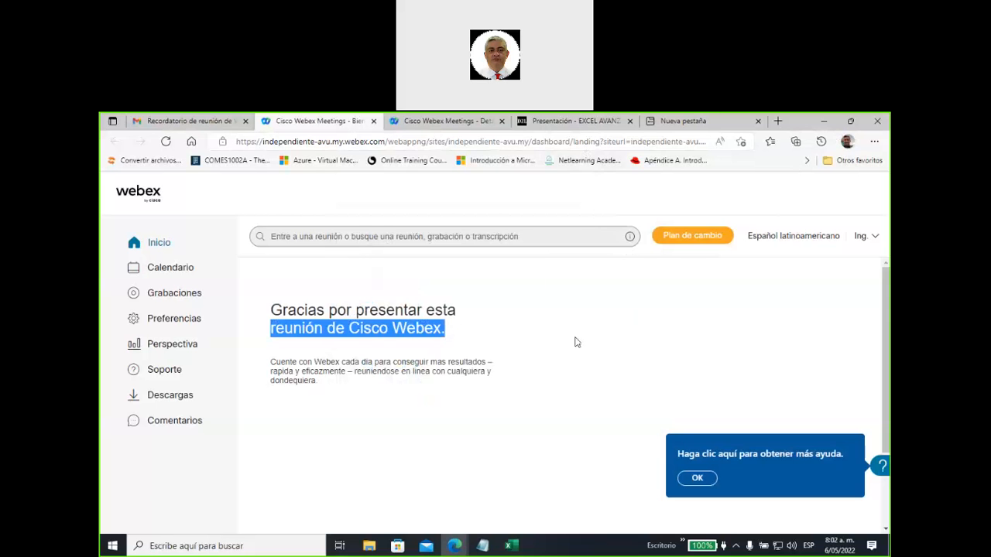
- Switch to the EXCEL AVANZADO course page and open Unidad 2- Tablas y gráficos dinámicos to view its sections
left_click(596, 128)
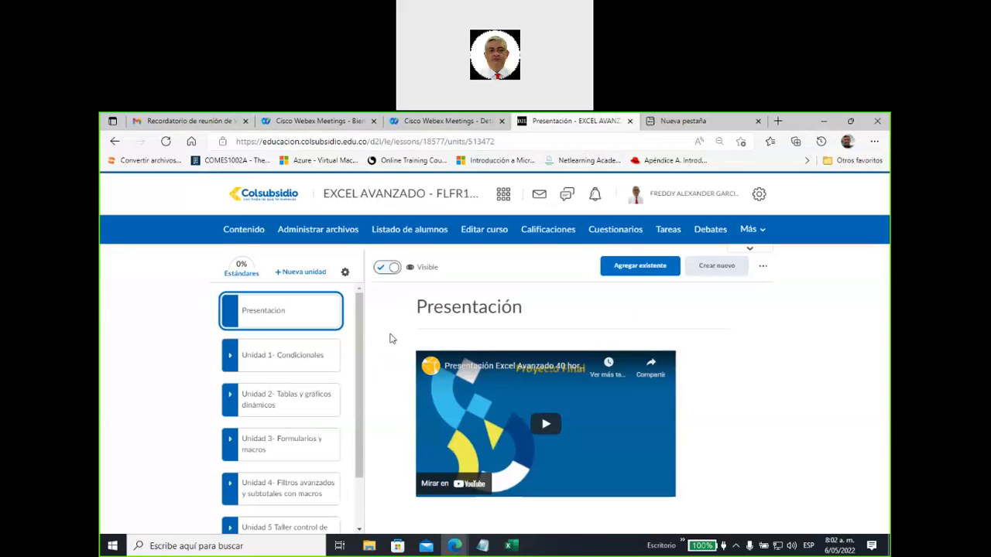
scroll(357, 330, "down", 1)
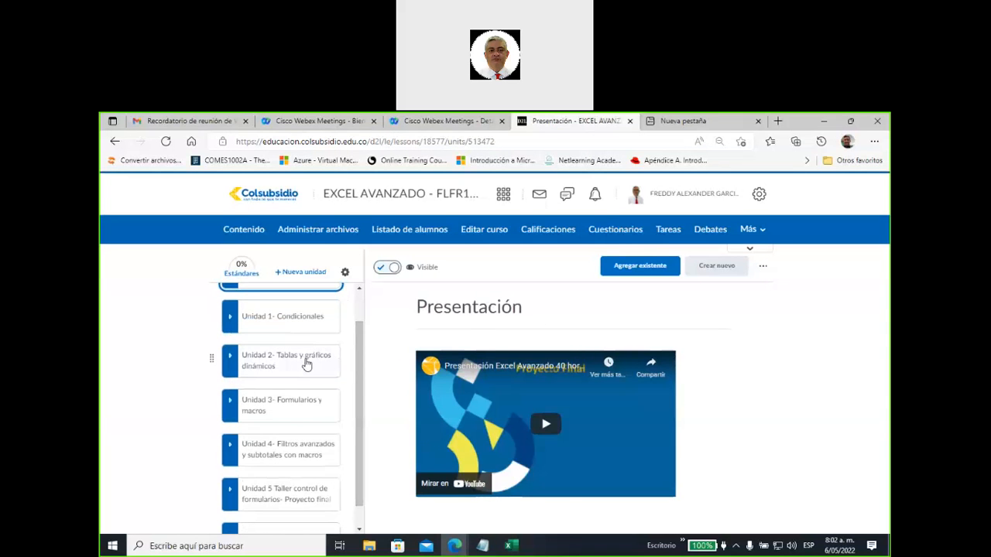
left_click(303, 360)
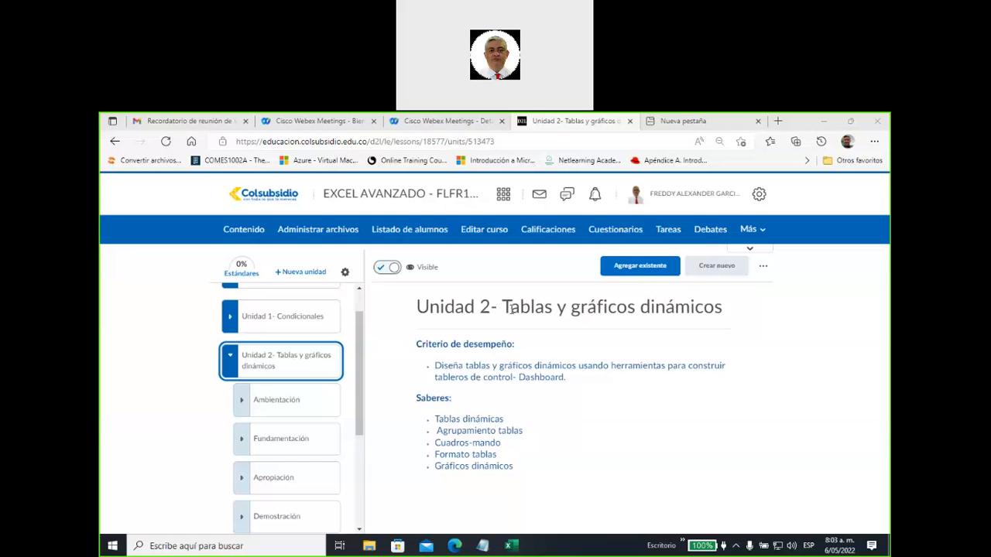
left_click_drag(362, 384, 364, 450)
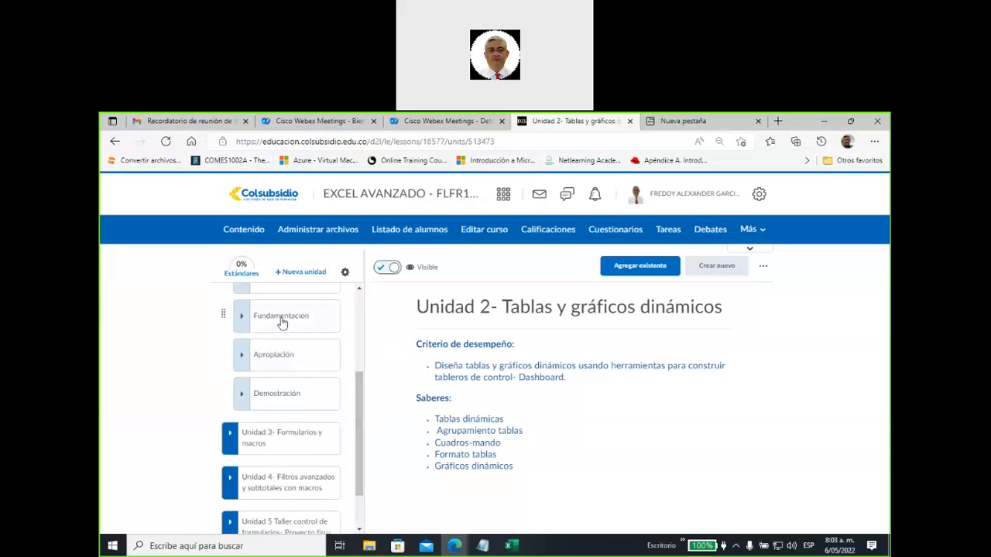
left_click_drag(361, 401, 362, 362)
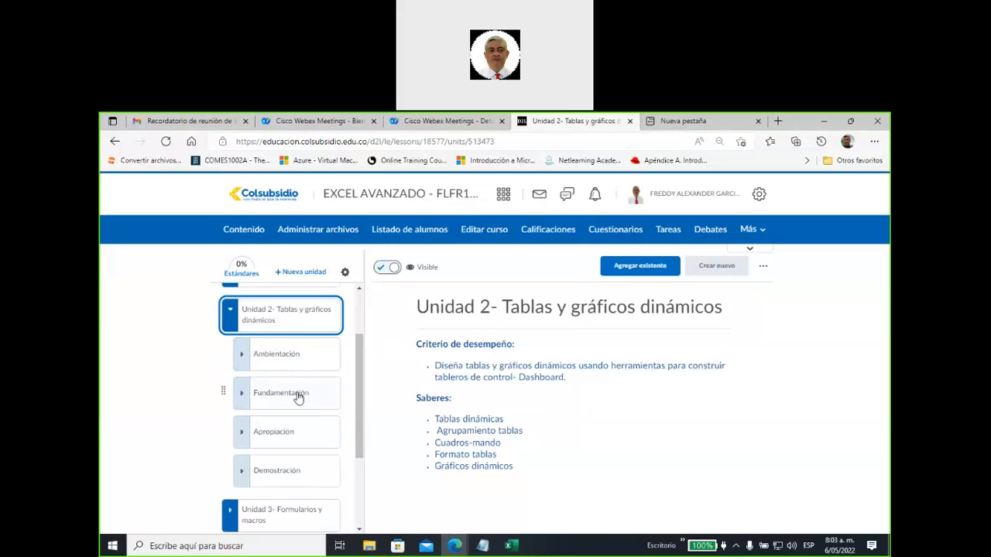
- Expand the Fundamentación section of Unidad 2 and look through its PDF and video resources
left_click(304, 395)
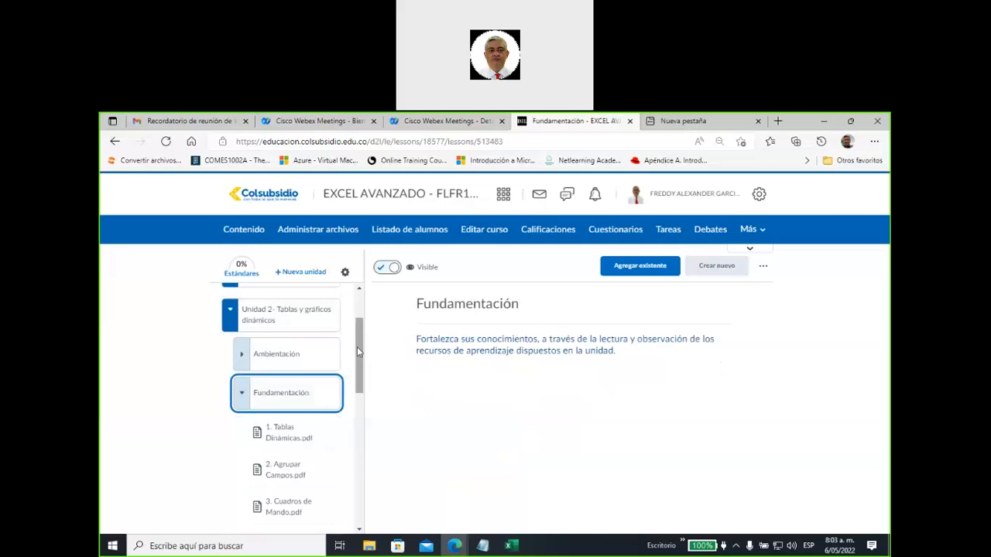
scroll(358, 347, "down", 3)
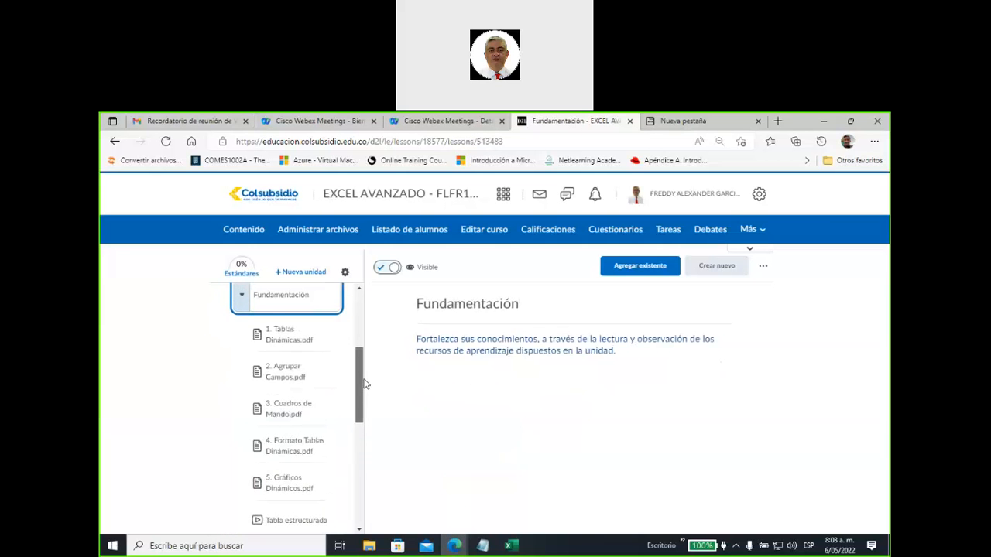
scroll(365, 381, "up", 1)
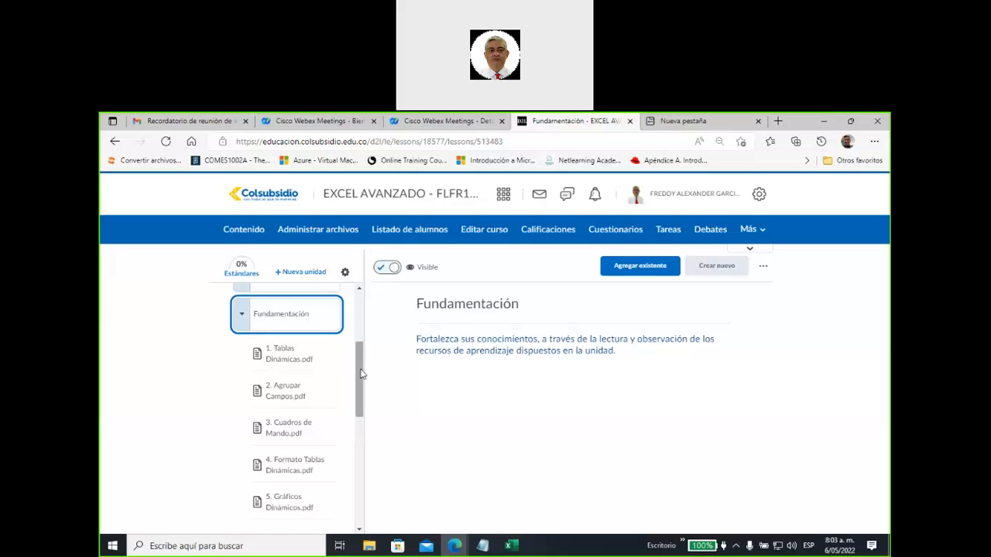
scroll(360, 374, "up", 1)
scroll(357, 391, "down", 5)
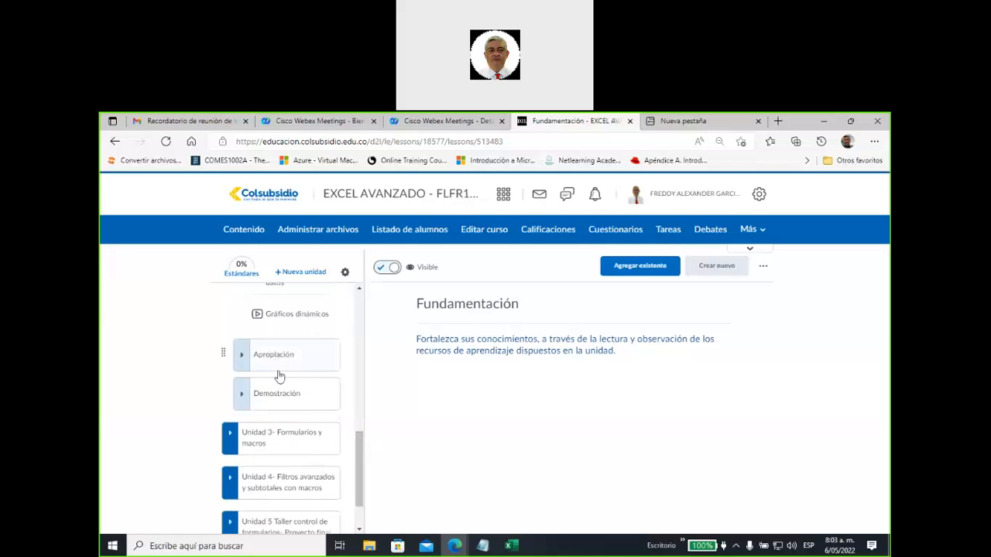
- View the Taller 2 document under Apropiación and the Evaluación de cierre- Unidad 2 quiz under Demostración
left_click(279, 358)
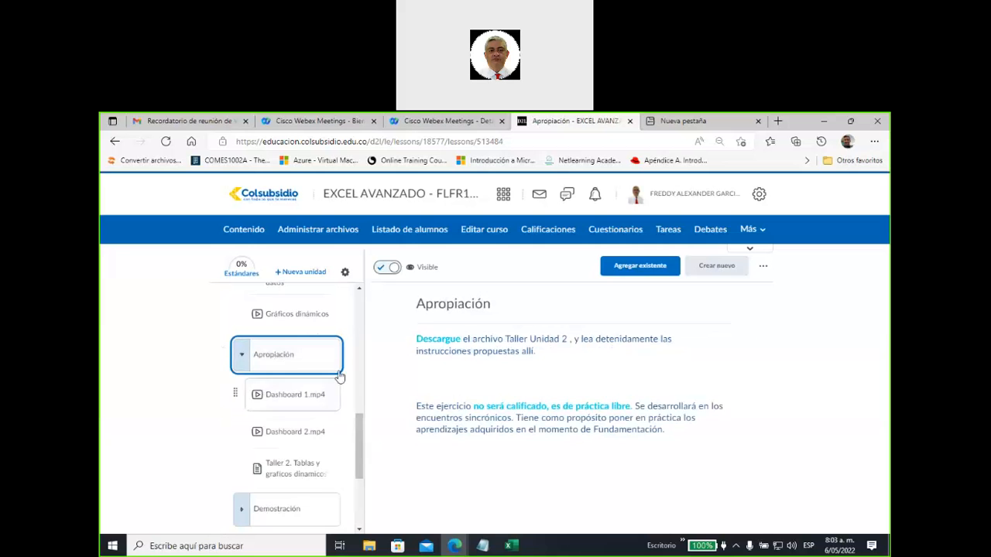
scroll(360, 428, "down", 3)
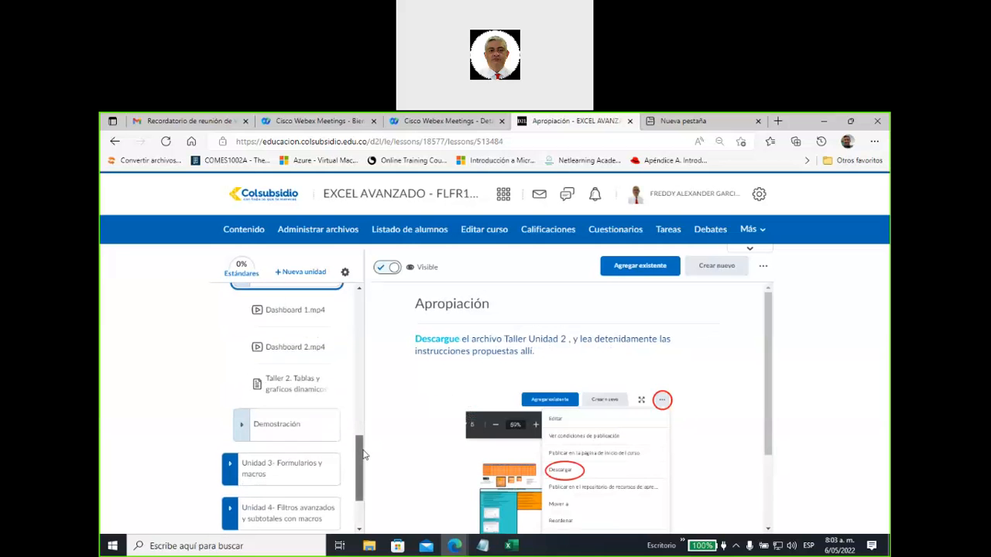
left_click(301, 377)
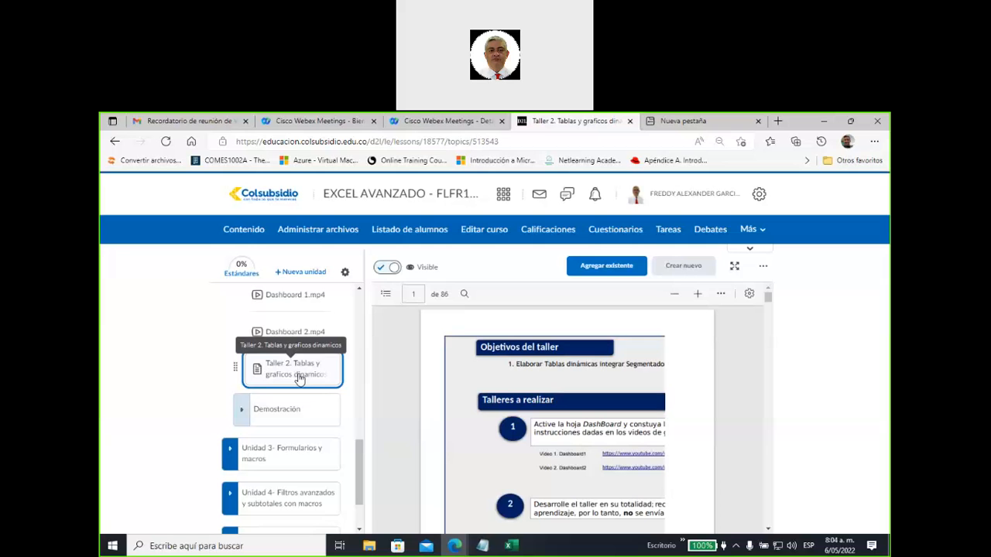
left_click(297, 410)
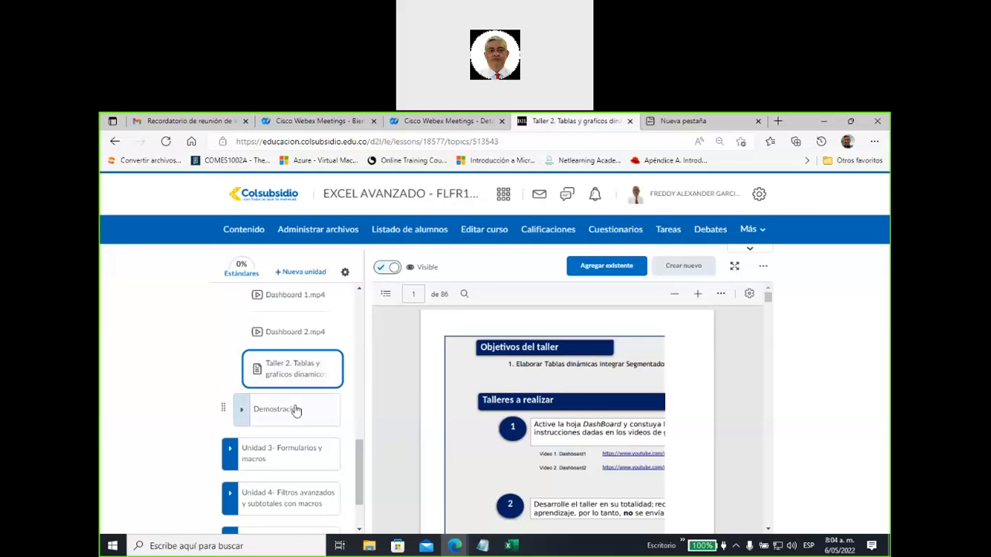
left_click(289, 455)
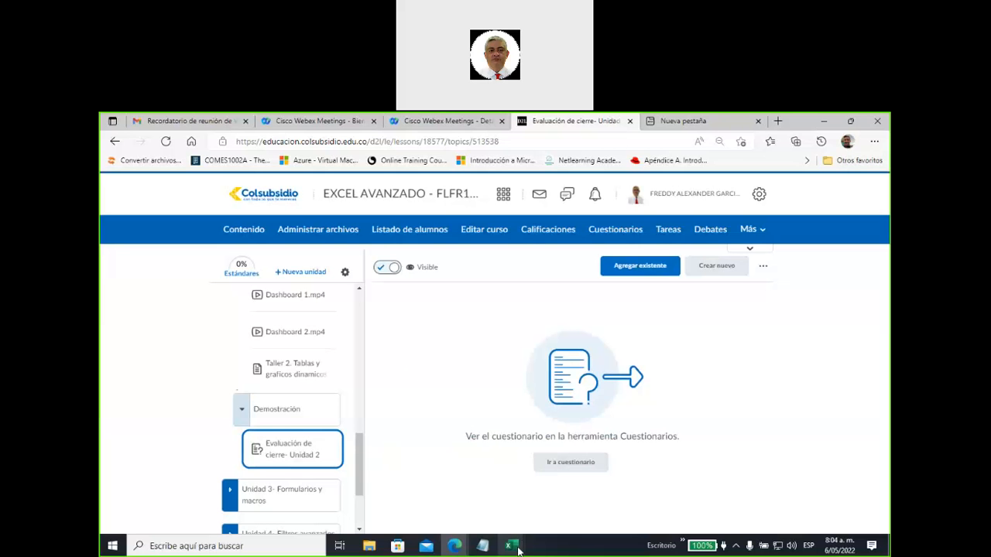
- Switch to the Taller 2. Tablas y graficos dinamicos workbook in Excel and show its ejercicio sheet
mouse_move(516, 551)
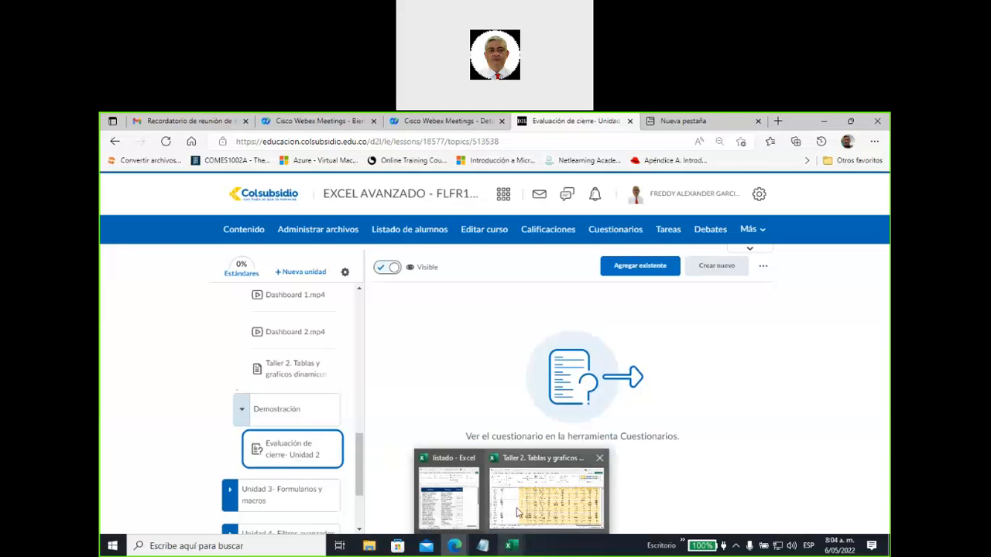
left_click(519, 513)
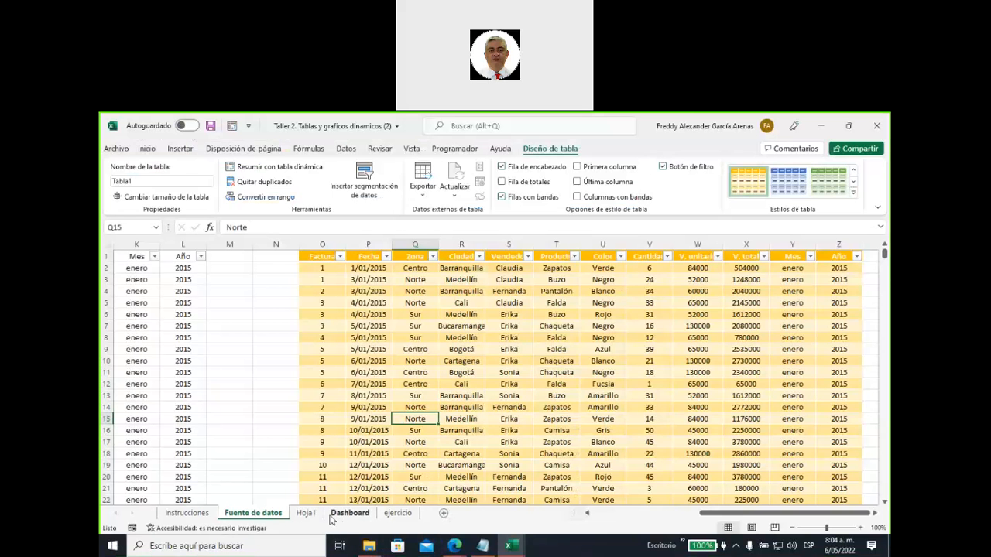
left_click(306, 513)
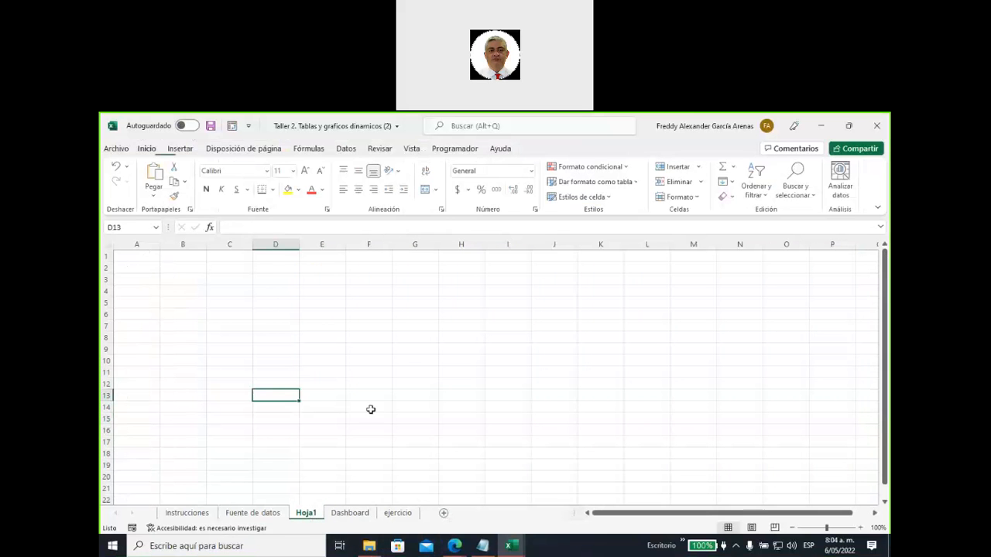
left_click(397, 512)
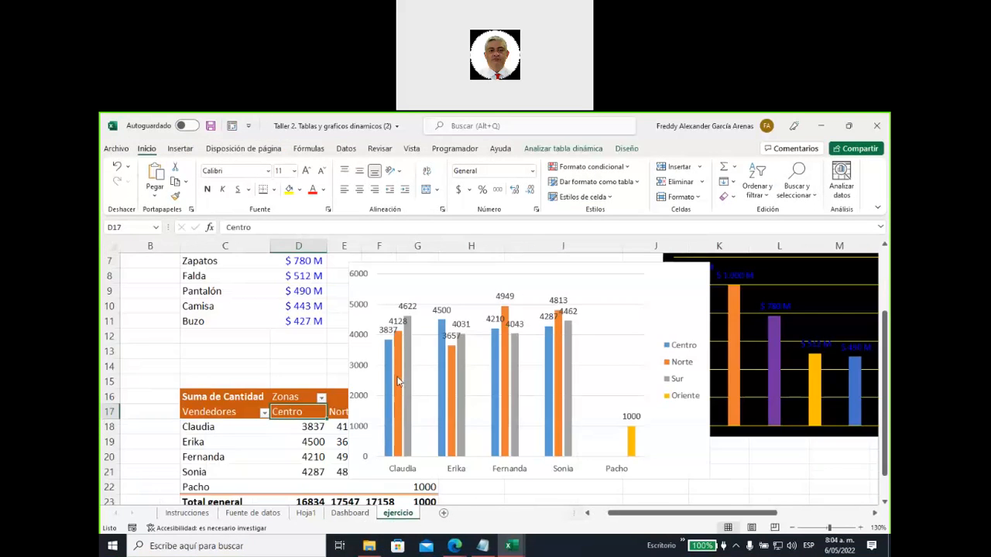
- Move the seller quantities chart lower, place the Total ventas de productos chart beside the products pivot table, and select D5:D11
scroll(422, 410, "up", 2)
left_click_drag(221, 304, 299, 408)
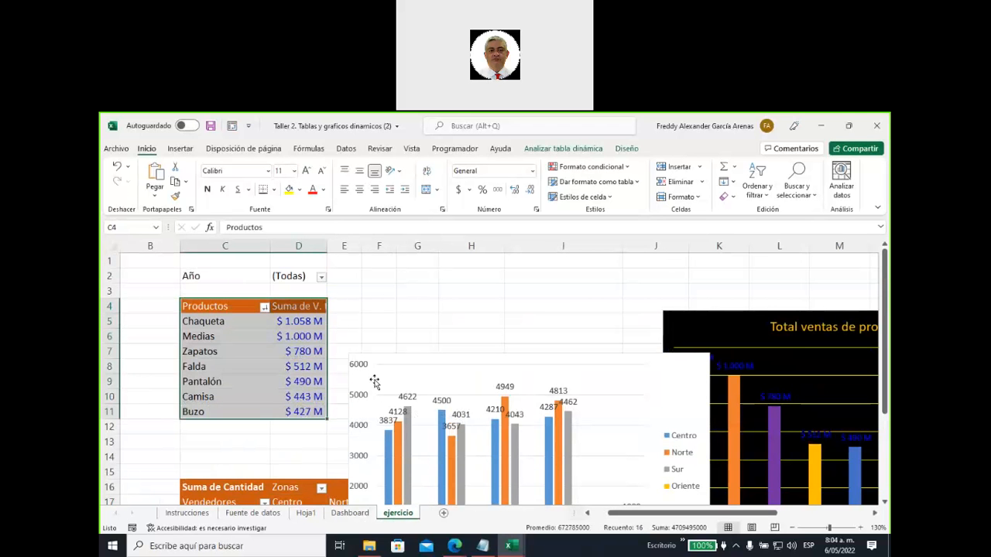
left_click(433, 486)
left_click_drag(433, 486, 624, 461)
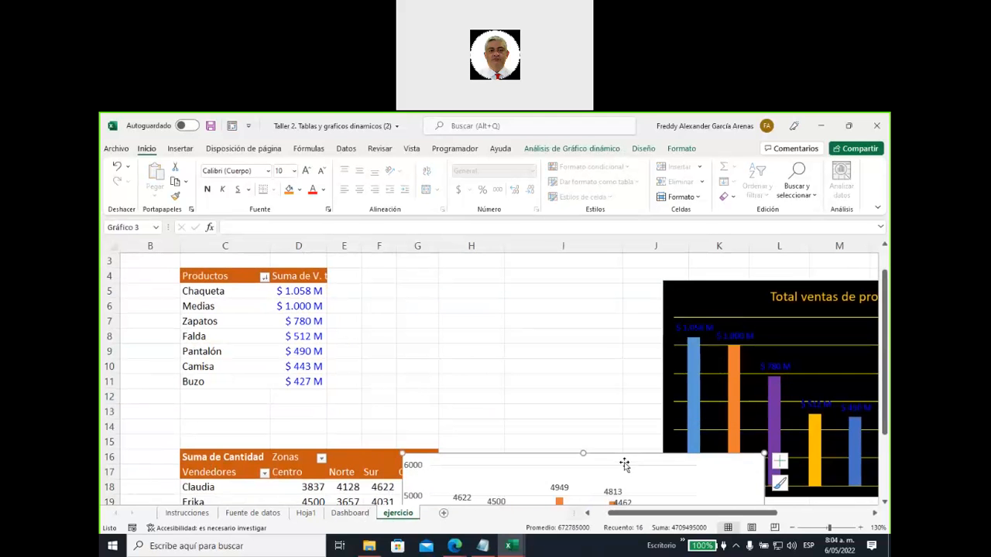
left_click_drag(684, 285, 372, 259)
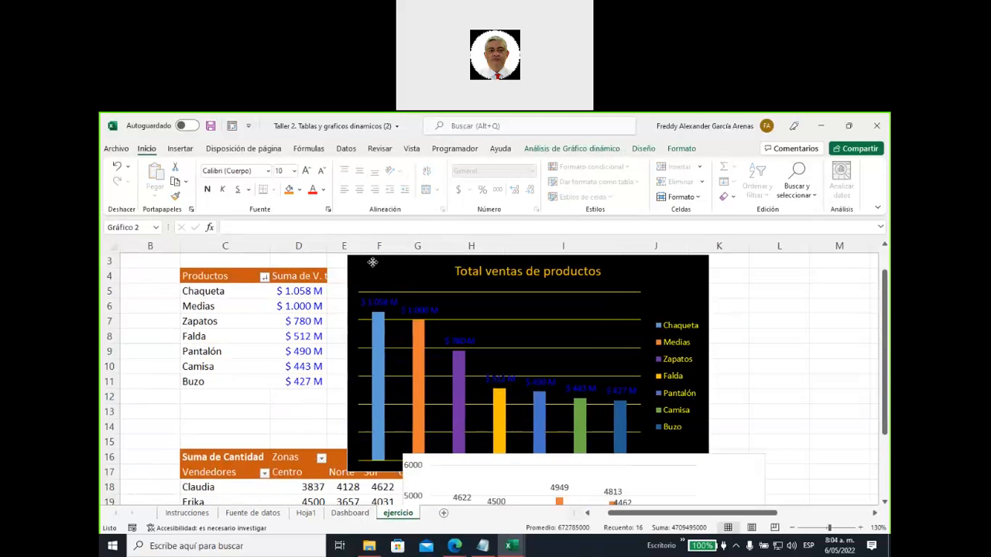
left_click_drag(302, 291, 305, 384)
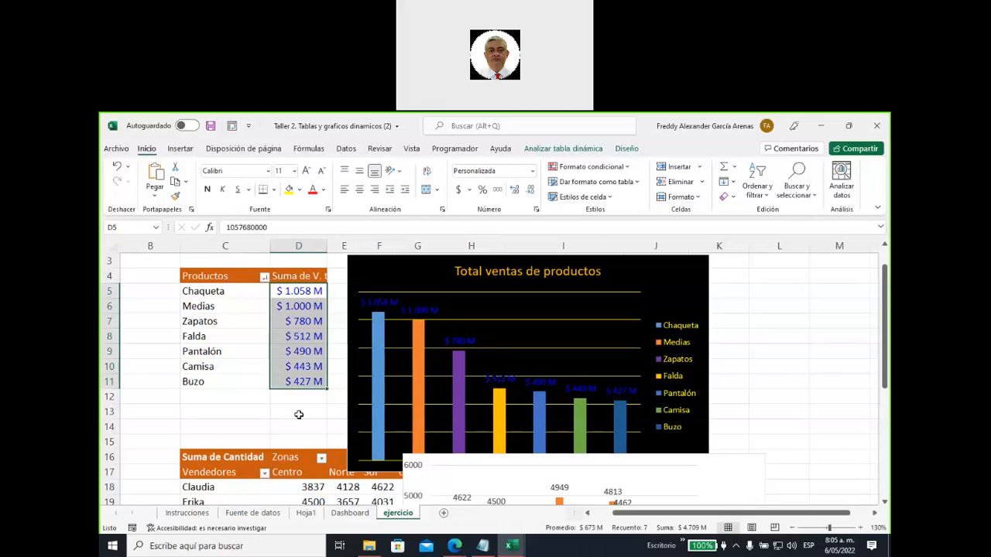
- Move both charts to start at column H, clear of the pivot table of quantities by seller and zone
scroll(287, 415, "down", 2)
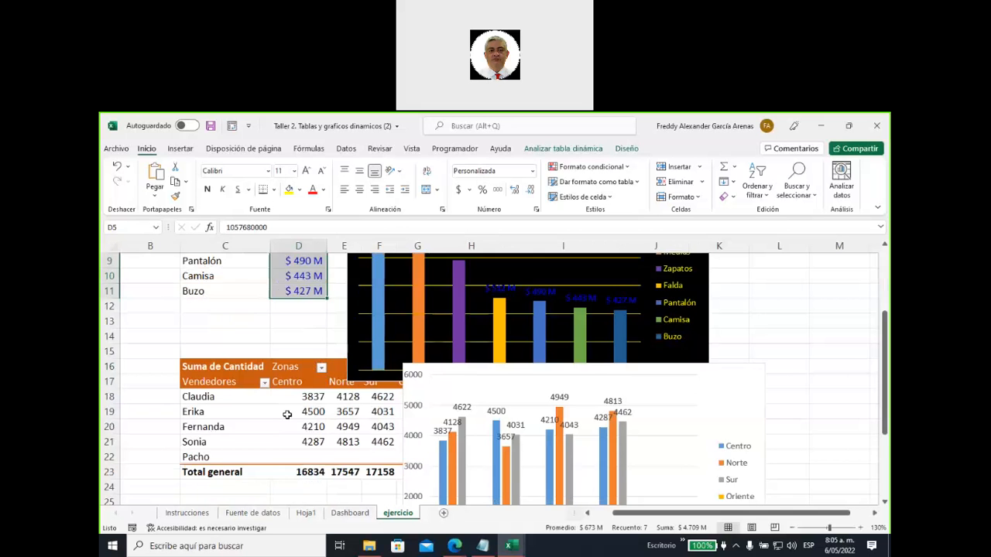
scroll(286, 415, "down", 1)
left_click_drag(554, 321, 597, 283)
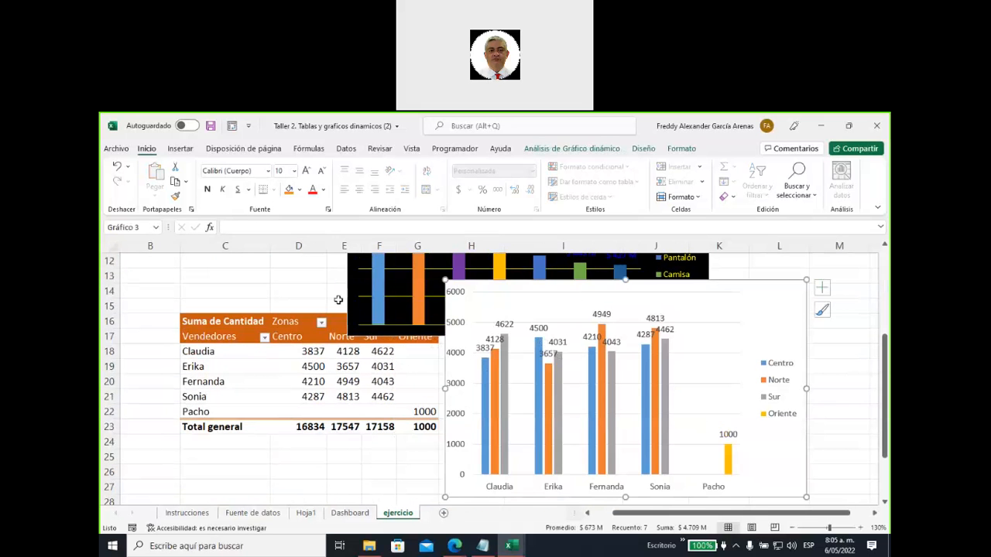
left_click_drag(355, 293, 493, 281)
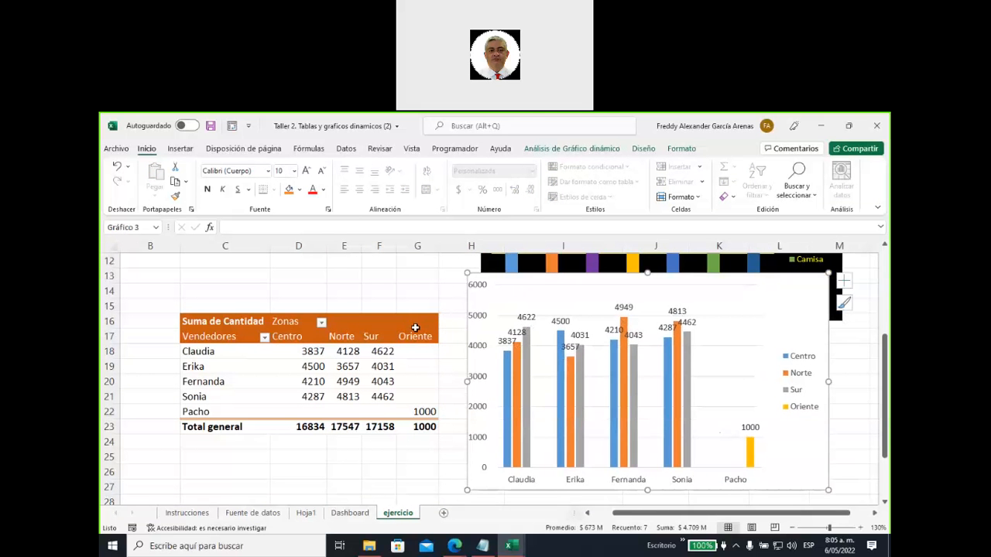
- Examine the Oriente column, the last seller's row and the Centro quantities in the seller pivot table
left_click_drag(415, 325, 419, 408)
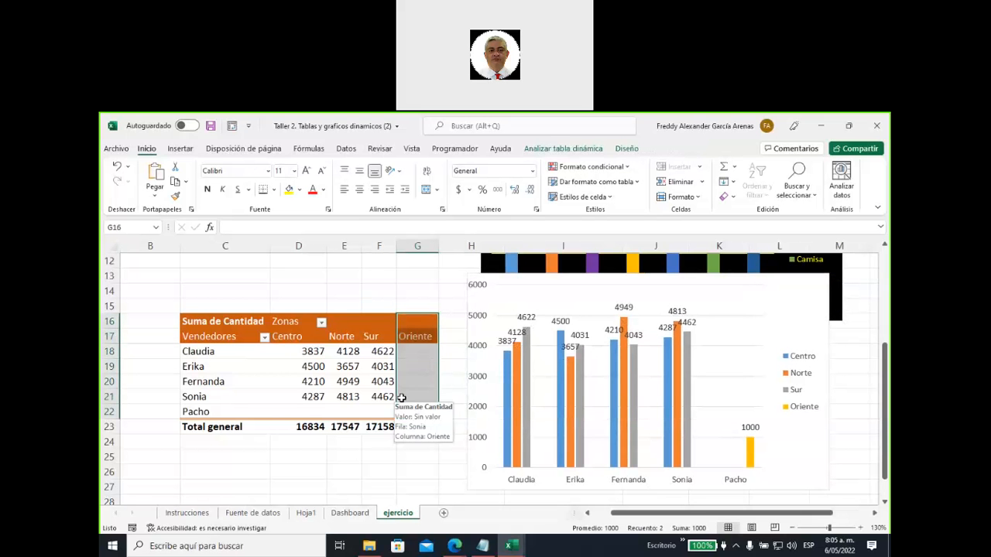
left_click_drag(208, 412, 424, 413)
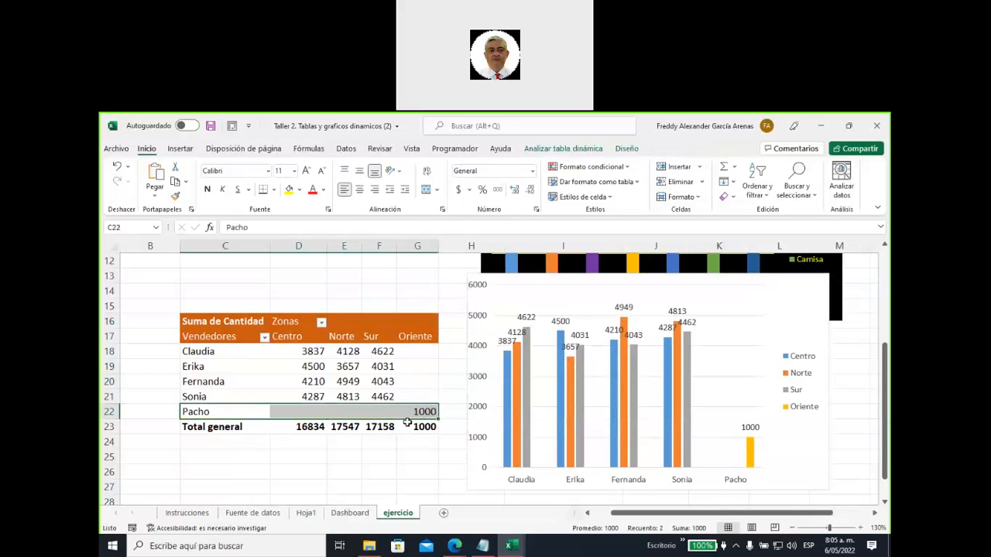
left_click_drag(309, 352, 312, 395)
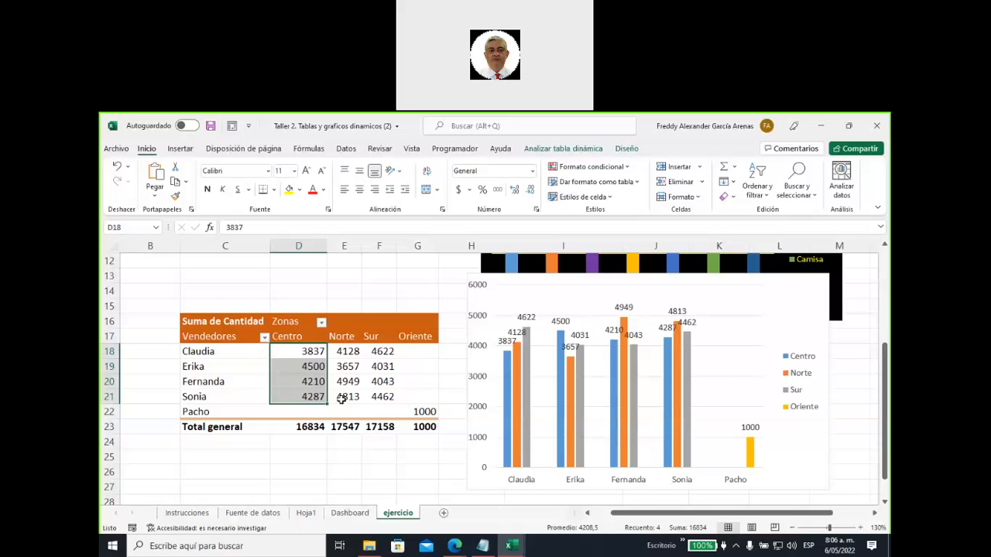
mouse_move(347, 396)
- Select the Año filter in C2:D2 and move the Total ventas de productos chart closer to the products pivot table
scroll(347, 396, "up", 4)
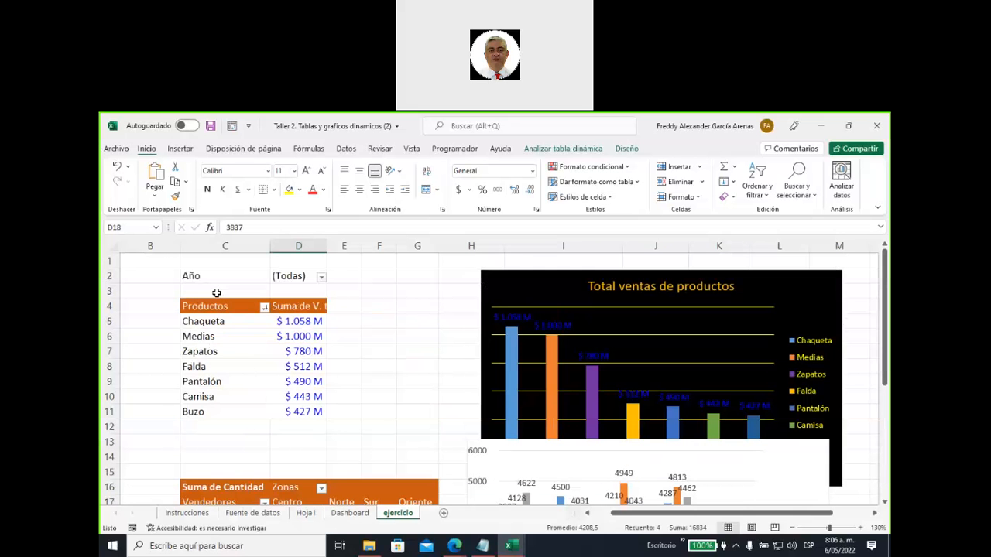
left_click_drag(207, 277, 306, 279)
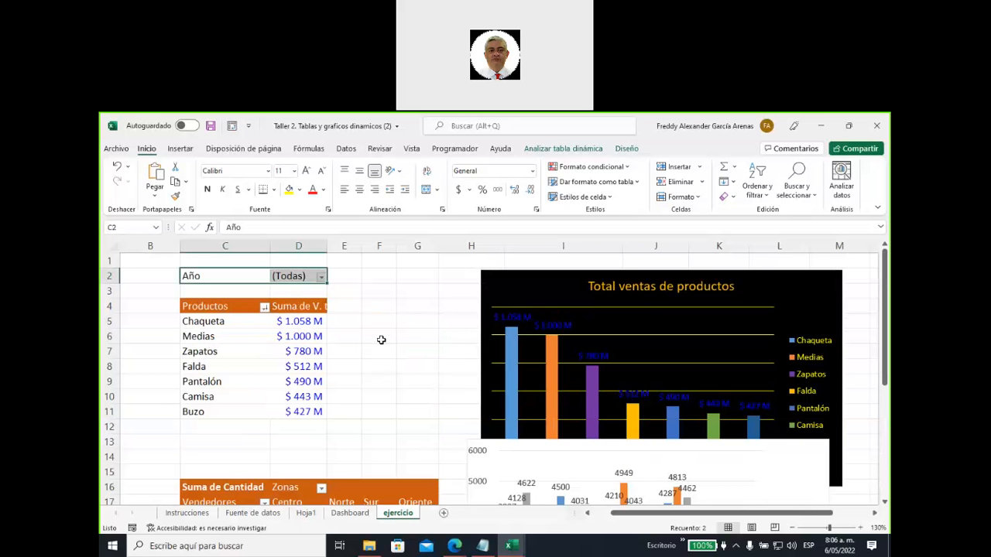
left_click_drag(534, 282, 417, 272)
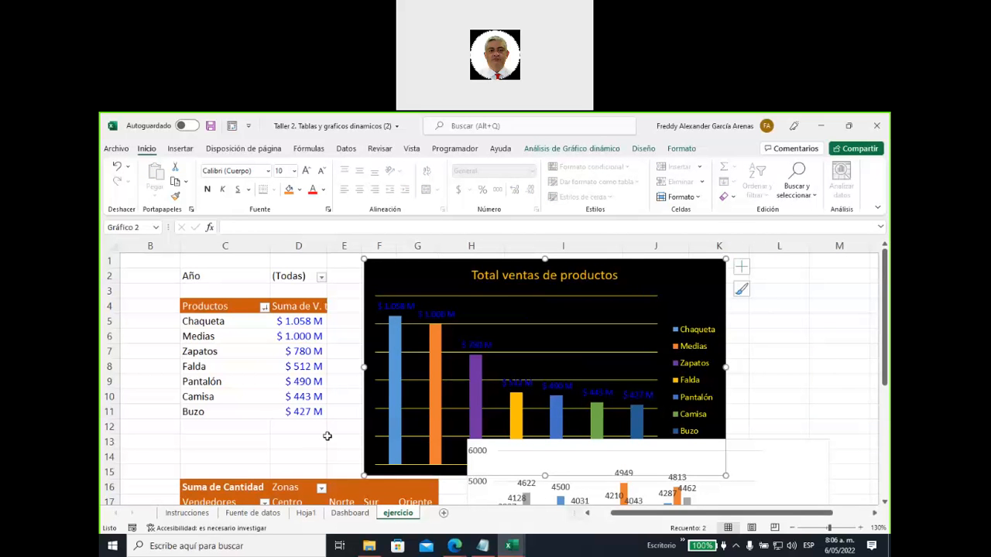
- View the Dashboard and Hoja1 sheets, selecting cell C3 on Hoja1, and return to Dashboard
left_click(348, 515)
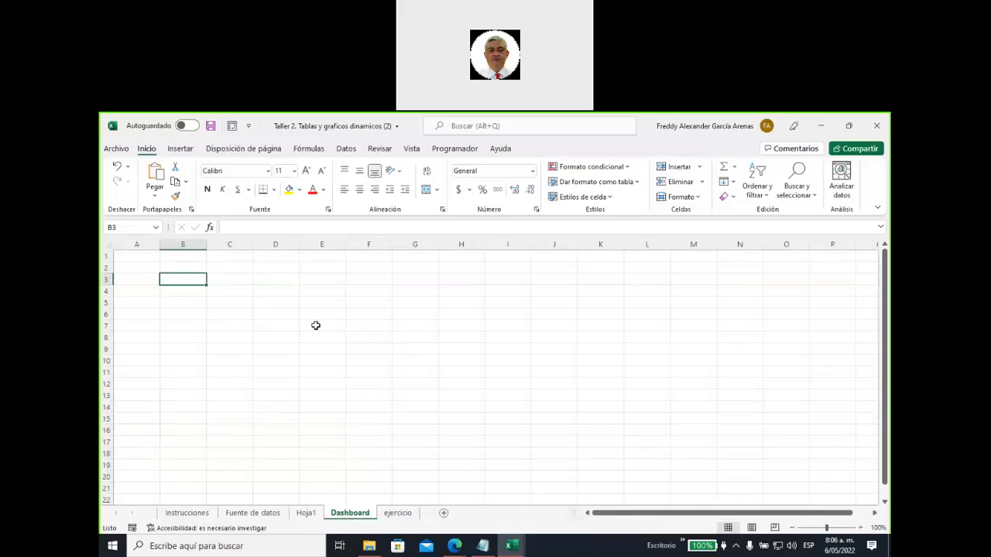
left_click(306, 513)
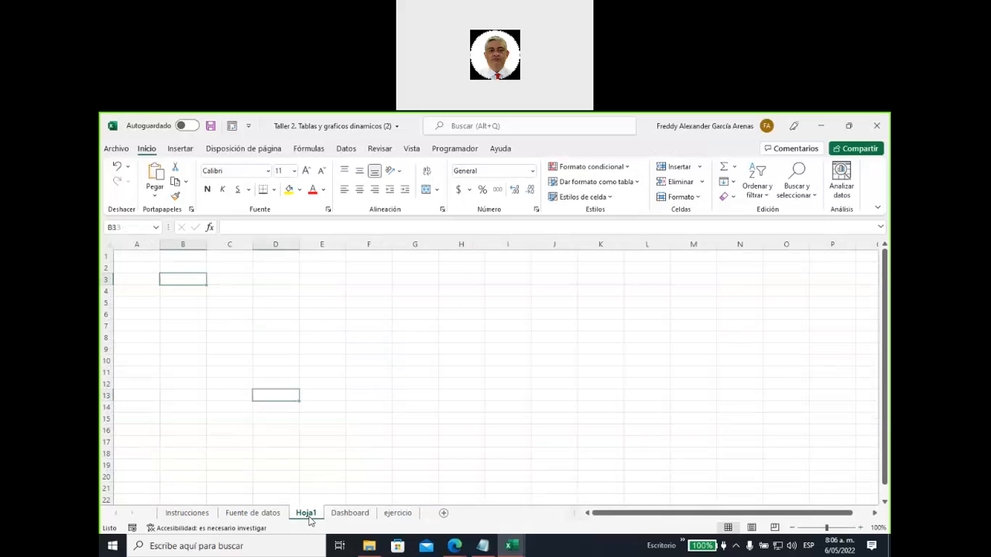
left_click(215, 280)
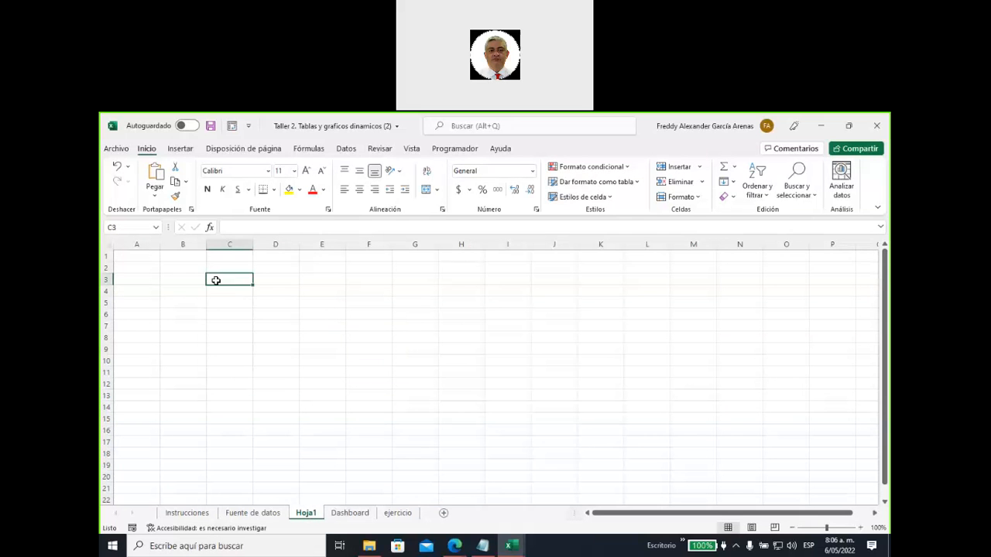
left_click(352, 513)
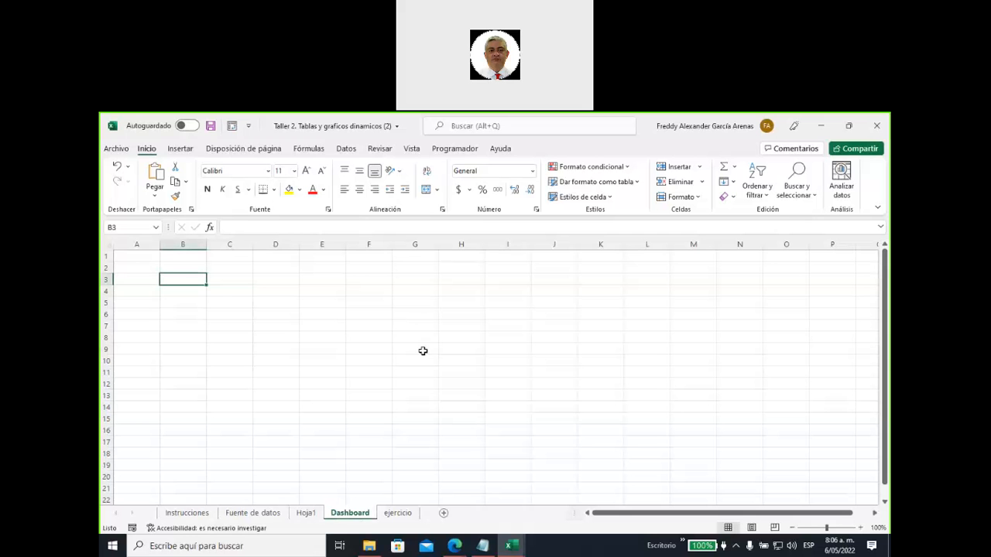
- Rename the Hoja1 sheet as Tablas Dinamicas
left_click(306, 514)
right_click(308, 515)
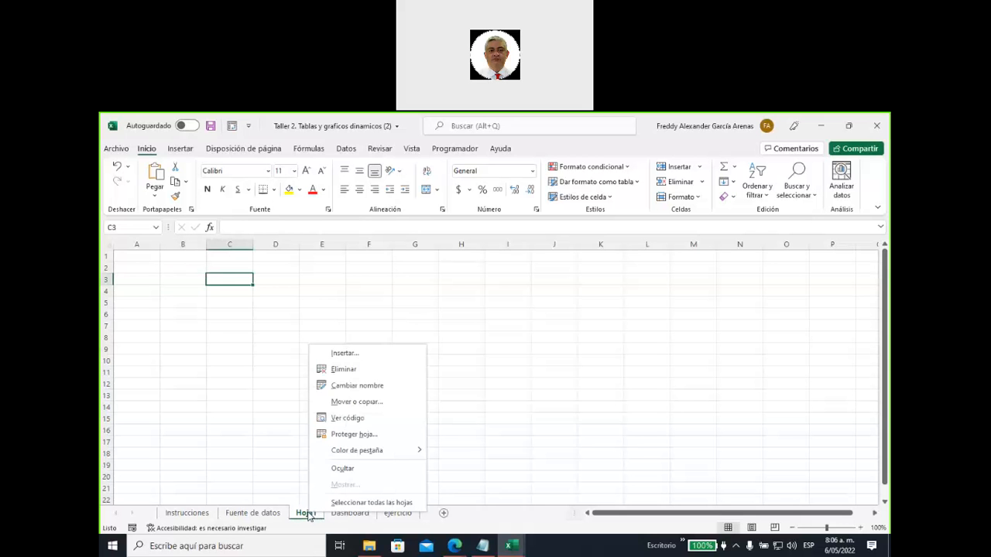
left_click(357, 386)
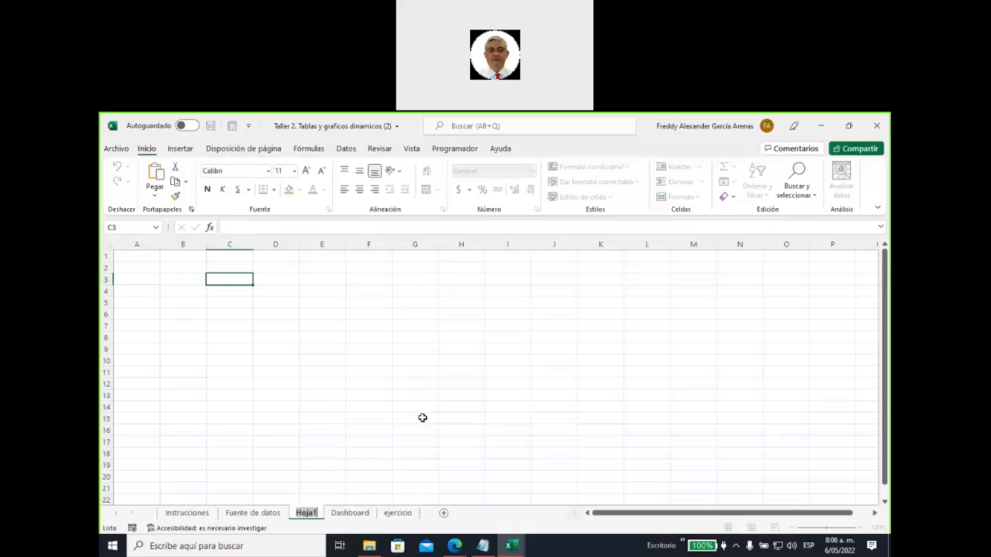
type("Tabl")
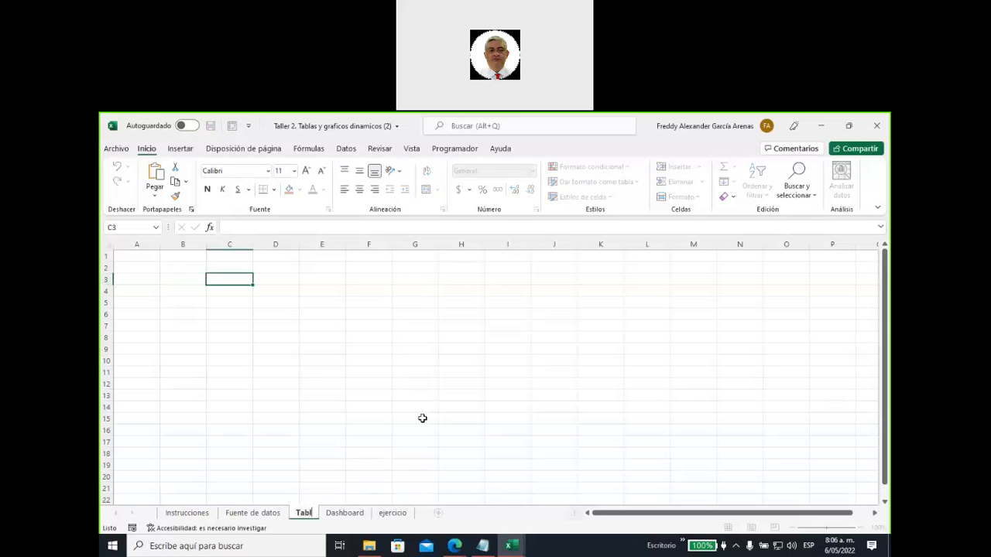
type("as Dinamicas")
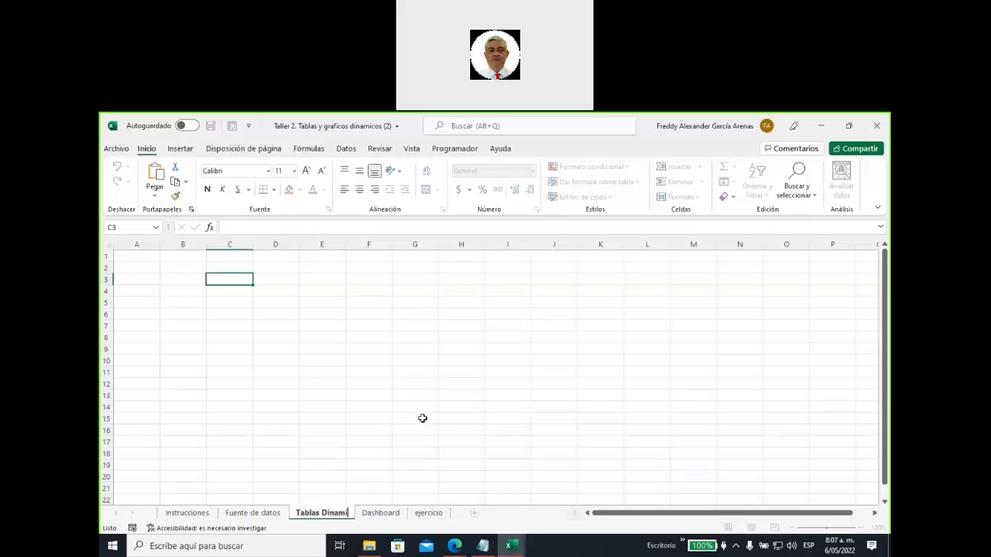
left_click(422, 418)
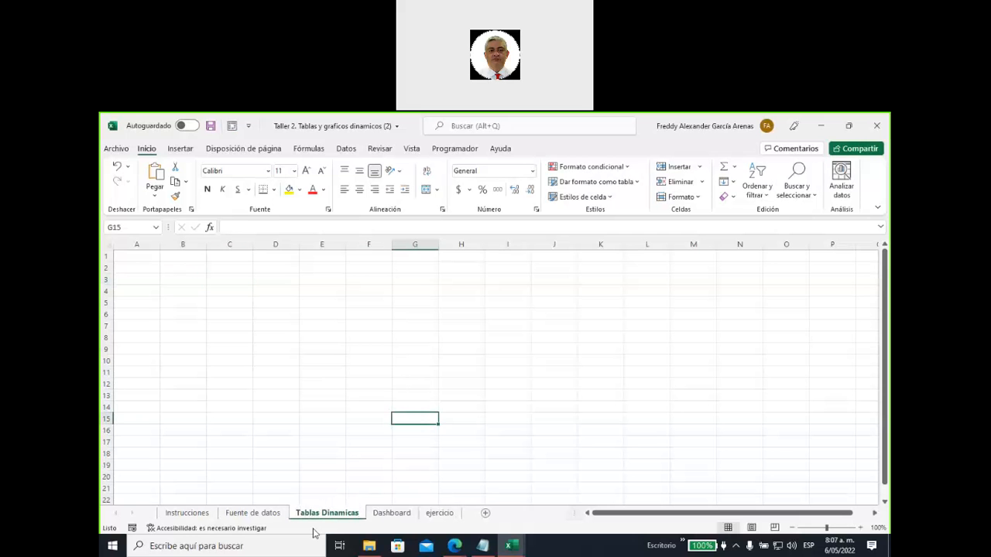
- View the Dashboard and Tablas Dinamicas sheets, and examine the unformatted sales data in E5:H17 on Fuente de datos
left_click(390, 516)
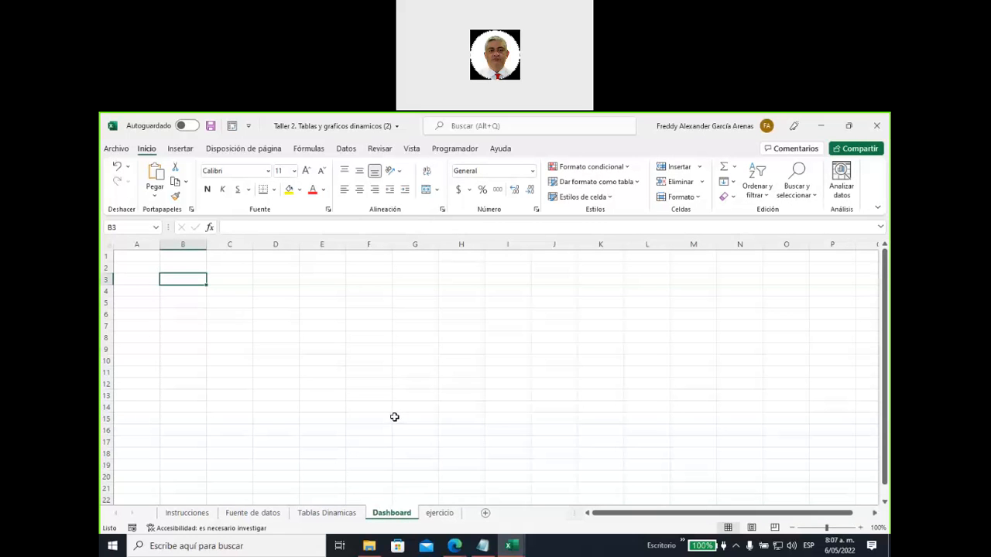
left_click(315, 517)
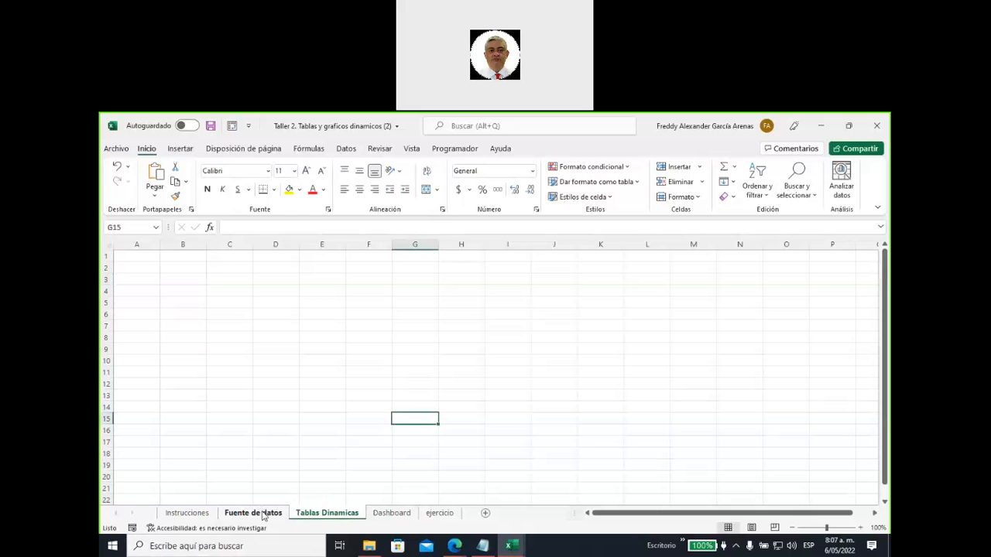
left_click(263, 514)
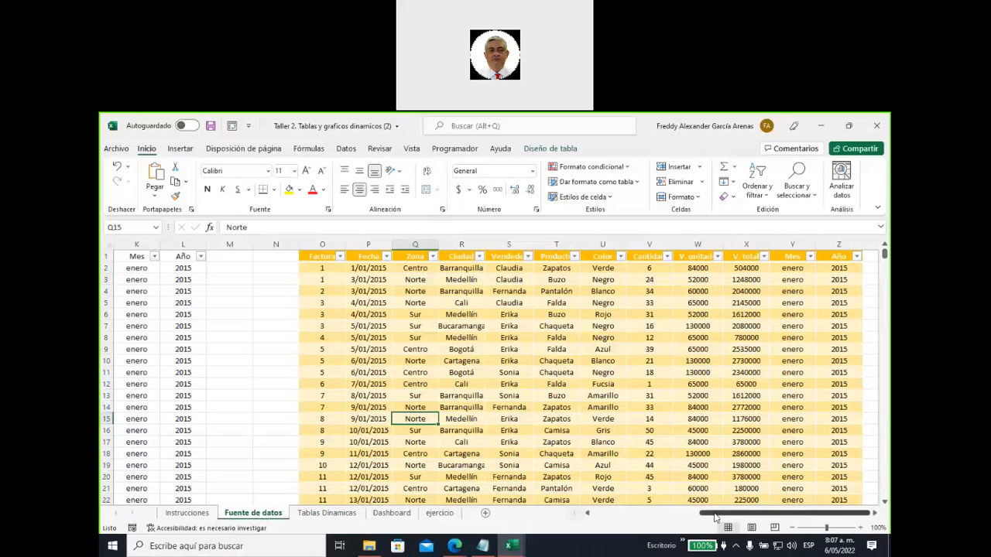
left_click_drag(716, 516, 604, 517)
left_click_drag(321, 310, 460, 438)
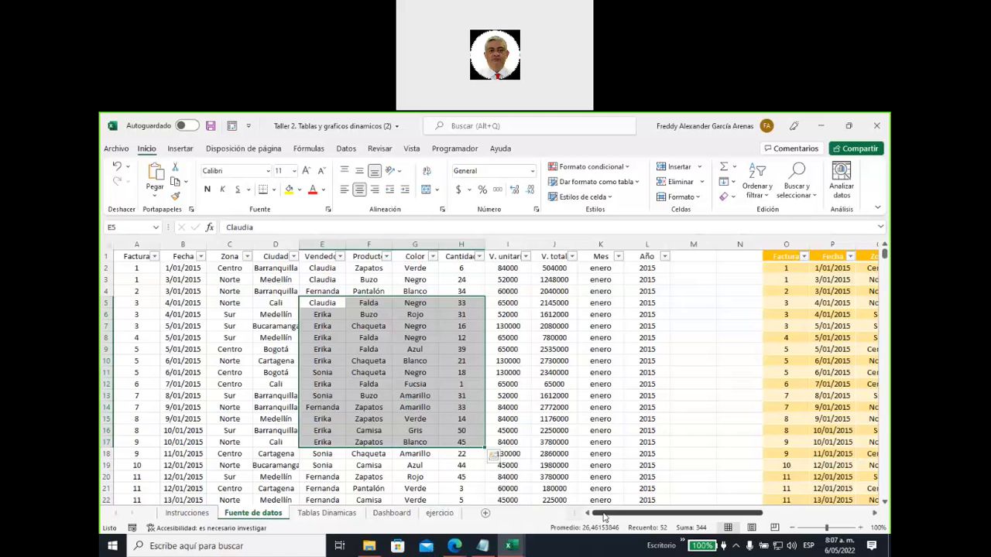
- Select cell U14 in the orange-formatted sales table and show the table design options
left_click_drag(607, 516, 718, 516)
left_click(608, 410)
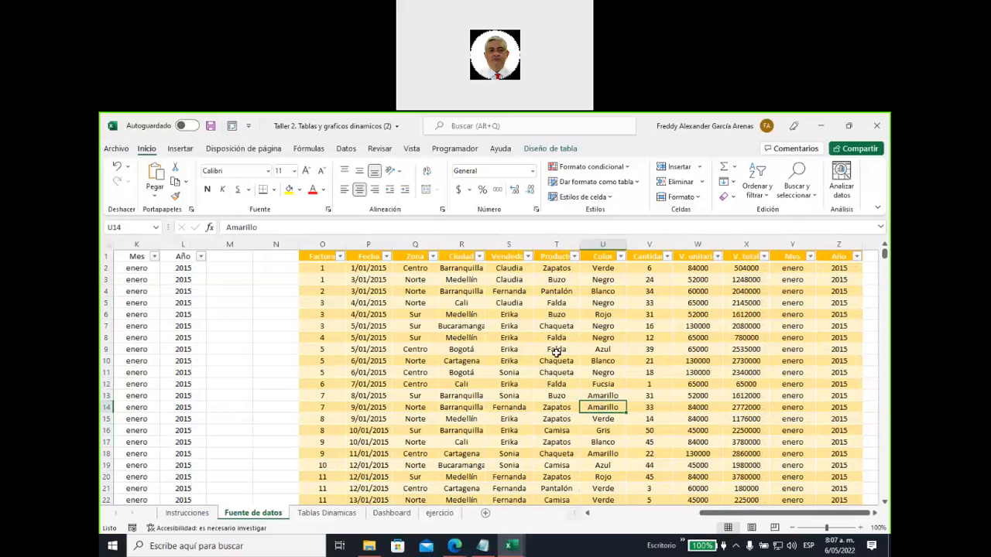
left_click(549, 150)
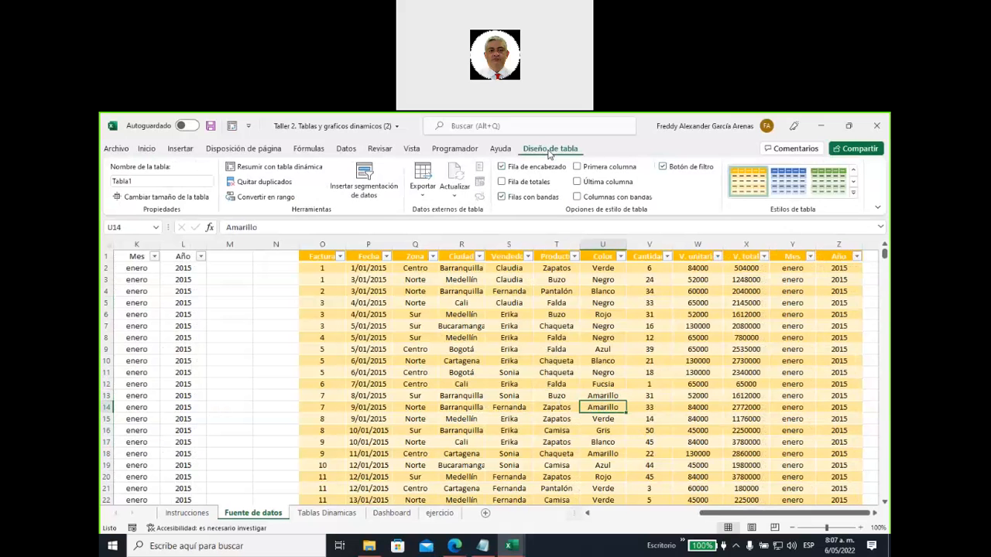
left_click(682, 130)
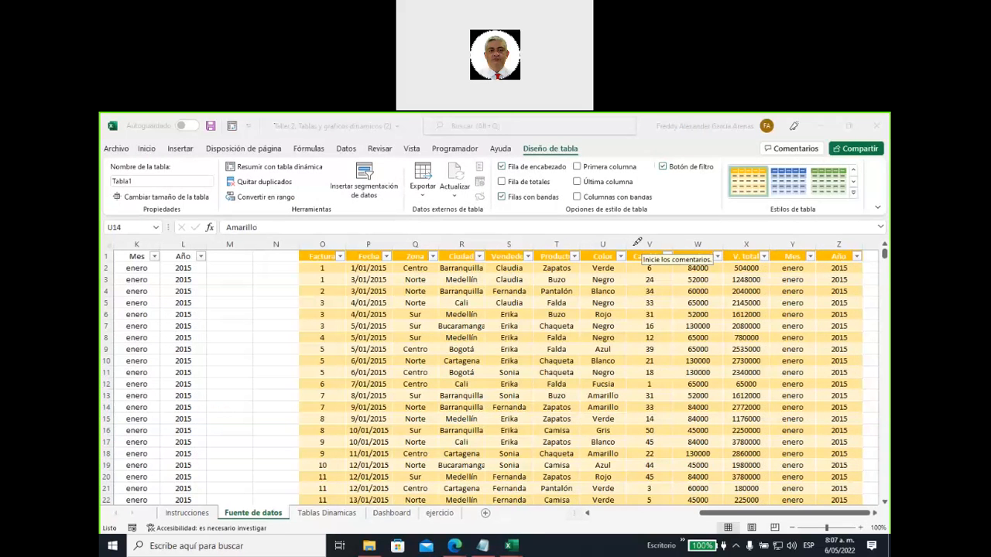
mouse_move(522, 302)
left_mouse_down()
mouse_move(534, 226)
mouse_move(764, 200)
mouse_move(680, 160)
mouse_move(601, 141)
mouse_move(523, 139)
mouse_move(463, 164)
mouse_move(108, 155)
left_mouse_up()
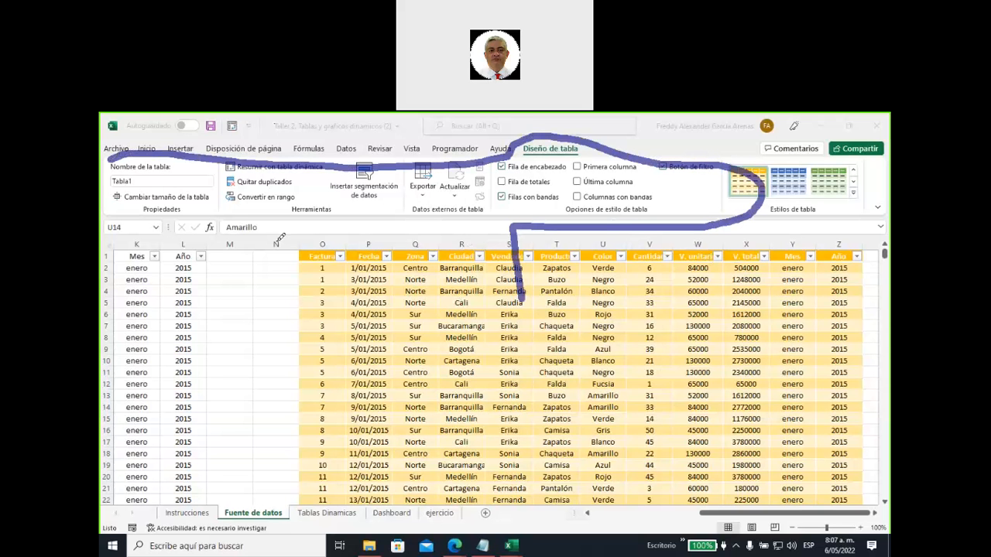
left_click_drag(161, 220, 331, 225)
left_click_drag(429, 223, 487, 226)
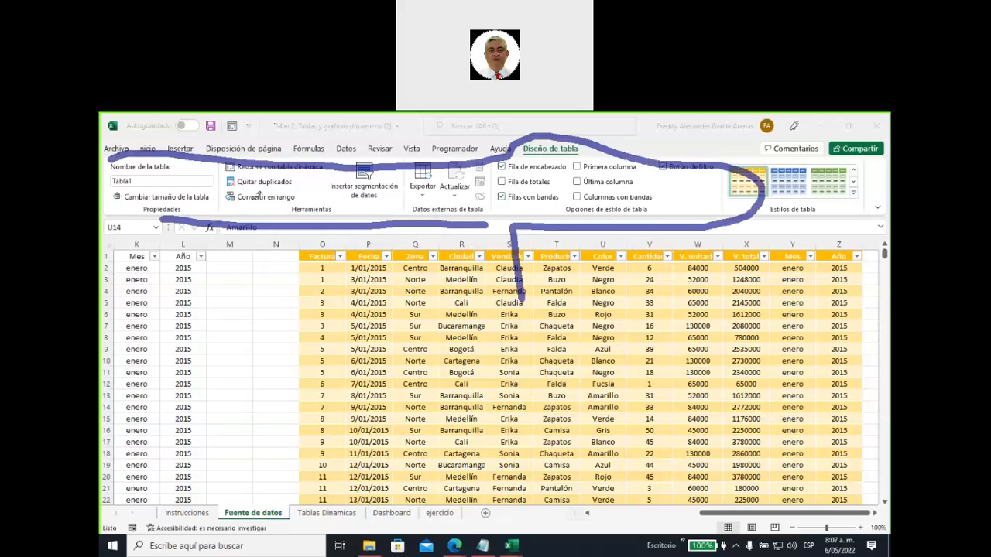
mouse_move(273, 202)
left_mouse_down()
mouse_move(156, 180)
mouse_move(175, 187)
left_mouse_up()
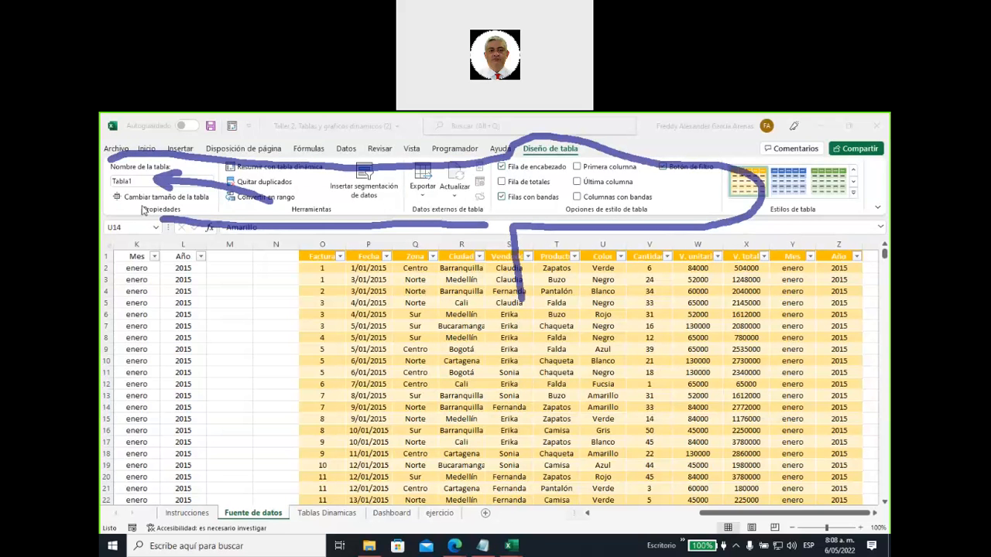
key("Escape")
- Rename the orange-formatted sales table as TablaVentas and copy the new name
left_click(142, 180)
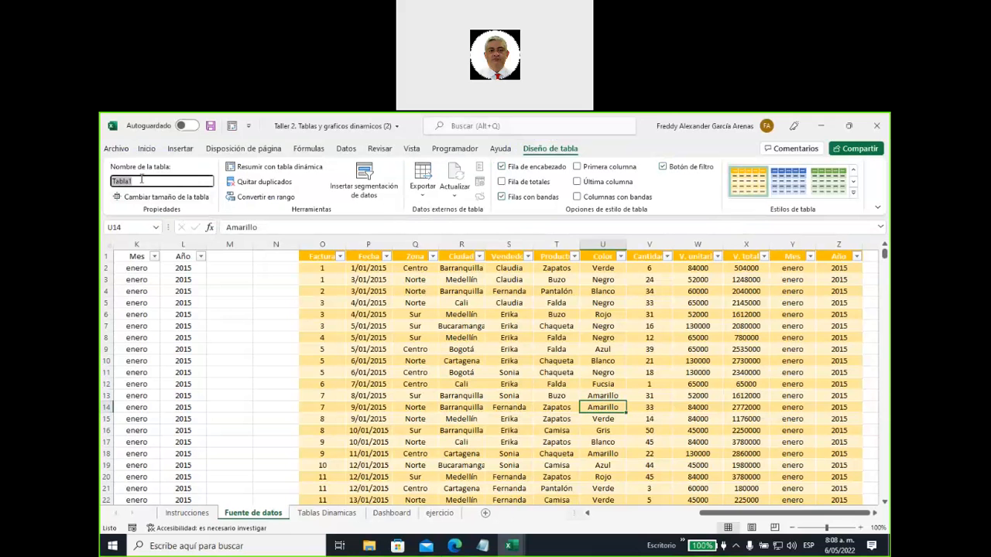
type("Tabla")
type("Ventas")
key("Return")
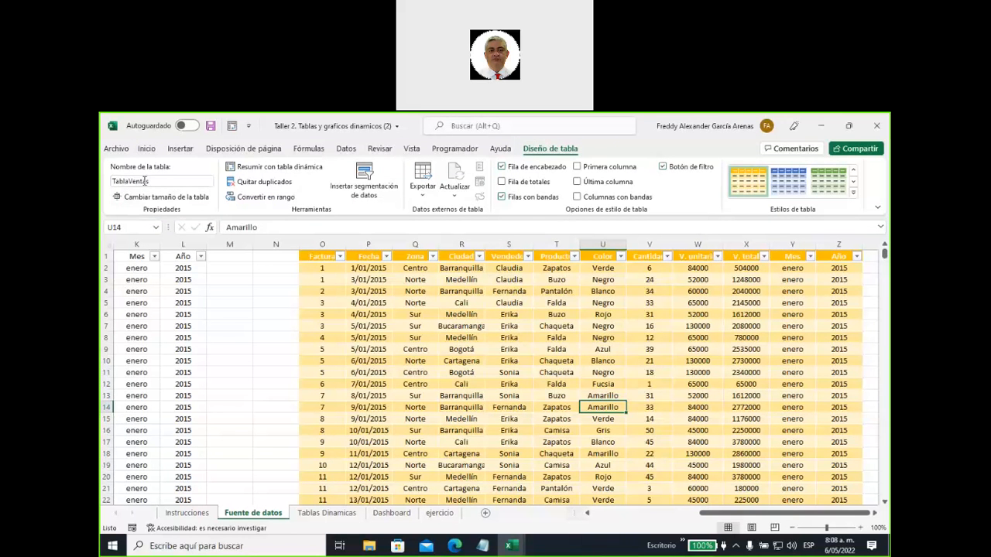
left_click(155, 184)
key("ctrl+c")
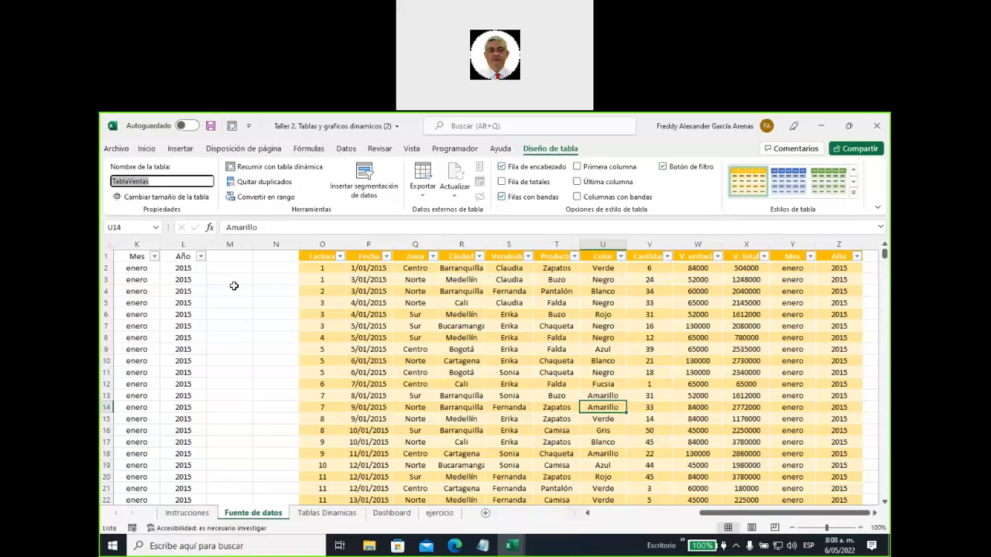
key("Return")
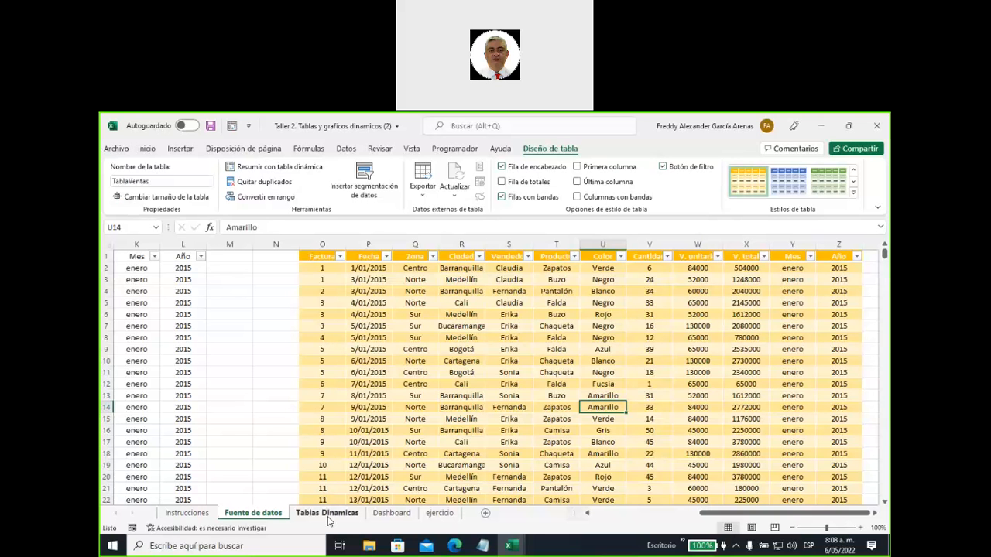
- Insert a pivot table based on TablaVentas at cell C3 of the existing Tablas Dinamicas sheet
scroll(540, 384, "down", 3)
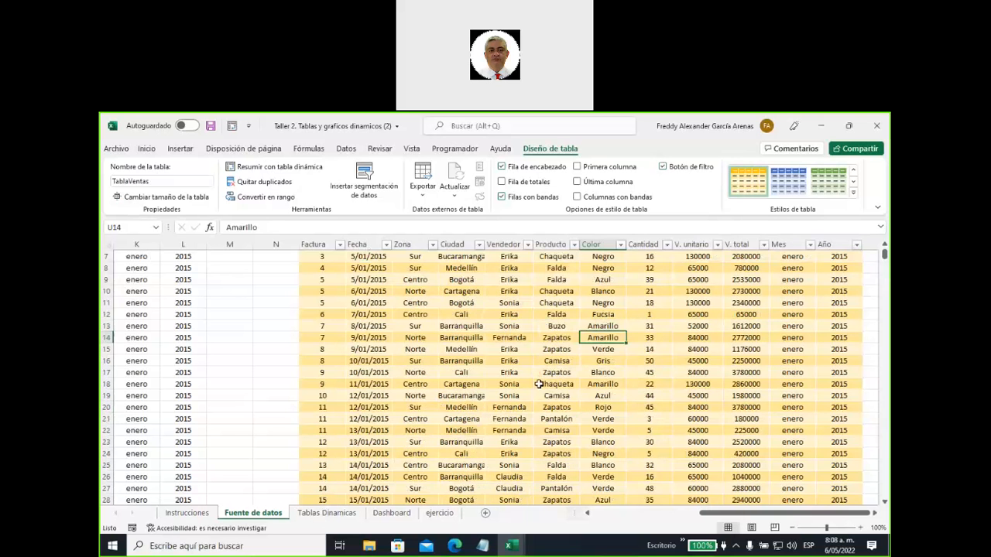
scroll(539, 384, "down", 8)
scroll(540, 384, "up", 11)
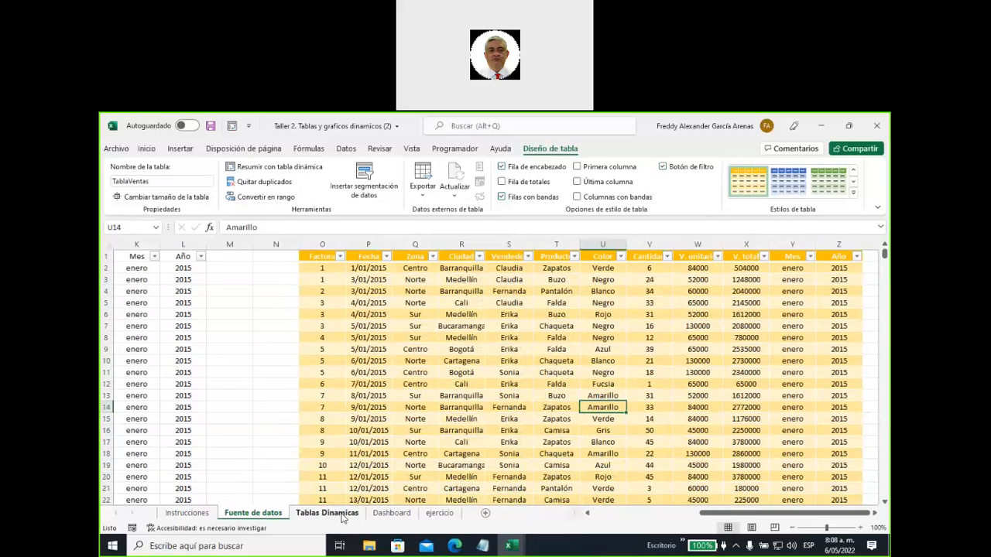
left_click(342, 516)
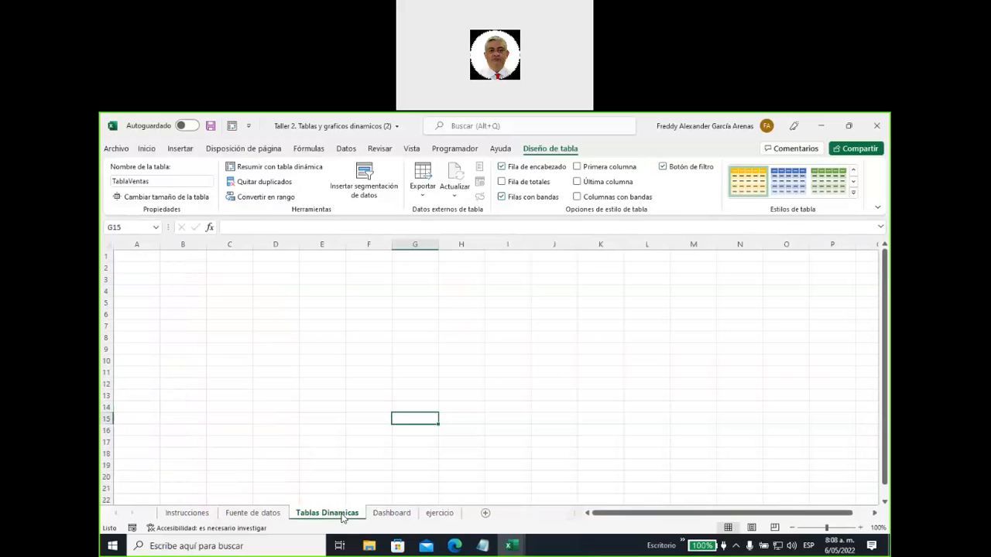
left_click(228, 280)
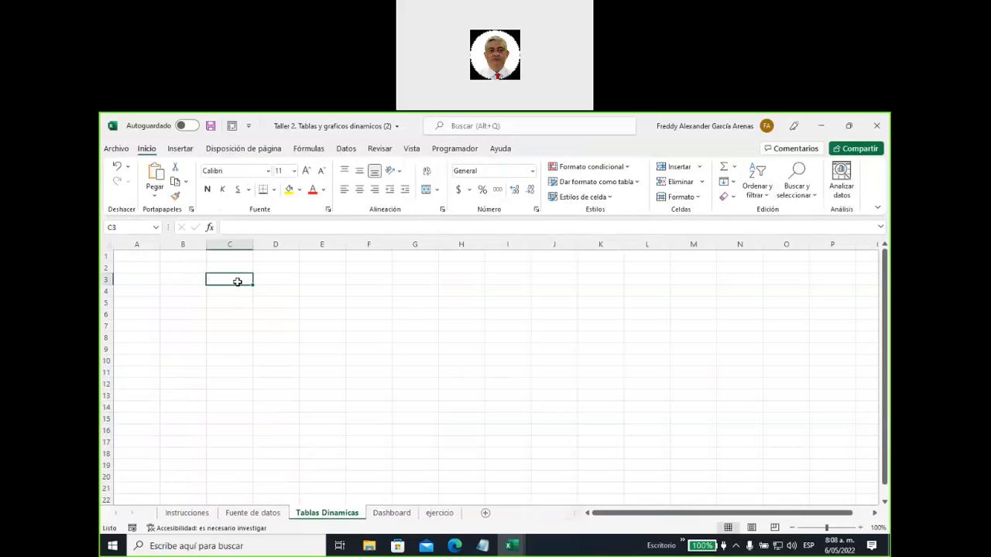
left_click(181, 153)
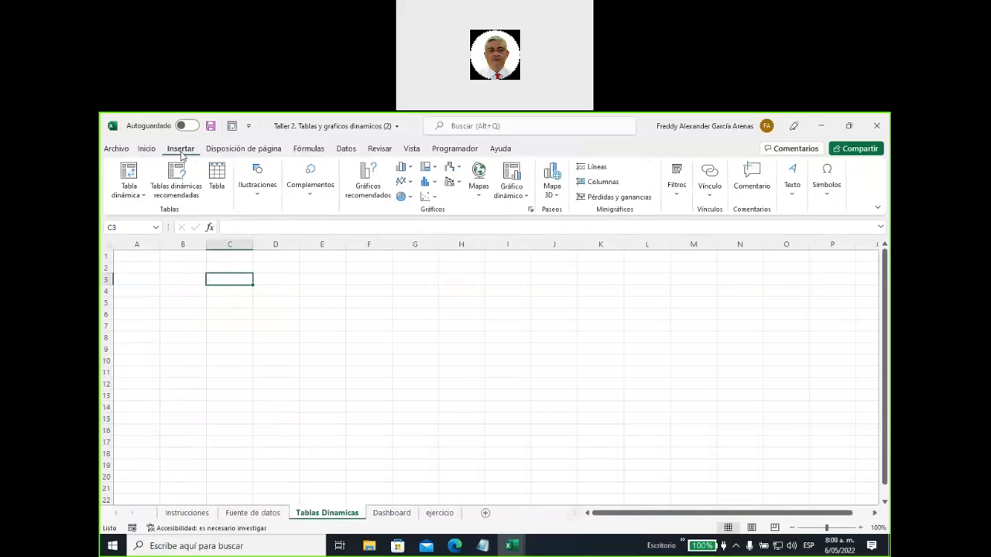
left_click(134, 200)
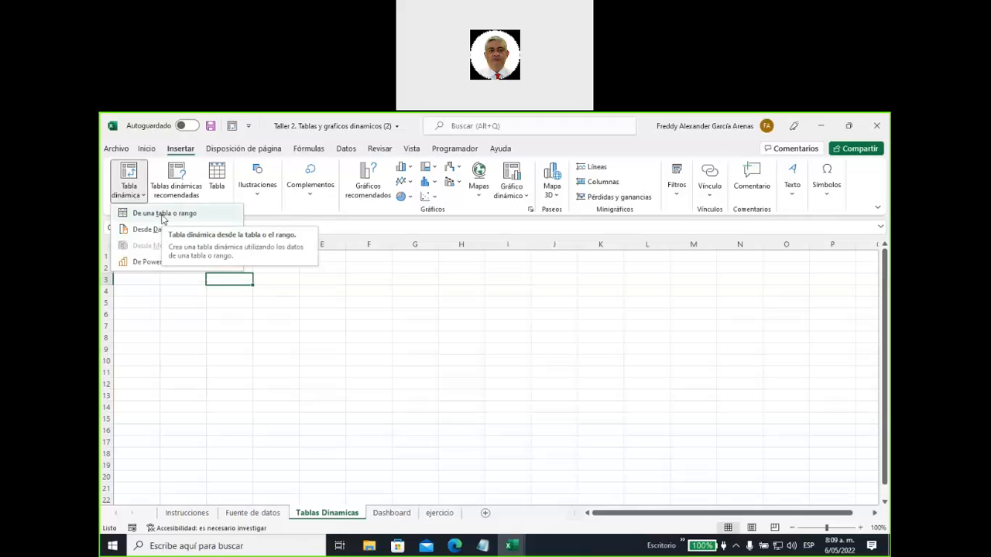
left_click(163, 214)
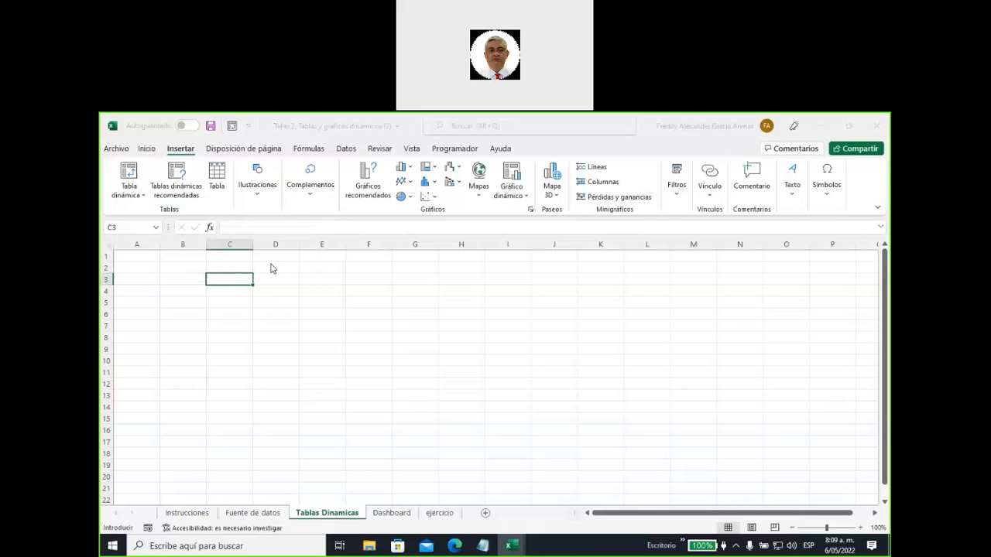
left_click_drag(710, 265, 522, 277)
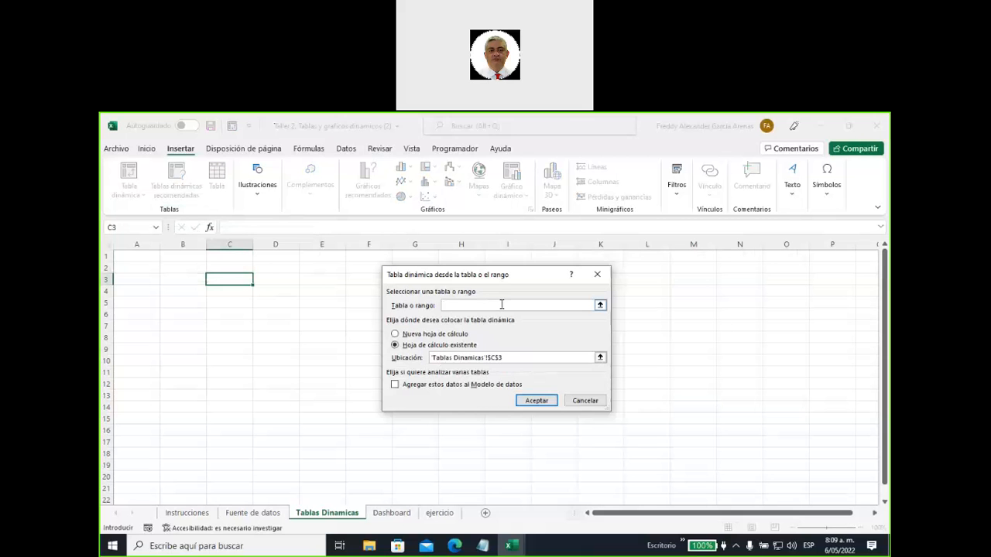
key("ctrl+v")
left_click(536, 401)
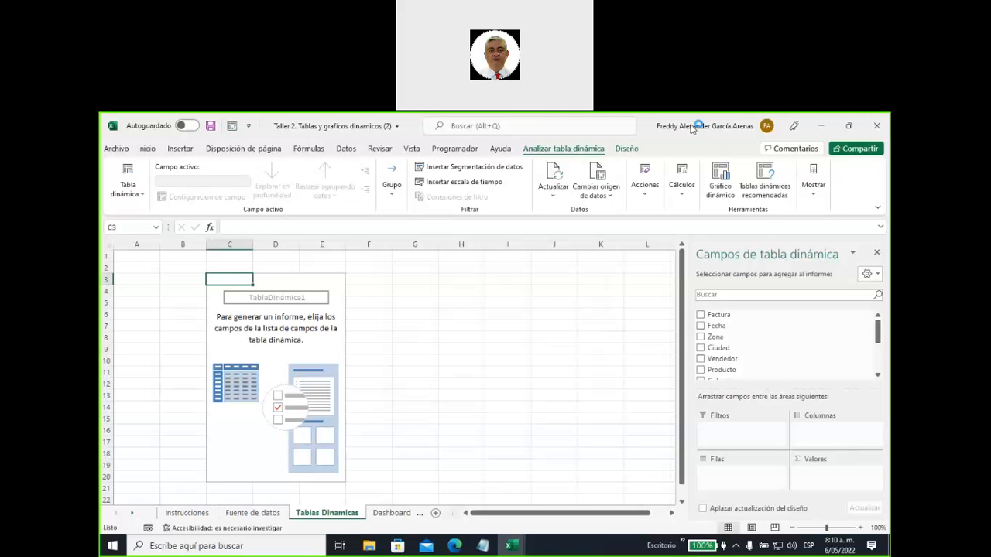
mouse_move(397, 287)
left_mouse_down()
mouse_move(243, 282)
mouse_move(223, 304)
mouse_move(325, 307)
mouse_move(341, 295)
mouse_move(336, 304)
left_mouse_up()
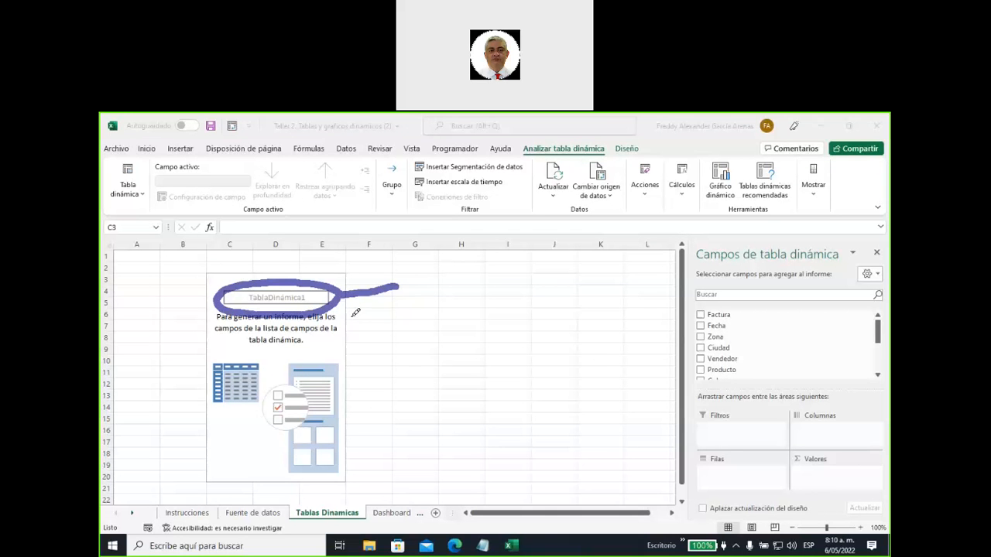
left_click(145, 207)
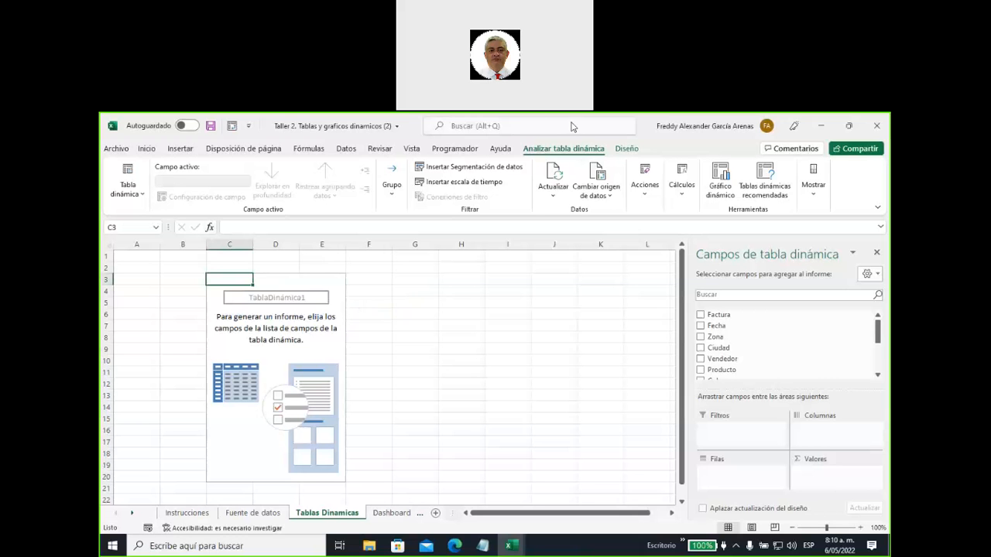
left_click(686, 127)
mouse_move(496, 284)
left_mouse_down()
mouse_move(576, 160)
mouse_move(518, 149)
mouse_move(611, 130)
mouse_move(568, 159)
left_mouse_up()
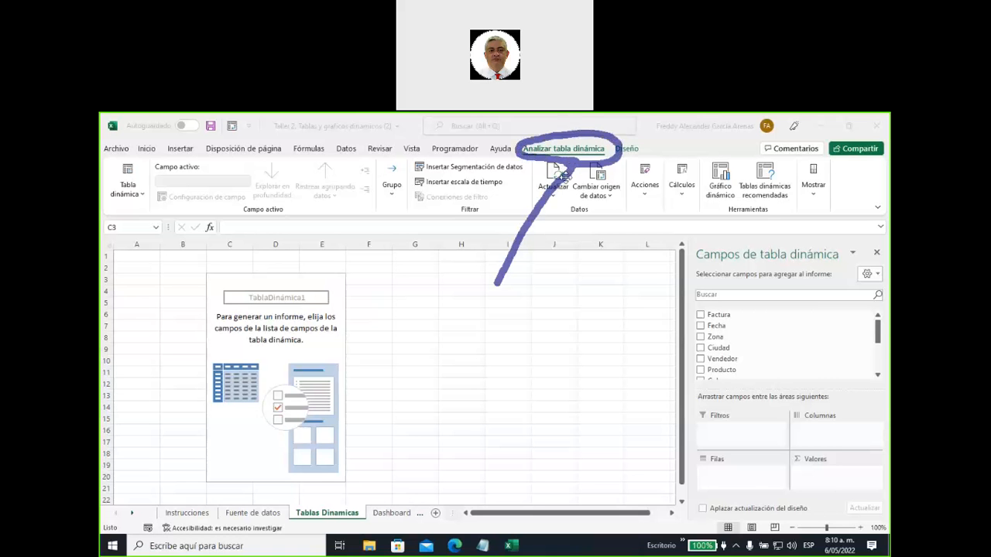
mouse_move(204, 263)
left_mouse_down()
mouse_move(135, 155)
mouse_move(106, 192)
mouse_move(133, 217)
mouse_move(159, 204)
left_mouse_up()
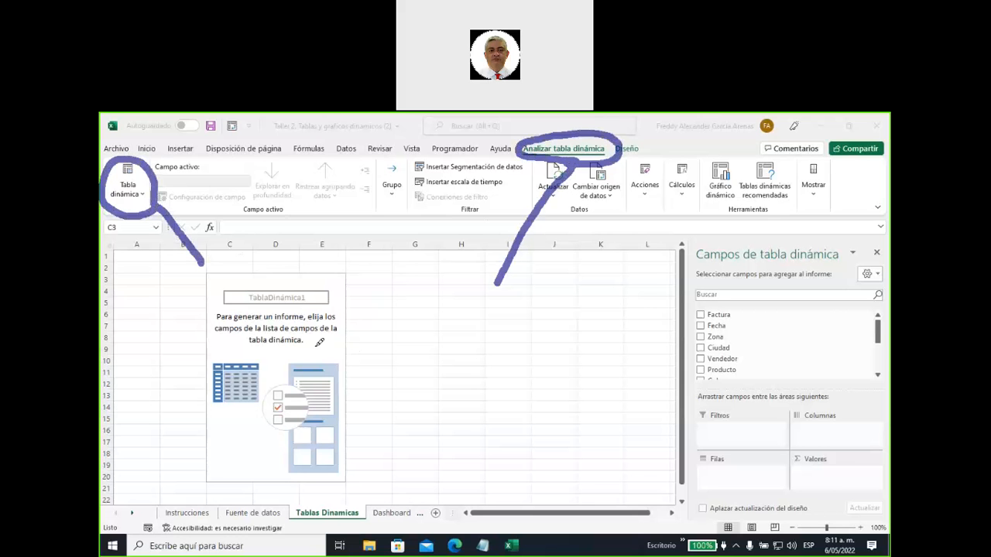
left_click_drag(289, 335, 321, 334)
mouse_move(631, 277)
left_mouse_down()
mouse_move(745, 235)
mouse_move(744, 263)
mouse_move(705, 275)
left_mouse_up()
mouse_move(752, 341)
left_mouse_down()
mouse_move(688, 298)
mouse_move(689, 391)
mouse_move(755, 333)
left_mouse_up()
mouse_move(564, 349)
left_mouse_down()
mouse_move(655, 344)
mouse_move(644, 364)
left_mouse_up()
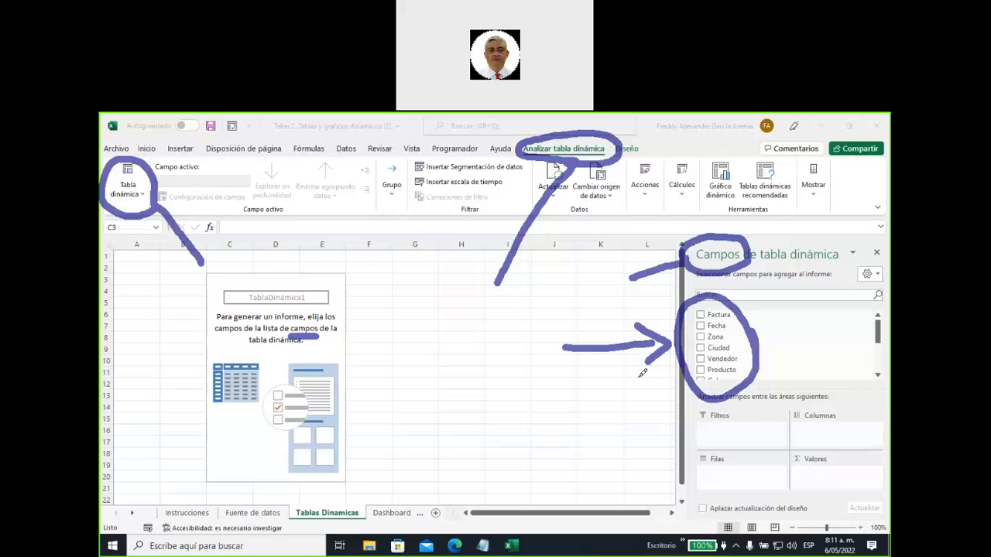
- Rename the new pivot table at C3 as VentasTotales
left_click(144, 195)
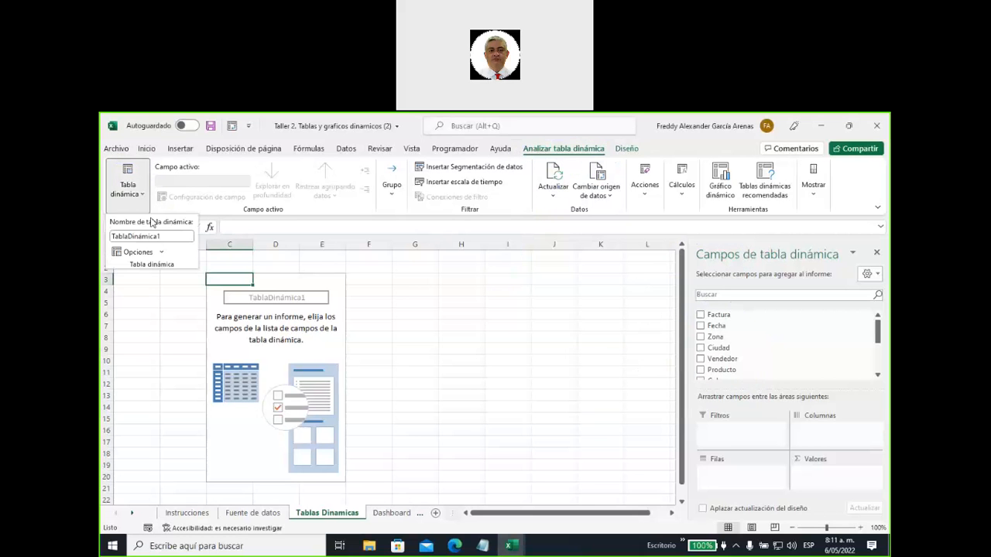
left_click(175, 236)
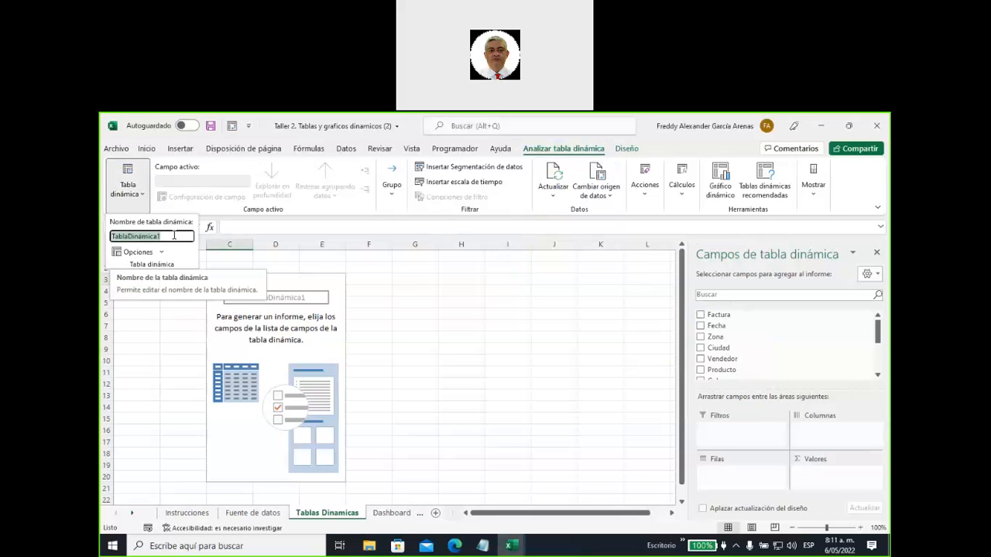
type("VEntas")
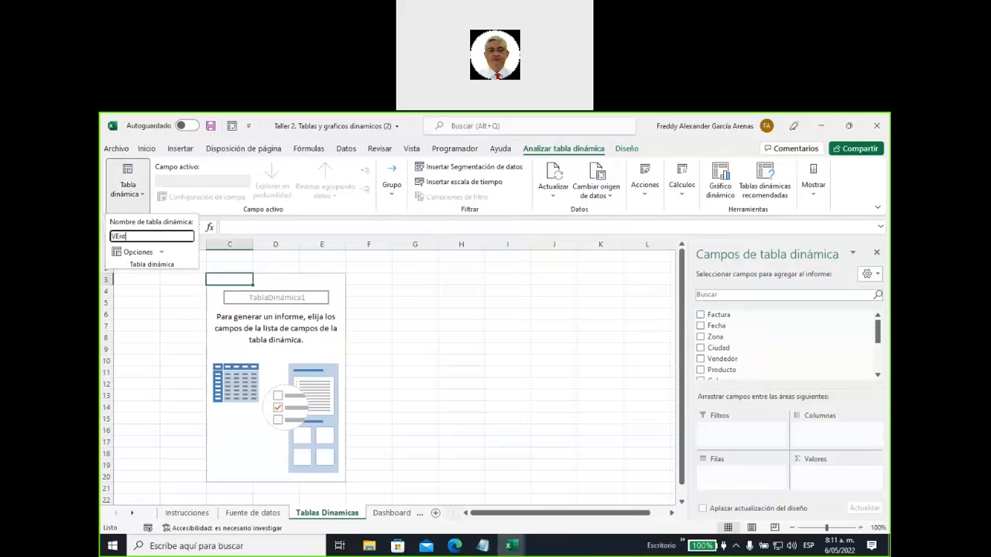
key("BackSpace")
key("BackSpace")
key("BackSpace")
key("BackSpace")
key("BackSpace")
type("entas")
type("Ttotales")
key("BackSpace")
key("BackSpace")
key("BackSpace")
key("BackSpace")
key("BackSpace")
key("BackSpace")
key("BackSpace")
type("otales")
key("Return")
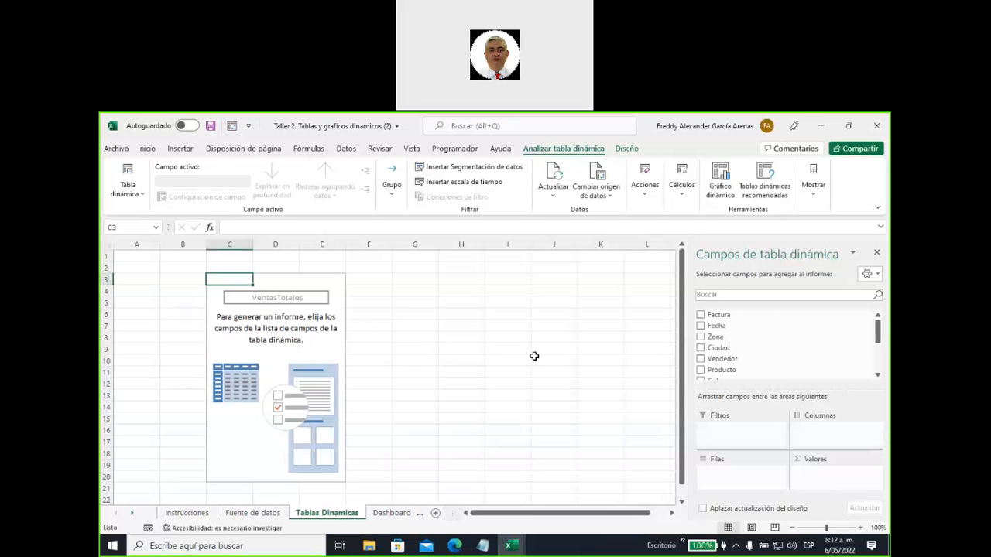
- Add Producto to the rows and the sum of V. total to the values of the VentasTotales pivot table
scroll(757, 339, "down", 1)
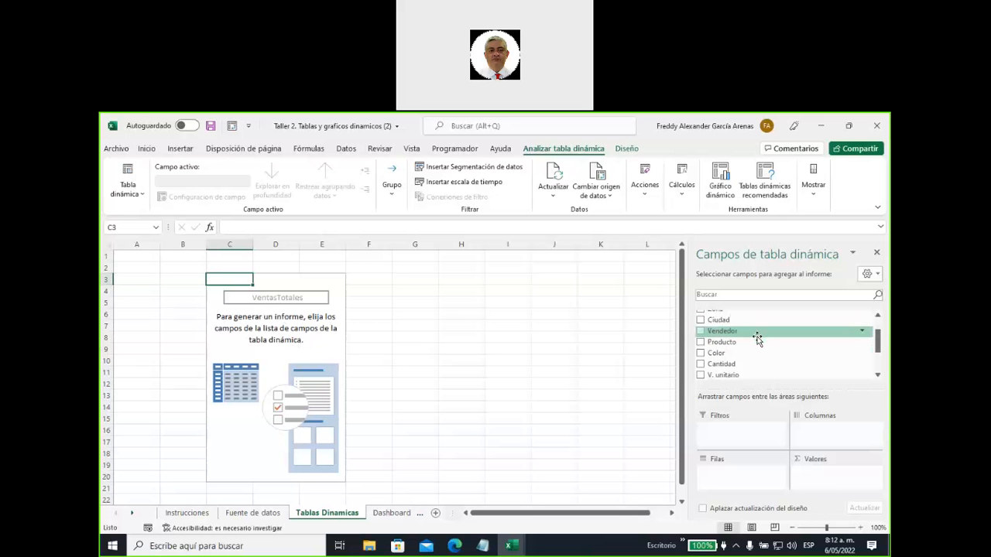
scroll(757, 339, "up", 2)
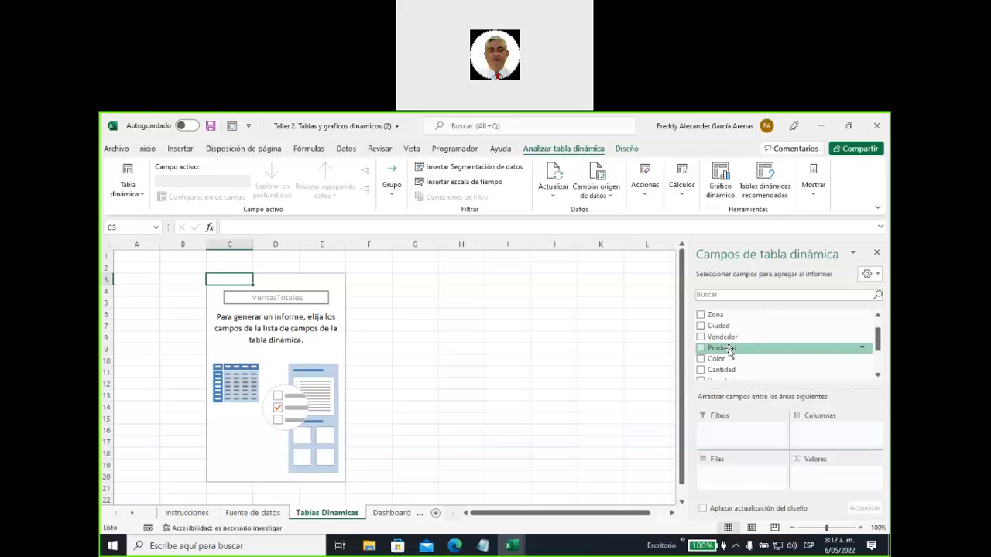
left_click_drag(727, 350, 725, 478)
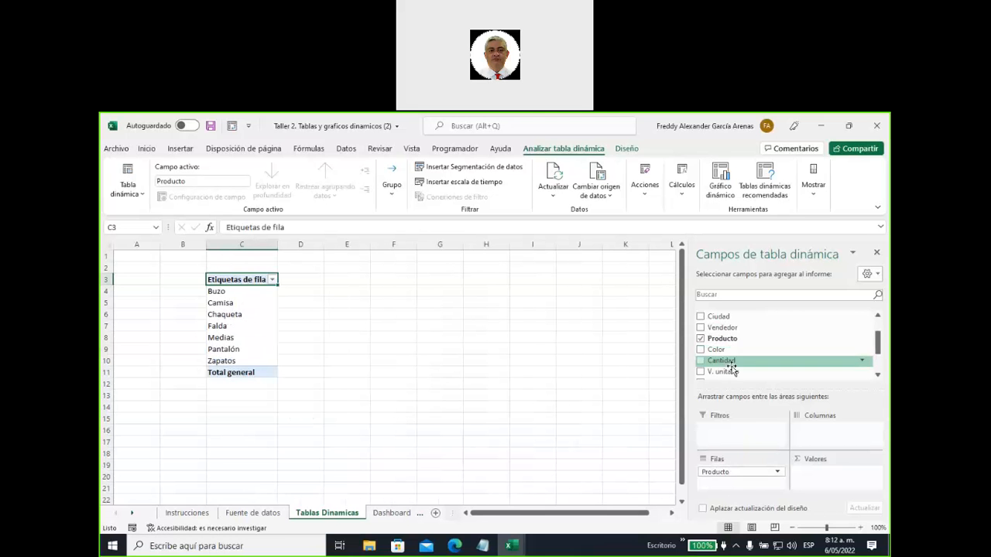
scroll(728, 363, "down", 1)
left_click_drag(720, 366, 823, 479)
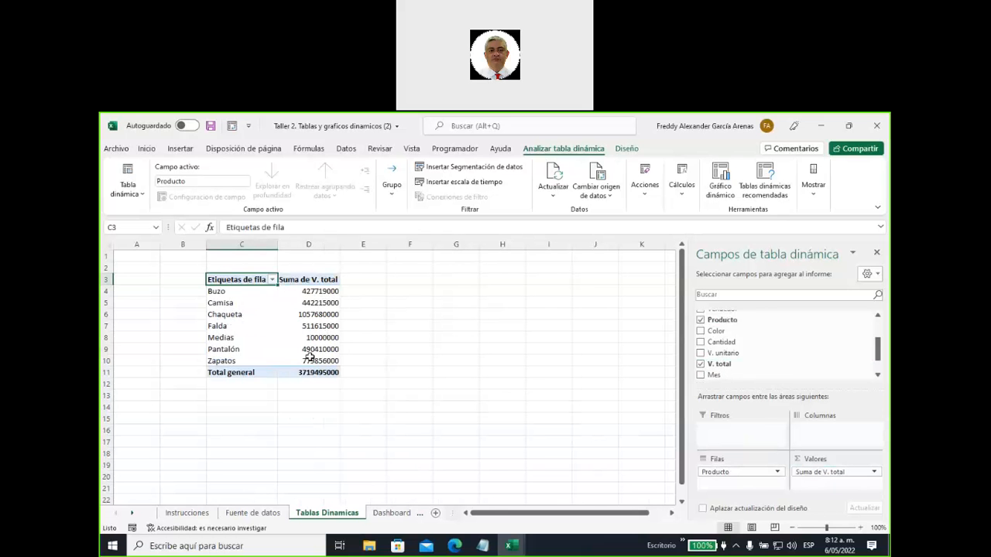
- Sort the pivot table's Suma de V. total values in D4:D11 from largest to smallest
mouse_move(312, 312)
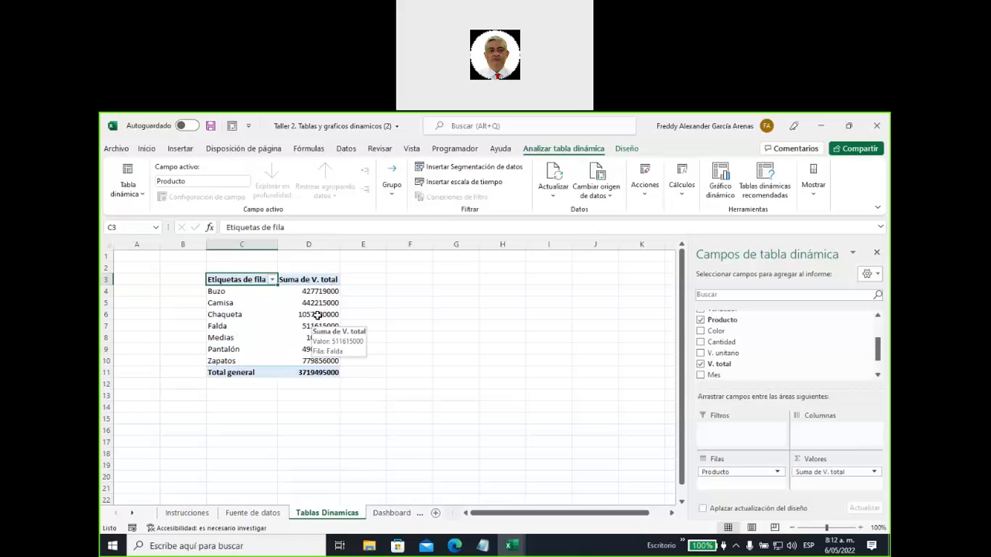
mouse_move(312, 292)
left_click_drag(312, 292, 317, 373)
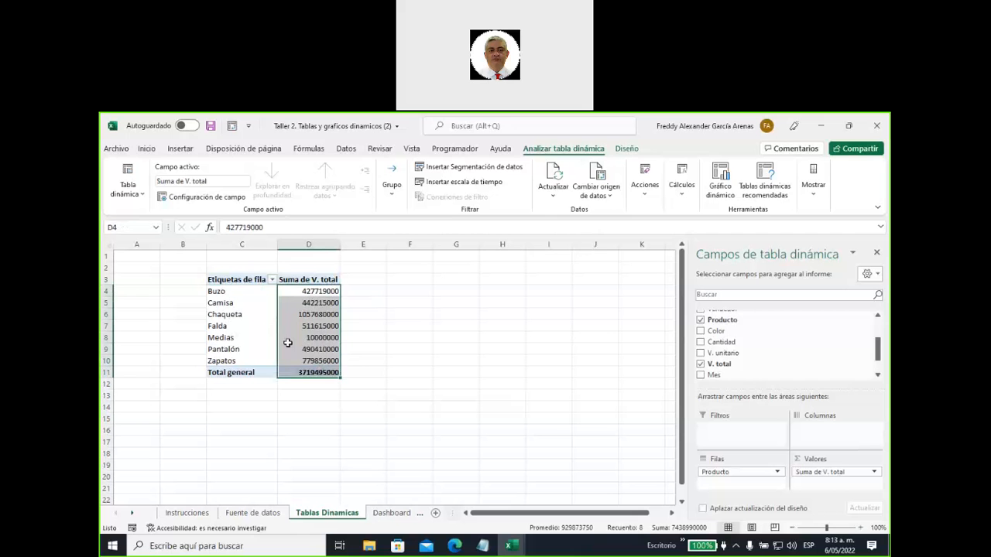
mouse_move(287, 343)
left_click(346, 149)
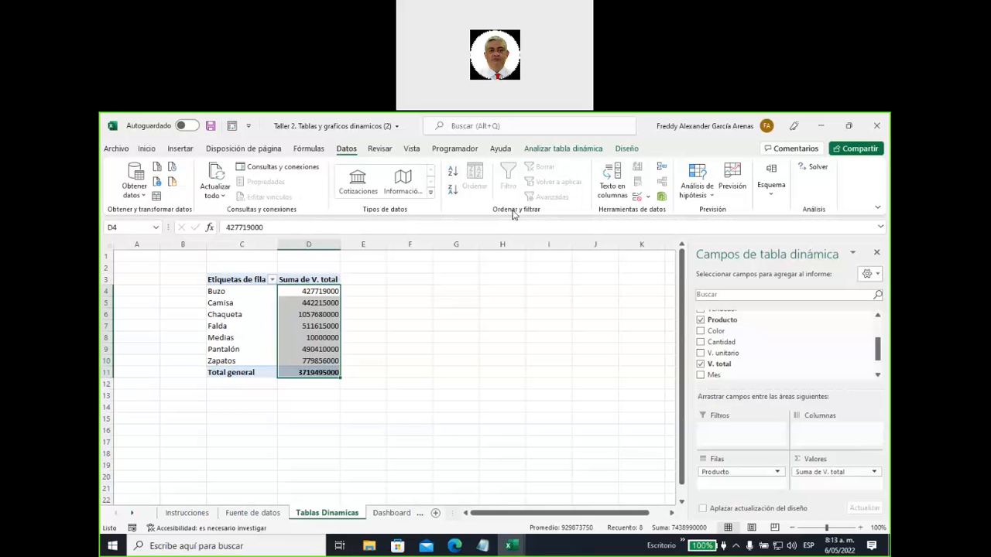
left_click(116, 148)
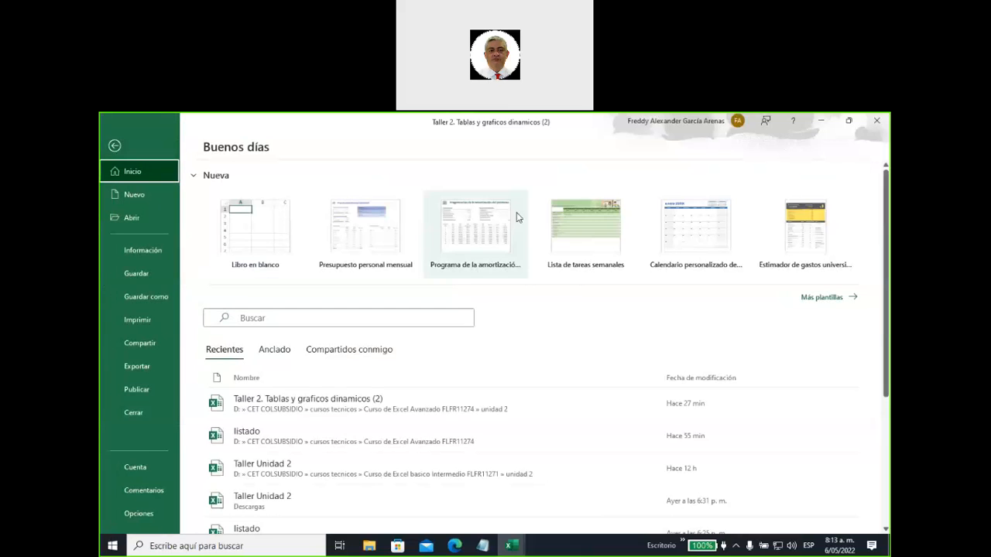
left_click(115, 146)
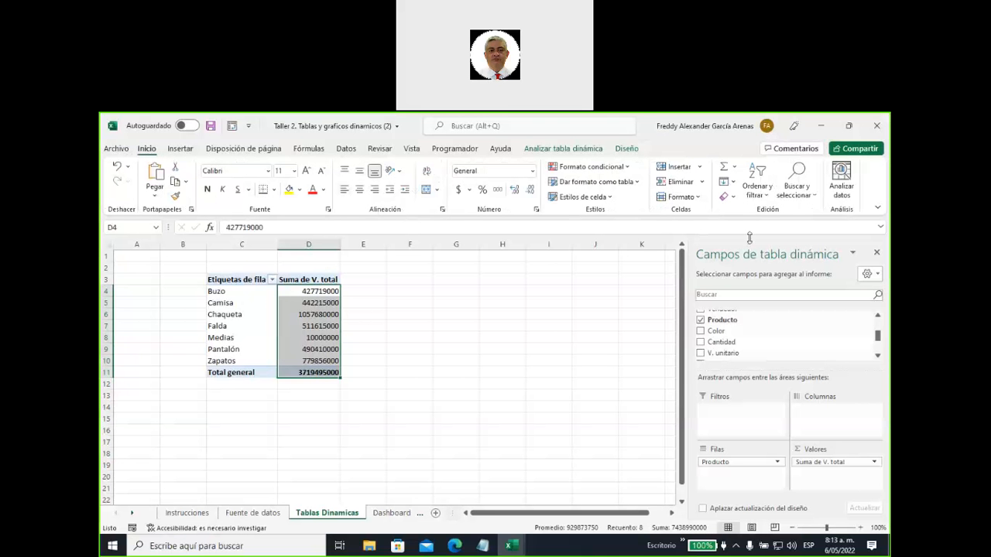
left_click(767, 202)
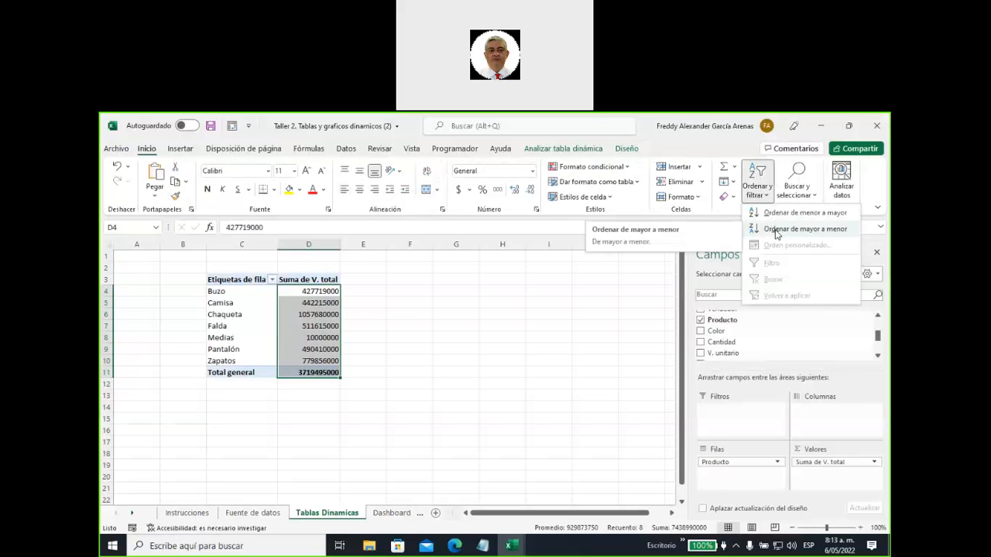
left_click(776, 229)
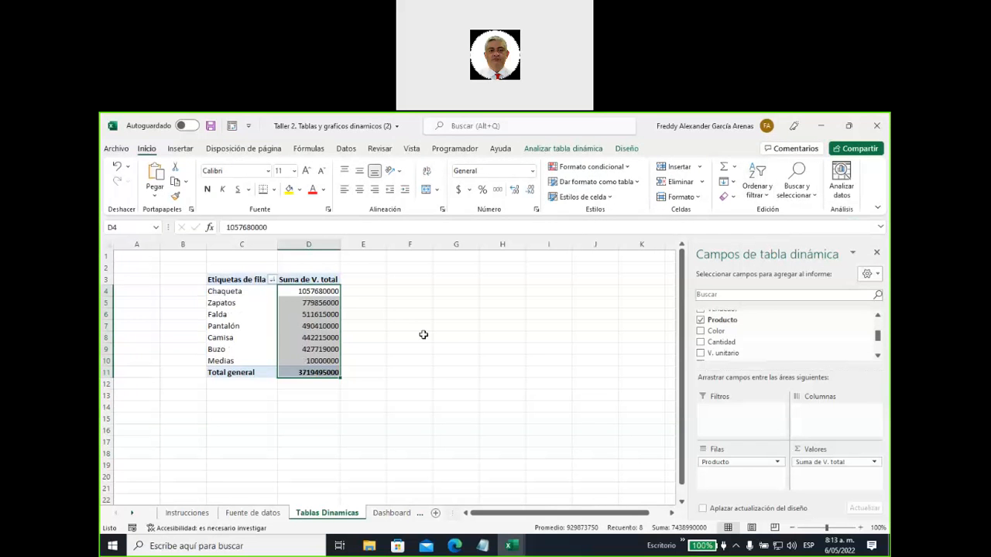
left_click(463, 336)
left_click_drag(232, 296, 325, 361)
left_click(405, 325)
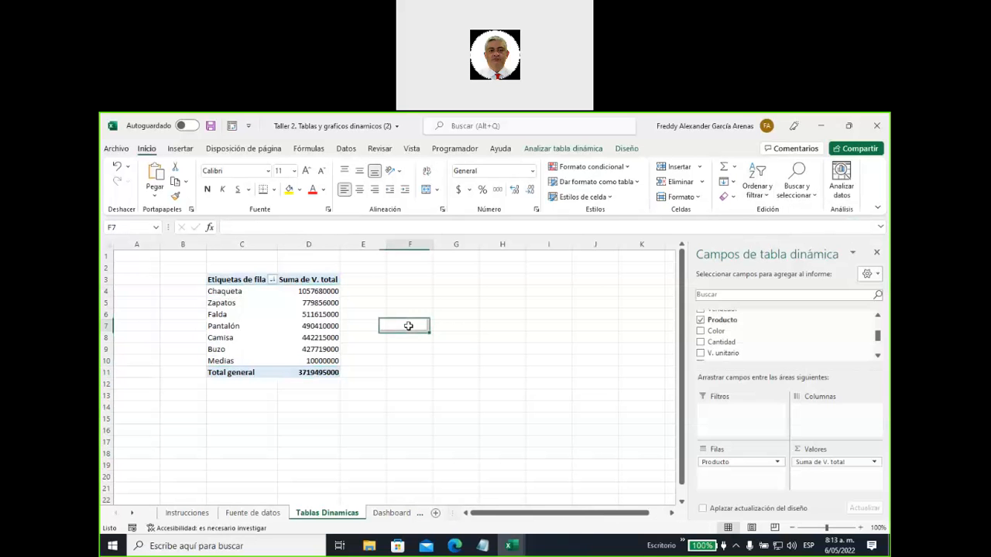
- Choose the existing custom number format [Azul] $ #.##0.. "M" ;[Rojo]-$ #.##0.. "M" for the totals in D4:D11
left_click_drag(313, 293, 322, 372)
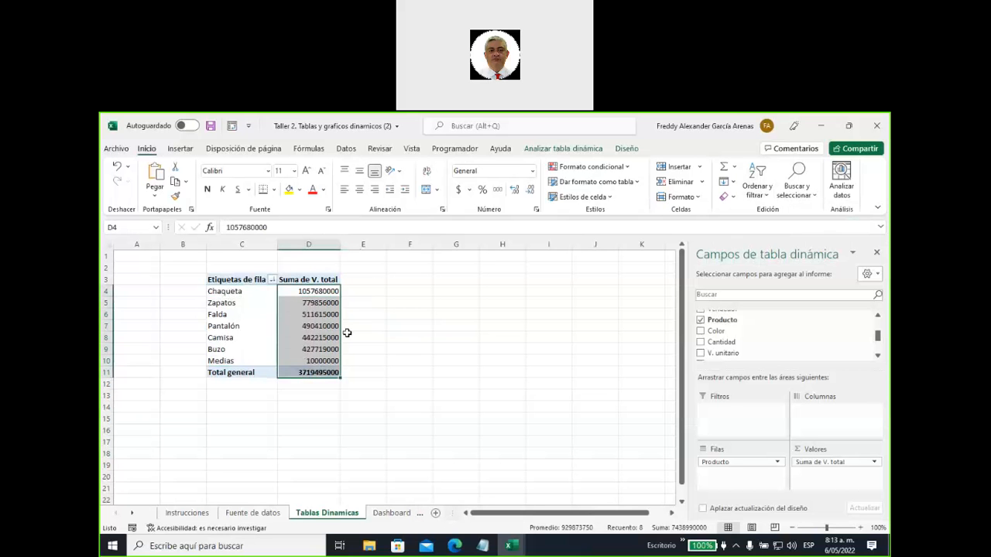
left_click(533, 172)
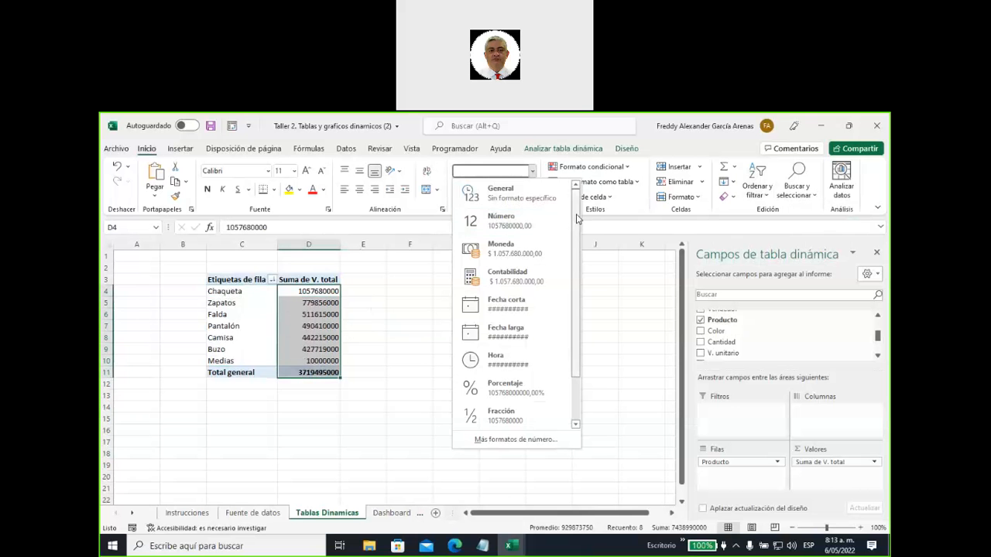
scroll(577, 219, "down", 2)
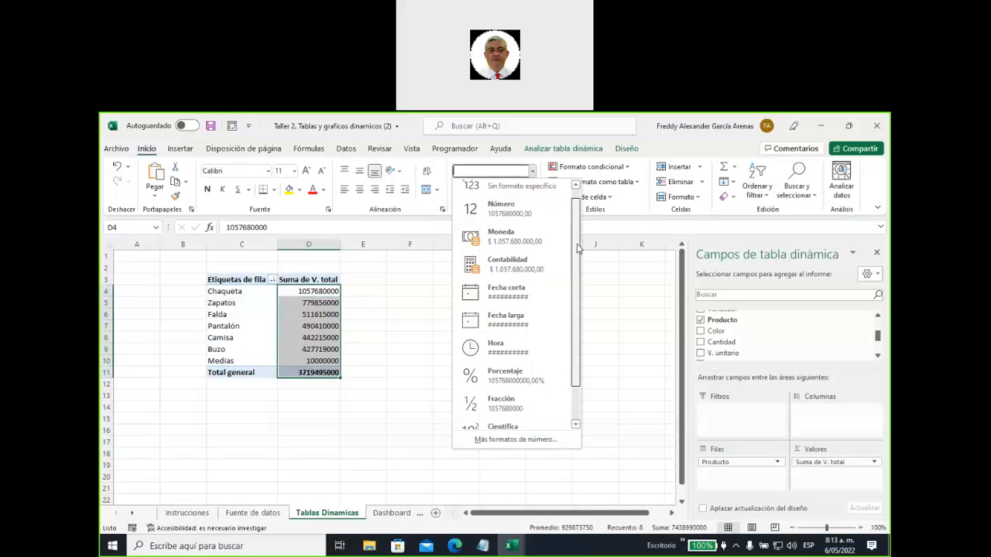
left_click(515, 439)
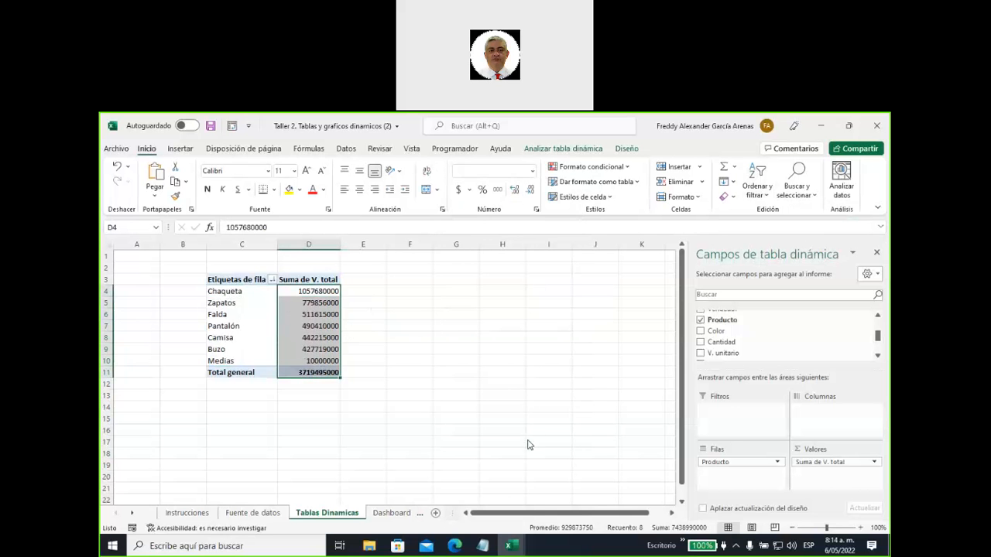
left_click_drag(431, 190, 472, 181)
left_click(431, 308)
left_click_drag(685, 286, 684, 334)
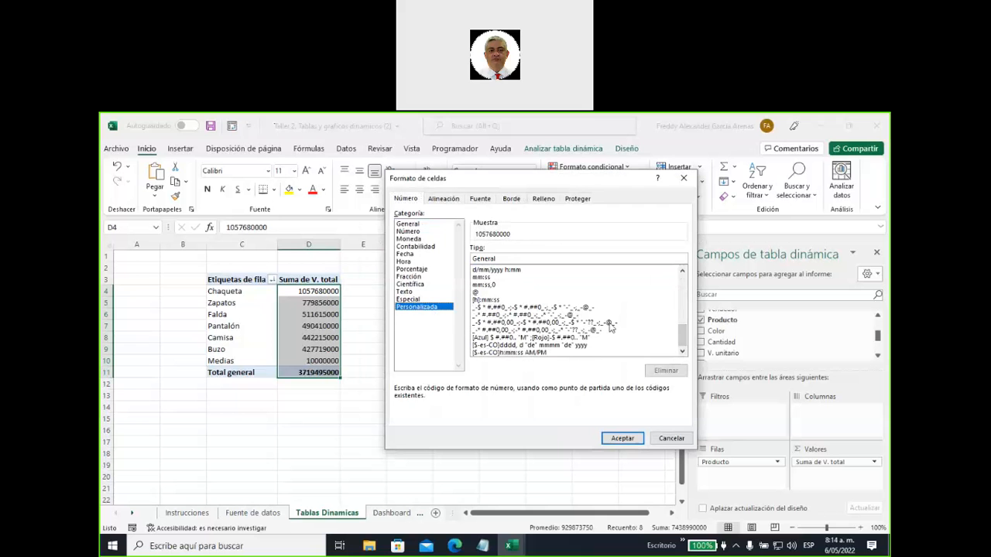
left_click(547, 340)
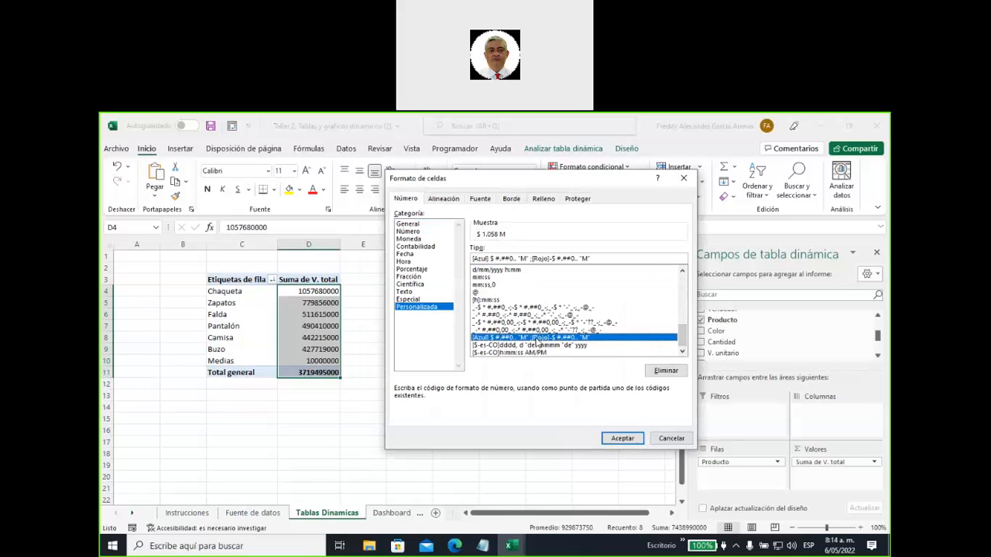
- Change the custom format's colour for positive values to [verde] and apply it to the totals
left_click_drag(602, 259, 582, 259)
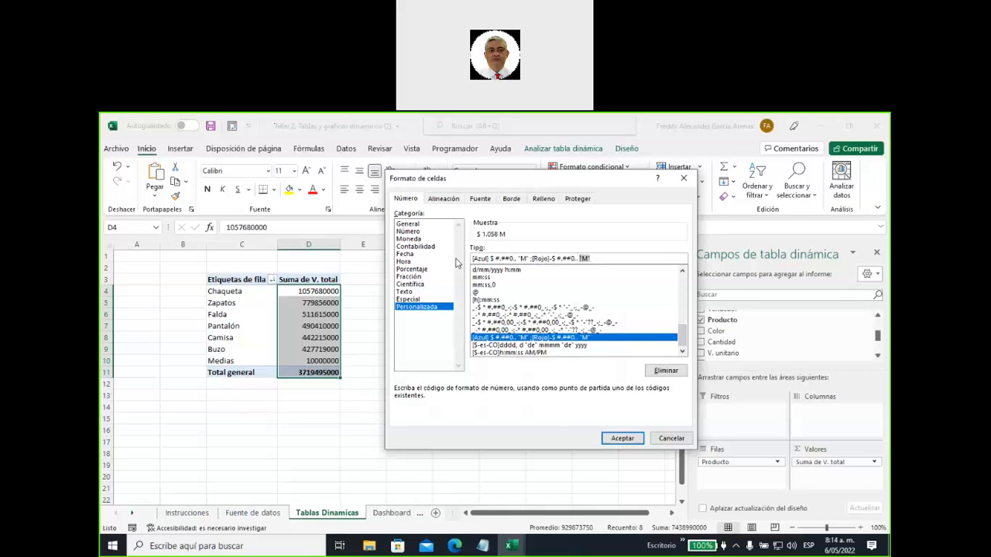
left_click_drag(473, 258, 490, 258)
type("[verde]")
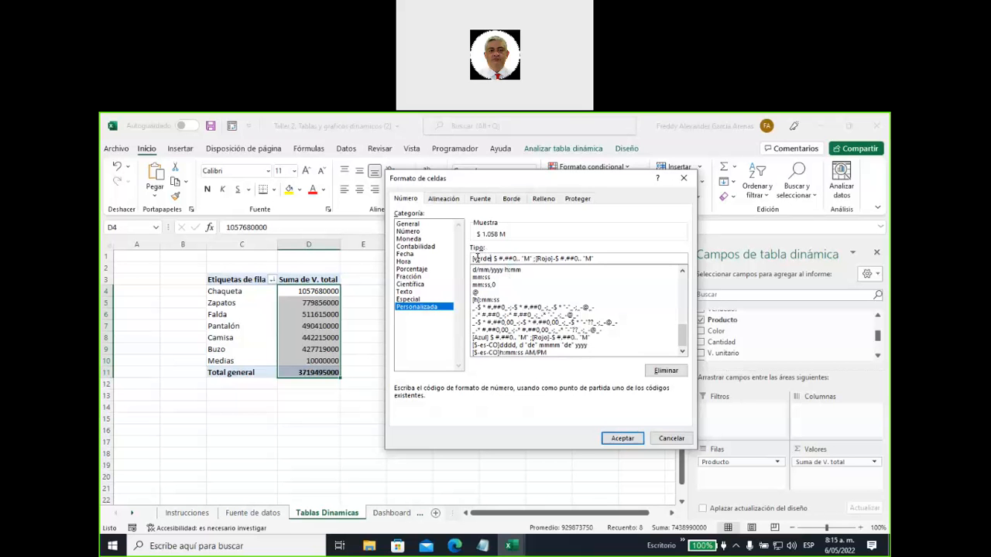
left_click_drag(473, 259, 492, 258)
left_click(625, 439)
left_click(419, 322)
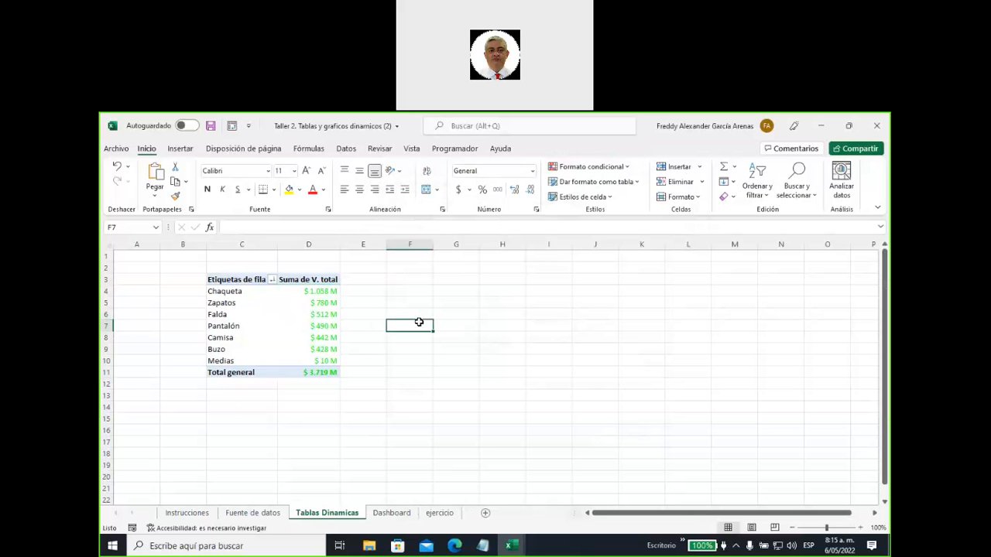
- Apply the last green style of the Claro group, with borders around all cells, to the pivot table
left_click(245, 281)
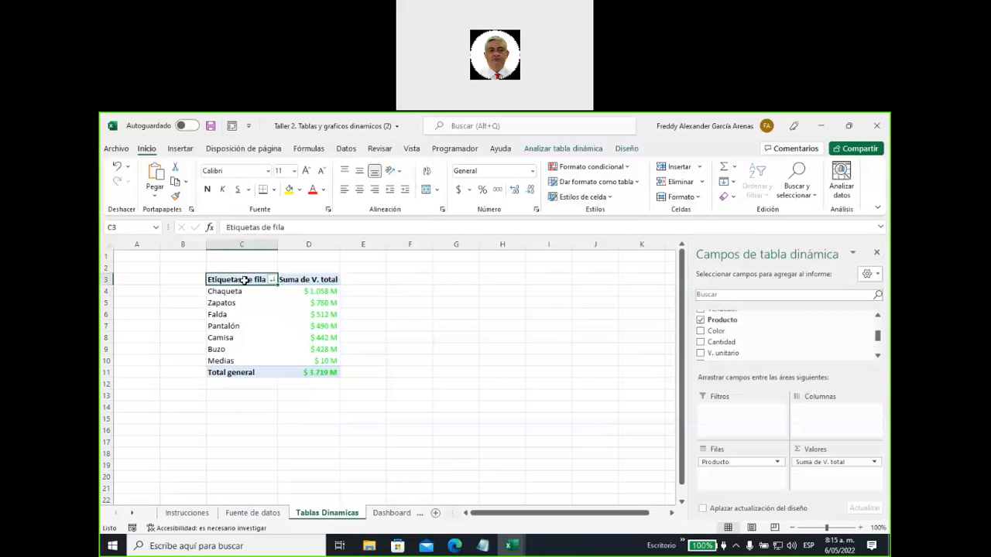
left_click(628, 149)
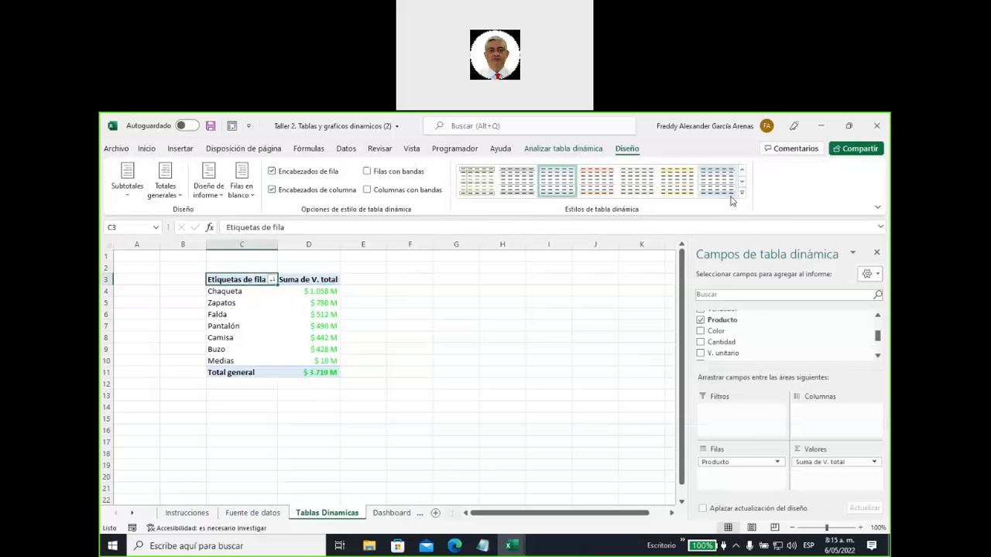
left_click(742, 192)
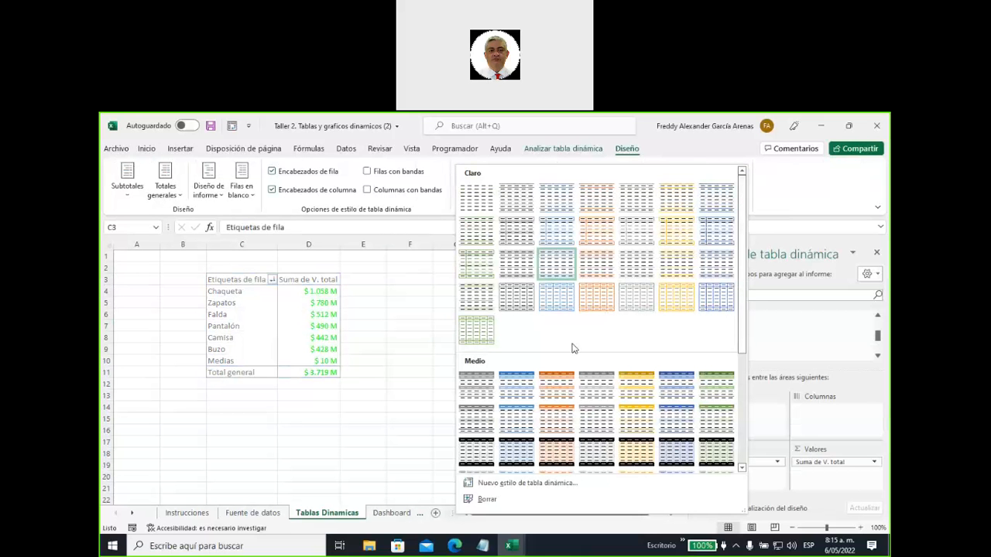
left_click(477, 329)
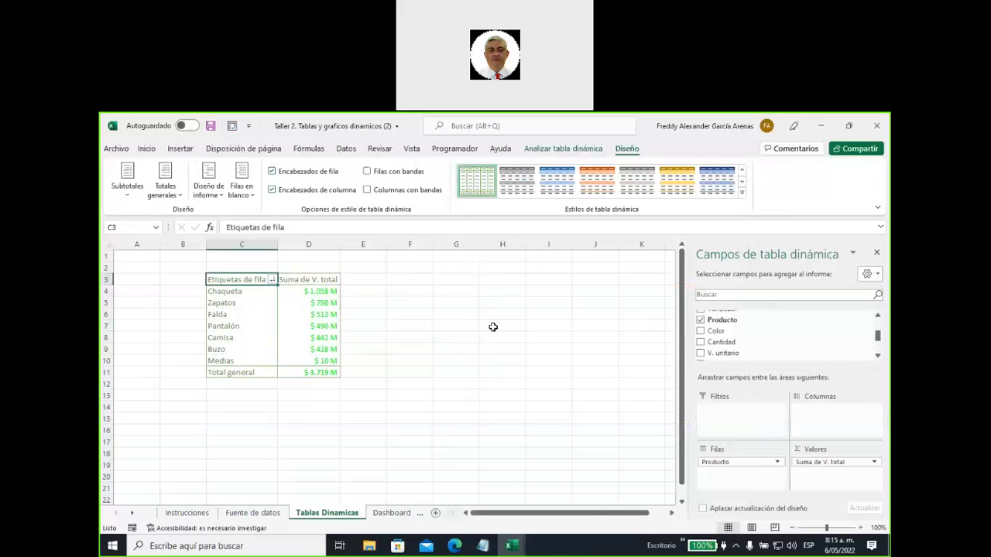
left_click(436, 311)
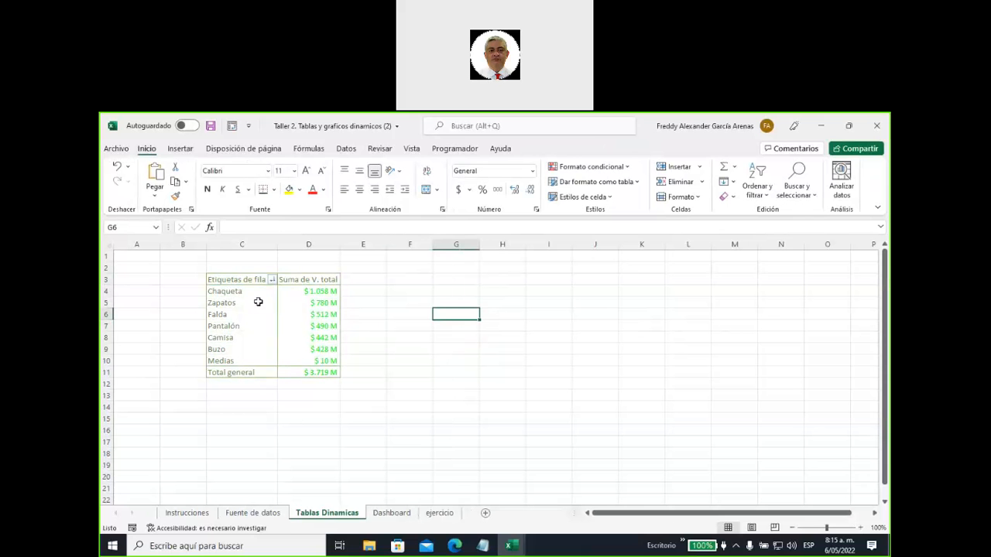
- Apply the green style with a solid header from the first row of the Medio group to the pivot table
left_click(242, 337)
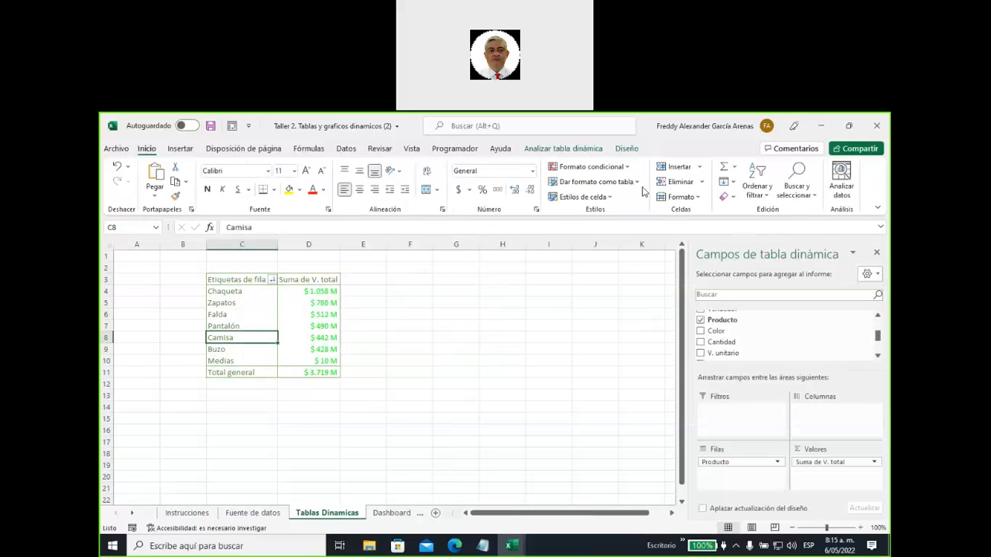
left_click(627, 149)
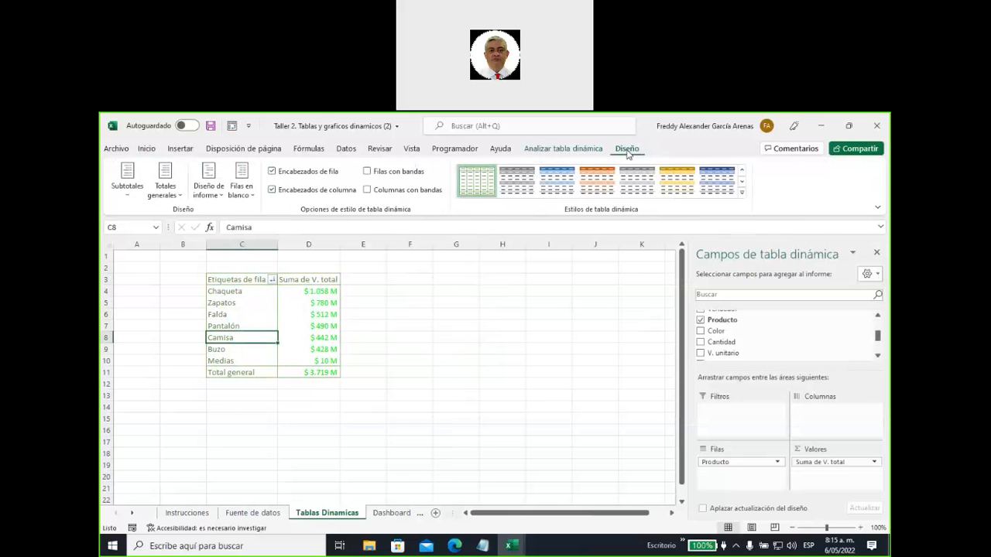
left_click(742, 199)
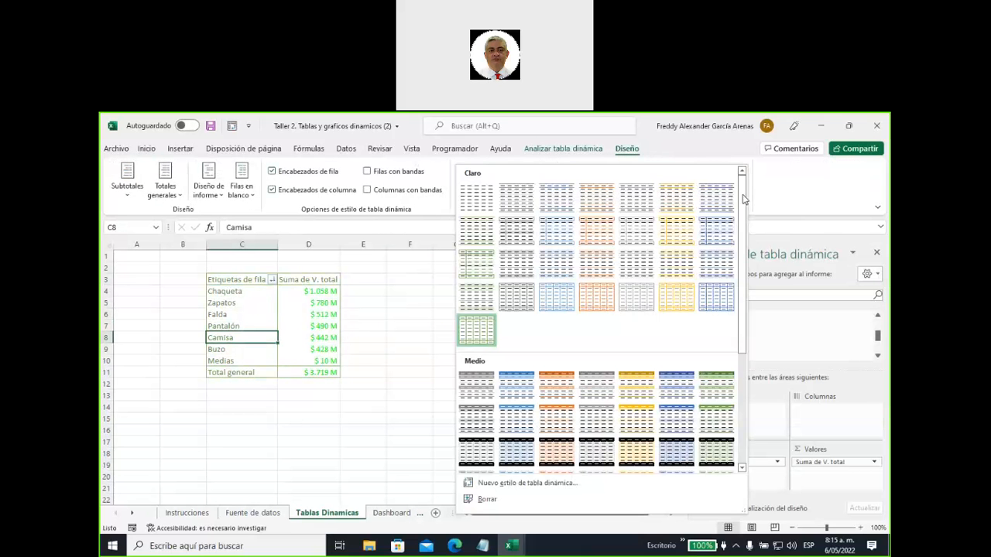
left_click(716, 387)
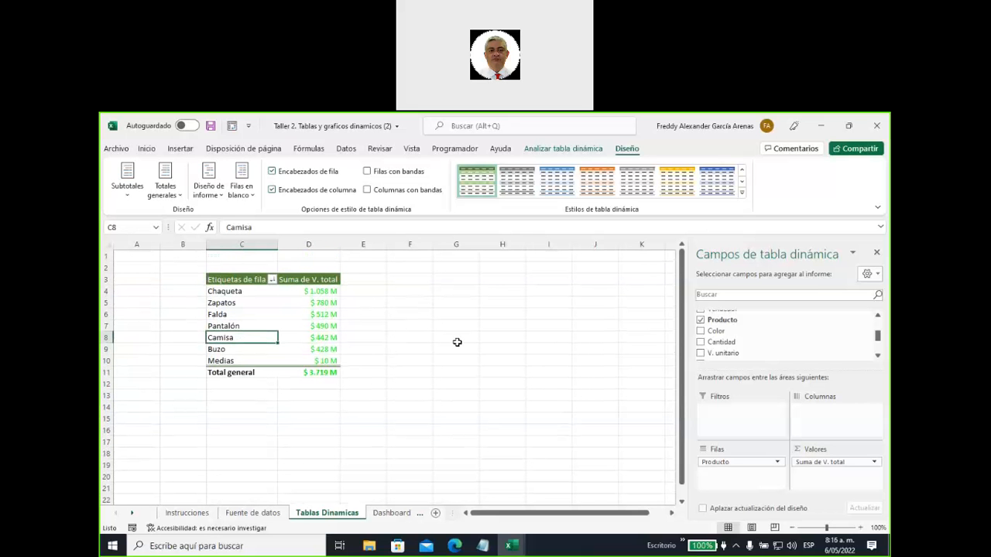
left_click(455, 280)
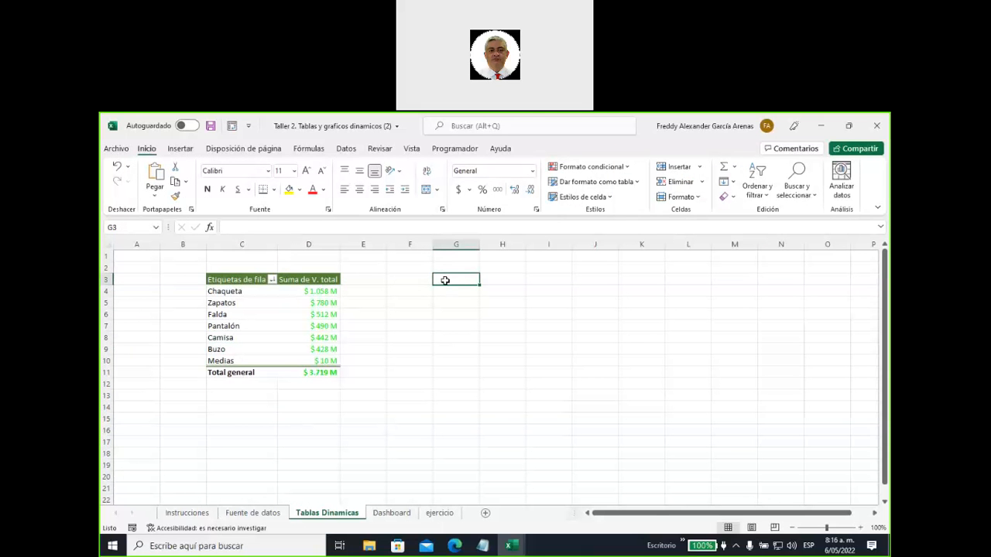
- Insert a pivot table from TablaVentas at cell G3 of the existing Tablas Dinamicas sheet
left_click(182, 150)
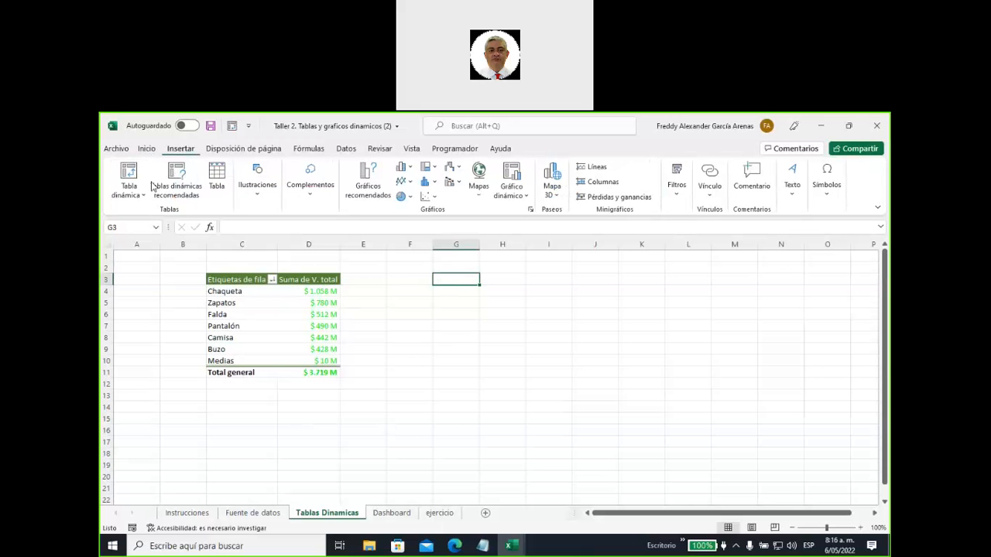
left_click(135, 199)
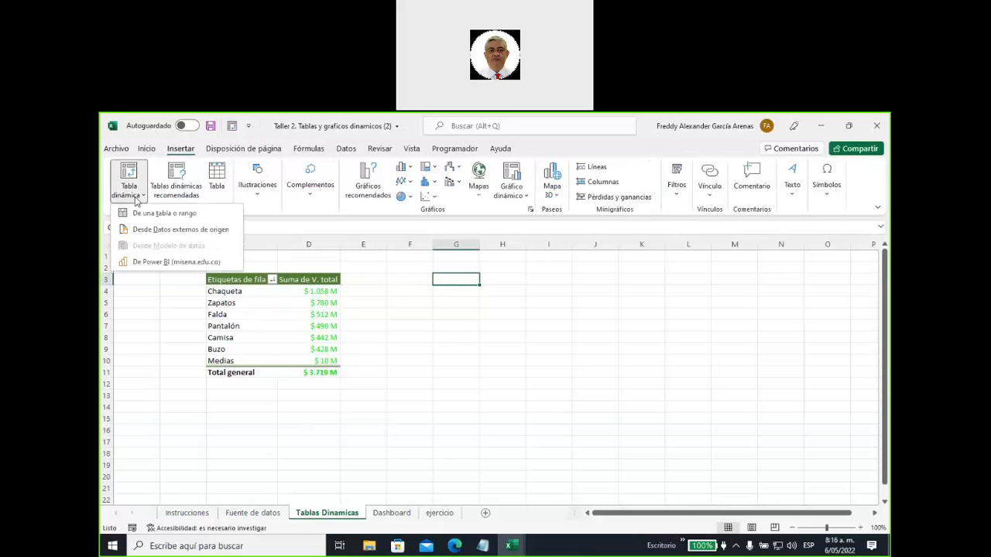
left_click(147, 213)
type("TablaVentas")
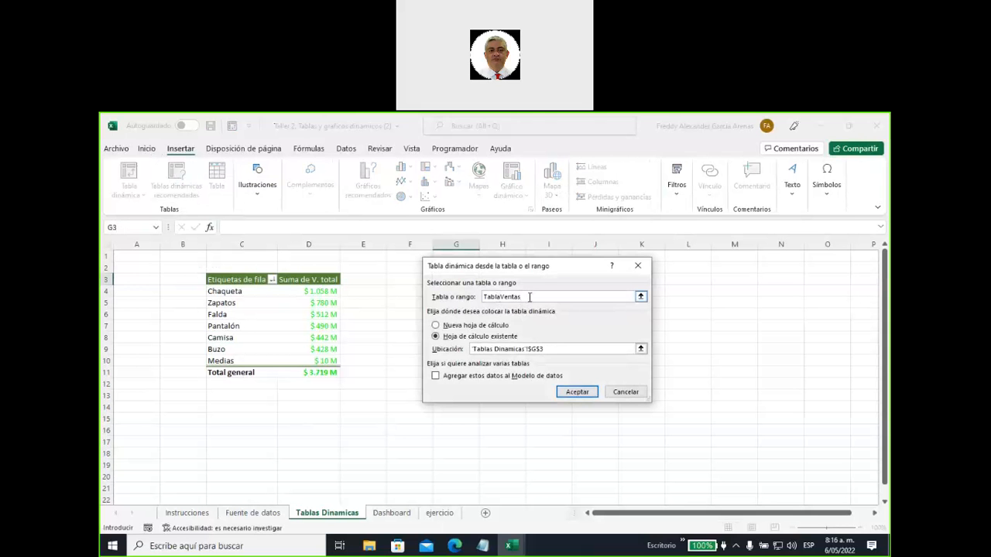
left_click(575, 393)
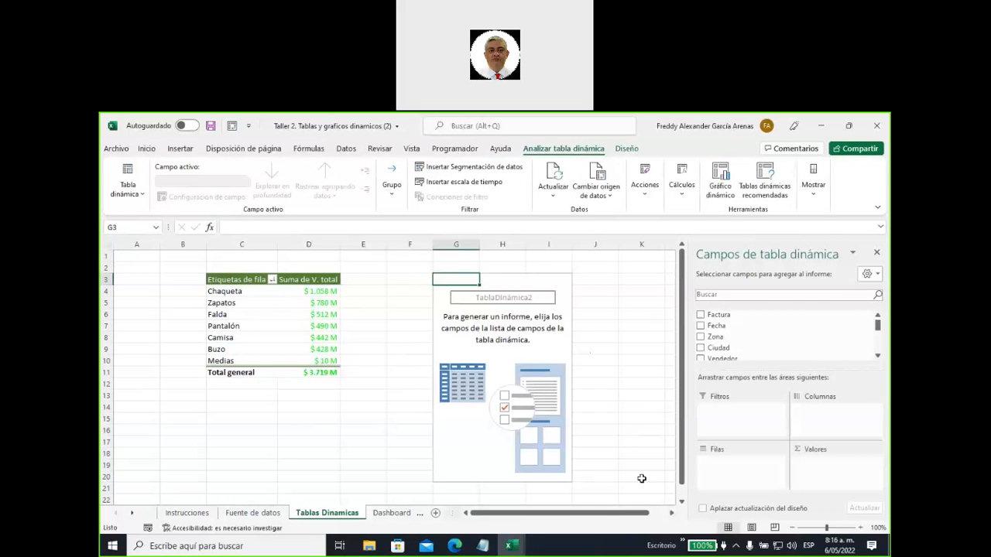
- Lay out the new pivot table with Zona as columns, Vendedor as rows and the sum of V. total as values
left_click_drag(642, 515, 670, 514)
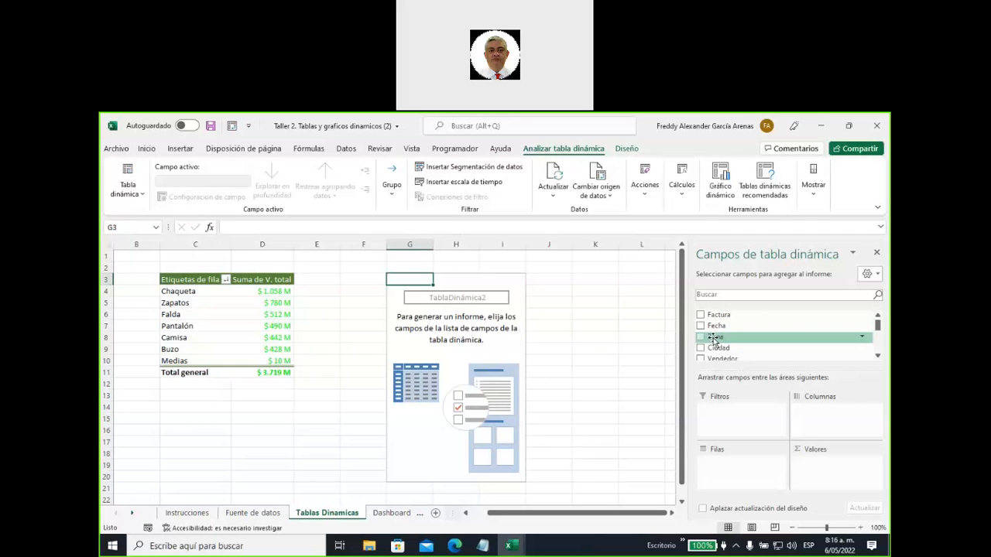
left_click_drag(712, 339, 805, 426)
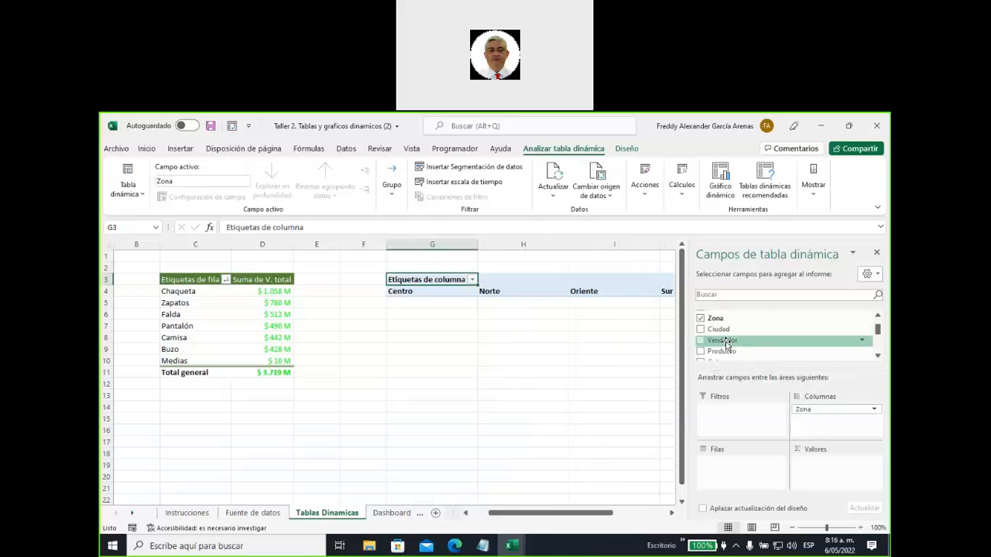
left_click_drag(726, 344, 719, 472)
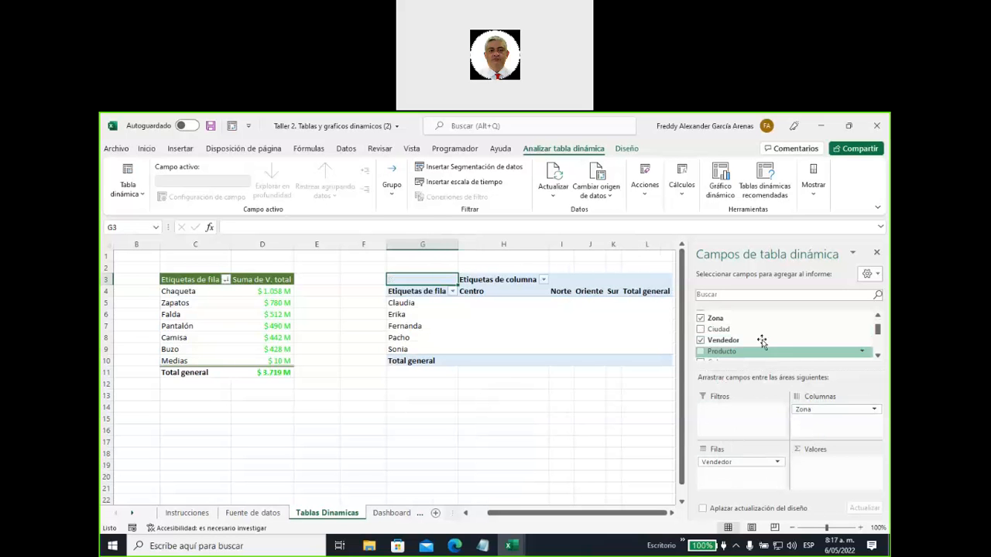
scroll(762, 342, "down", 2)
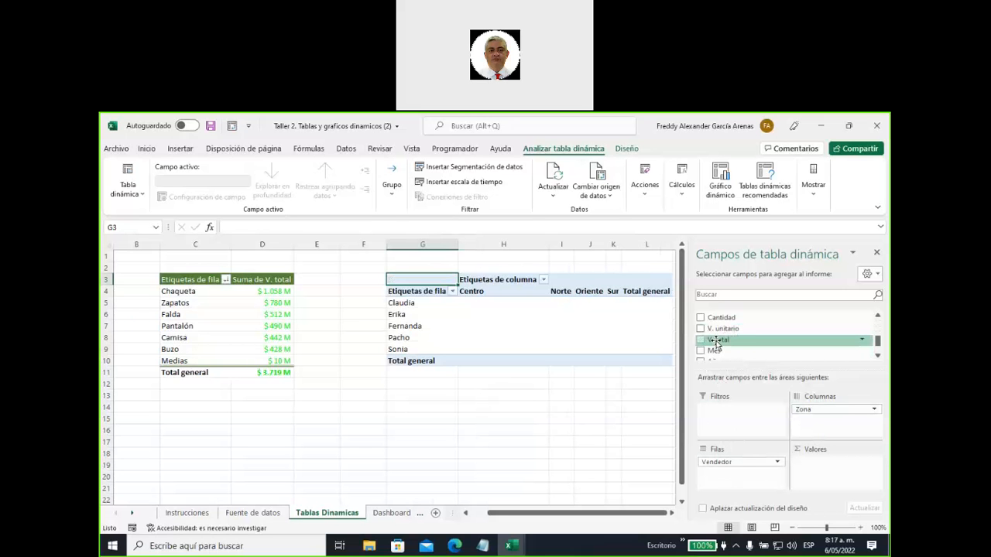
left_click_drag(717, 343, 821, 474)
left_click_drag(569, 514, 615, 513)
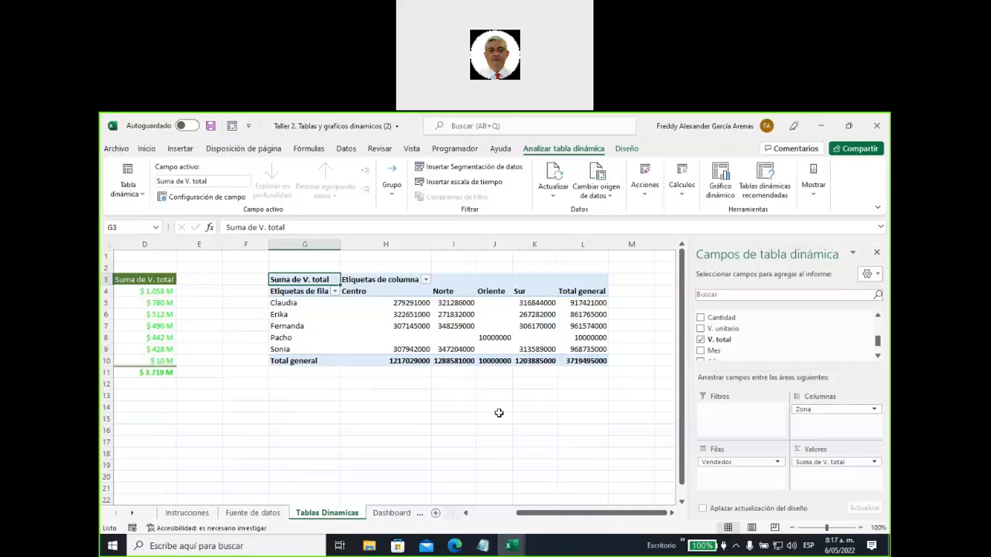
- Rename the row label header of the first pivot table, in C3, as Productos
left_click_drag(534, 514, 494, 513)
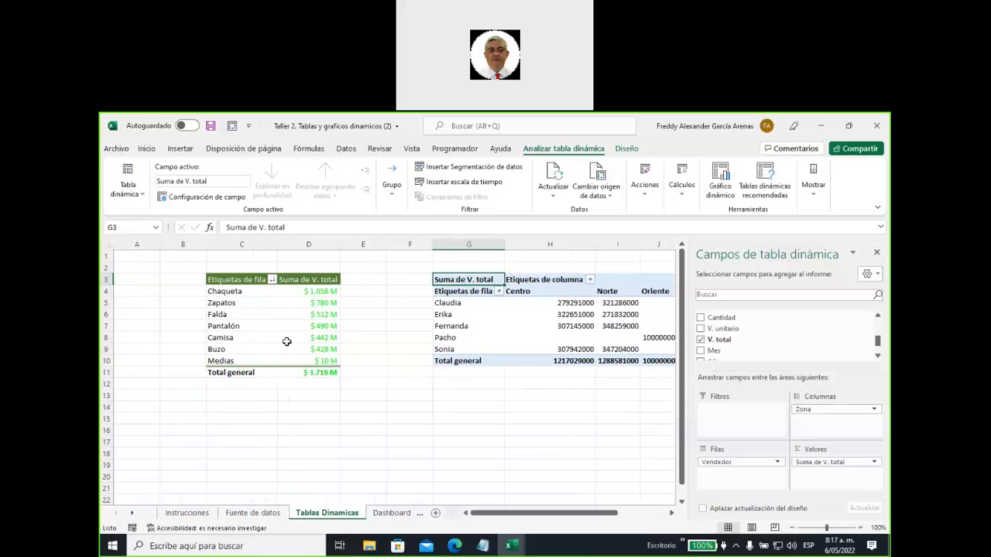
left_click(232, 278)
left_click_drag(295, 227, 225, 227)
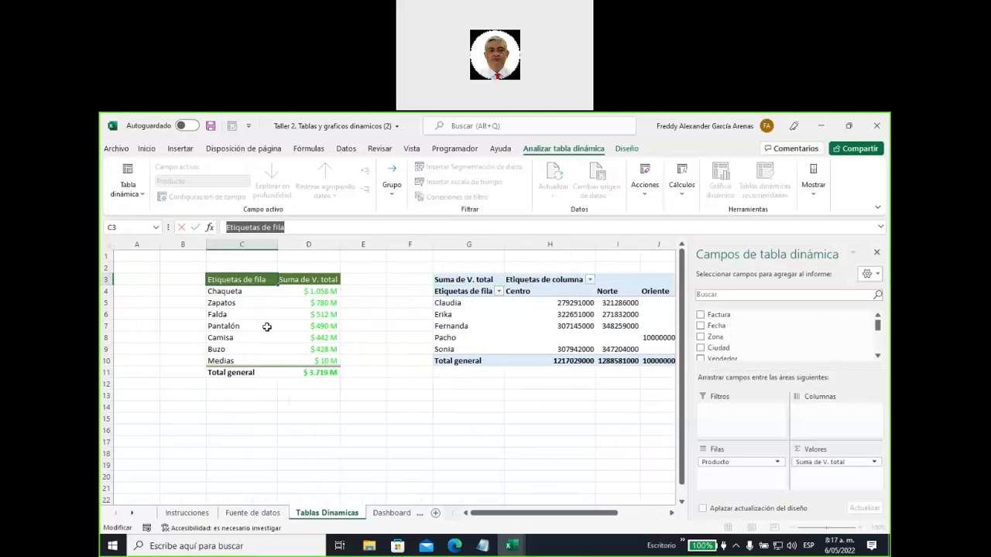
type("Productos")
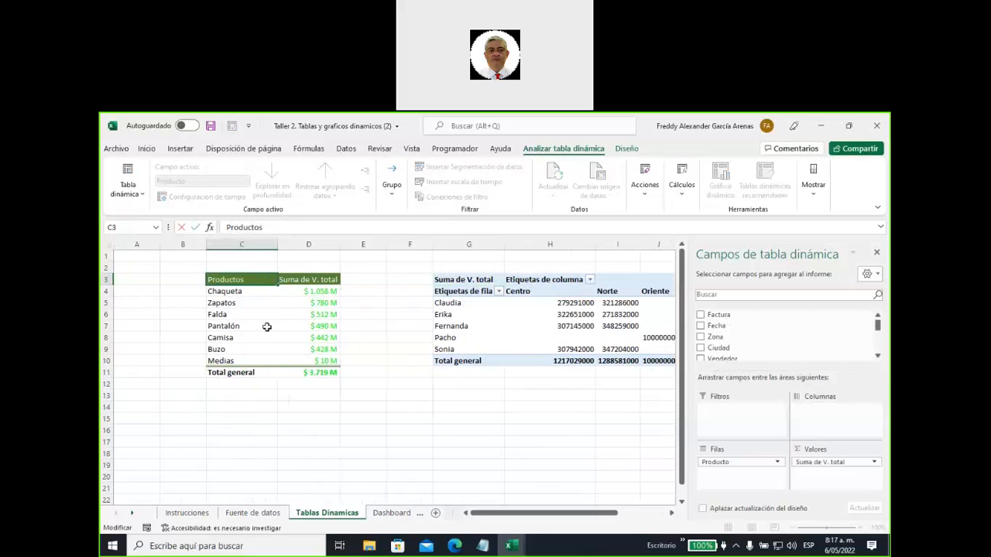
left_click(399, 415)
left_click_drag(233, 292, 232, 361)
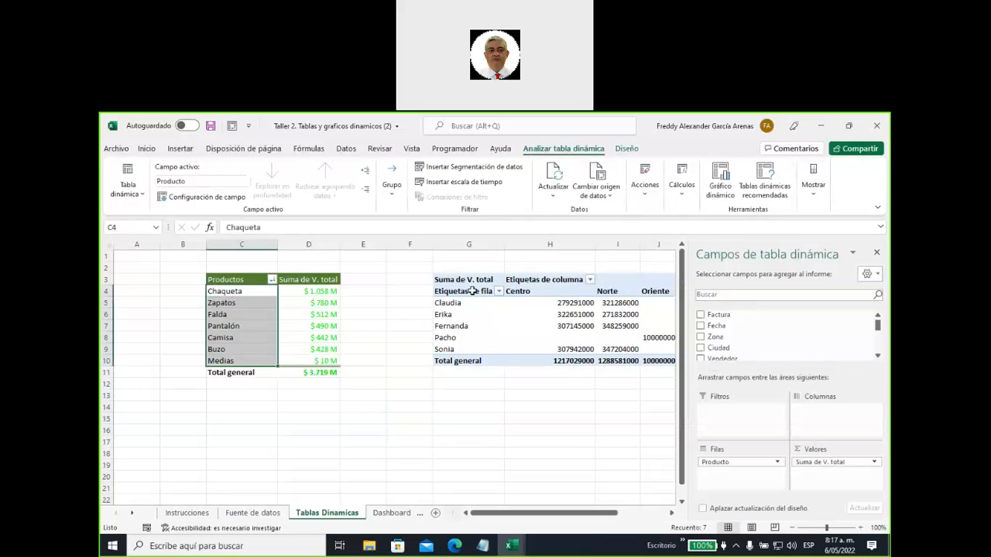
- Rename the row label header of the second pivot table, in G4, as Vendedores
left_click(472, 291)
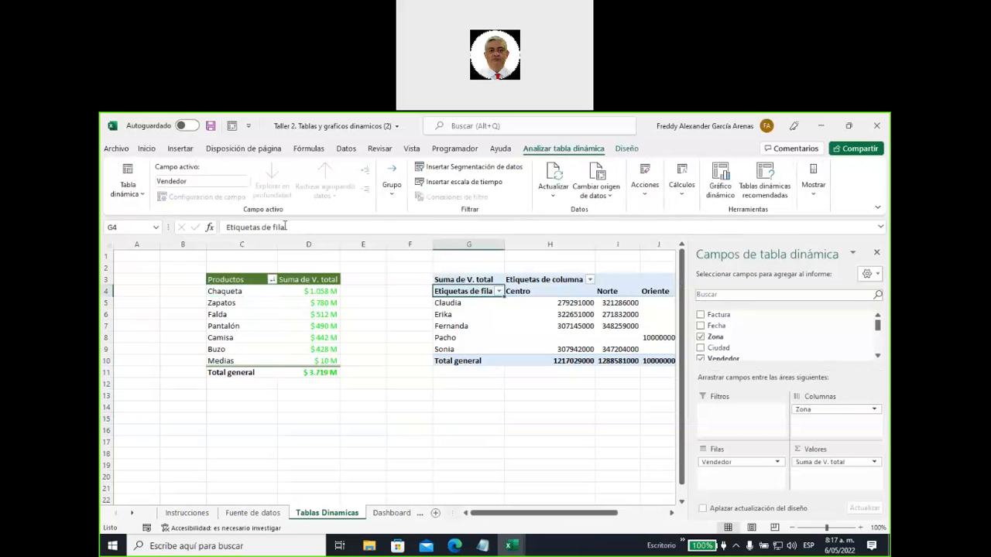
left_click_drag(286, 226, 210, 229)
type("Ven")
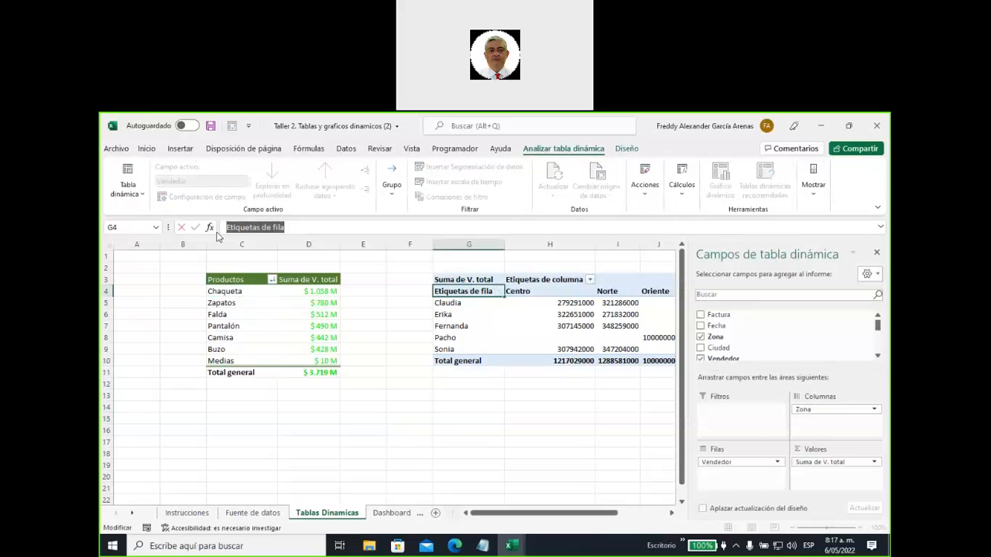
type("dedat")
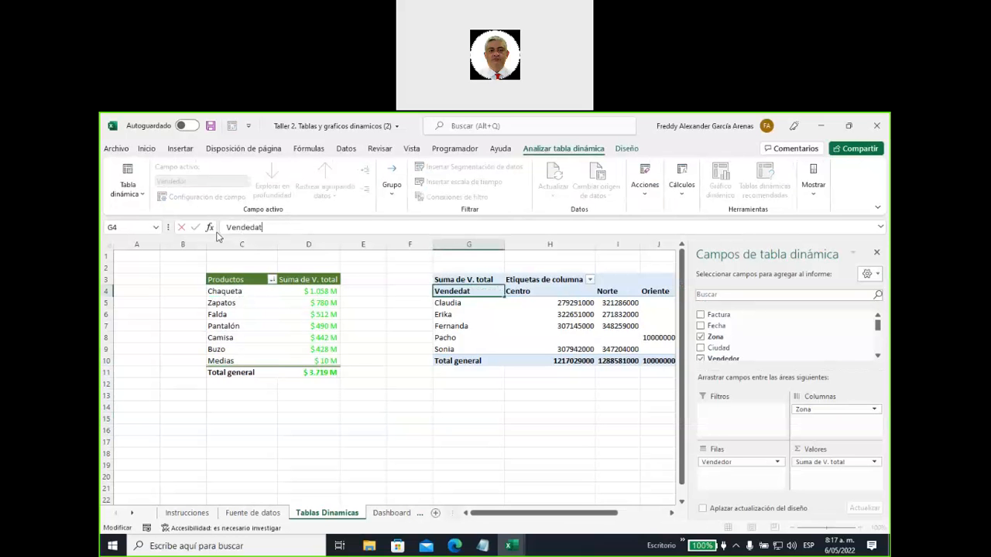
key("BackSpace")
key("BackSpace")
type("ores")
- Rename the column label header of the second pivot table, in H3, as Zonas
left_click(558, 279)
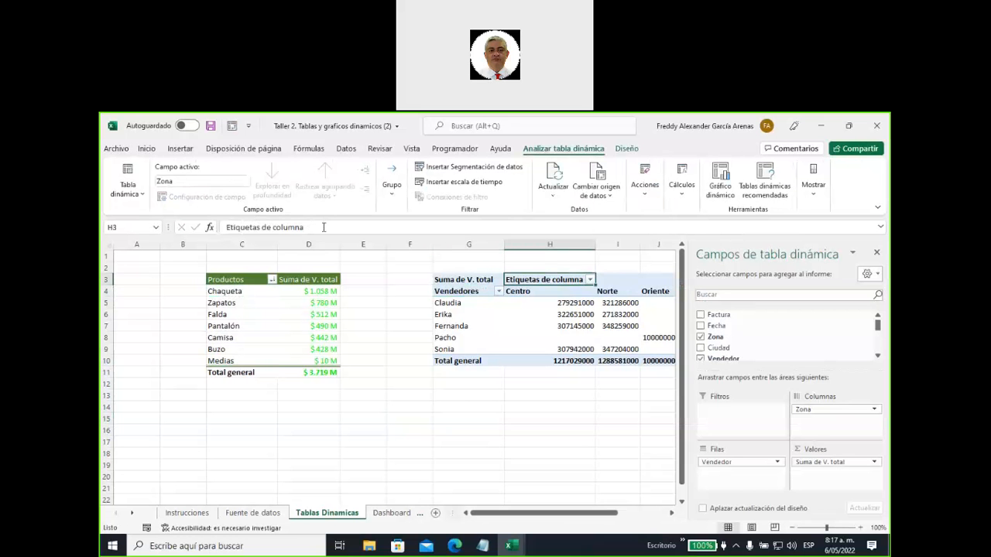
type("Zonas")
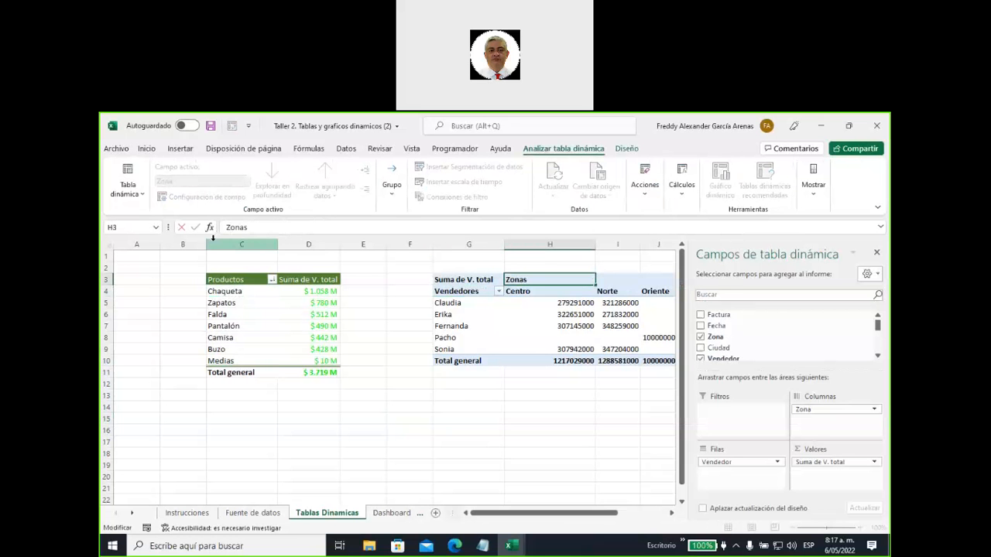
left_click(542, 394)
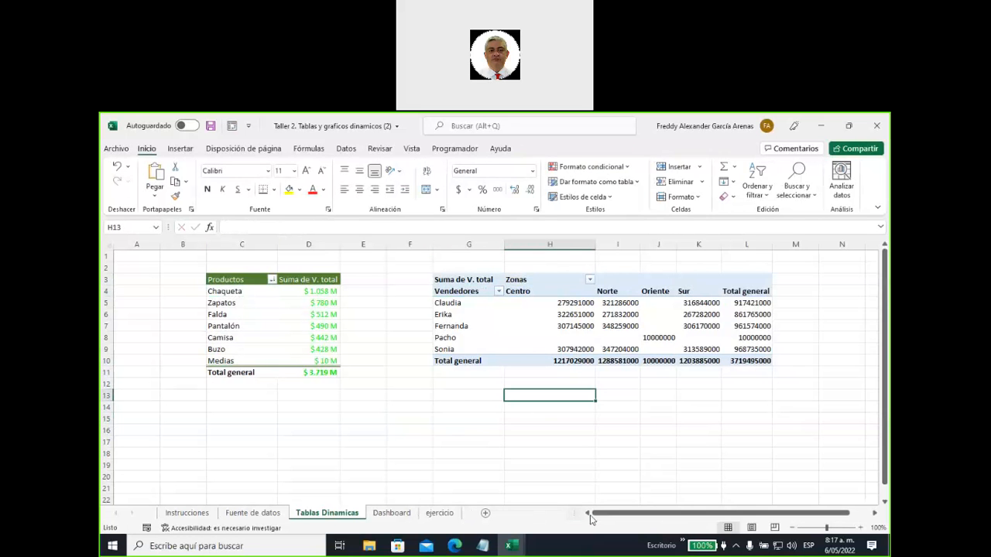
- Apply the green solid-header Medio style to the Vendedores pivot table and turn off its grand totals for rows and columns
left_click_drag(602, 517, 639, 516)
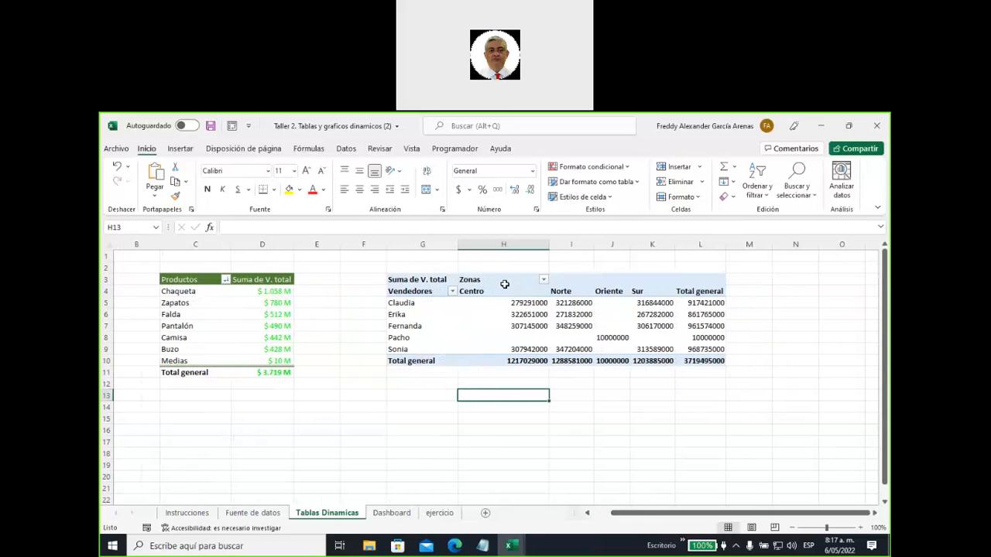
left_click(503, 283)
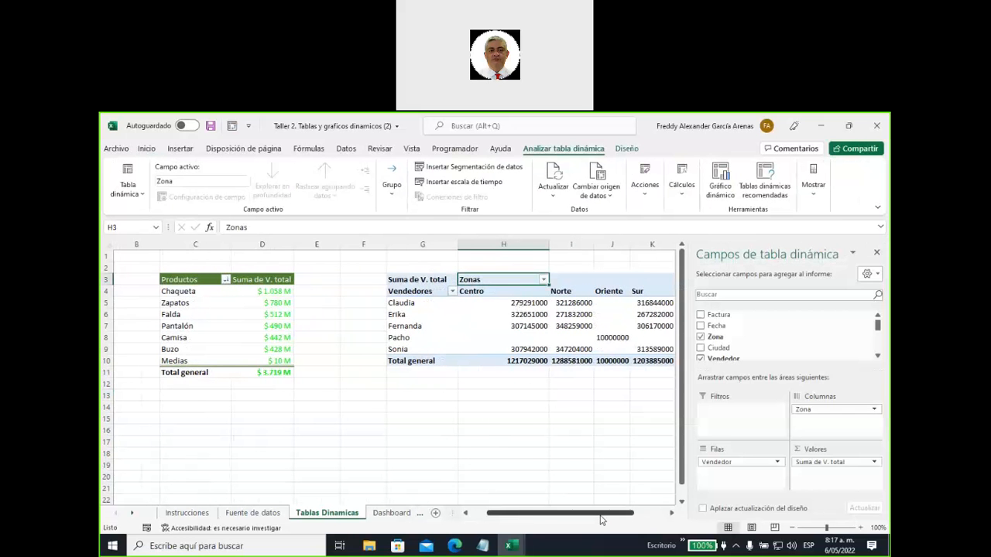
left_click_drag(602, 517, 633, 517)
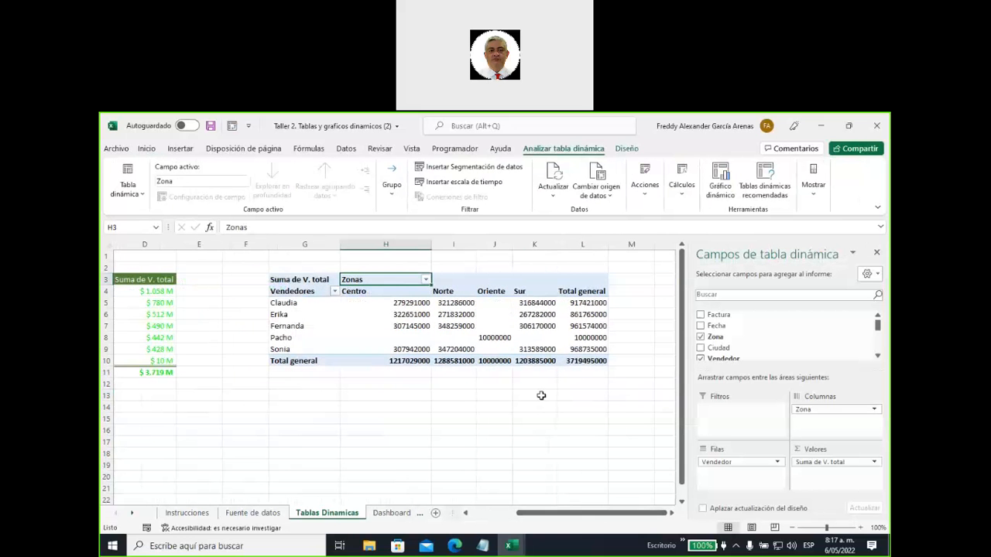
left_click(577, 284)
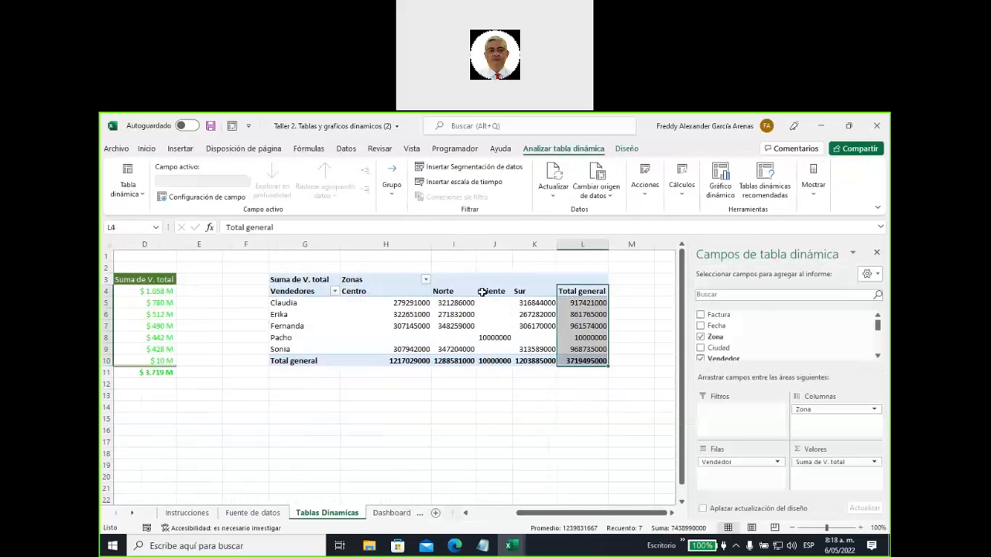
left_click(407, 291)
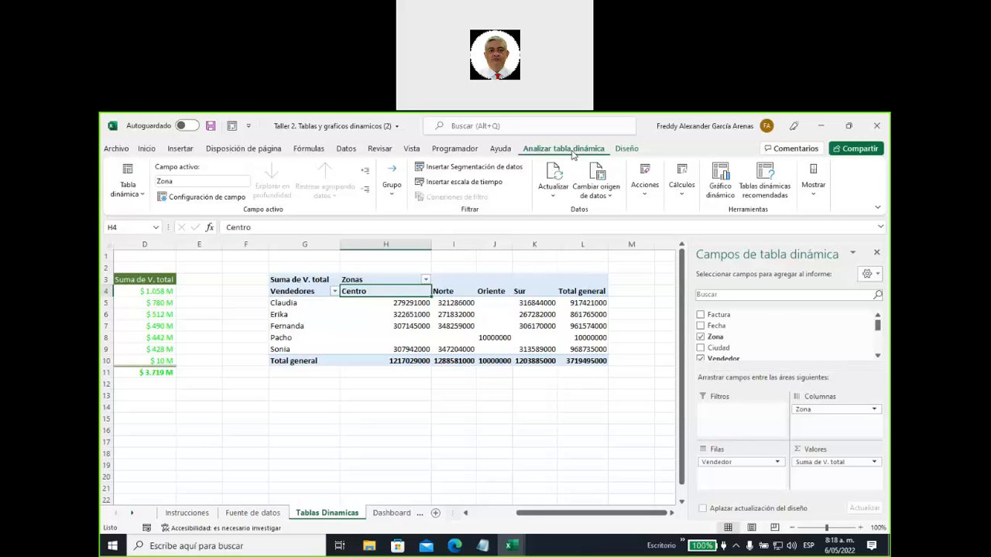
left_click(628, 150)
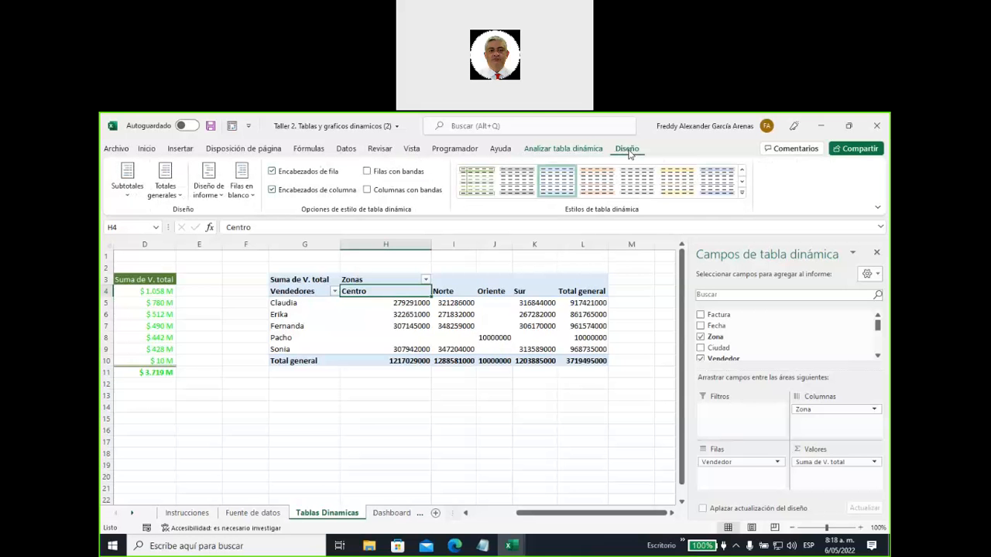
left_click(741, 192)
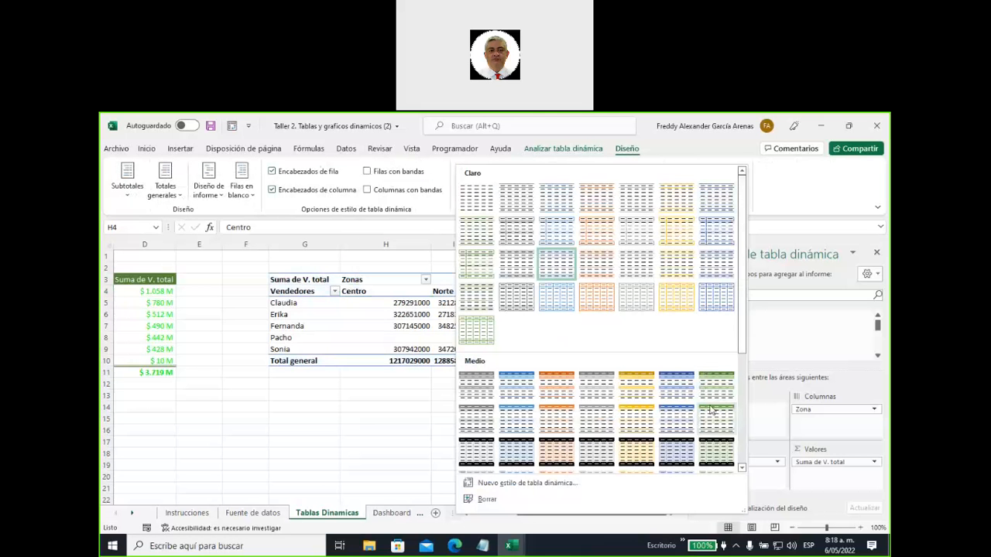
left_click(476, 264)
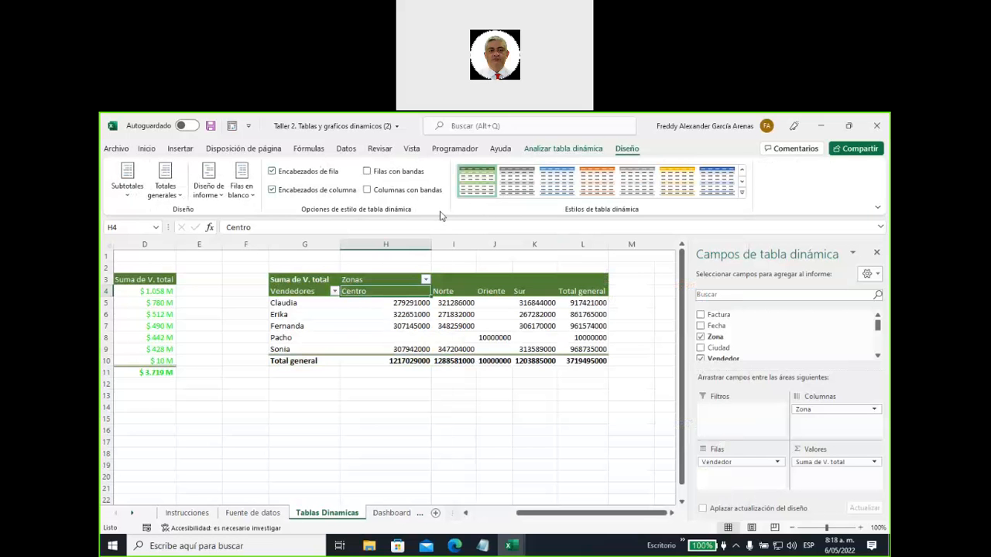
left_click(181, 201)
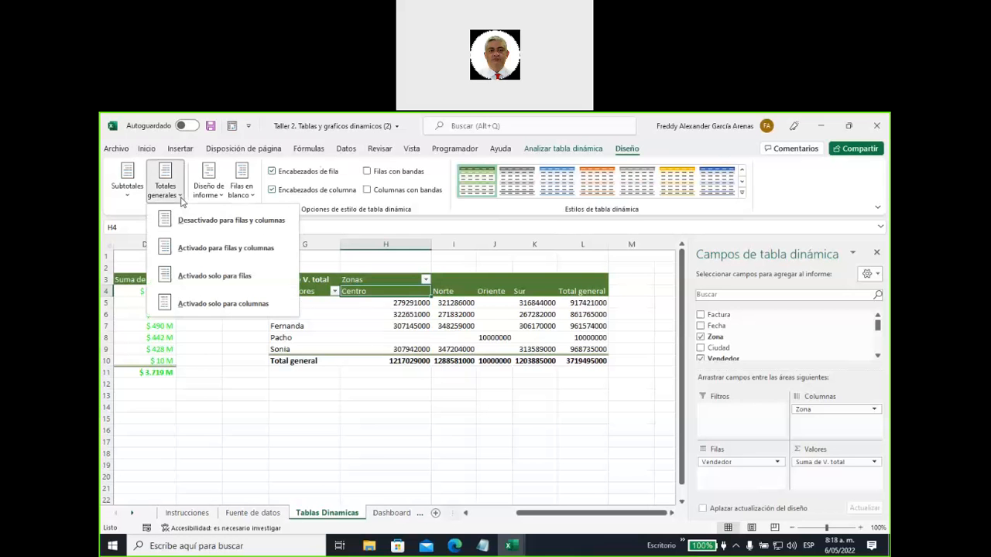
left_click(187, 223)
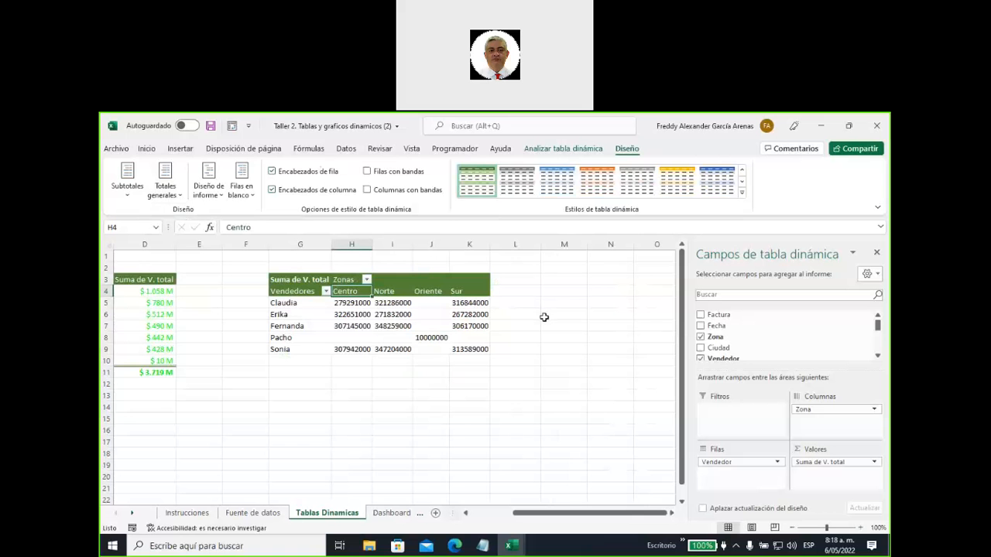
- Move the Oriente column in front of Centro in the Vendedores pivot table
left_click(426, 285)
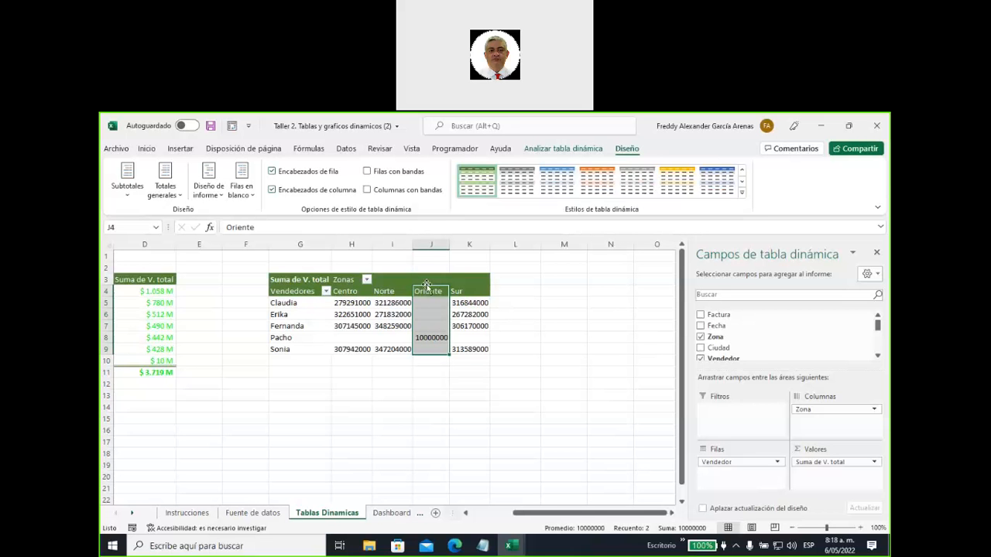
left_click_drag(426, 284, 475, 289)
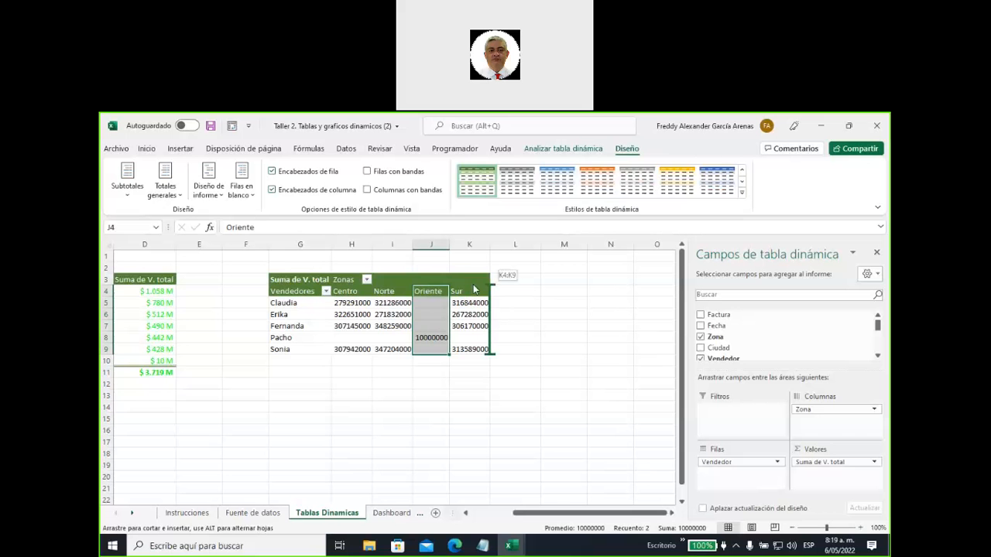
mouse_move(473, 284)
left_mouse_down()
mouse_move(337, 294)
mouse_move(486, 286)
mouse_move(330, 292)
left_mouse_up()
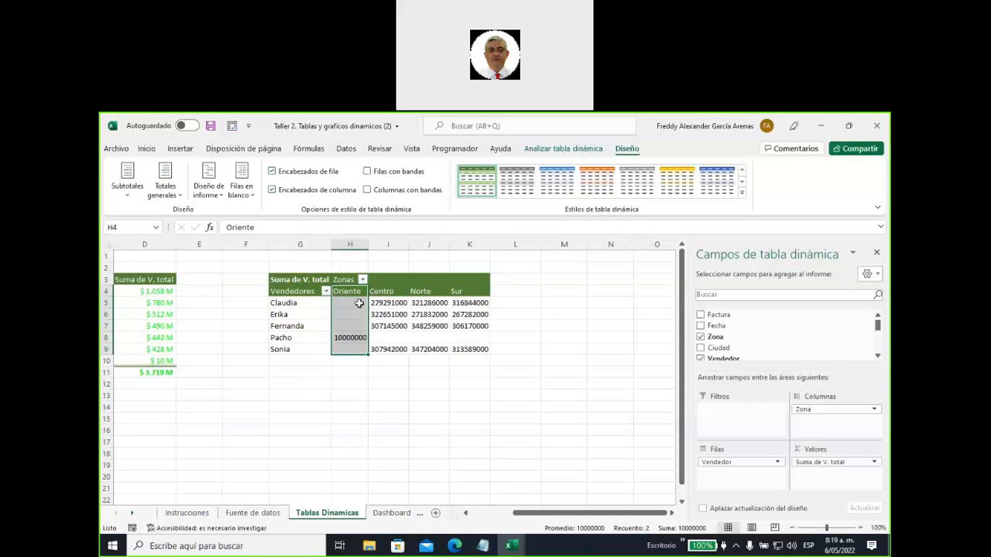
left_click(444, 372)
mouse_move(392, 304)
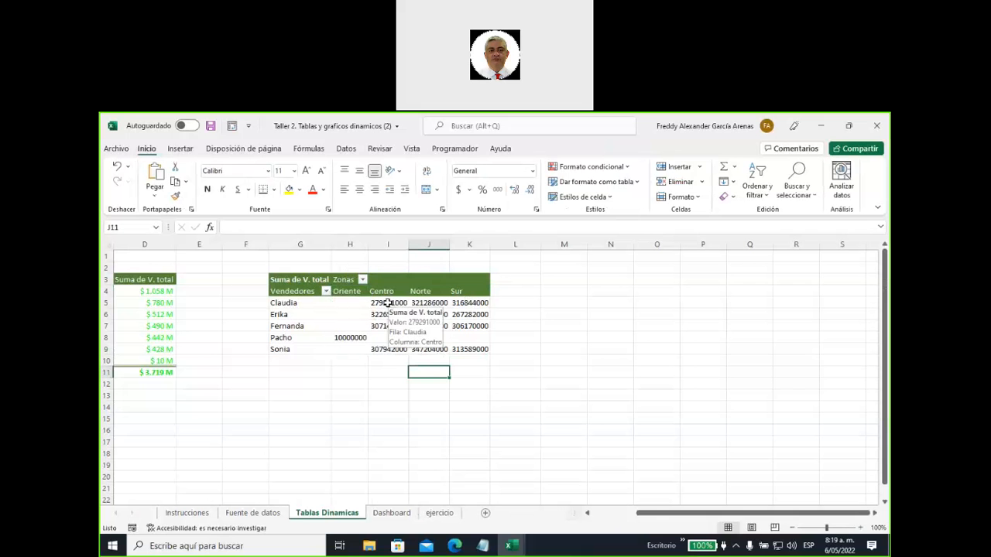
left_click_drag(387, 303, 473, 350)
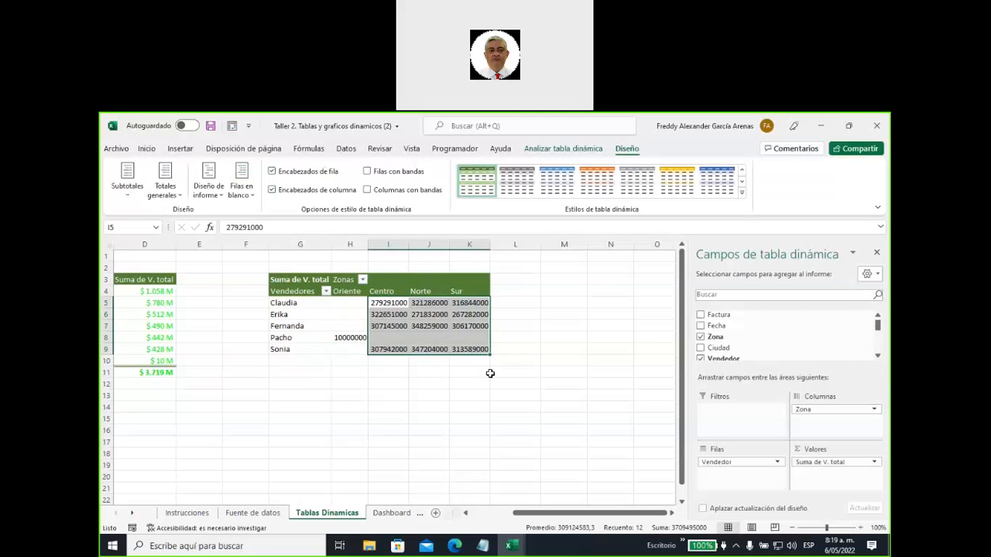
left_click(433, 376)
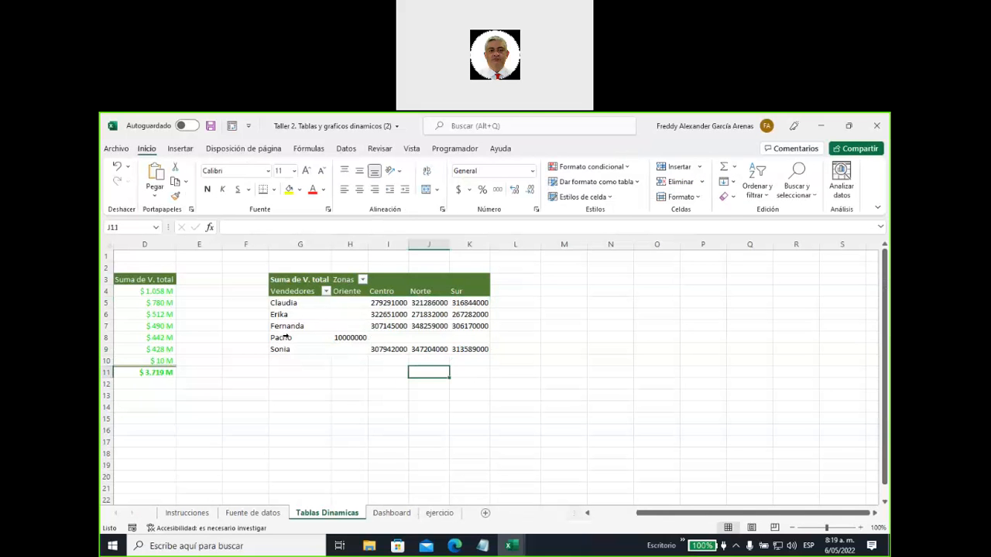
- Move the salesperson in row 8 of the Vendedores pivot table to the end of the list, below row 9
left_click(285, 337)
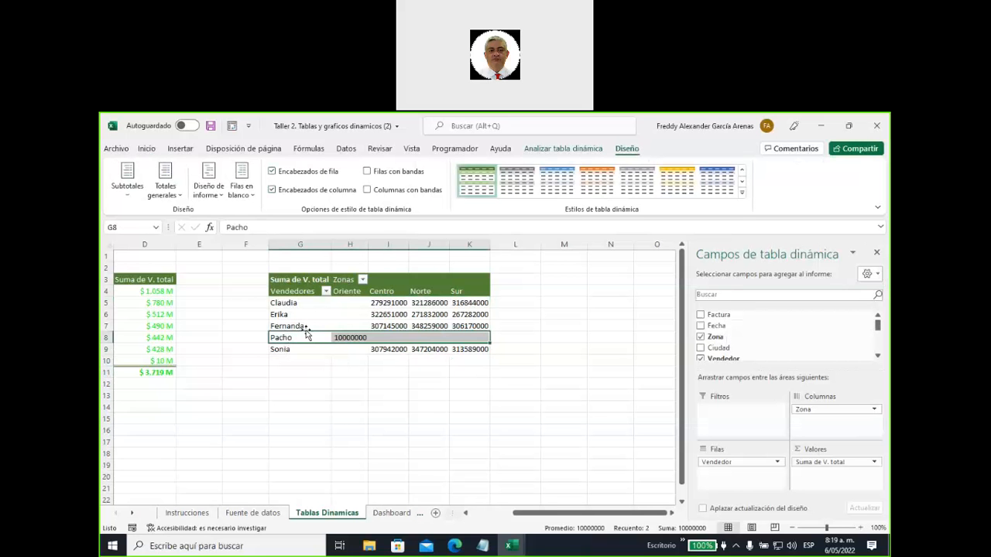
left_click_drag(305, 332, 311, 360)
left_click(530, 359)
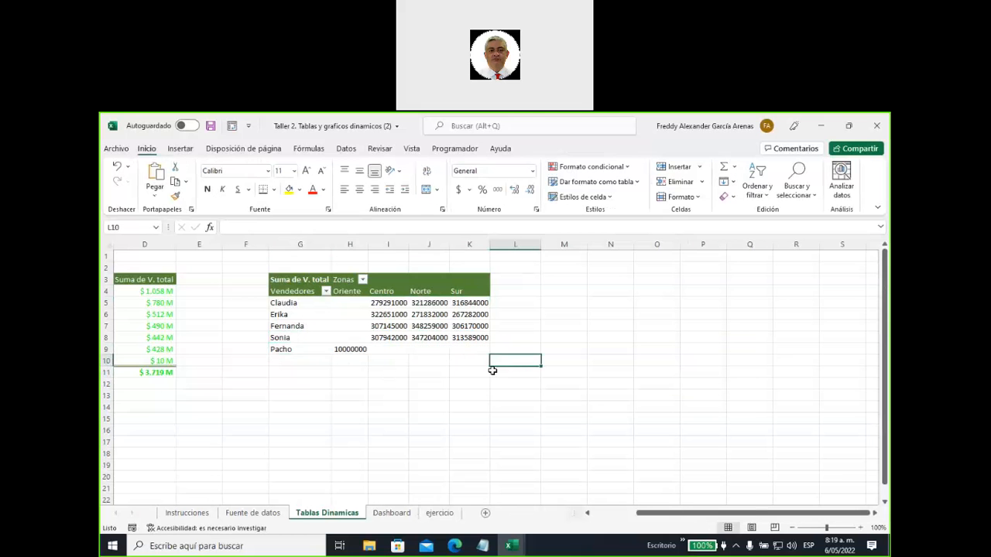
- Set the Vendedores pivot table's options so that empty cells show 0
left_click_drag(349, 303, 355, 338)
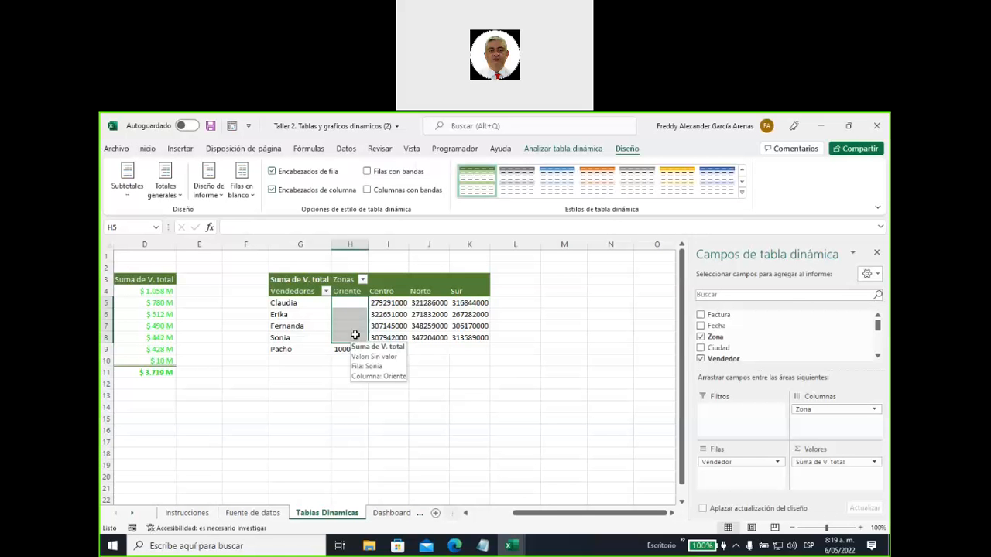
right_click(401, 315)
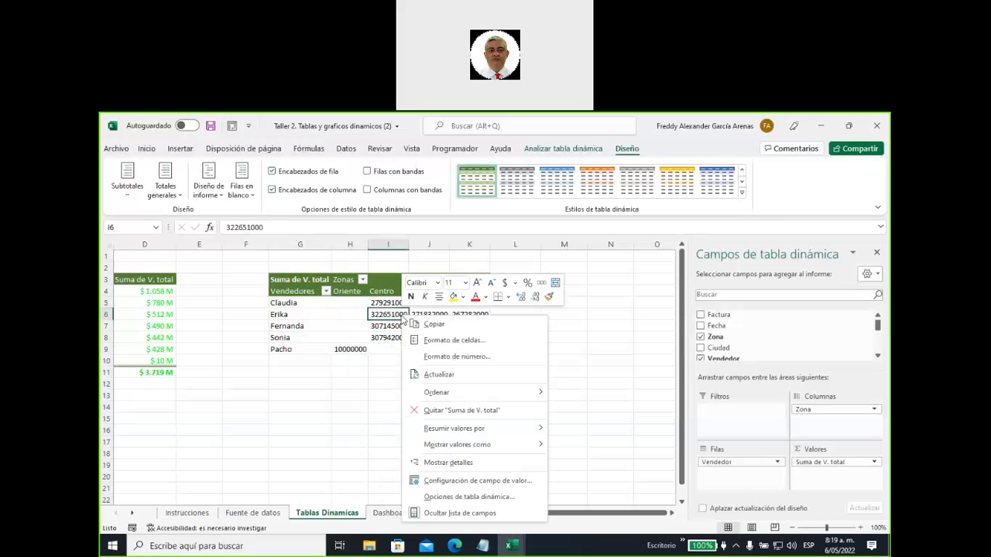
left_click(492, 500)
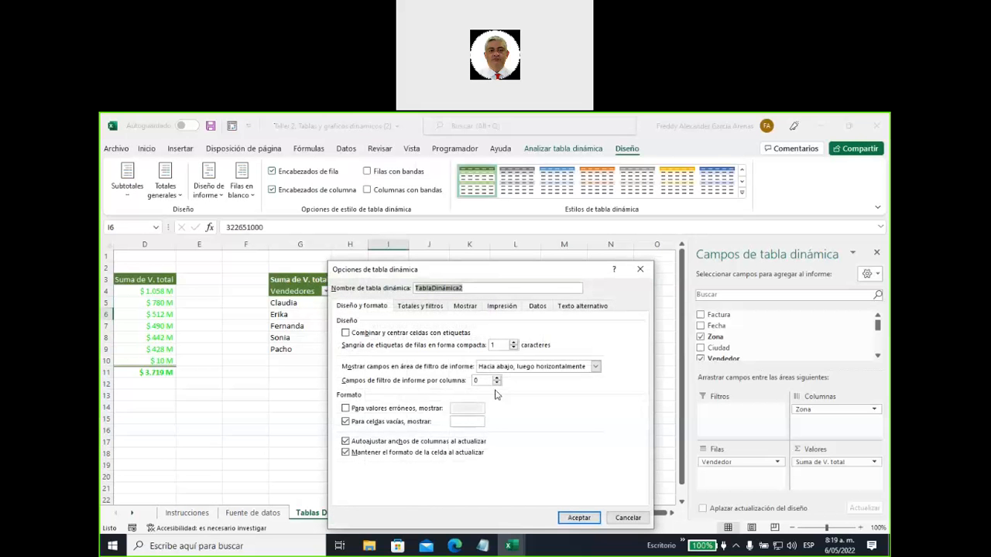
left_click(462, 421)
type("0")
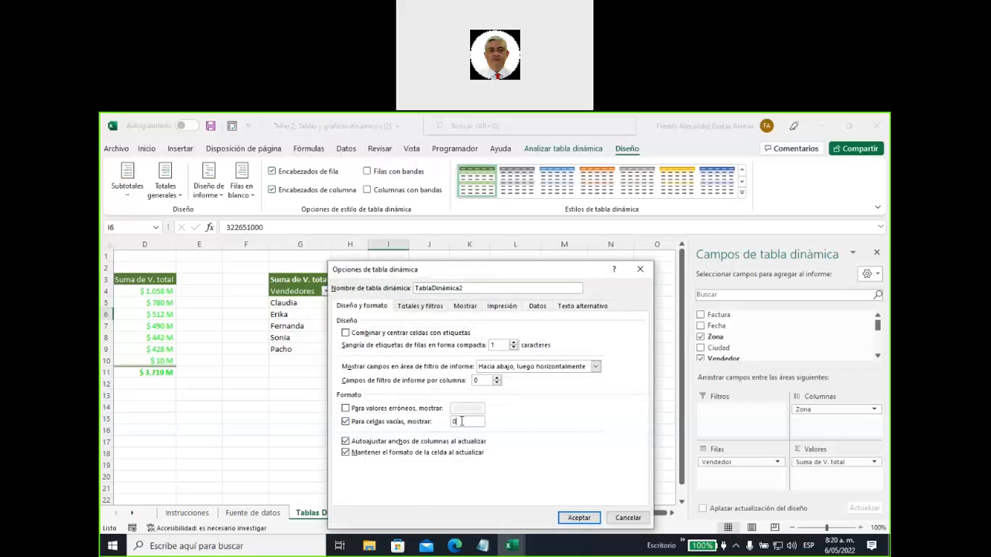
left_click(579, 518)
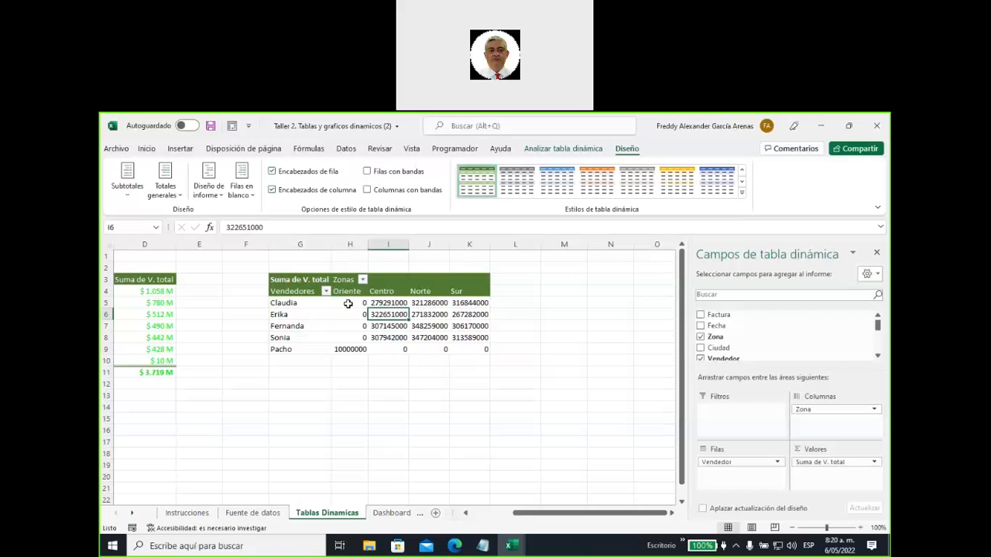
- Apply the custom number format [Verde] $ #.##0.. "M" ;[Rojo]-$ #.##0.. "M" to the Vendedores pivot table values in H5:K9
left_click_drag(349, 303, 469, 349)
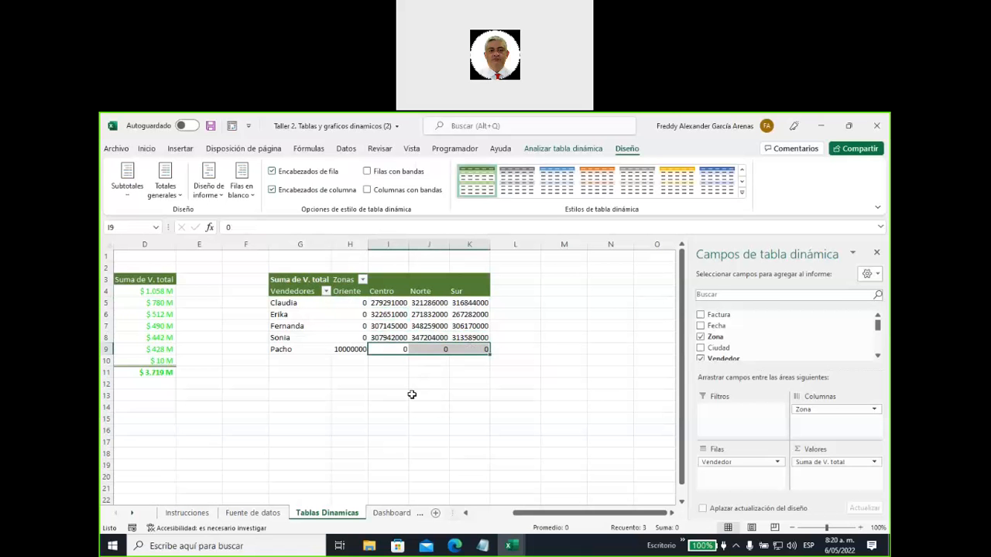
left_click(384, 314)
left_click_drag(355, 304, 464, 349)
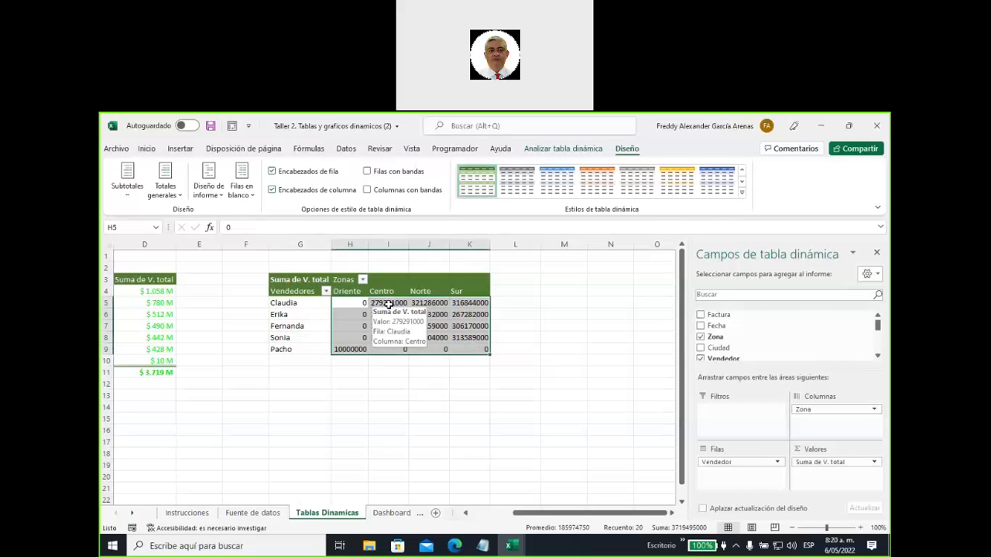
left_click(146, 148)
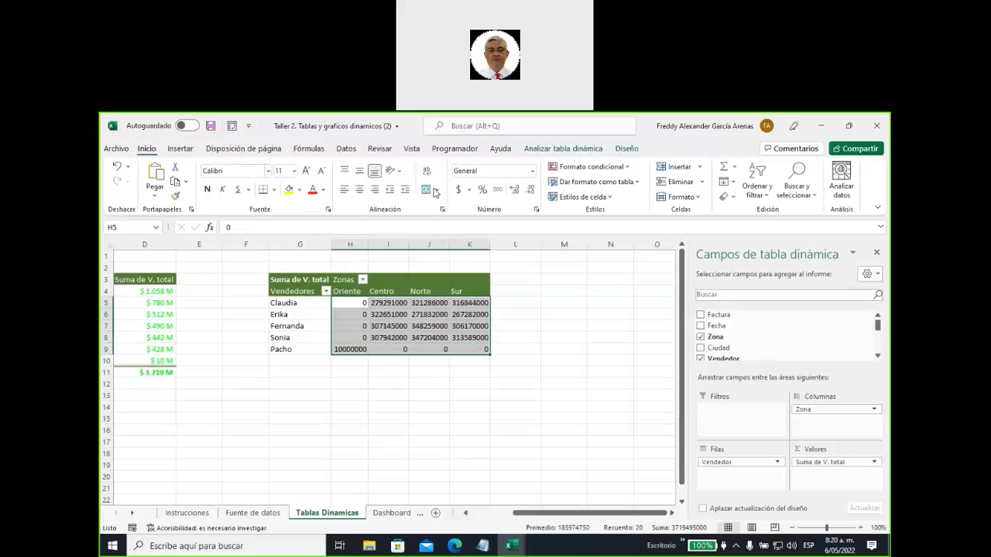
left_click(532, 170)
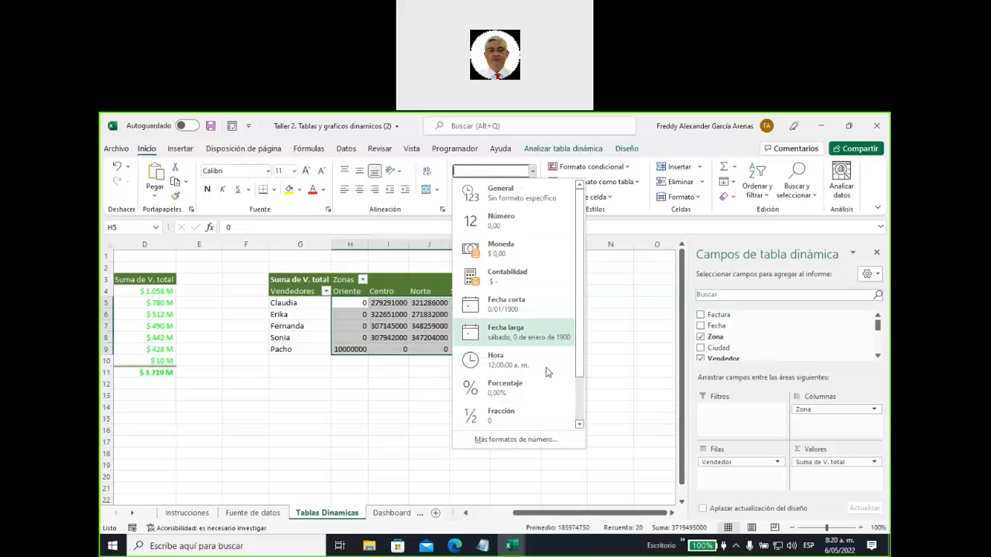
left_click(520, 440)
left_click(418, 307)
scroll(683, 349, "down", 5)
scroll(683, 349, "down", 5)
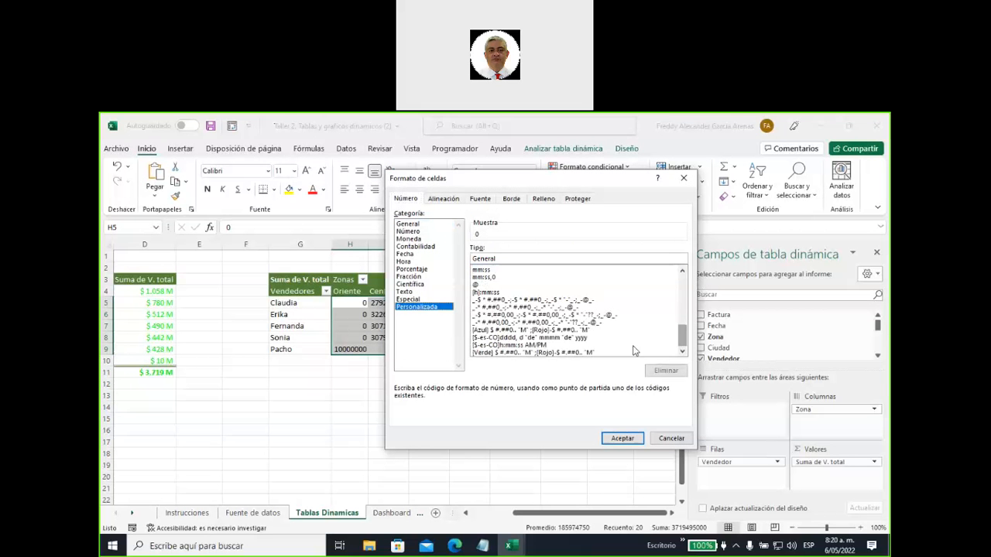
left_click(511, 353)
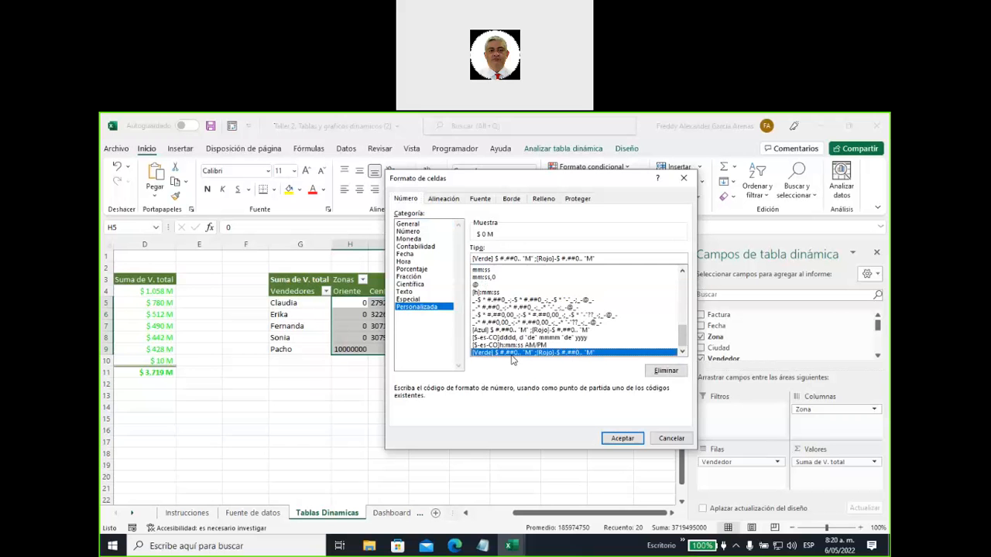
left_click(623, 443)
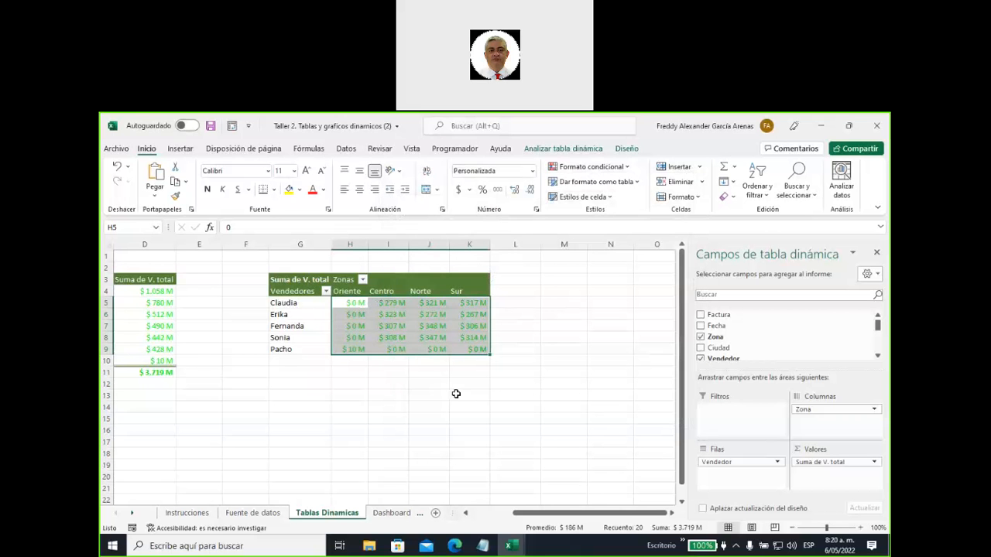
left_click(462, 395)
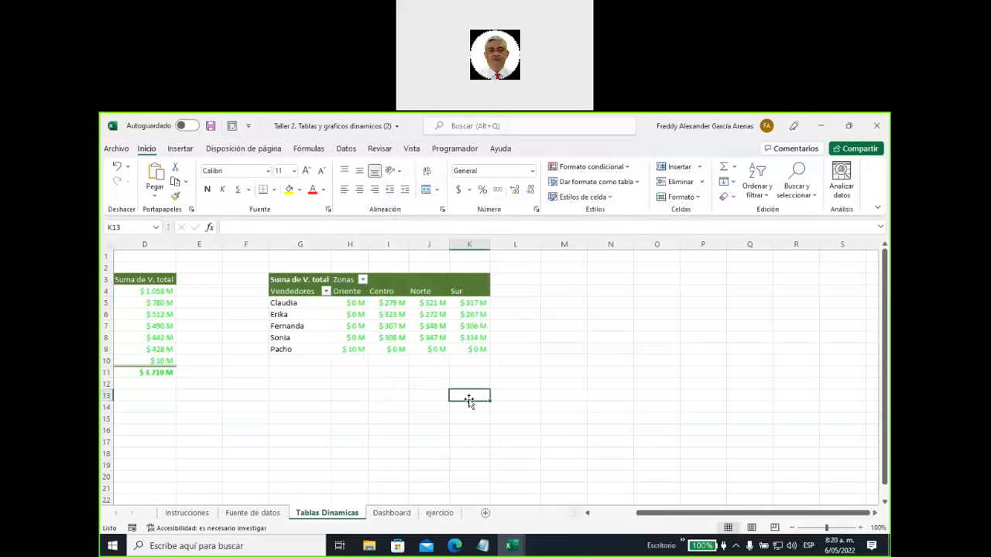
- Name the pivot table of salespeople and zones VentasXZona
left_click(588, 513)
left_click(588, 513)
left_click(588, 513)
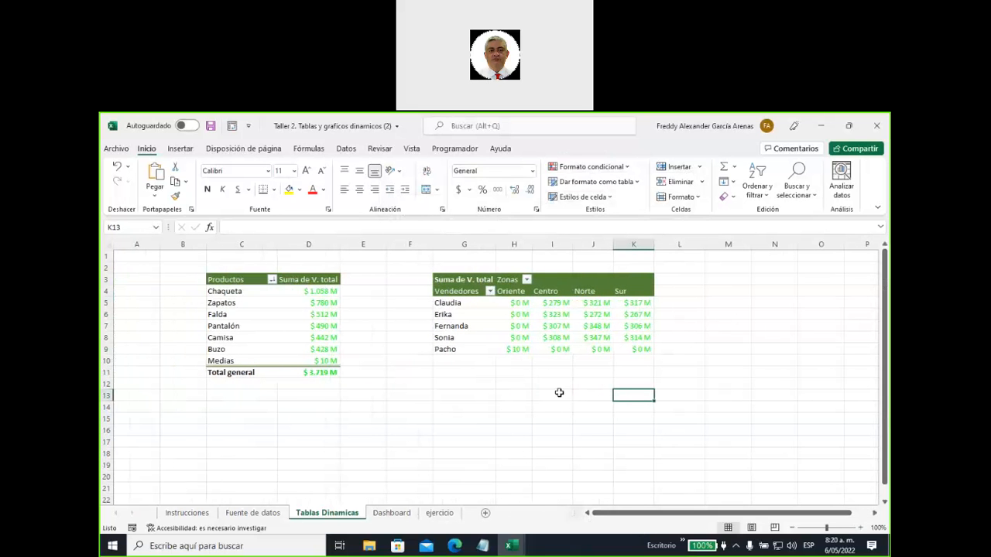
left_click(542, 292)
mouse_move(553, 326)
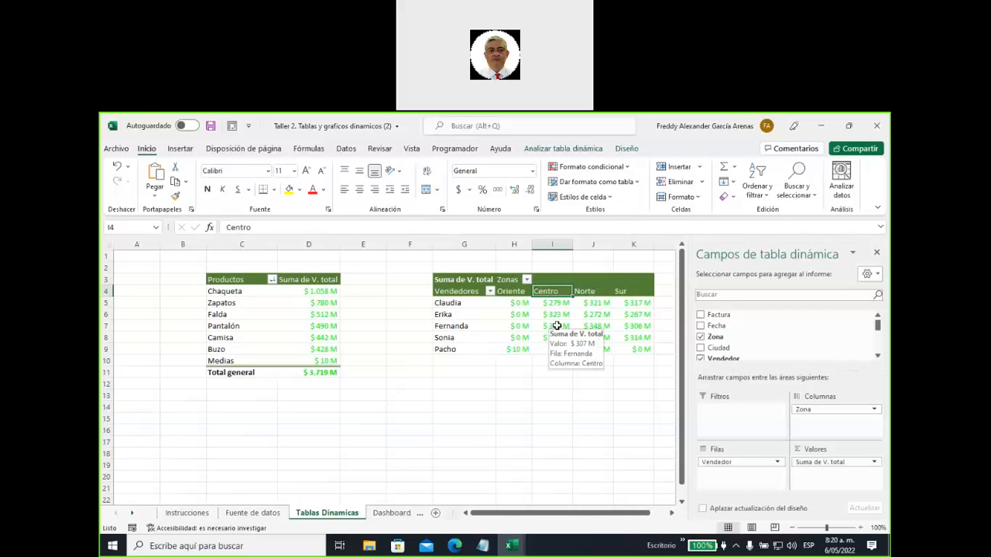
left_click(546, 149)
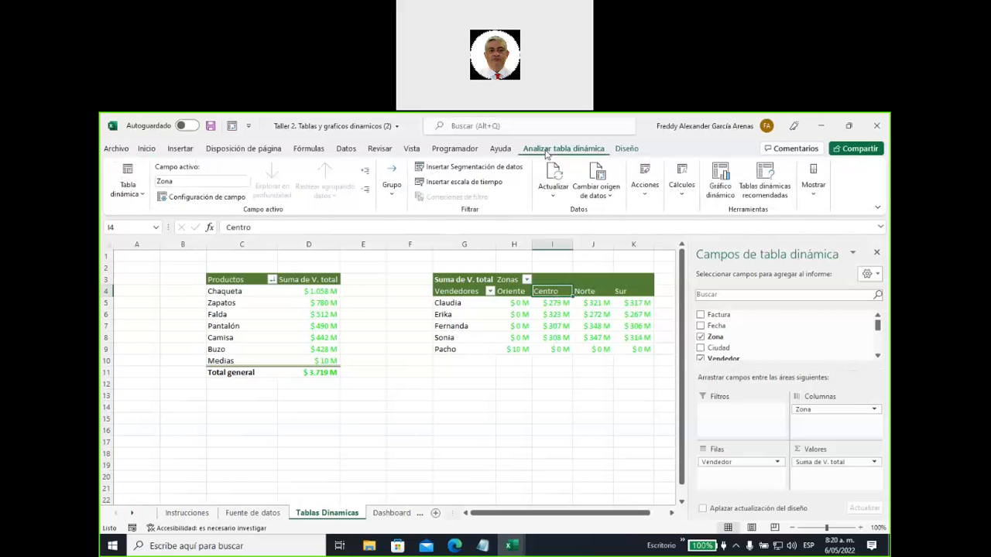
left_click(131, 194)
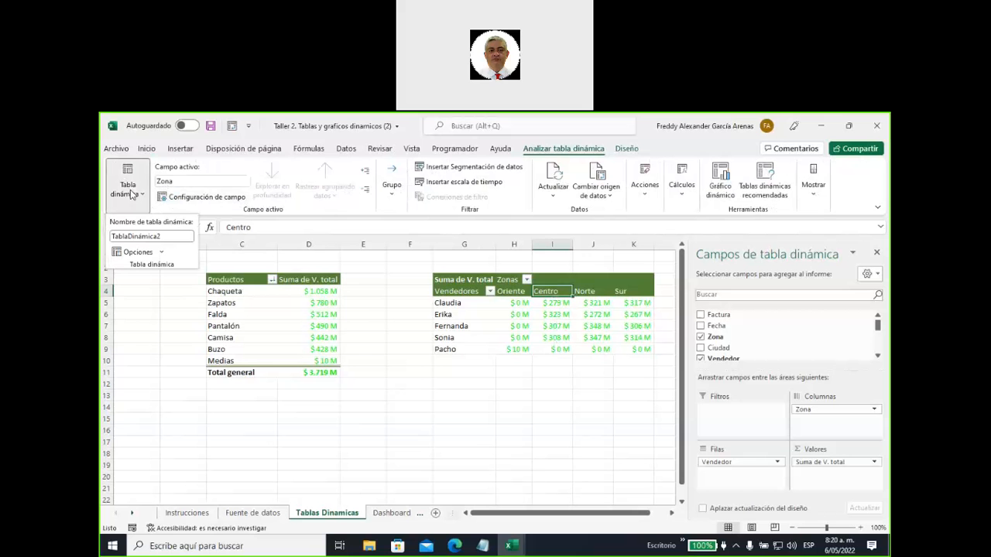
double_click(175, 235)
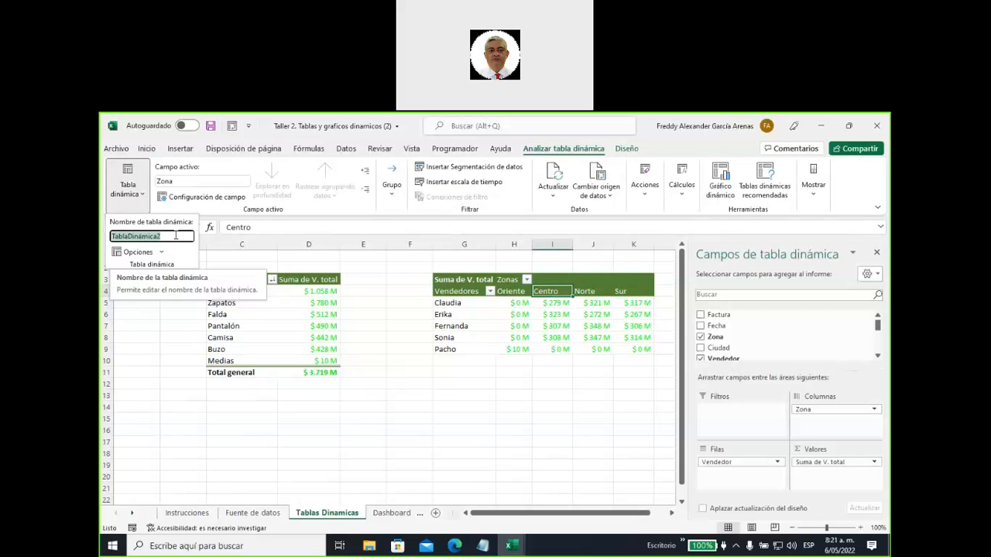
type("Ve")
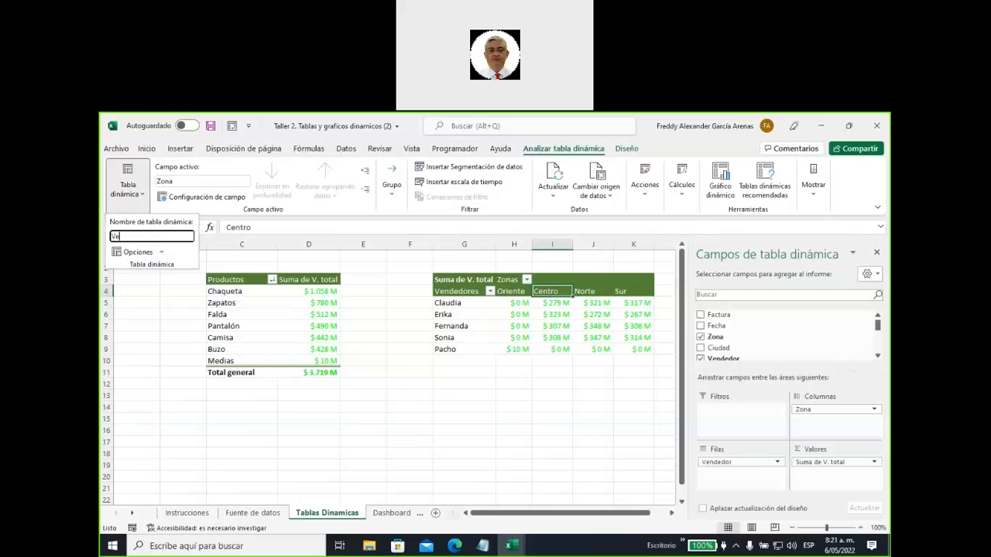
type("ntasXZona")
key("Return")
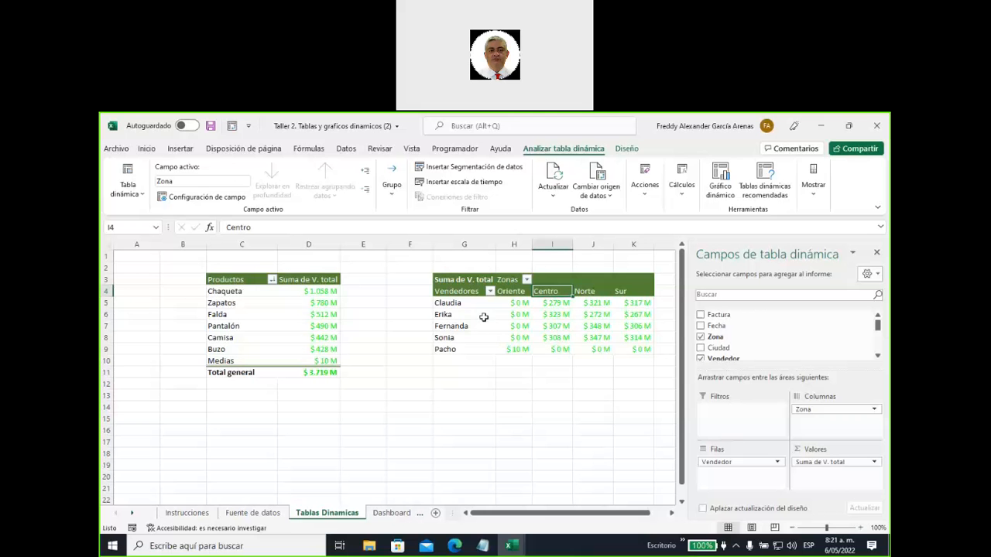
- Insert a new pivot table from TablaVentas at cell C16 of the Tablas Dinamicas sheet
scroll(380, 378, "down", 2)
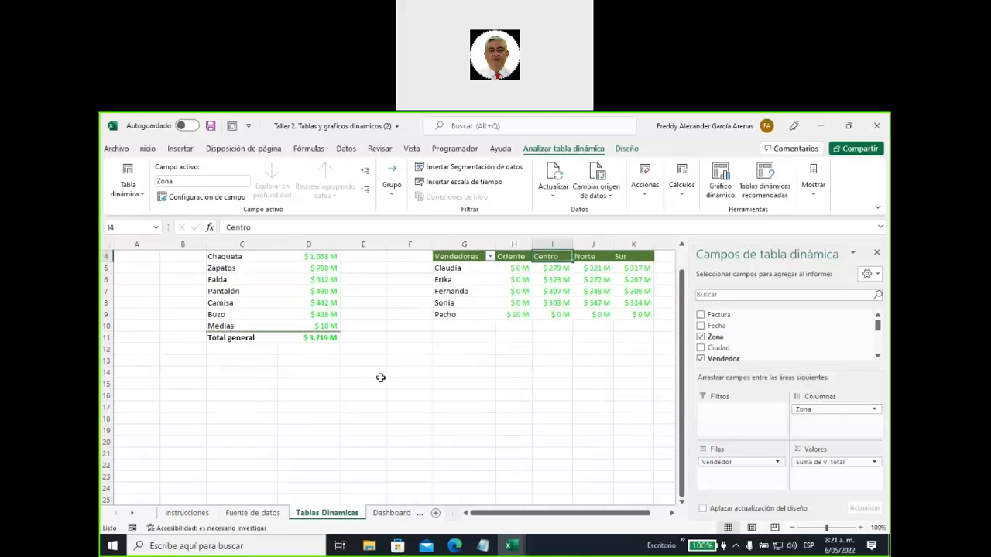
left_click(220, 360)
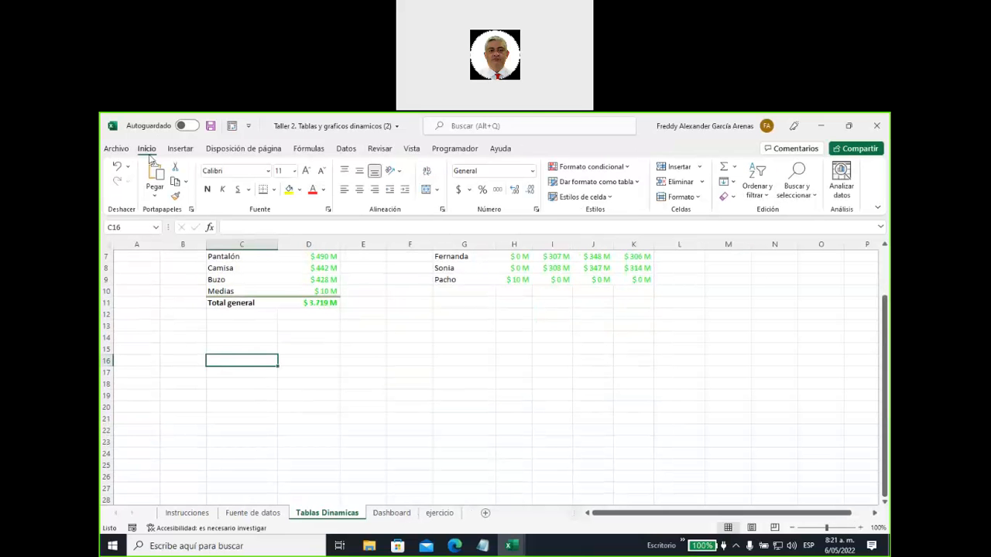
left_click(180, 149)
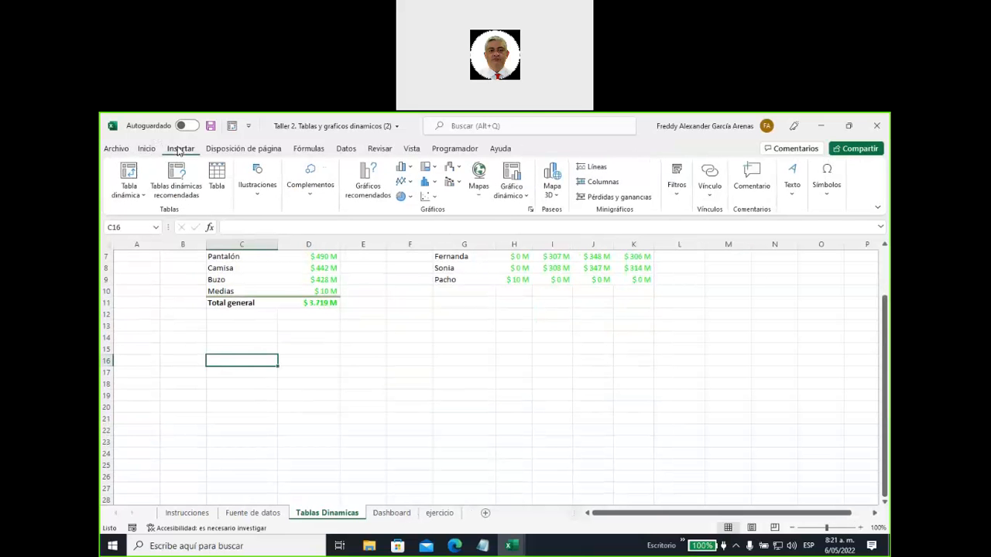
left_click(144, 194)
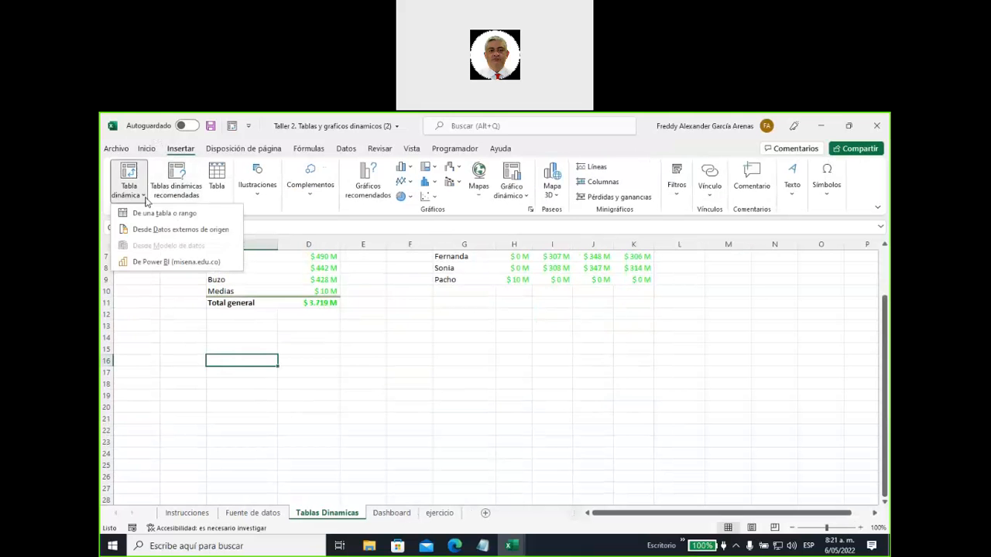
left_click(157, 212)
type("TablaVentas")
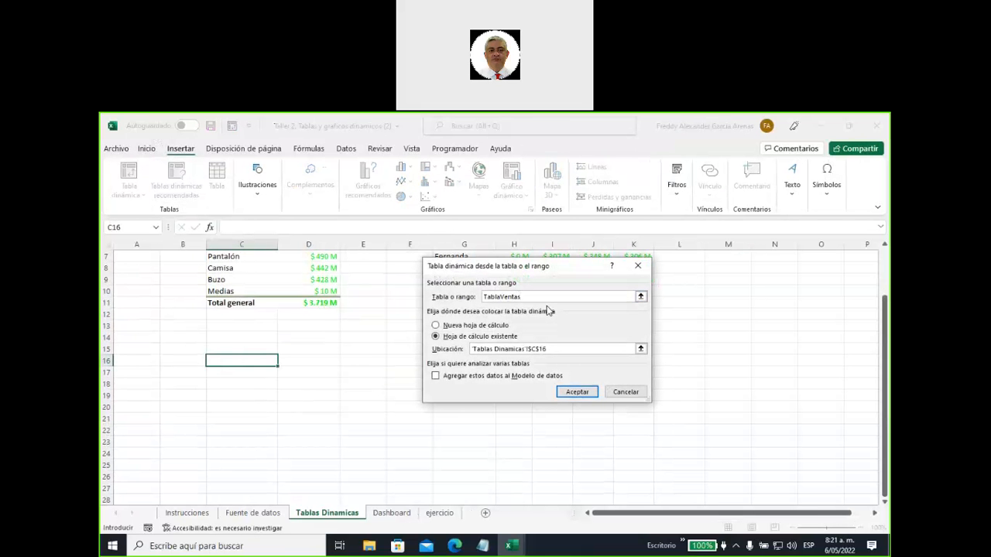
left_click(576, 391)
- Widen the field list and lay out the C16 pivot table with Producto as rows and Ciudad as columns
scroll(471, 374, "down", 1)
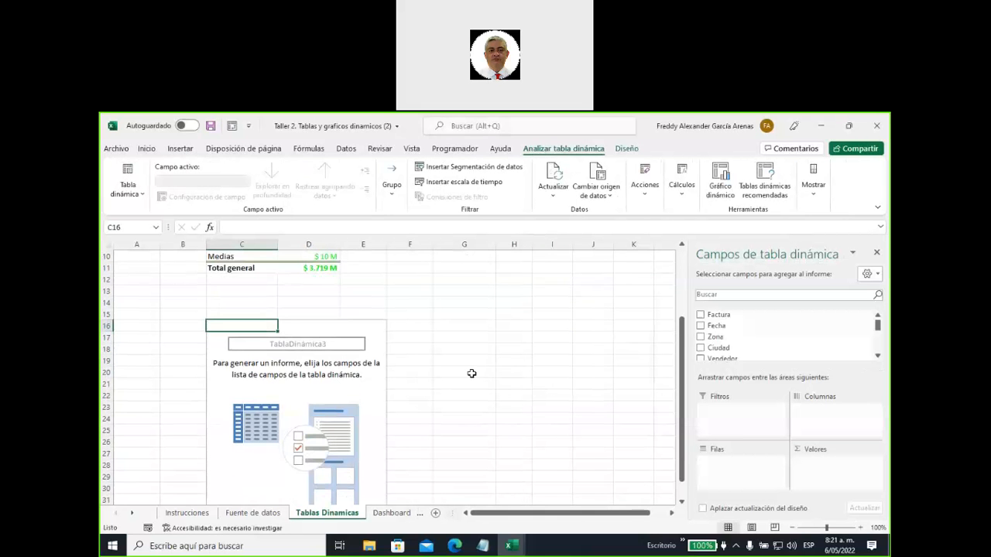
scroll(471, 374, "down", 1)
left_click_drag(688, 341, 604, 341)
scroll(685, 348, "down", 1)
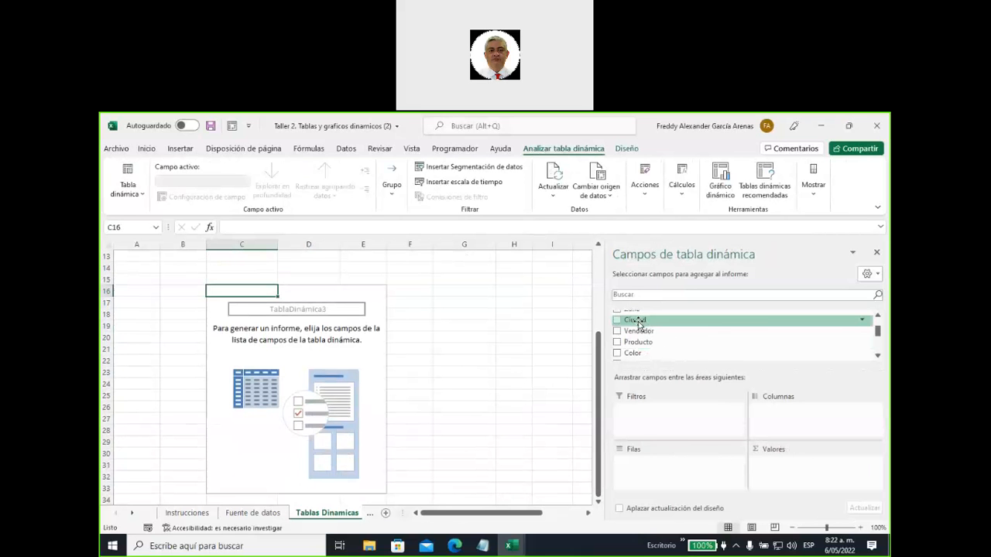
left_click_drag(639, 324, 645, 473)
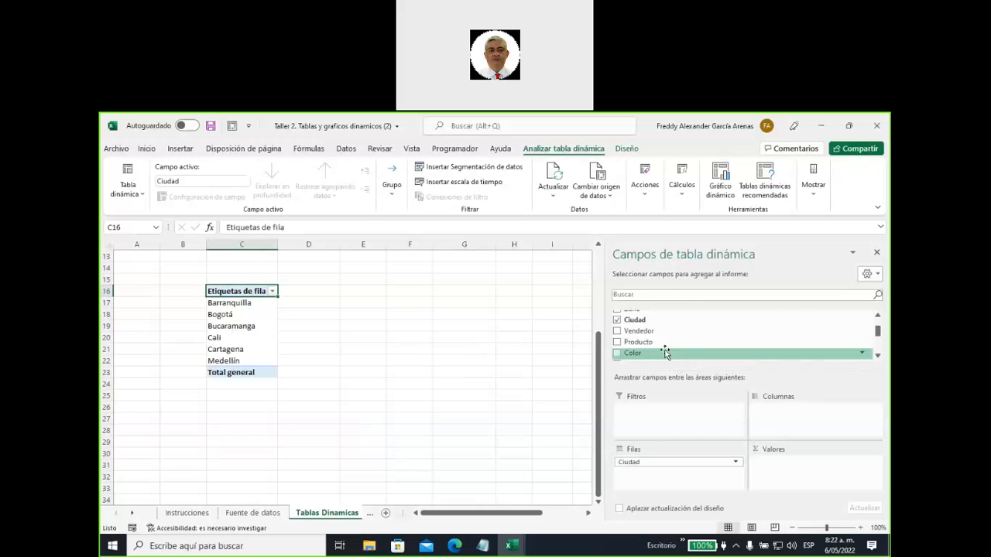
left_click_drag(644, 346, 772, 418)
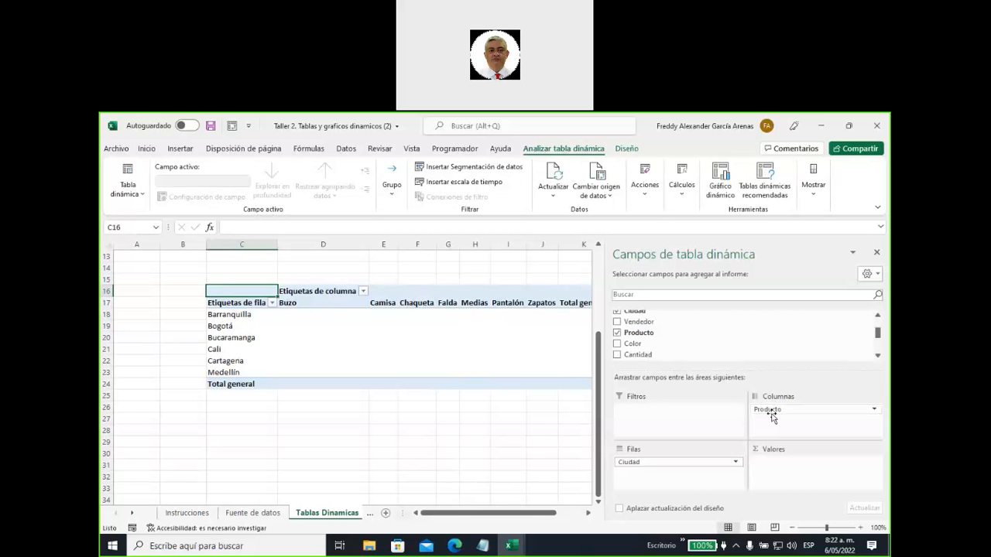
mouse_move(768, 414)
left_mouse_down()
mouse_move(642, 484)
mouse_move(630, 469)
mouse_move(766, 421)
left_mouse_up()
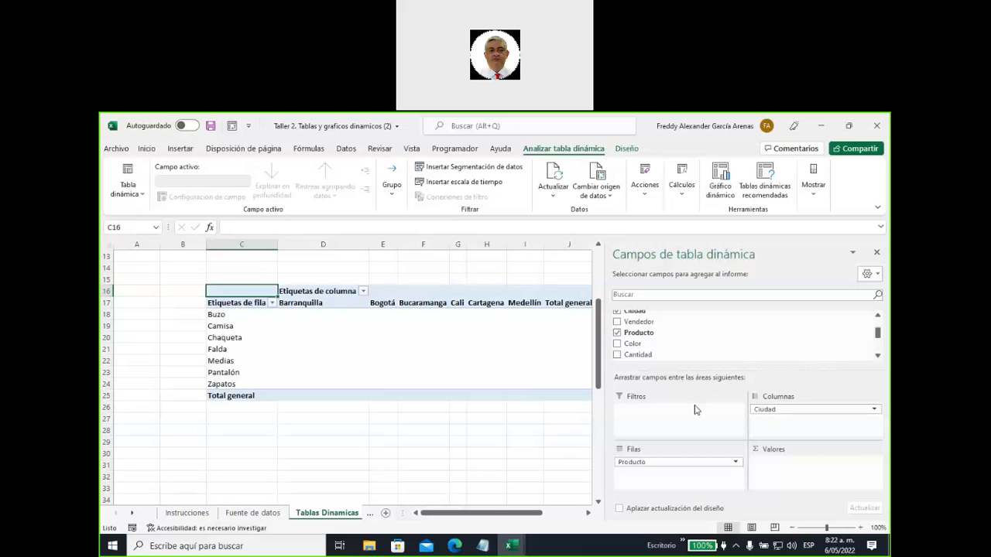
- Add the Zona field to the columns of the C16 pivot table, below Ciudad
scroll(657, 339, "up", 1)
scroll(673, 344, "down", 1)
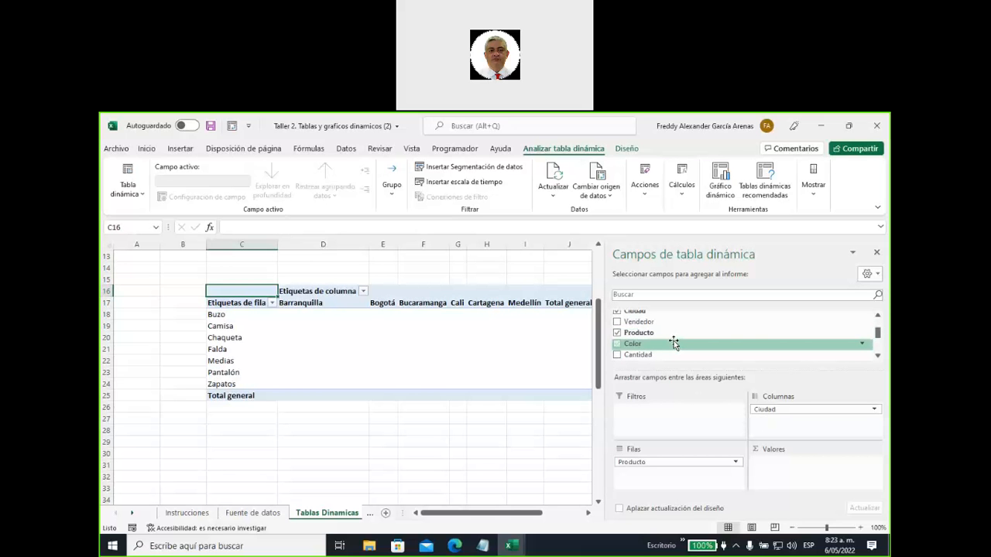
scroll(673, 344, "up", 1)
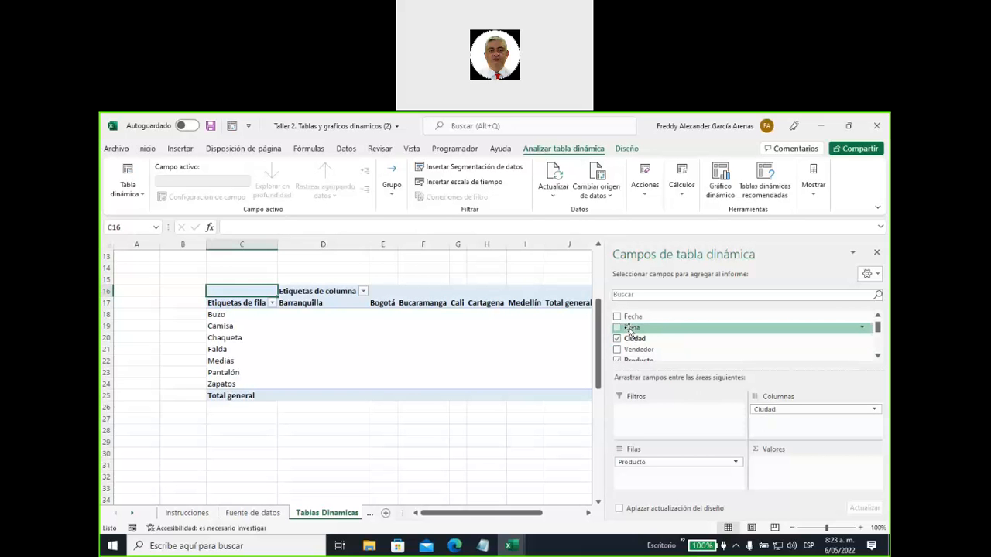
left_click_drag(631, 328, 762, 426)
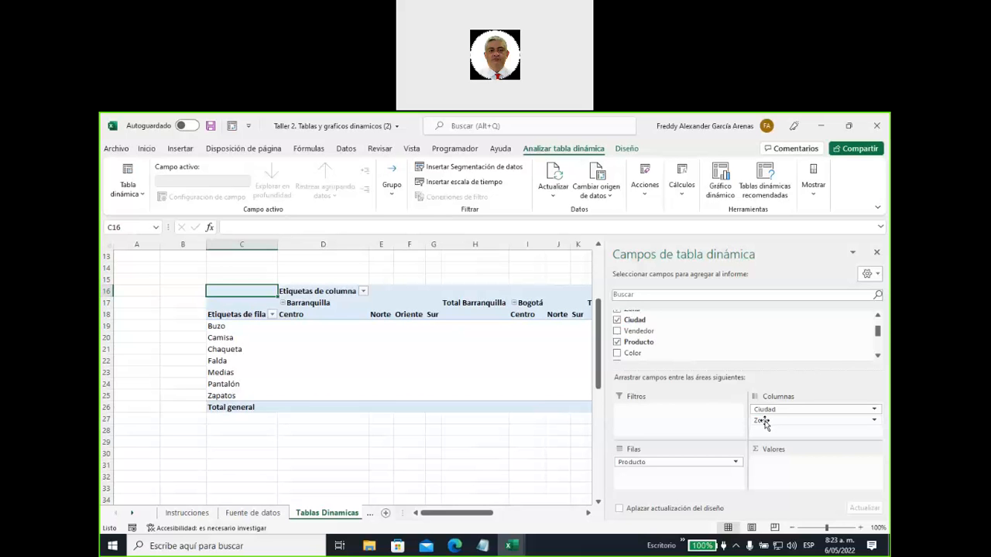
- Place Zona above Ciudad in the columns of the C16 pivot table and collapse the Centro, Norte, Oriente and Sur zones
left_click_drag(761, 422, 763, 410)
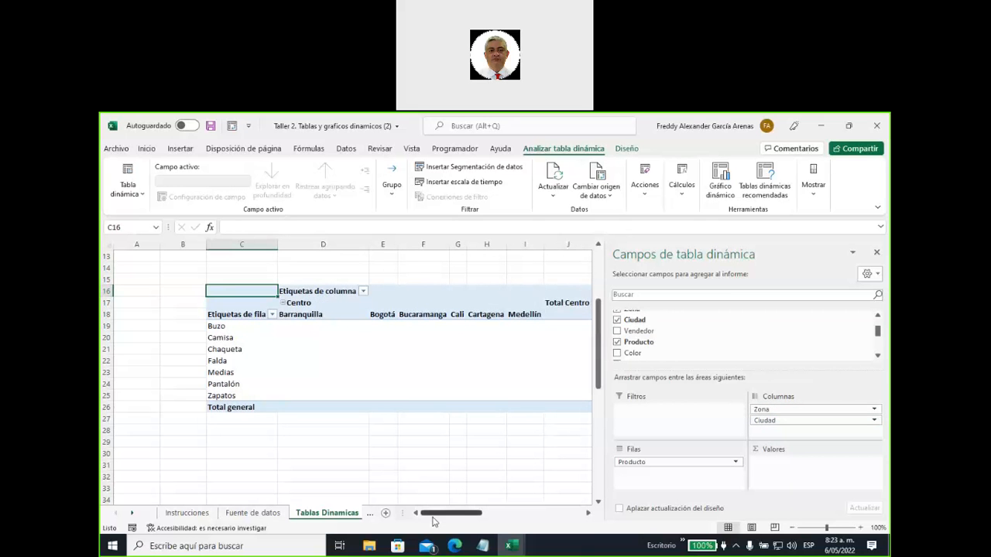
left_click(283, 305)
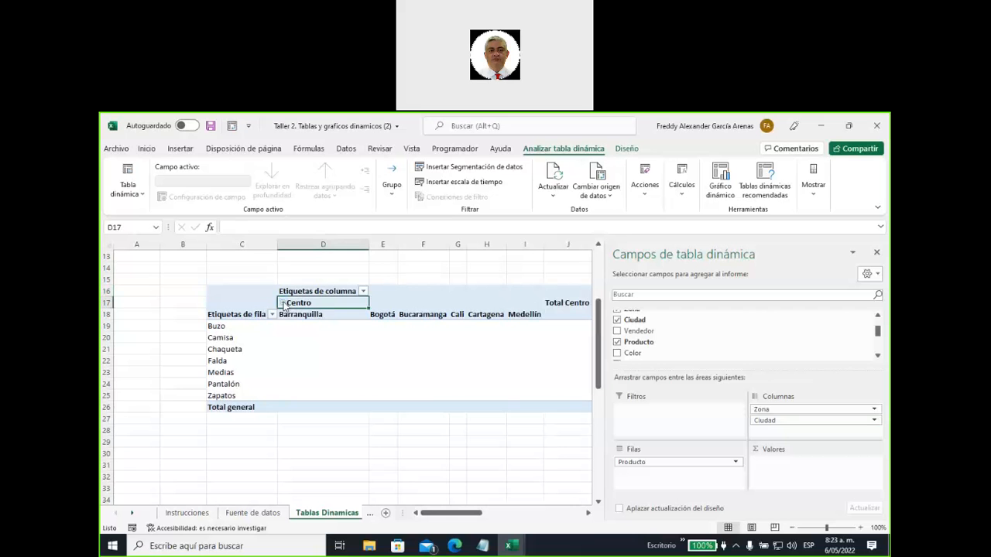
left_click(374, 304)
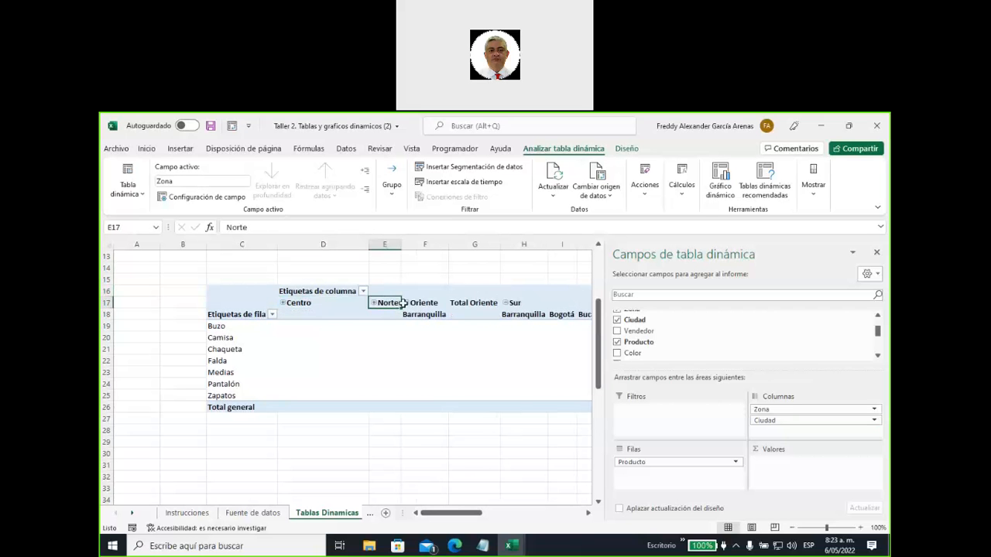
left_click(406, 304)
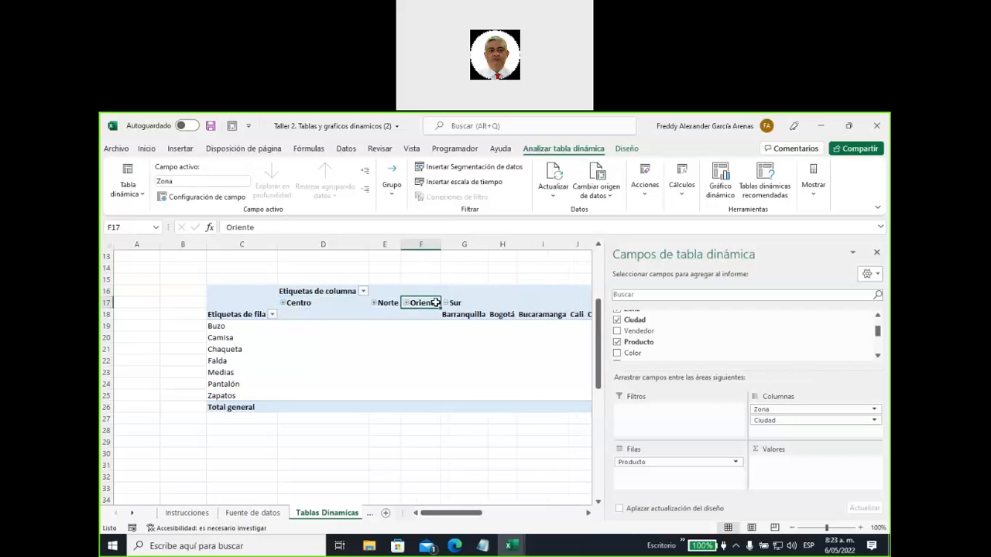
left_click(445, 303)
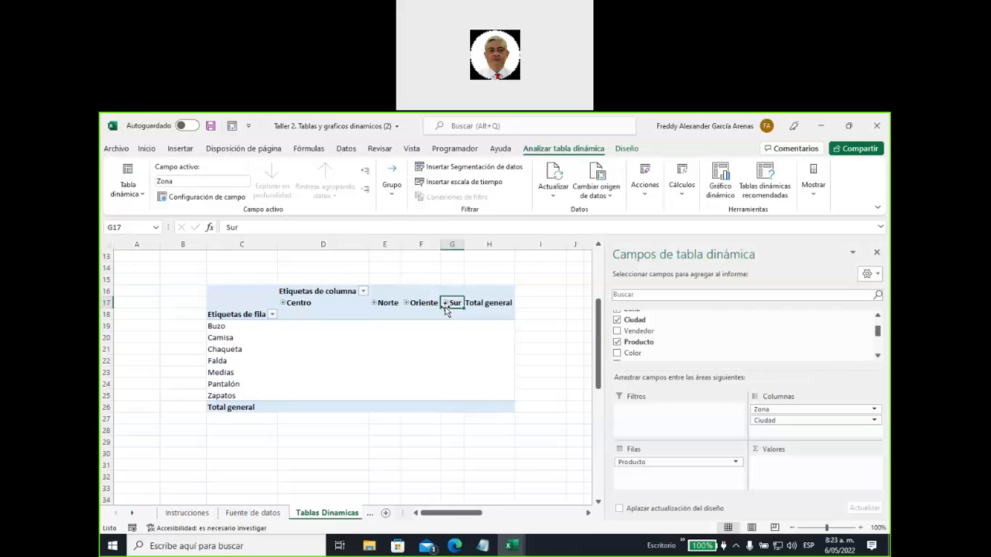
- Expand the Centro zone to view its city columns, and collapse it again
left_click(283, 303)
left_click_drag(302, 316, 529, 316)
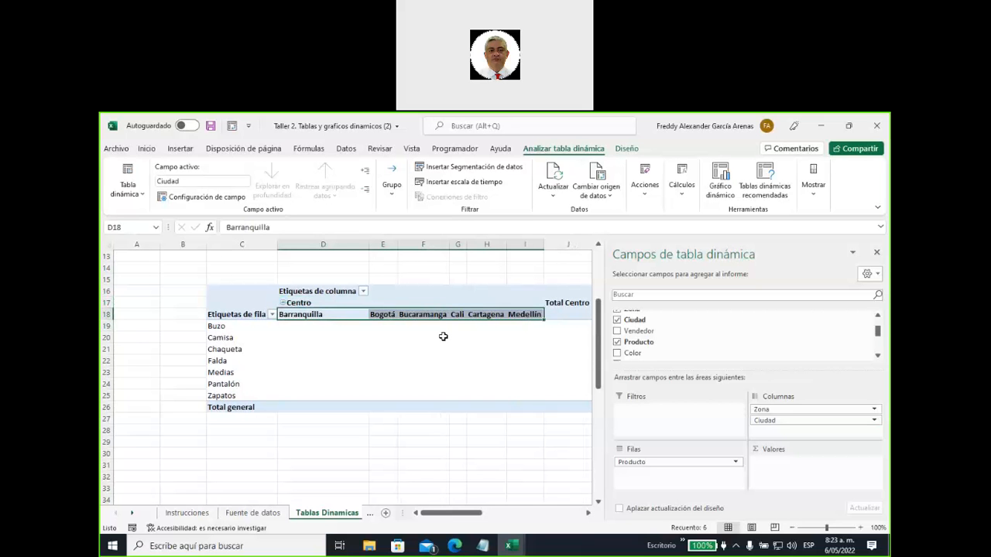
left_click(282, 302)
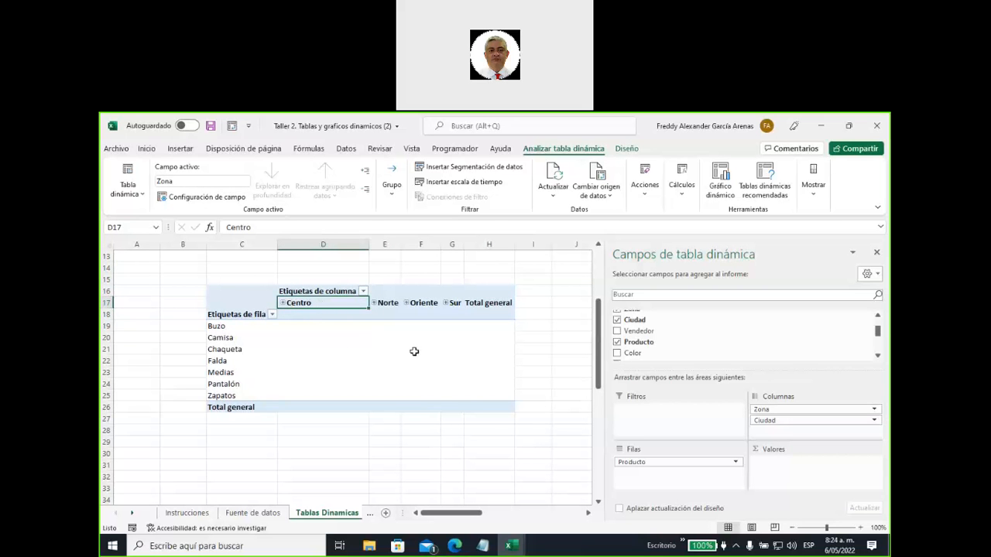
- Add the Cantidad field as summed values of the C16 pivot table
scroll(681, 340, "down", 5)
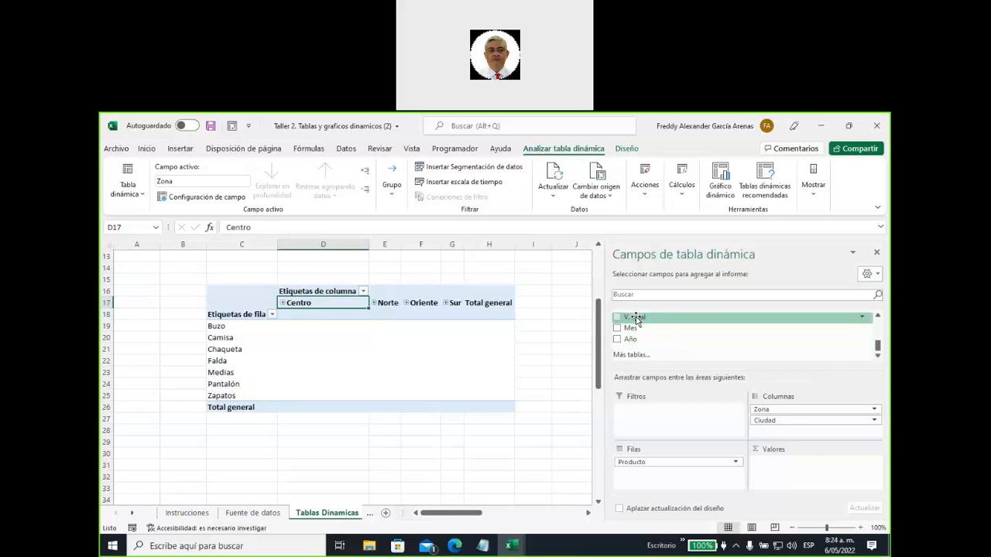
scroll(637, 319, "up", 3)
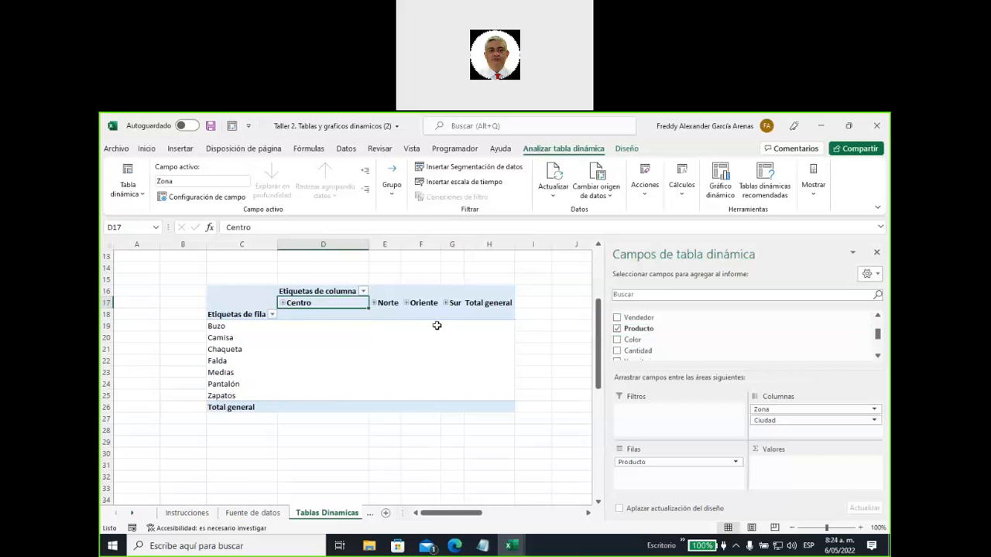
scroll(438, 333, "up", 3)
scroll(444, 354, "up", 1)
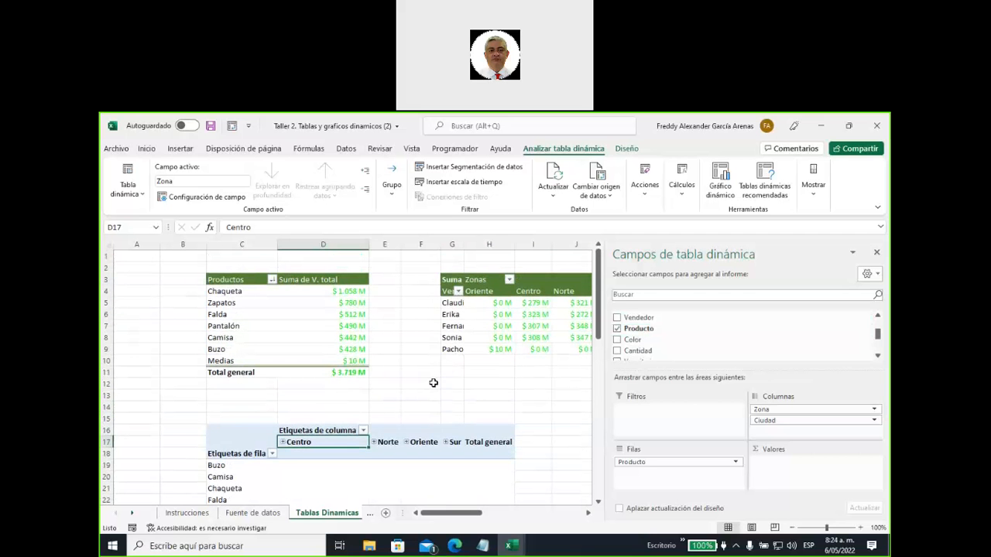
scroll(434, 382, "down", 2)
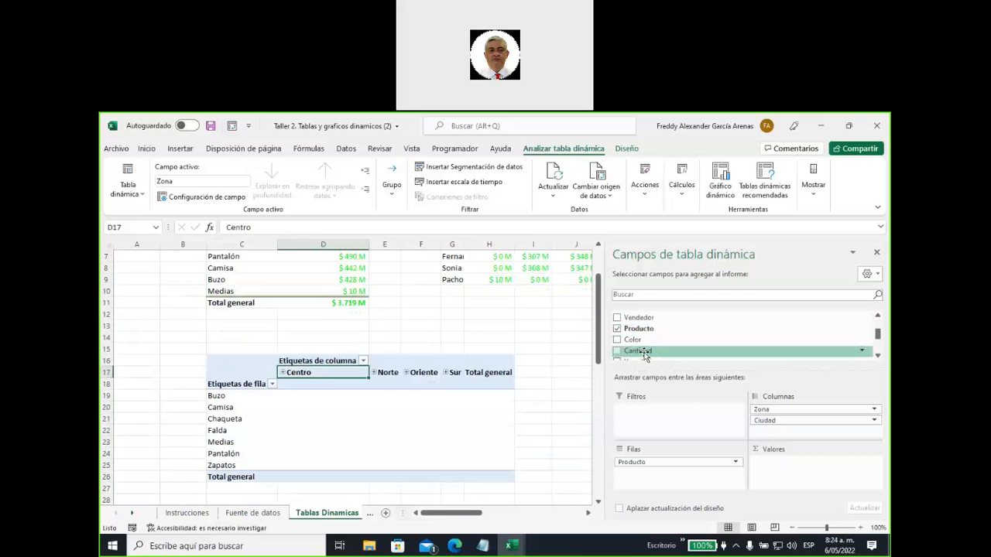
left_click_drag(642, 356, 775, 474)
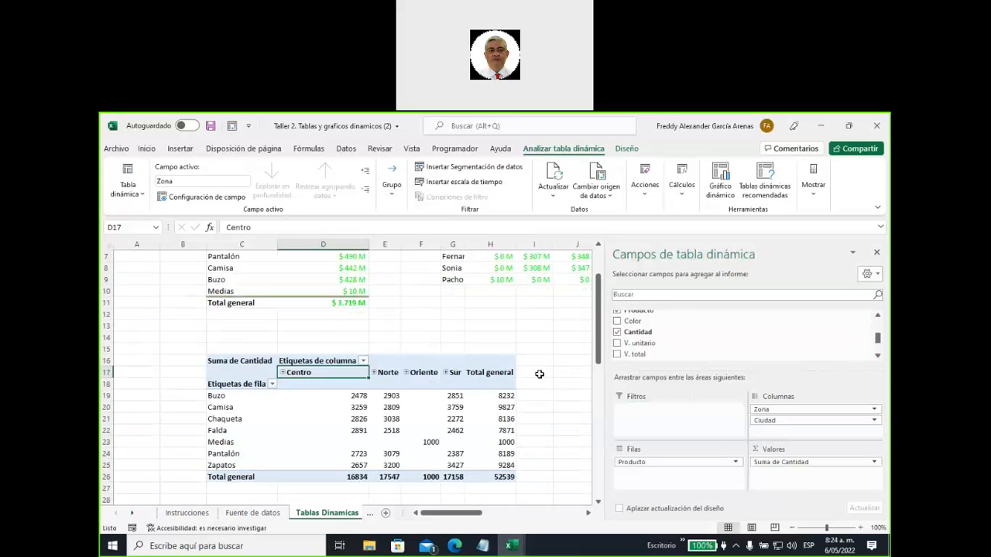
- Compare the field layouts of the three pivot tables on the Tablas Dinamicas sheet
scroll(539, 373, "down", 1)
scroll(539, 373, "up", 1)
scroll(542, 377, "up", 1)
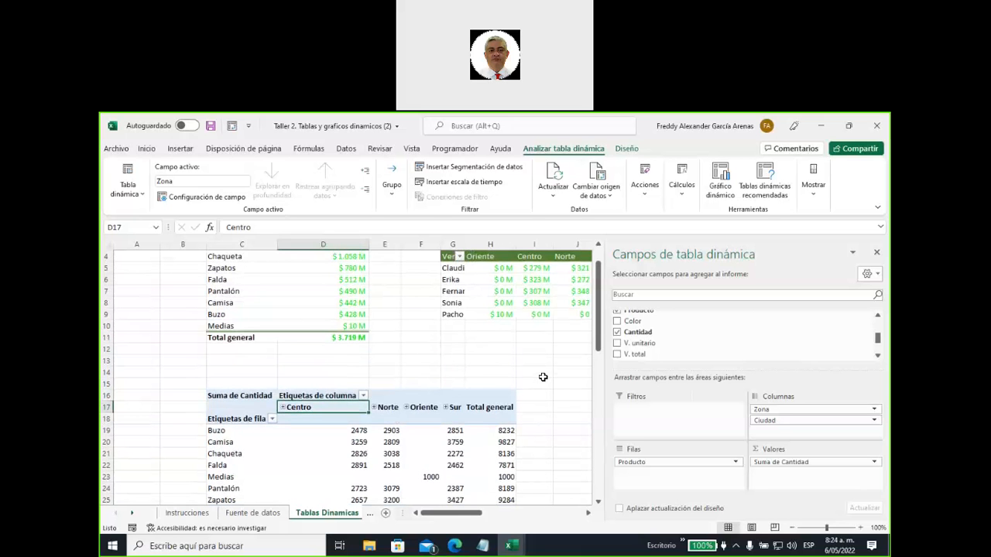
left_click(498, 290)
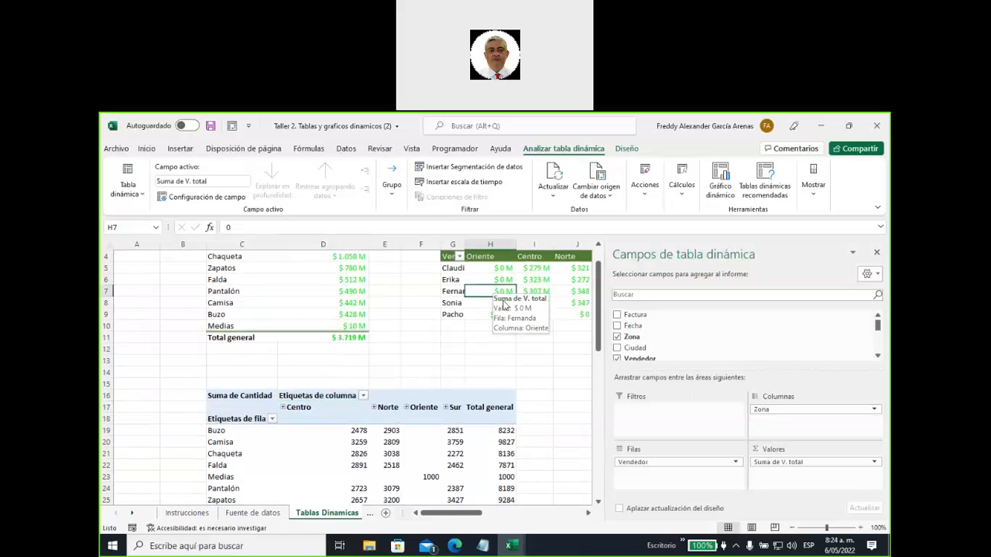
left_click(546, 395)
scroll(546, 395, "down", 2)
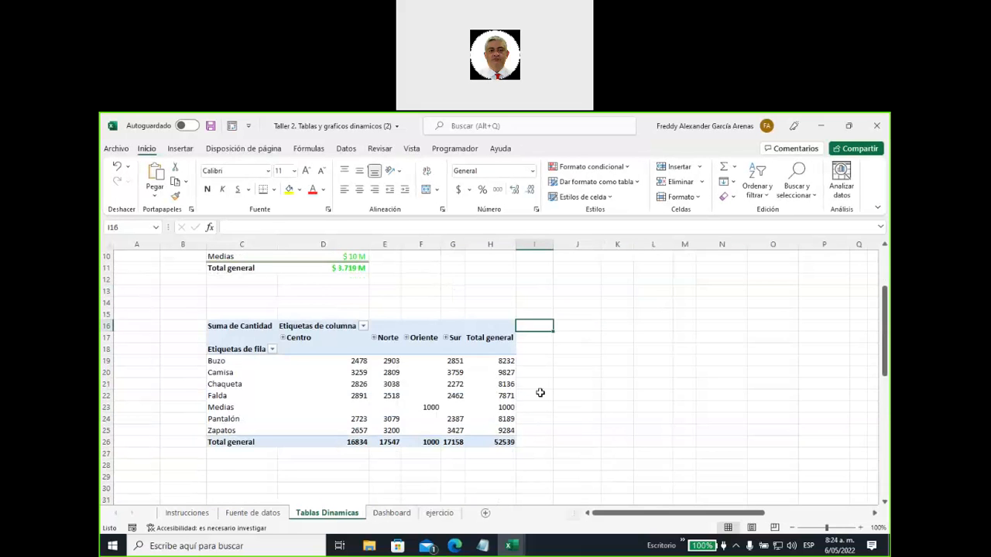
left_click(457, 371)
scroll(329, 322, "up", 2)
left_click(307, 284)
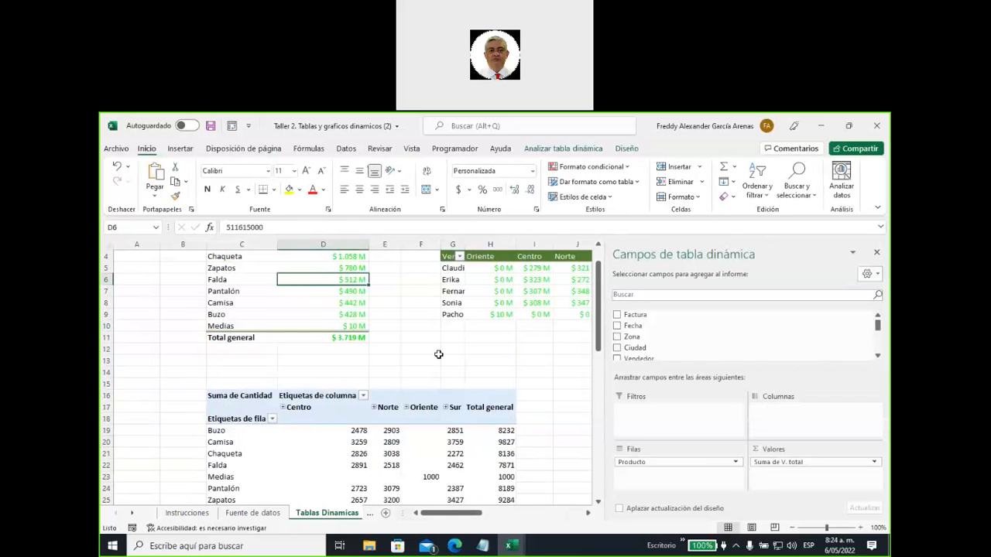
scroll(441, 356, "down", 2)
left_click(426, 382)
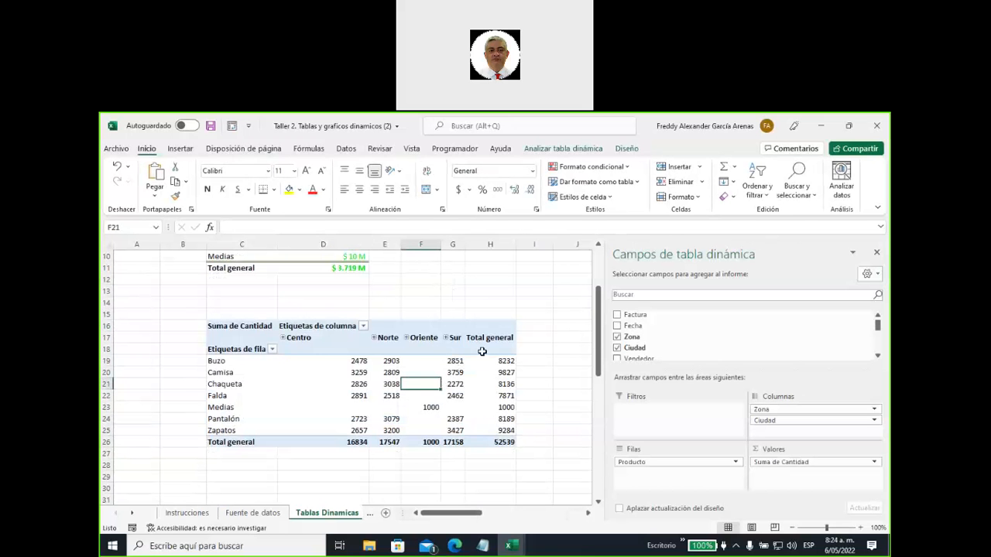
- Narrow the pivot table field list to leave more room for the worksheet
mouse_move(431, 421)
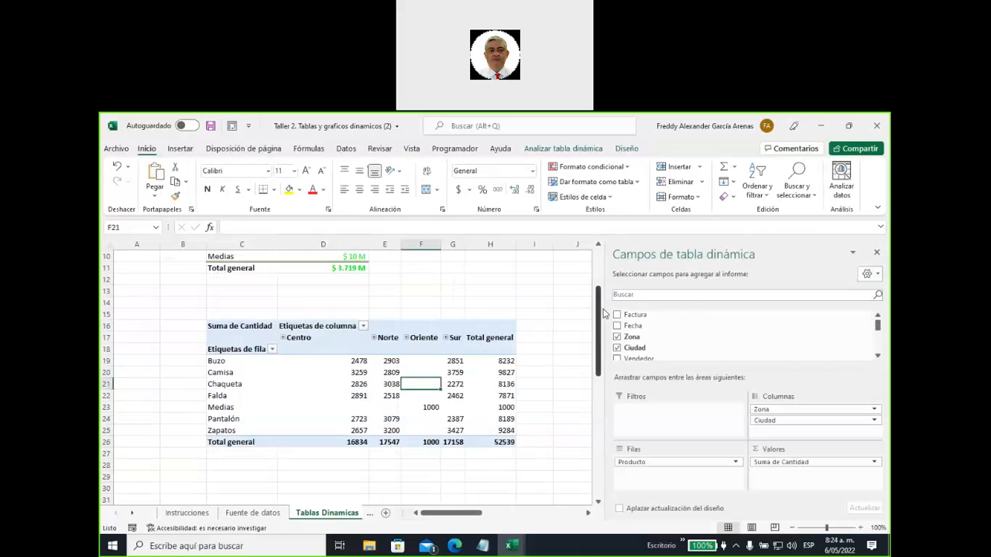
left_click_drag(606, 313, 742, 312)
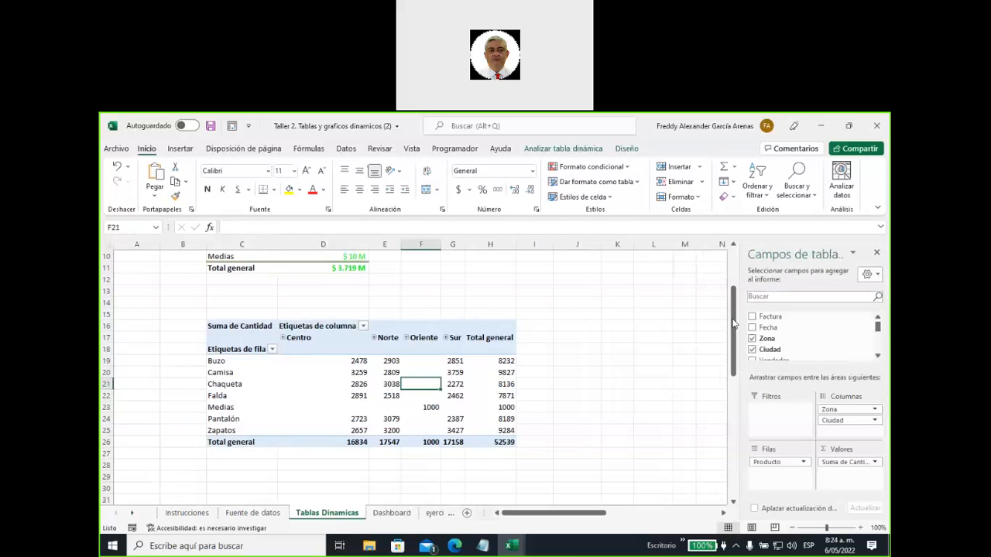
scroll(544, 367, "down", 1)
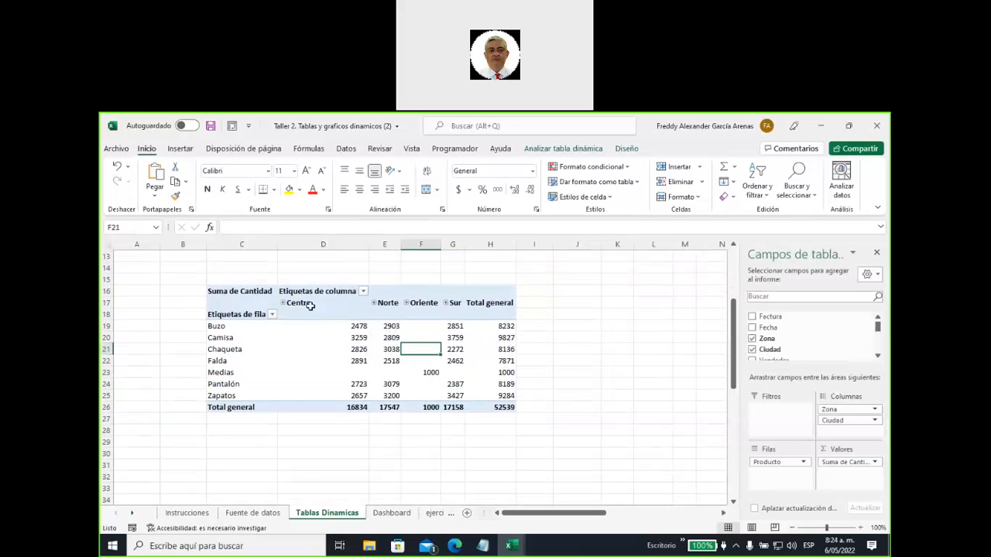
- Expand the Centro zone and examine the quantities for each of its cities, from Barranquilla to Medellín
left_click(353, 325)
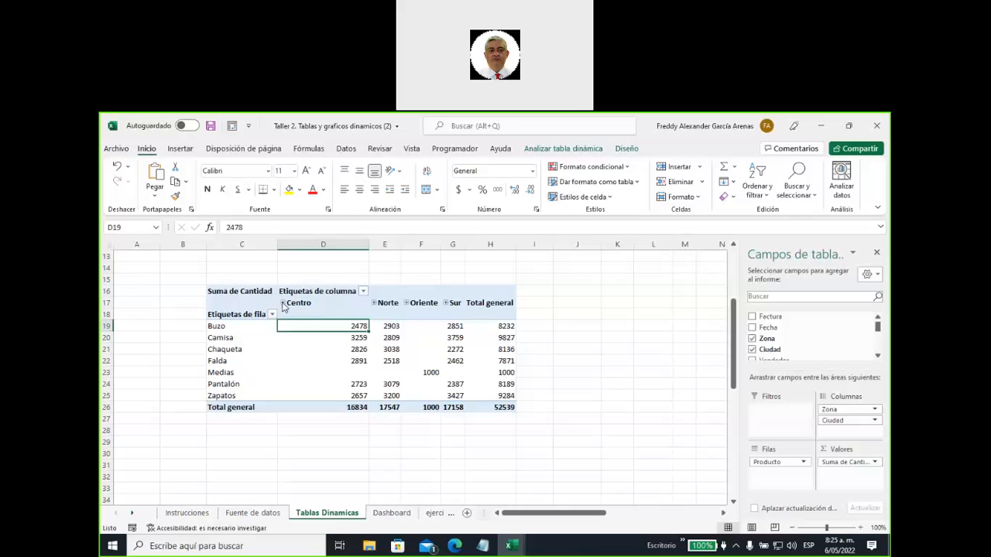
left_click(283, 303)
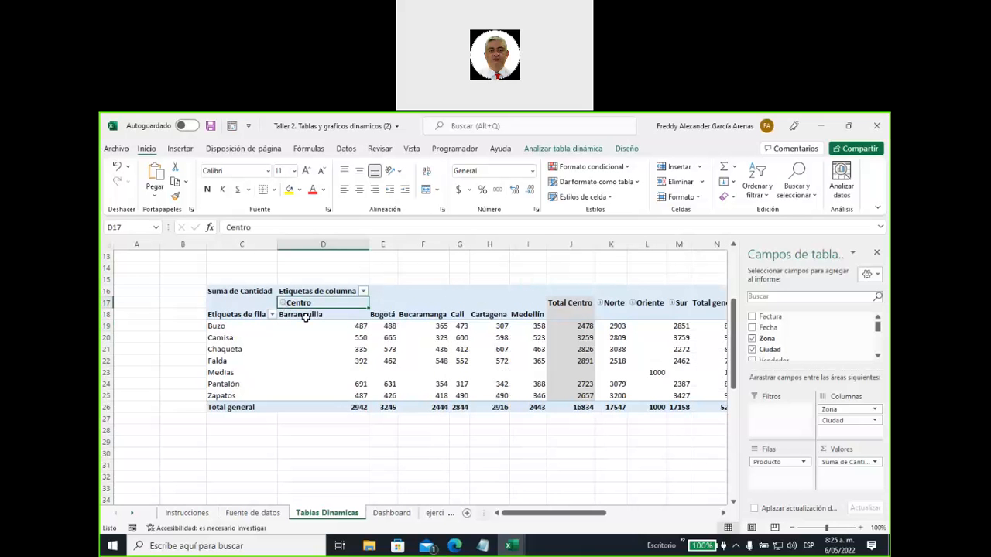
left_click(313, 316)
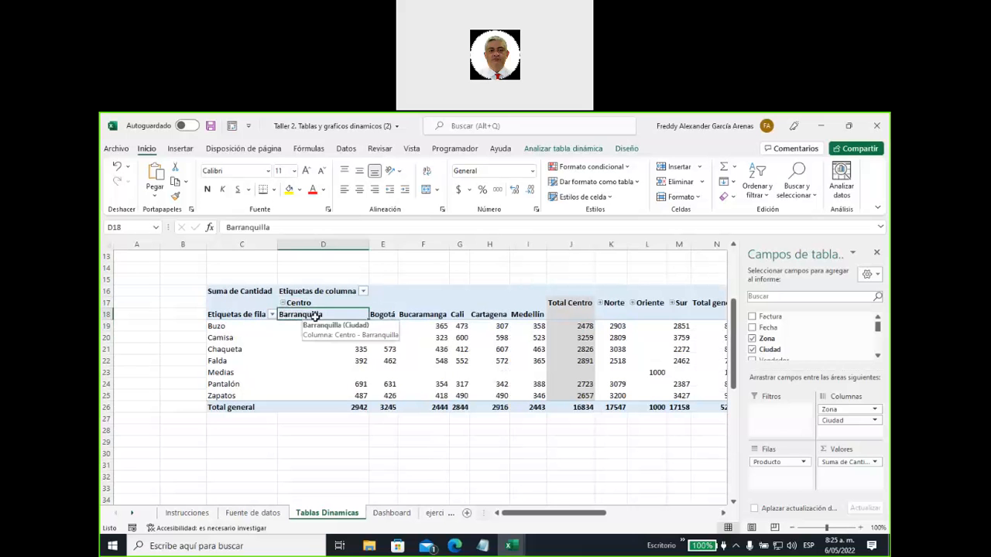
left_click(385, 317)
left_click(423, 317)
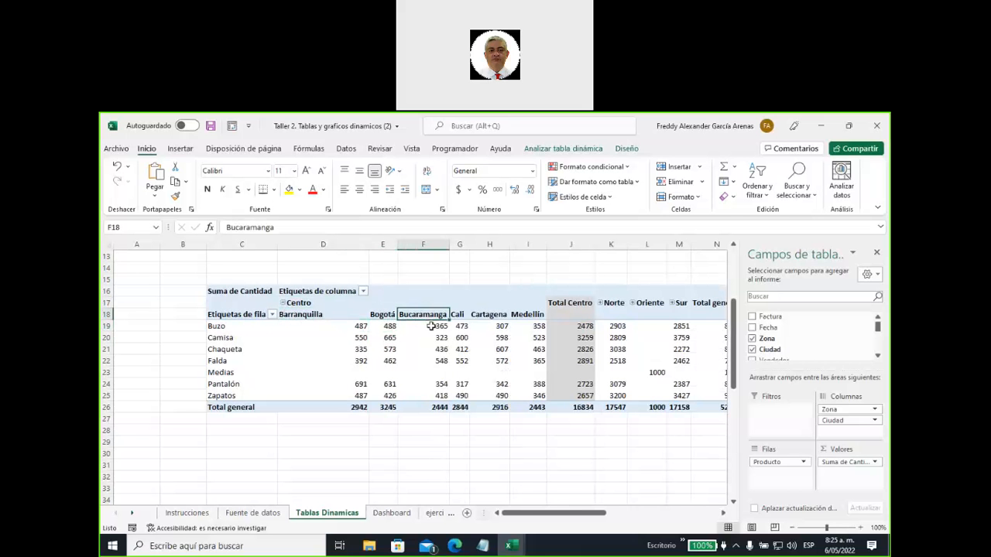
left_click(462, 326)
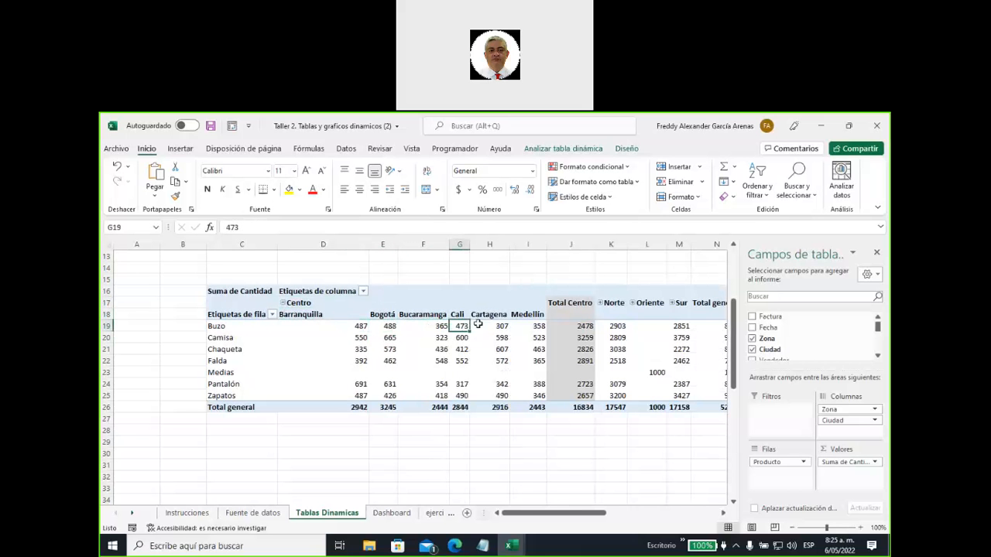
left_click(495, 315)
left_click(517, 315)
left_click(512, 325)
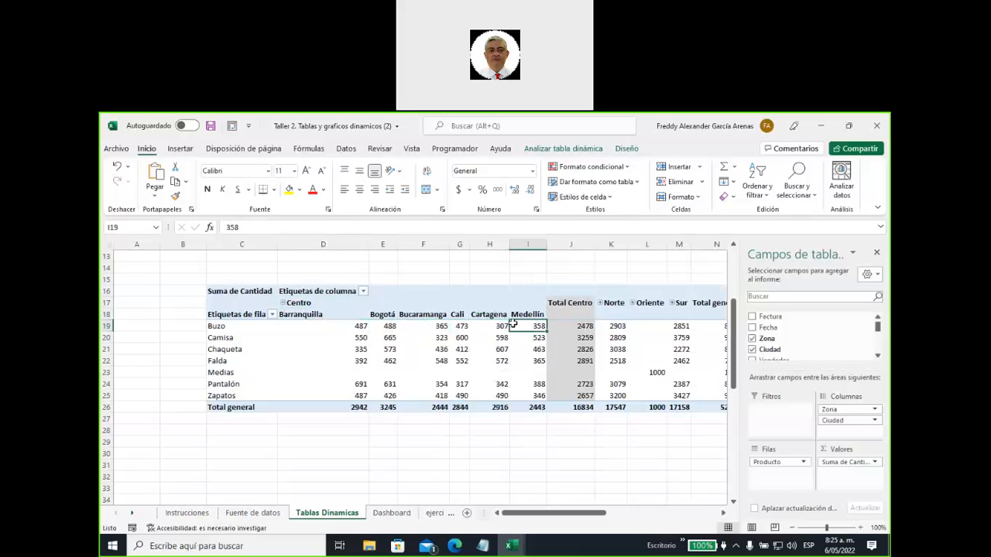
- Compare the city quantities of the Centro zone with its Total Centro column
mouse_move(463, 326)
left_click_drag(290, 317, 532, 395)
mouse_move(517, 380)
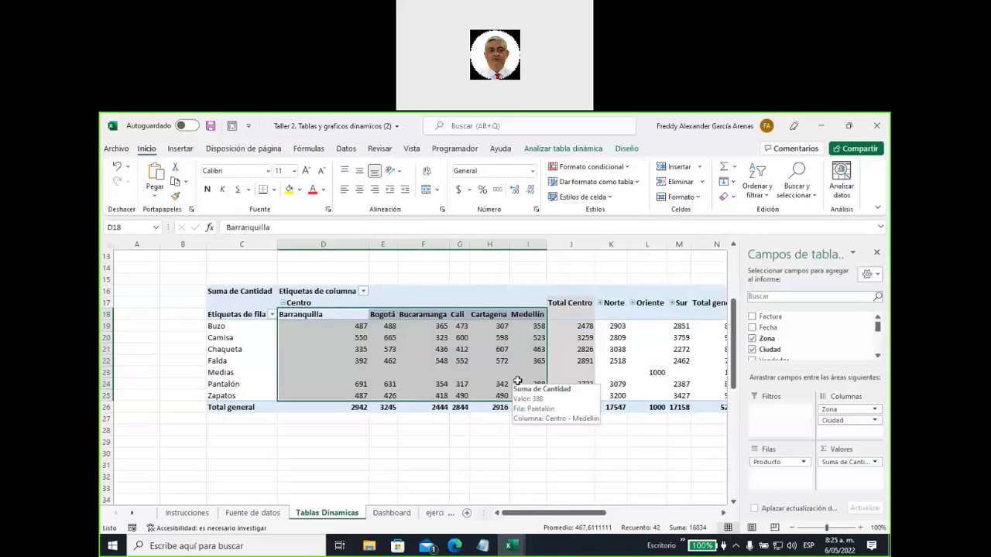
left_click_drag(565, 302, 569, 393)
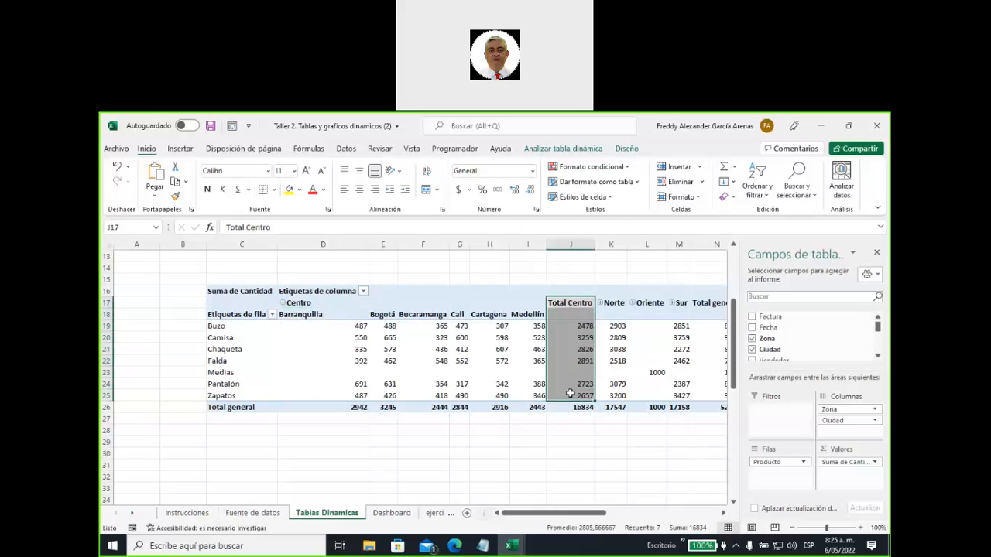
mouse_move(570, 393)
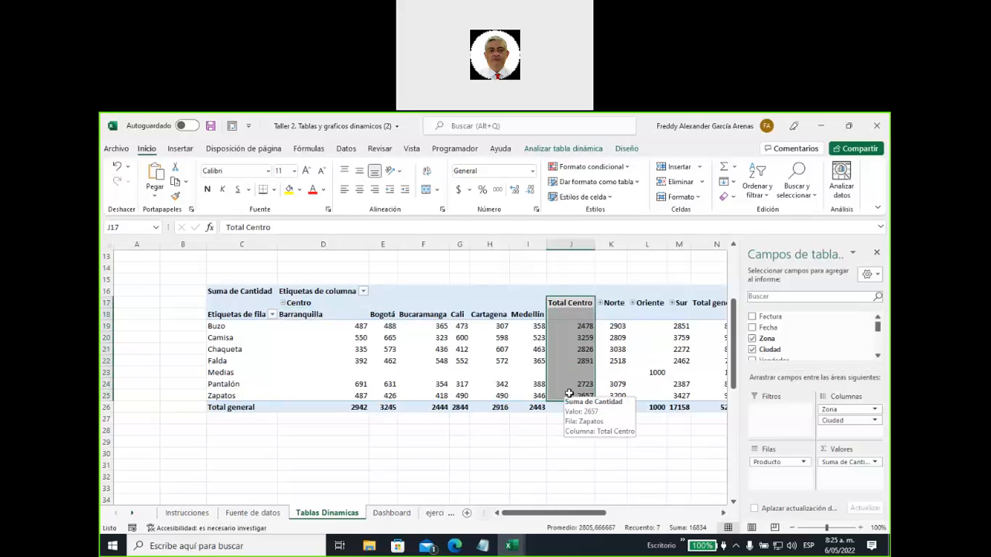
left_click(347, 318)
left_click_drag(438, 324, 533, 392)
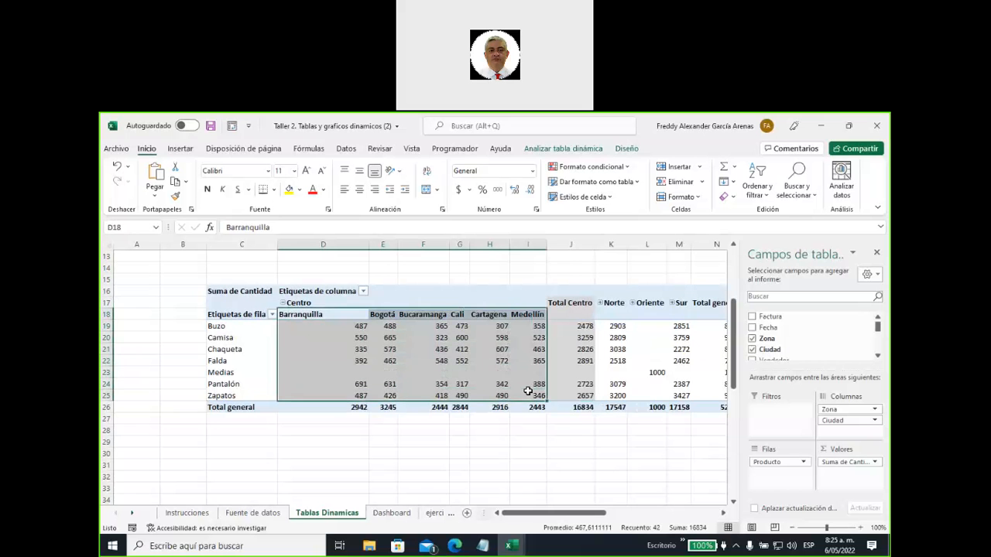
left_click_drag(569, 303, 559, 404)
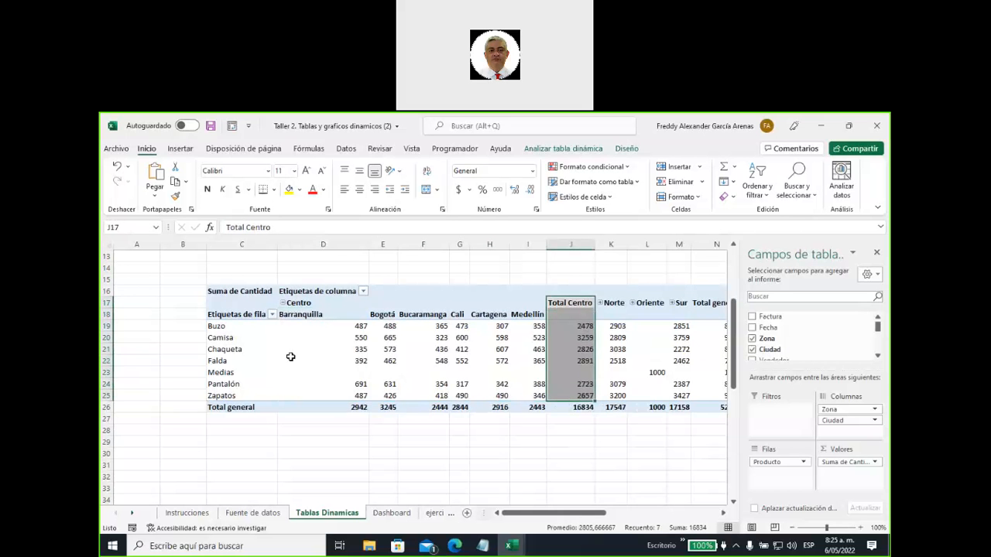
- Collapse the Centro zone and check its quantities per product
left_click(282, 303)
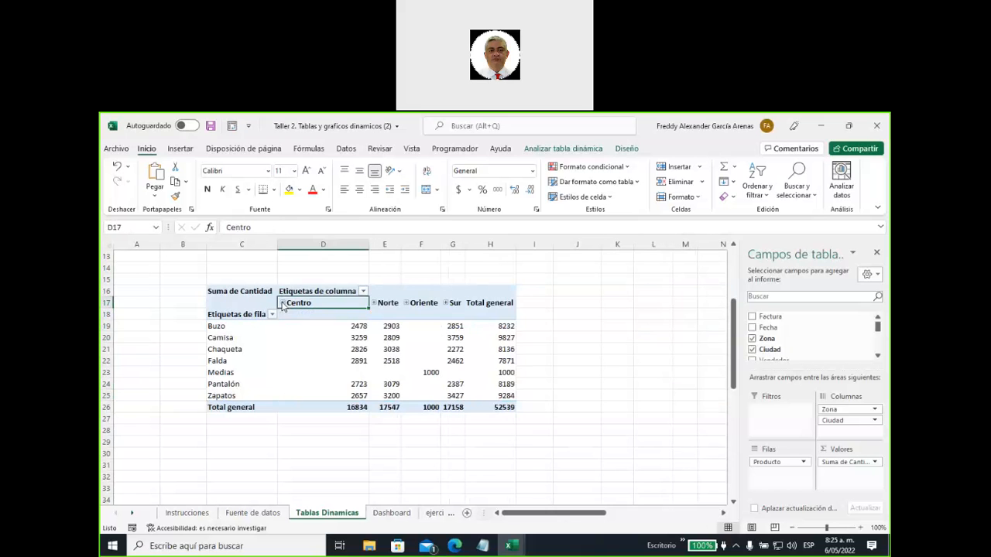
left_click_drag(358, 326, 359, 398)
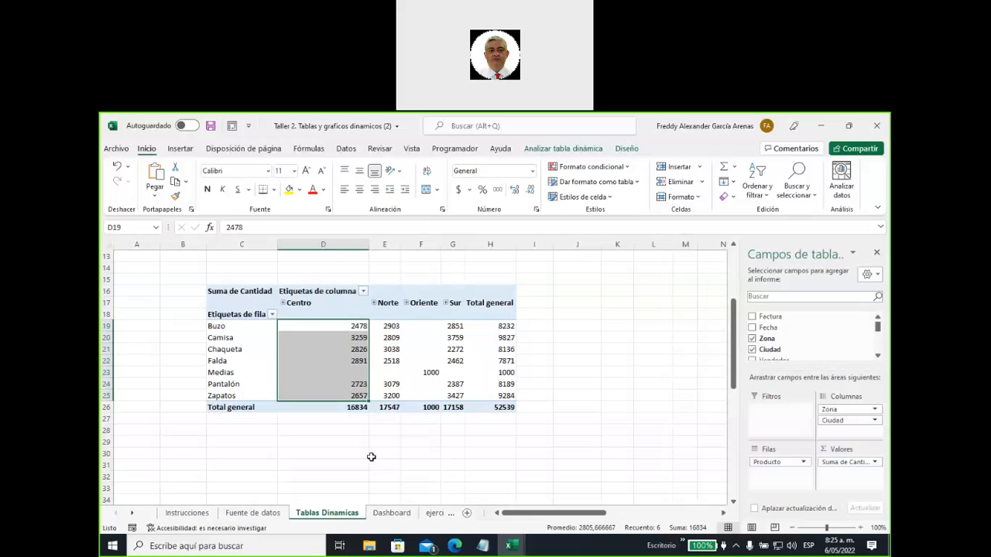
left_click(370, 442)
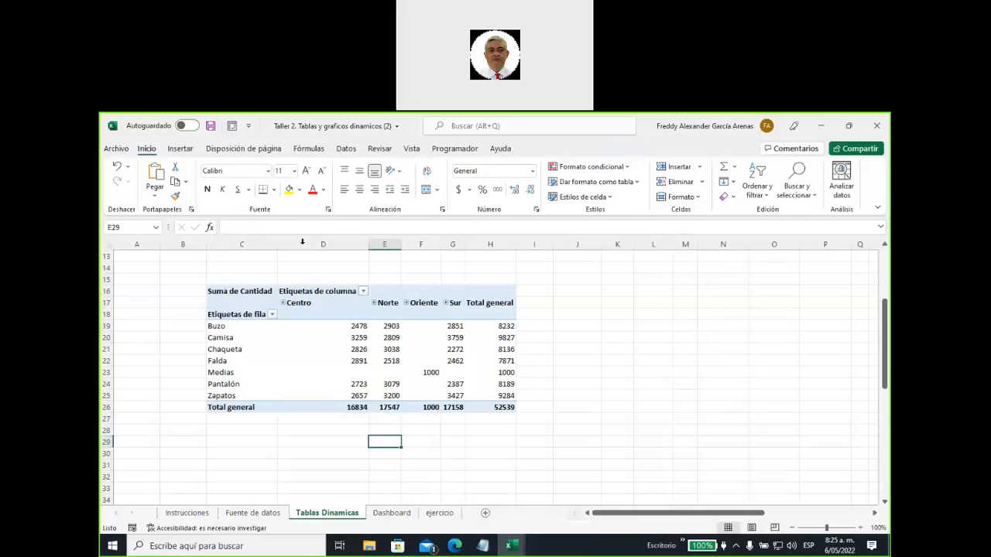
- Rename the column labels heading of the quantity pivot table to "Zonas - Ciudades"
left_click(323, 290)
left_click_drag(307, 227, 226, 236)
type("Zonas")
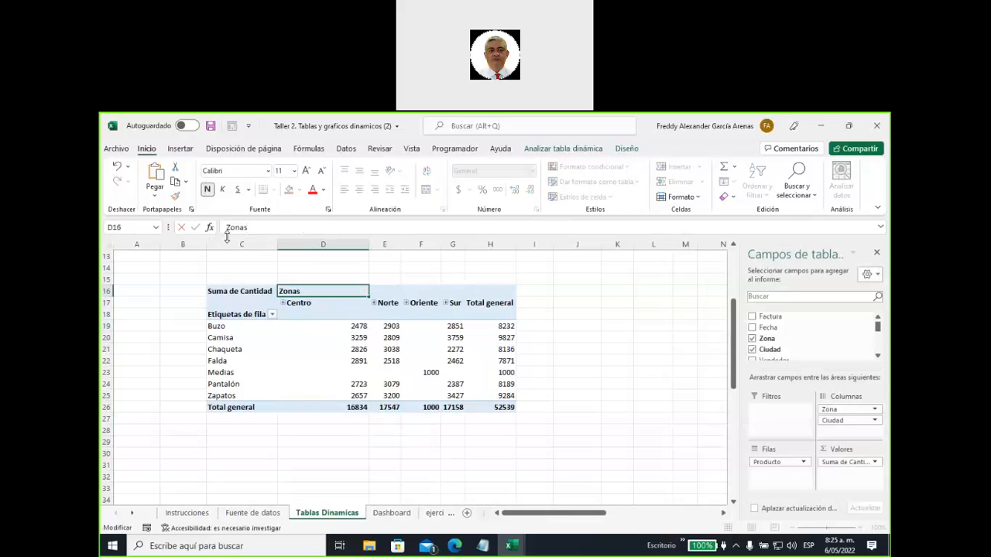
type(" - Ciudades")
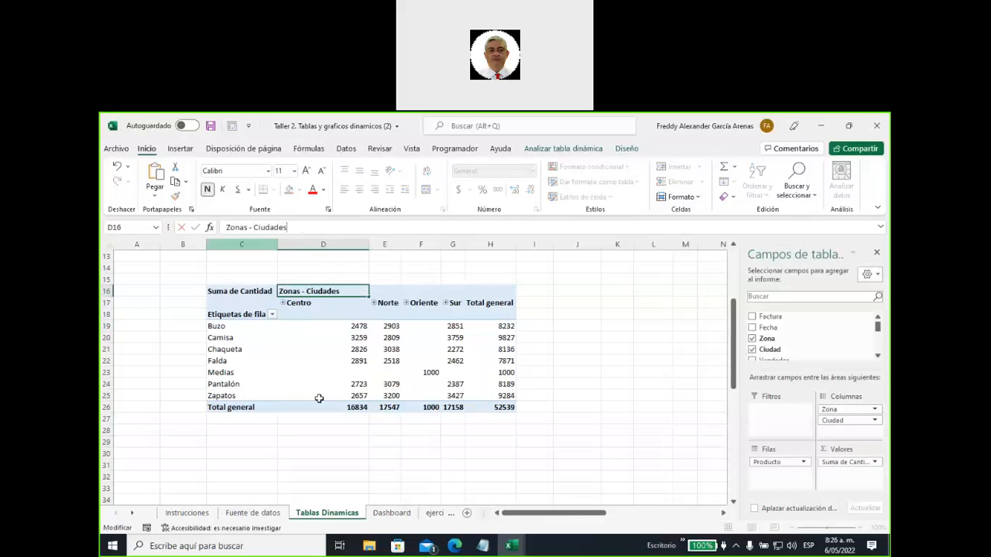
left_click(360, 464)
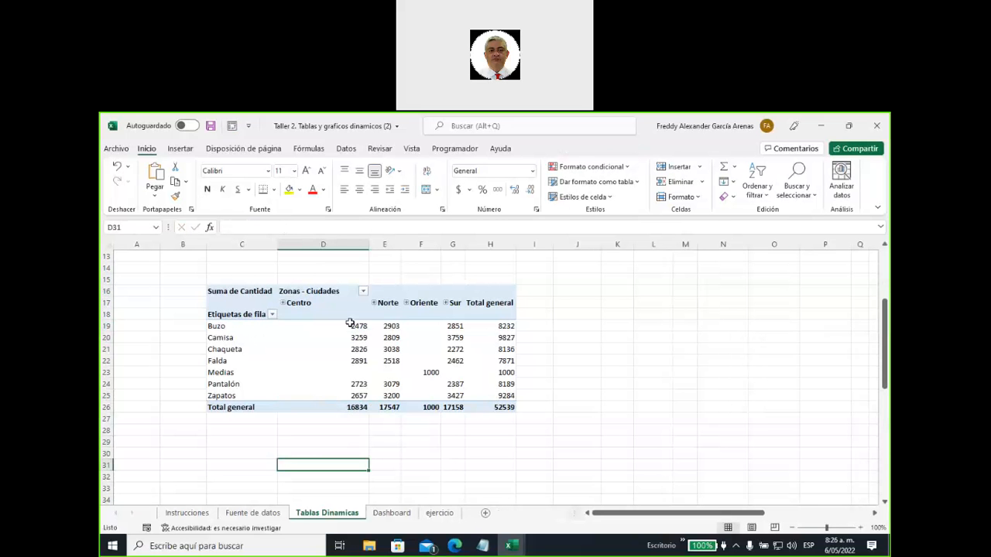
- Rename the row labels heading of the quantity pivot table to "Productos"
left_click(231, 316)
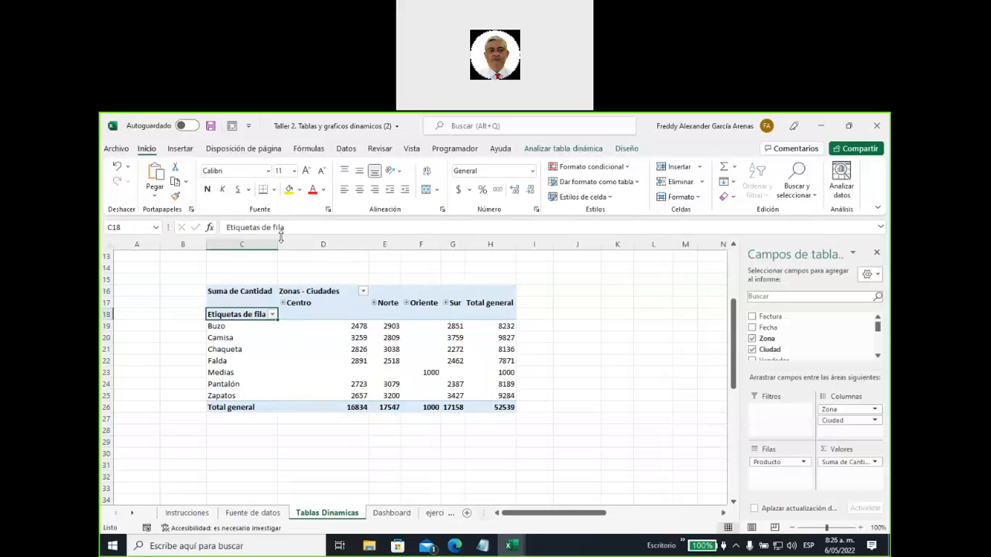
left_click_drag(285, 228, 210, 230)
type("Productos")
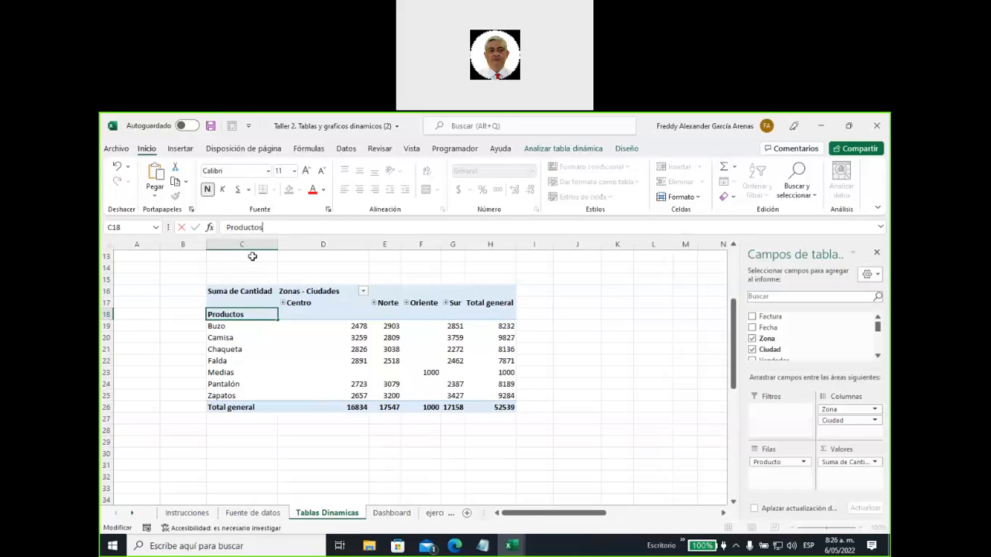
left_click(382, 475)
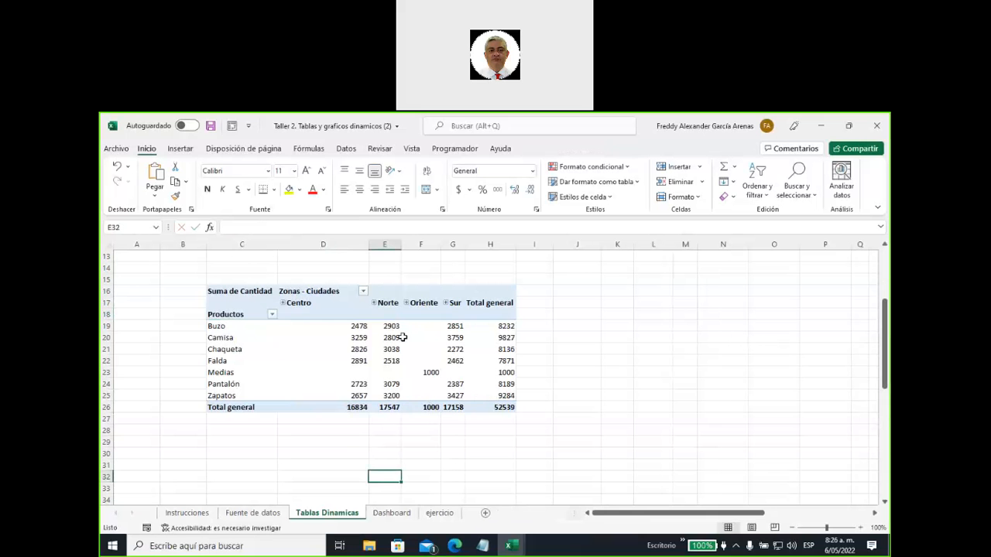
- Sort the products in the quantity pivot table by their Total general values from largest to smallest
left_click(486, 321)
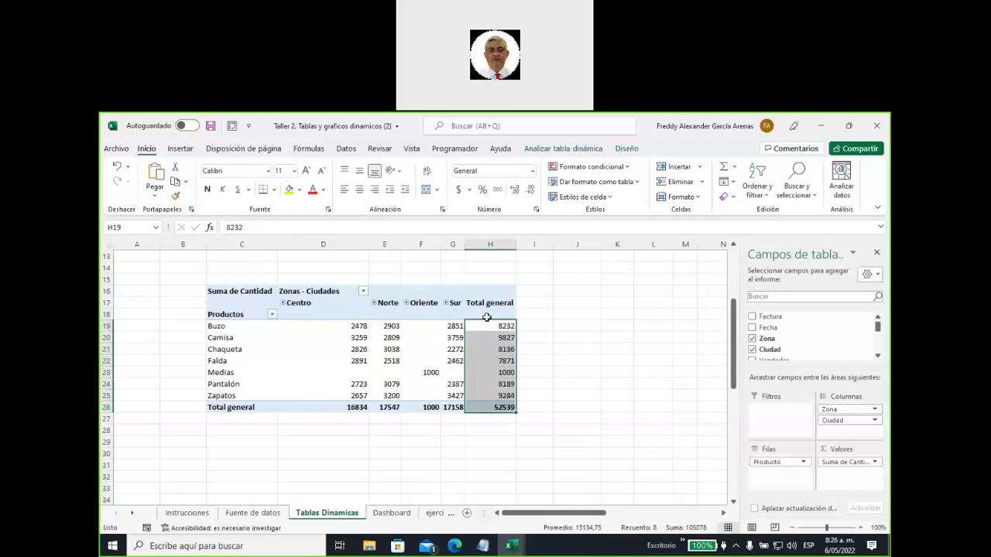
left_click(760, 193)
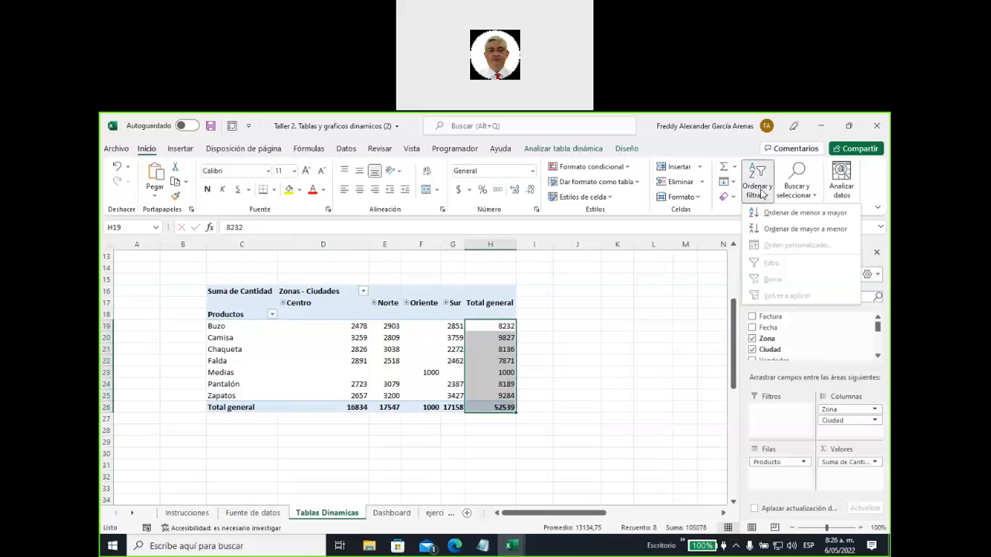
left_click(777, 228)
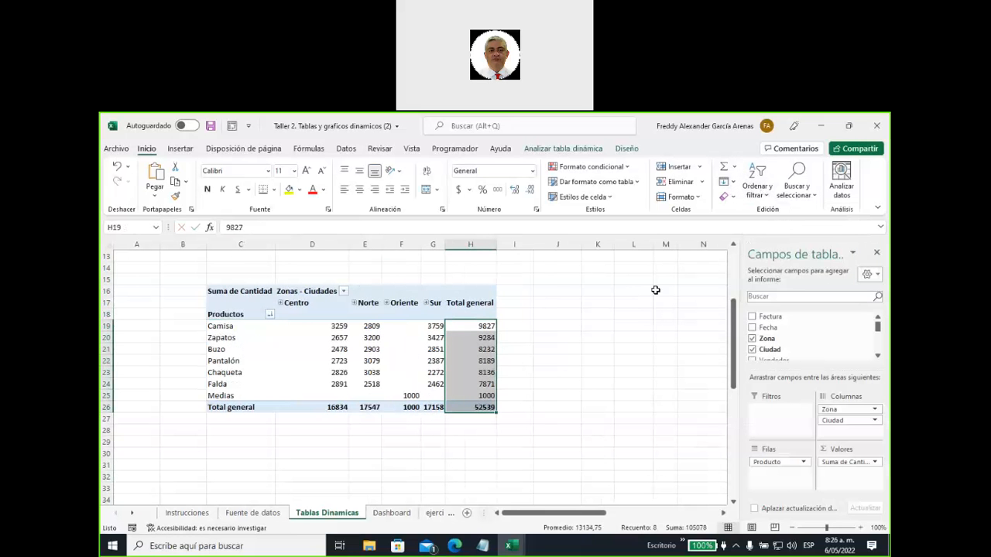
left_click(568, 321)
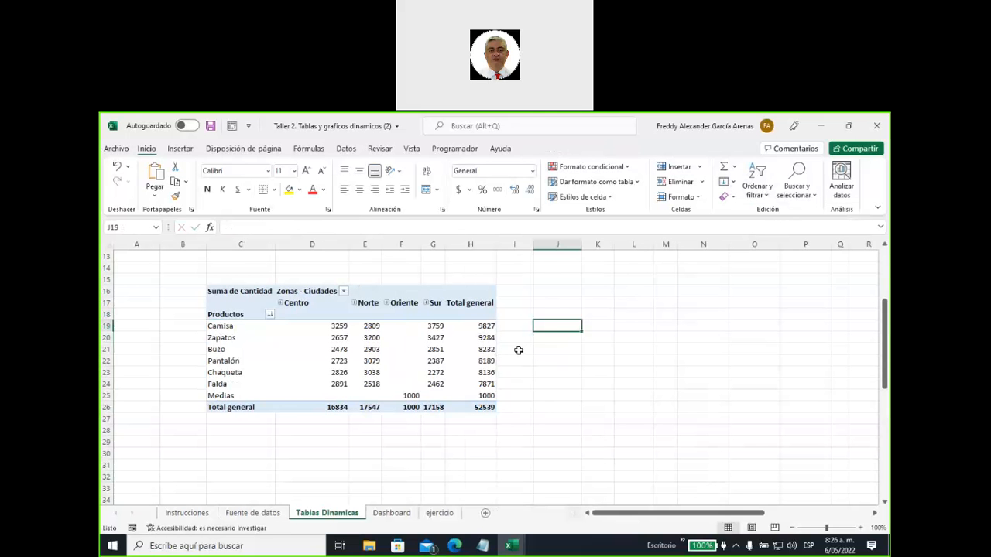
- Reorder the zones of the quantity pivot table so Oriente comes after Sur, just before Total general
left_click_drag(245, 408, 489, 408)
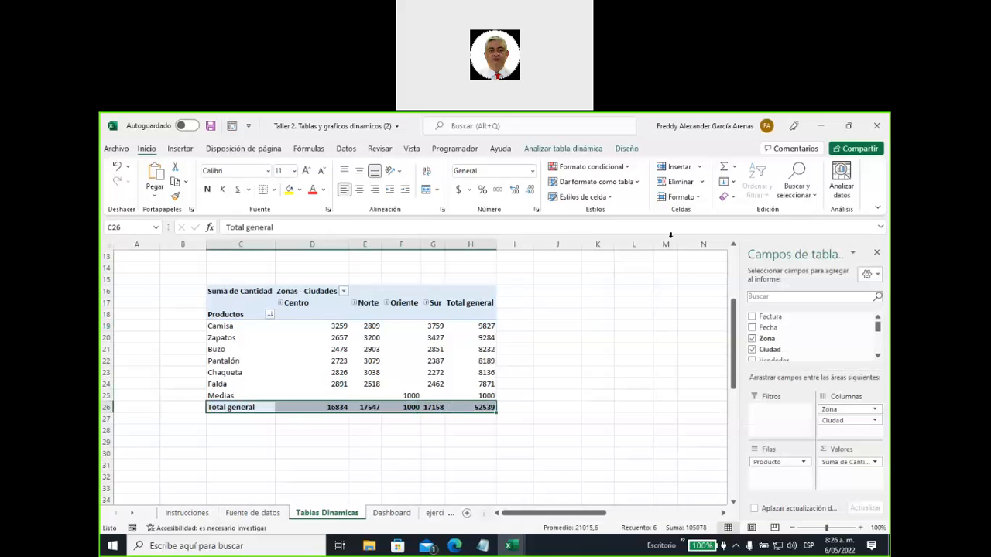
left_click(561, 361)
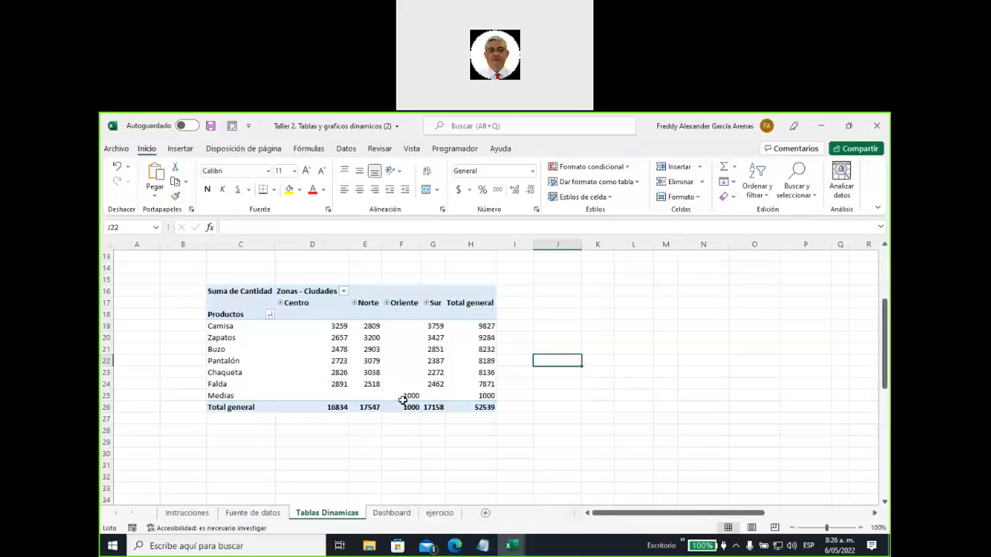
mouse_move(409, 405)
left_click(404, 303)
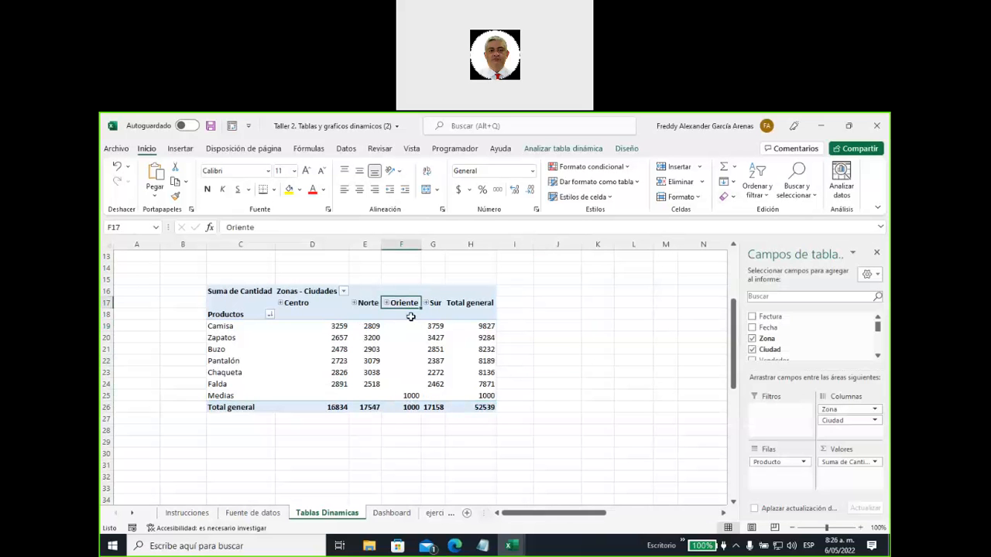
left_click_drag(402, 303, 456, 302)
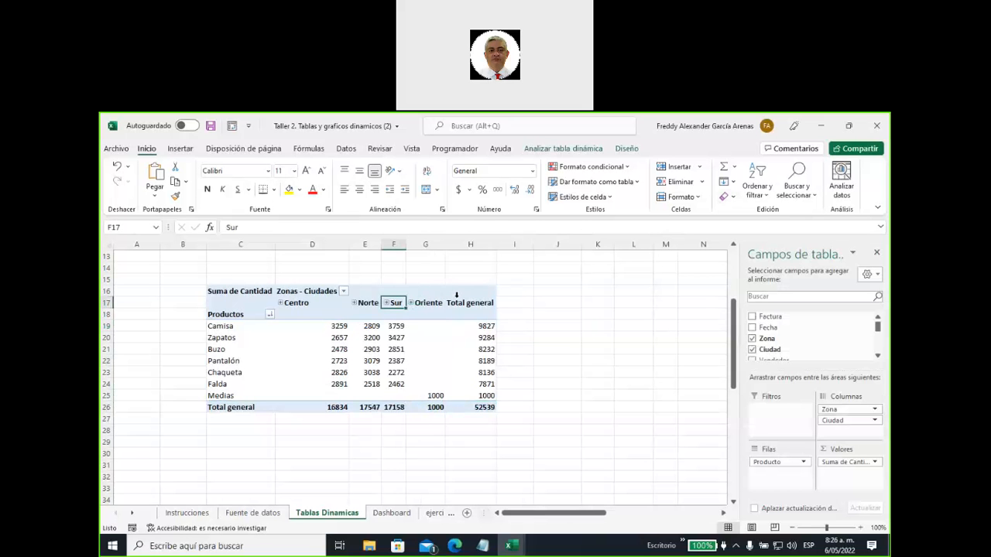
left_click(417, 442)
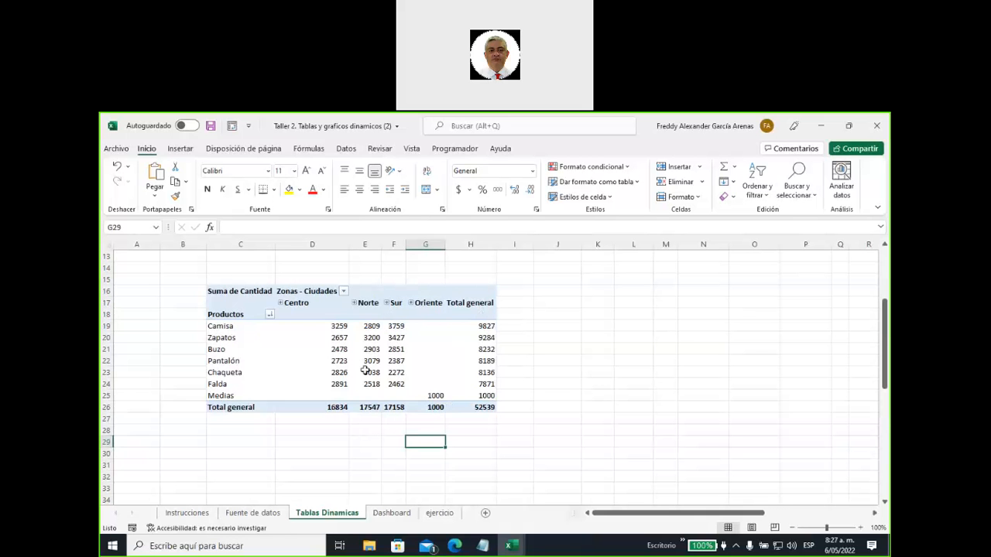
- Apply the dark green header style to the quantity pivot table, matching the pivot tables above it
mouse_move(375, 364)
left_click(345, 317)
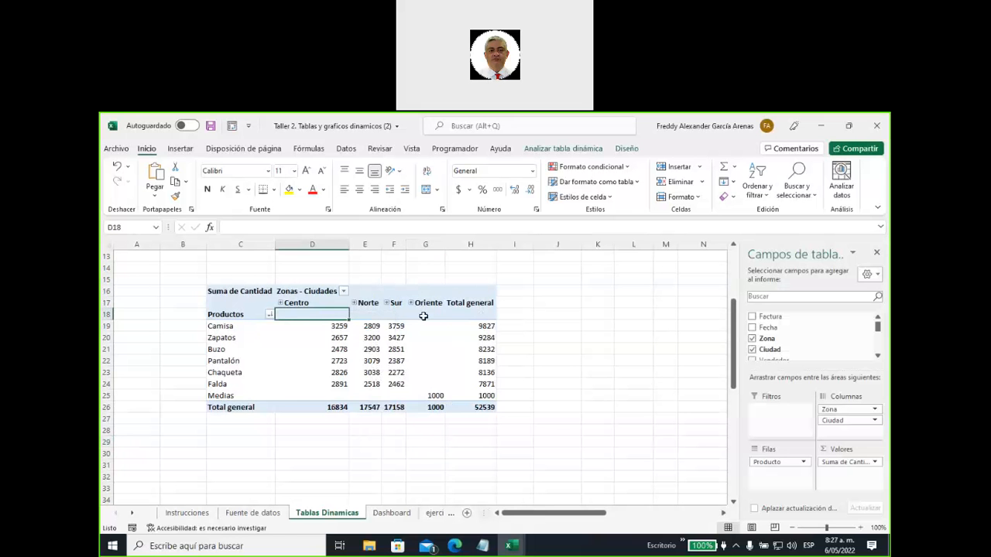
left_click(627, 148)
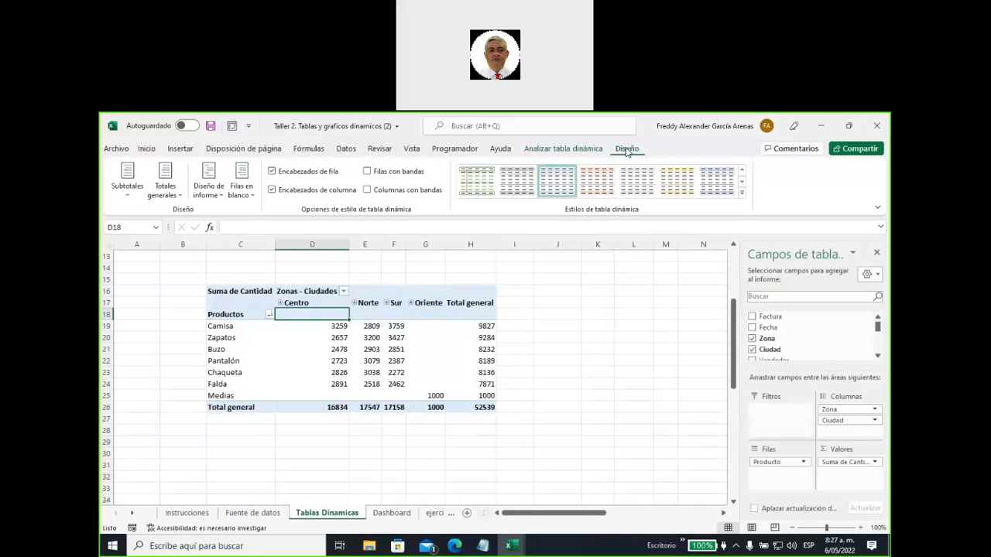
left_click(742, 192)
left_click(720, 385)
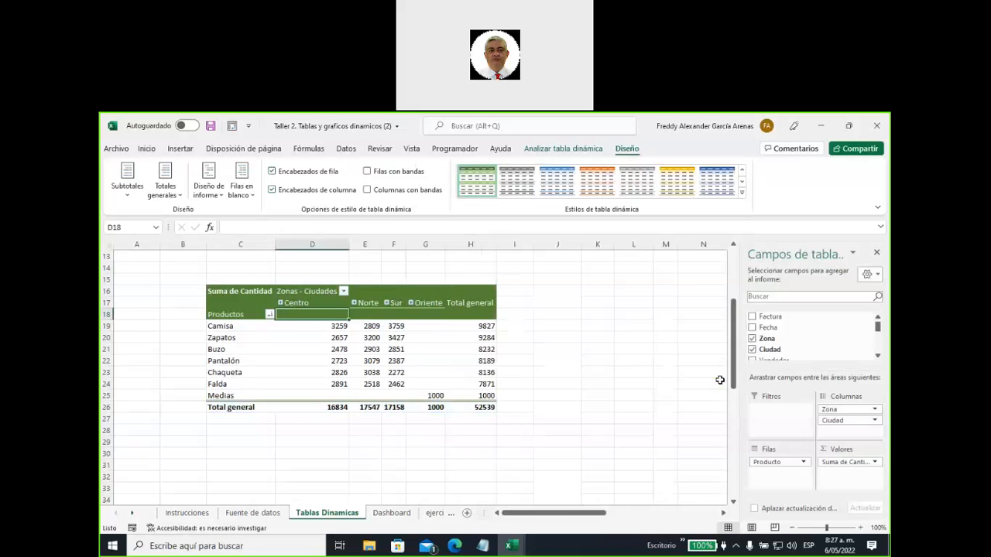
left_click(565, 355)
scroll(565, 354, "up", 3)
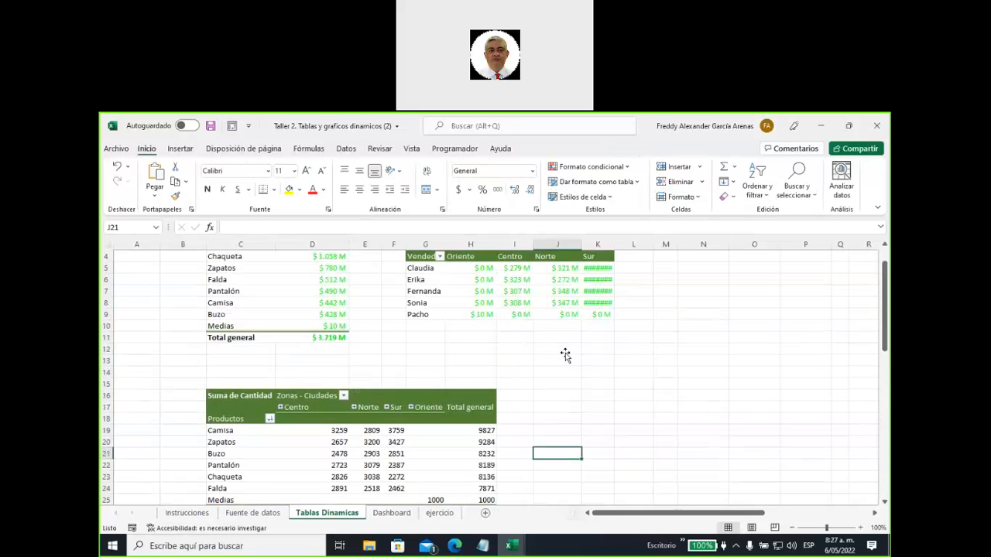
scroll(565, 355, "down", 3)
scroll(561, 353, "up", 1)
left_click(551, 348)
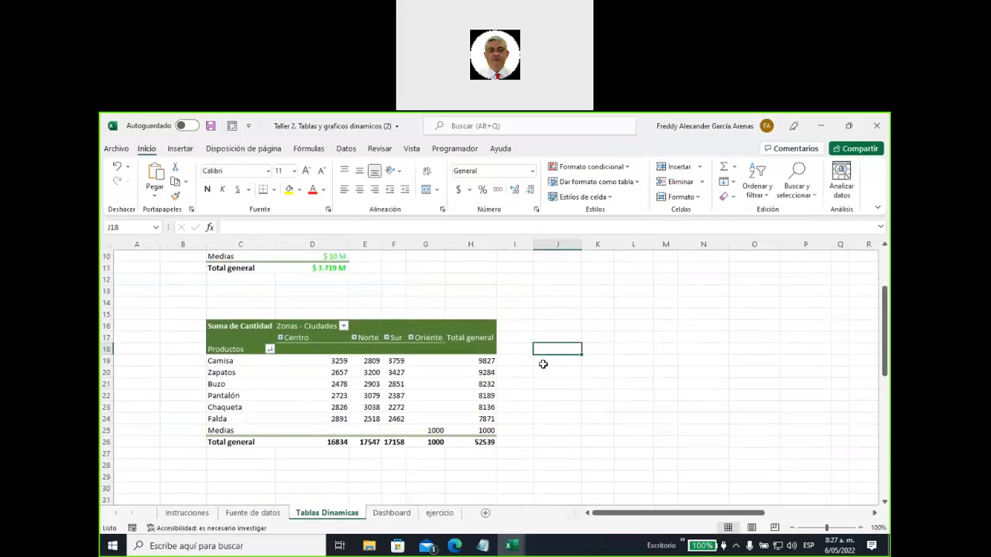
- Expand the Oriente, Sur, Norte and Centro zones and examine how far their city columns extend, up to Total general
left_click(410, 339)
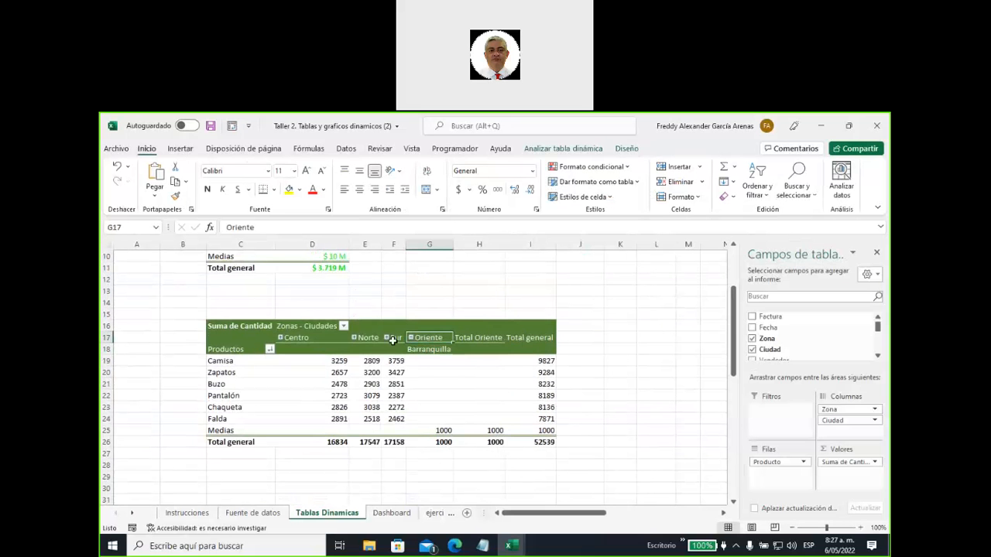
left_click(386, 338)
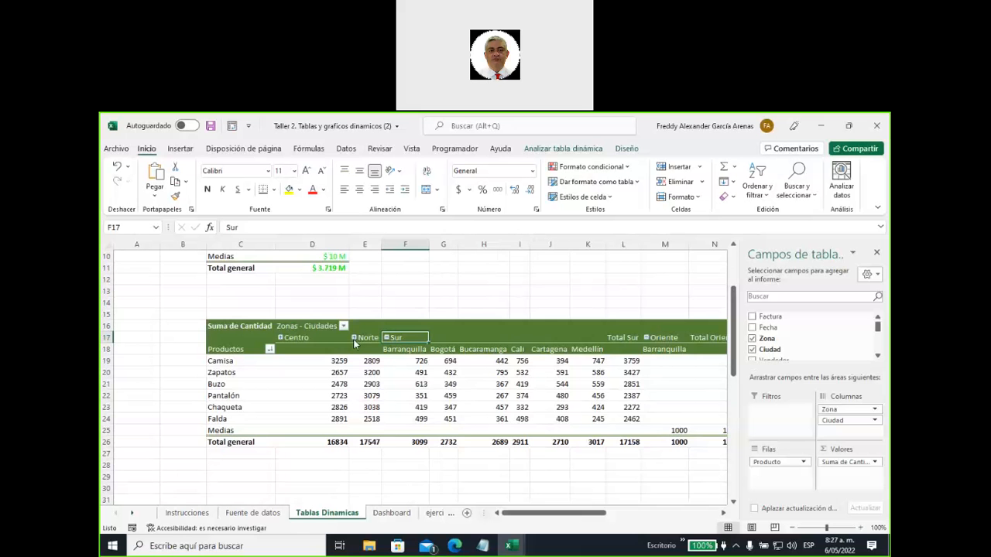
left_click(356, 339)
left_click(280, 341)
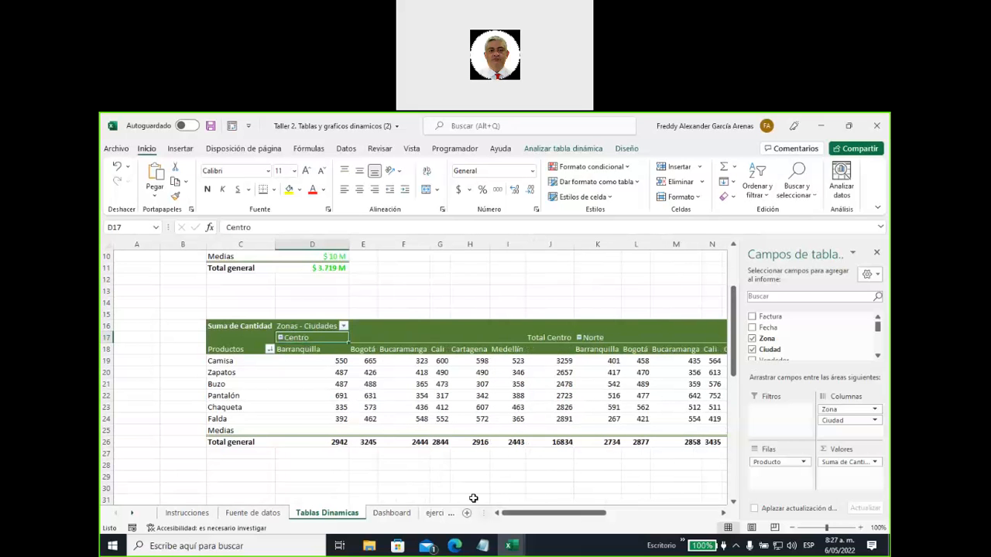
left_click_drag(523, 515, 634, 508)
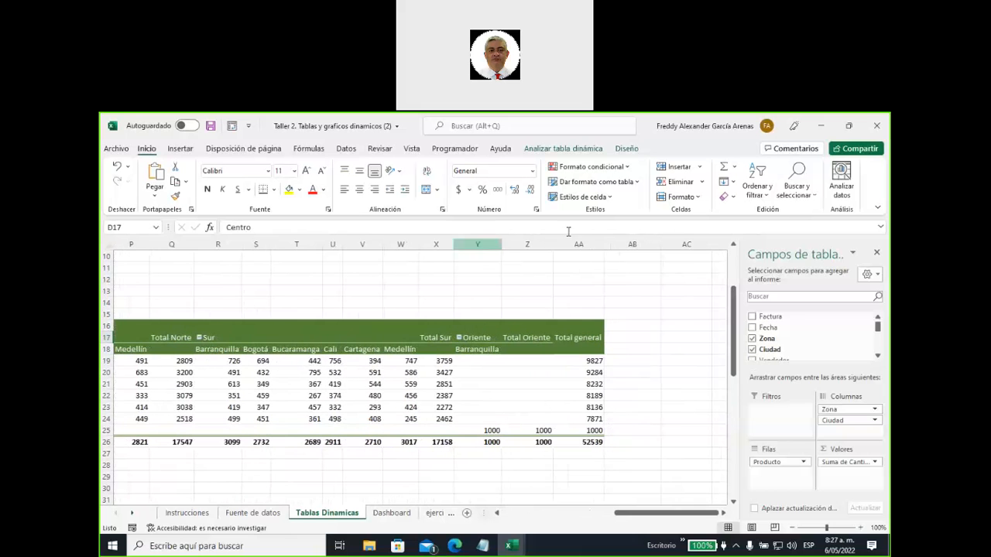
left_click(578, 244)
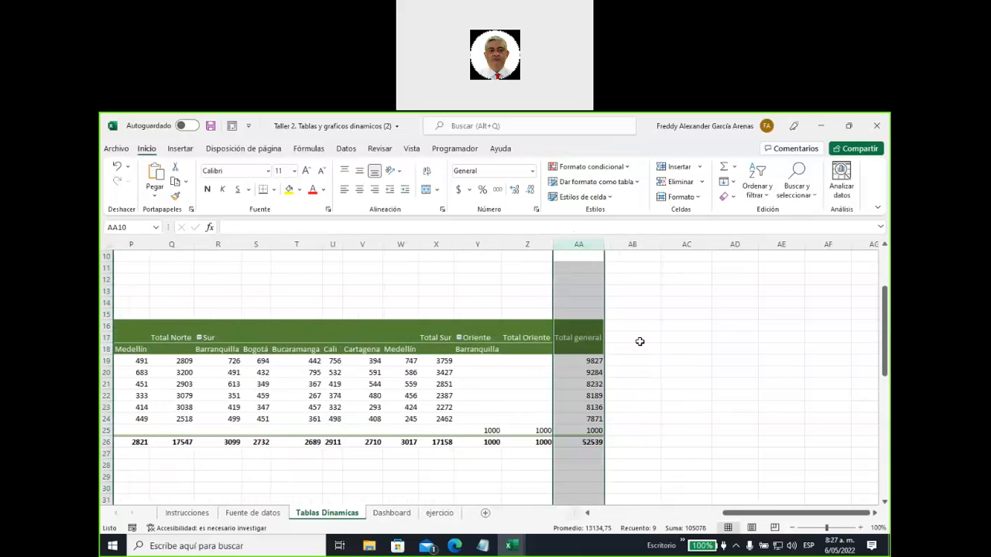
- Collapse the Centro, Norte, Sur and Oriente zones to show only the quantities per zone
left_click_drag(732, 517, 552, 526)
left_click(279, 338)
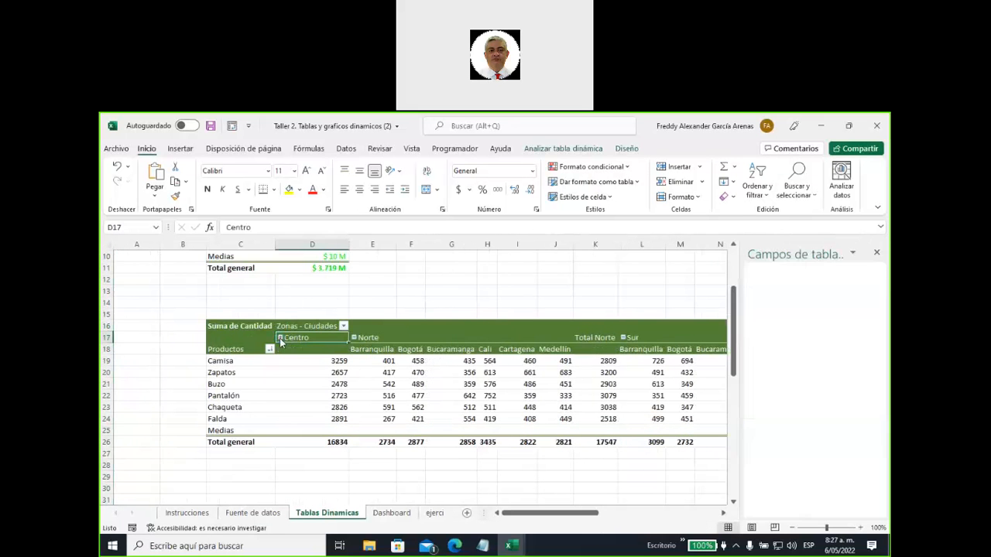
left_click(353, 339)
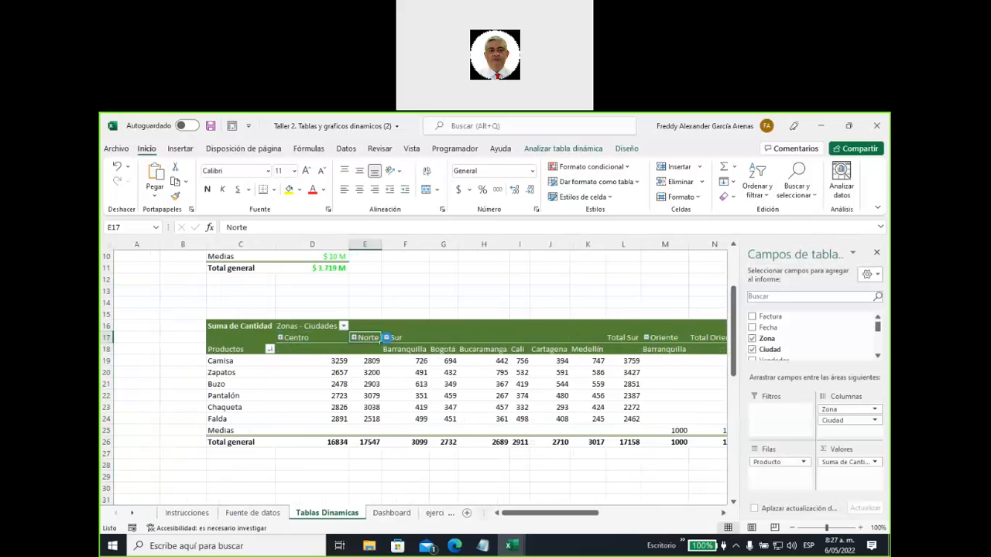
left_click(386, 338)
left_click(410, 338)
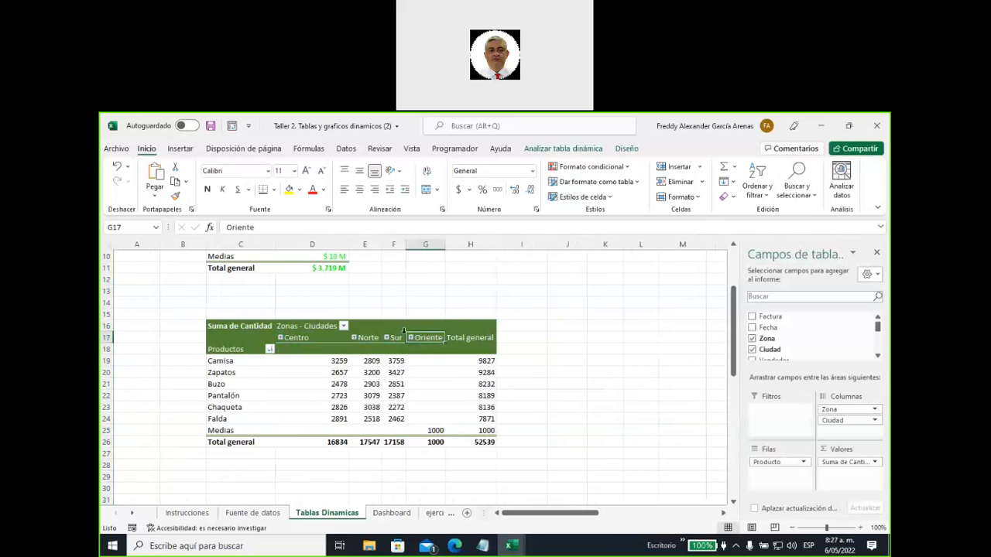
left_click(597, 367)
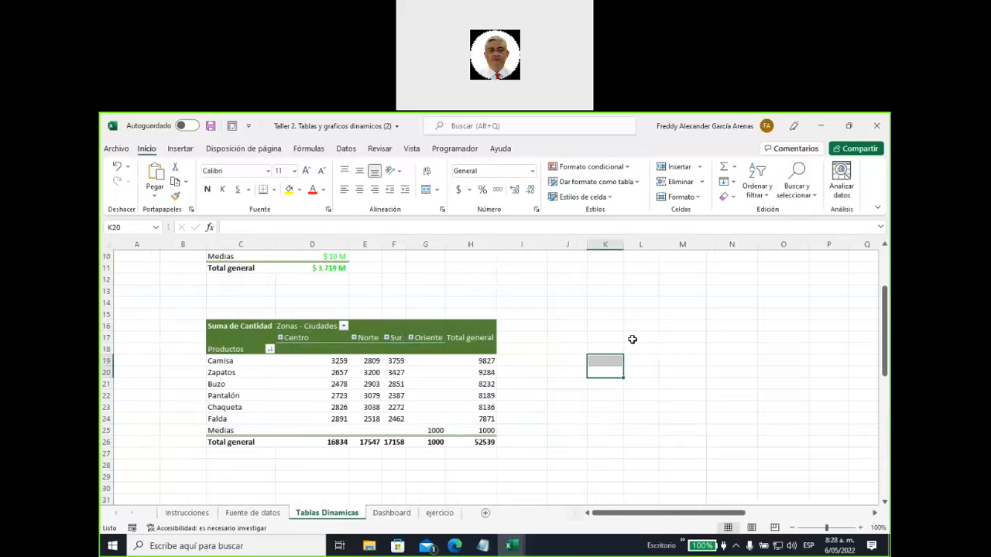
- Insert a new pivot table based on TablaVentas at cell K16 of the existing Tablas Dinamicas sheet
left_click(632, 339)
left_click(612, 325)
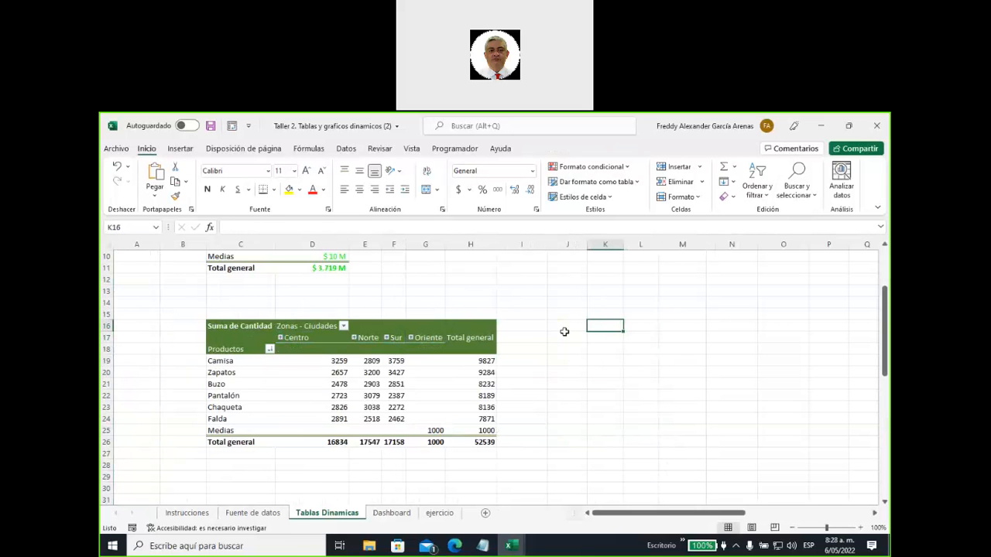
left_click(185, 150)
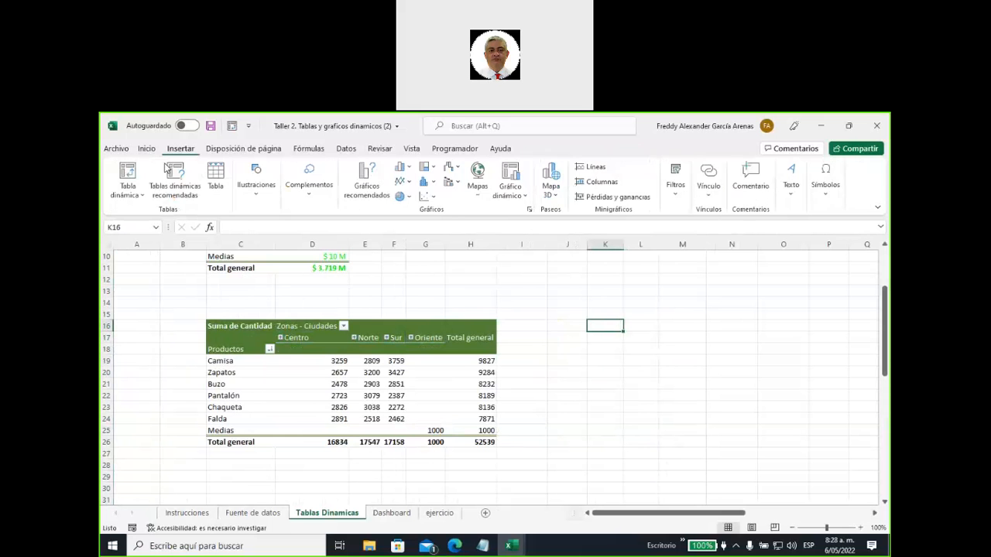
left_click(135, 188)
left_click(147, 211)
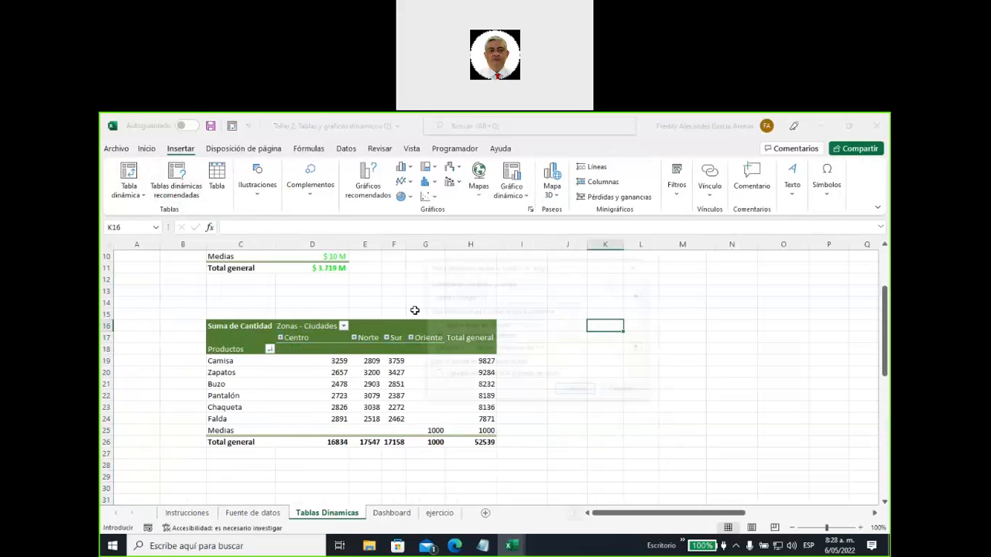
type("TablaVentas")
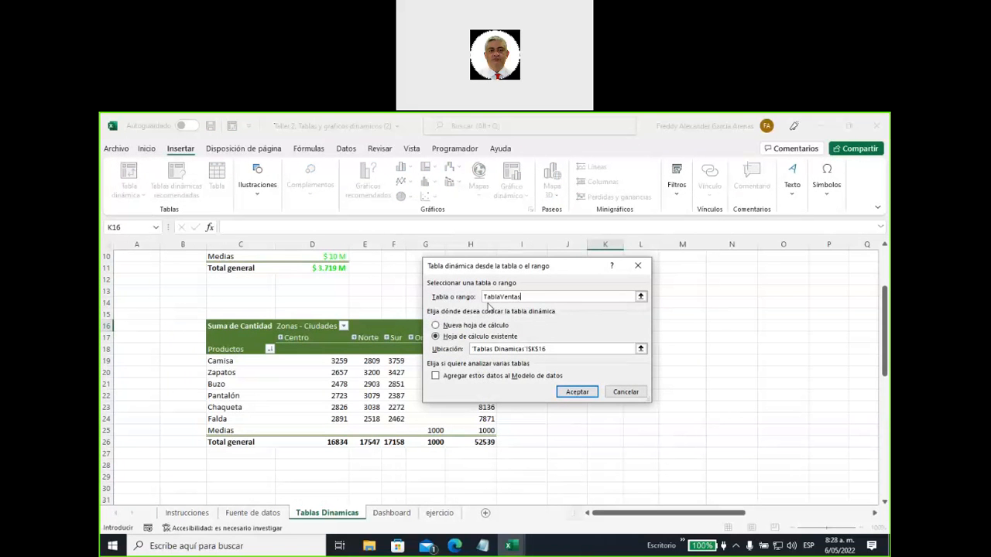
left_click(575, 392)
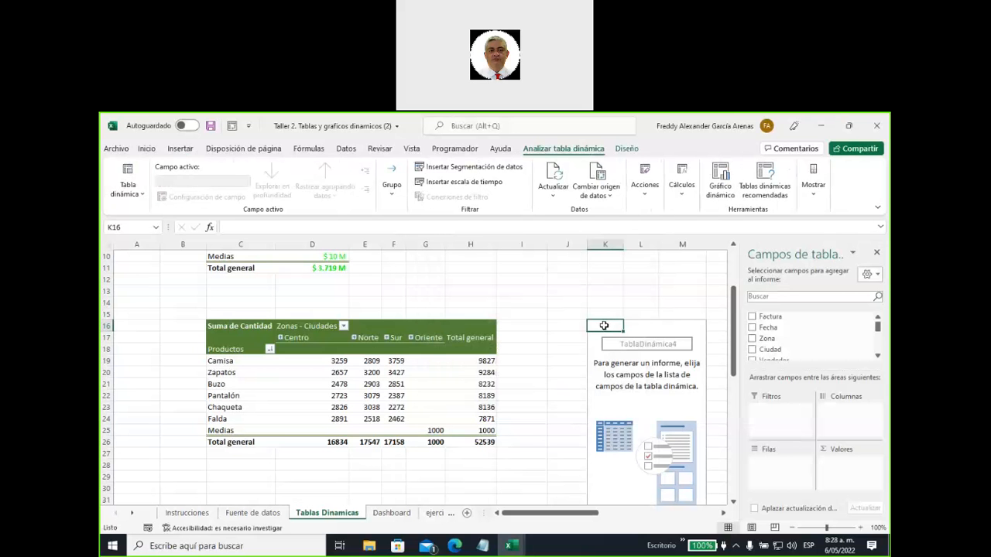
- Try to expand the Oriente and Sur zones of the quantity pivot table beside the empty pivot table, and collapse Oriente again
left_click(412, 341)
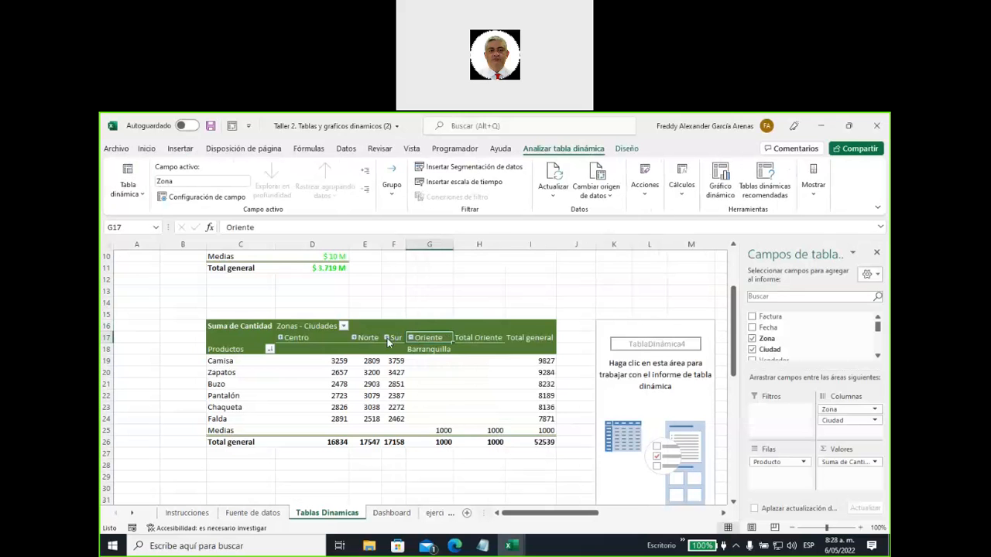
left_click(388, 338)
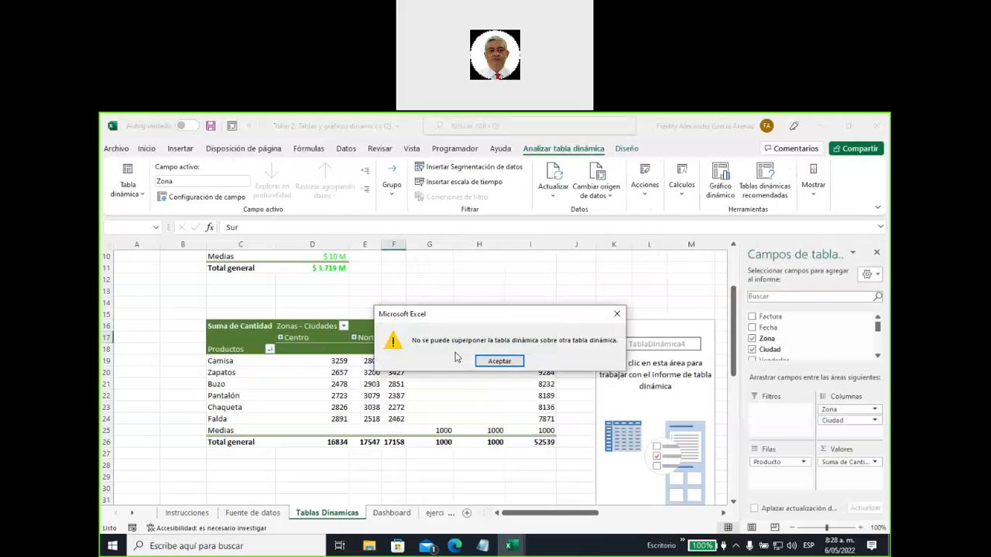
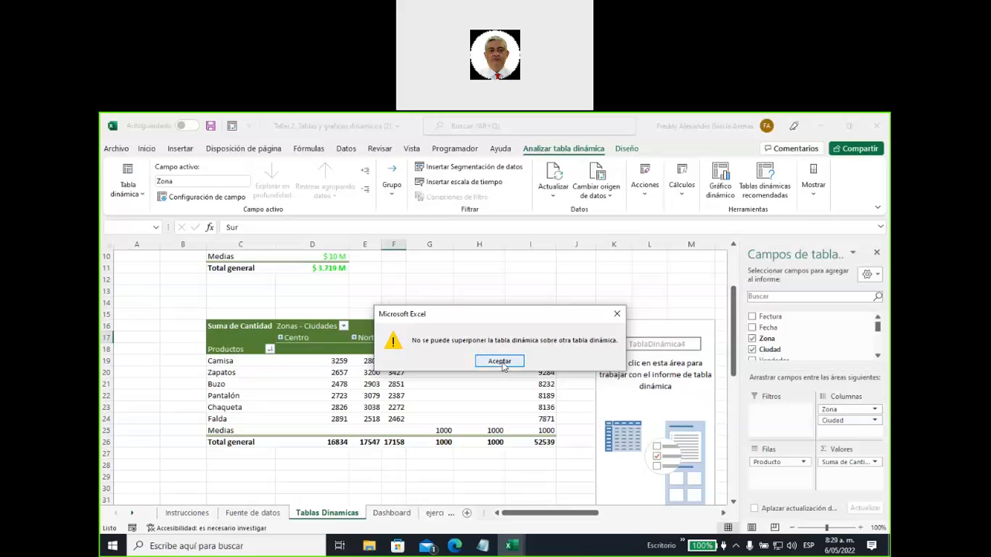
left_click(501, 366)
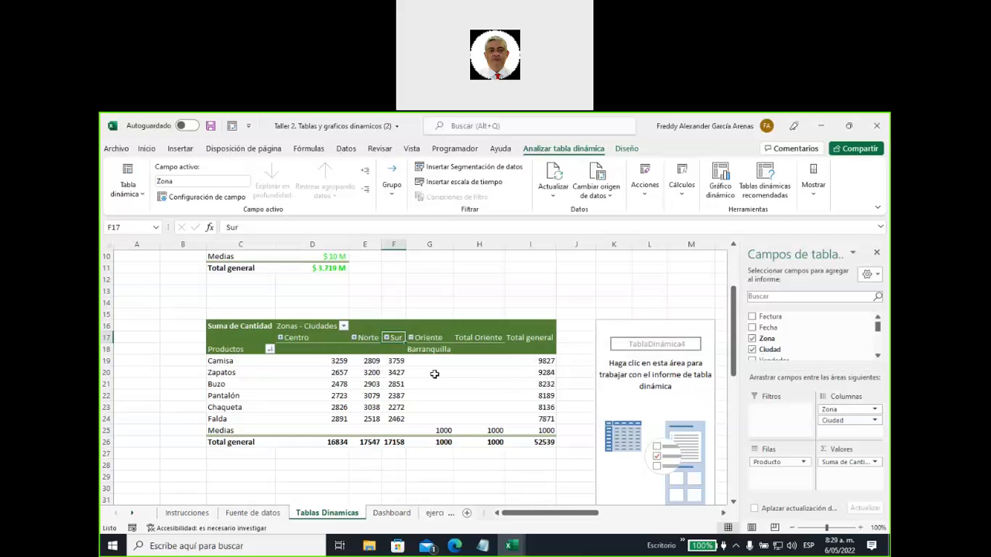
mouse_move(434, 374)
left_click(410, 338)
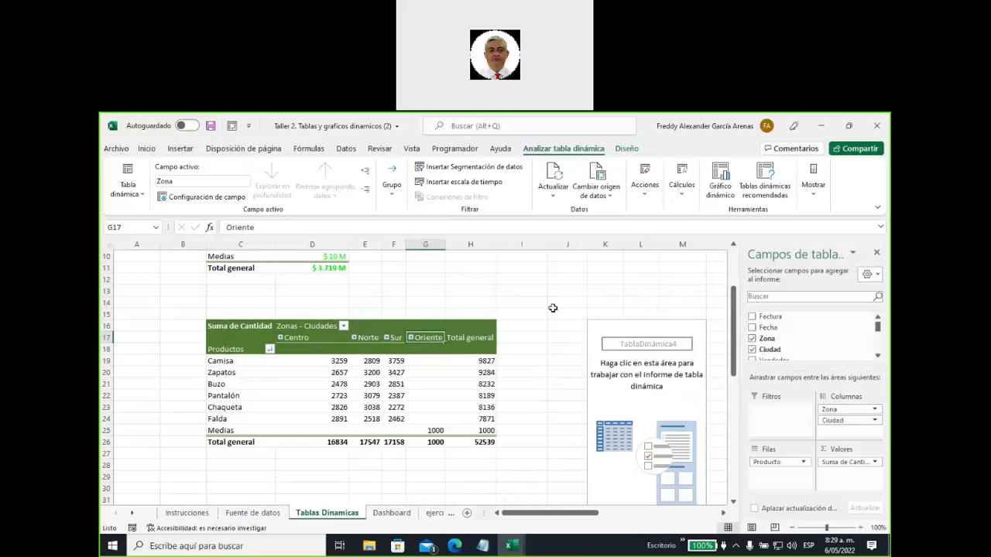
- Remove the empty pivot table at cell K16, beside the zone quantity table
left_click(606, 326)
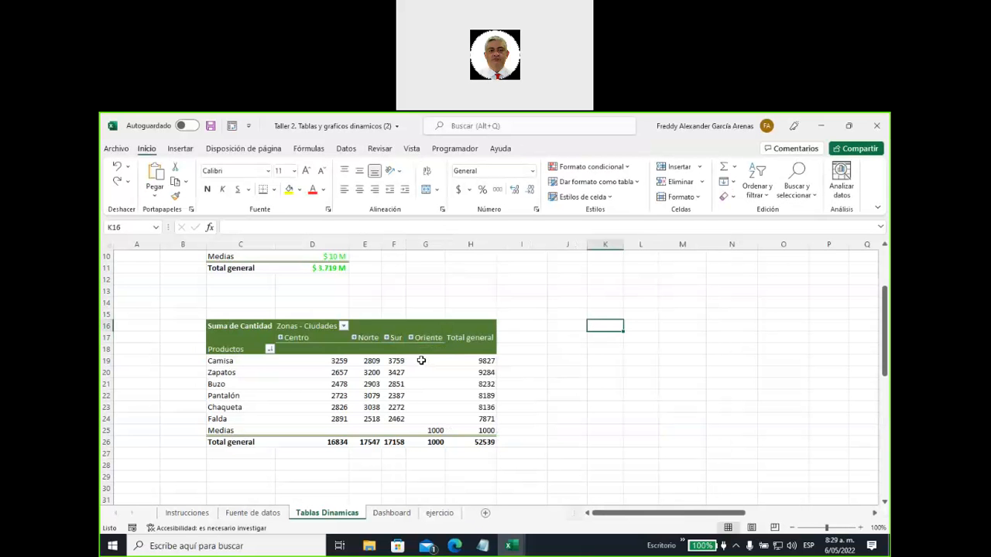
scroll(515, 374, "up", 2)
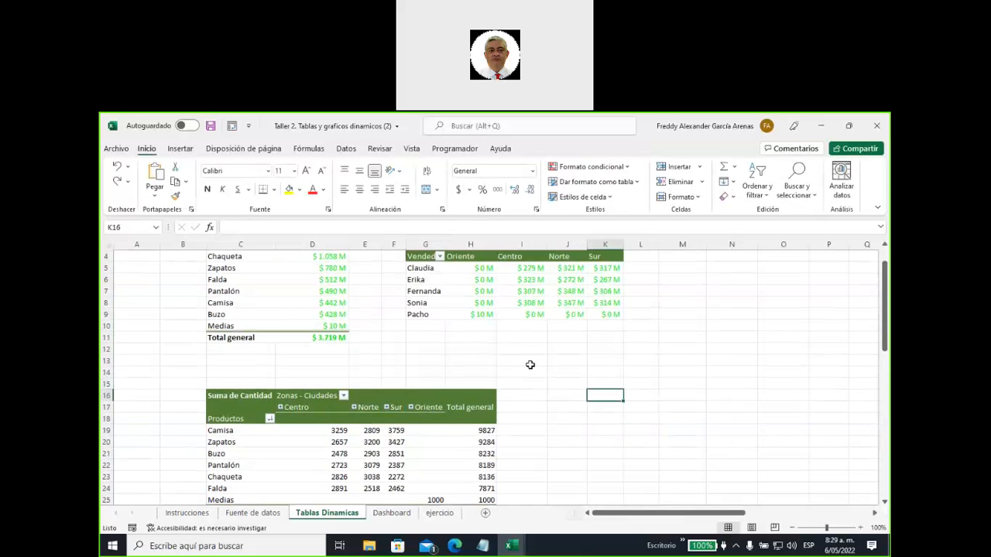
scroll(530, 365, "down", 5)
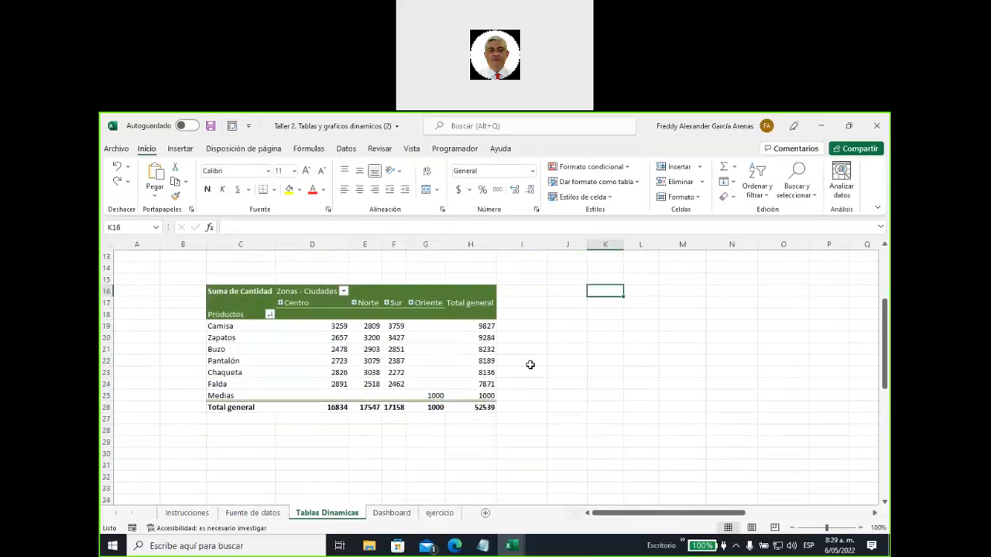
- Insert a new pivot table based on TablaVentas at cell C30 of the existing Tablas Dinamicas sheet, below the product quantity table
left_click(233, 384)
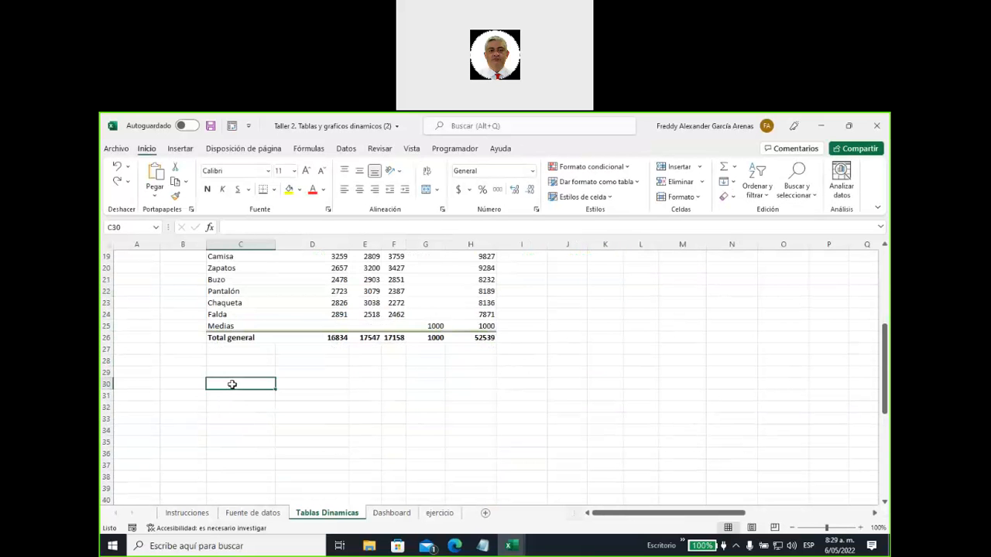
scroll(261, 384, "up", 2)
left_click_drag(227, 328, 255, 396)
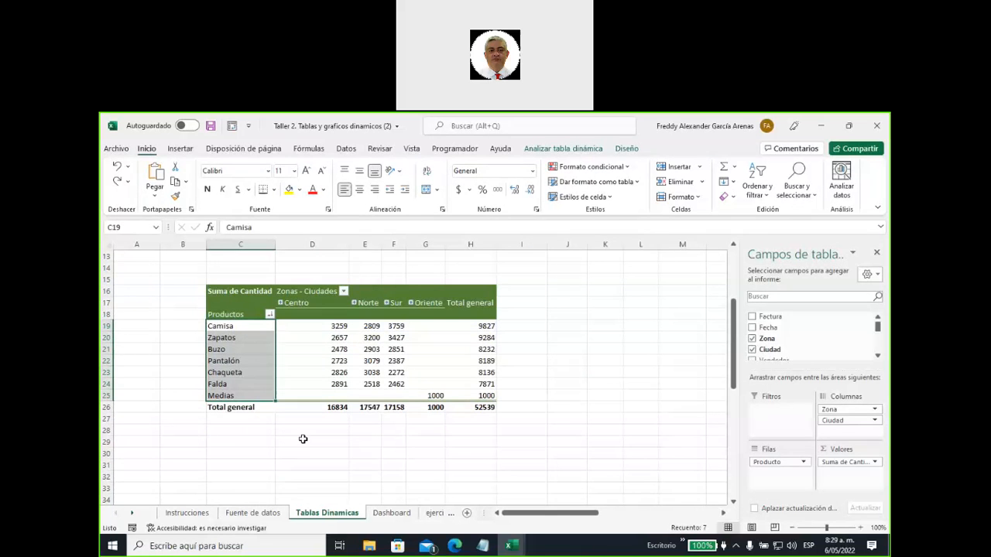
scroll(291, 422, "down", 1)
left_click(236, 418)
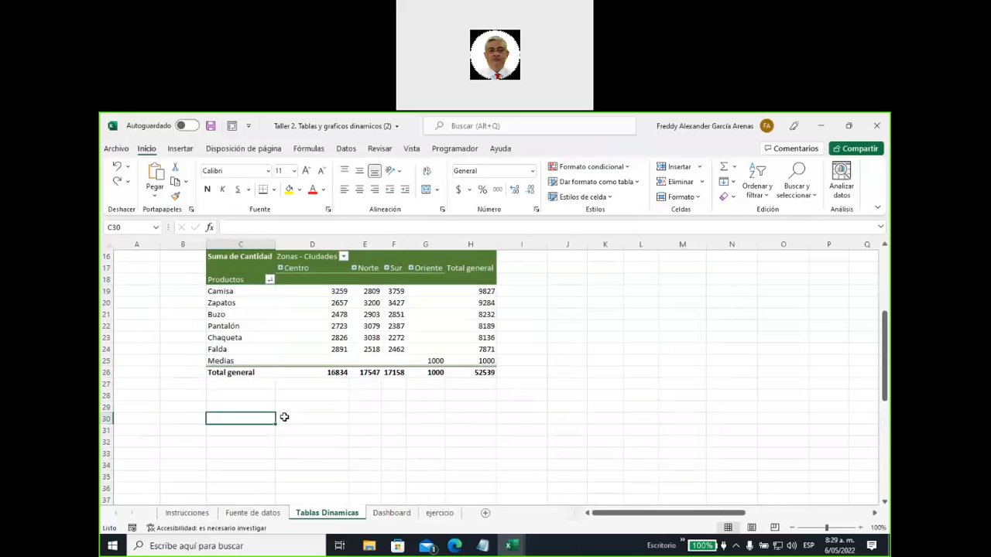
scroll(284, 417, "down", 2)
left_click(180, 149)
left_click(133, 194)
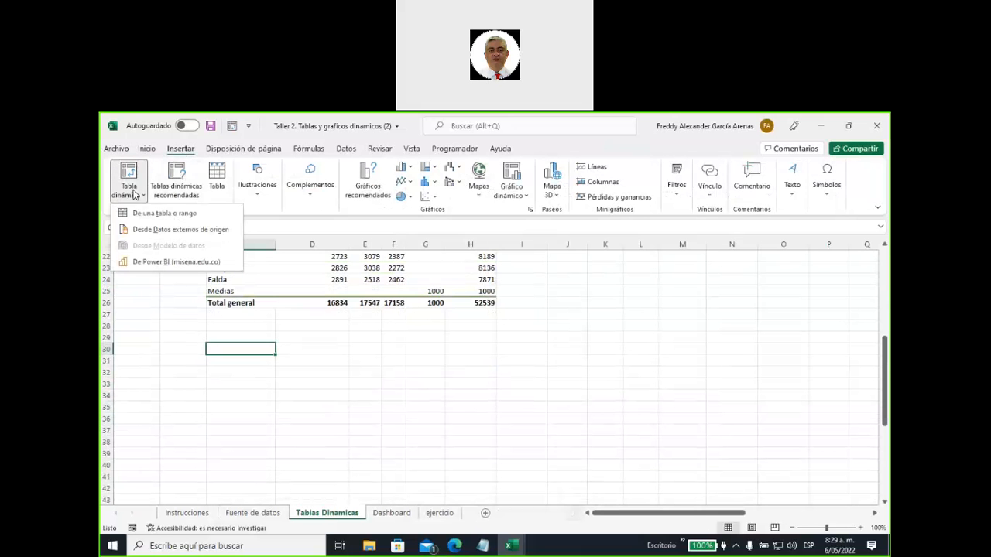
left_click(147, 213)
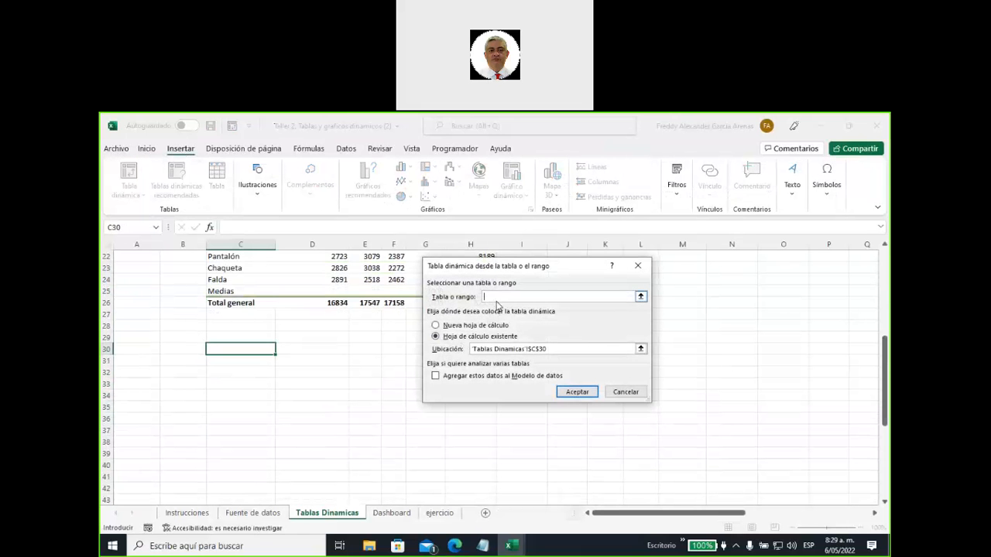
type("TablaVentas")
left_click(575, 393)
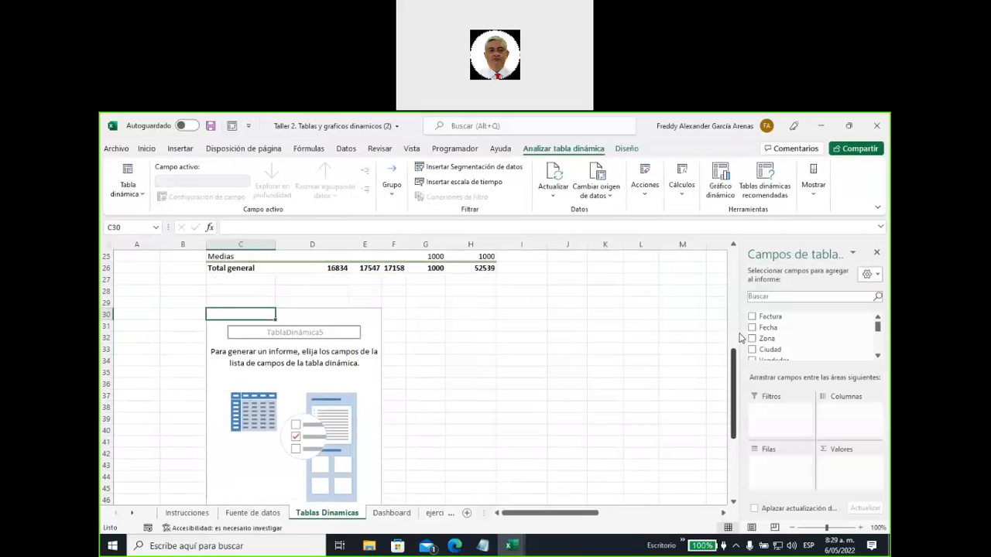
- Widen the pivot field list, set Zona as the row field and add Vendedor and Producto, in that order, as column fields
left_click_drag(740, 333, 529, 333)
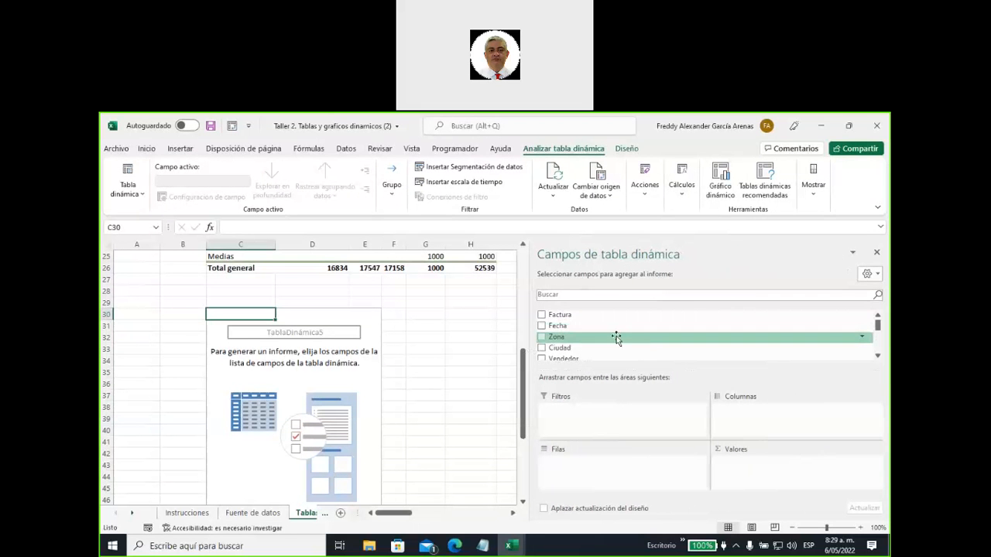
scroll(614, 338, "down", 1)
scroll(614, 338, "down", 1)
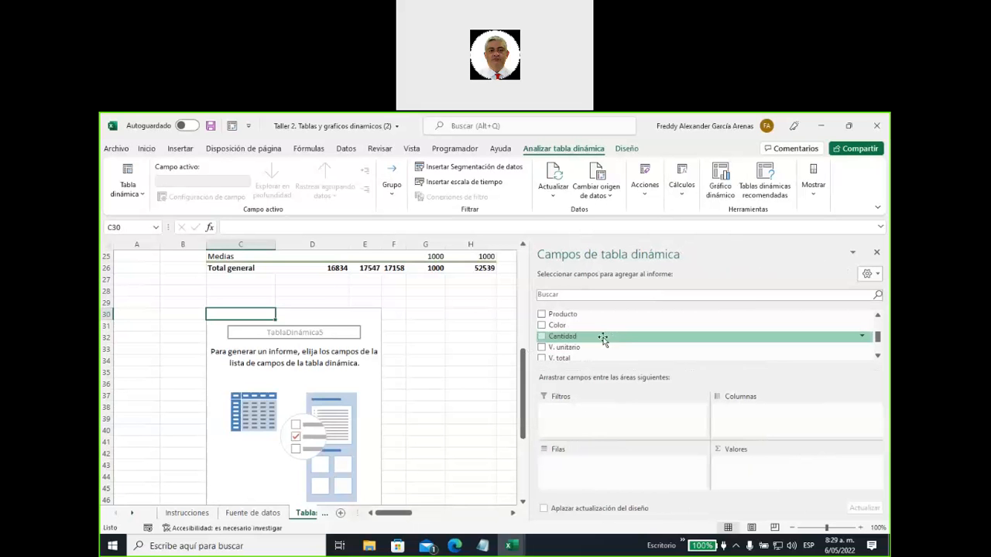
scroll(613, 340, "up", 2)
scroll(454, 347, "up", 2)
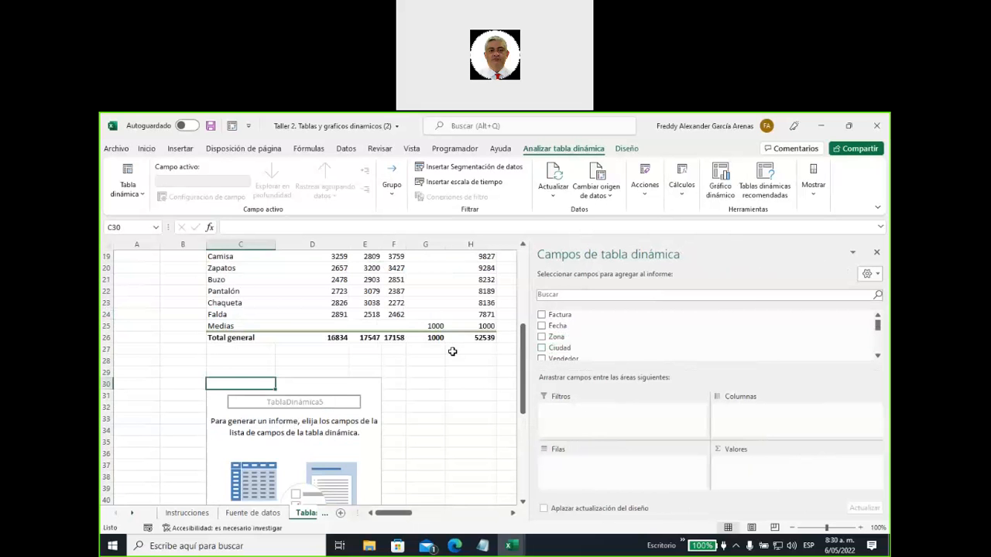
scroll(449, 348, "up", 1)
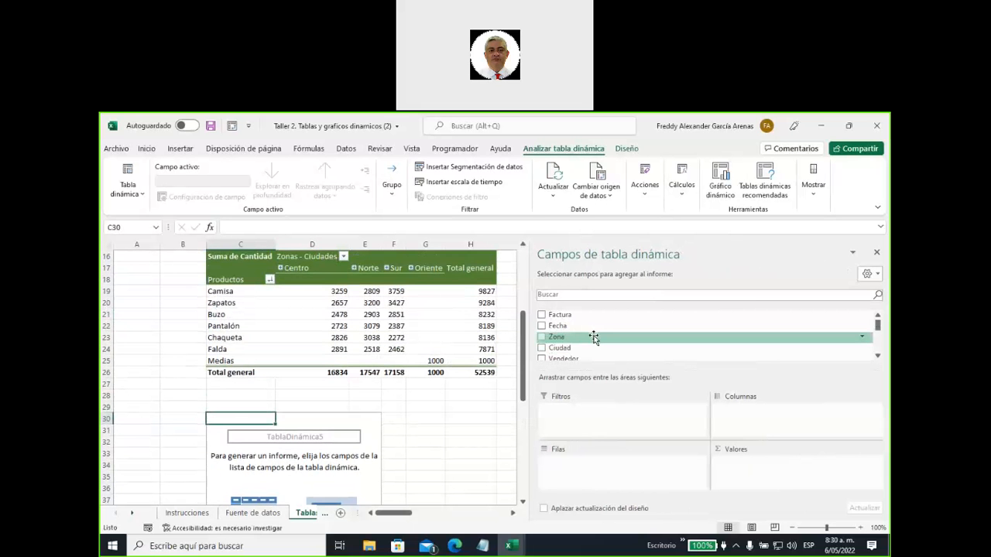
left_click_drag(555, 337, 554, 463)
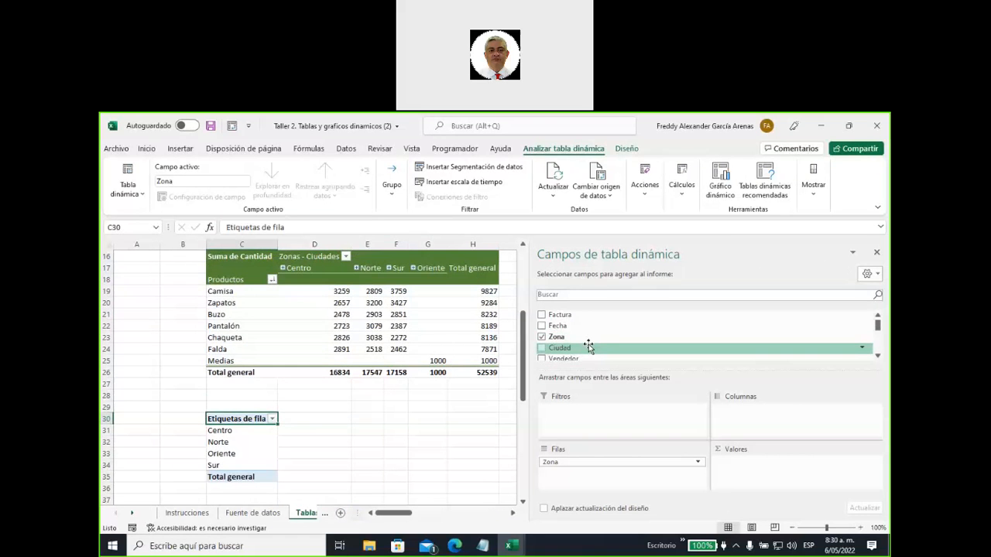
scroll(588, 345, "down", 1)
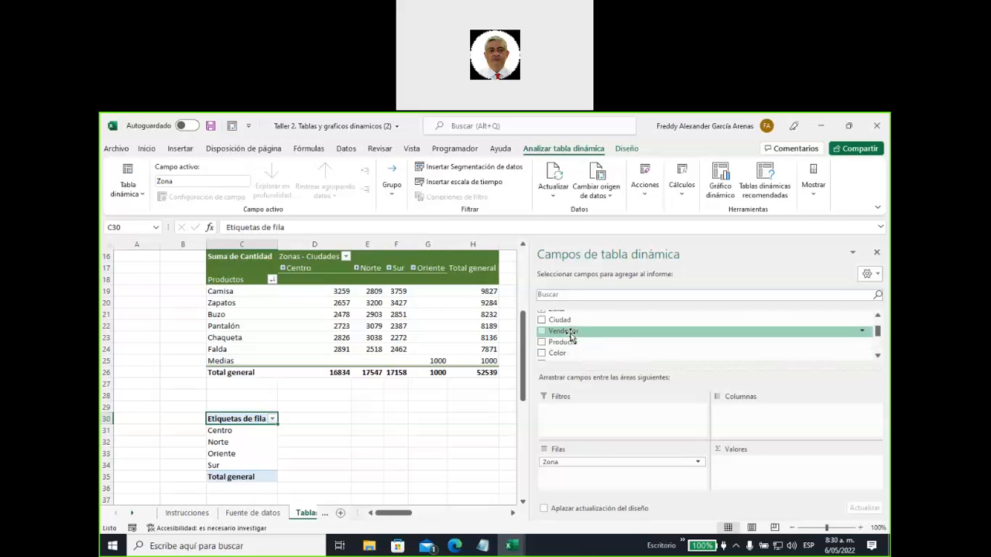
left_click_drag(570, 335, 739, 416)
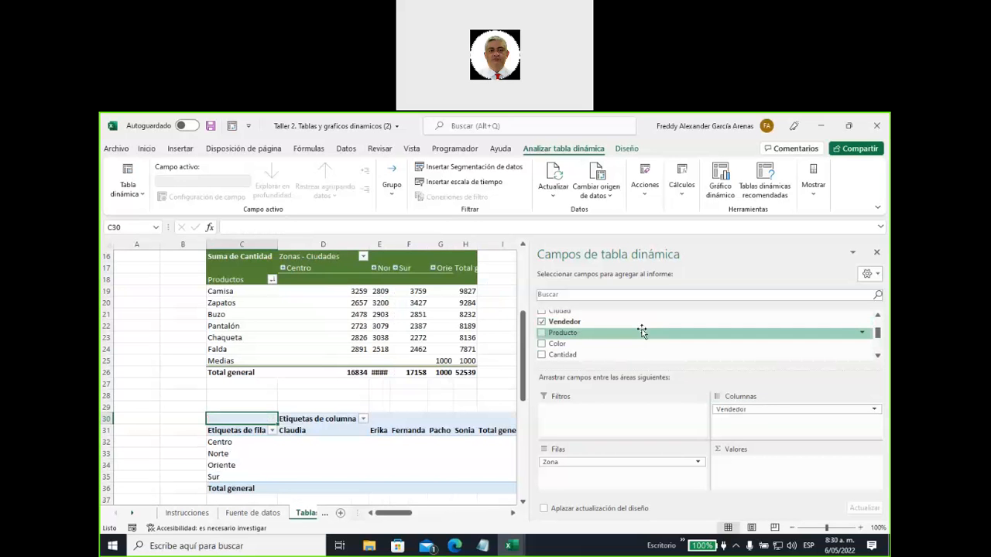
left_click_drag(572, 334, 732, 425)
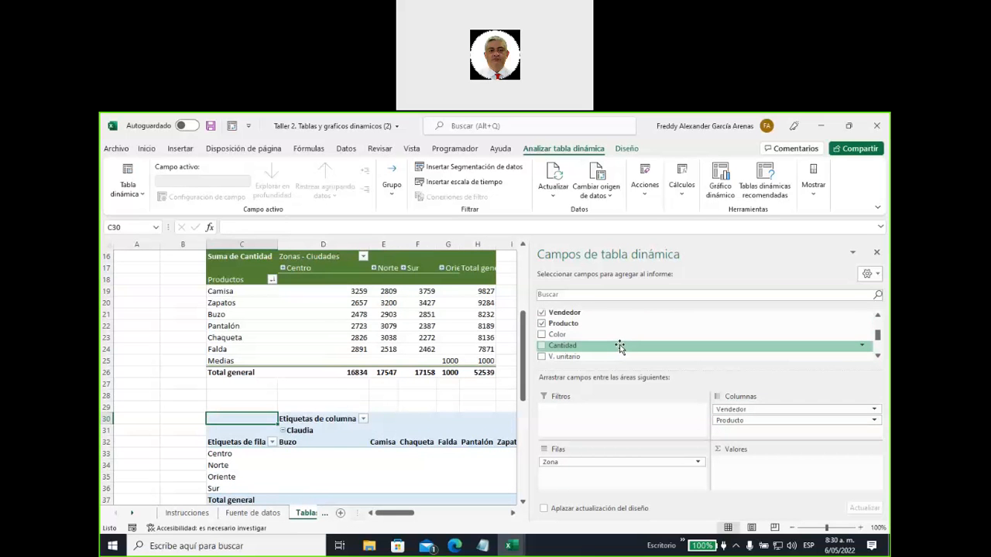
- Add Año as the report filter and Cantidad as the summed value of the new pivot table
scroll(619, 346, "up", 1)
scroll(620, 346, "up", 1)
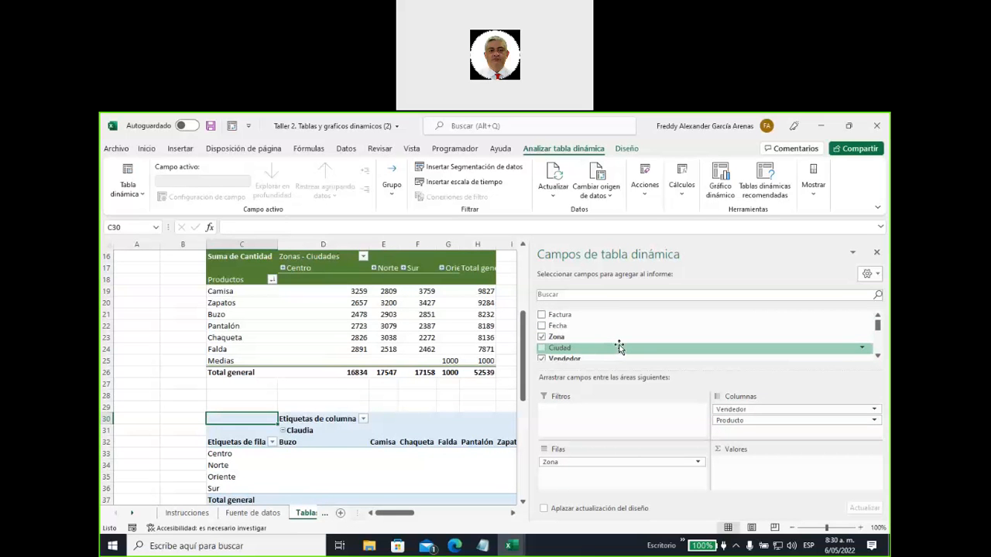
scroll(619, 346, "down", 3)
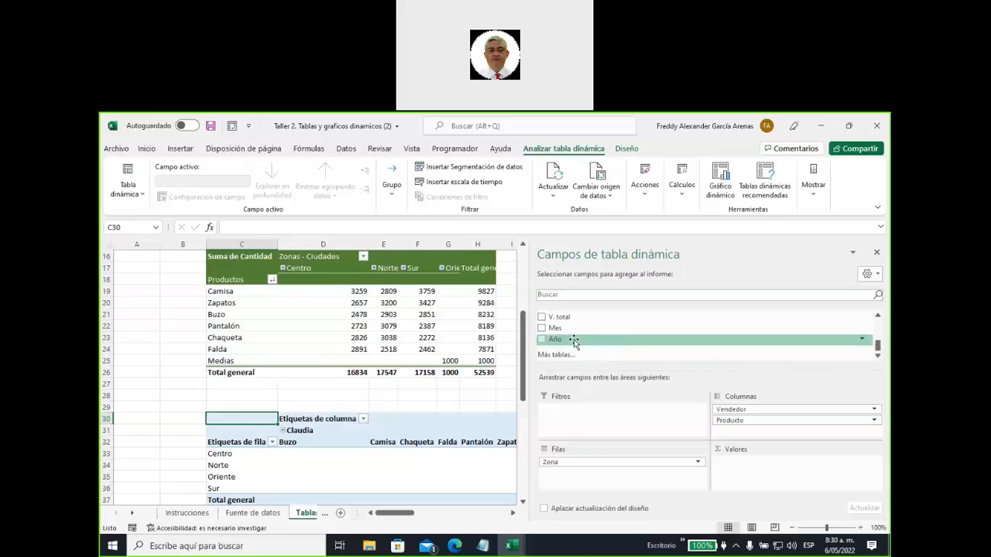
left_click_drag(555, 343, 561, 417)
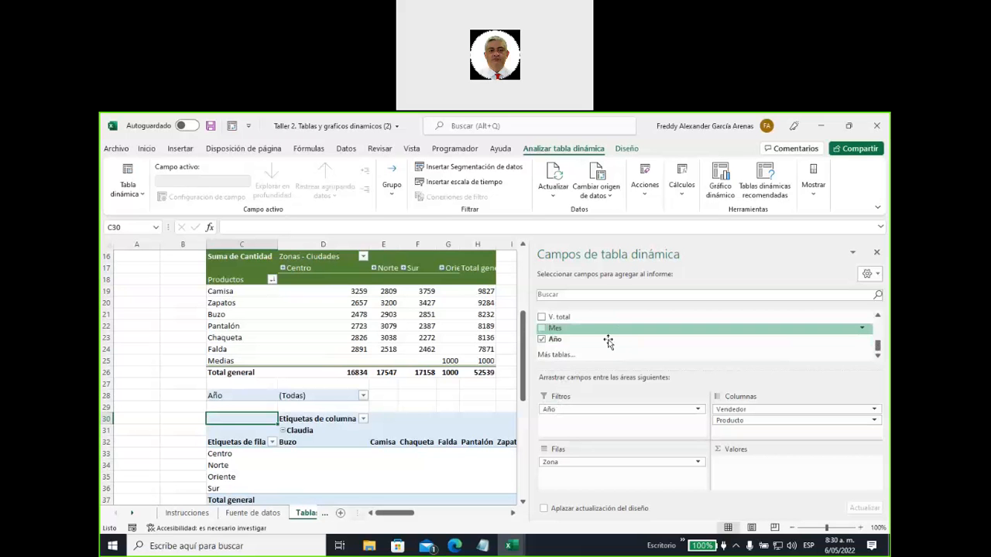
scroll(588, 340, "up", 3)
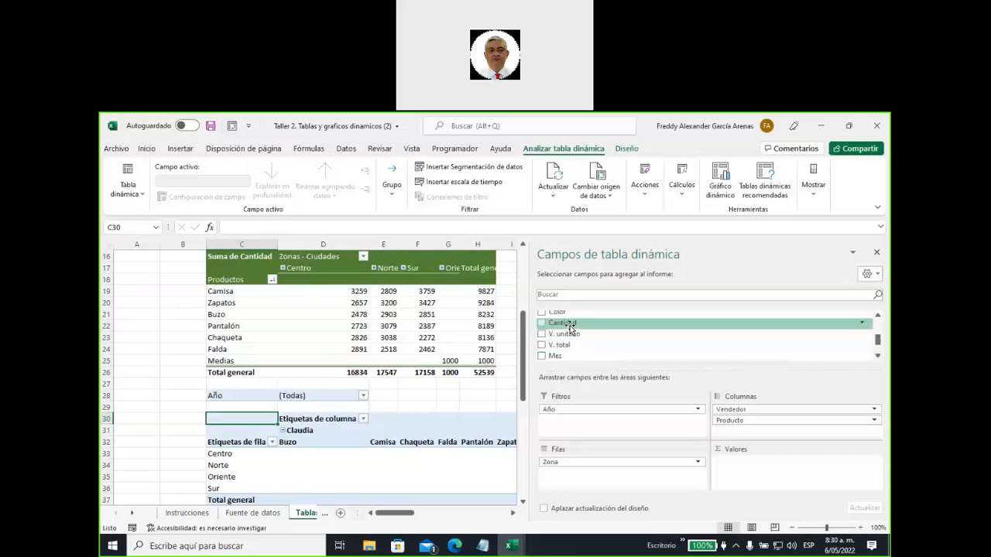
left_click_drag(570, 327, 744, 474)
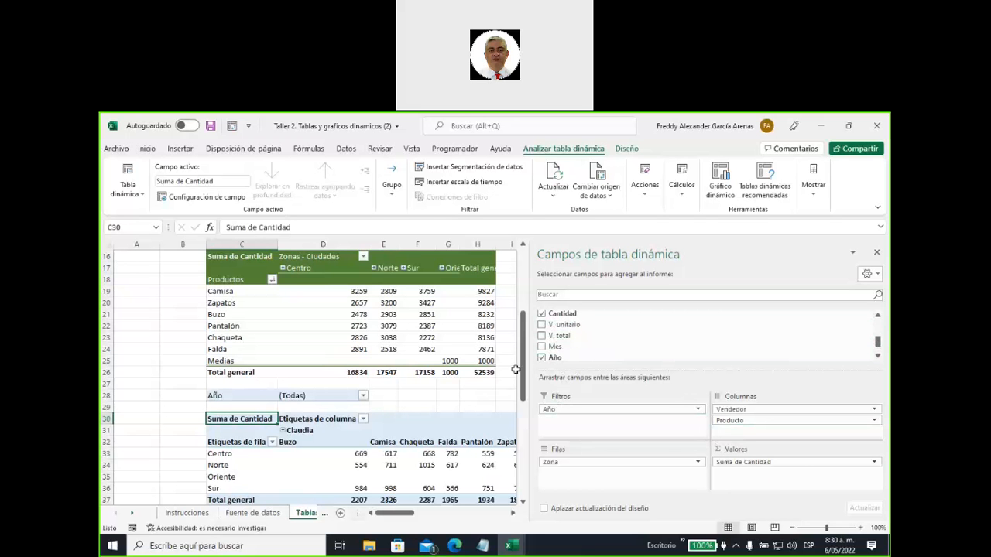
- Narrow the pivot field list and examine the zone rows and the product columns under each seller in the new pivot table
left_click_drag(526, 365, 718, 364)
left_click(592, 361)
scroll(559, 378, "down", 2)
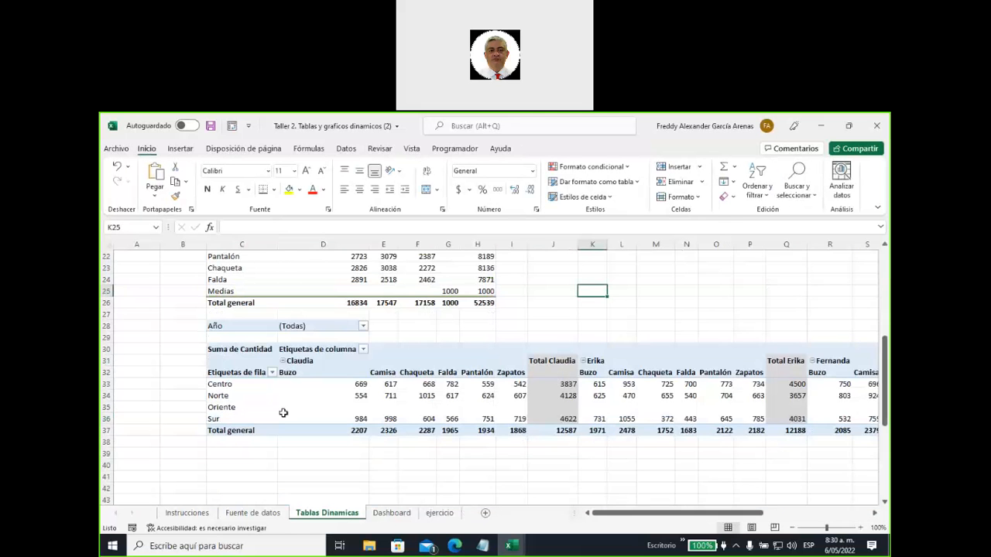
left_click(229, 374)
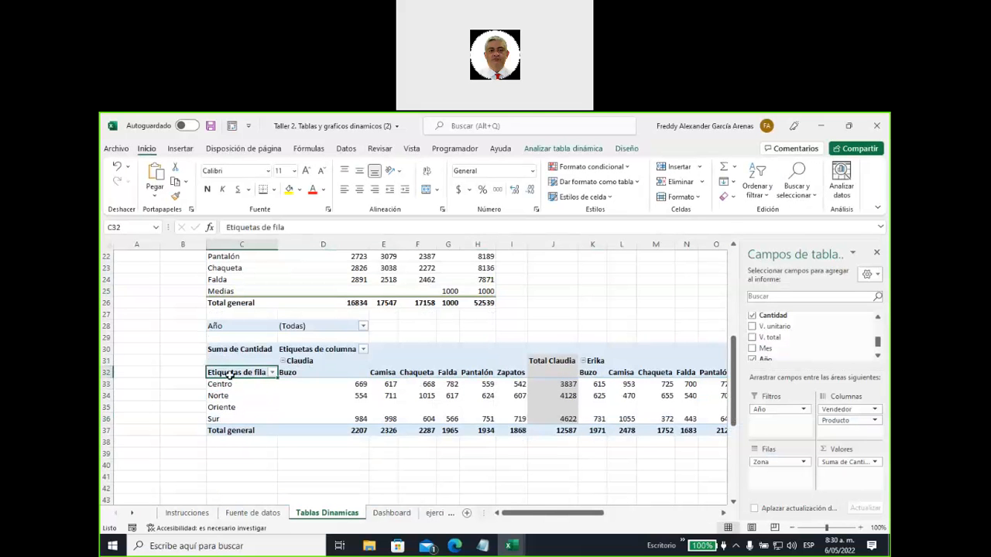
left_click(301, 361)
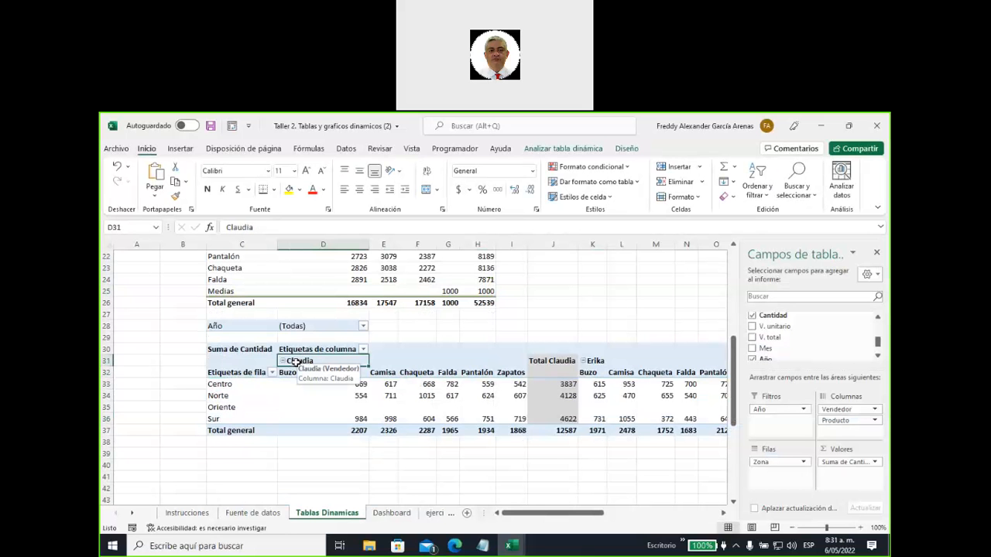
left_click(291, 373)
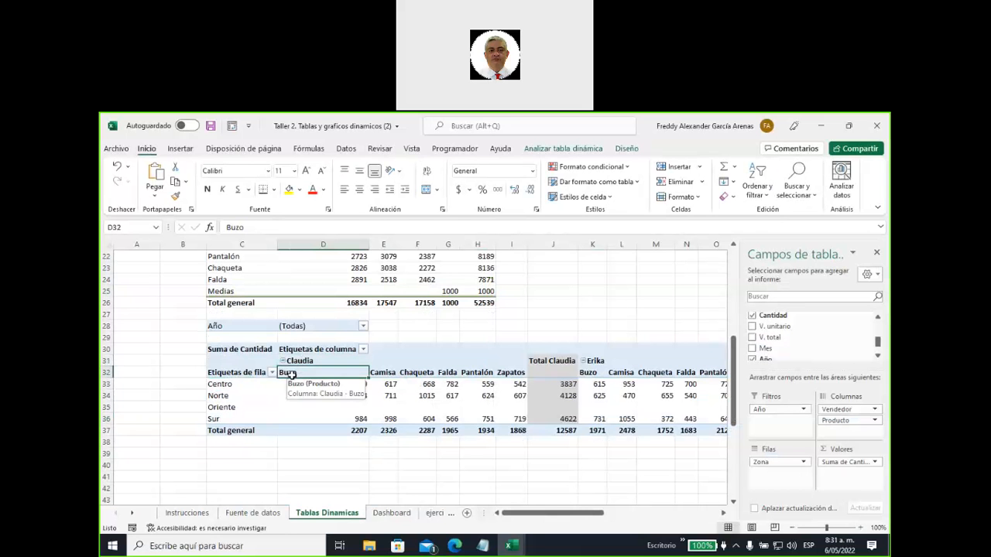
mouse_move(305, 399)
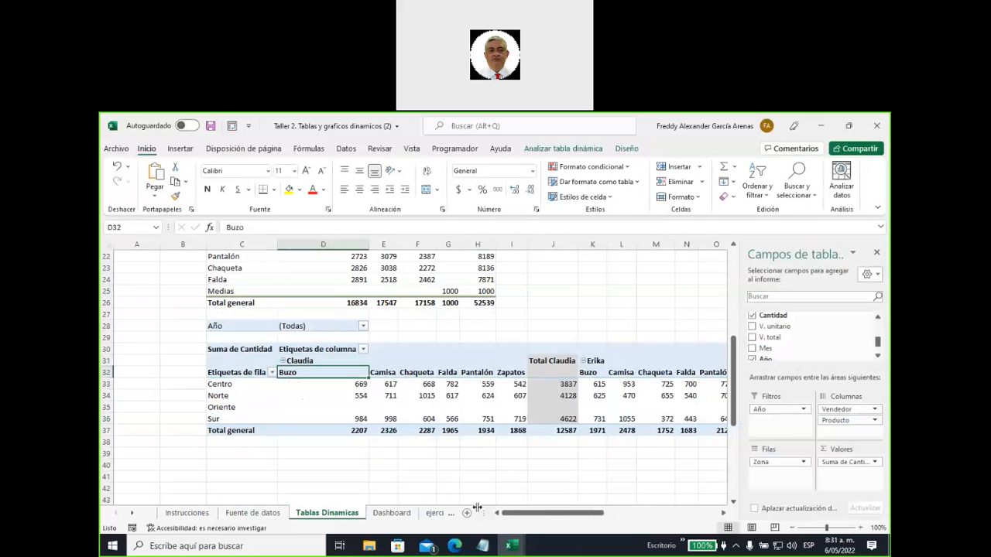
left_click_drag(513, 518, 532, 518)
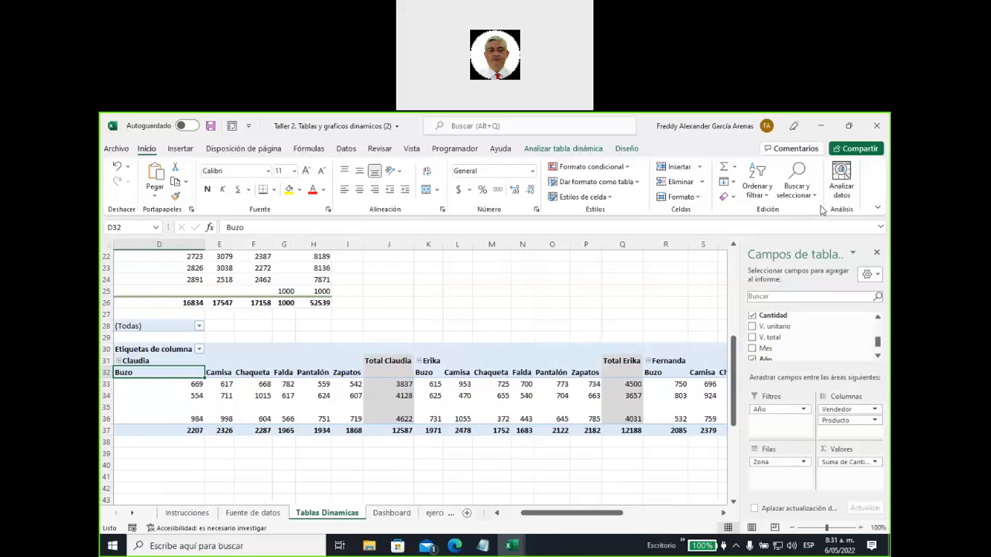
- Swap the pivot fields so Vendedor supplies the rows and Zona heads the columns above Producto
left_click(833, 414)
mouse_move(851, 408)
left_mouse_down()
mouse_move(770, 484)
mouse_move(833, 410)
left_mouse_up()
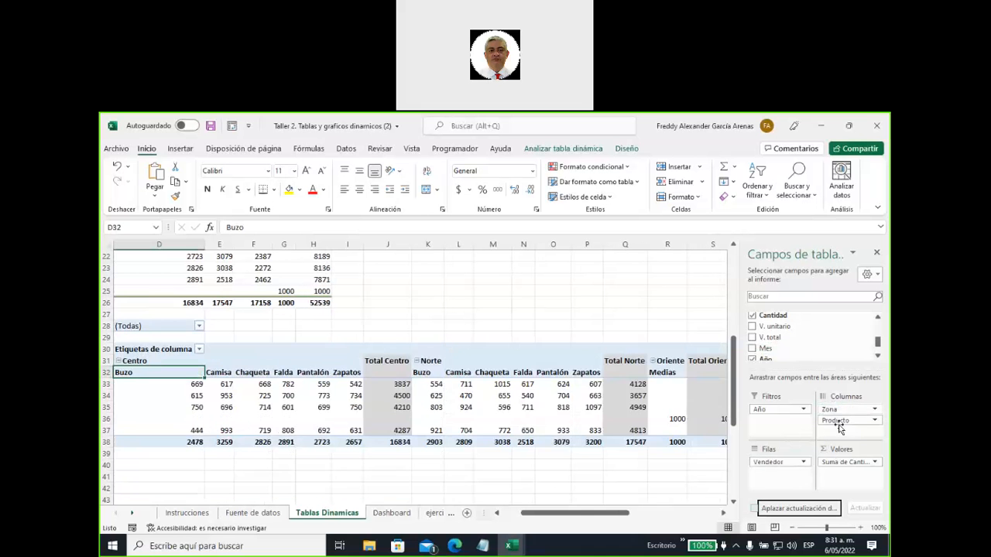
mouse_move(560, 516)
left_mouse_down()
mouse_move(503, 514)
mouse_move(543, 511)
left_mouse_up()
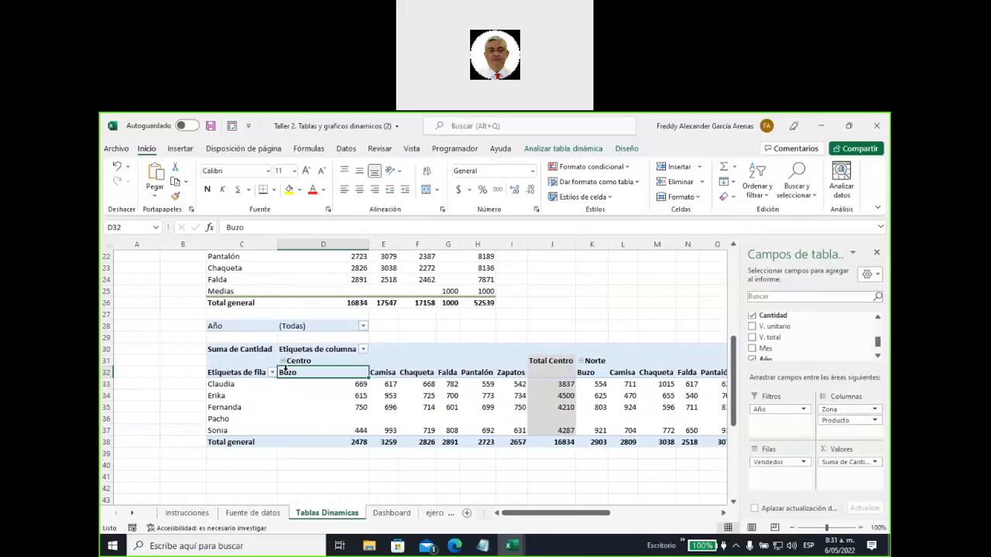
- Rename the new pivot table's column header as "Zonas - Productos" and its row header as "Vendedores"
mouse_move(524, 510)
left_mouse_down()
mouse_move(606, 510)
mouse_move(524, 512)
left_mouse_up()
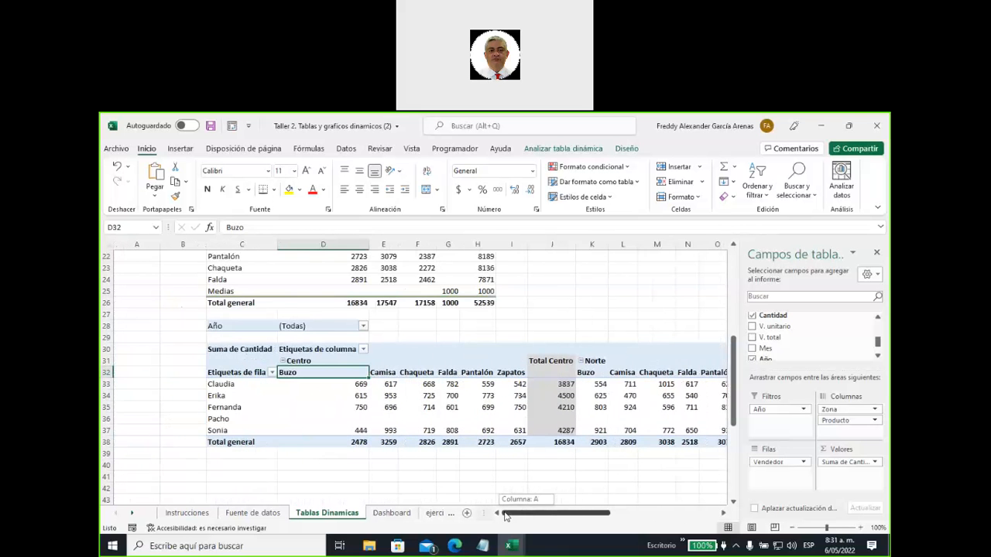
left_click(301, 350)
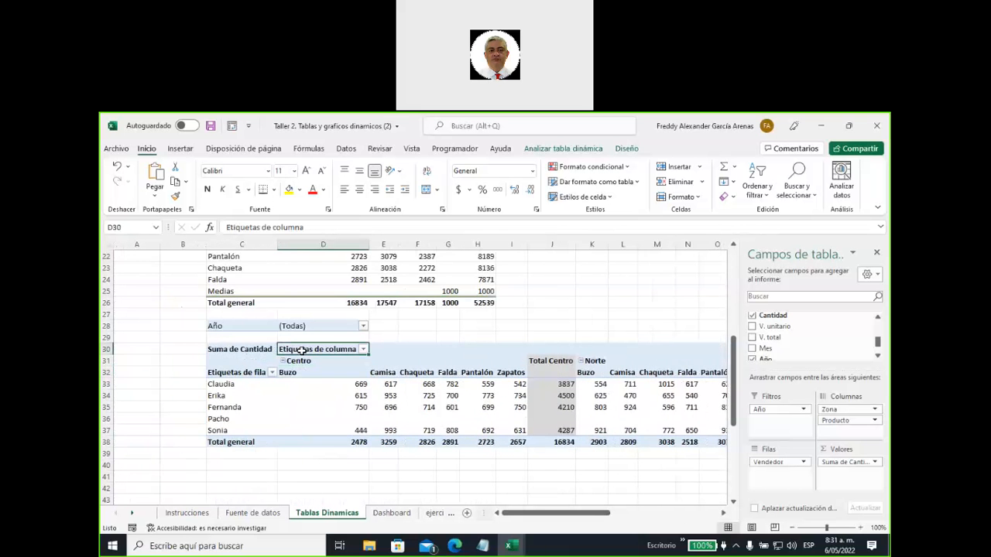
left_click_drag(309, 228, 221, 230)
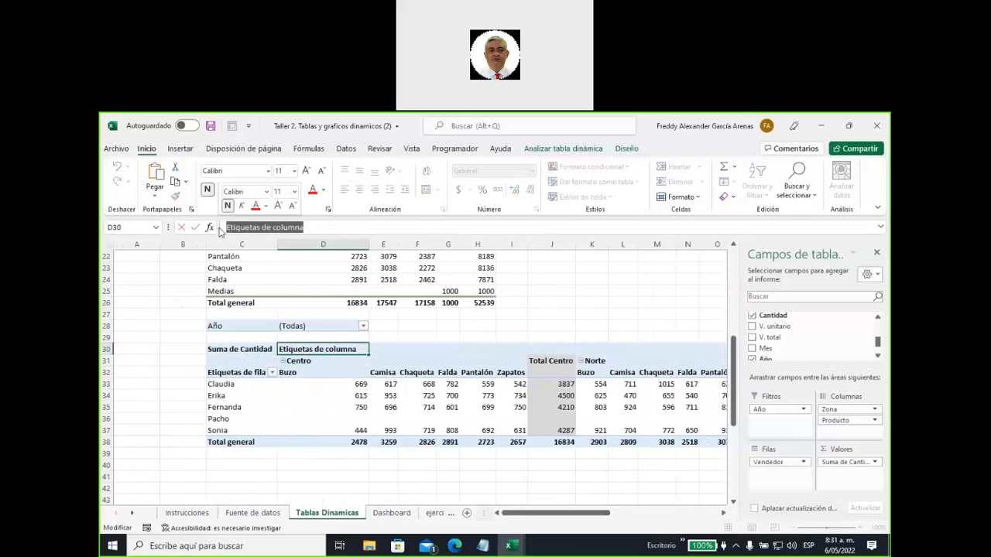
type("Zonas -")
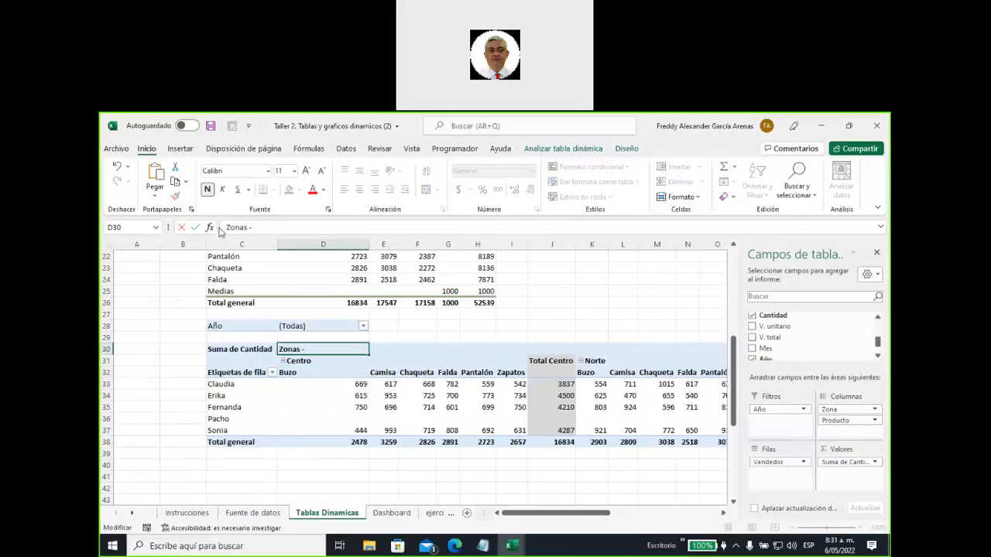
type(" Product ")
type("s")
left_click(250, 370)
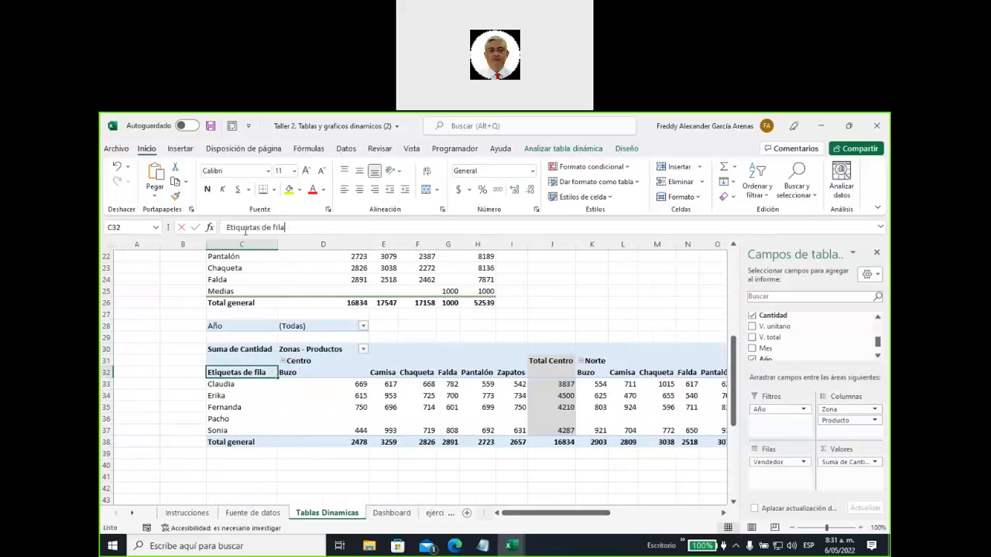
type("Vendedores")
- Apply the green style from the first row of the Medio group to the Vendedores pivot table
left_click(347, 406)
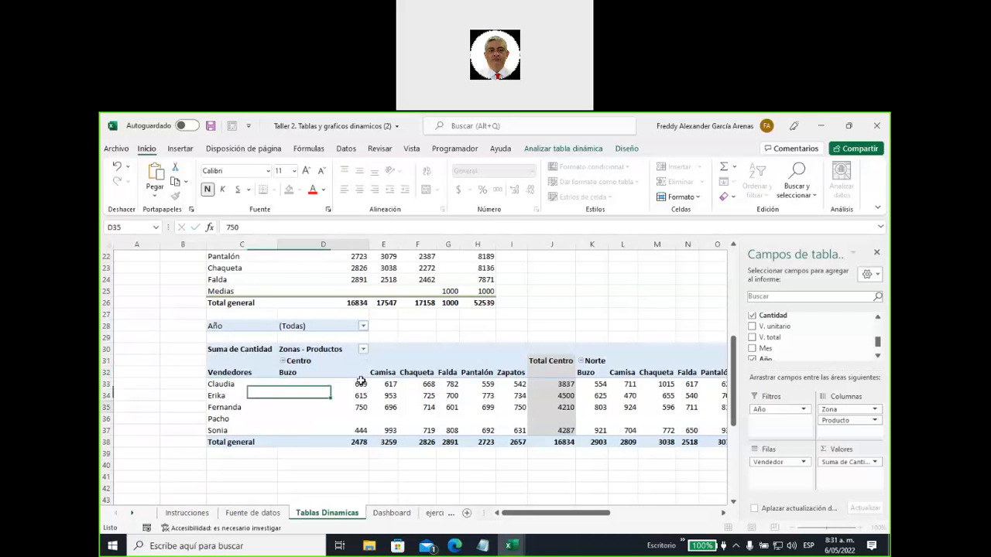
left_click(626, 149)
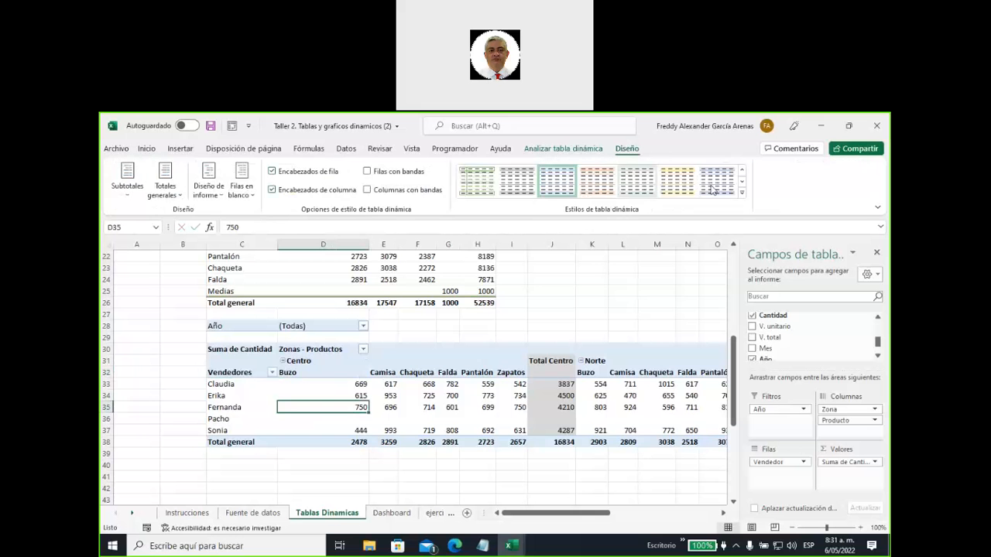
left_click(741, 192)
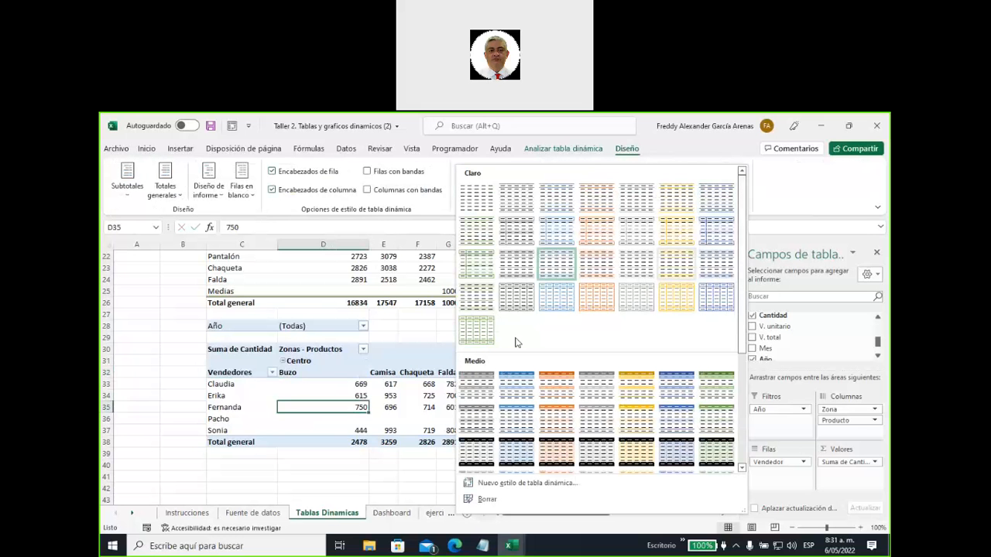
left_click(712, 385)
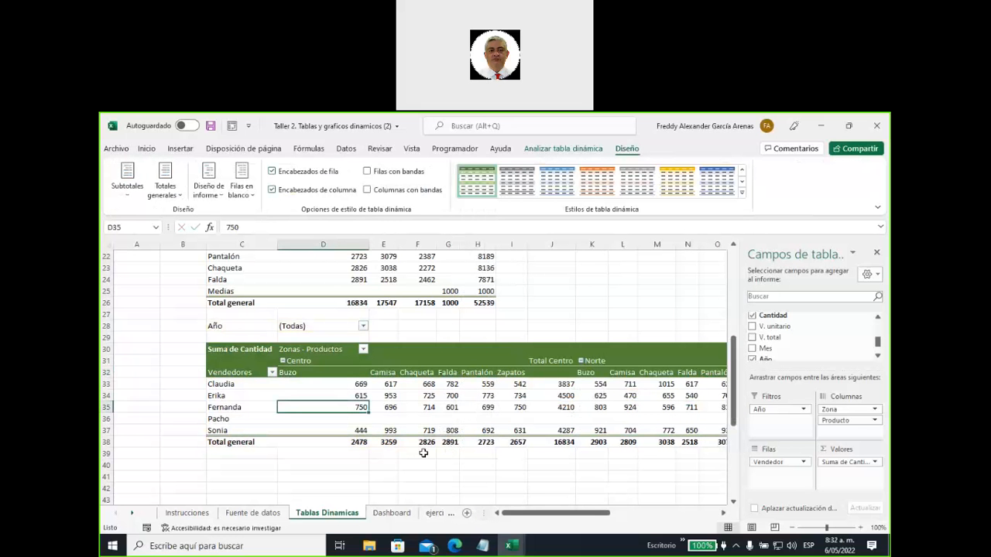
- Collapse the Centro, Norte, Oriente and Sur zones in the Vendedores pivot table so their product columns are hidden
left_click(282, 362)
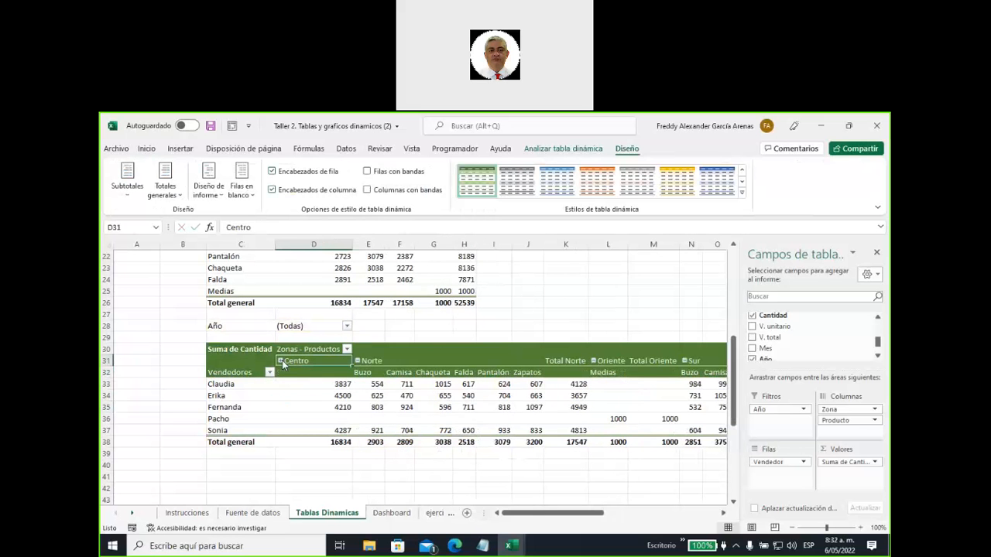
left_click(358, 361)
left_click(390, 362)
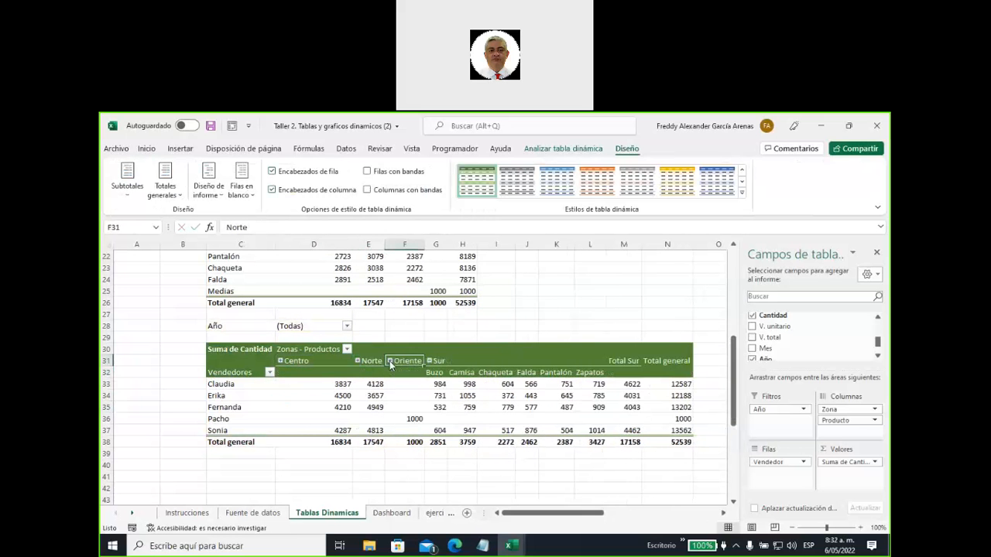
left_click(430, 361)
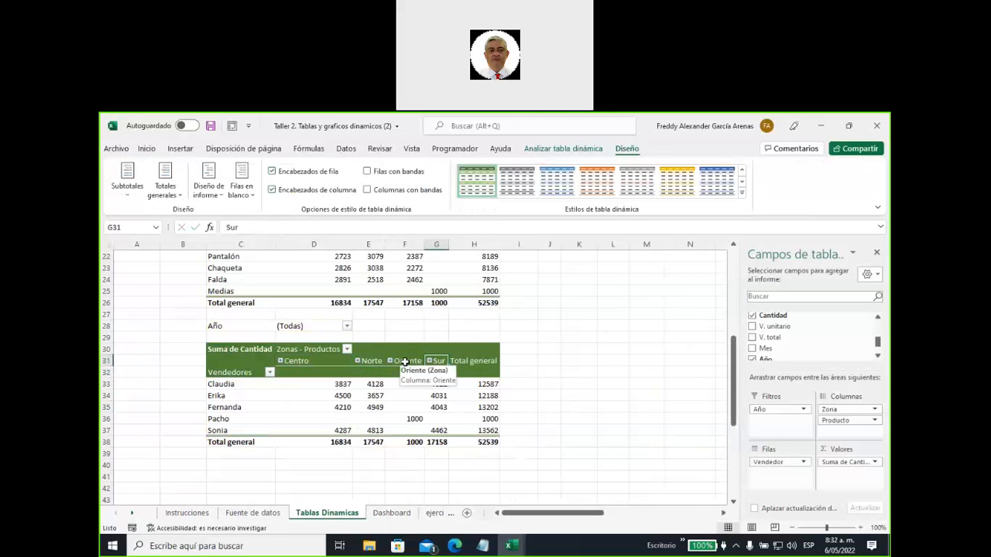
- Sort the sellers in the Vendedores pivot table by Total general from largest to smallest
left_click_drag(482, 385, 480, 442)
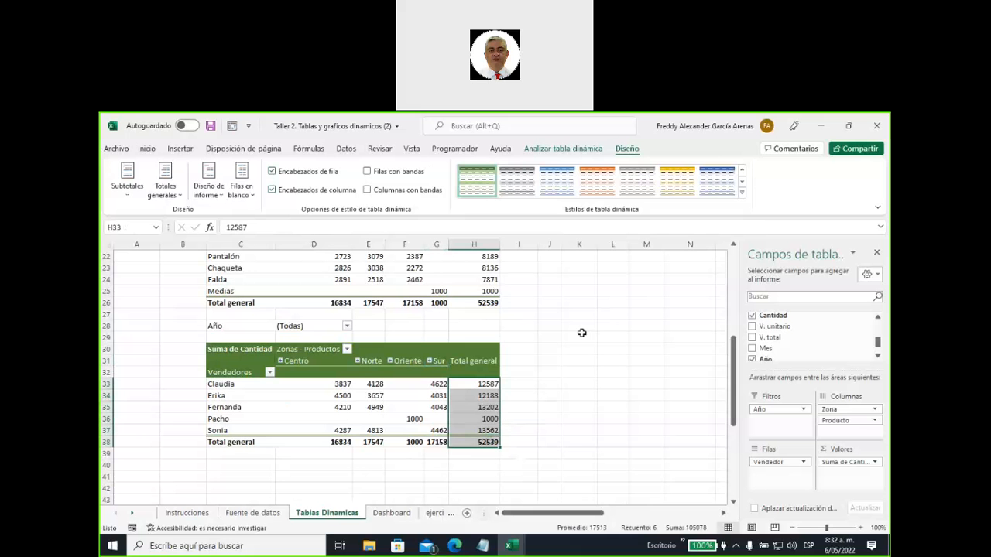
left_click(146, 148)
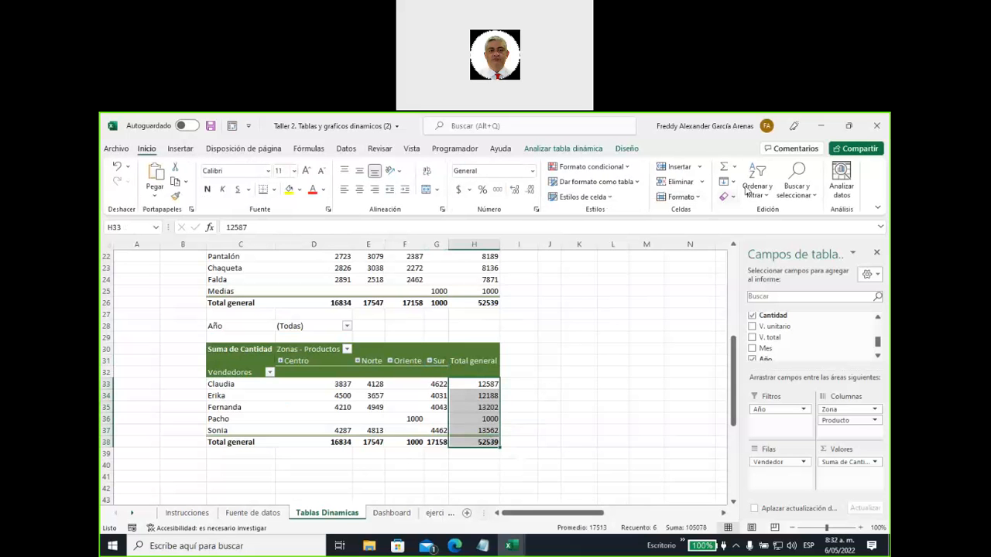
left_click(757, 191)
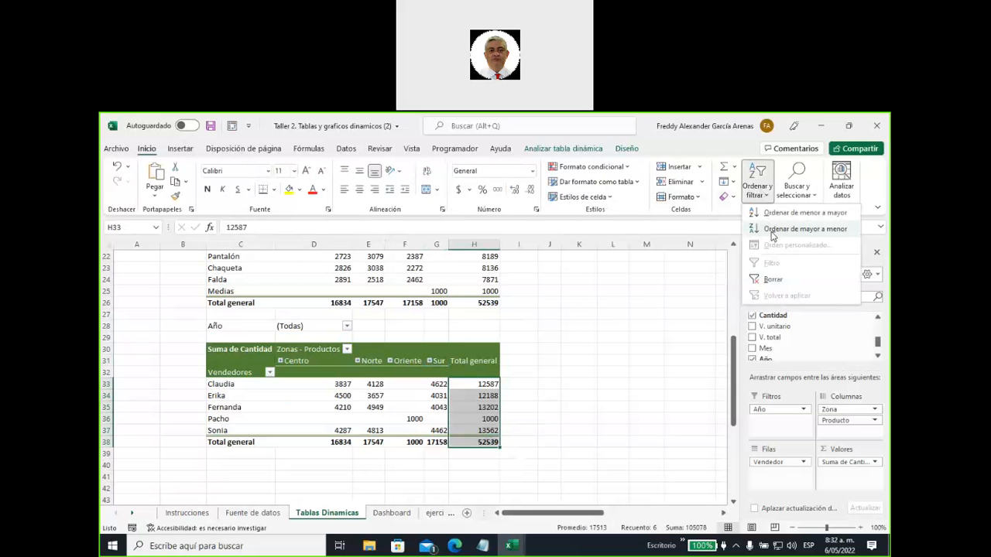
left_click(774, 229)
left_click(573, 395)
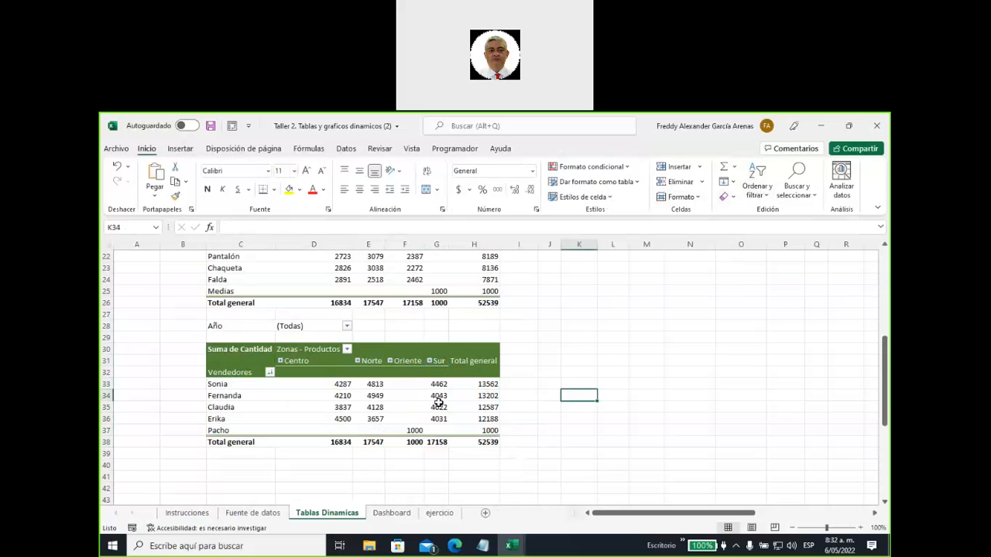
- Move the Oriente column after Sur in the Vendedores pivot table
left_click(405, 362)
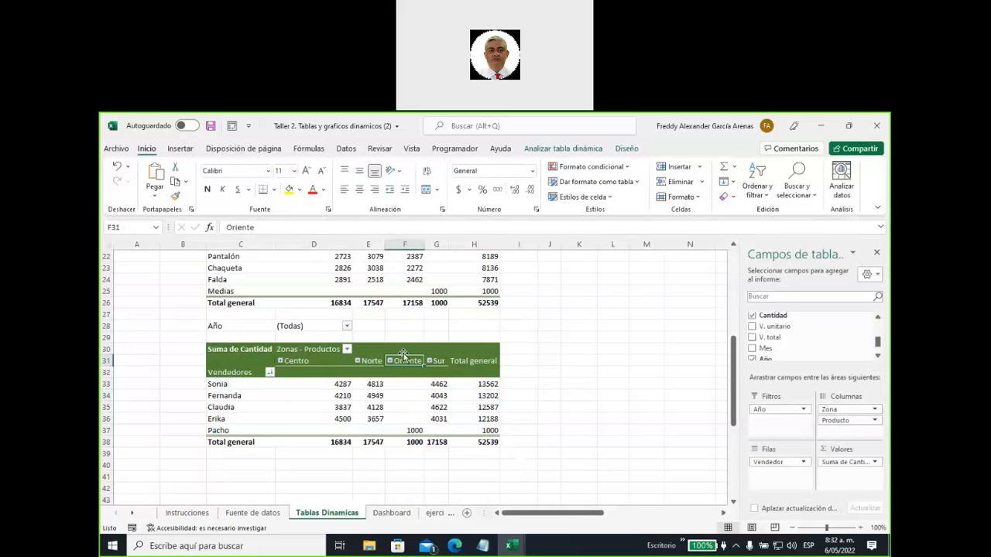
left_click_drag(402, 354, 456, 357)
left_click(563, 404)
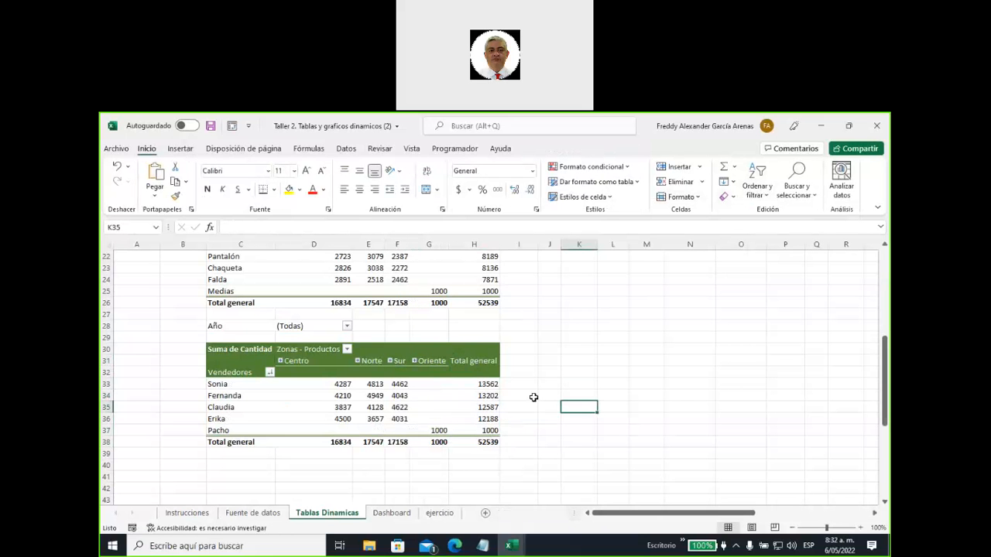
left_click(532, 396)
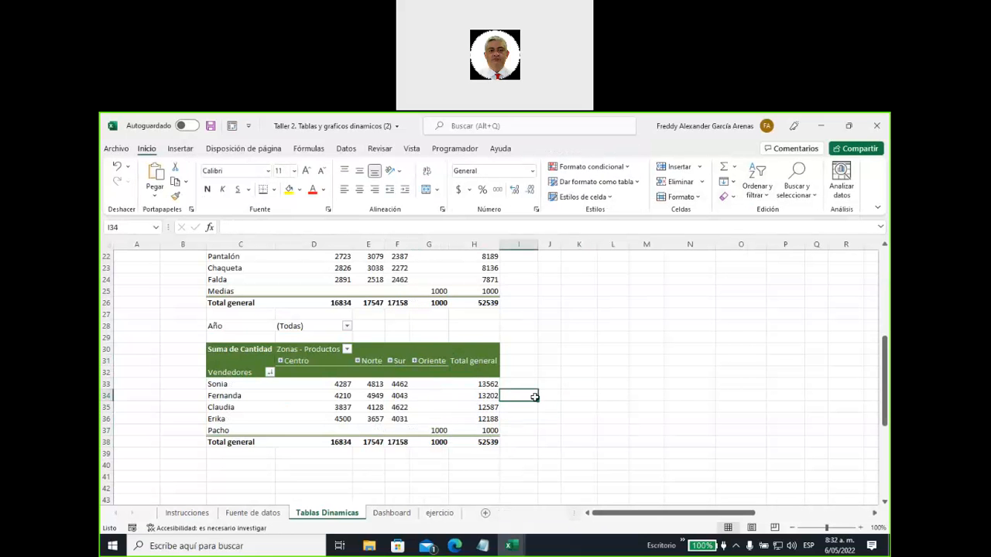
- Set the Vendedores pivot table's options to show 0 for empty cells
left_click(431, 383)
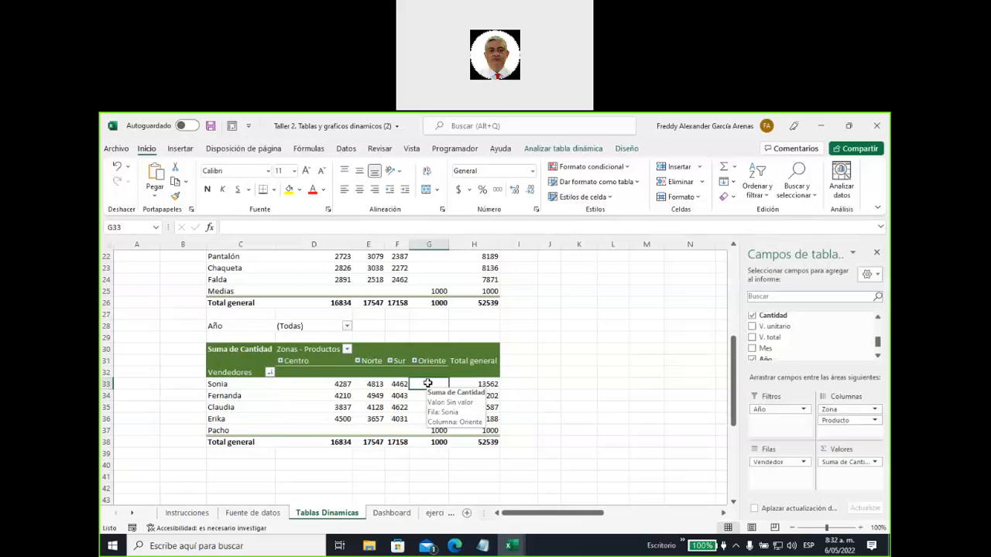
right_click(424, 389)
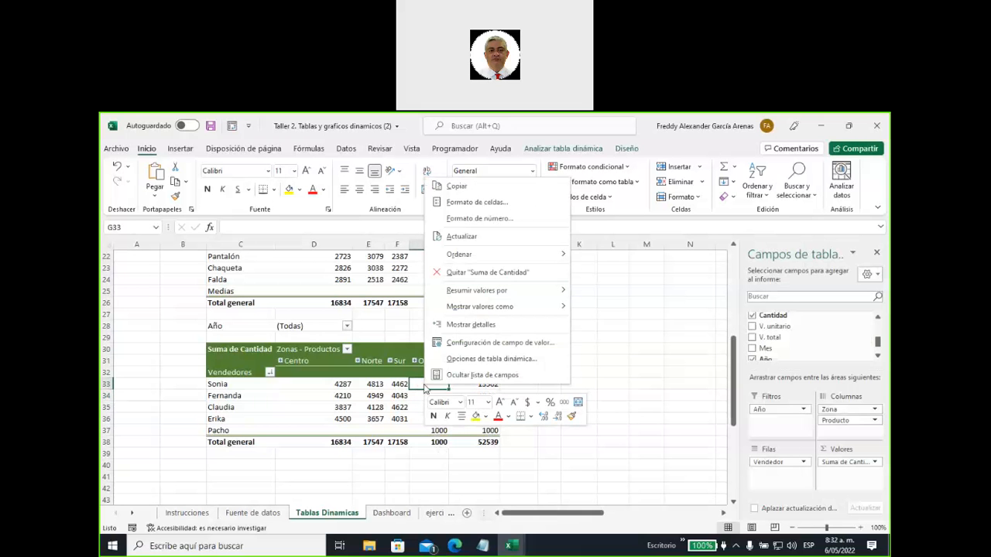
left_click(491, 359)
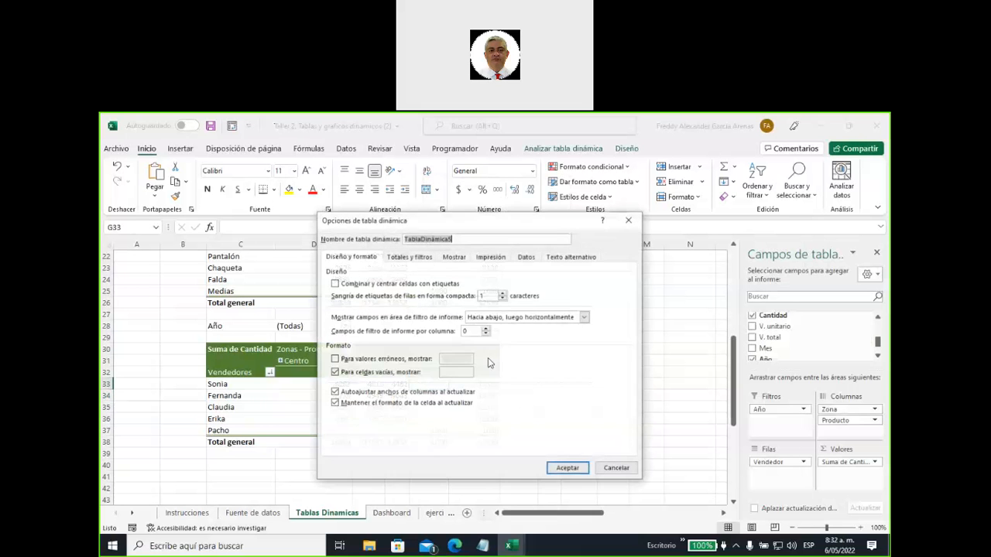
left_click(446, 373)
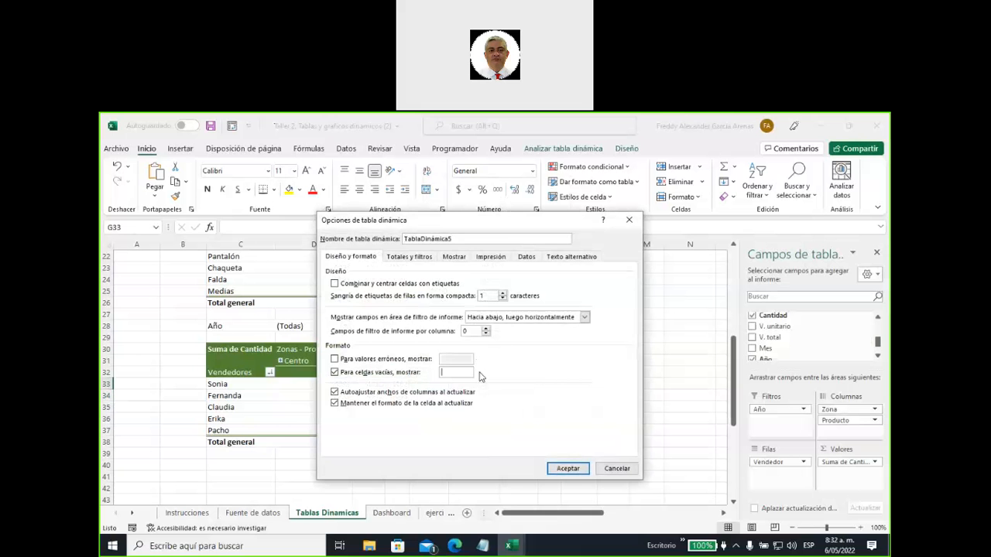
type("0")
left_click(568, 468)
left_click(565, 419)
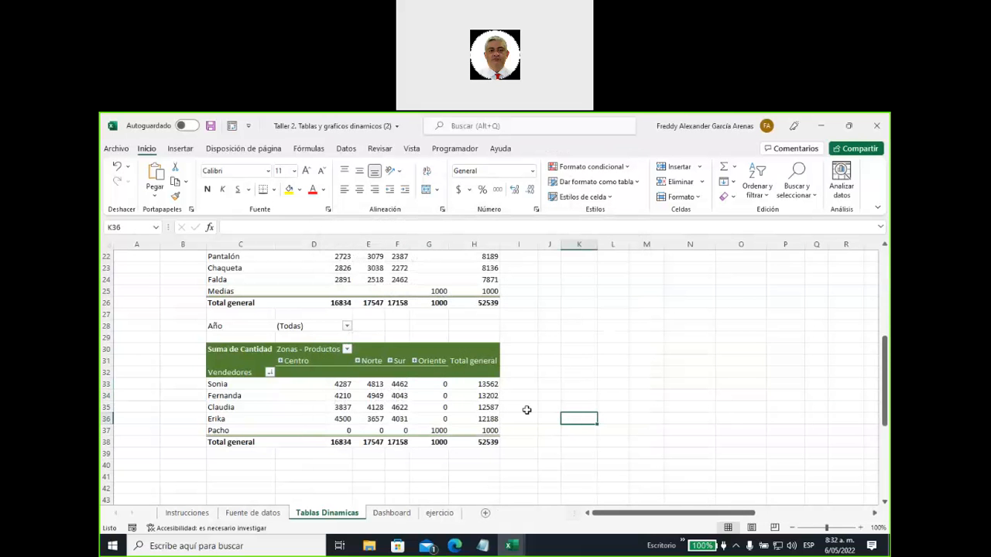
- Set the options of the Zonas - Ciudades pivot table above to show 0 for empty cells
scroll(526, 410, "up", 1)
scroll(526, 410, "up", 1)
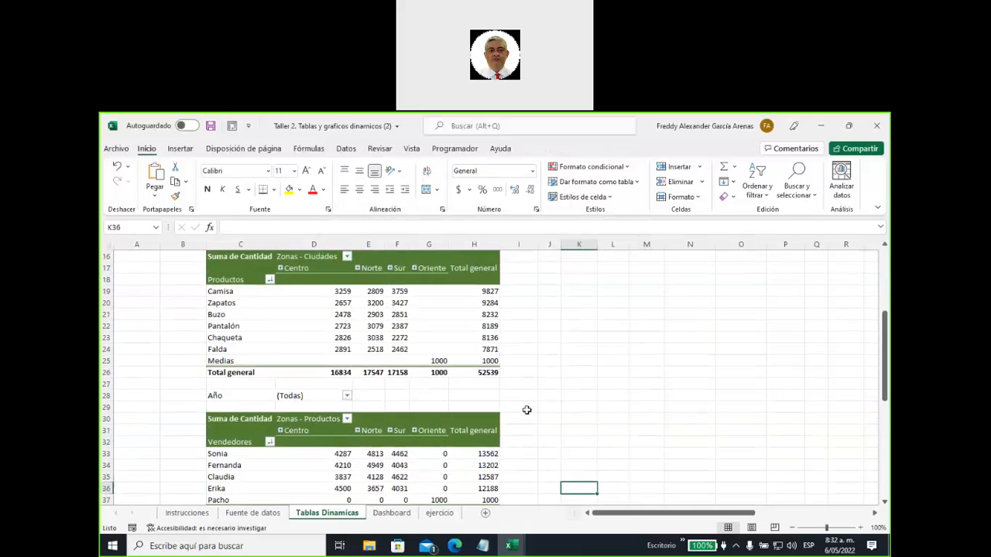
right_click(432, 294)
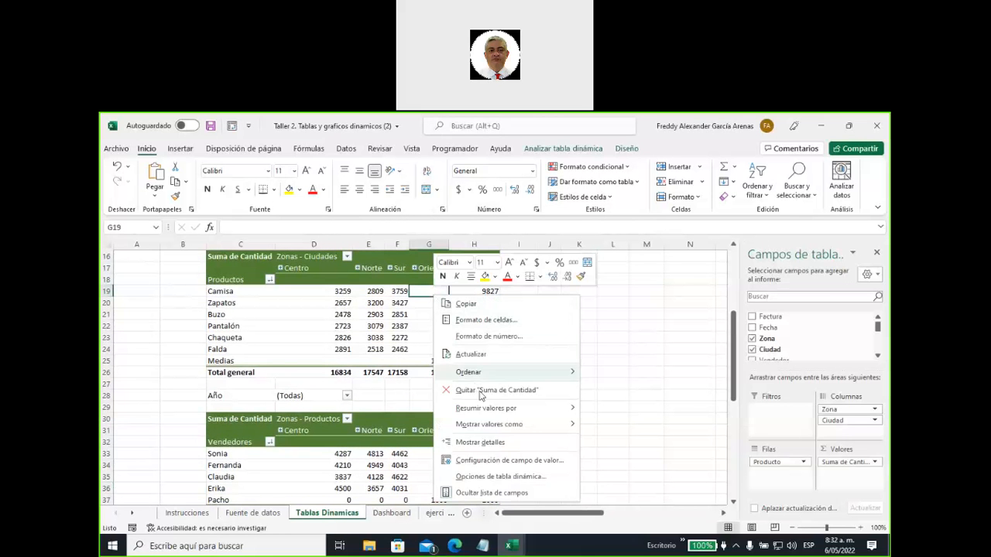
left_click(492, 477)
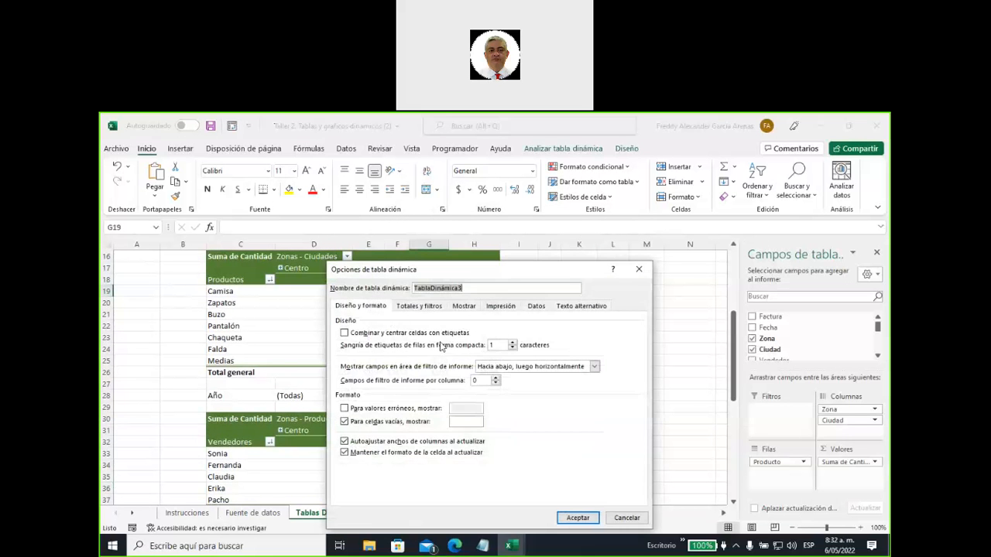
left_click(462, 422)
type("0")
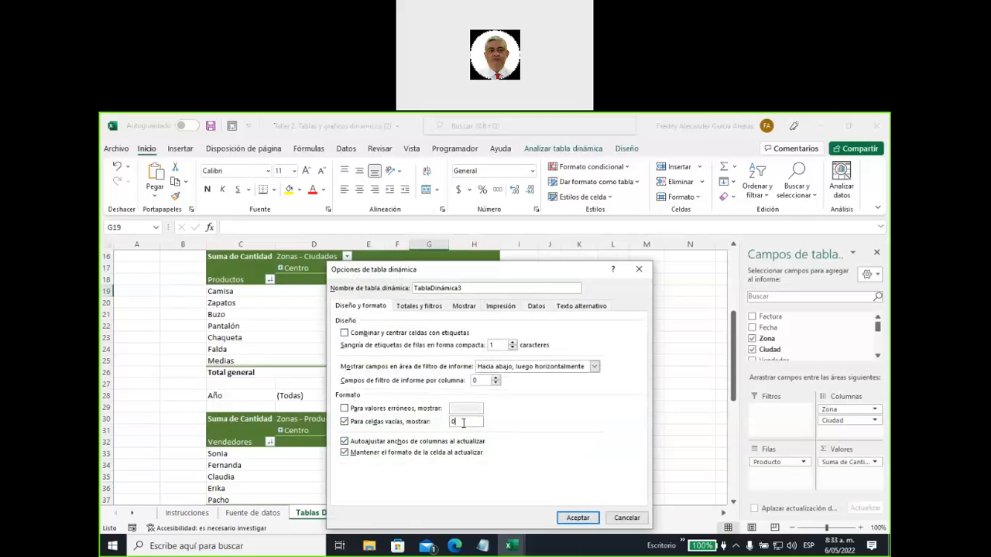
left_click(578, 518)
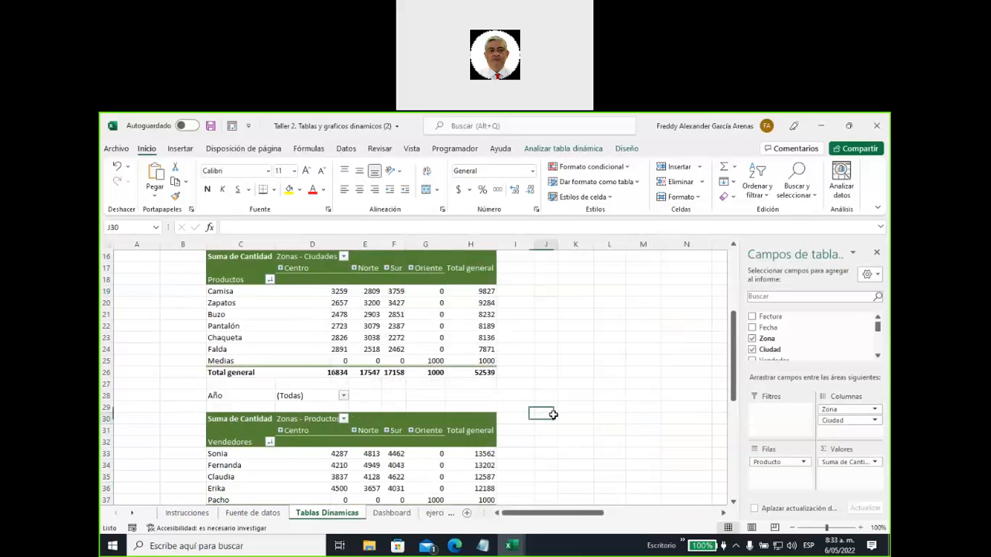
- Review the two lower pivot tables, then the pair at the beginning of the Tablas Dinamicas sheet
scroll(517, 391, "down", 1)
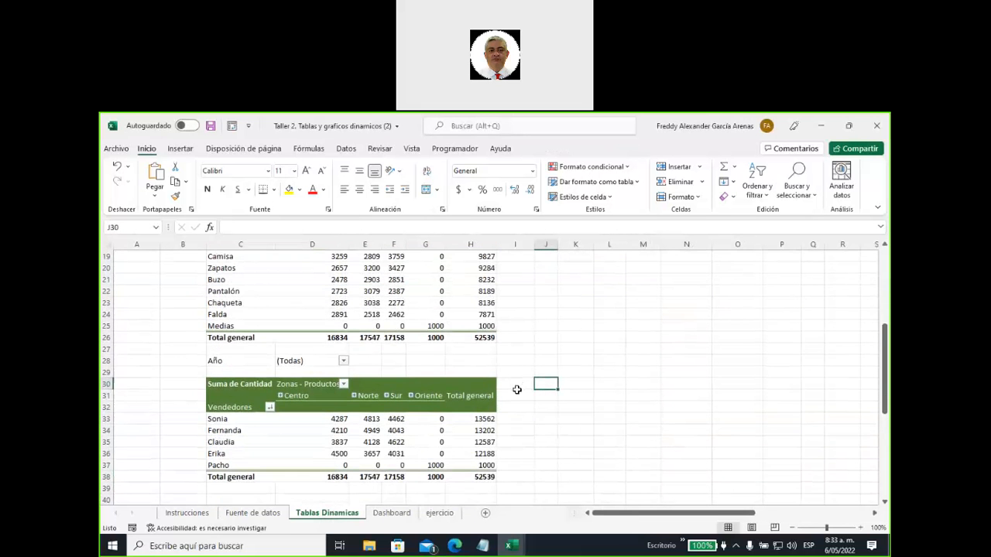
scroll(514, 395, "up", 1)
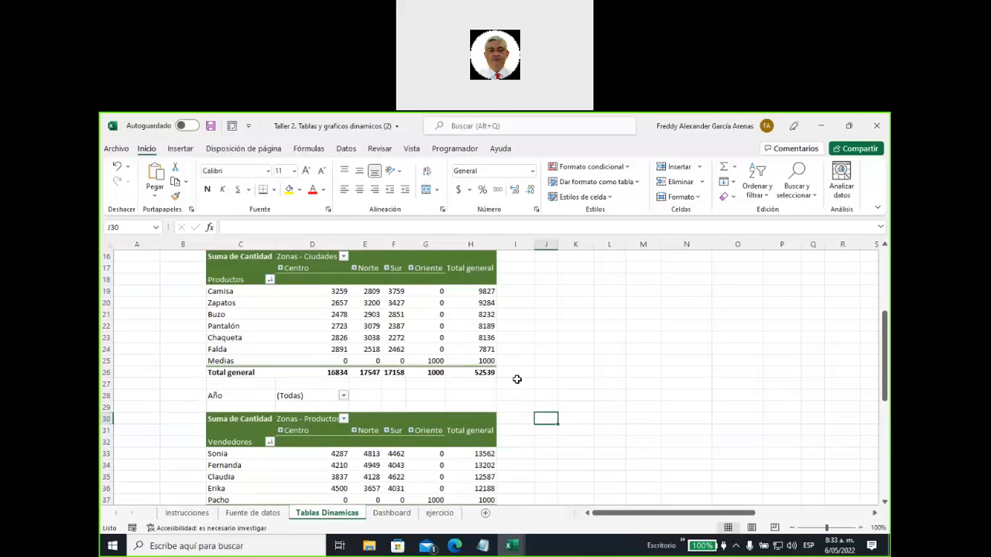
scroll(517, 383, "down", 1)
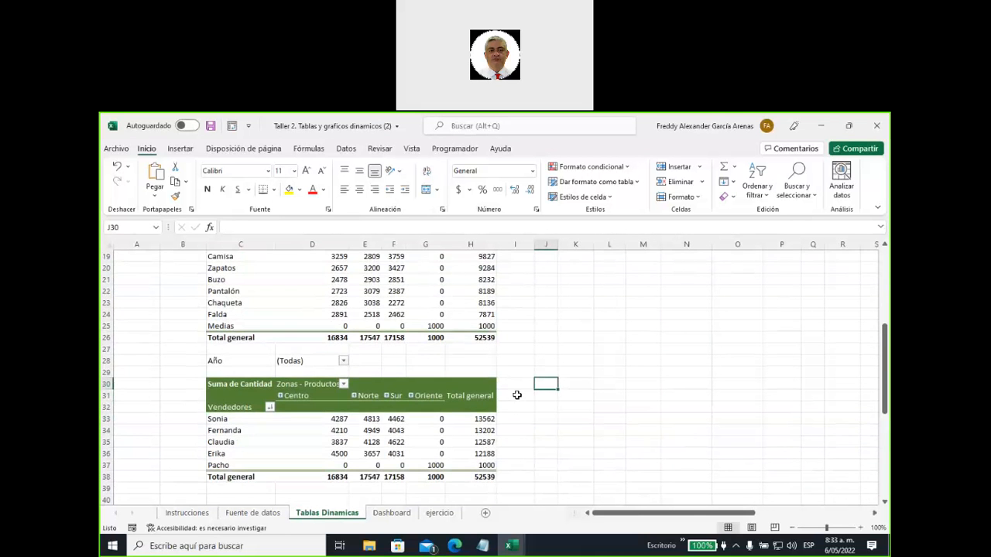
scroll(515, 397, "up", 1)
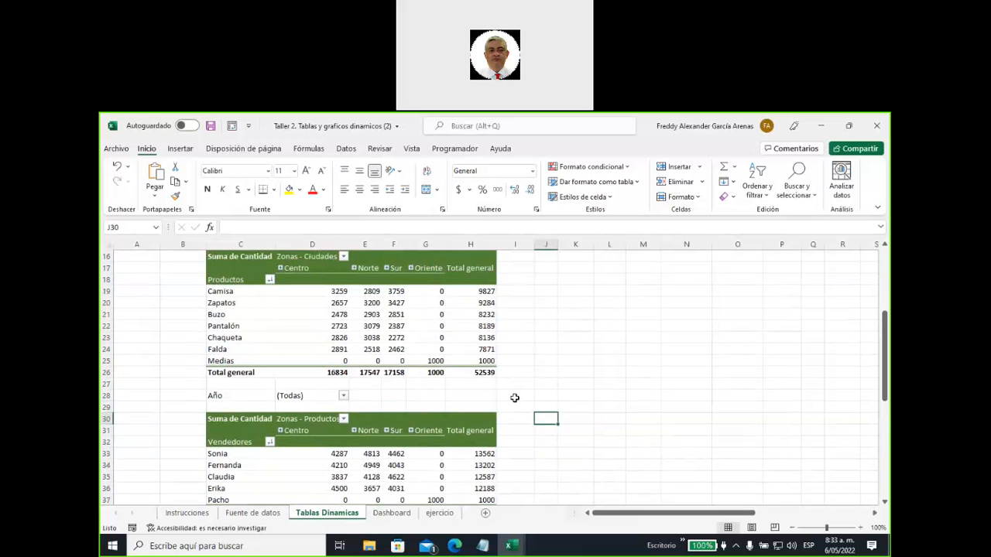
scroll(515, 398, "down", 1)
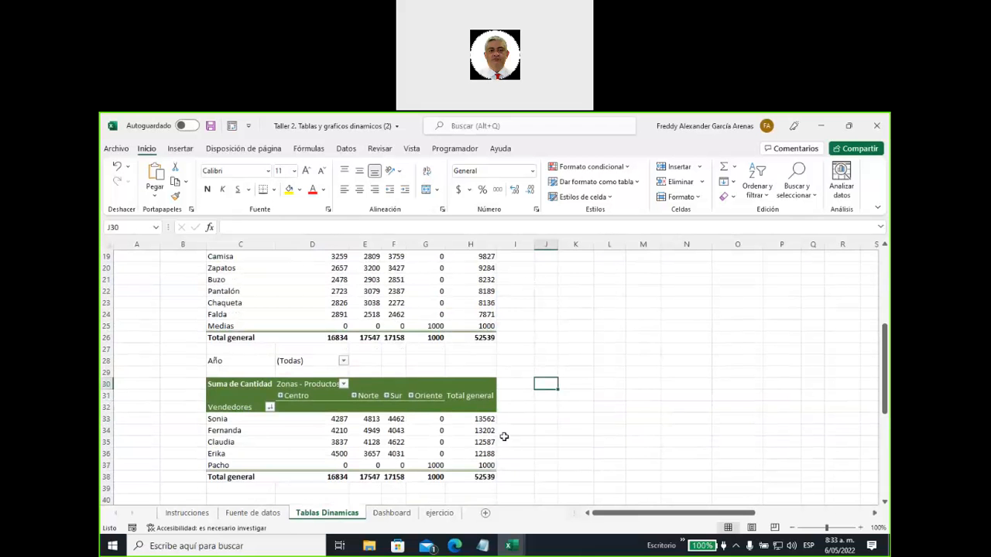
scroll(516, 443, "up", 6)
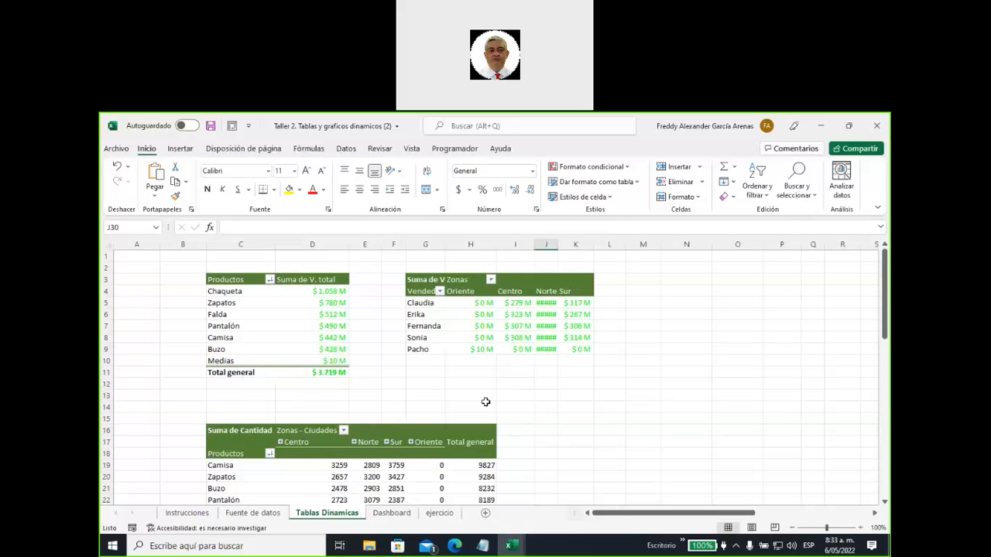
- Insert a clustered column pivot chart from the Productos pivot table of total sales
left_click(292, 295)
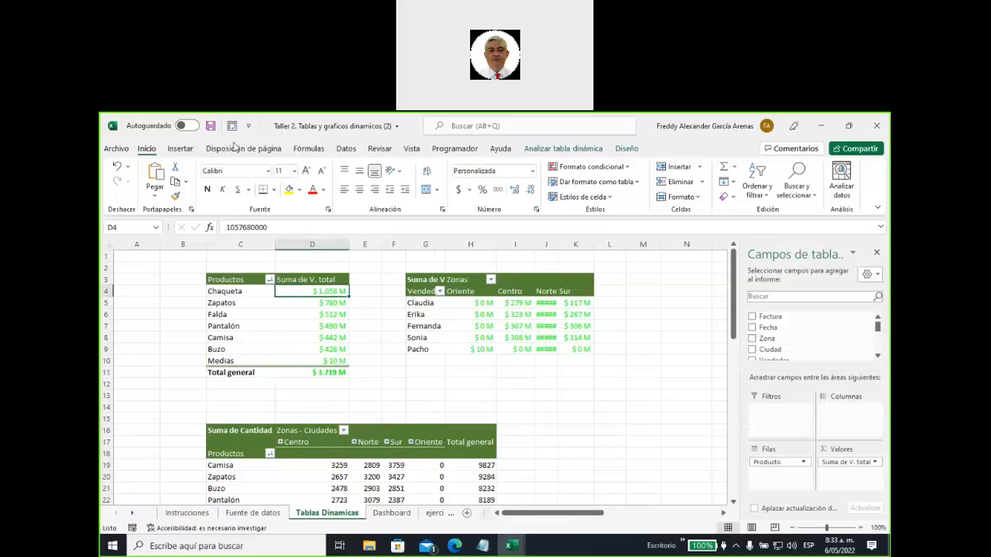
left_click(581, 151)
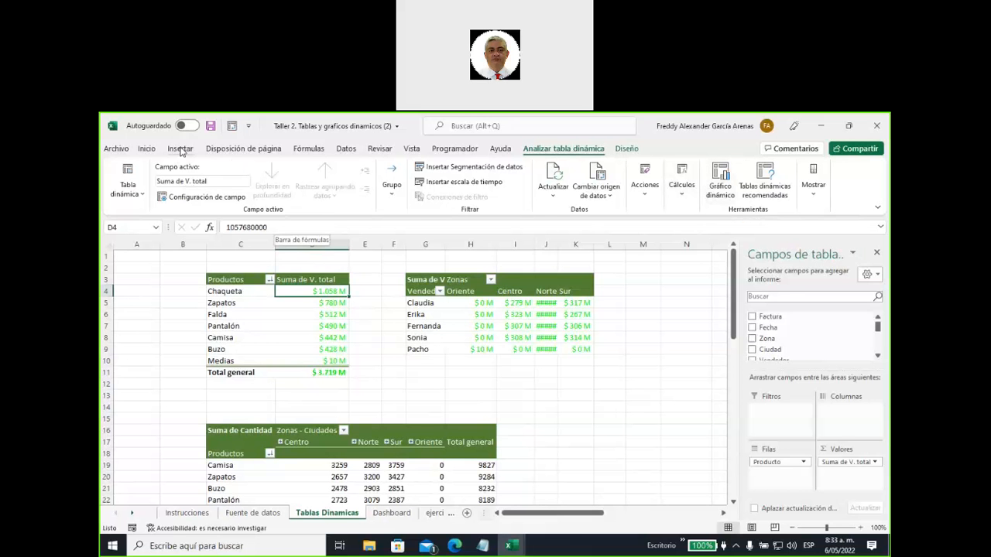
left_click(181, 150)
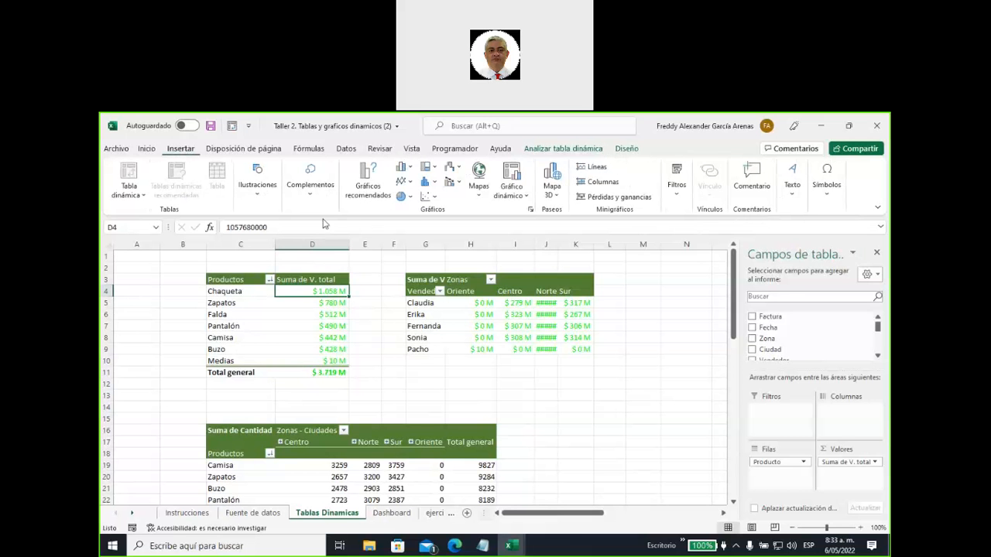
left_click(525, 199)
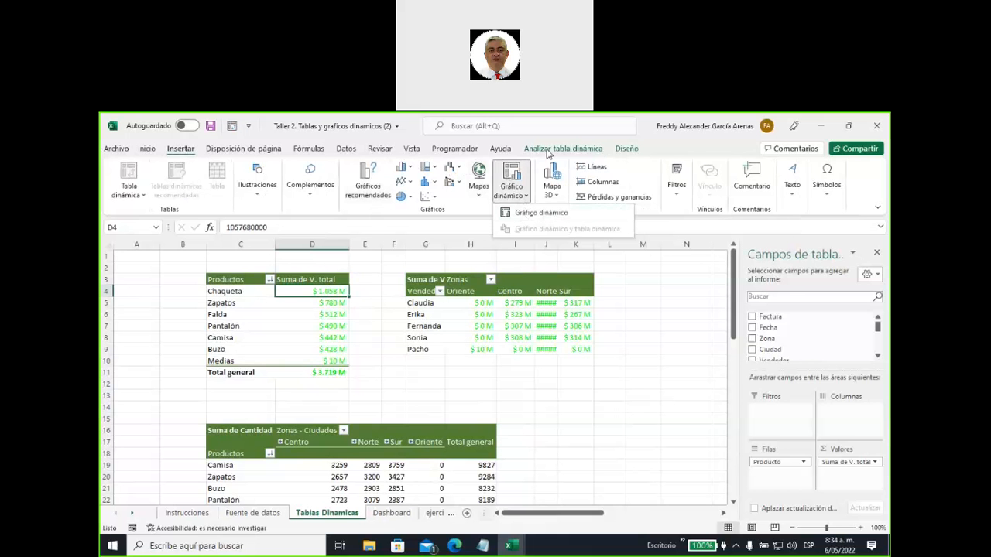
left_click(547, 151)
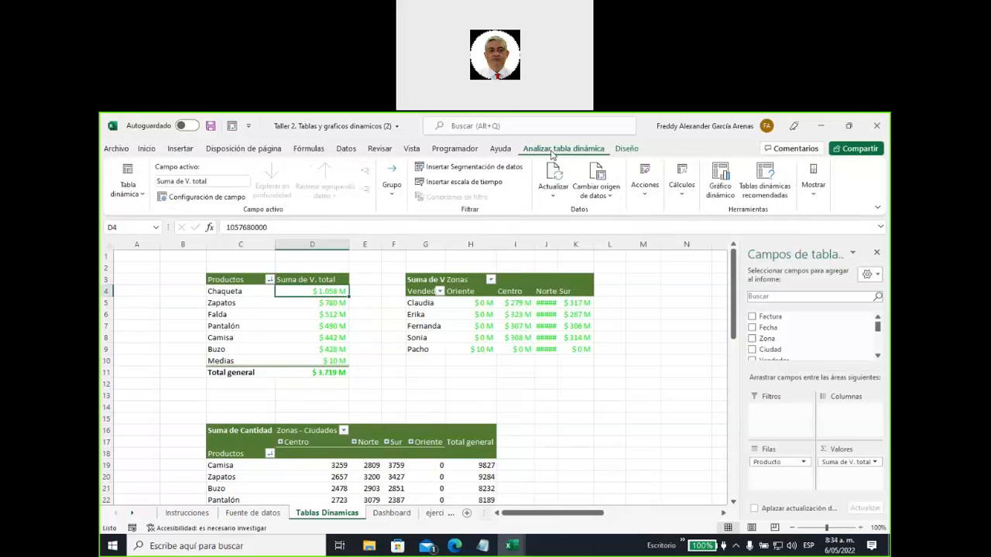
left_click(716, 198)
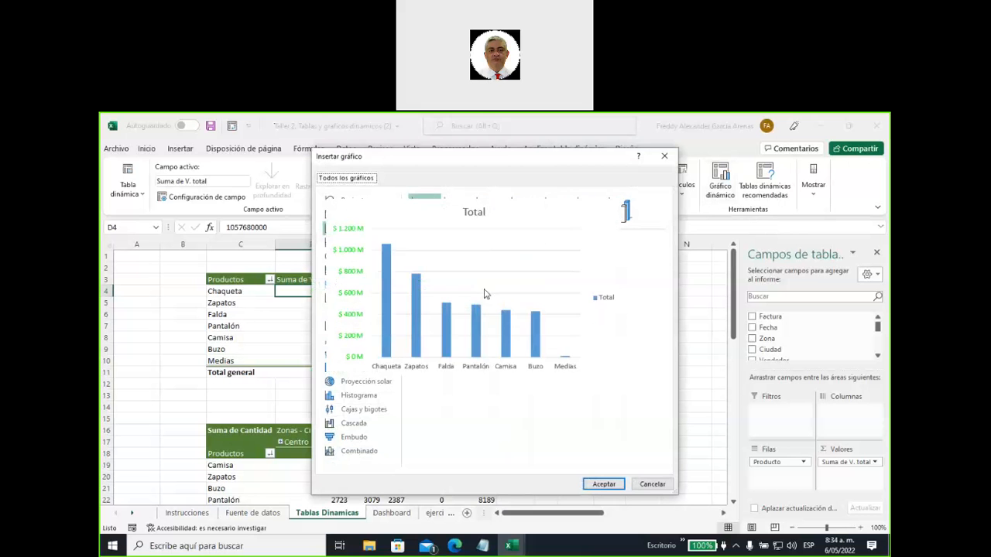
left_click(603, 485)
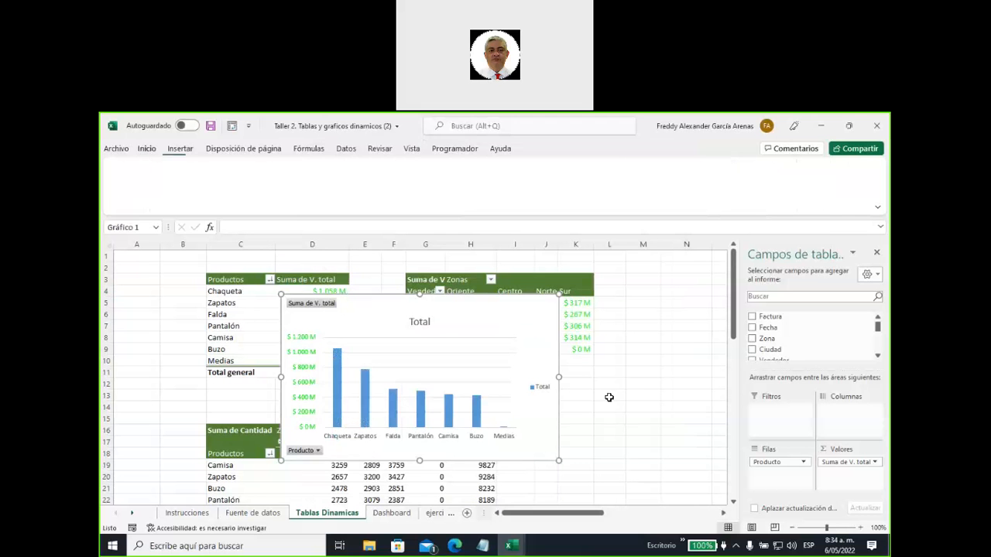
- Move the product sales chart beside the upper pair of pivot tables and autofit column J to its contents
left_click(655, 373)
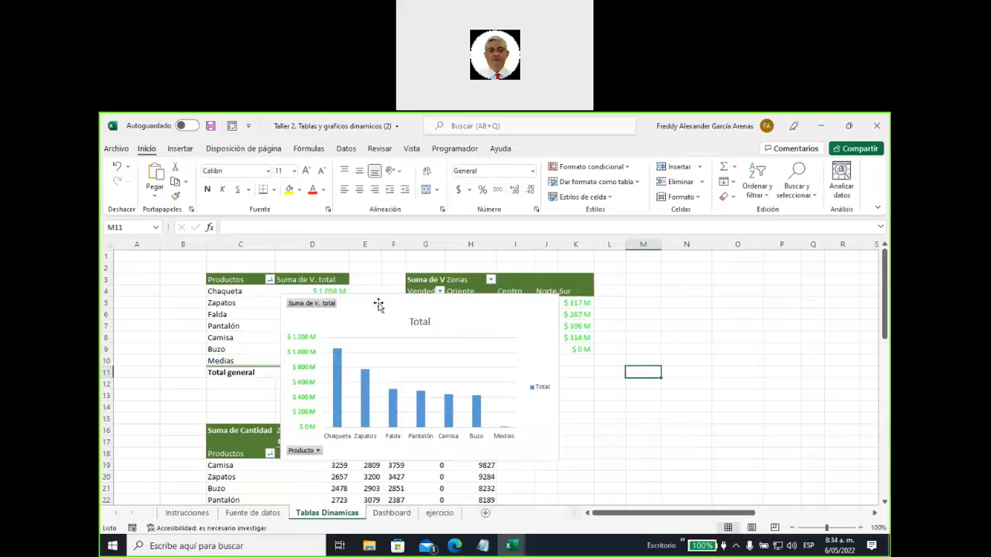
left_click_drag(378, 304, 697, 281)
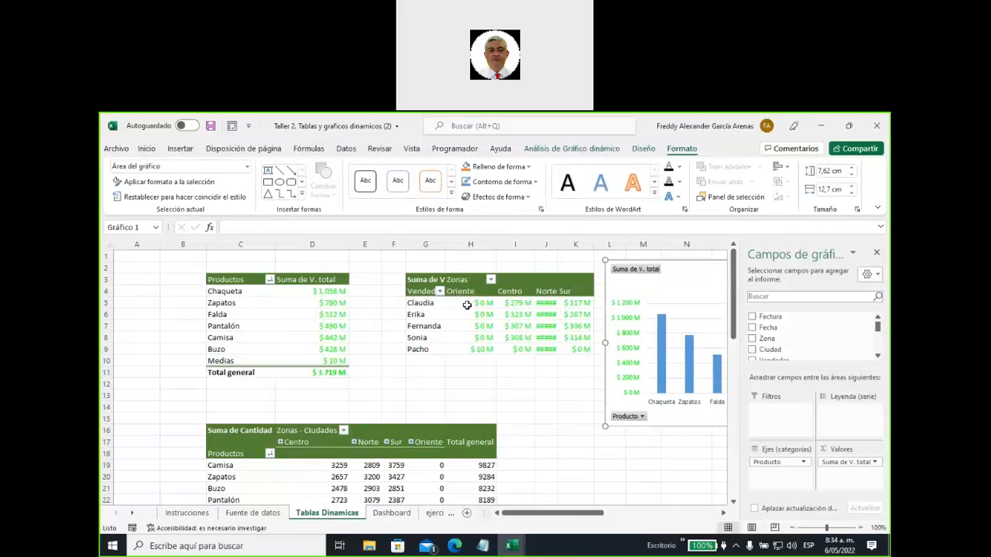
double_click(558, 244)
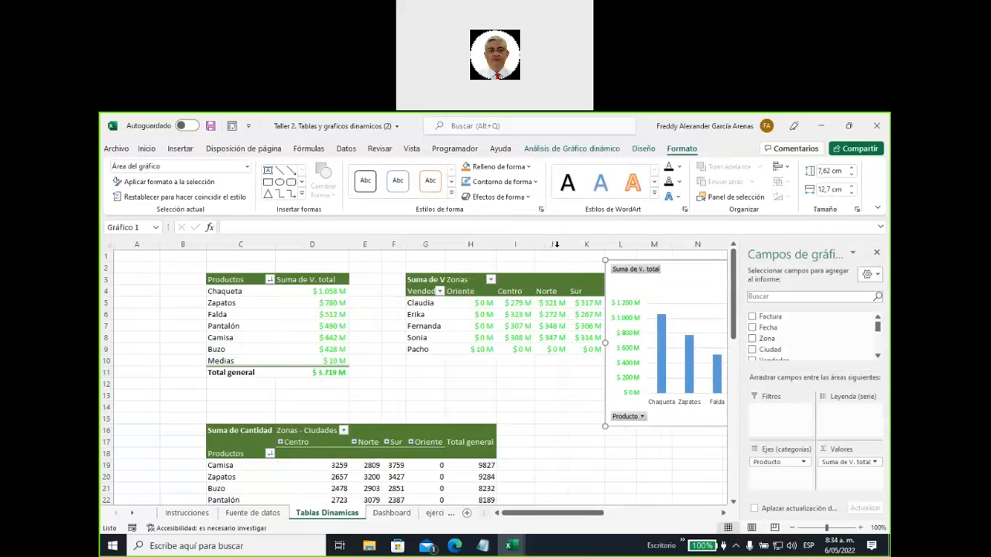
- Insert a clustered column pivot chart from the upper pivot table of sales by seller and zone
left_click(482, 294)
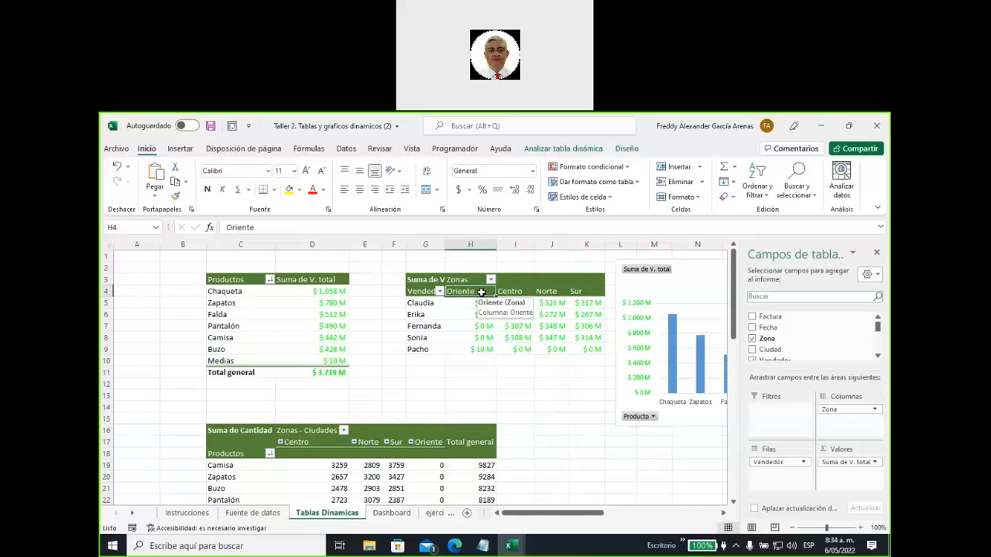
left_click(563, 148)
left_click(718, 192)
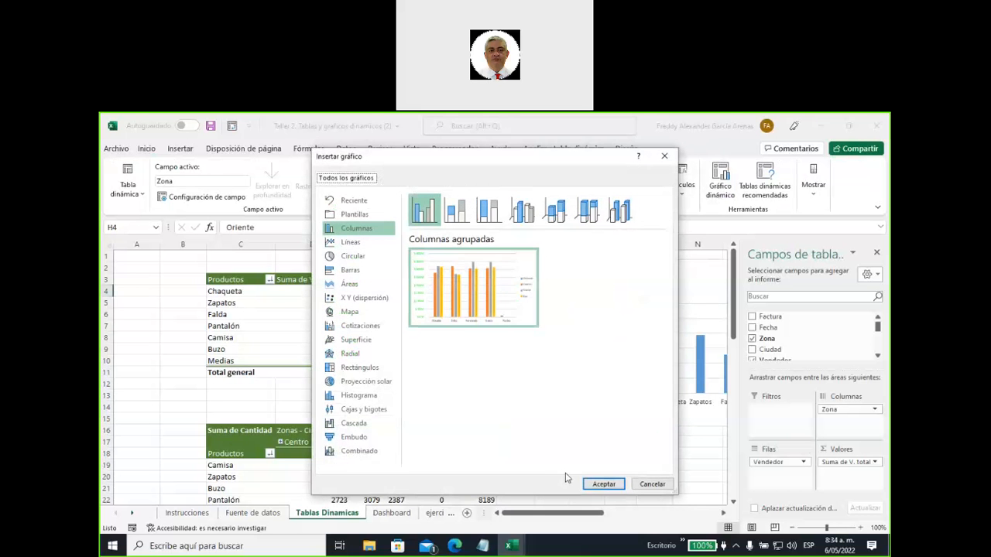
left_click(596, 484)
- Move the seller and zone chart beside the Zonas - Ciudades pivot table, beneath the product sales chart
scroll(570, 416, "down", 3)
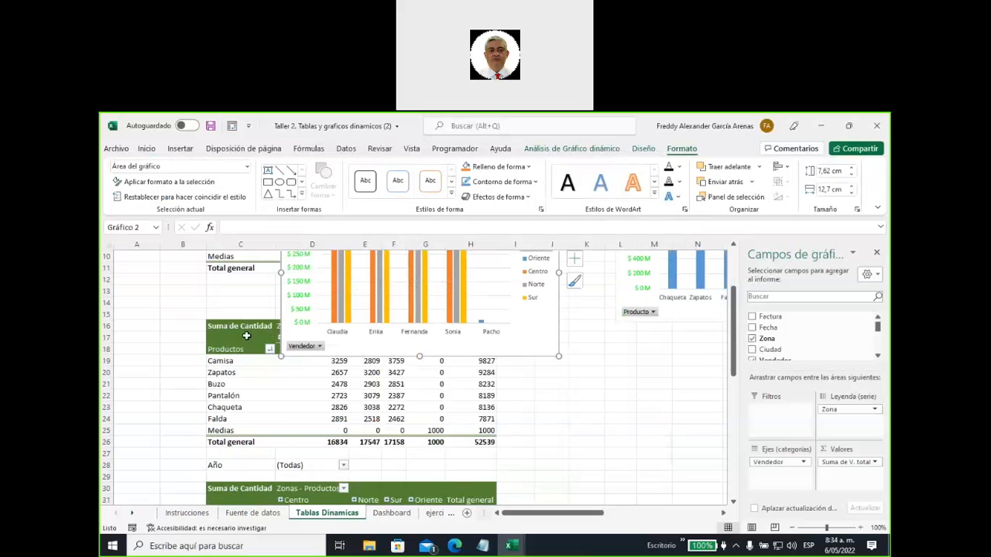
scroll(504, 343, "up", 2)
left_click_drag(431, 273, 674, 398)
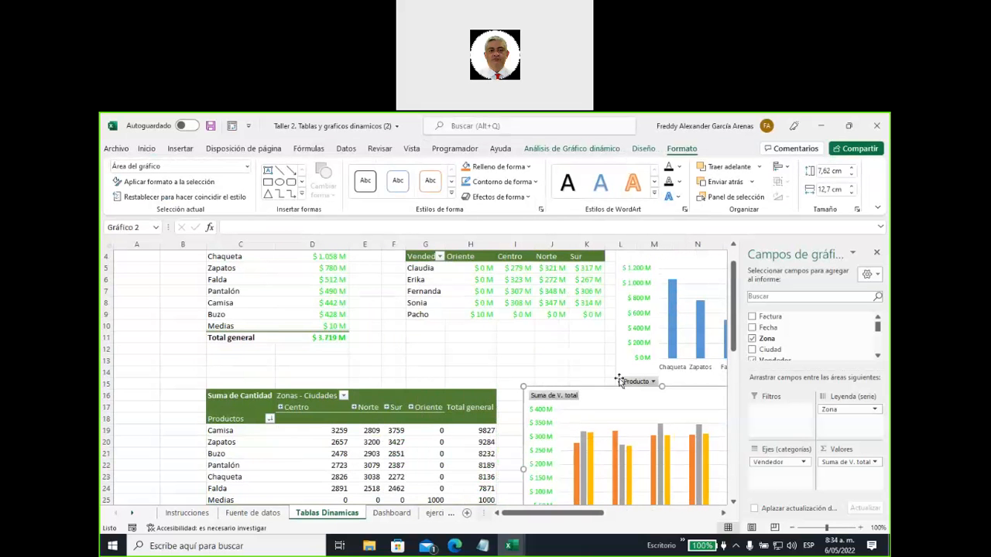
scroll(619, 381, "down", 5)
scroll(617, 382, "up", 1)
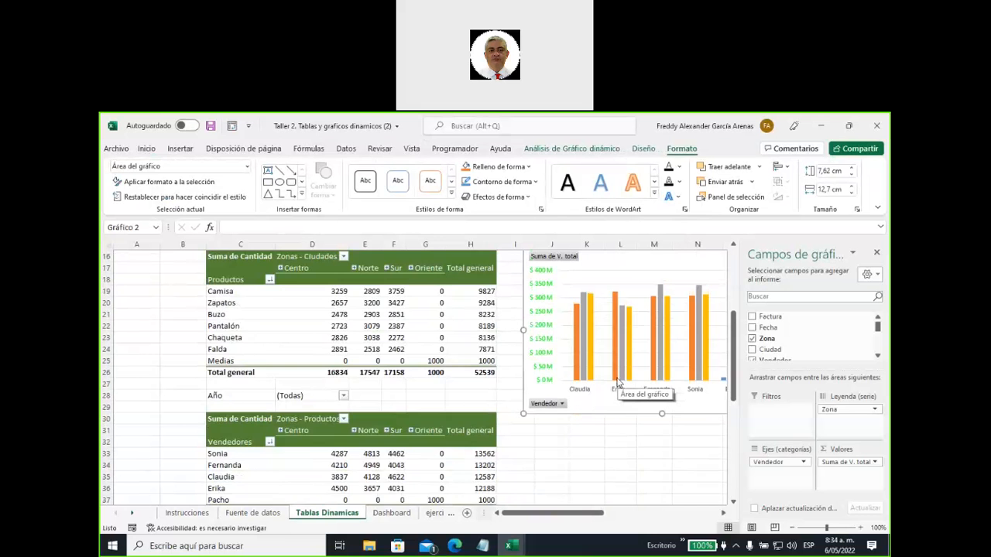
scroll(617, 382, "up", 2)
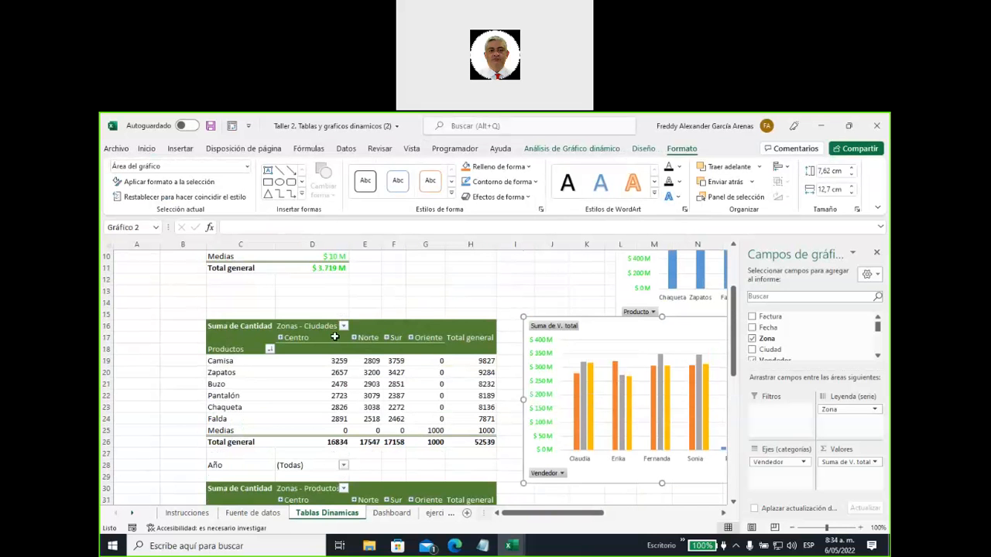
- Insert a clustered column pivot chart from the Zonas - Ciudades pivot table and shift it slightly toward the seller chart
left_click(289, 327)
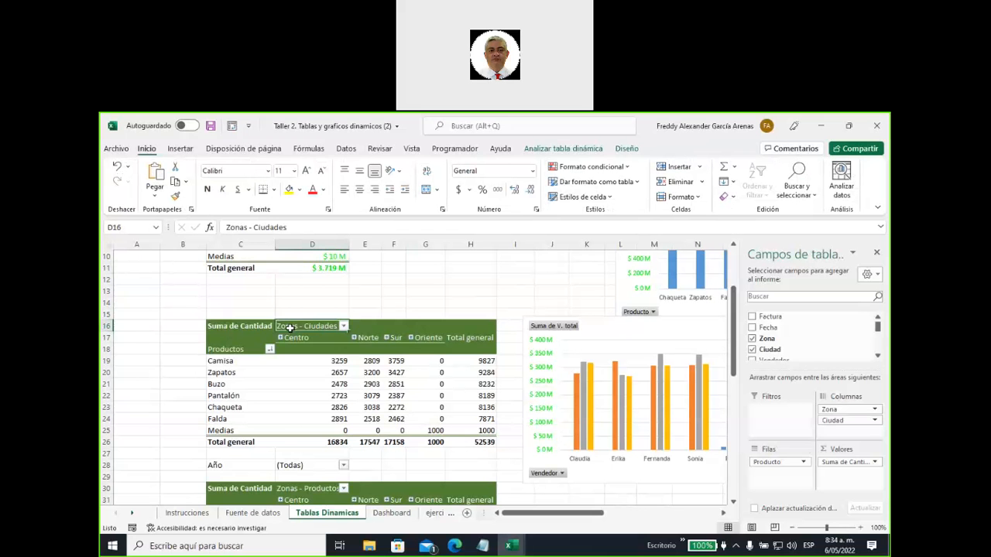
right_click(262, 327)
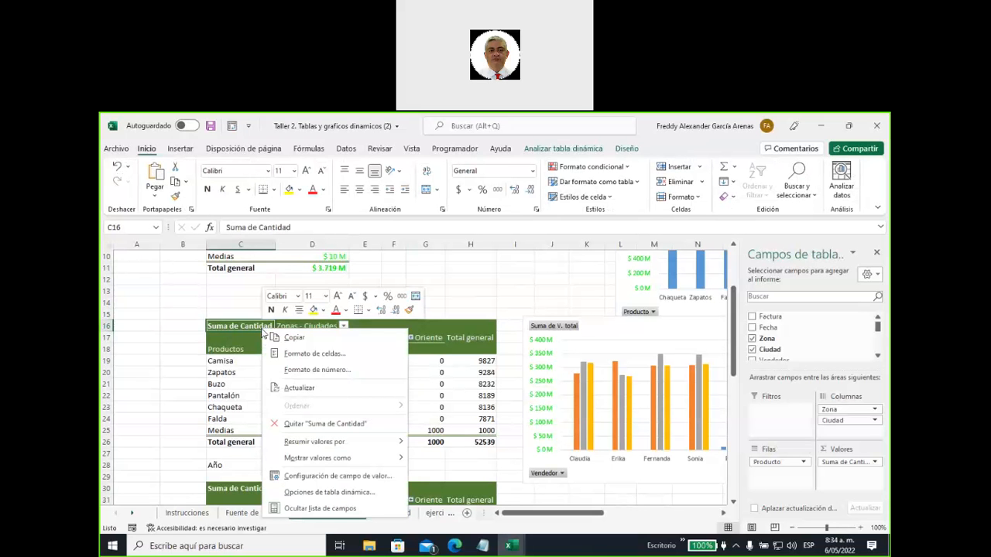
key("Escape")
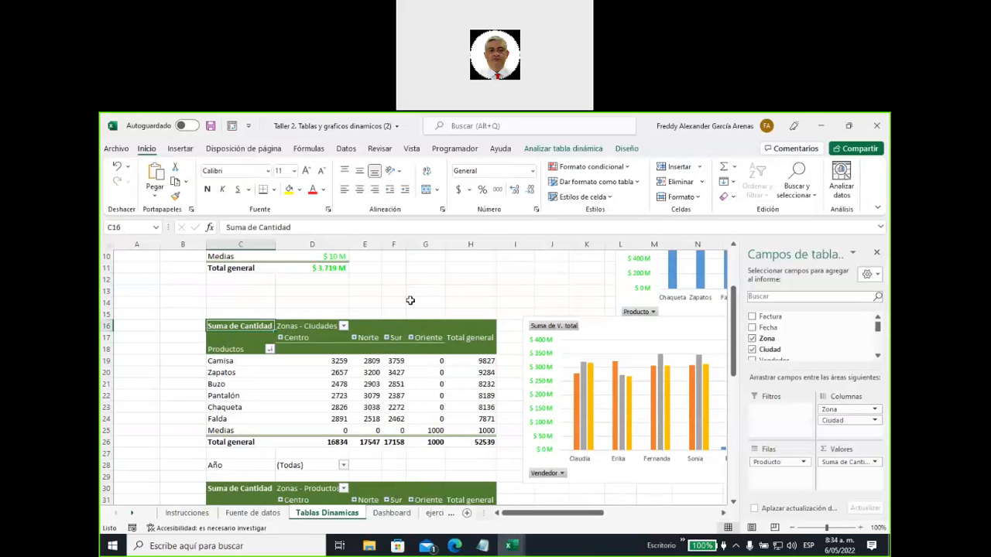
left_click(366, 325)
left_click(563, 148)
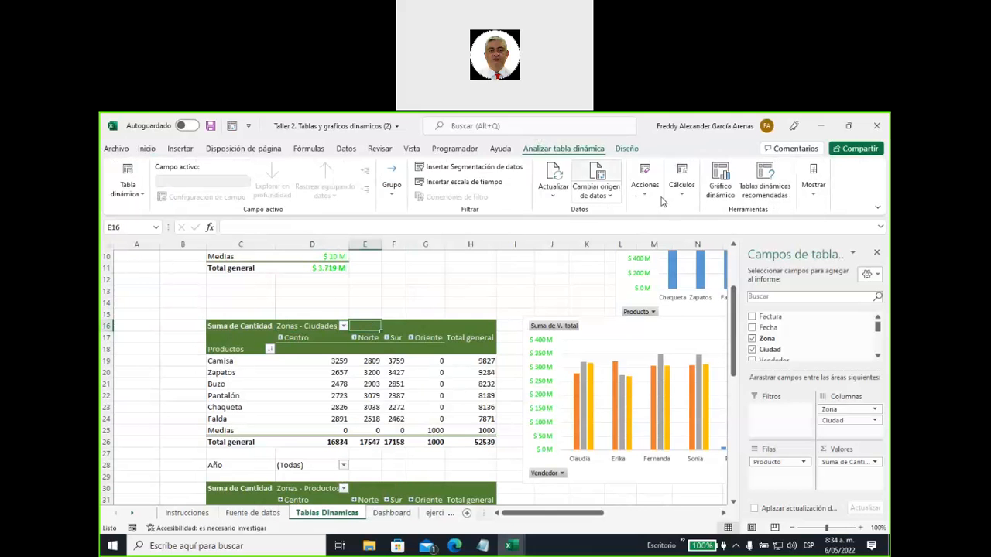
left_click(719, 180)
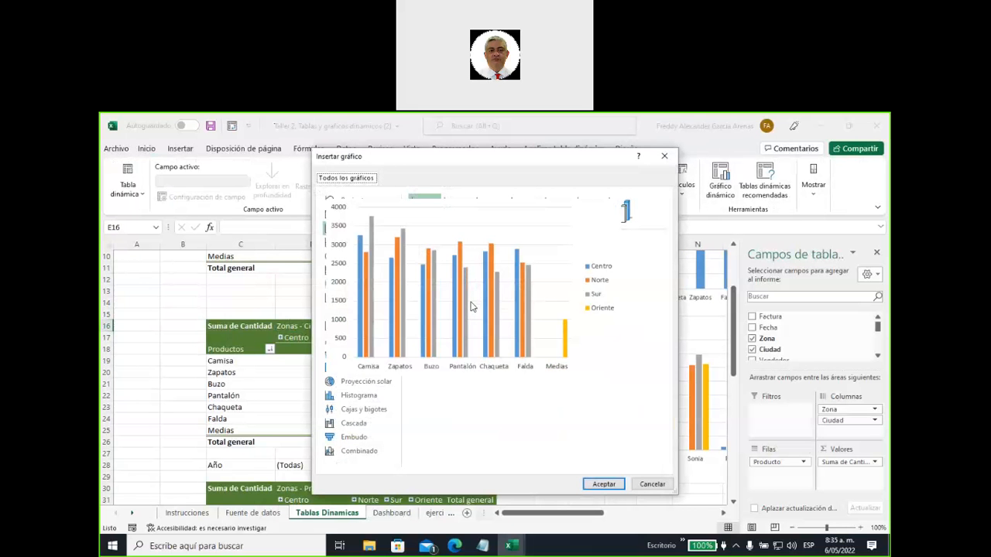
left_click(603, 484)
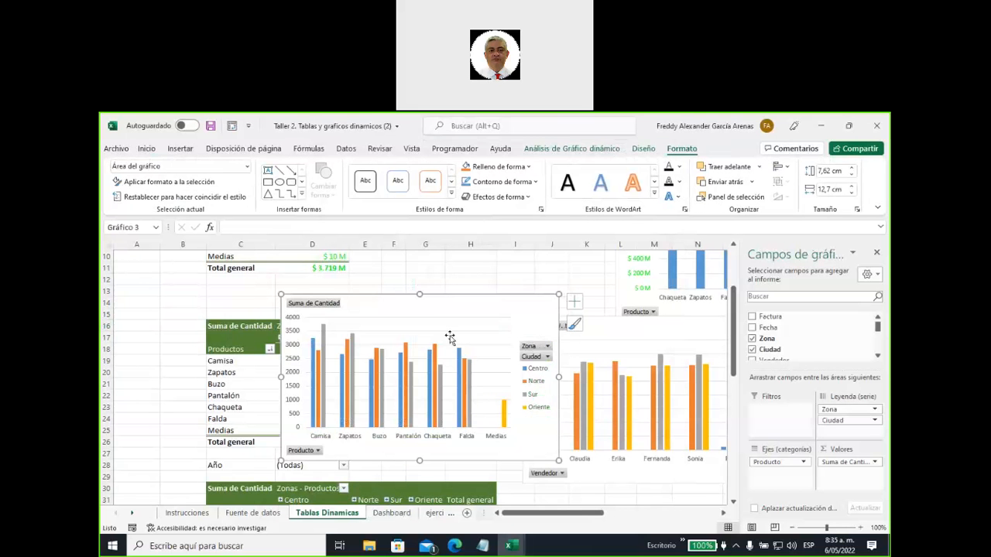
left_click_drag(448, 302, 510, 295)
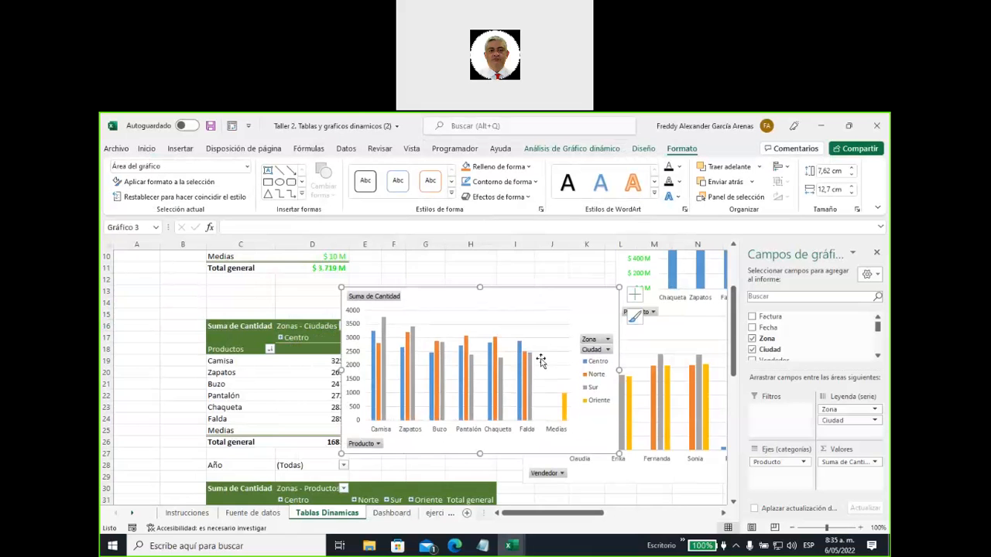
- Insert a stacked line pivot chart with markers from the Zonas - Productos pivot table by seller
scroll(540, 361, "down", 4)
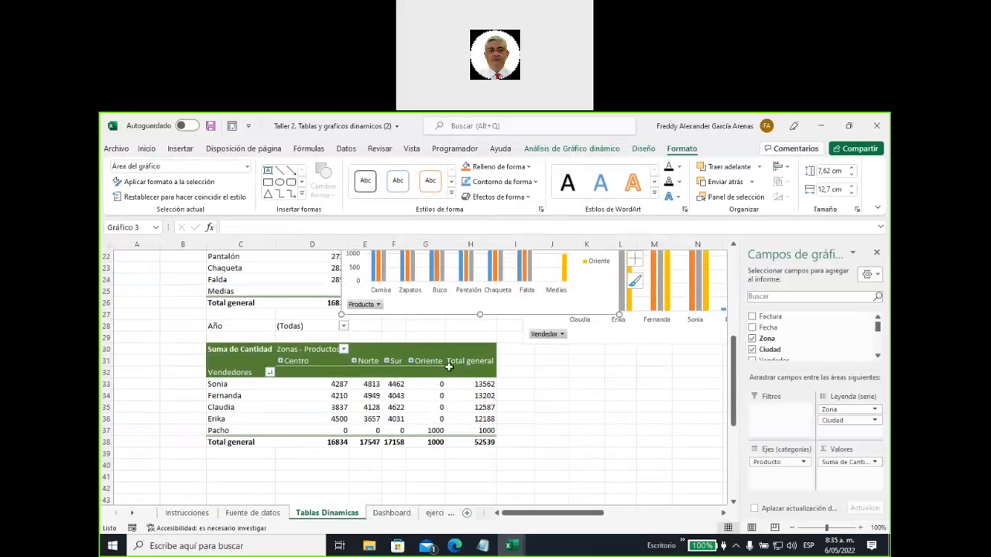
left_click(368, 349)
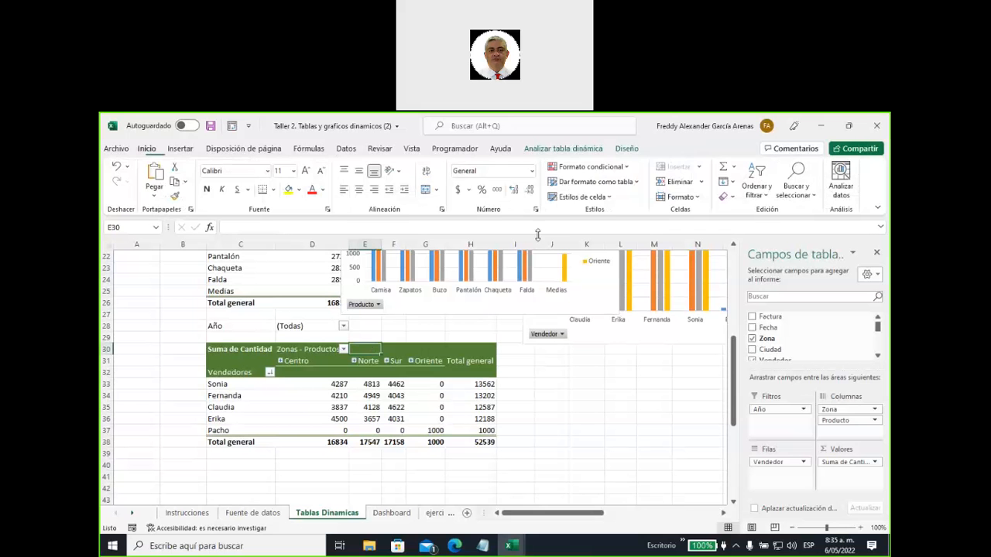
left_click(571, 151)
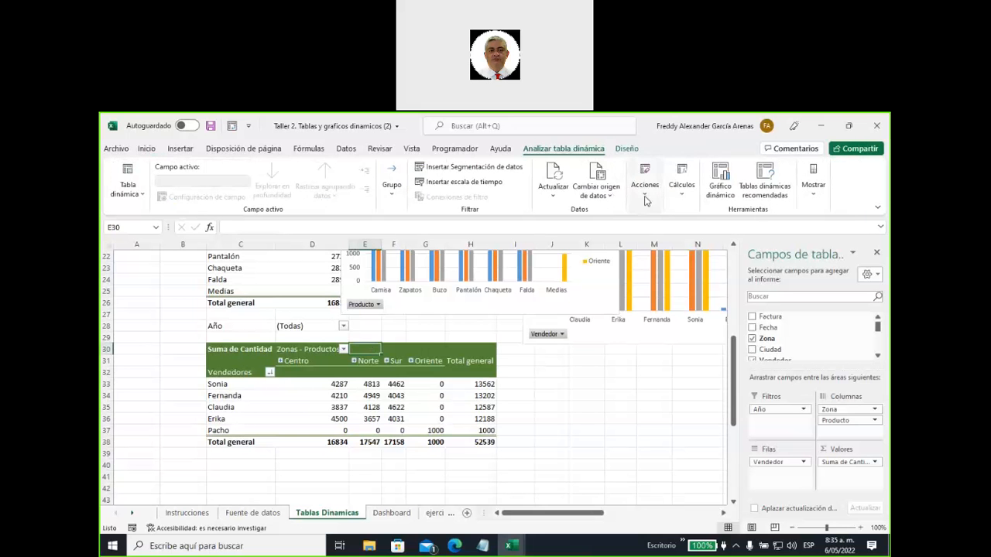
left_click(717, 186)
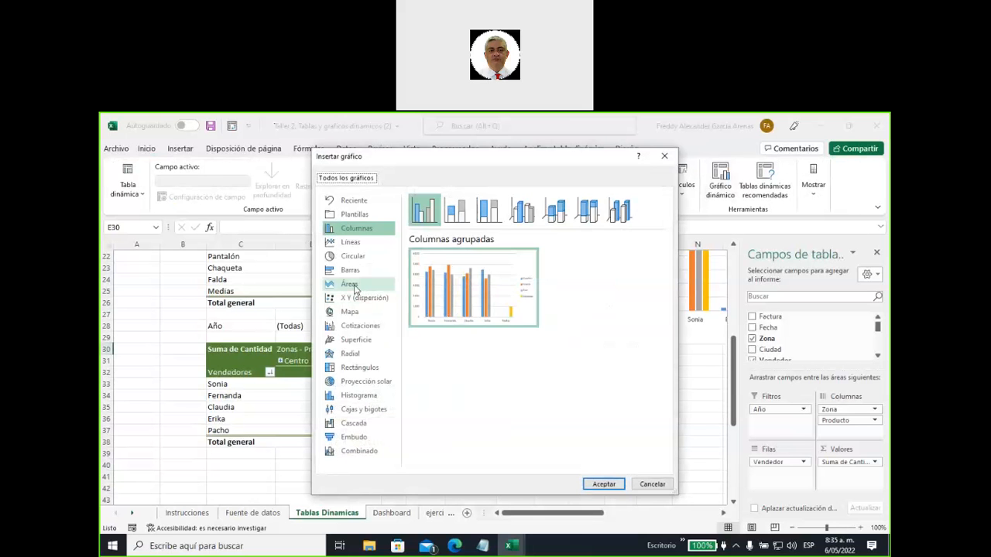
left_click(350, 242)
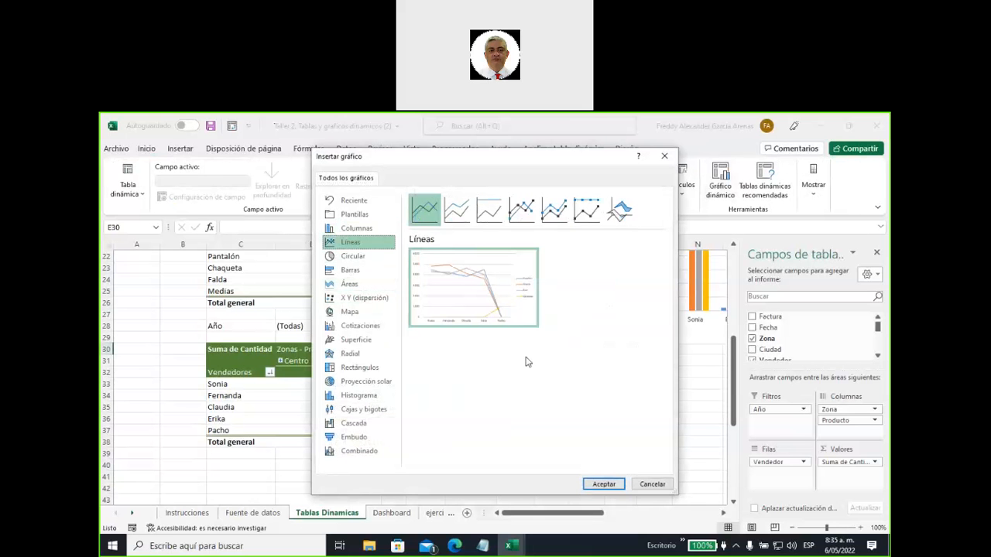
left_click(551, 218)
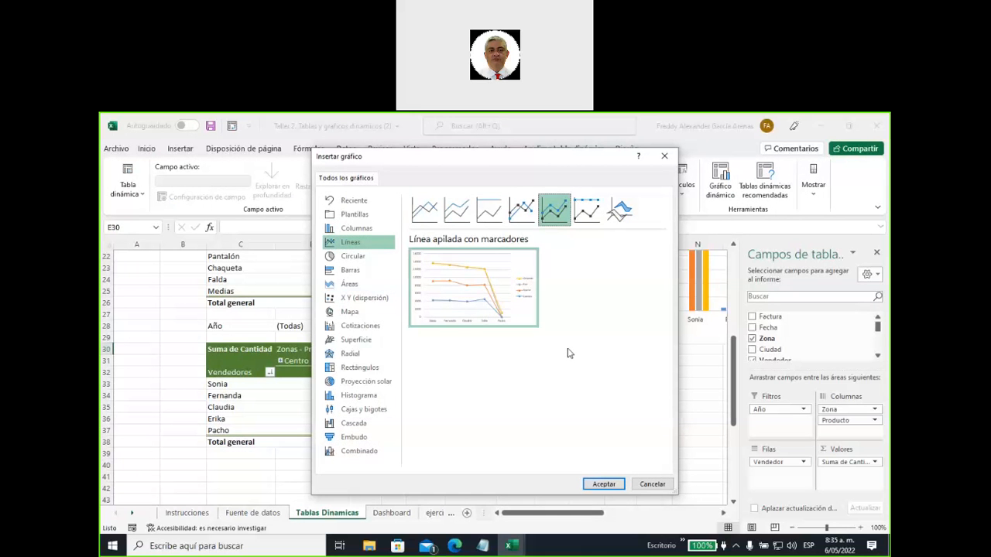
mouse_move(476, 292)
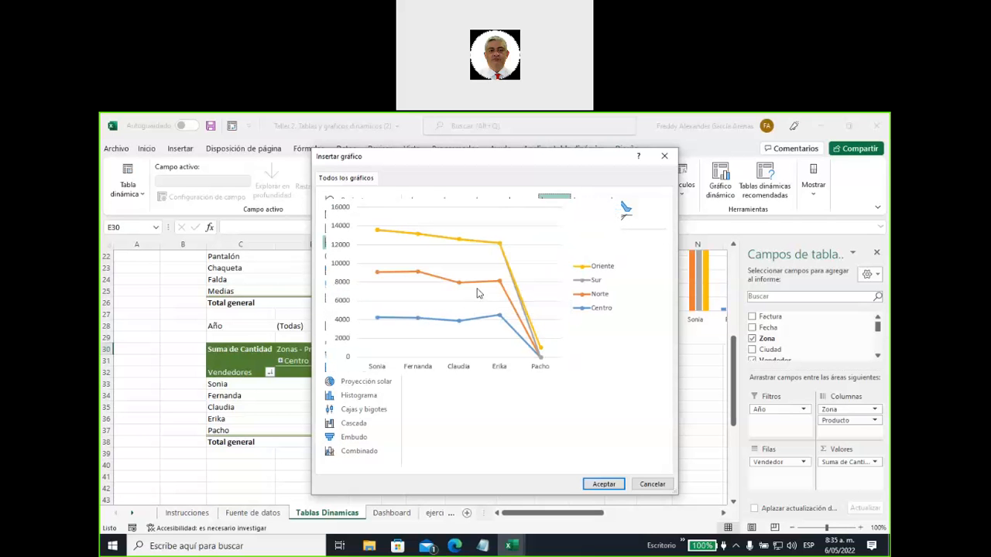
left_click(602, 483)
- Move the line chart lower over the Vendedores rows, and move the Zonas - Ciudades chart away from its pivot table
left_click_drag(397, 303, 390, 400)
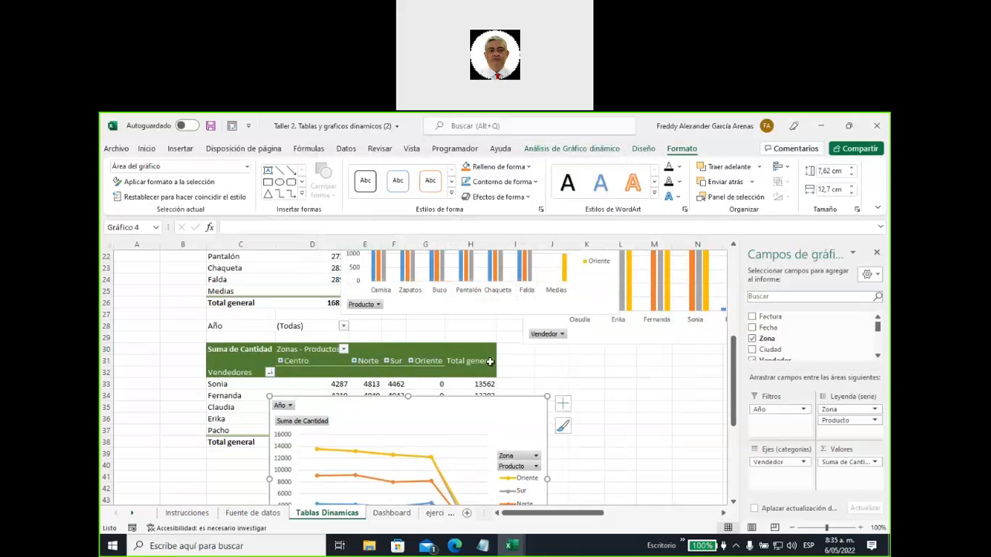
scroll(434, 294, "up", 3)
left_click_drag(424, 265, 613, 462)
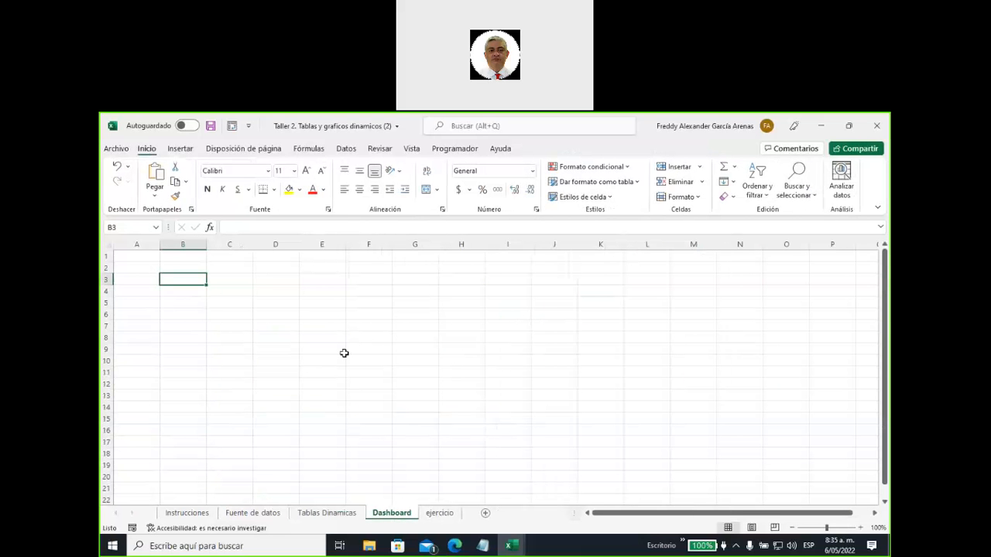
left_click(130, 257)
left_click_drag(136, 257, 599, 448)
scroll(691, 358, "up", 4)
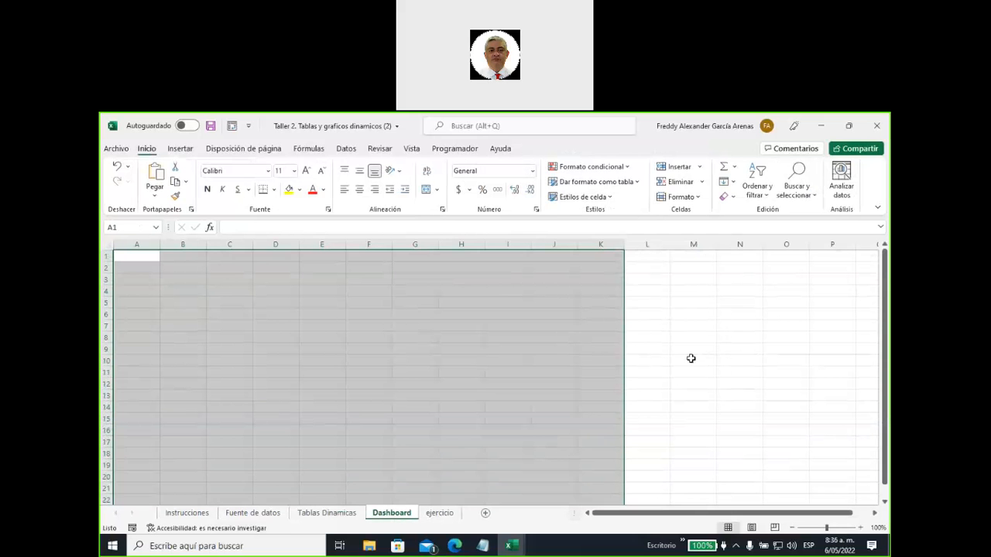
left_click(366, 348)
- Fill the range A1:K21 on the Dashboard sheet with a dark green theme colour
left_click_drag(128, 256, 593, 489)
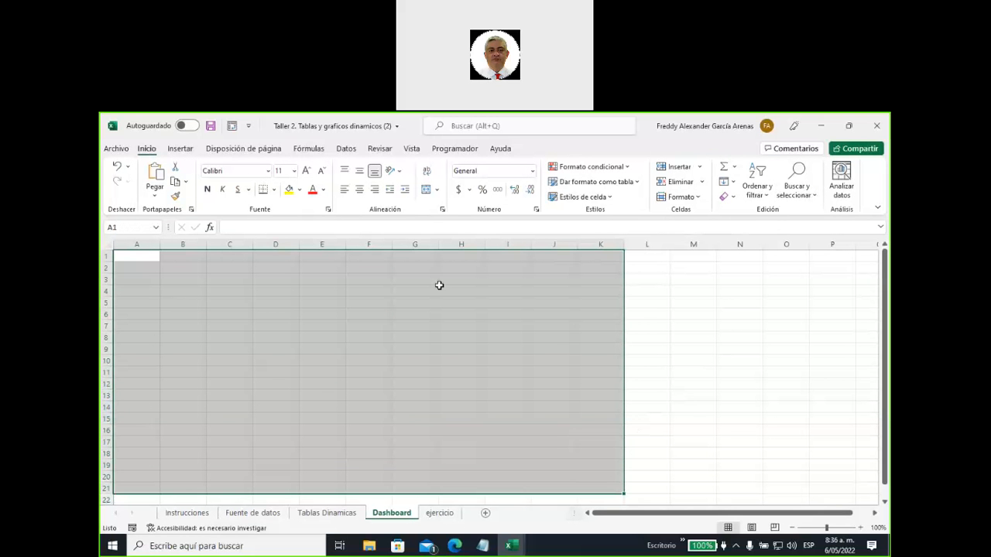
left_click(301, 193)
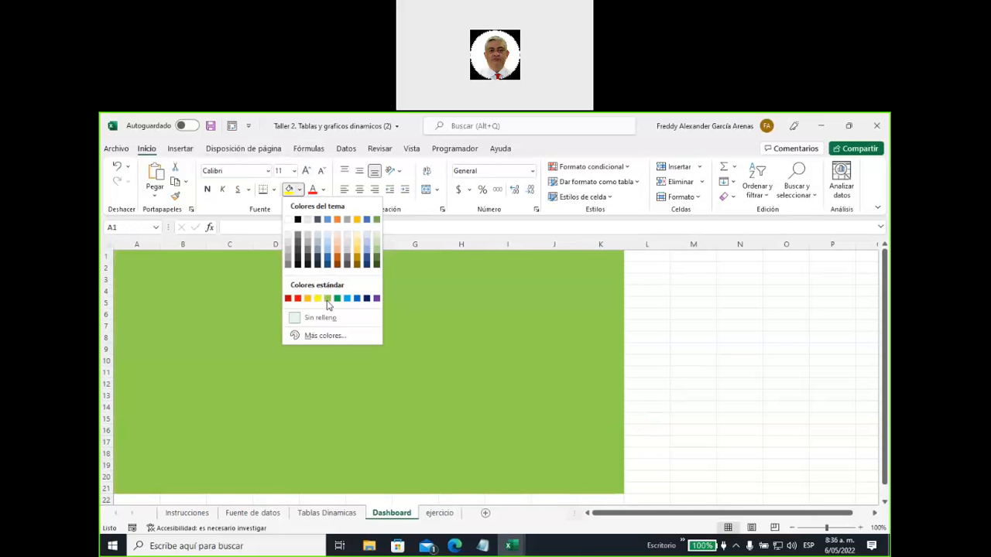
left_click(377, 260)
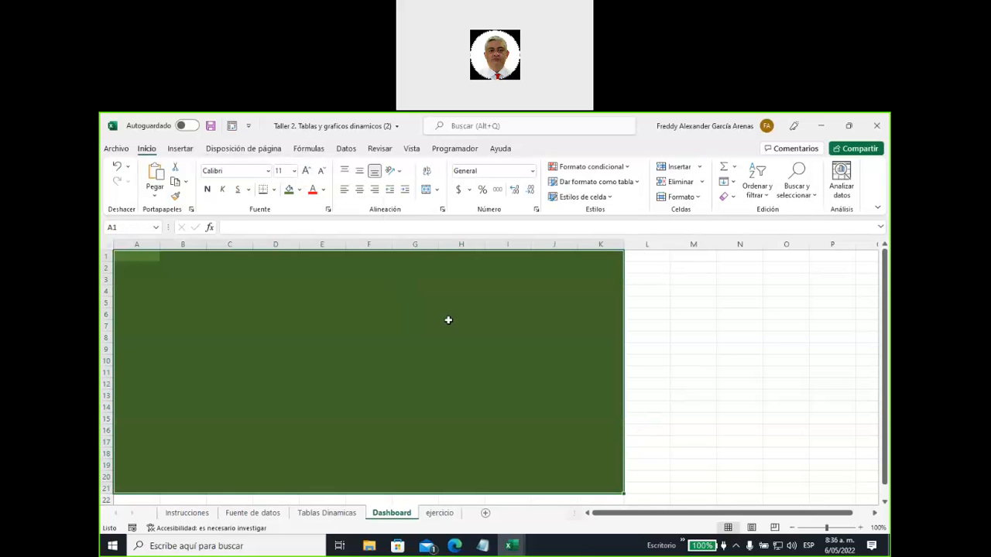
left_click(709, 362)
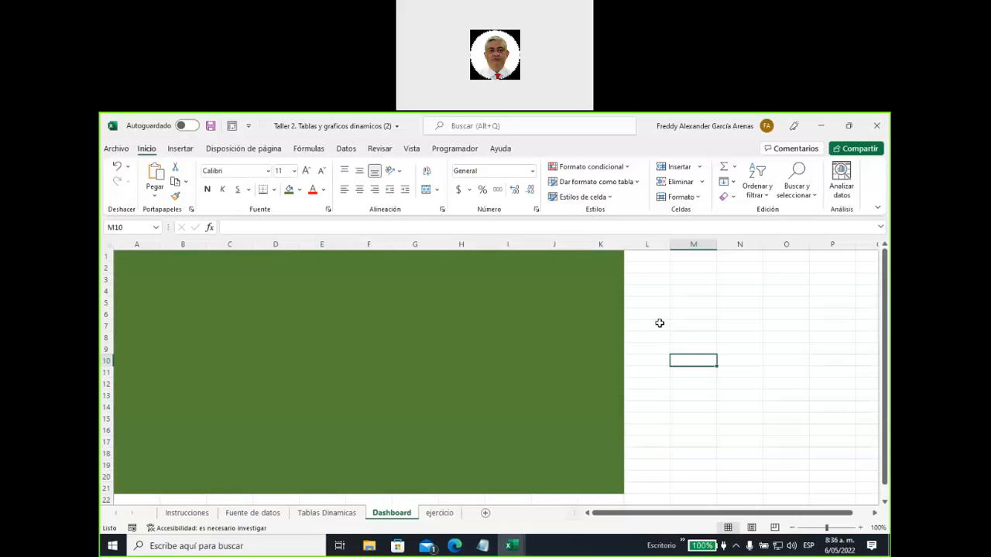
scroll(659, 322, "down", 1)
scroll(659, 323, "up", 1)
- Draw a rectangle about 23.28 by 1.09 cm over A1:K2 and enter the title "DASHBOARD DE VENTAS - EMPRESA CORPOVENTAS" in it
left_click(178, 150)
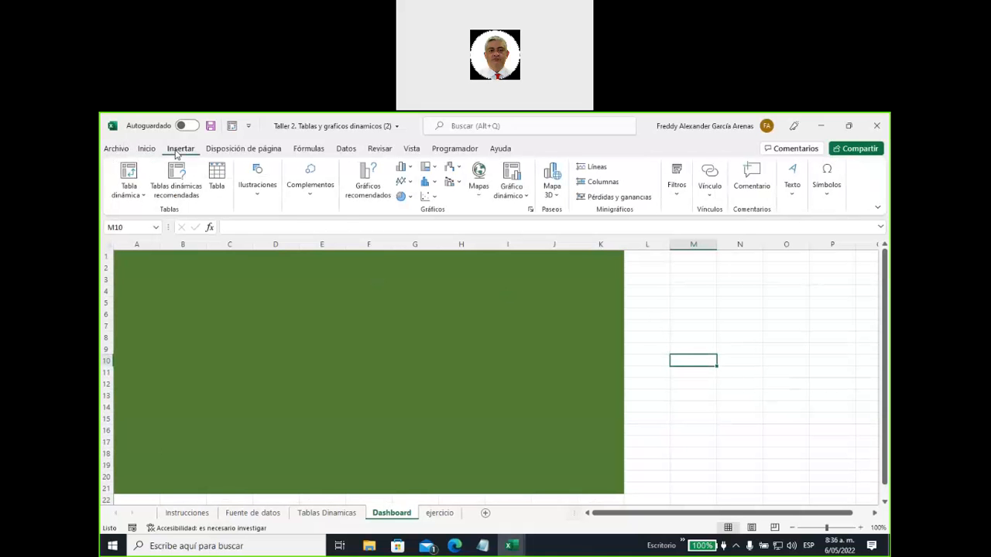
left_click(257, 199)
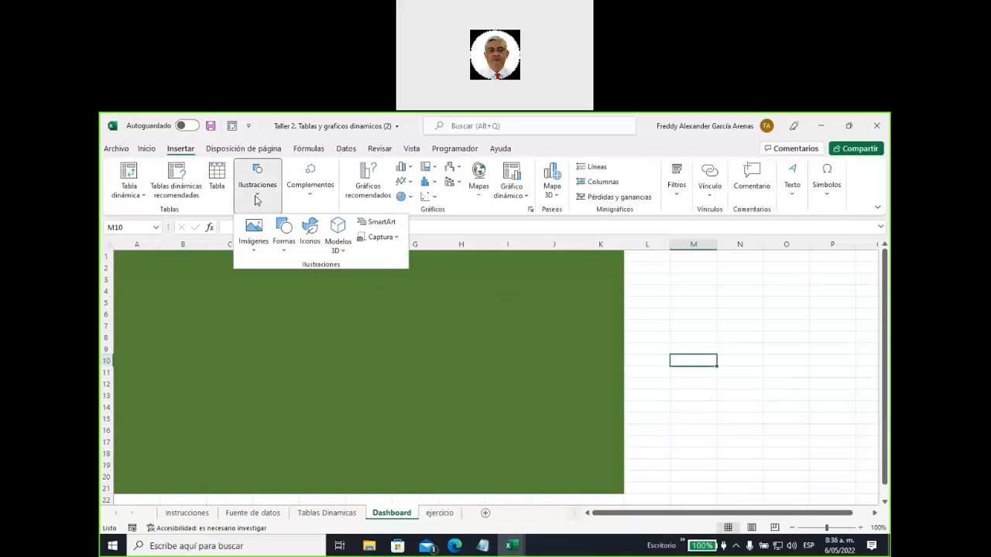
left_click(286, 252)
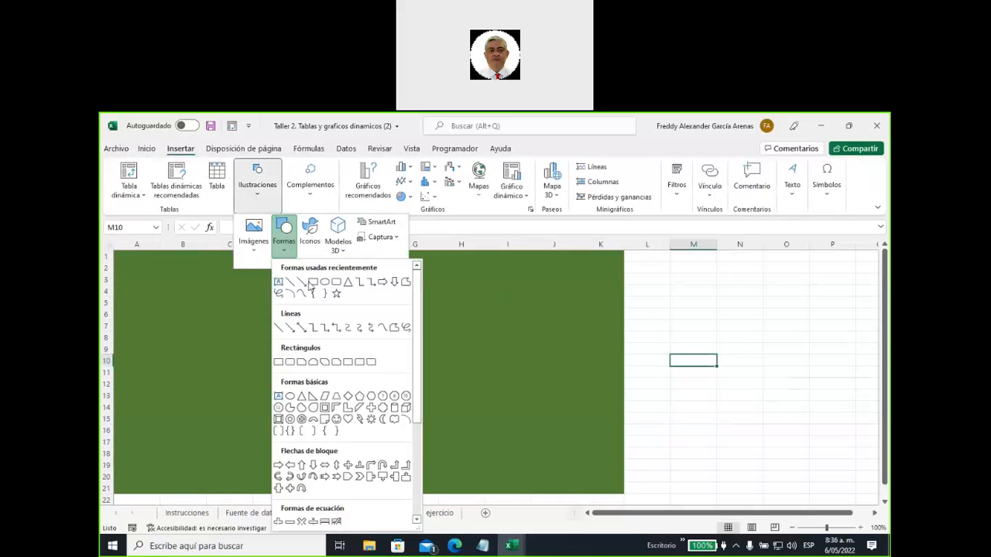
left_click(313, 283)
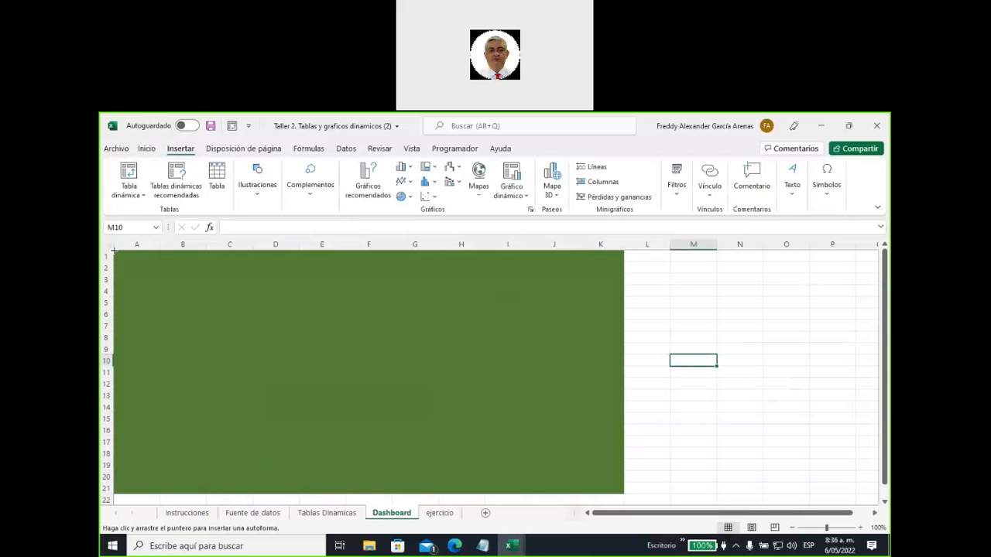
mouse_move(115, 252)
left_mouse_down()
mouse_move(588, 260)
mouse_move(626, 274)
left_mouse_up()
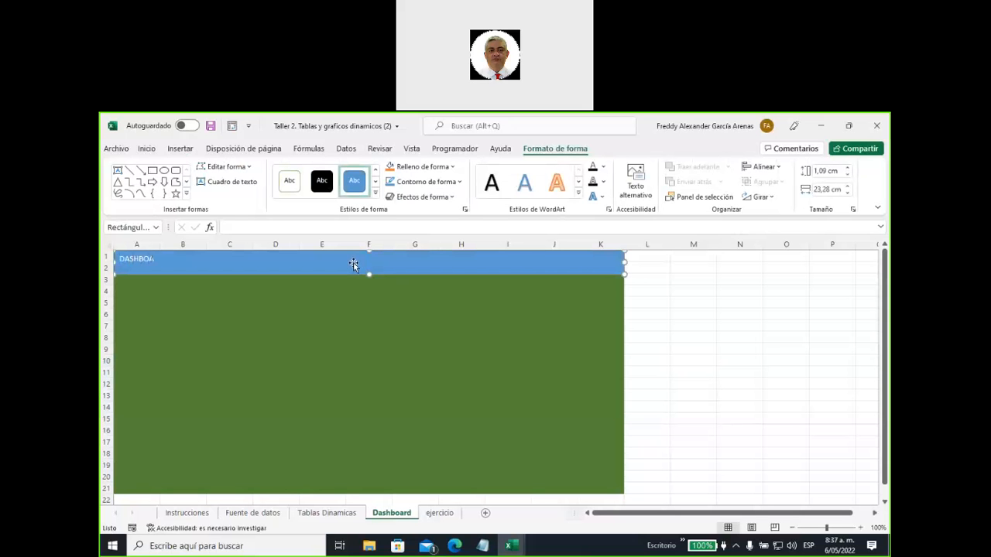
type("DASHBOARD DE VENTAS - EMPRESA CORPO")
type("VENTAS")
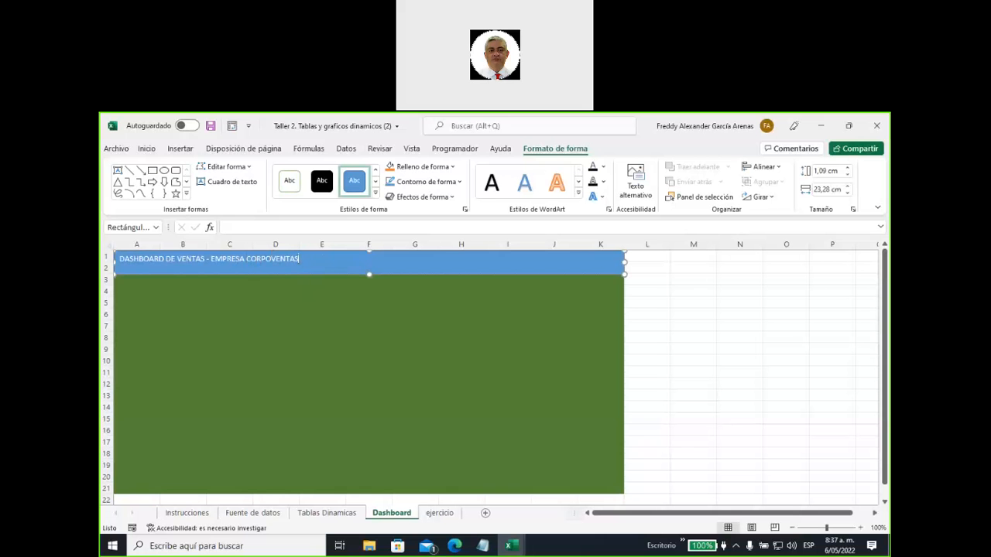
- Enlarge the banner title to 18 pt and centre it horizontally and vertically in the rectangle
left_click_drag(300, 258, 117, 259)
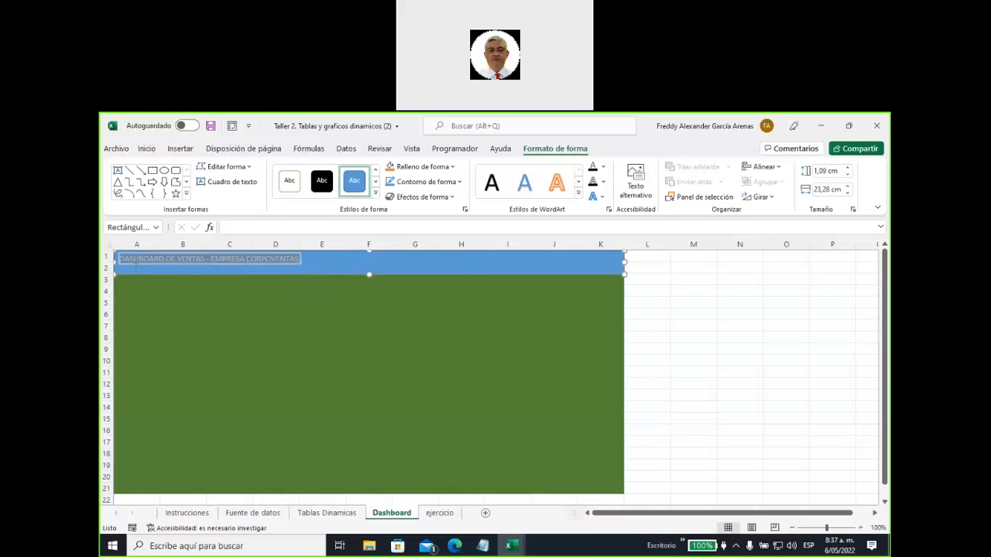
left_click(147, 149)
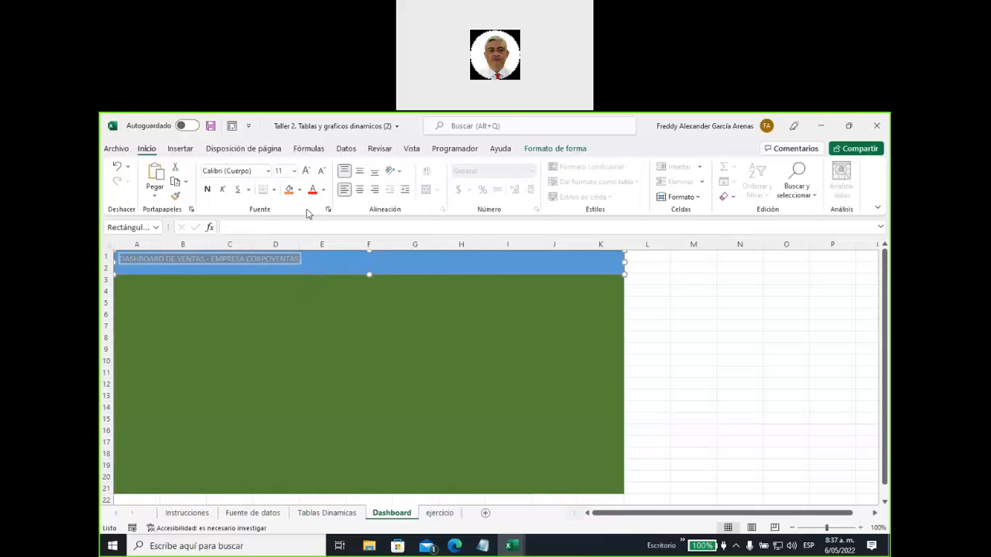
left_click(305, 171)
left_click(306, 171)
left_click(306, 171)
left_click(306, 171)
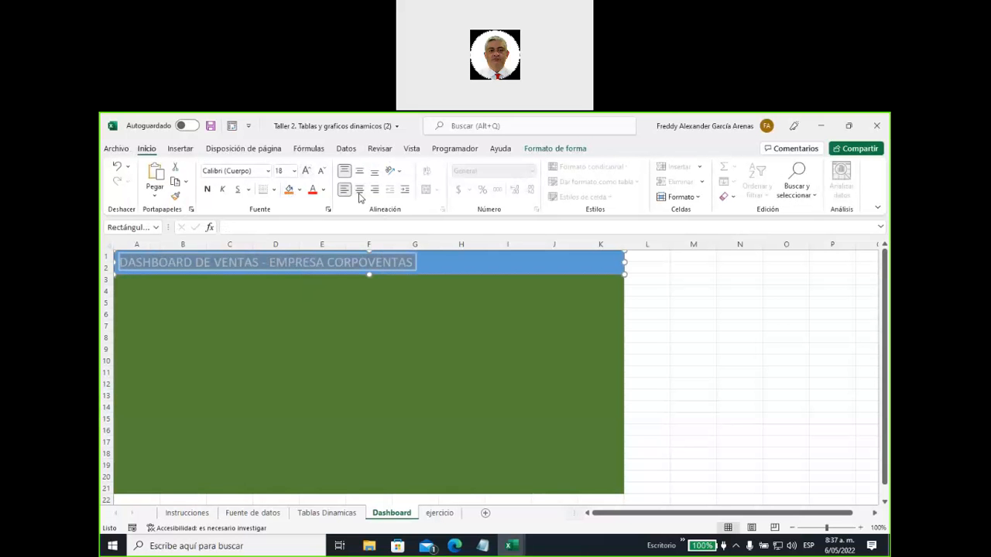
left_click(359, 190)
left_click(359, 170)
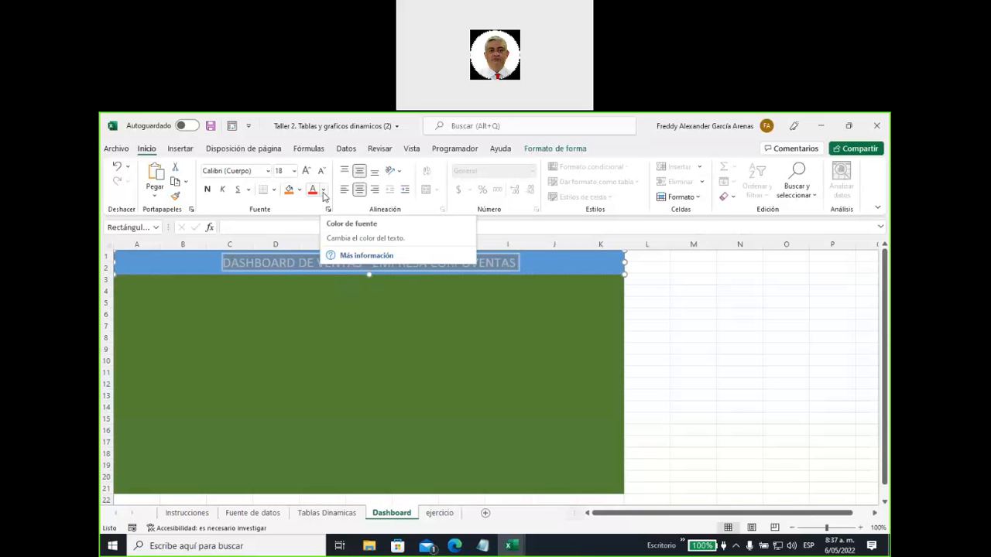
left_click(547, 152)
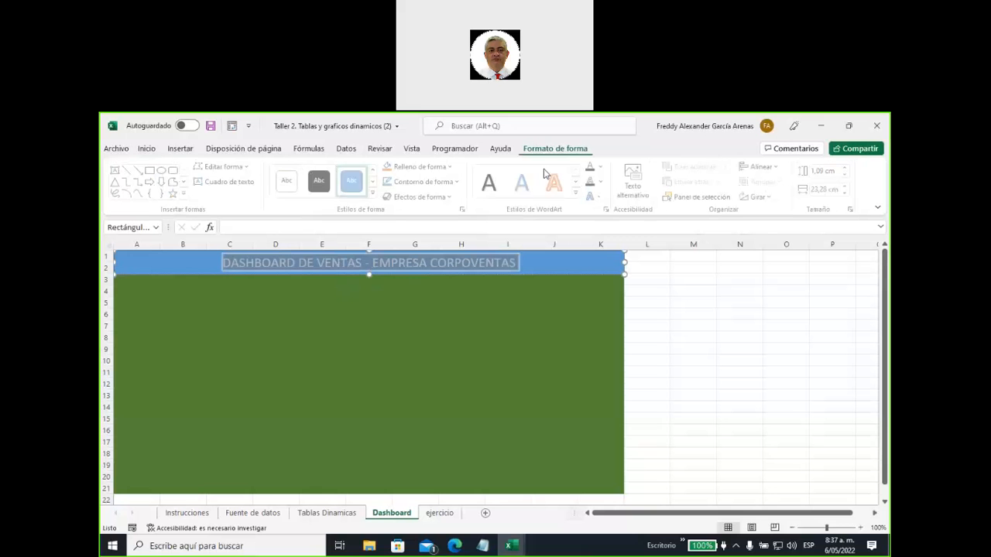
left_click(376, 193)
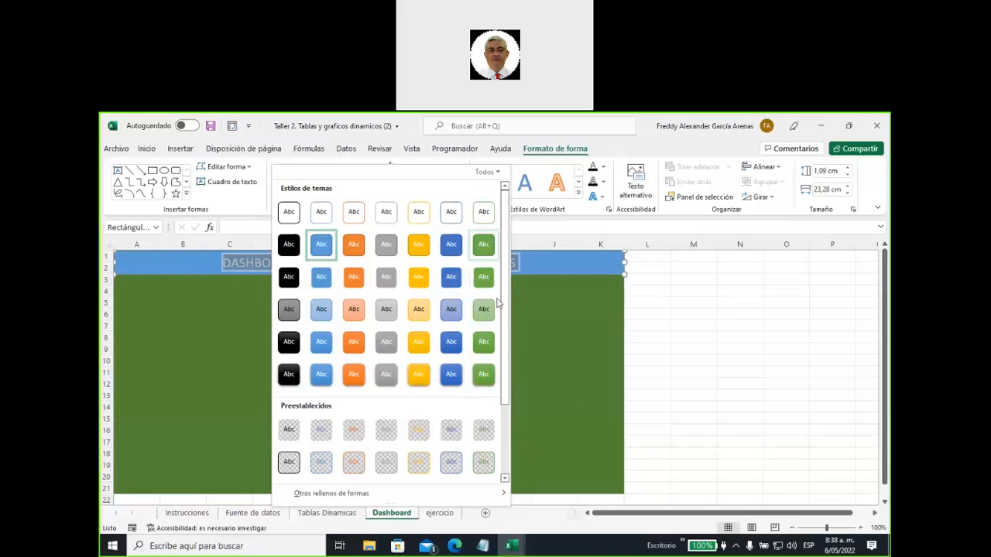
left_click(451, 336)
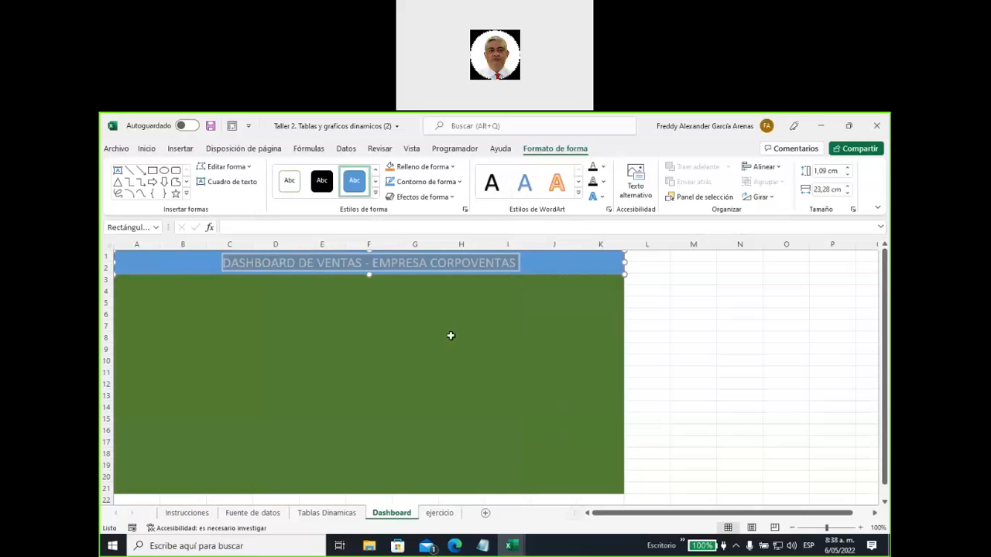
- Fill the title rectangle with the same dark green as the sheet background and remove its outline
left_click(212, 265)
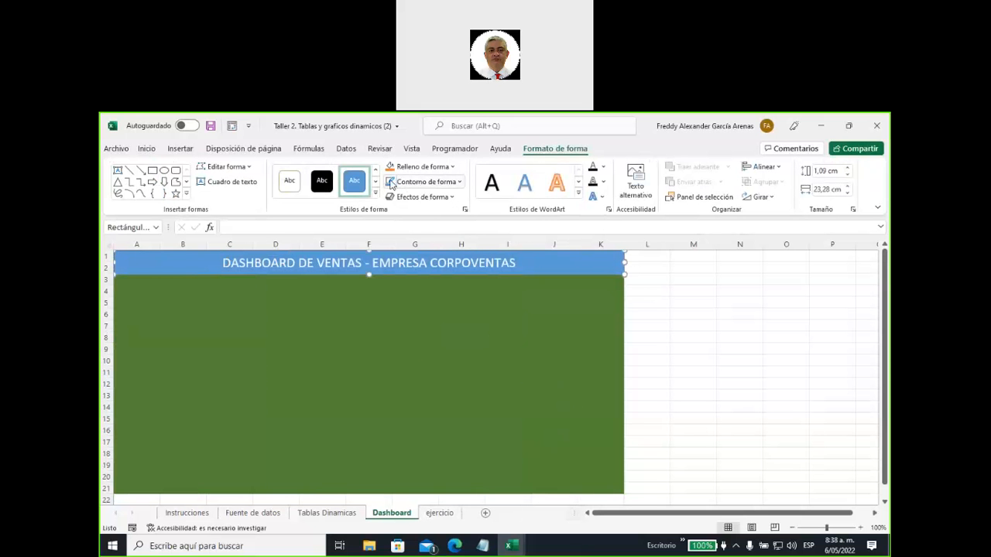
left_click(453, 167)
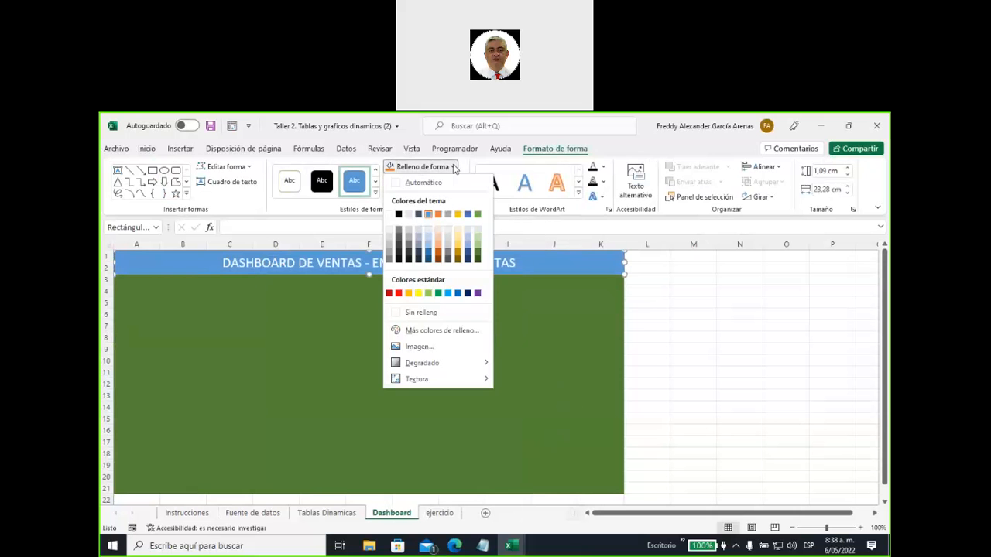
left_click(477, 257)
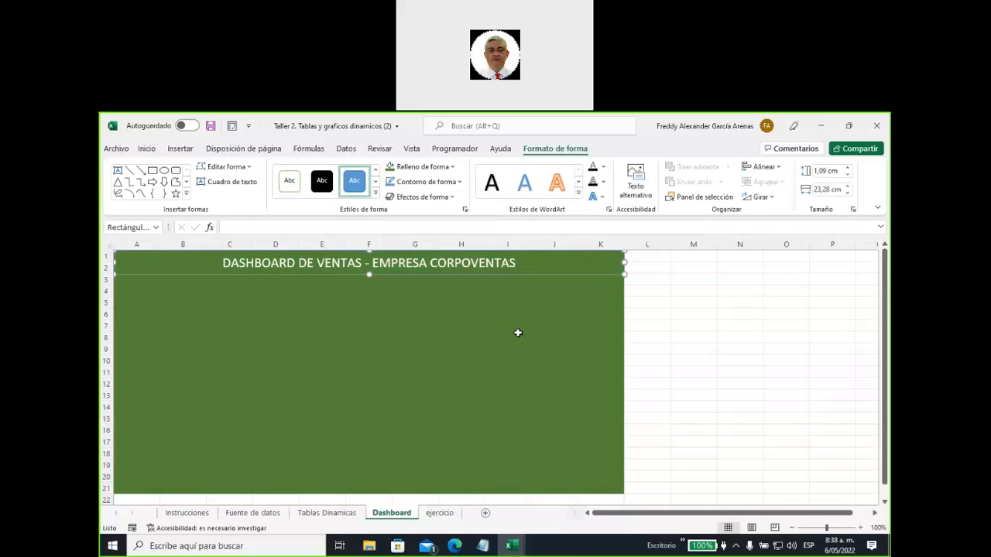
left_click(479, 324)
left_click(422, 265)
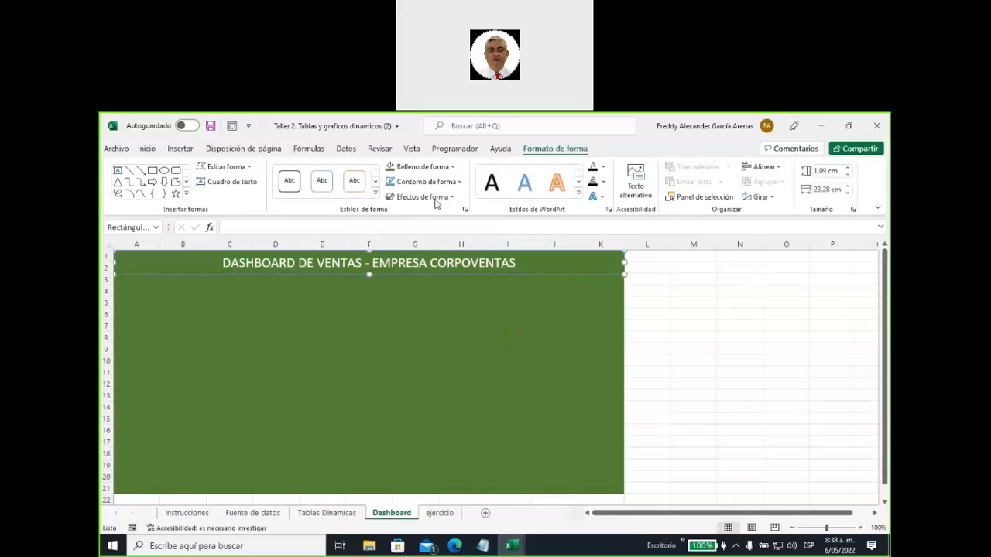
left_click(458, 182)
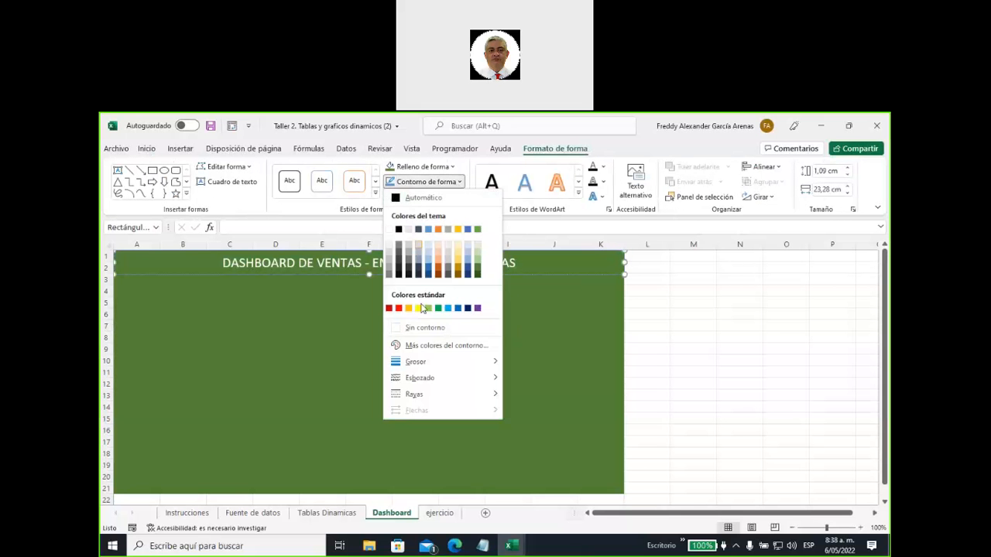
left_click(424, 328)
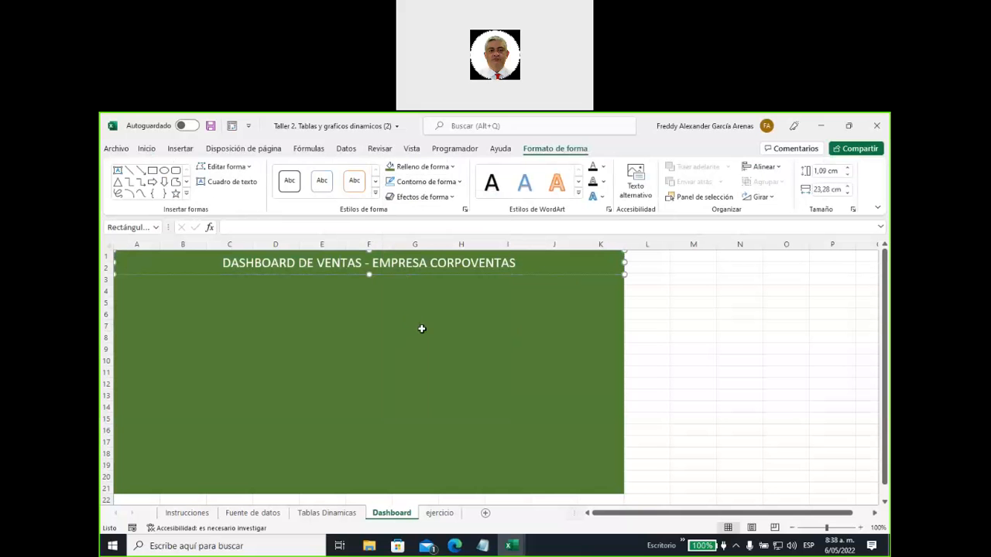
left_click(367, 303)
left_click(343, 279)
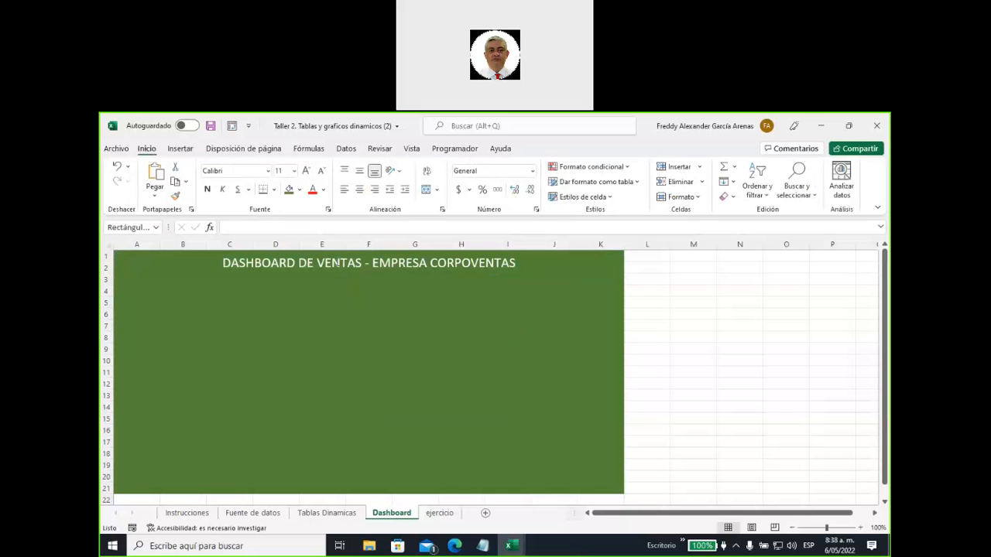
- Apply the gold WordArt style to the whole dashboard title text
left_click_drag(223, 263, 518, 263)
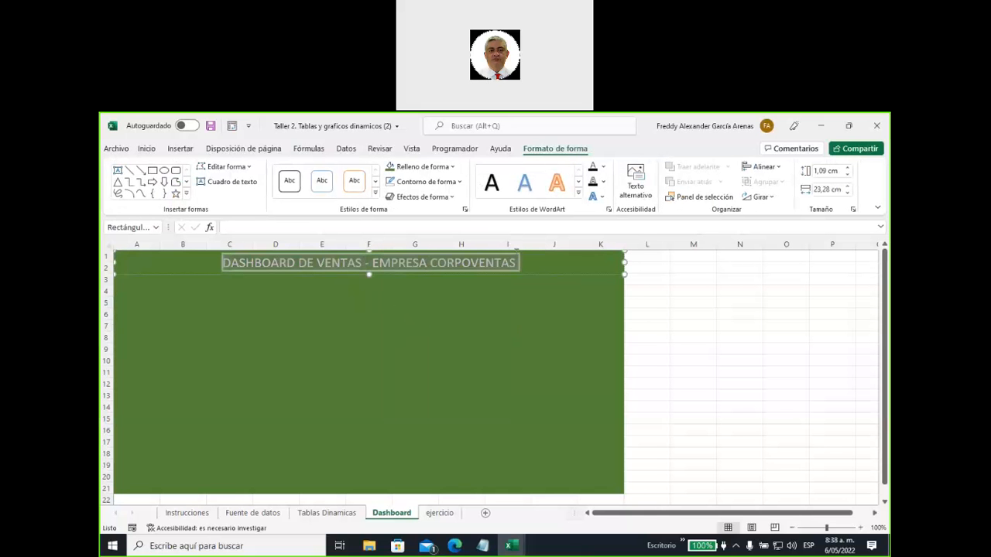
left_click(578, 194)
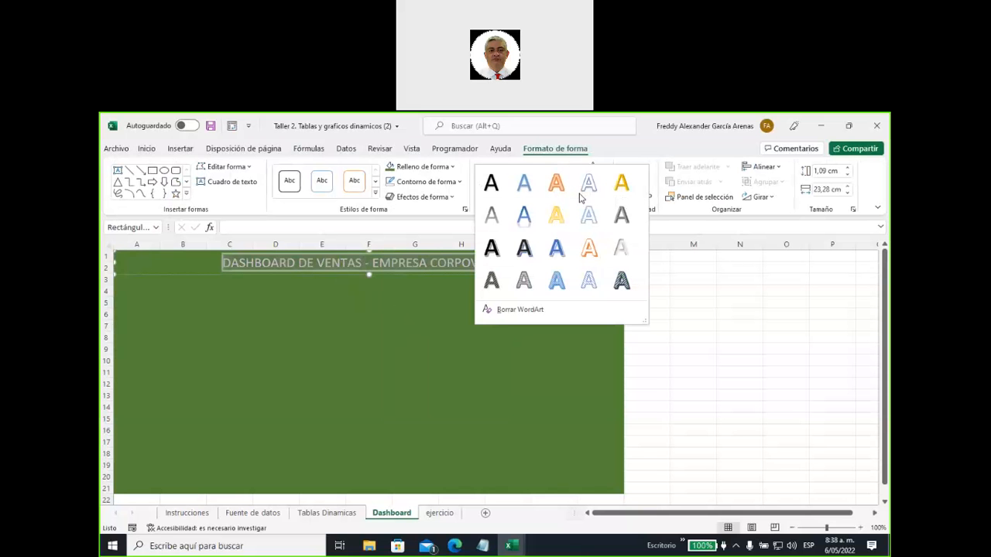
left_click(621, 183)
left_click(554, 337)
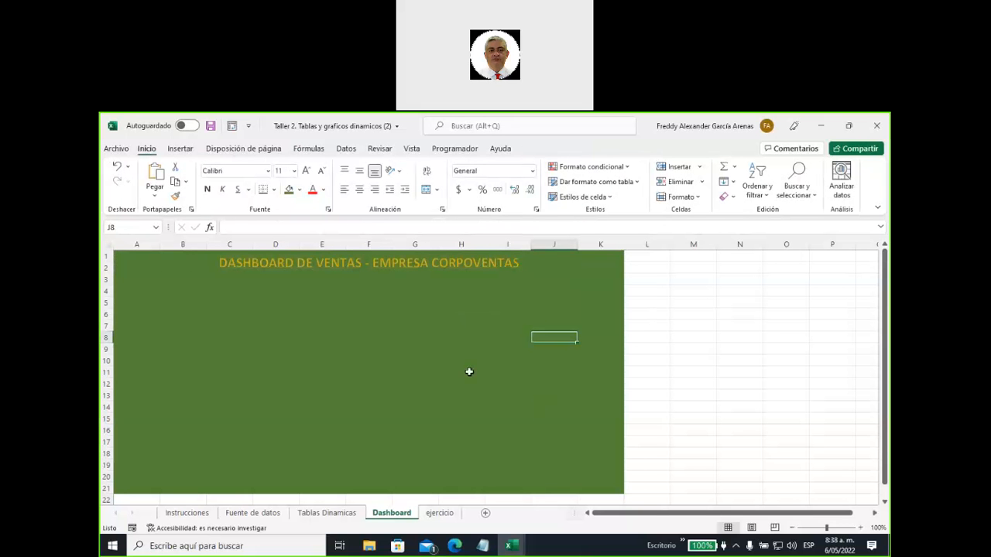
- Hide all columns from L to the last column, XFD, on the Dashboard sheet
left_click(647, 244)
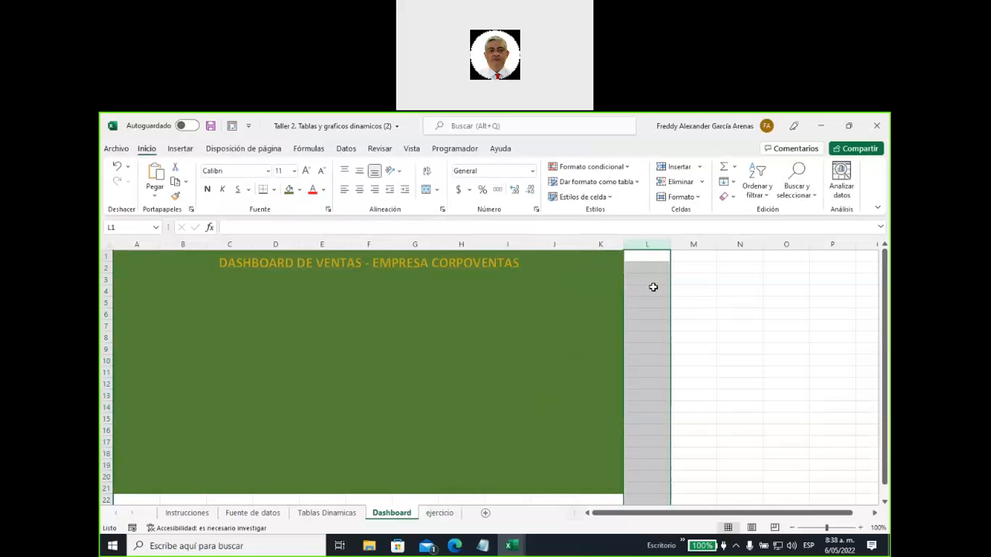
key("ctrl+shift+Right")
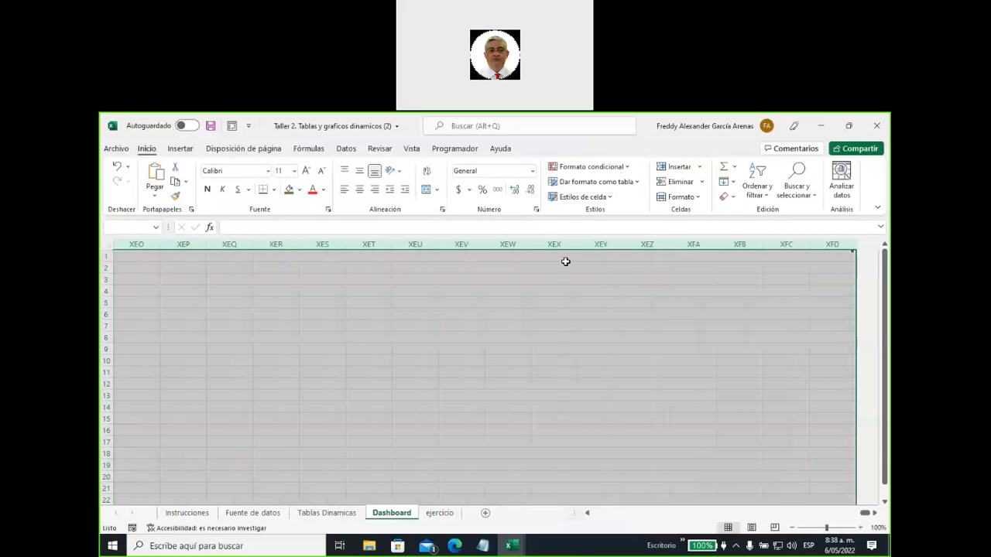
right_click(544, 243)
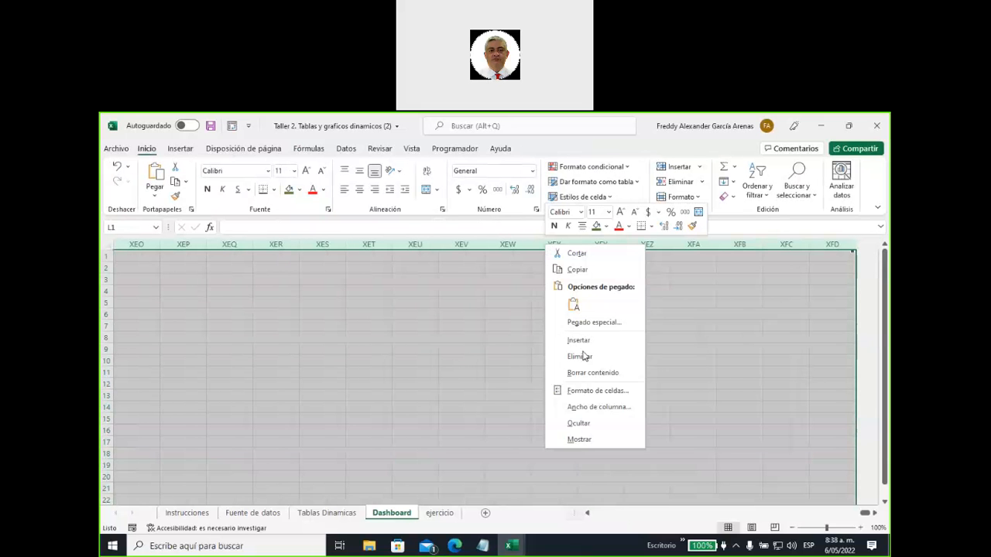
left_click(580, 423)
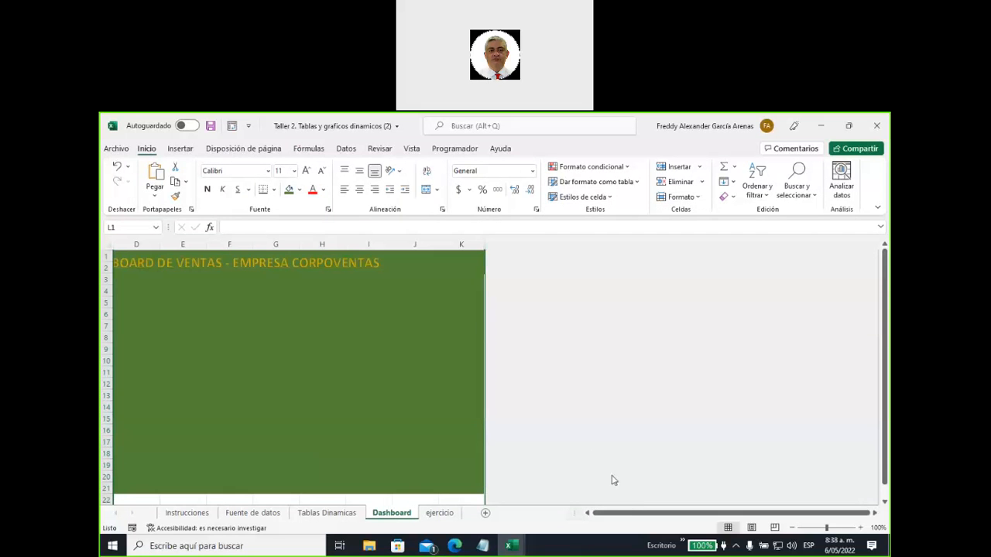
left_click_drag(628, 519, 600, 519)
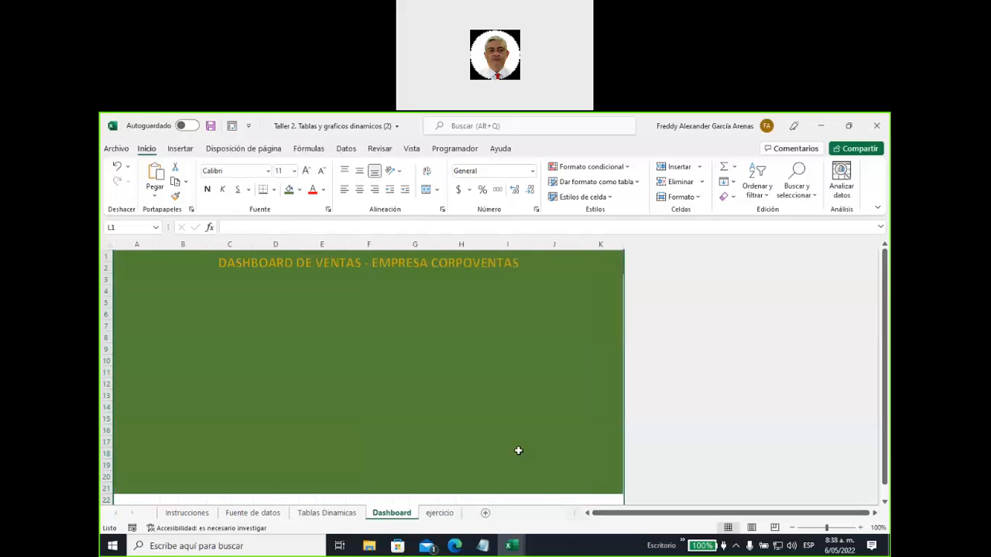
left_click(508, 339)
- Hide all rows from 22 to the last row of the Dashboard sheet
scroll(413, 349, "down", 5)
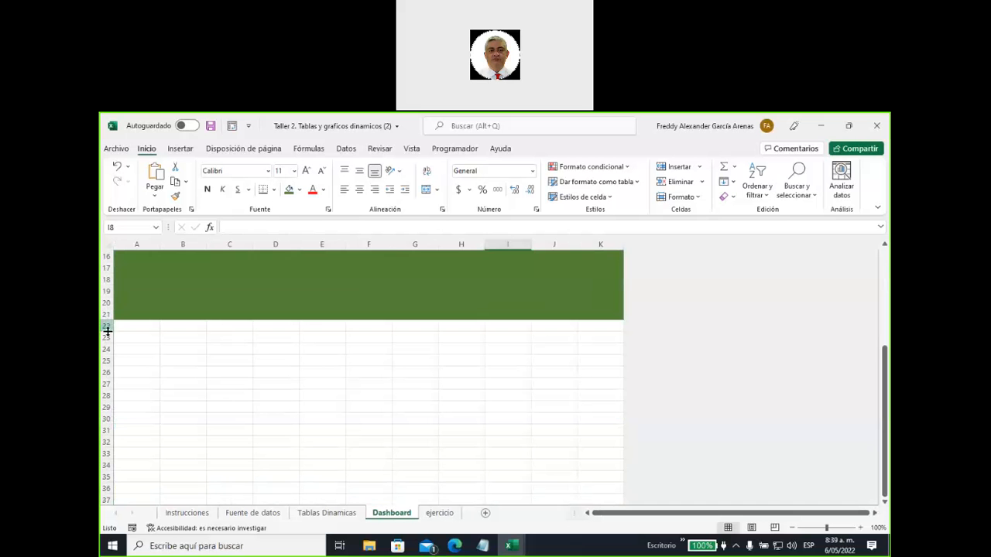
left_click(107, 328)
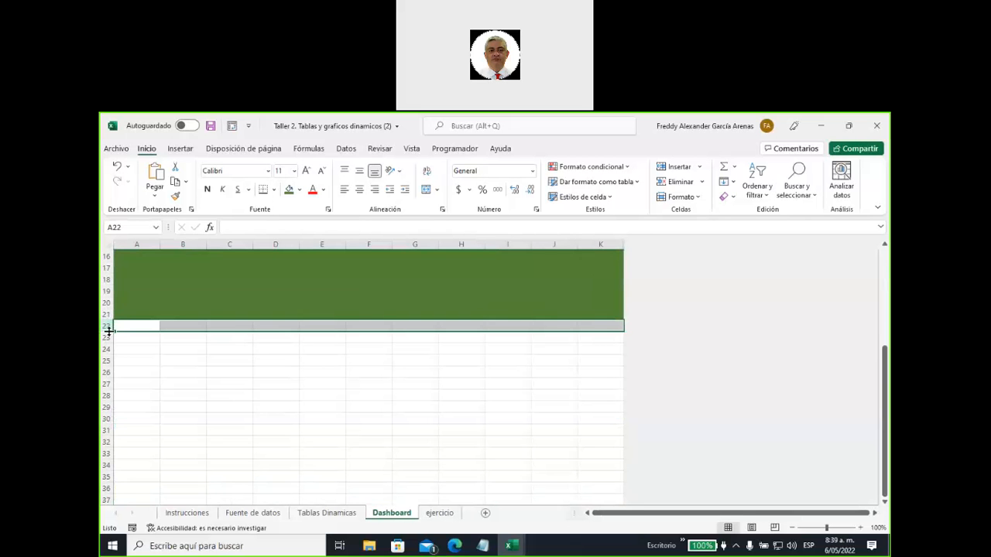
key("ctrl+shift+Down")
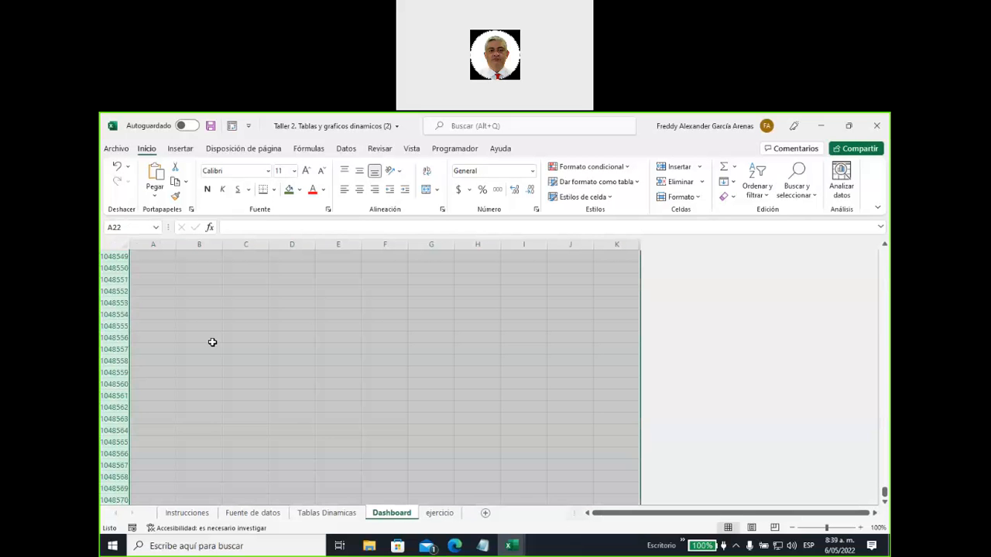
scroll(211, 342, "up", 20)
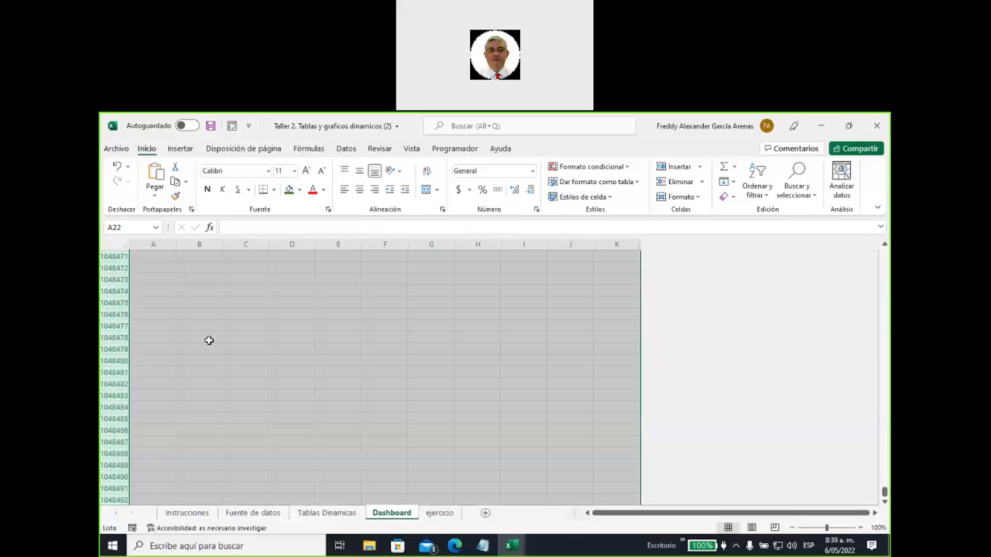
right_click(118, 288)
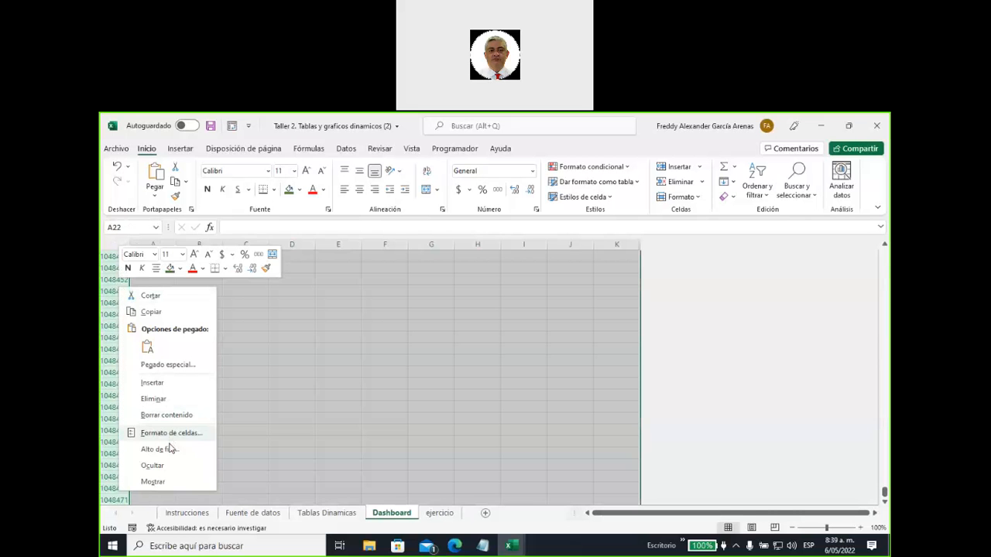
left_click(163, 467)
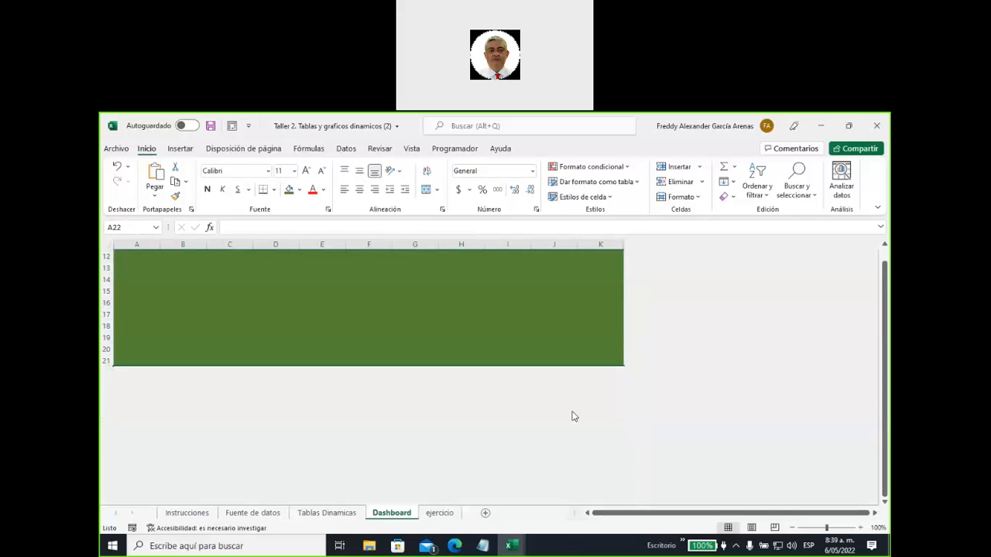
scroll(707, 386, "up", 4)
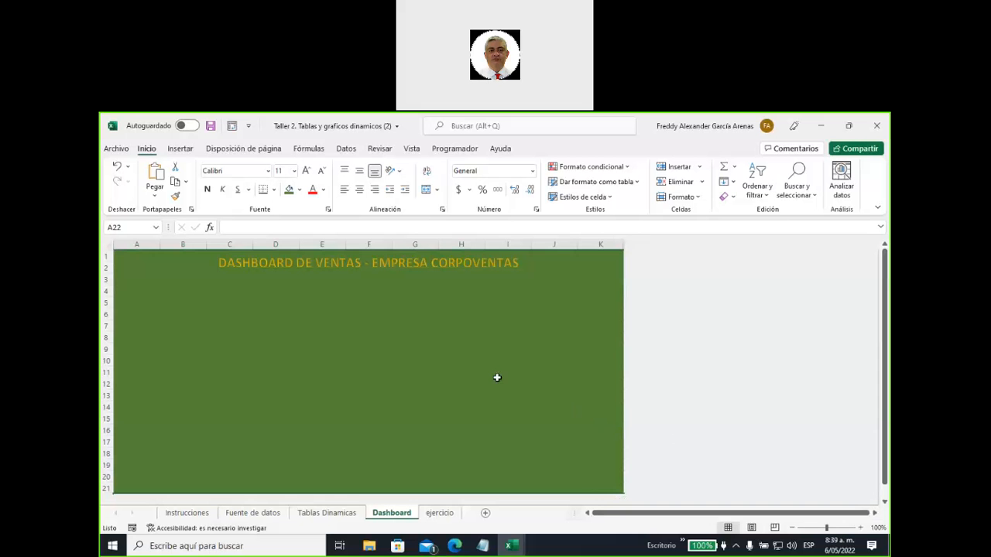
left_click(335, 352)
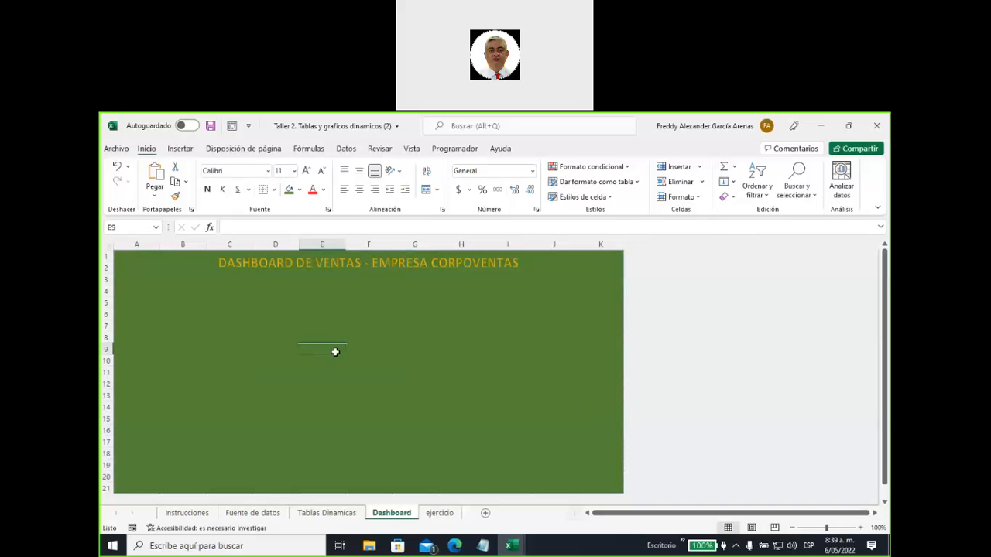
left_click(264, 351)
- Move the column chart of total sales by product from the Tablas Dinamicas sheet to cell B4 of the Dashboard sheet
left_click(342, 513)
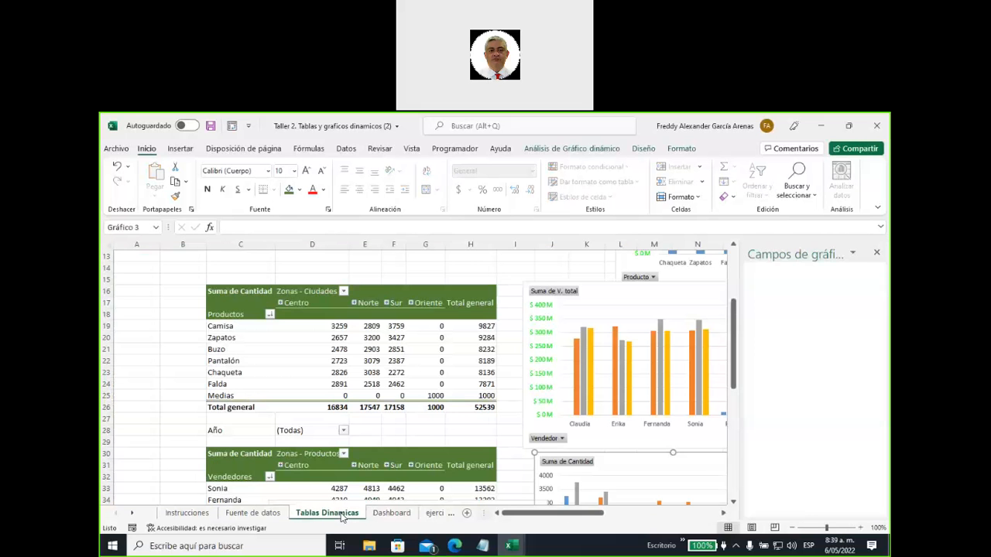
scroll(605, 376, "up", 3)
scroll(605, 376, "up", 1)
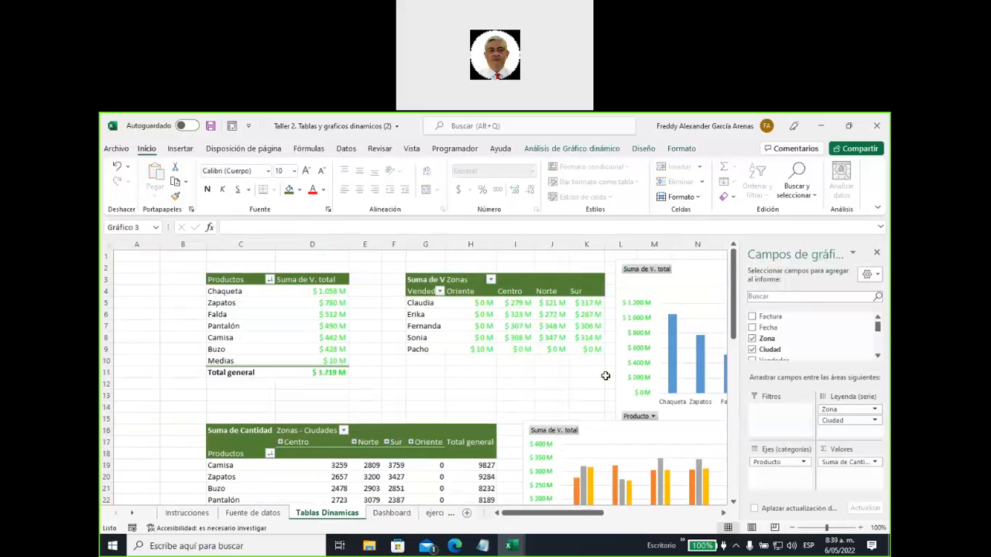
left_click_drag(574, 514, 609, 521)
left_click(427, 268)
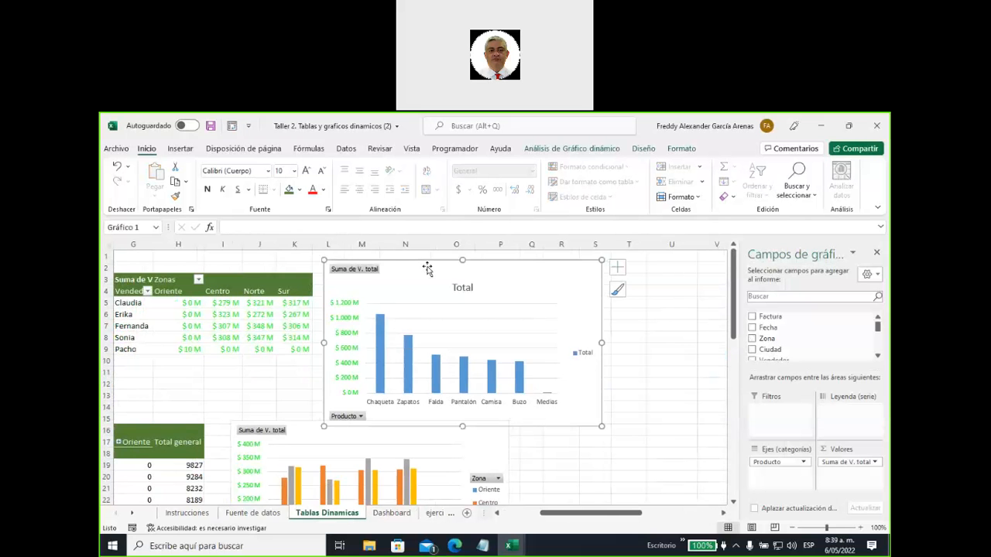
key("ctrl+x")
left_click(391, 514)
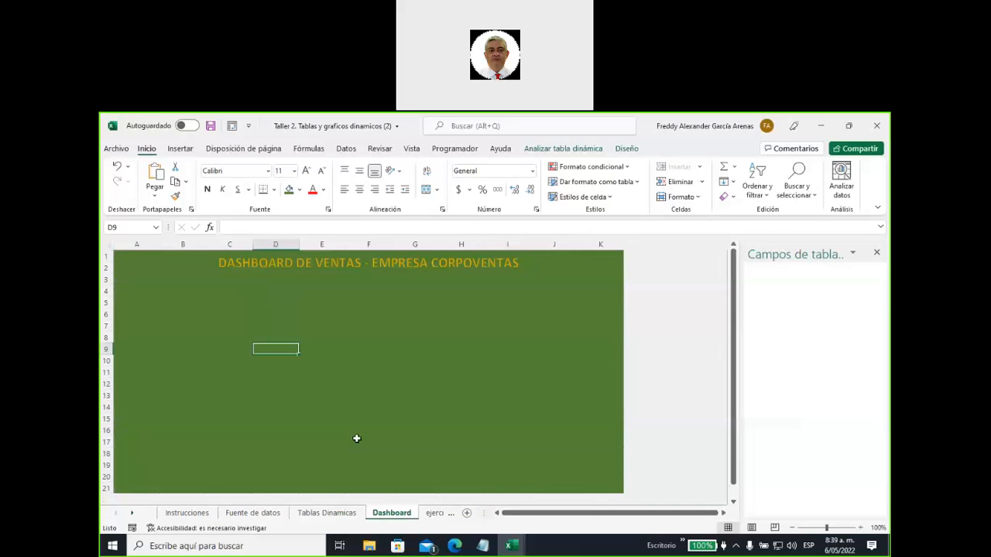
left_click(170, 286)
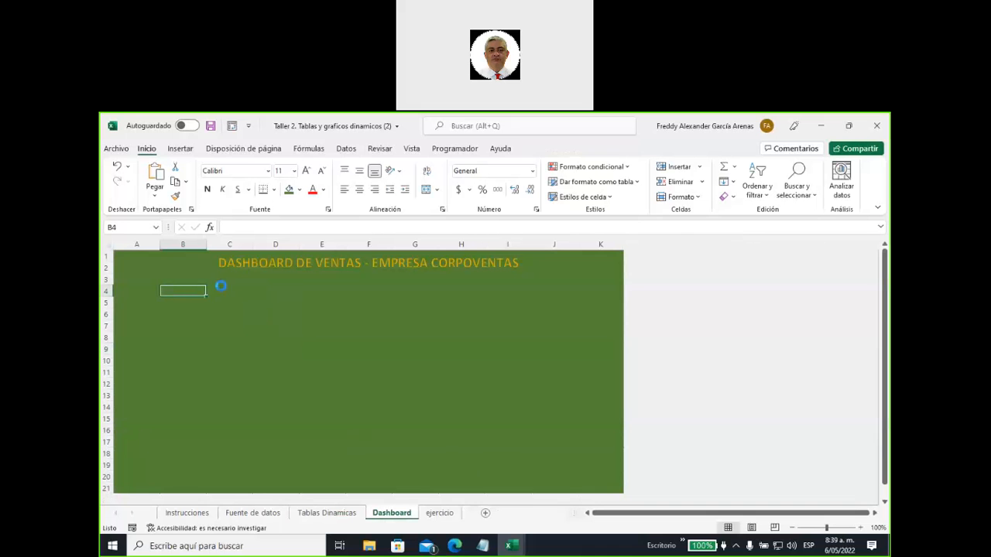
key("ctrl+v")
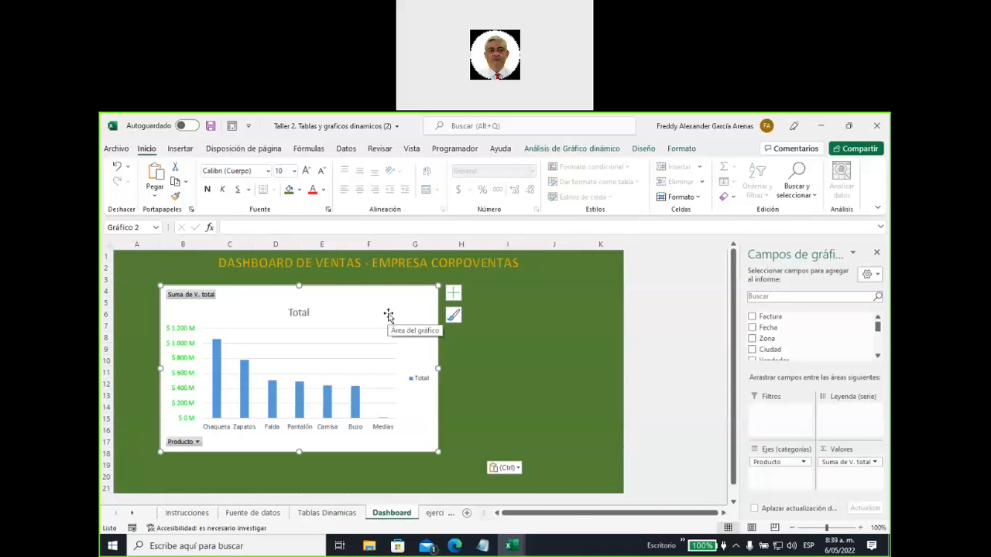
- Shrink the product chart to about 9.8 by 6.8 cm, place it at cell A3 just below the title, and close the chart field list
left_click_drag(438, 454, 375, 433)
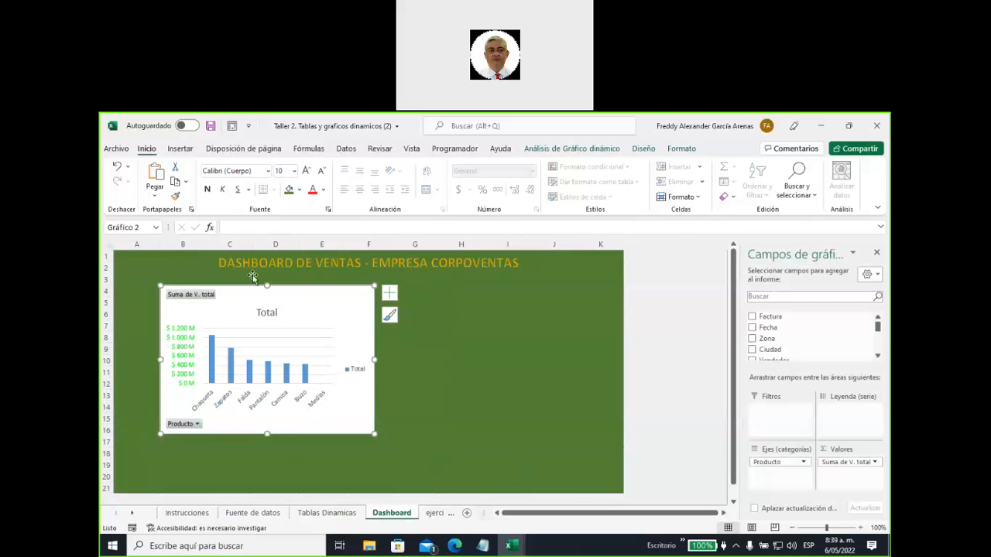
left_click_drag(301, 294, 254, 284)
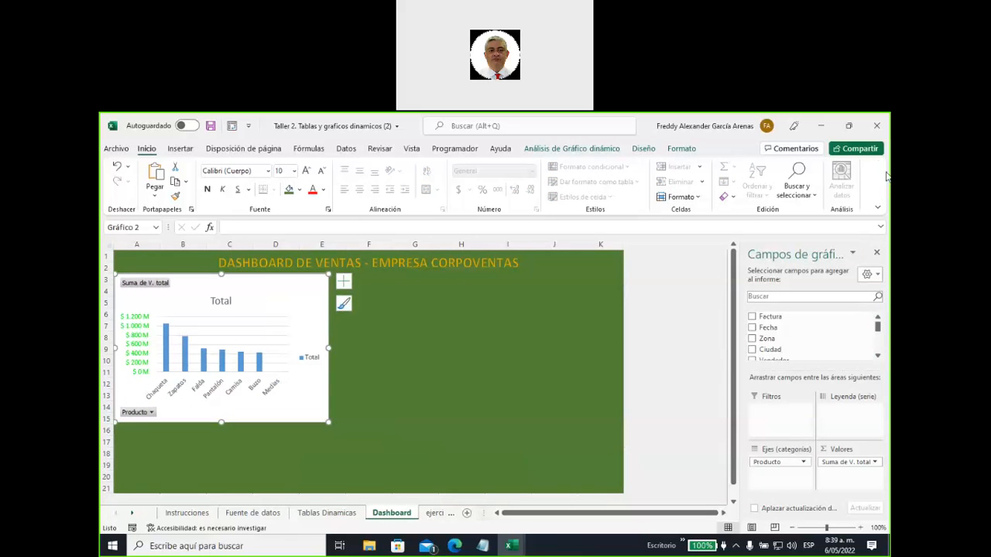
left_click(876, 253)
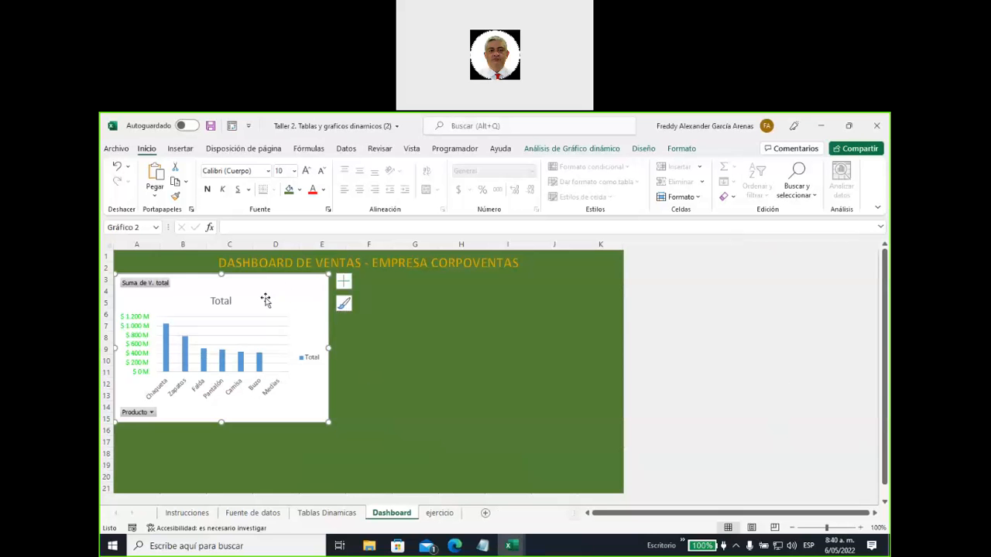
- Set the product chart's area properties to "No mover ni cambiar tamaño con celdas"
right_click(312, 291)
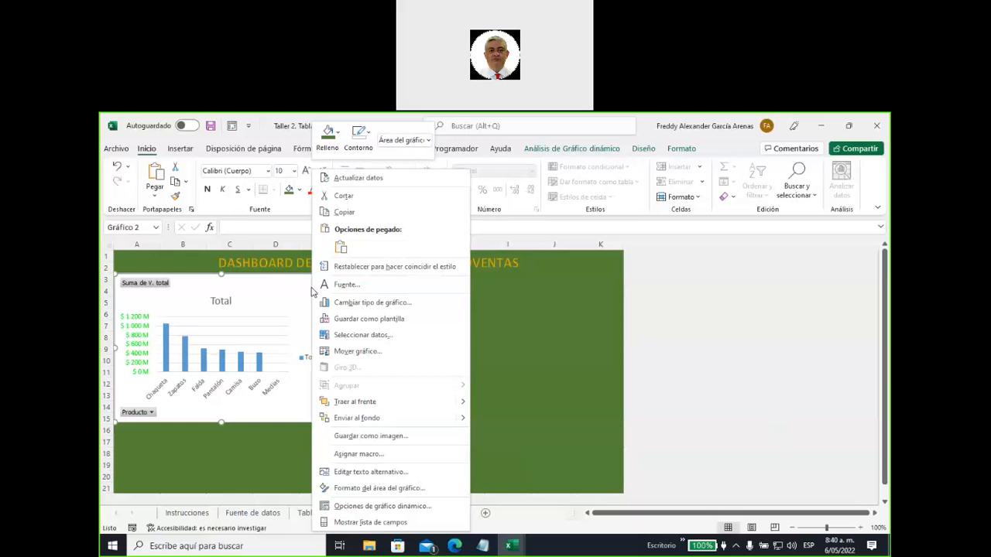
left_click(379, 488)
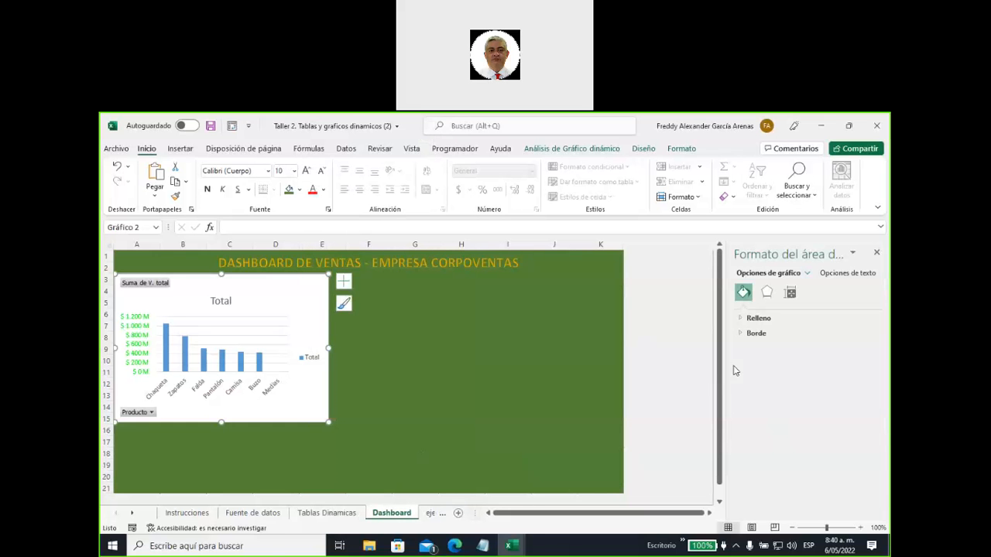
left_click_drag(728, 366, 636, 373)
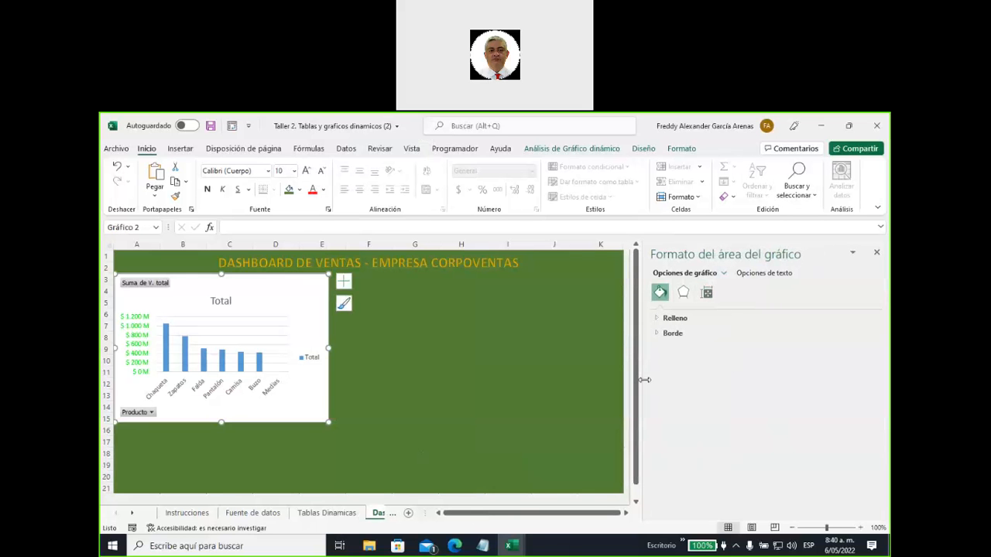
left_click(708, 295)
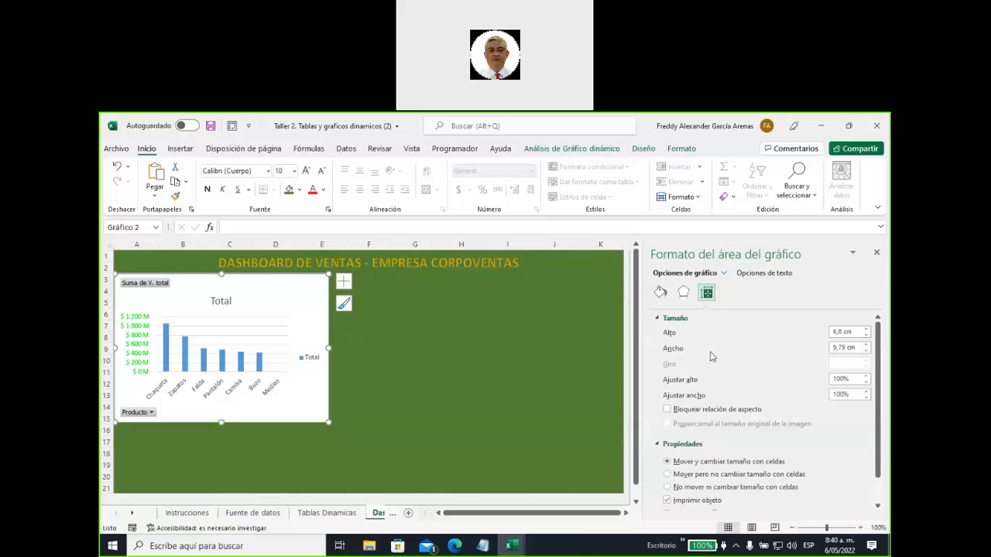
scroll(712, 358, "down", 1)
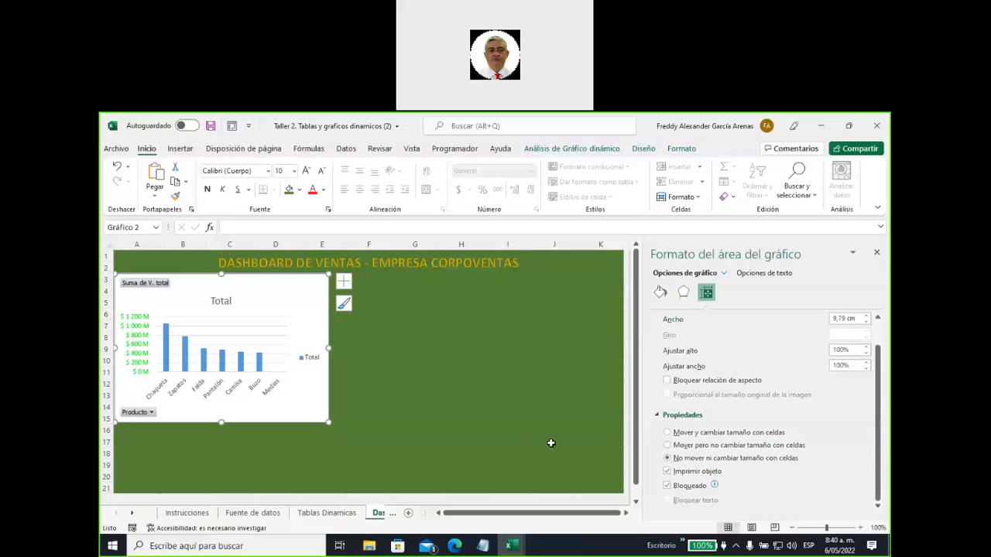
- Shrink the Total chart to span about columns A to D and rows 3 to 13, and close the formatting pane
left_click(554, 418)
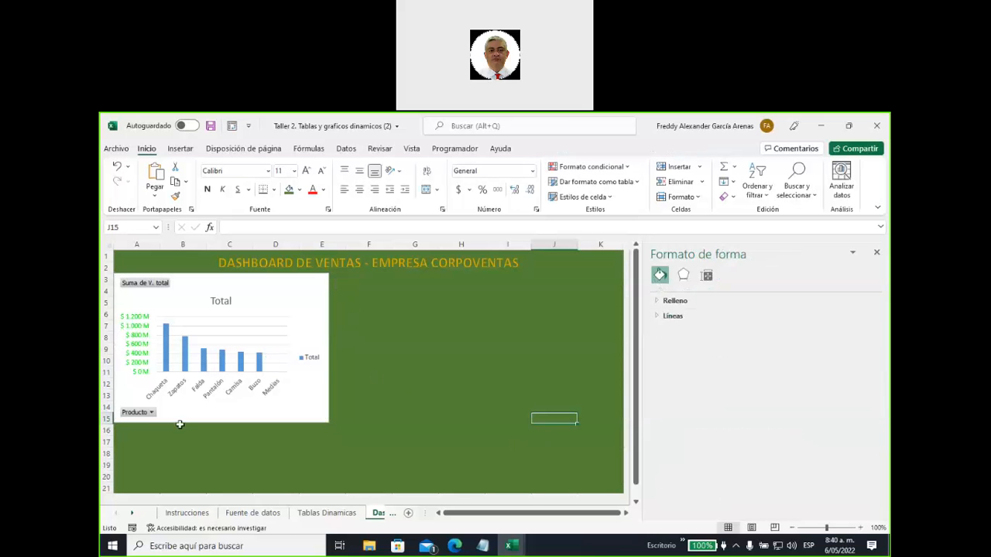
left_click(234, 400)
left_click_drag(329, 422, 299, 397)
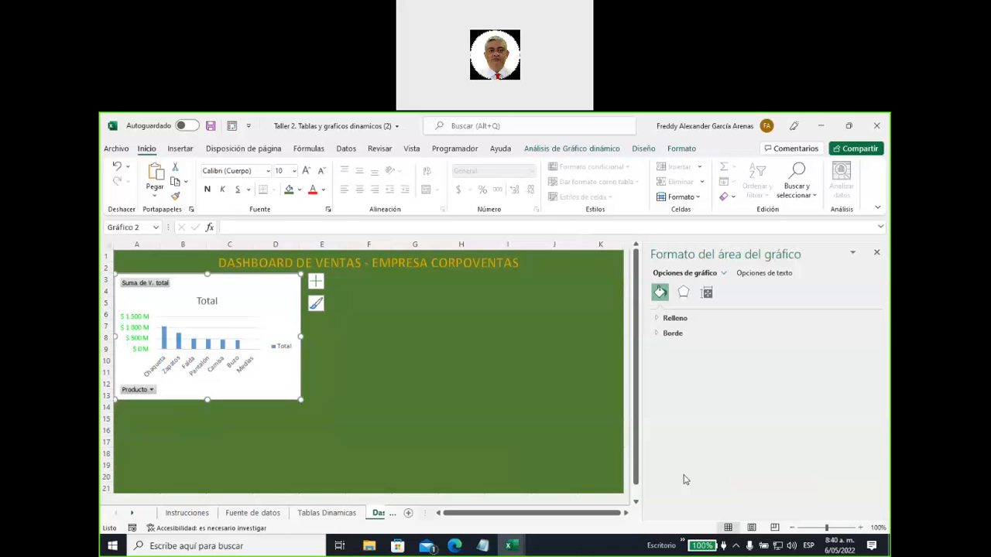
left_click(860, 528)
left_click(861, 528)
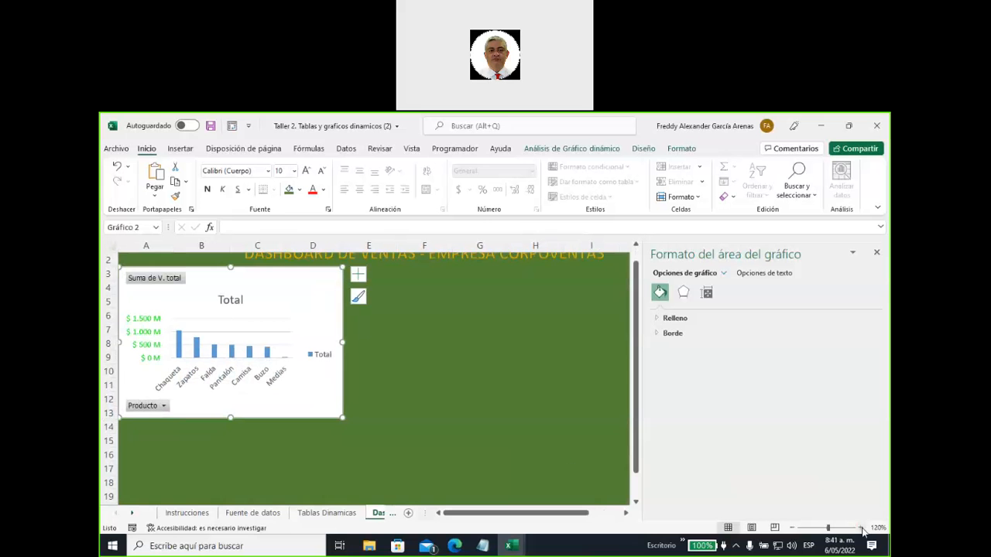
left_click_drag(638, 435, 634, 474)
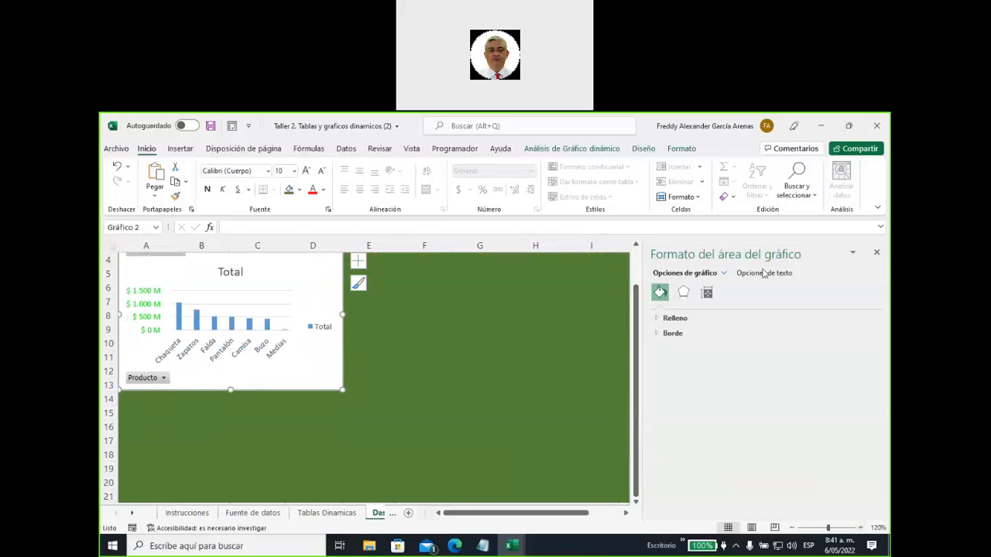
left_click(878, 254)
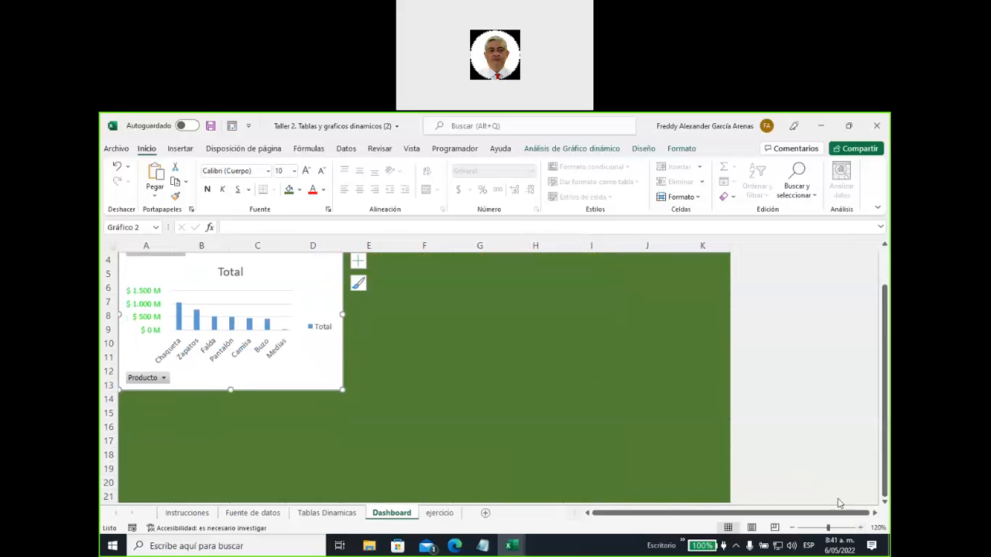
- Reduce the Total chart further so it ends inside column D and just below row 11
scroll(114, 495, "down", 3)
scroll(116, 491, "up", 2)
scroll(186, 431, "up", 2)
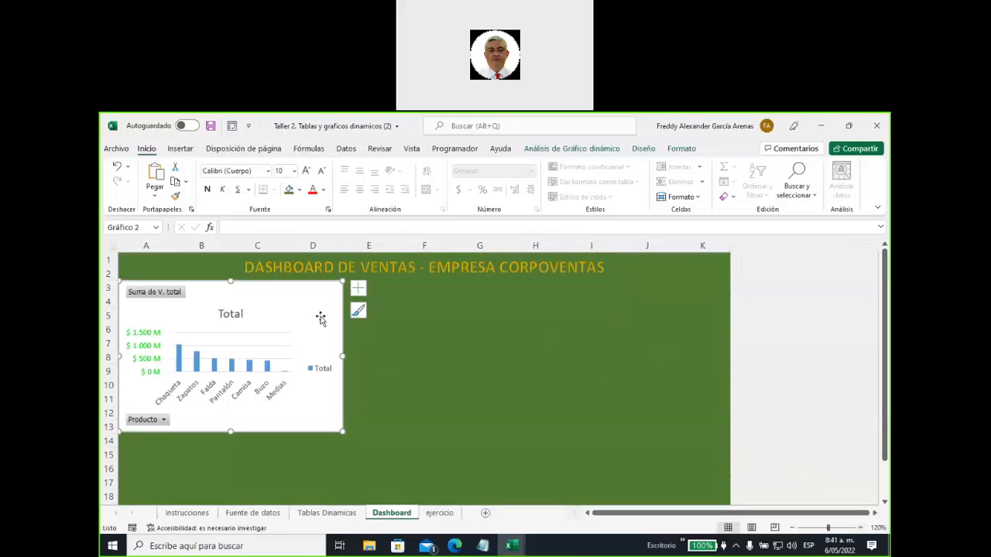
mouse_move(342, 431)
left_mouse_down()
mouse_move(332, 400)
mouse_move(325, 423)
left_mouse_up()
left_click_drag(220, 423, 220, 410)
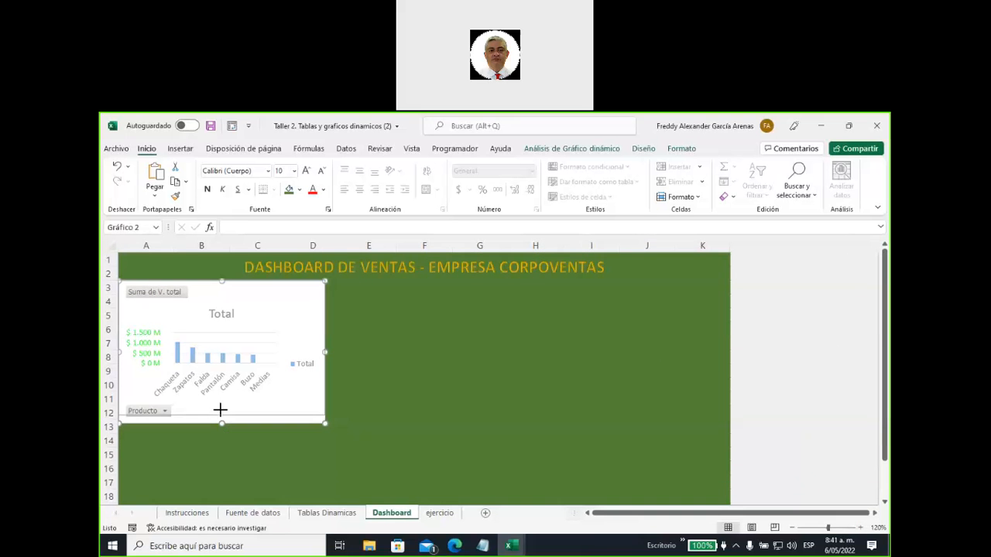
- Hide all field buttons on the Total chart
right_click(173, 299)
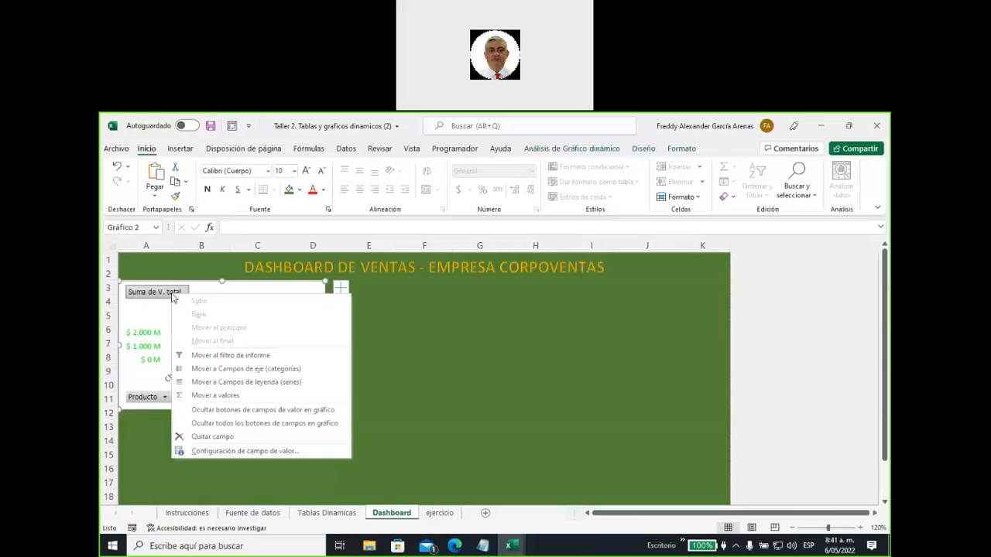
left_click(232, 421)
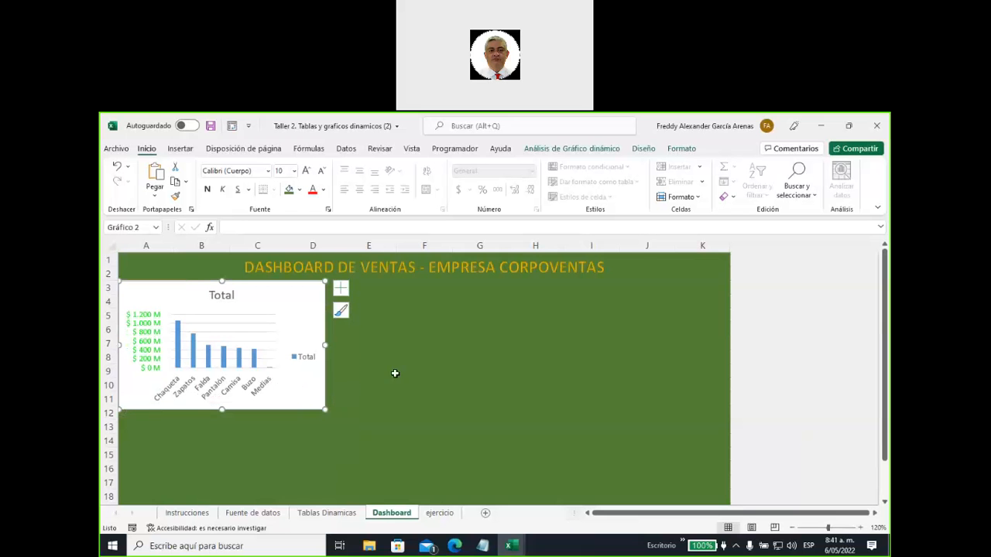
left_click(451, 383)
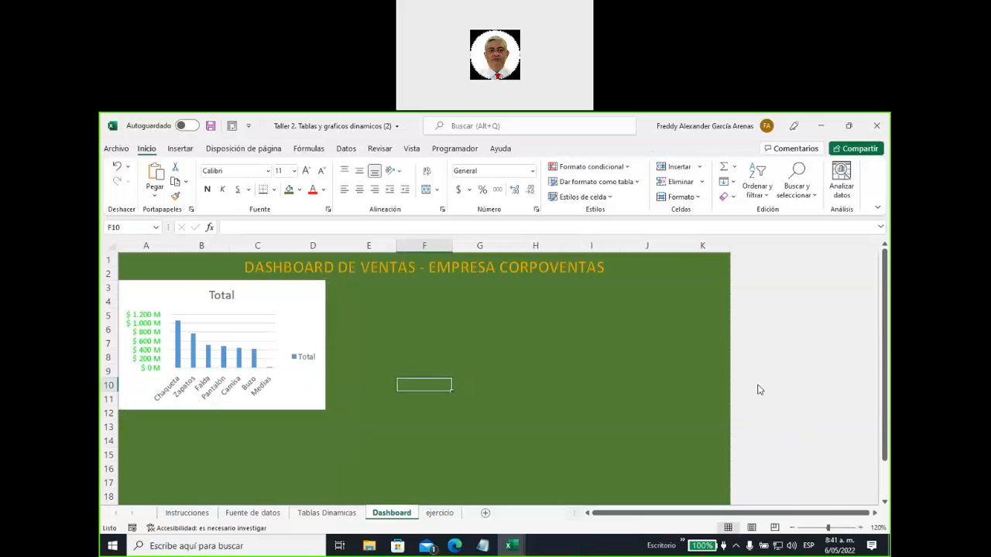
left_click(860, 527)
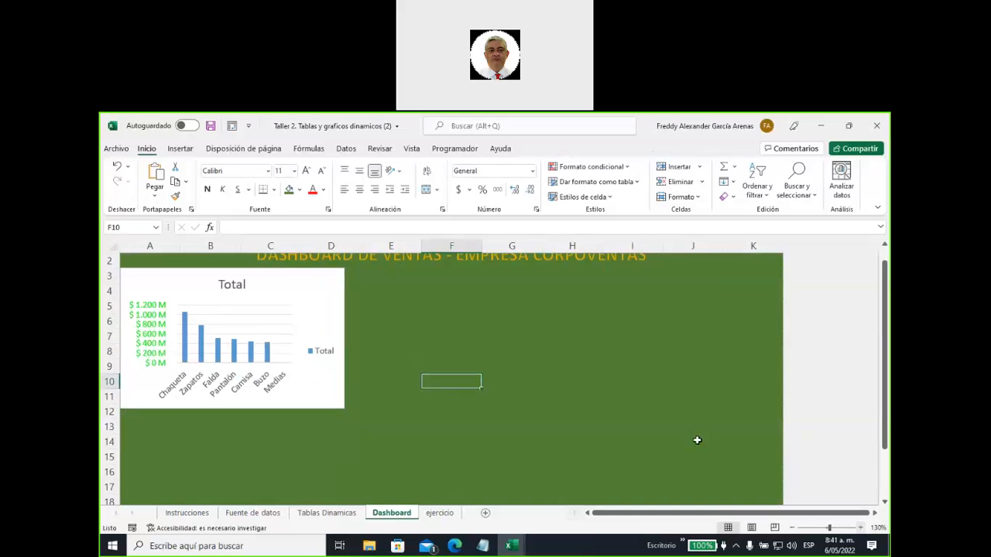
scroll(529, 380, "up", 1)
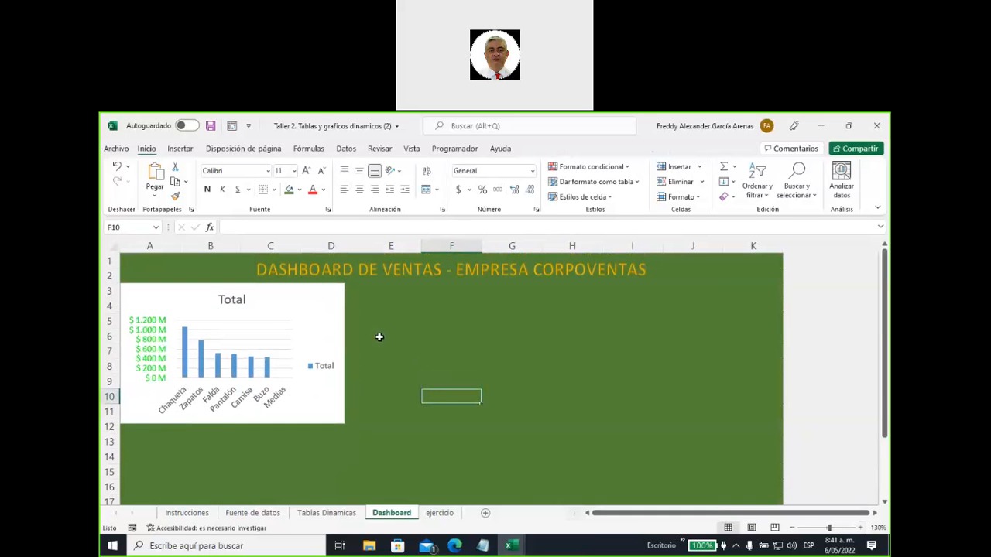
left_click(329, 311)
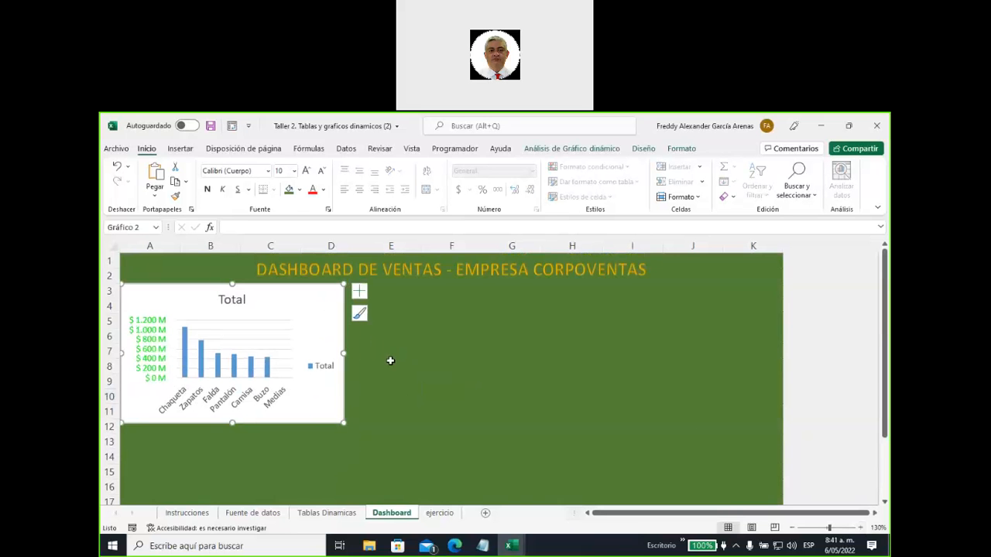
mouse_move(410, 309)
left_mouse_down()
mouse_move(422, 457)
mouse_move(506, 446)
mouse_move(402, 395)
mouse_move(378, 342)
mouse_move(384, 323)
left_mouse_up()
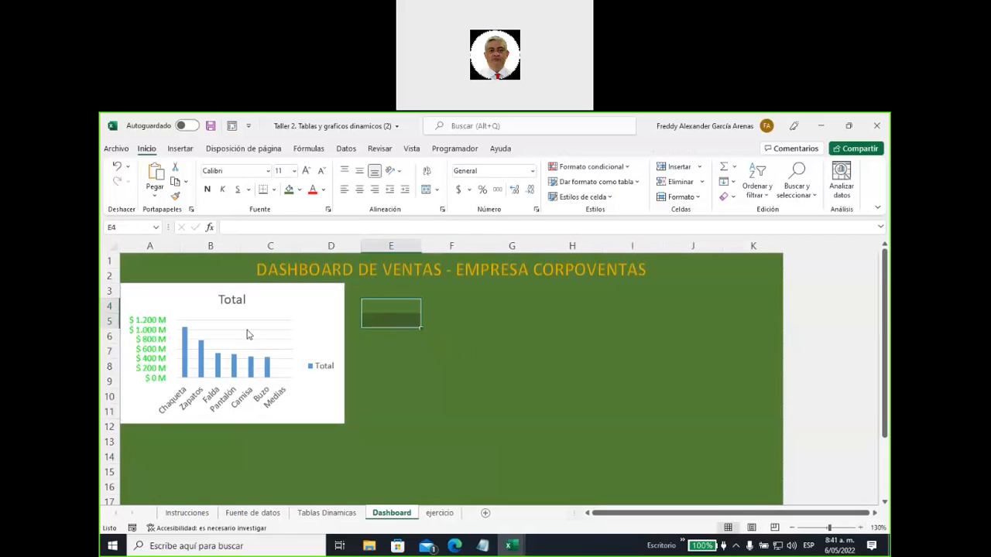
left_click(434, 368)
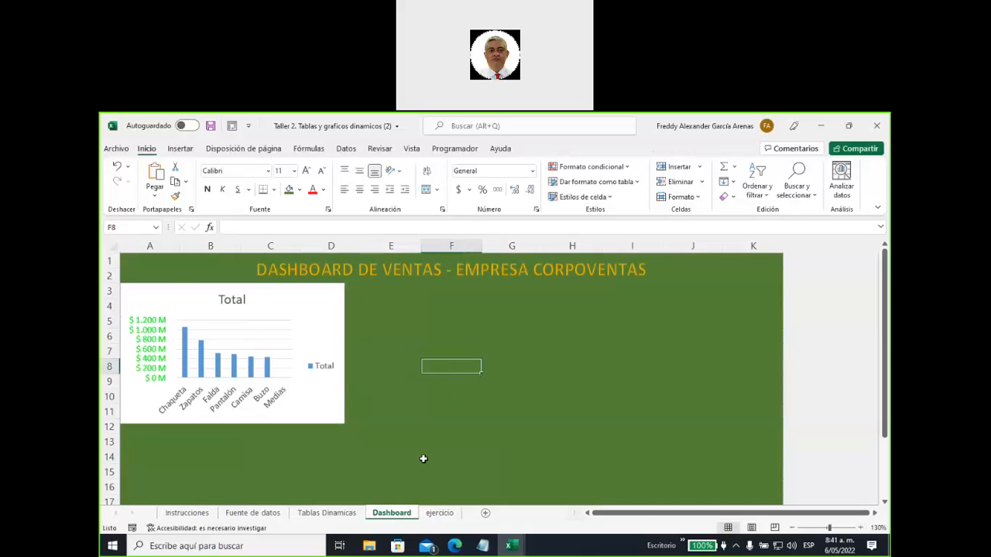
- Cut the sales chart by Vendedor and Zona from the Tablas Dinamicas sheet and paste it into the Dashboard sheet
left_click(327, 512)
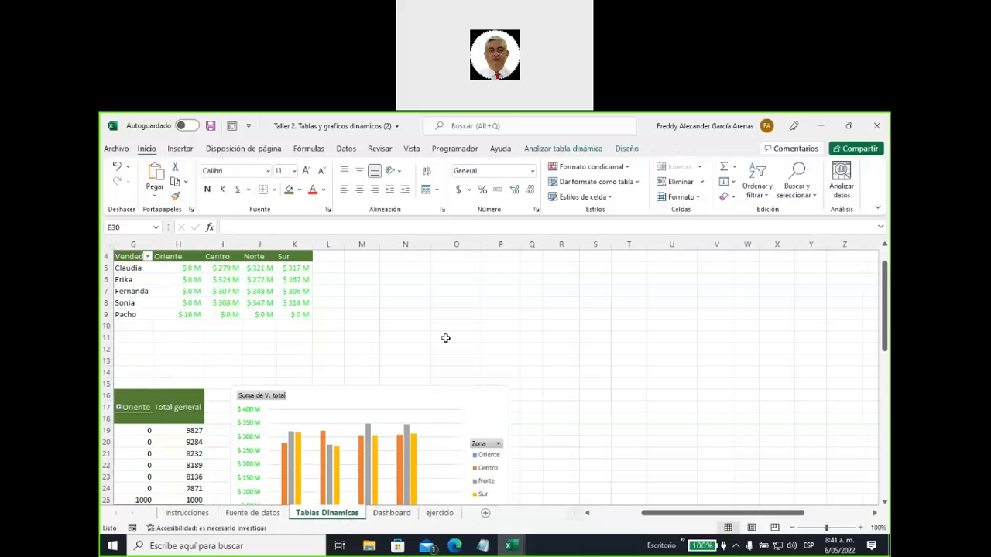
scroll(387, 348, "down", 2)
left_click(362, 363)
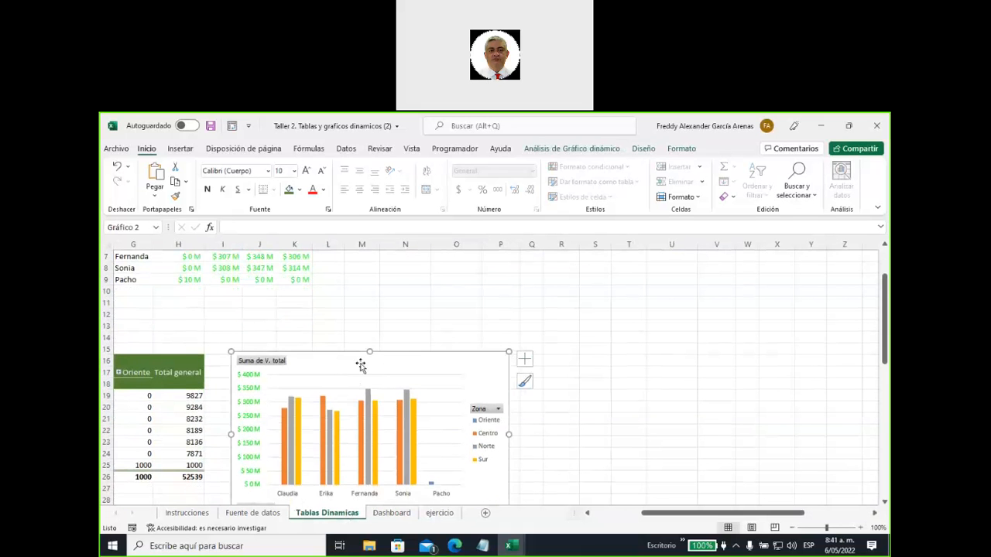
key("ctrl+x")
left_click(391, 512)
left_click(490, 320)
key("ctrl+v")
- Place the pasted Vendedor chart beside the Total chart from row 3 and reduce its height to about row 13
mouse_move(671, 347)
left_mouse_down()
mouse_move(590, 320)
mouse_move(601, 298)
mouse_move(544, 307)
mouse_move(529, 299)
left_mouse_up()
left_click_drag(524, 499, 513, 443)
left_click(766, 411)
- Insert five rows above row 15 to extend the green dashboard area downward
scroll(732, 418, "down", 4)
scroll(239, 407, "up", 1)
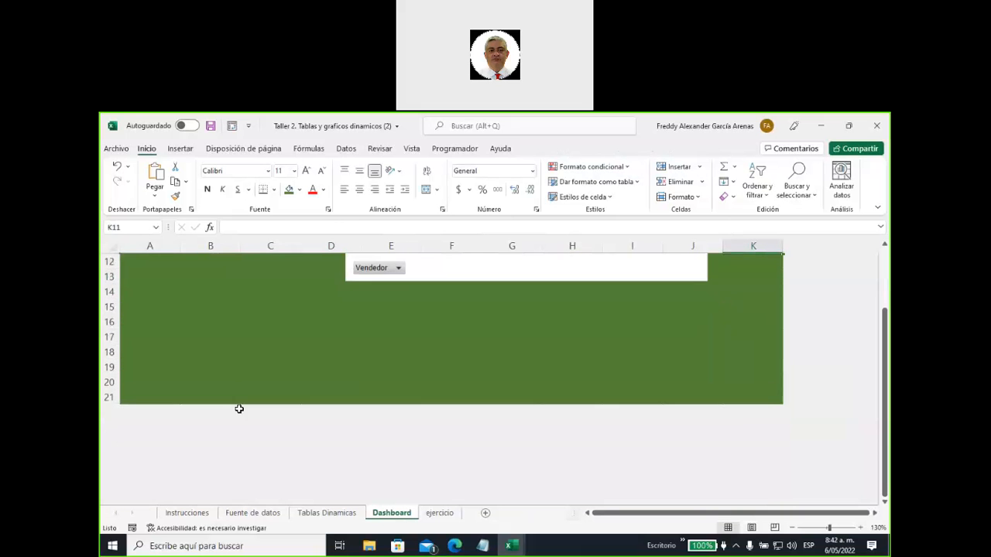
left_click(109, 337)
left_click_drag(112, 384, 113, 397)
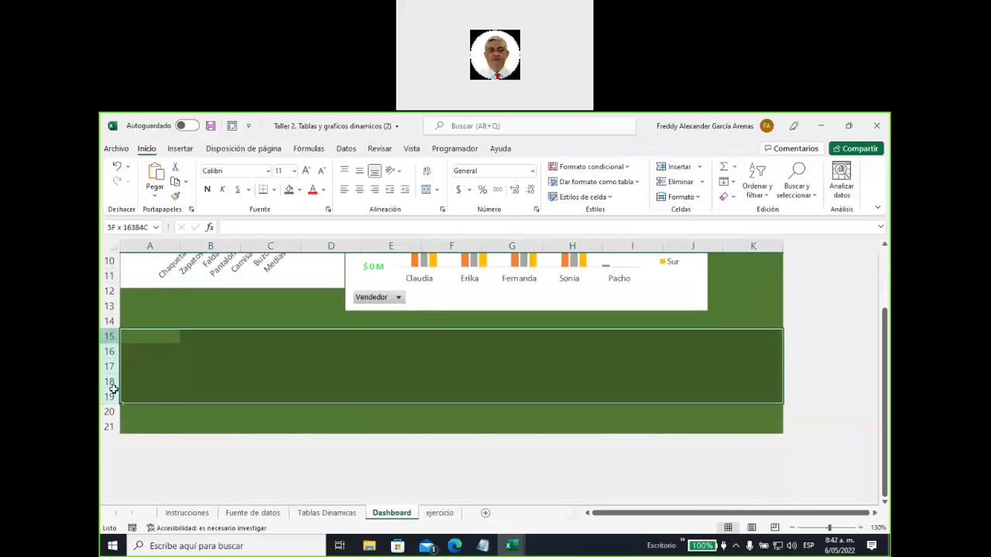
right_click(113, 338)
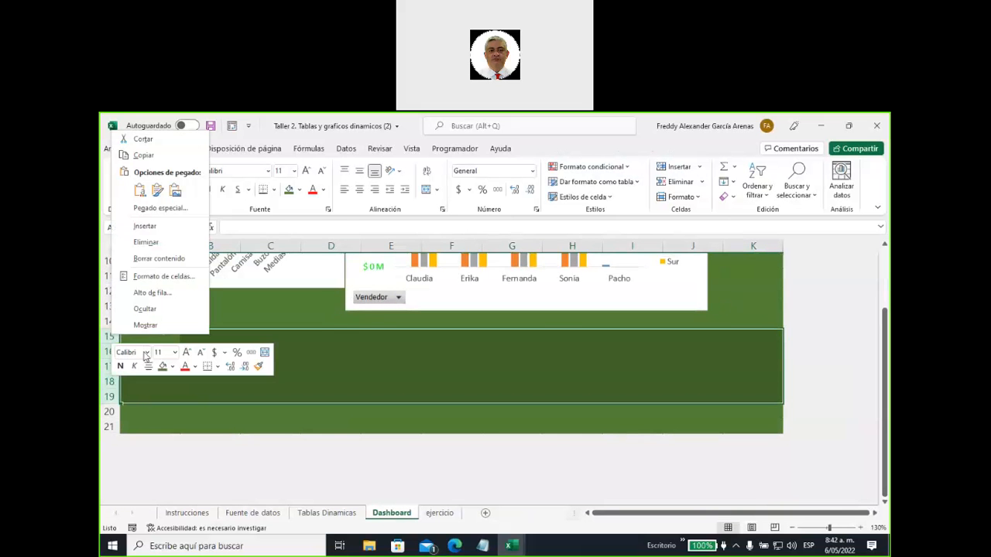
left_click(145, 226)
scroll(564, 428, "up", 1)
scroll(564, 428, "up", 1)
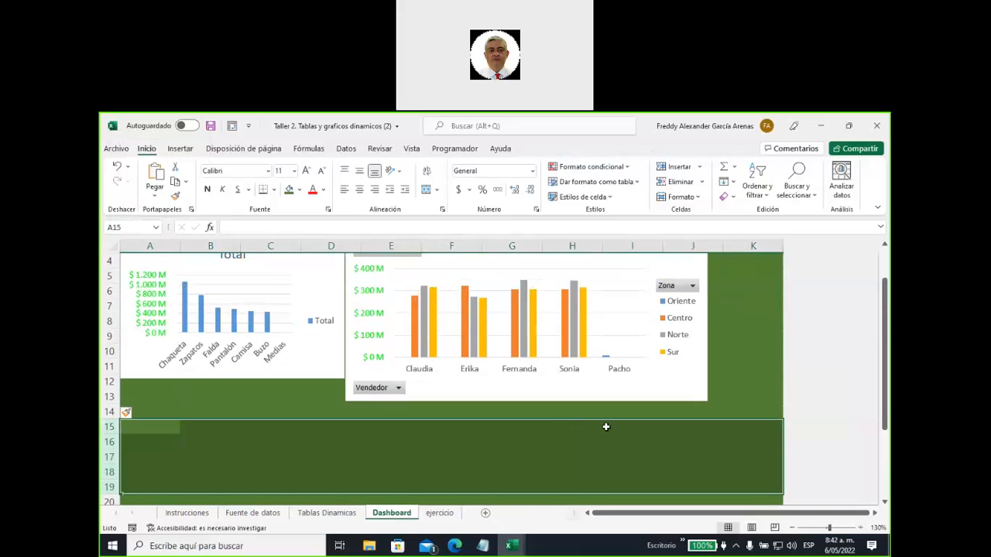
- Nudge the Total chart up under the dashboard title and realign the Vendedor chart directly beside it
scroll(495, 289, "up", 2)
left_click_drag(495, 288, 556, 292)
mouse_move(267, 295)
left_mouse_down()
mouse_move(278, 292)
mouse_move(265, 291)
left_mouse_up()
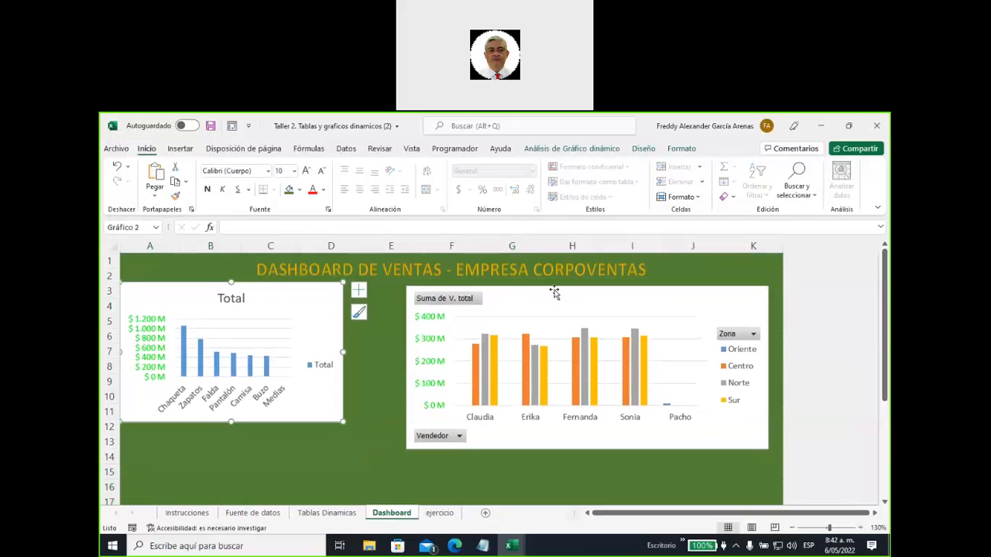
left_click_drag(559, 294, 496, 289)
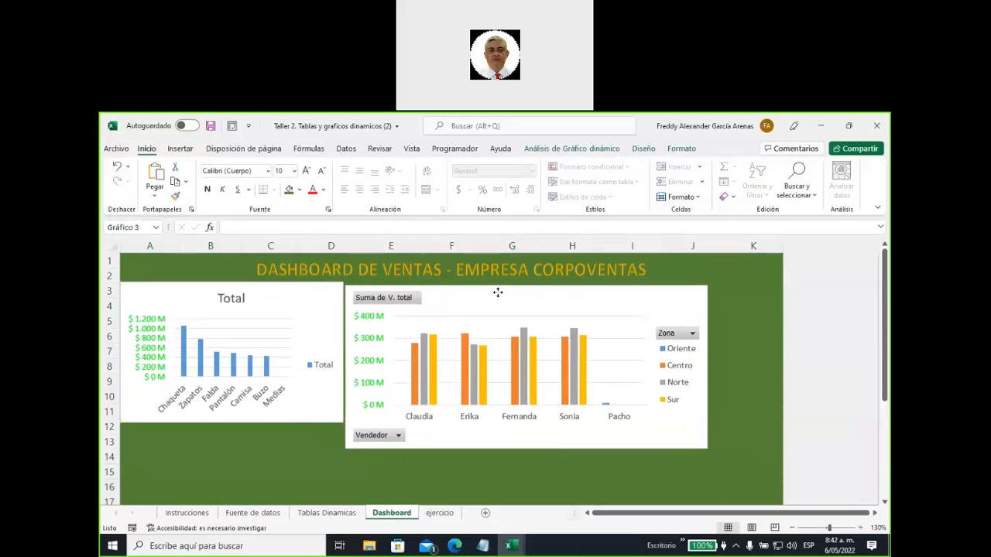
- Insert two columns before column I to widen the dashboard area
left_click(632, 245)
left_click_drag(632, 245, 674, 245)
right_click(674, 245)
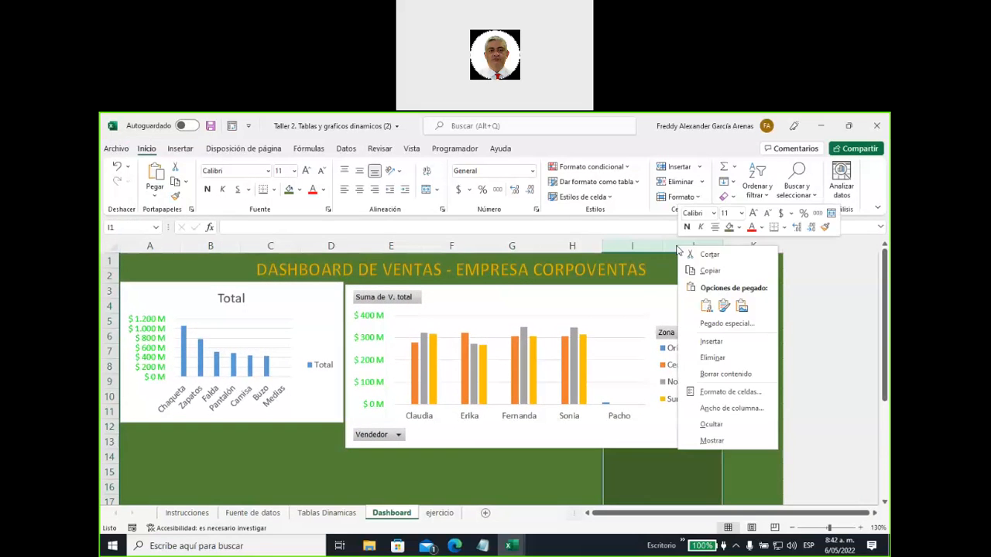
left_click(704, 343)
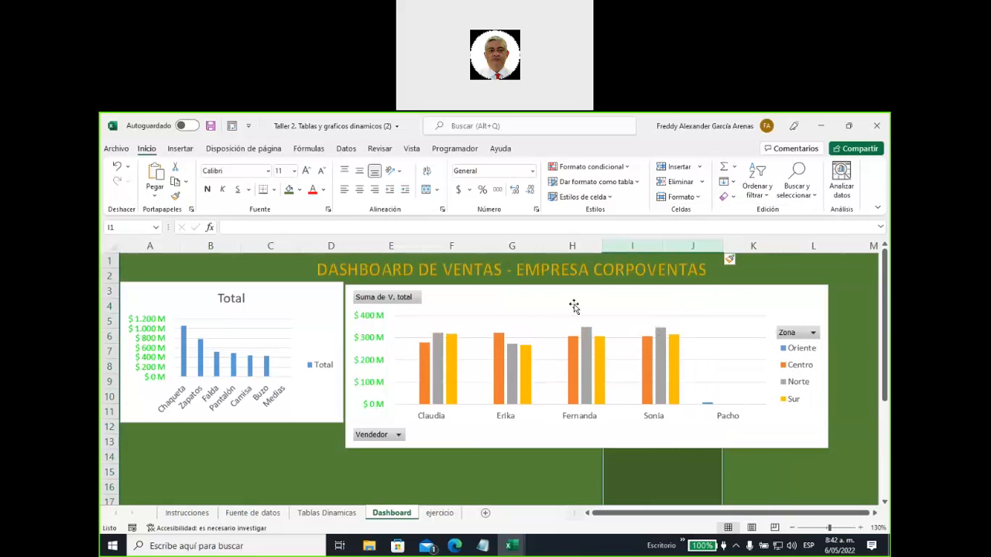
- Align the Vendedor chart's top with the Total chart and narrow it to end near the start of column K
mouse_move(553, 297)
left_mouse_down()
mouse_move(581, 300)
mouse_move(554, 294)
left_mouse_up()
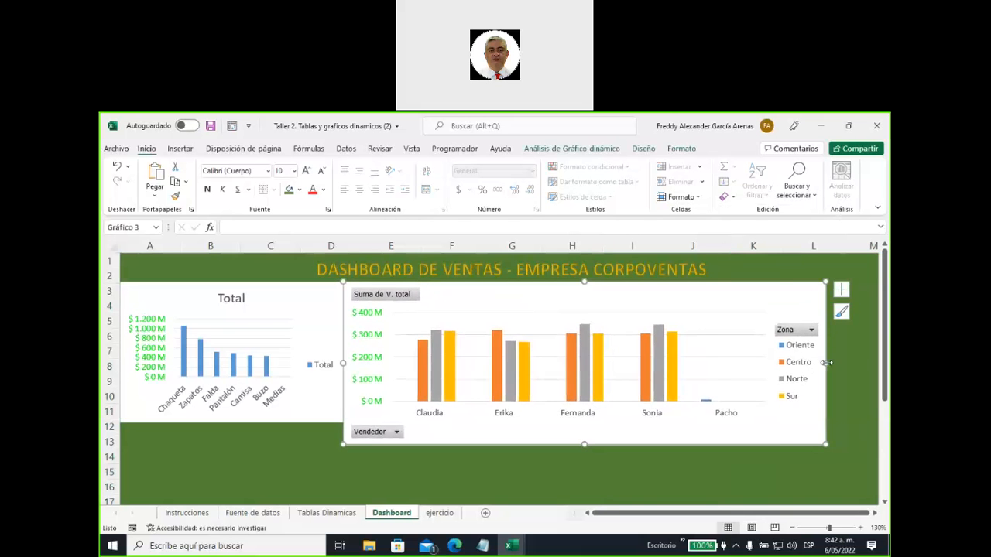
left_click_drag(825, 362, 725, 364)
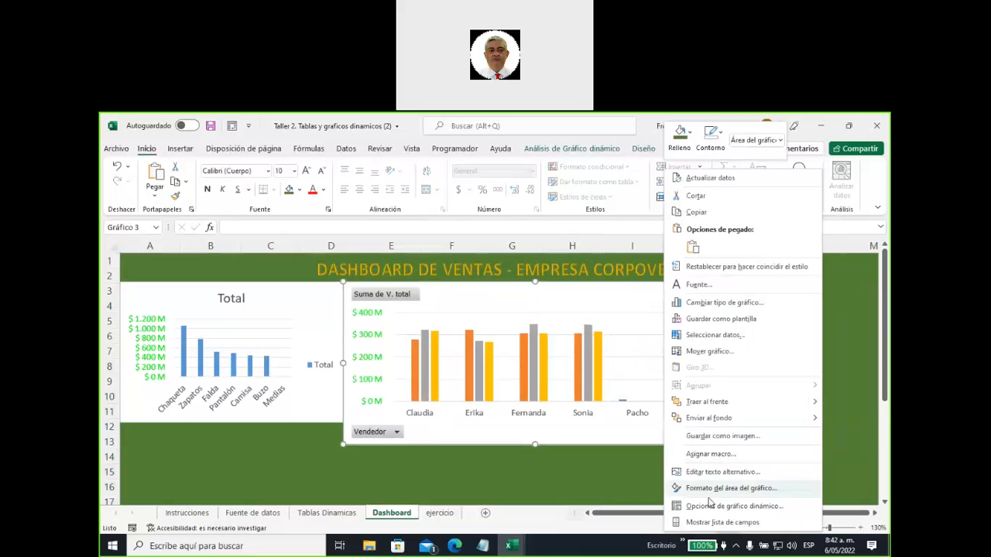
- Set the Vendedor chart's property to "No mover ni cambiar tamaño con celdas" and close the formatting pane
left_click(713, 507)
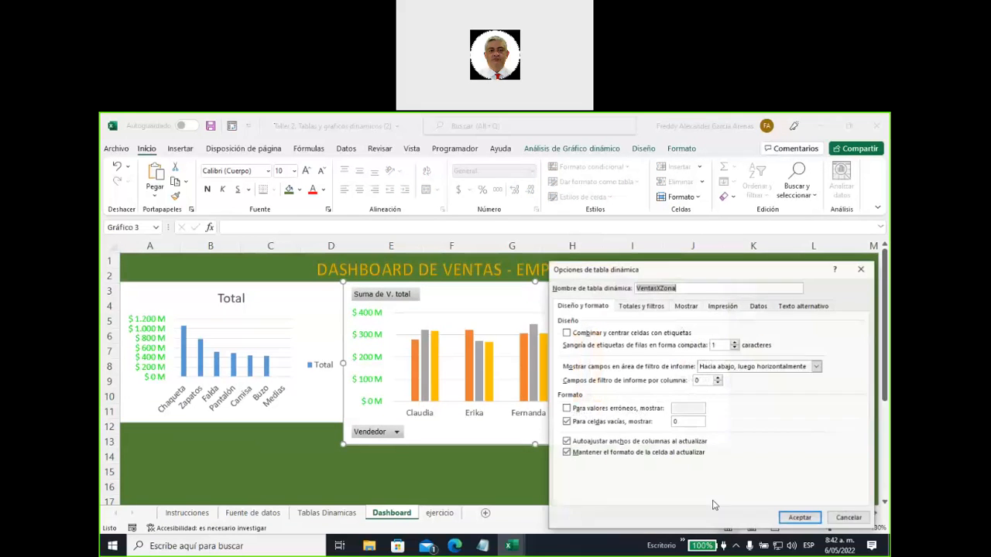
left_click(861, 269)
right_click(720, 297)
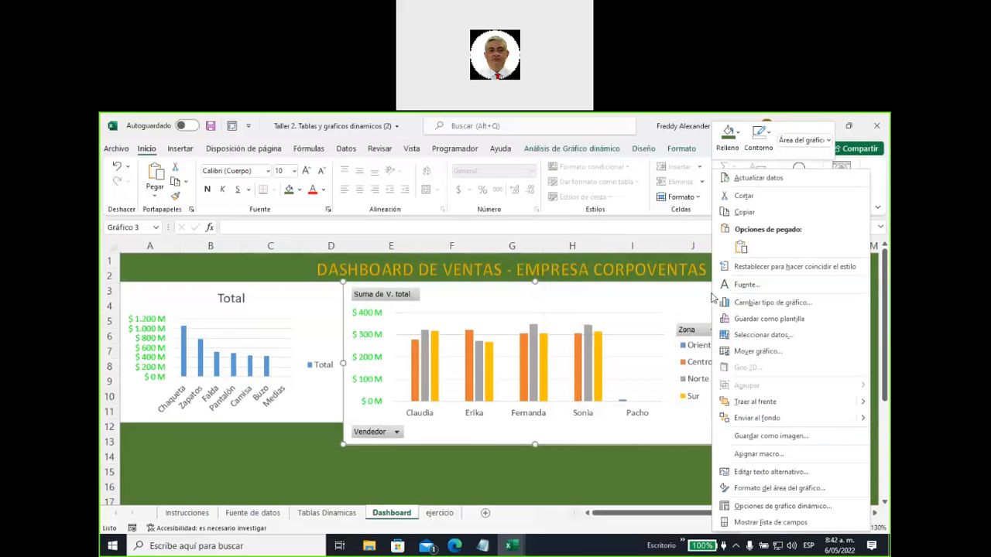
left_click(747, 491)
left_click(706, 291)
scroll(748, 390, "down", 1)
left_click(668, 458)
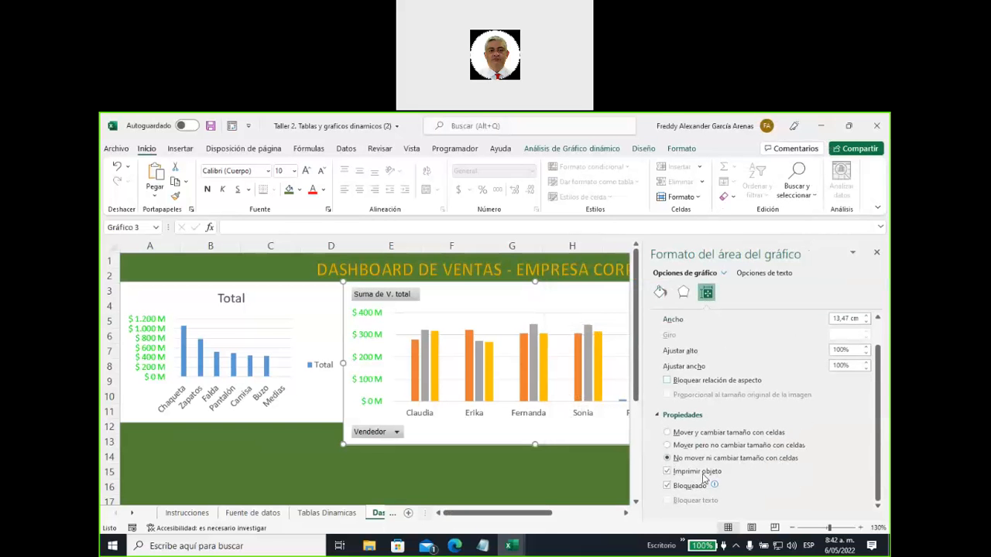
left_click(592, 474)
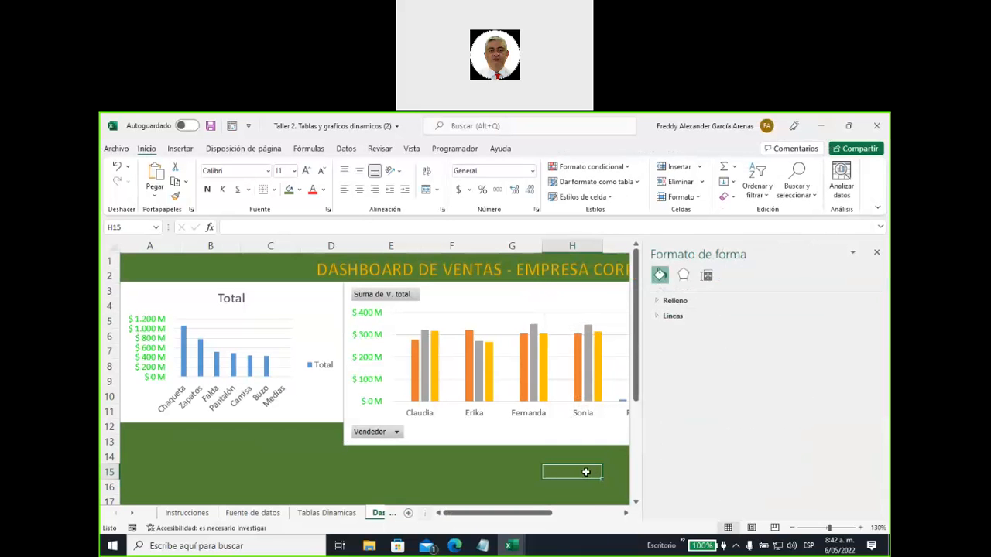
left_click(876, 252)
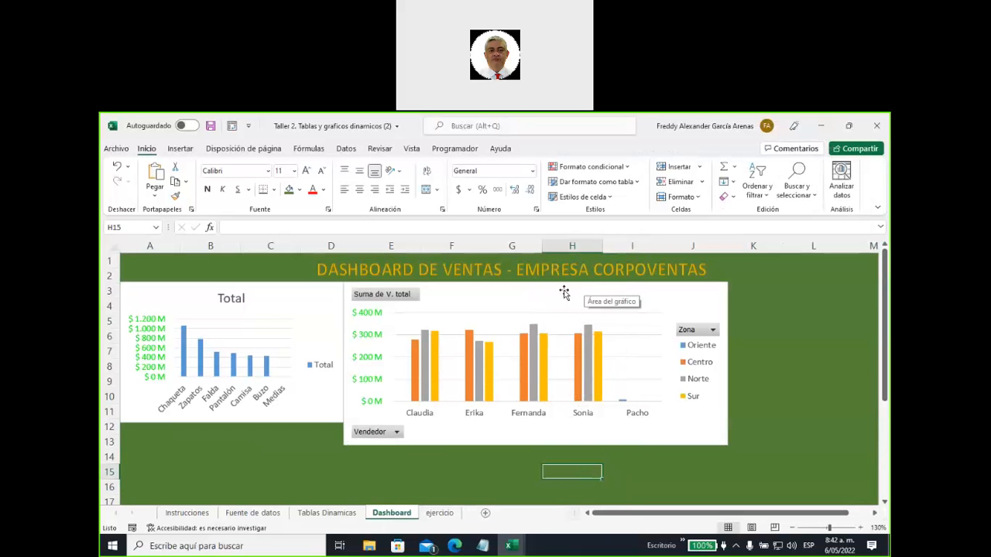
- Move the Vendedor chart across to the far edge of the green area, ending at column M
left_click_drag(564, 292, 699, 291)
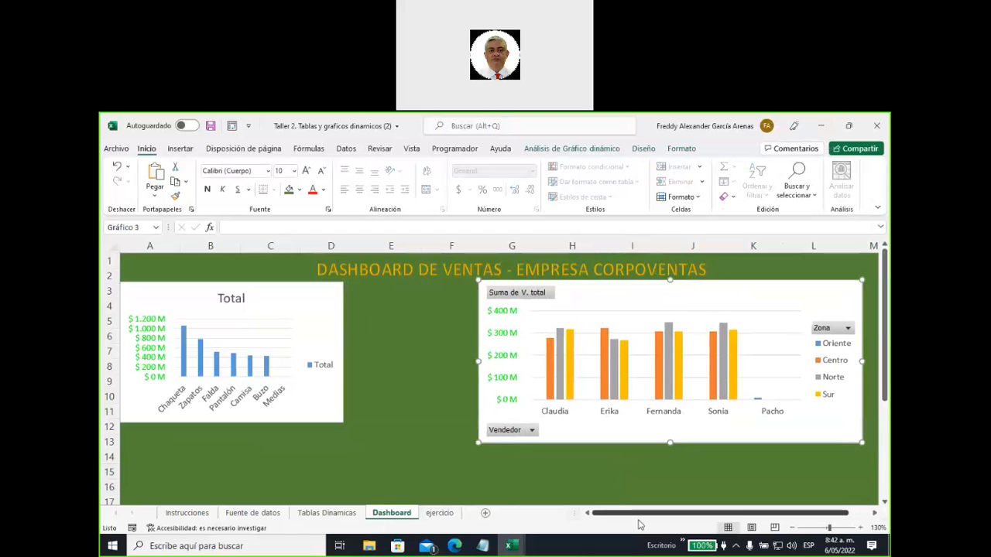
scroll(639, 519, "right", 1)
left_click_drag(630, 294, 672, 288)
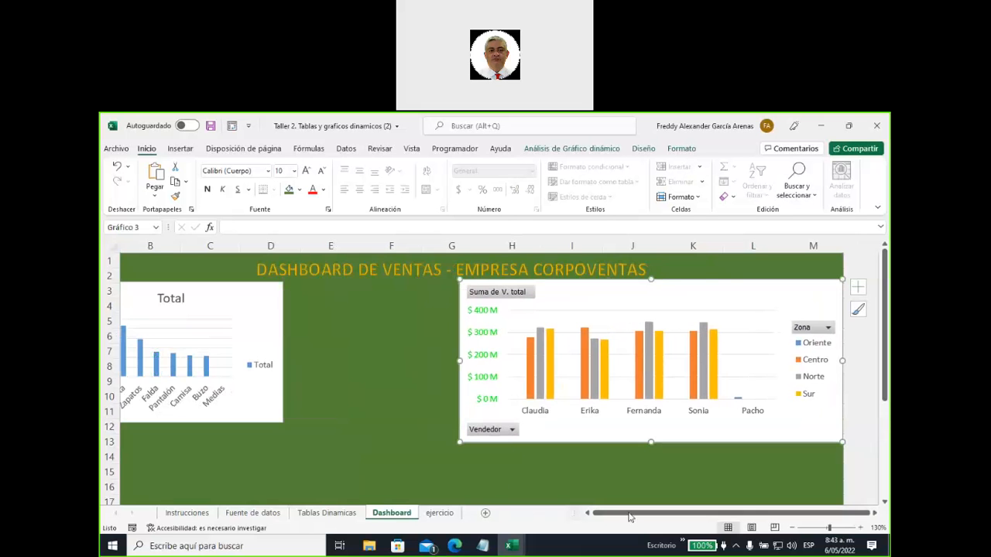
left_click_drag(622, 516, 589, 513)
scroll(378, 376, "down", 1)
scroll(378, 376, "down", 5)
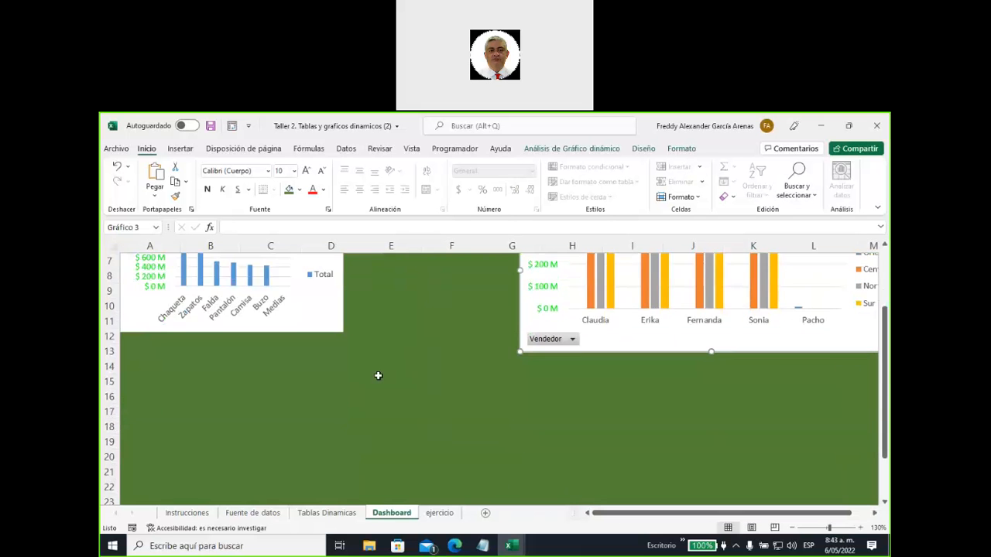
- Move the Producto column chart from the Tablas Dinamicas sheet to the Dashboard sheet, placing it from column A at about rows 15 to 25
left_click(333, 512)
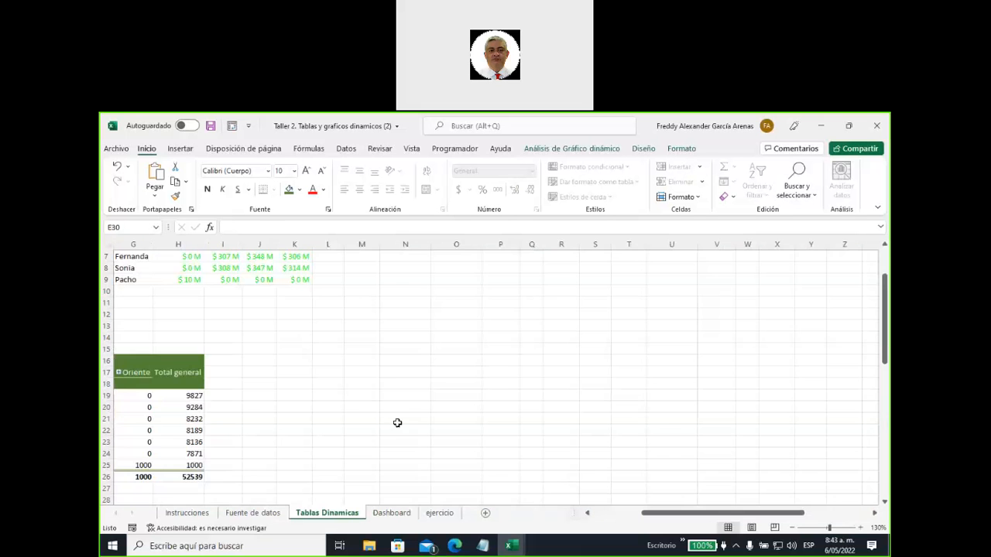
scroll(389, 444, "down", 1)
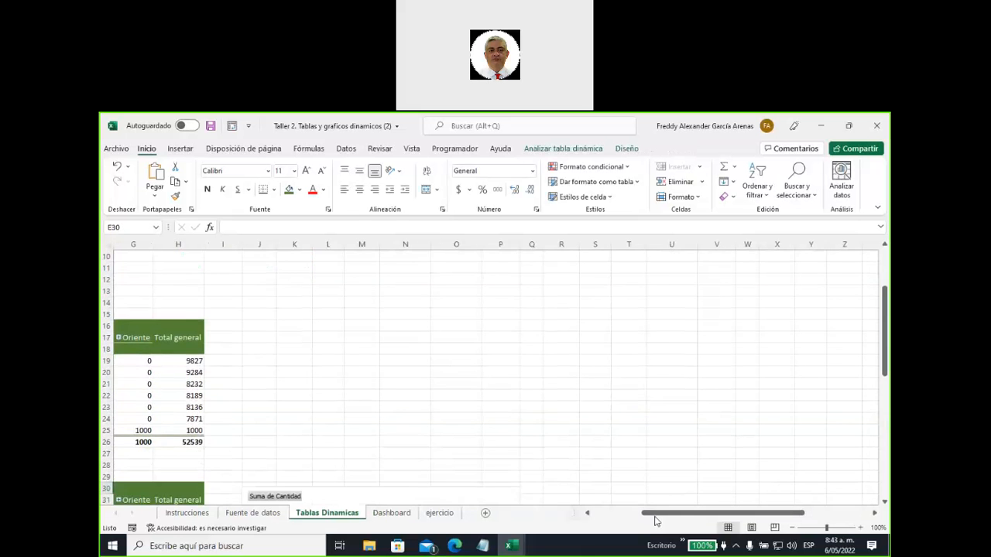
left_click_drag(654, 515, 599, 514)
scroll(553, 389, "down", 7)
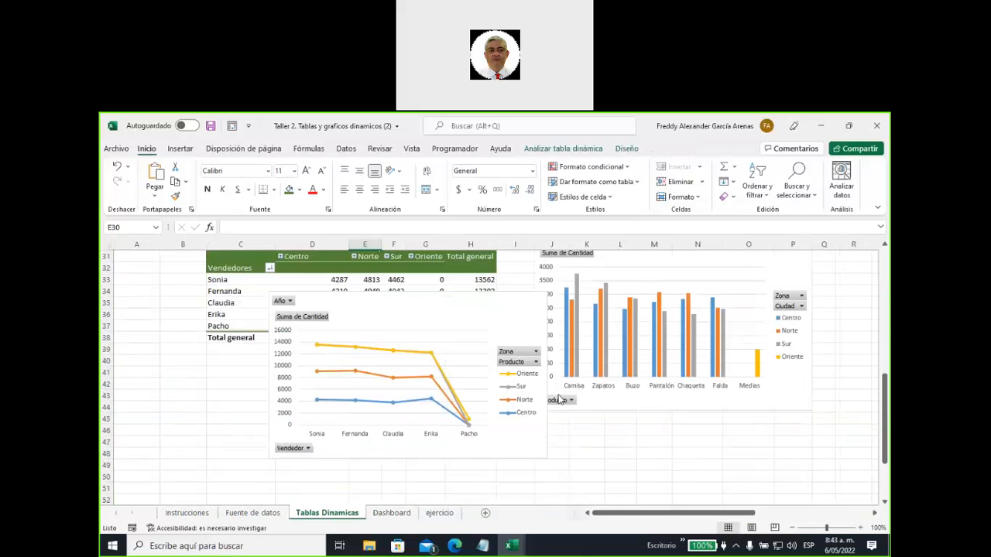
scroll(559, 399, "up", 1)
left_click(626, 288)
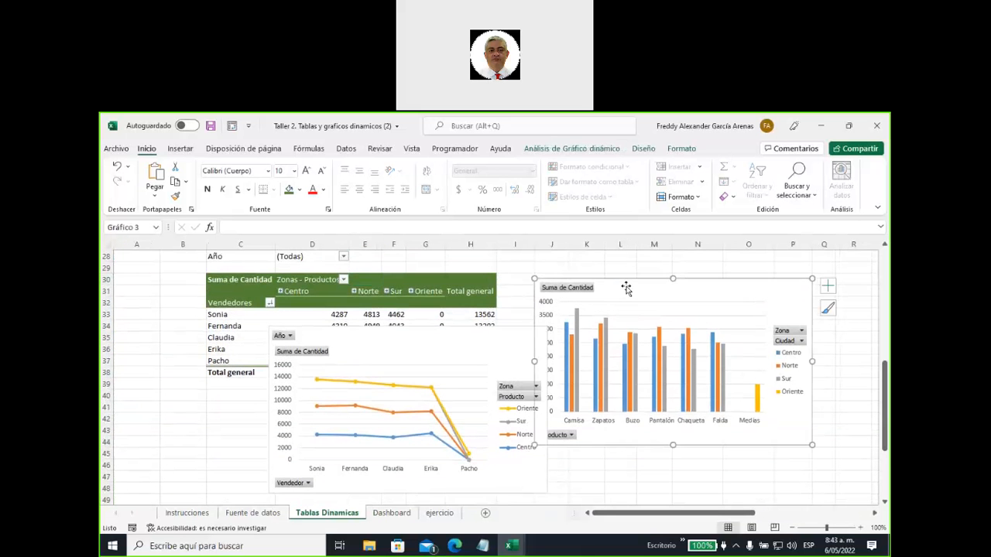
key("ctrl+x")
left_click(391, 513)
key("ctrl+v")
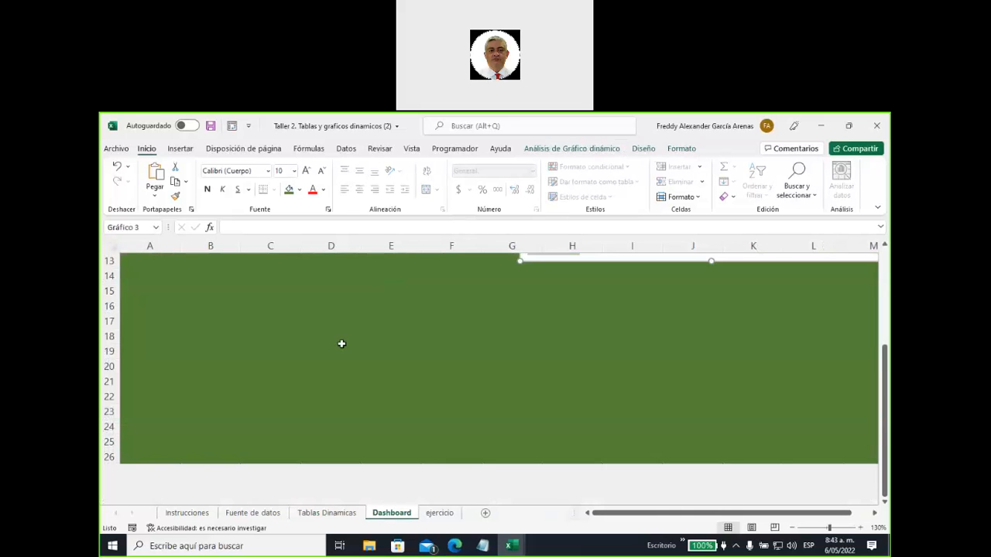
left_click(307, 331)
key("ctrl+v")
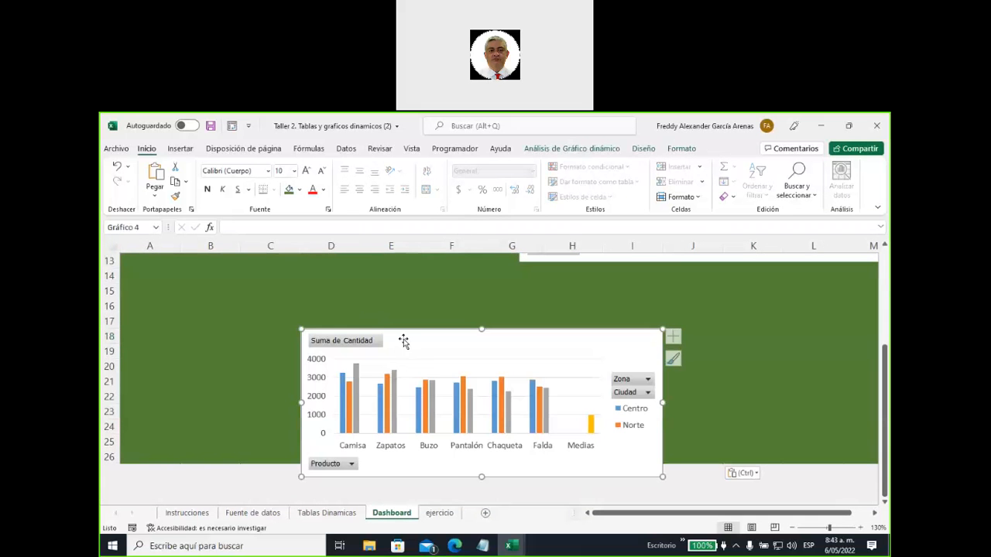
left_click_drag(433, 345, 263, 307)
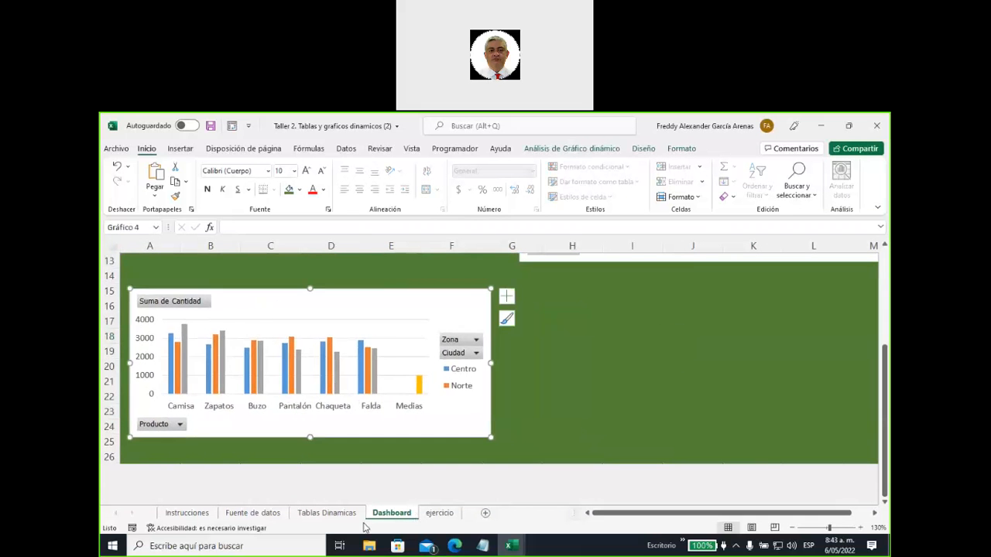
- Move the Vendedor line chart from Tablas Dinamicas to Dashboard, placing it beside the Producto chart from column G, starting at about row 15
left_click(327, 512)
left_click(458, 346)
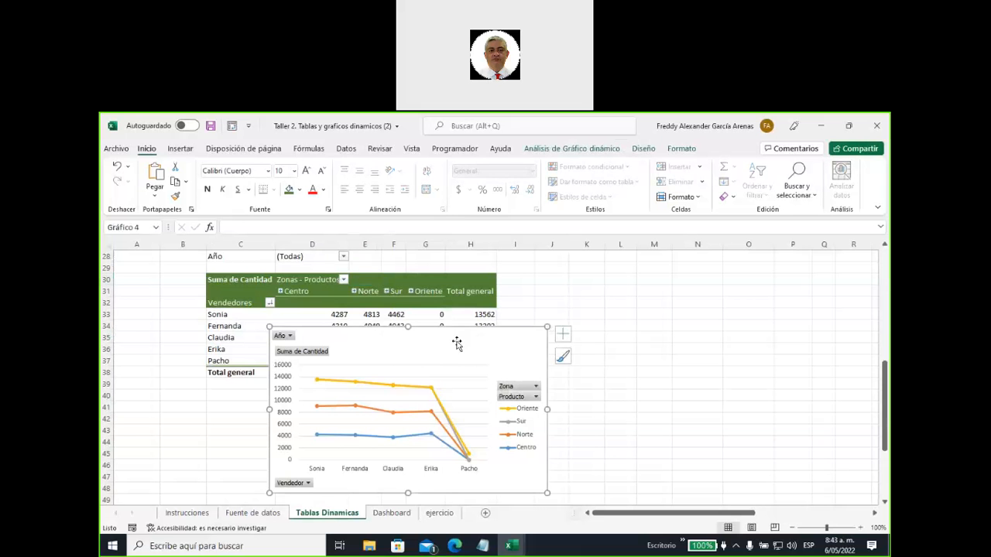
key("Delete")
left_click(391, 512)
left_click(578, 331)
key("ctrl+v")
left_click_drag(645, 343, 634, 299)
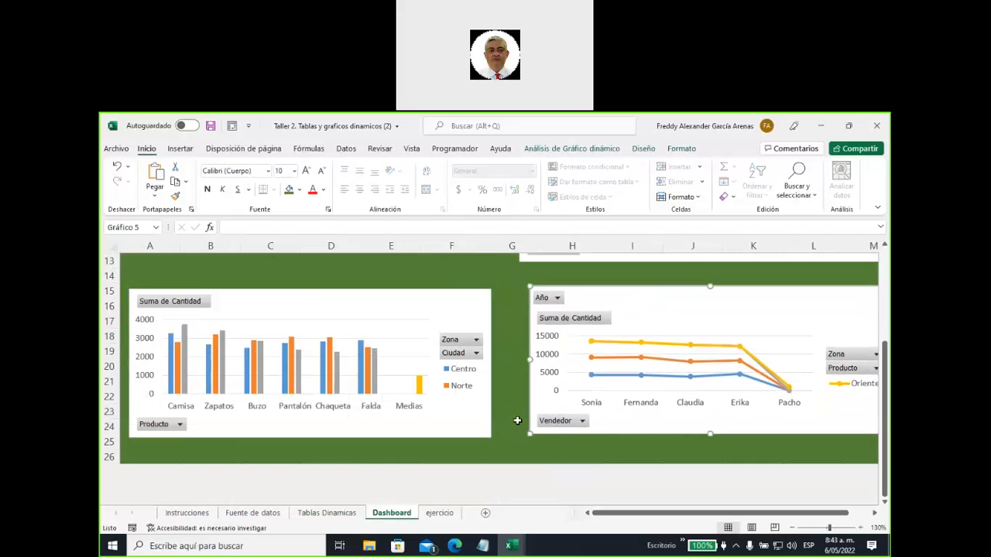
- Widen the Total chart to the end of column E and extend it down to row 13, level with the Vendedor column chart
left_click(791, 528)
left_click(791, 528)
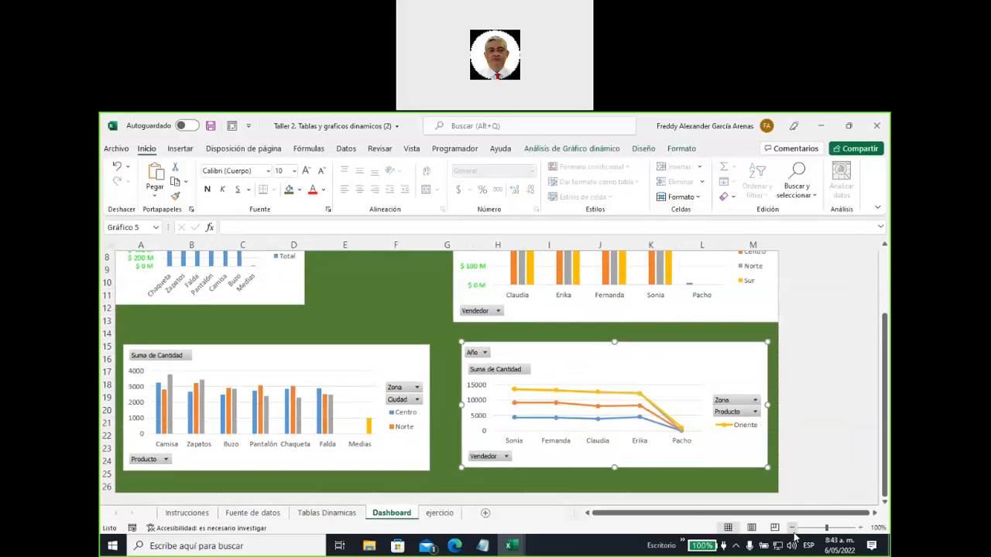
left_click(790, 527)
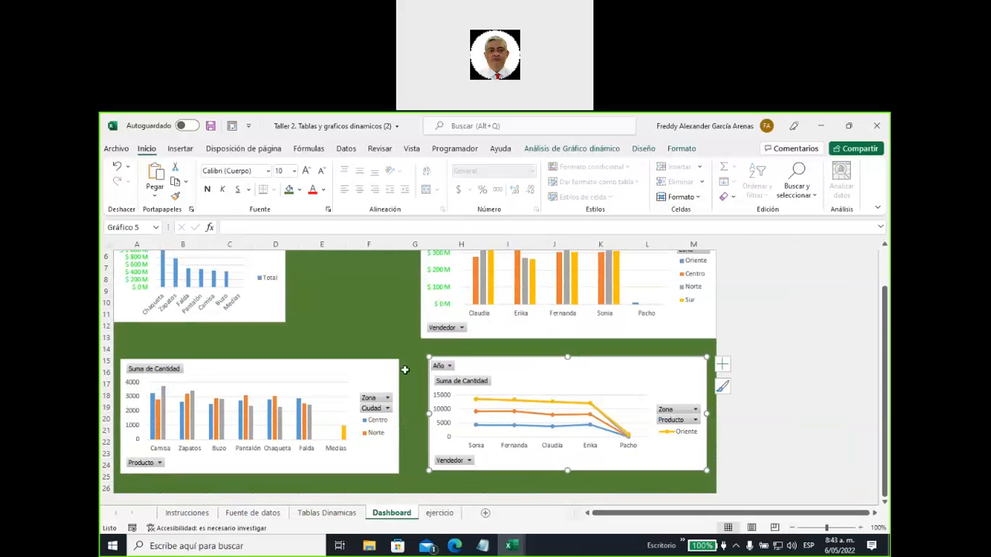
left_click(279, 305)
left_click_drag(285, 268, 346, 268)
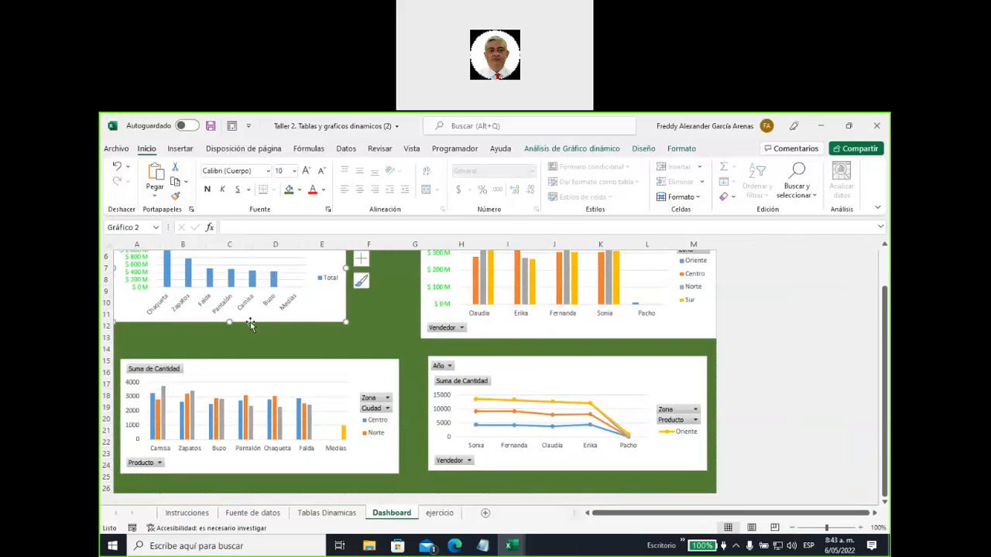
left_click_drag(229, 322, 229, 338)
- Move the Producto chart down to rows 17 to 26 at column A and set its property to "No mover ni cambiar tamaño con celdas"
left_click_drag(270, 372, 263, 390)
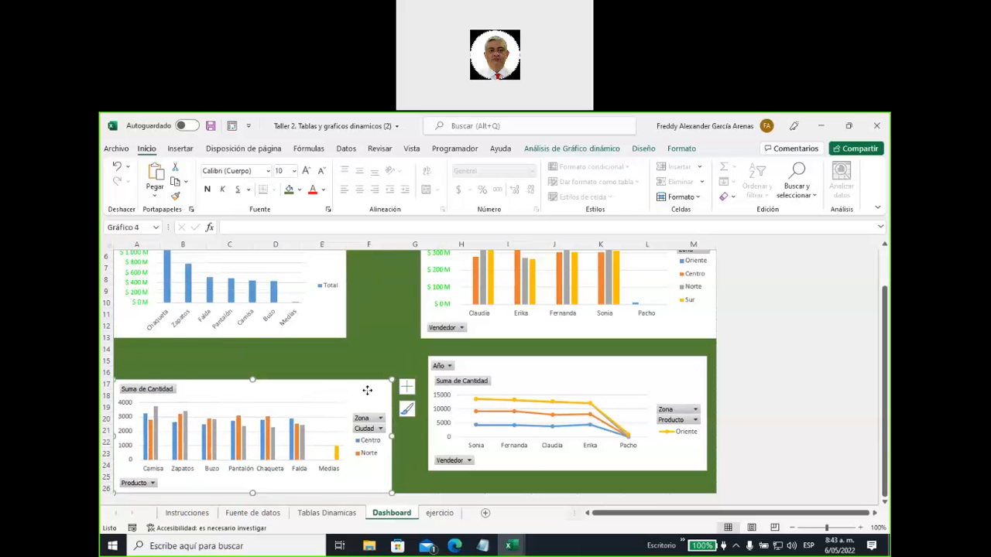
right_click(368, 392)
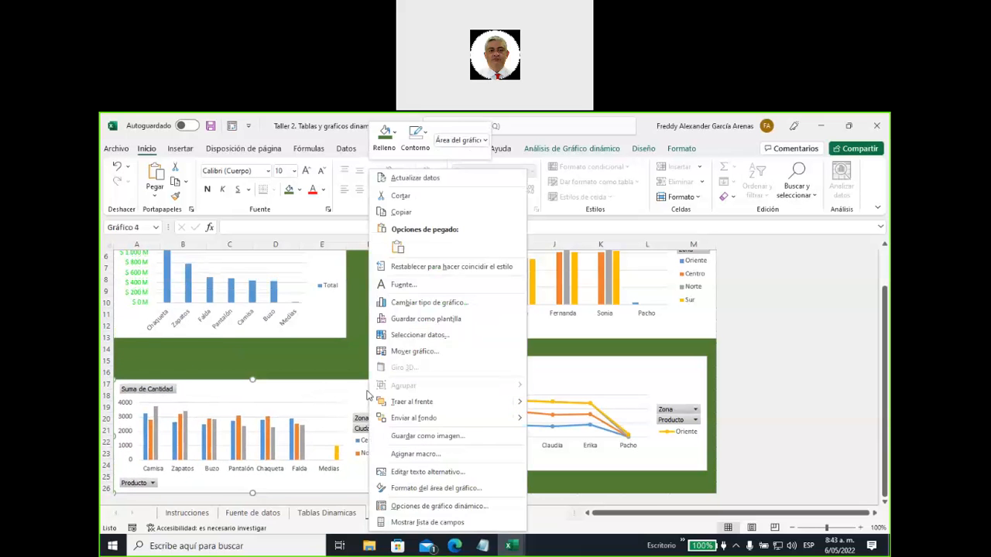
left_click(448, 488)
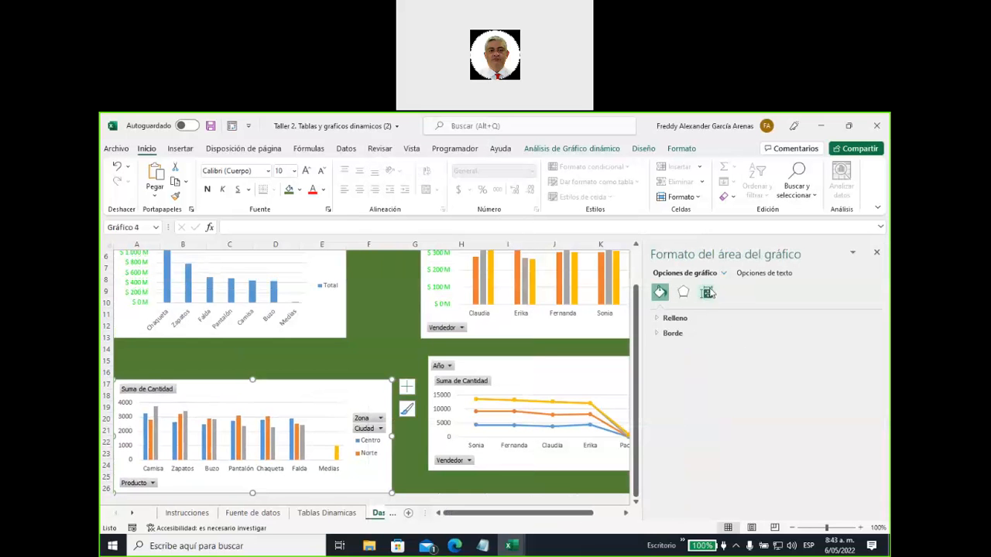
left_click(706, 292)
scroll(761, 402, "down", 1)
left_click(670, 459)
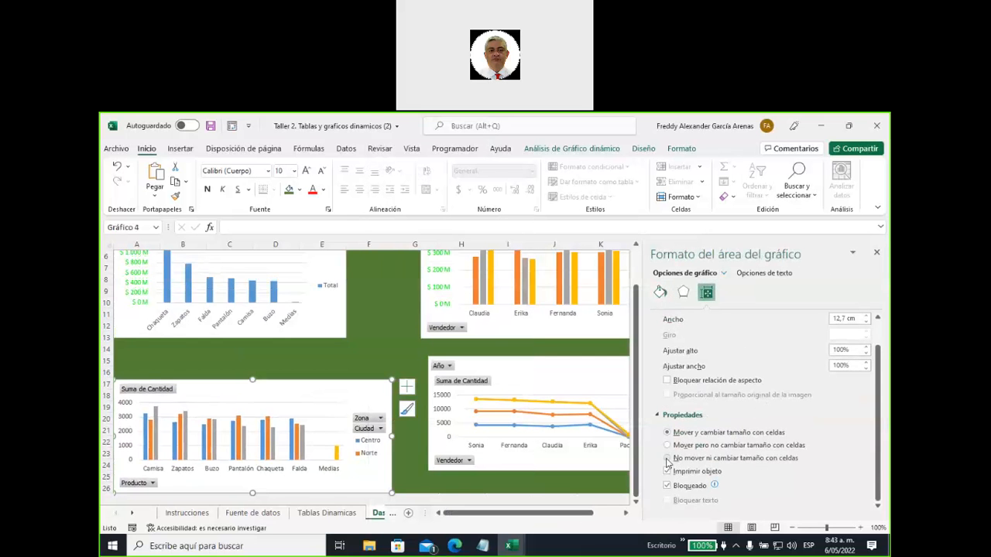
left_click(876, 251)
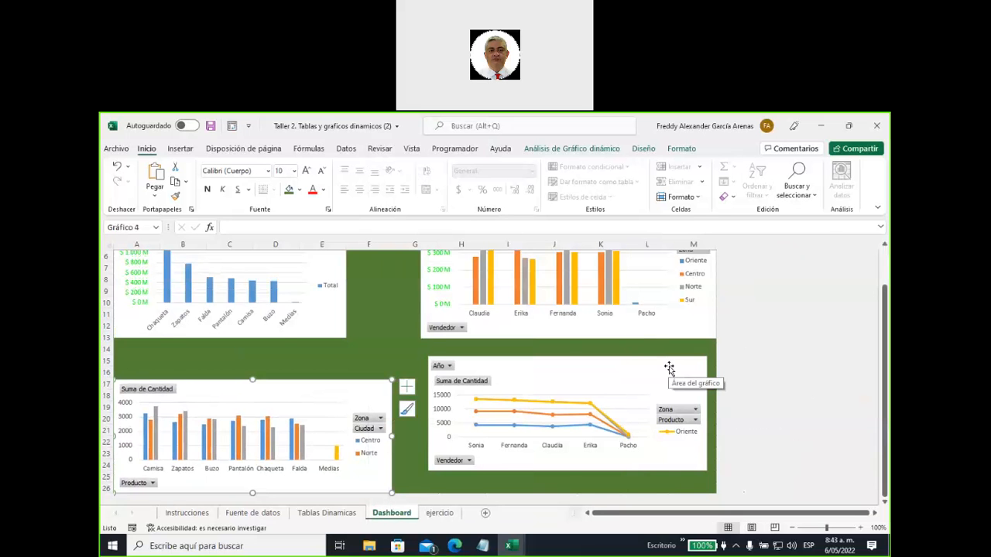
- Set the line chart's property to "No mover ni cambiar tamaño con celdas" and move it to the green area's corner at column M, row 26
right_click(669, 367)
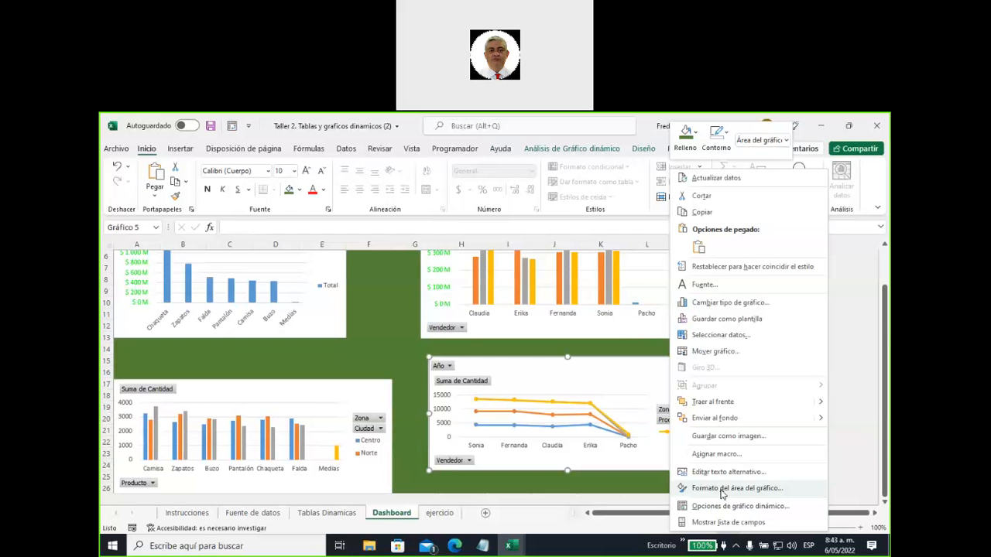
left_click(722, 489)
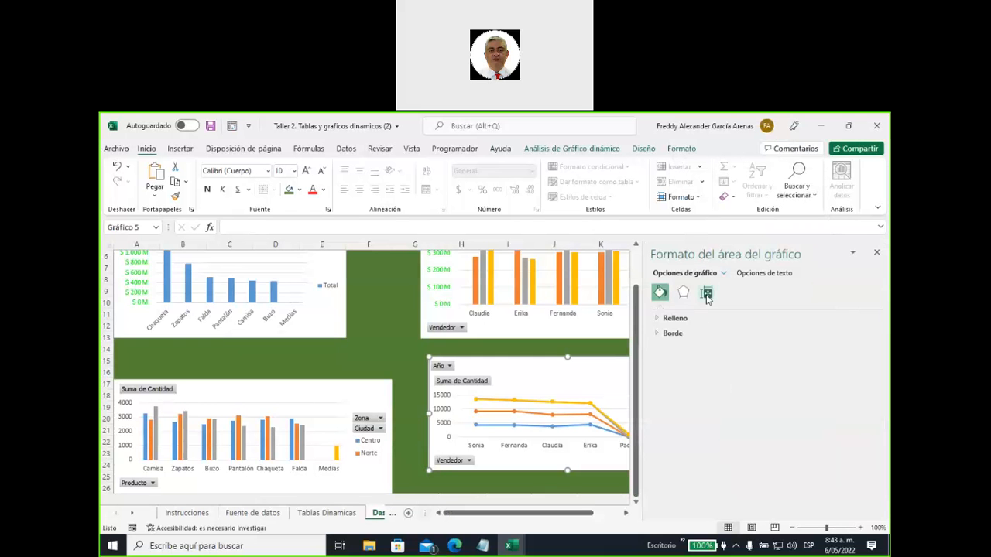
left_click(707, 294)
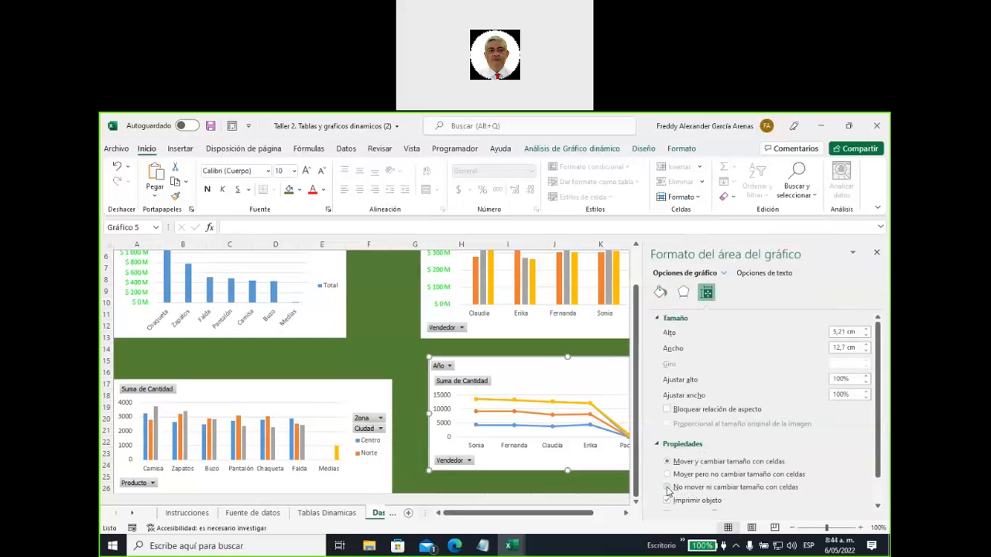
left_click(876, 252)
left_click_drag(614, 369, 624, 392)
- Hide all field buttons on the line chart, the Vendedor column chart and the Producto column chart
left_click(455, 391)
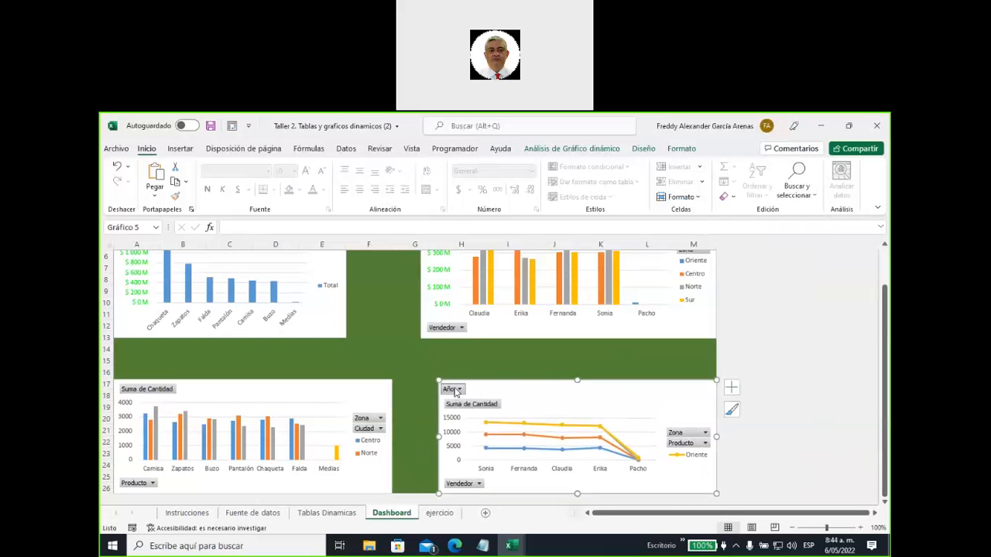
right_click(469, 408)
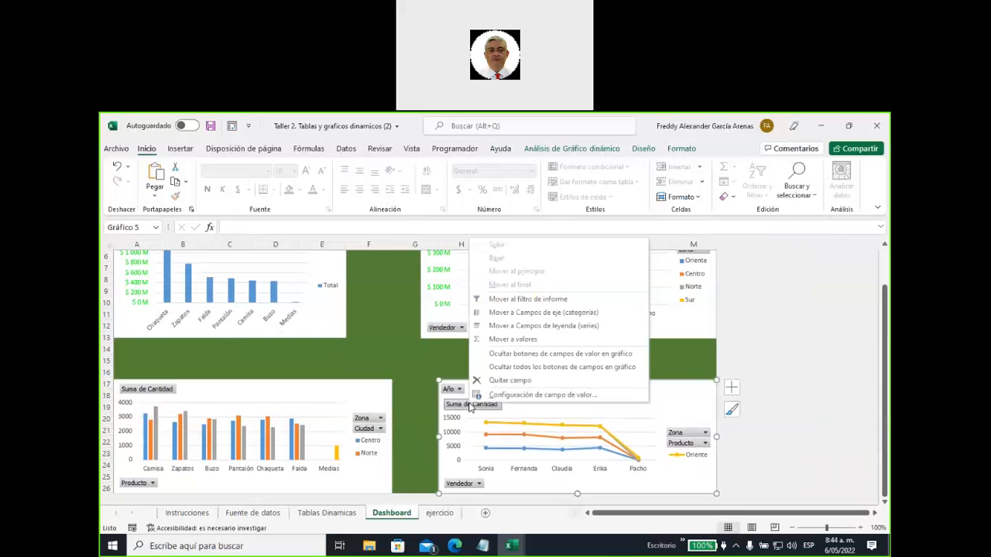
left_click(562, 367)
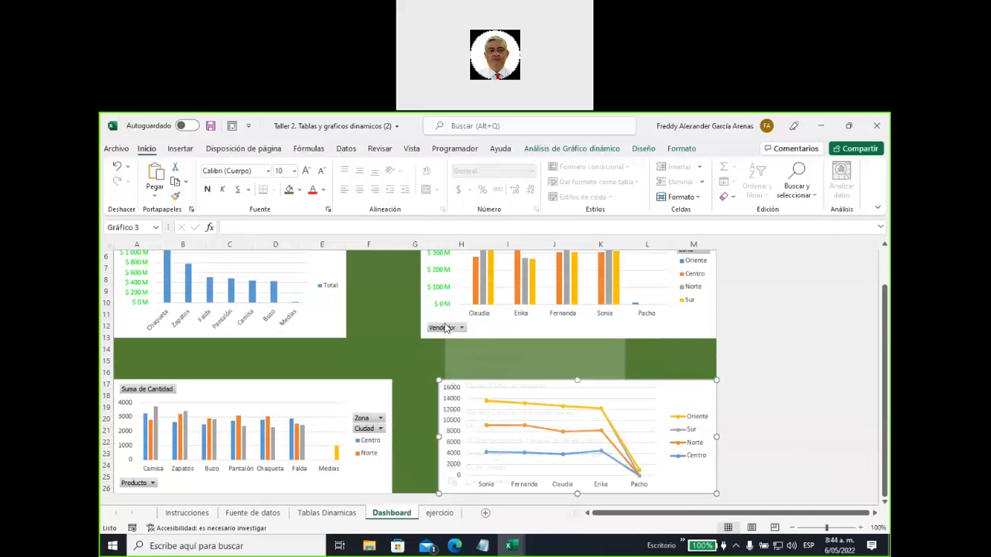
right_click(447, 328)
left_click(603, 454)
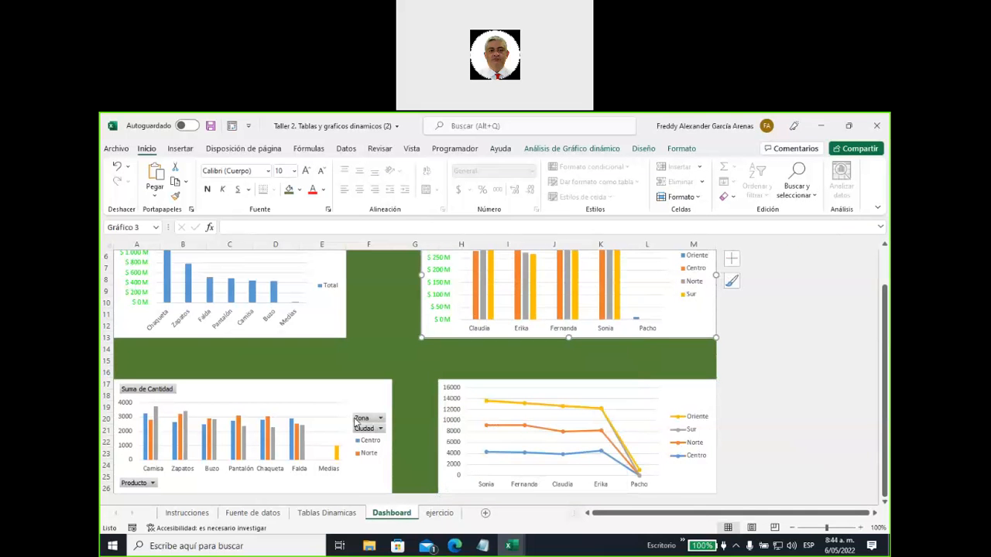
left_click(364, 422)
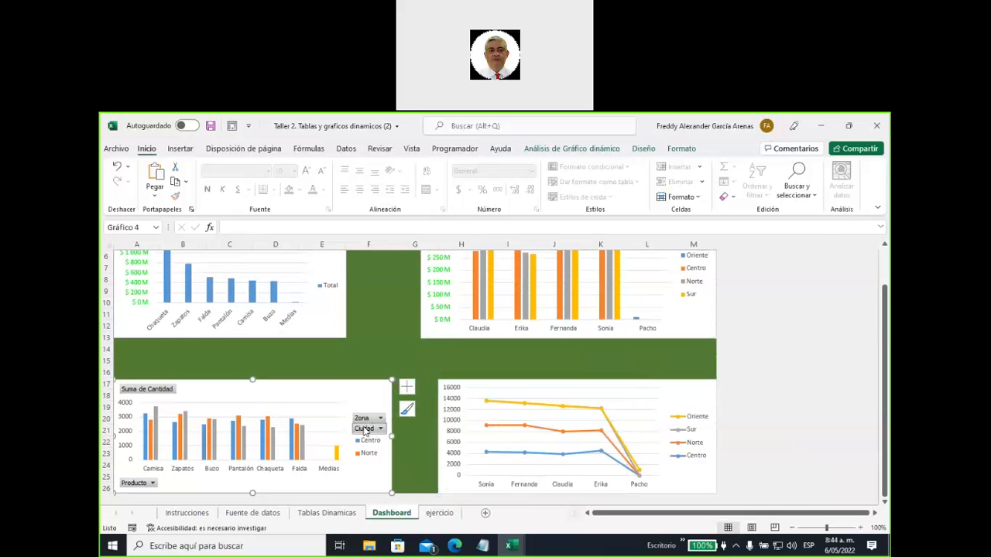
right_click(171, 392)
left_click(195, 352)
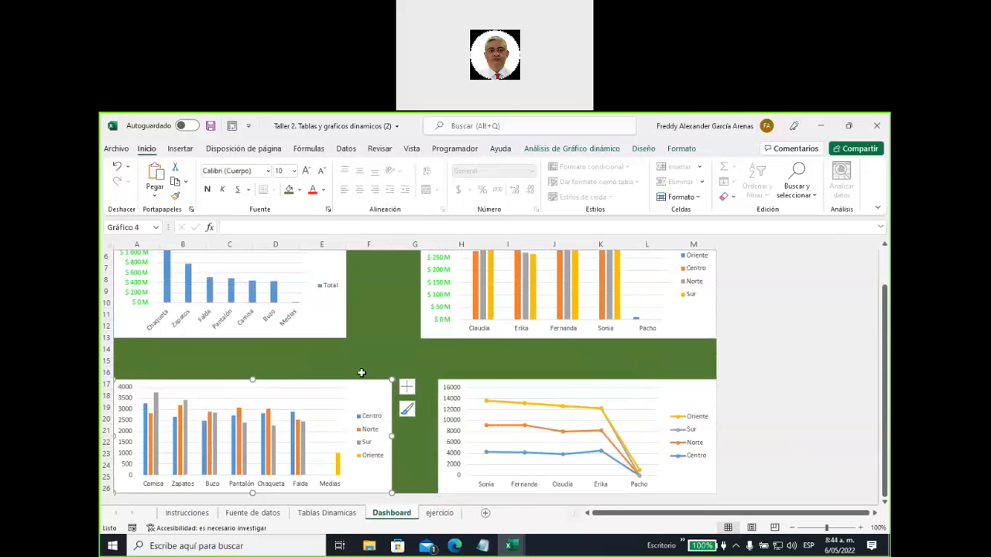
left_click(432, 441)
- Widen the Total chart to about the middle of column F
scroll(416, 424, "up", 2)
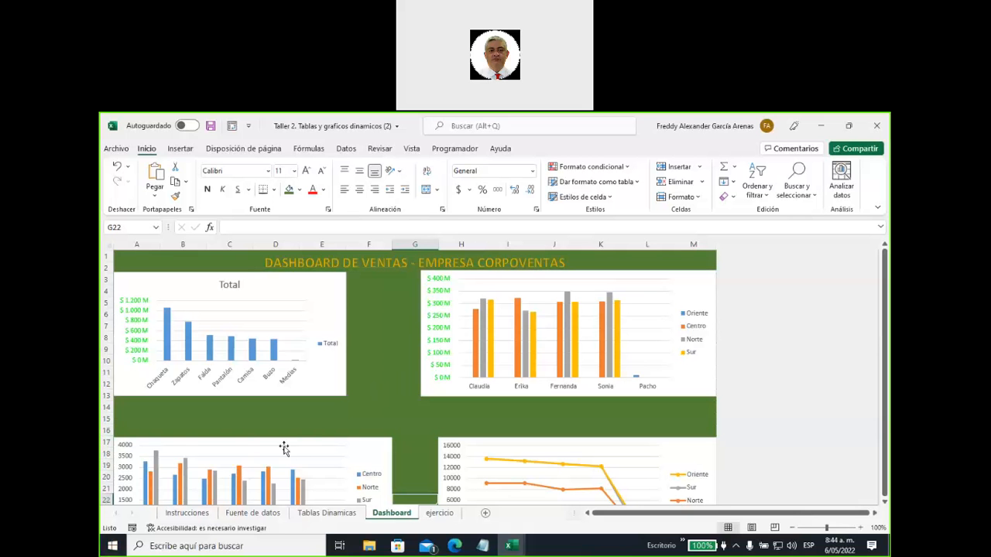
left_click(334, 317)
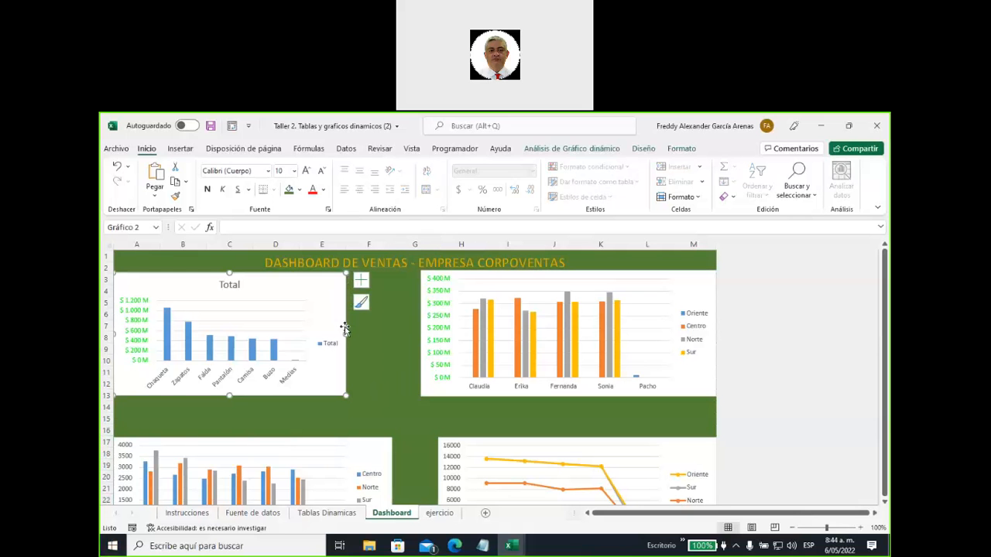
mouse_move(346, 333)
left_mouse_down()
mouse_move(378, 331)
mouse_move(363, 334)
left_mouse_up()
- Move the Vendedor column chart directly beside the Total chart, match its lower edge and narrow it to end in column L
left_click_drag(489, 277, 437, 276)
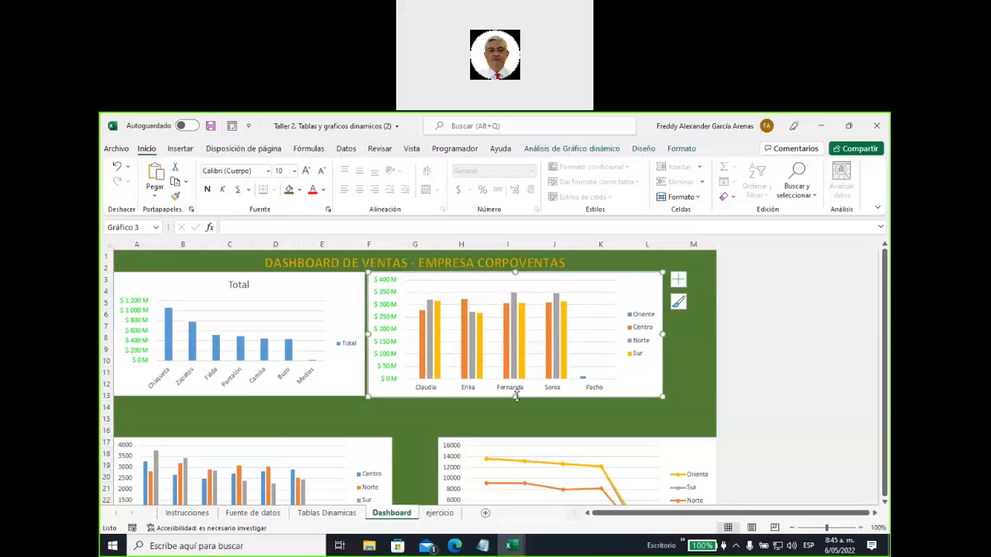
left_click_drag(516, 394, 516, 393)
left_click_drag(664, 334, 639, 332)
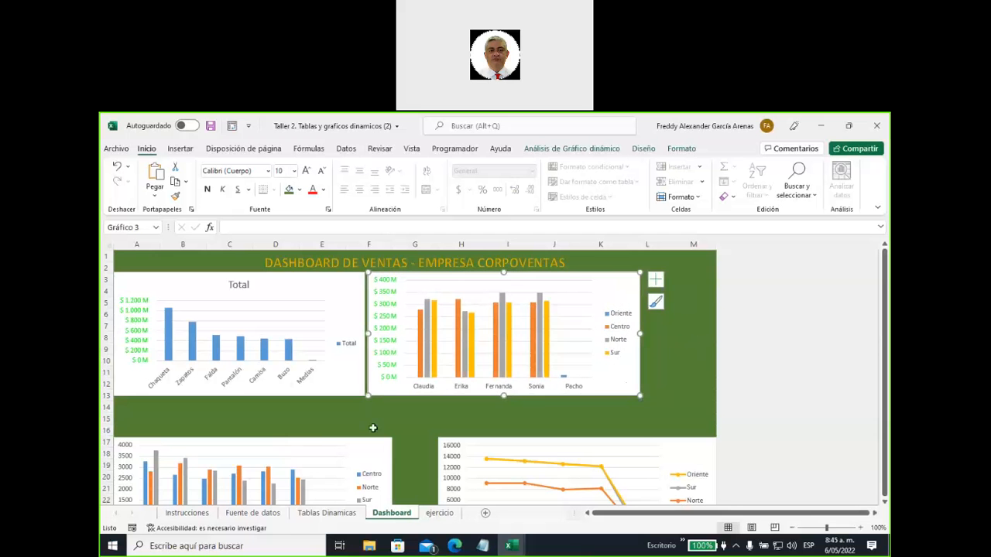
- Move the Producto chart up to row 14 below the Total chart, extend it to row 26 and narrow it to the Total chart's width
left_click_drag(323, 444, 321, 411)
scroll(388, 440, "down", 3)
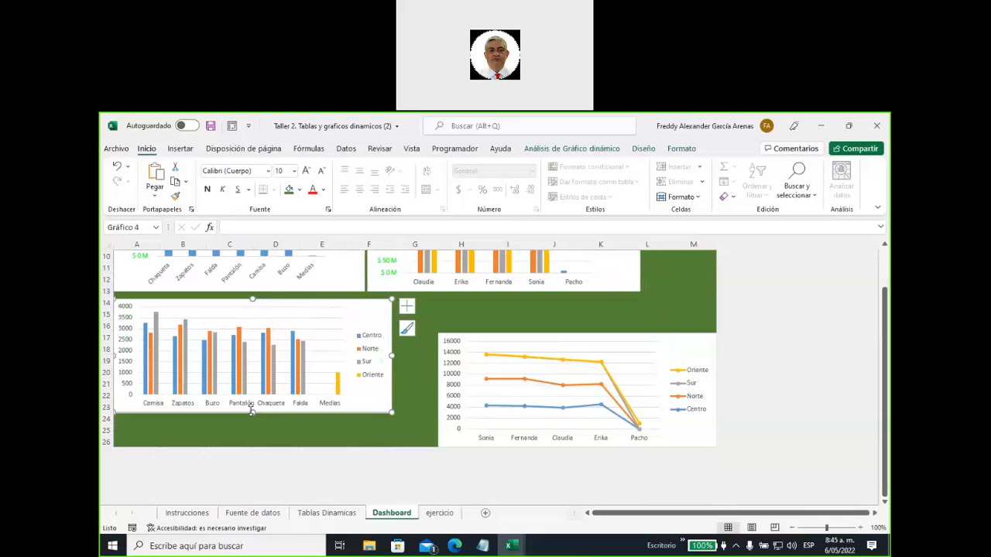
left_click_drag(253, 412, 256, 447)
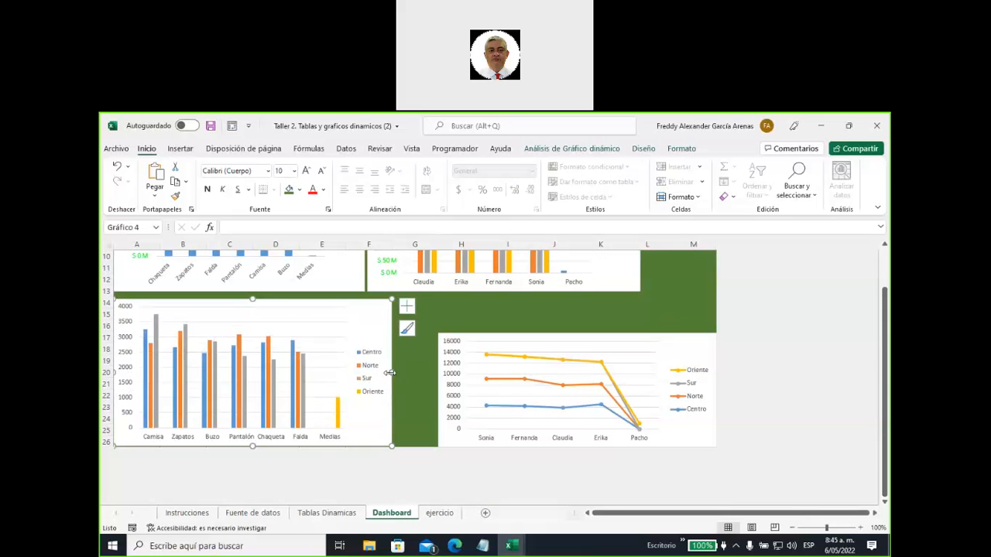
left_click_drag(390, 372, 364, 372)
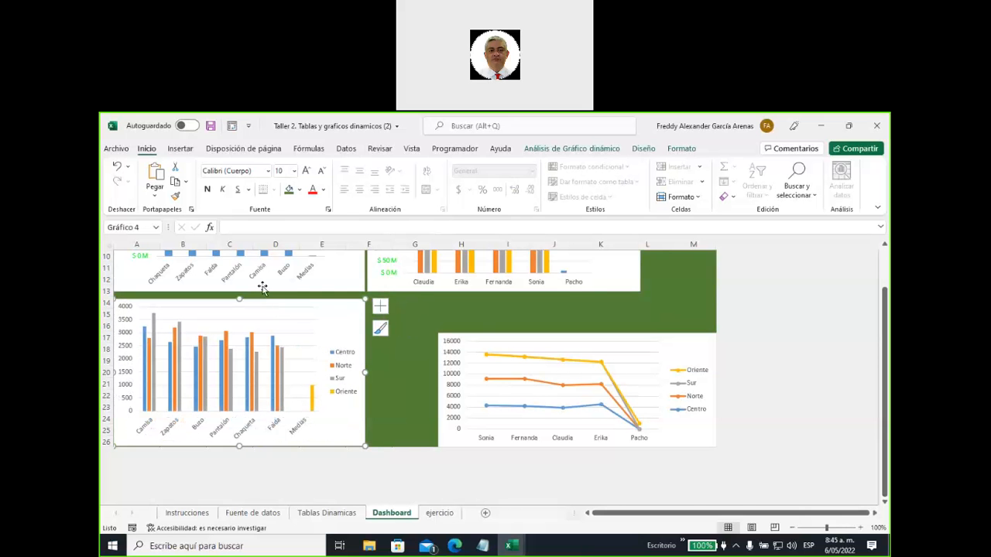
left_click(263, 288)
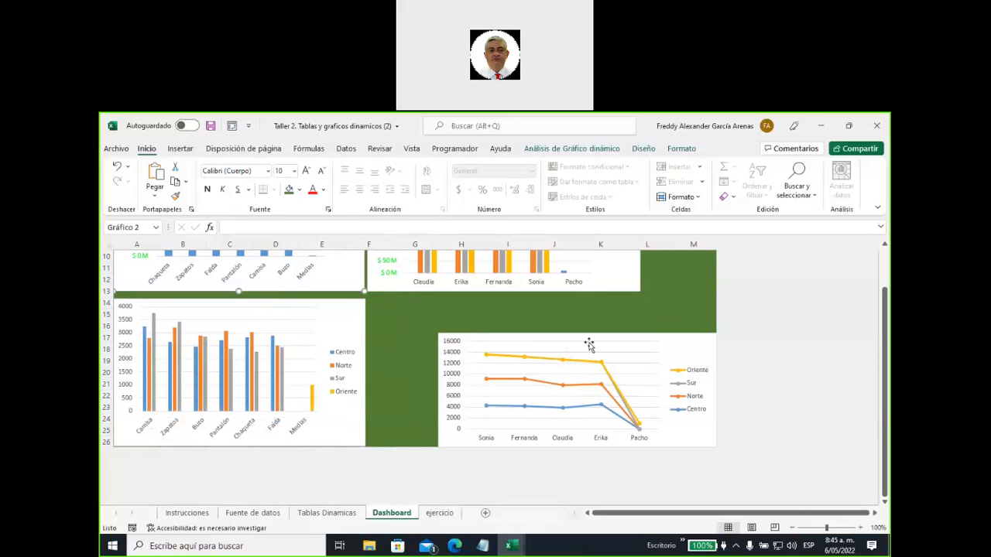
- Move the line chart directly beside the Producto chart, match the Vendedor chart's width above it and extend it down to row 26
mouse_move(670, 347)
left_mouse_down()
mouse_move(592, 320)
mouse_move(598, 312)
left_mouse_up()
left_click_drag(644, 356, 640, 356)
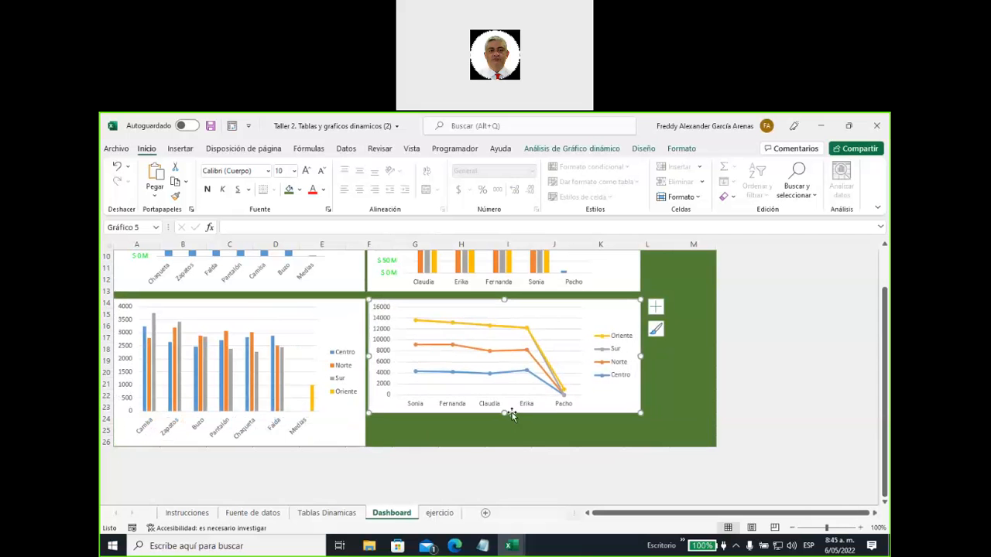
left_click_drag(504, 413, 507, 446)
left_click(656, 384)
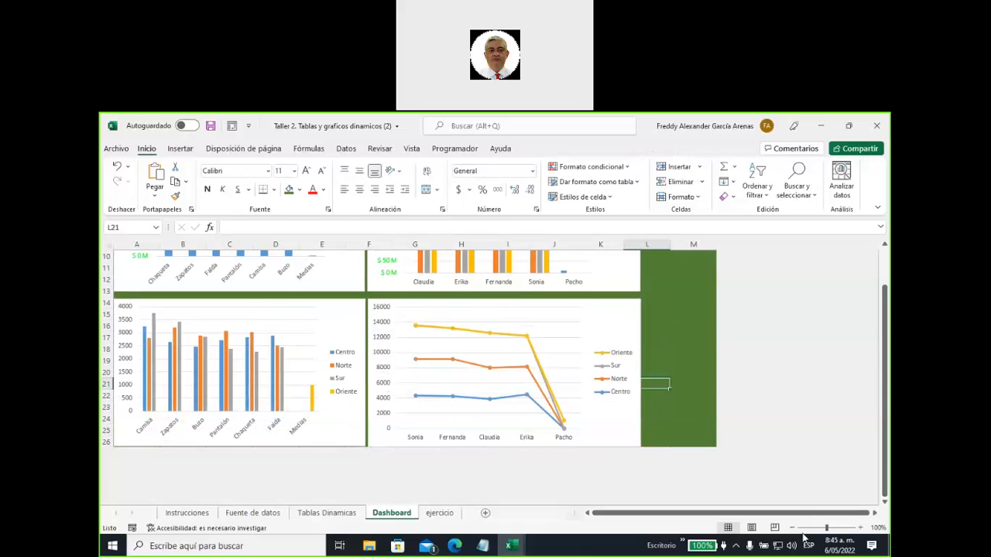
- Extend the lower edges of the Total chart and the Vendedor column chart to the end of row 13, narrowing the gap between chart rows
left_click(791, 527)
left_click(791, 527)
left_click(791, 527)
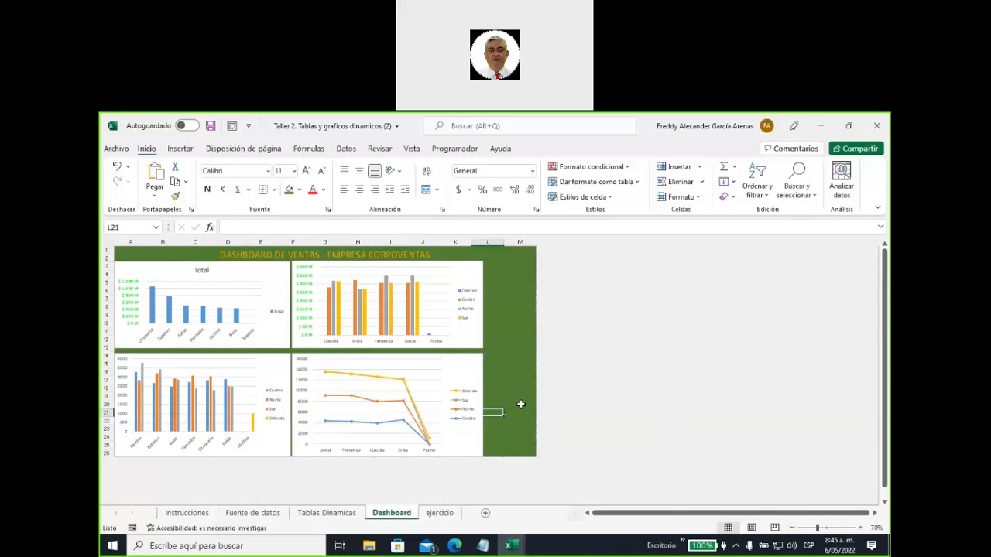
left_click(860, 528)
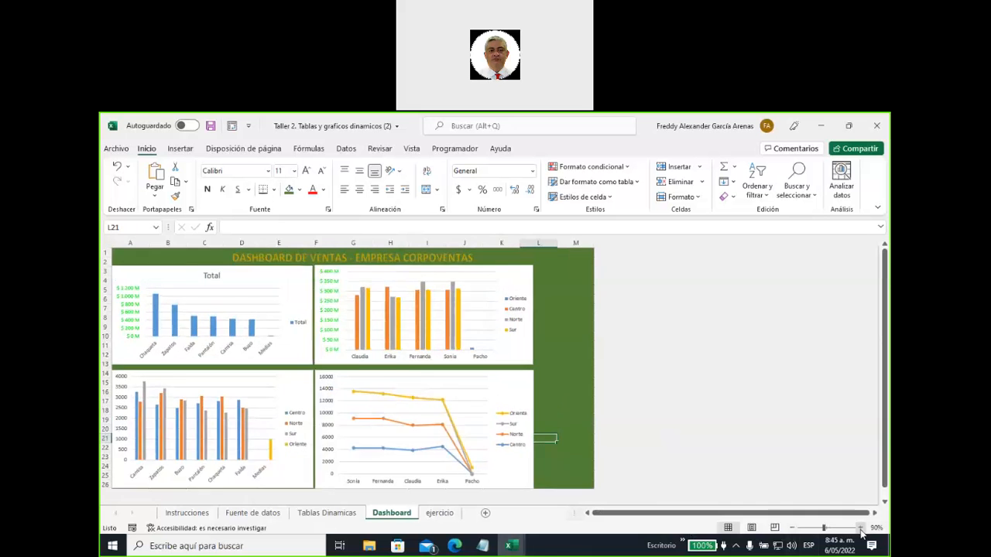
left_click(859, 528)
left_click(860, 528)
left_click(860, 528)
left_click(255, 357)
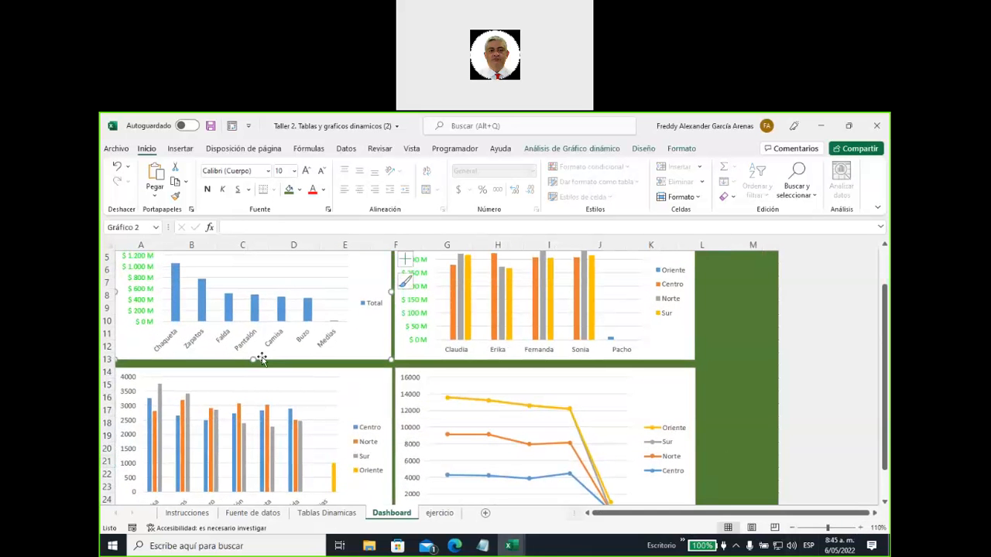
left_click_drag(253, 358, 254, 364)
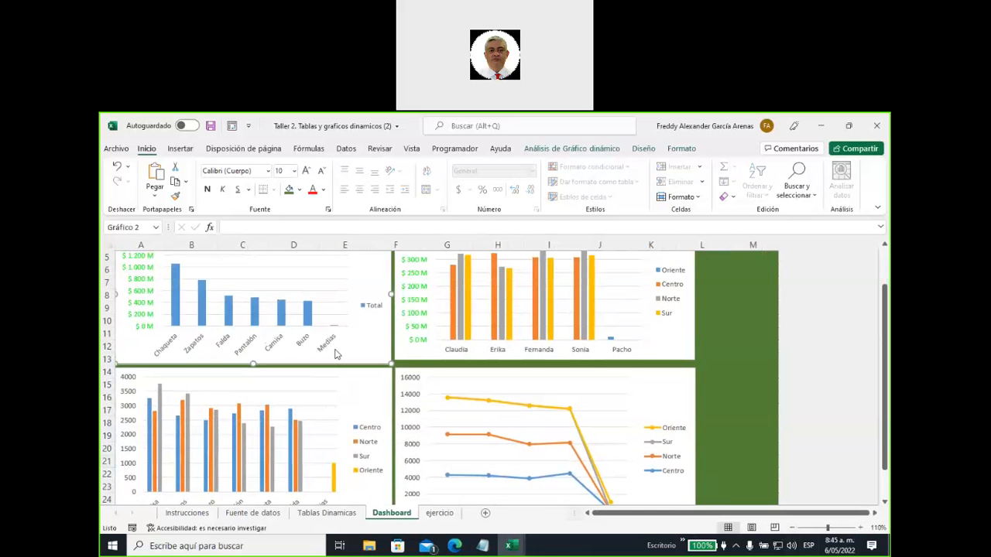
left_click(428, 354)
left_click_drag(544, 360, 544, 365)
left_click(745, 372)
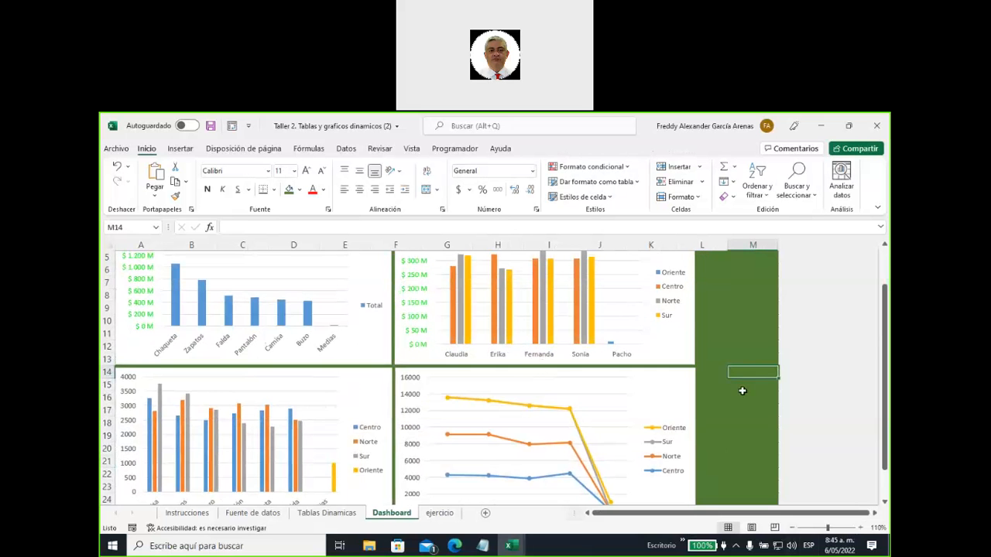
scroll(728, 384, "up", 2)
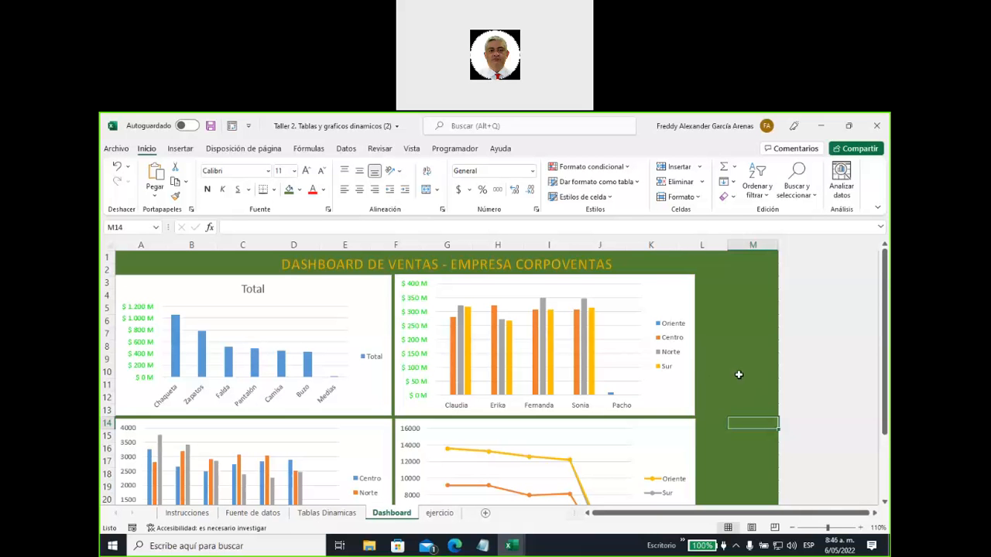
scroll(680, 367, "down", 1)
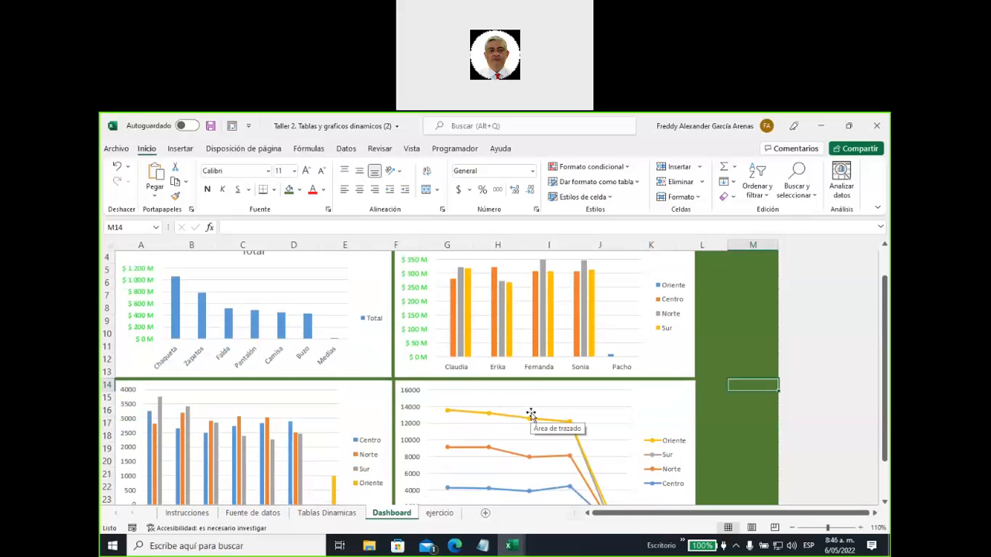
scroll(531, 414, "down", 1)
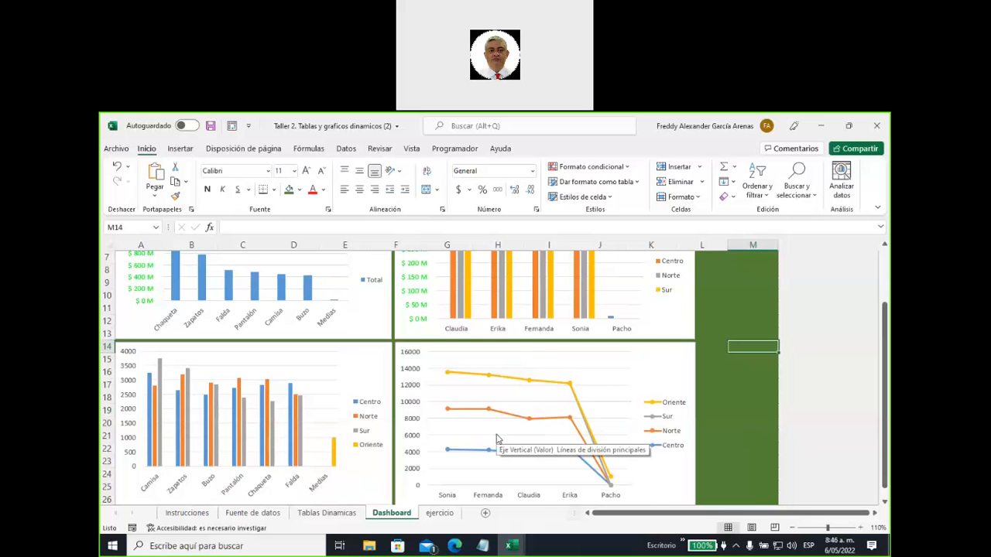
scroll(497, 438, "up", 2)
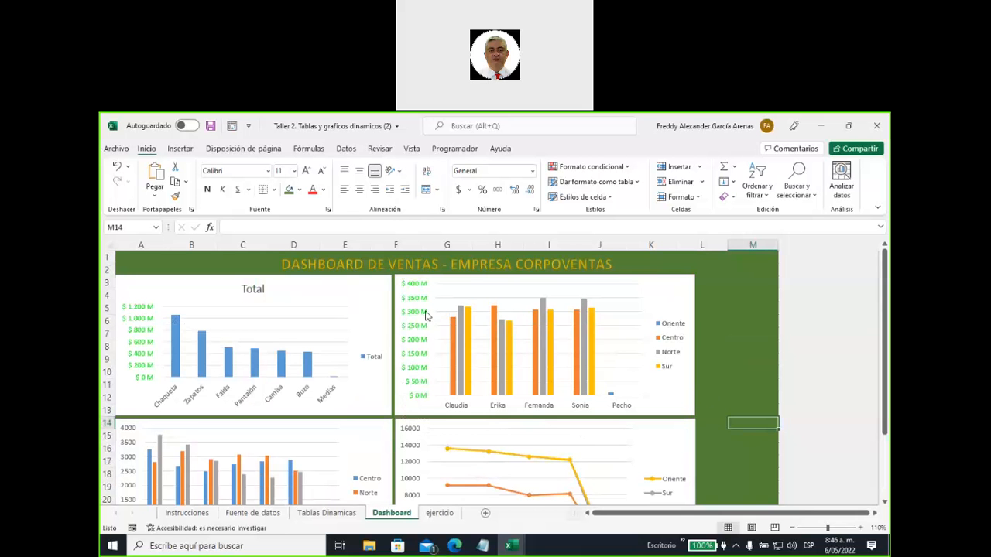
- Insert slicers for Producto, Vendedor and Zona from the Total chart
left_click(383, 288)
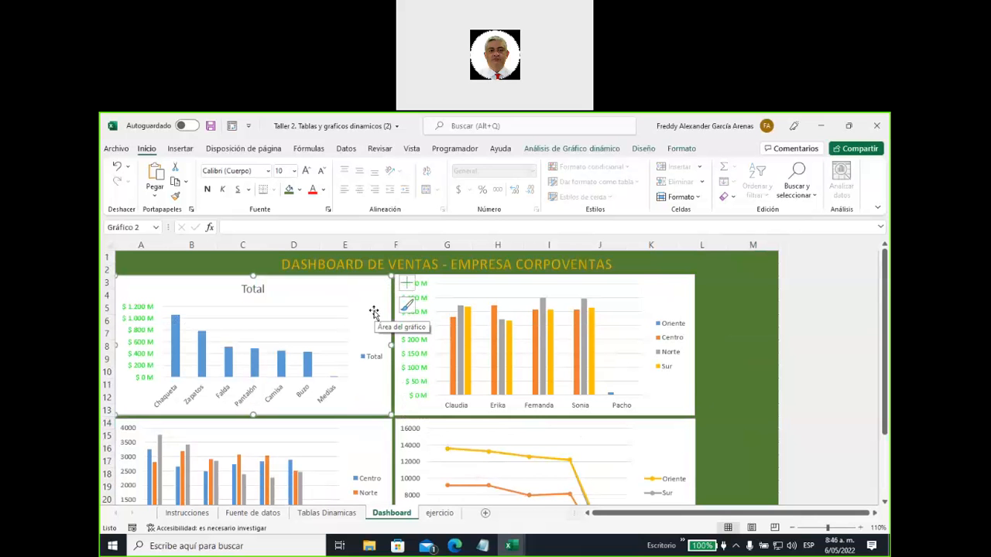
left_click(579, 148)
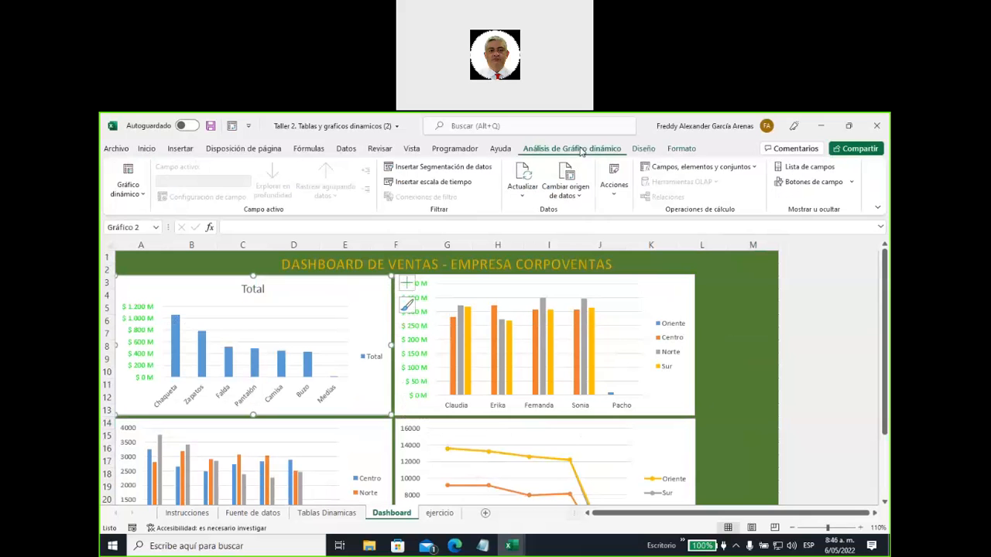
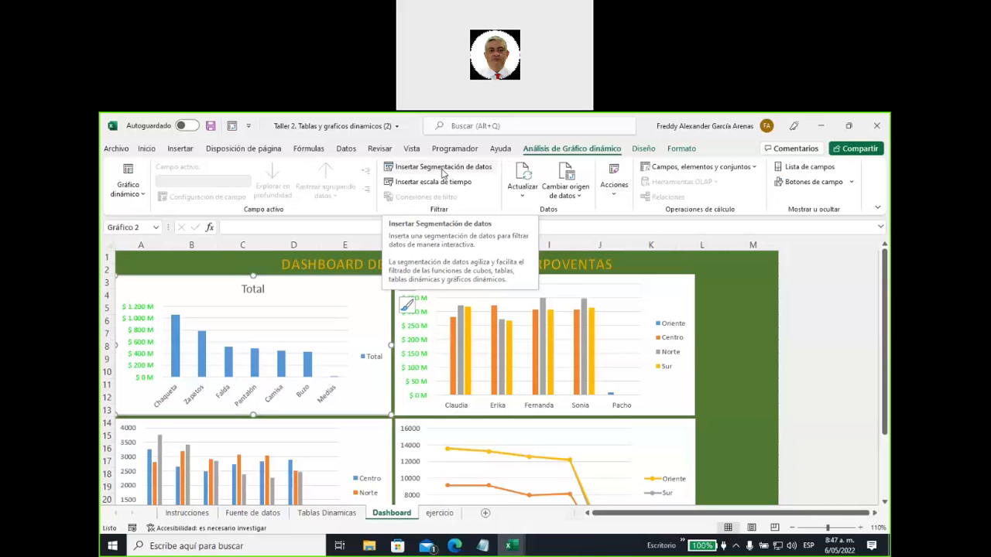
left_click(443, 167)
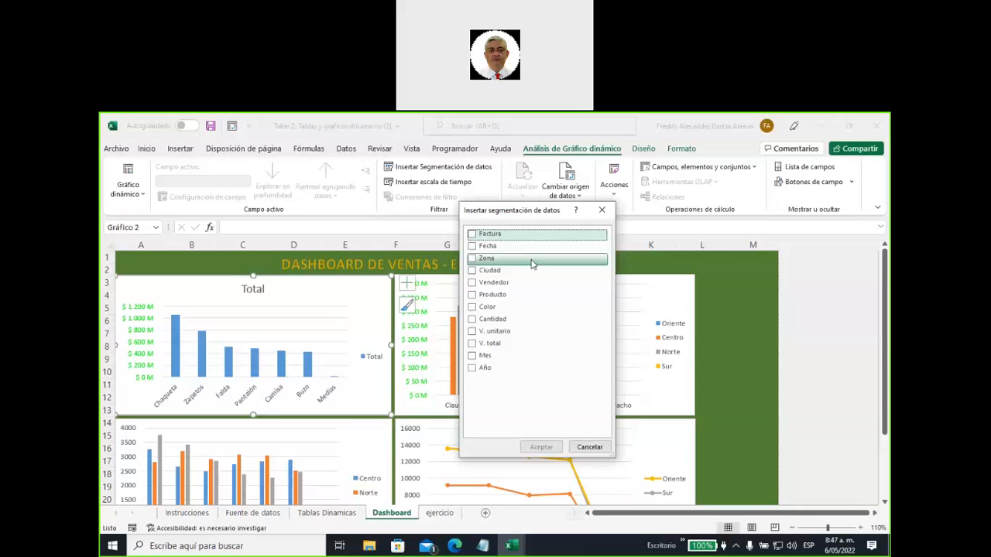
left_click(473, 299)
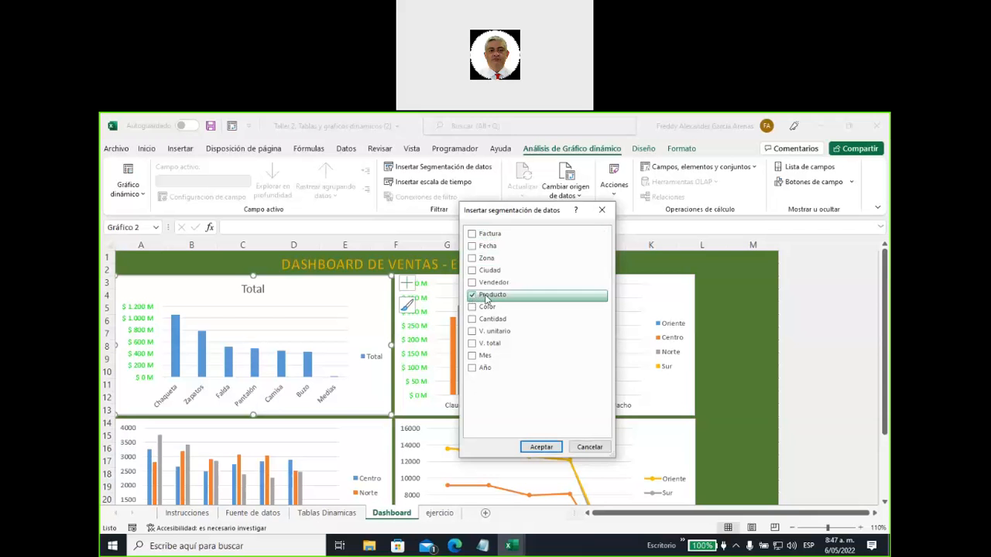
left_click_drag(534, 209, 301, 202)
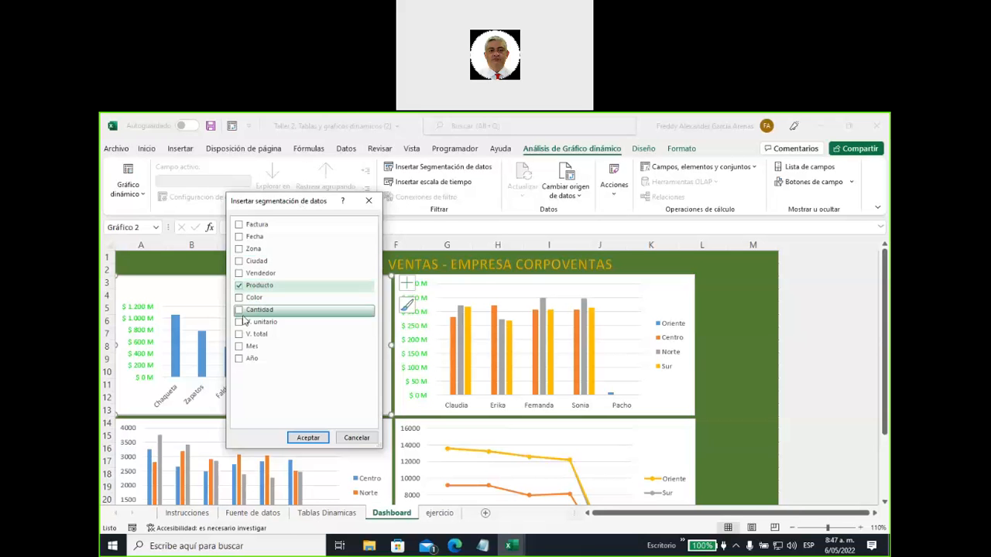
left_click(240, 274)
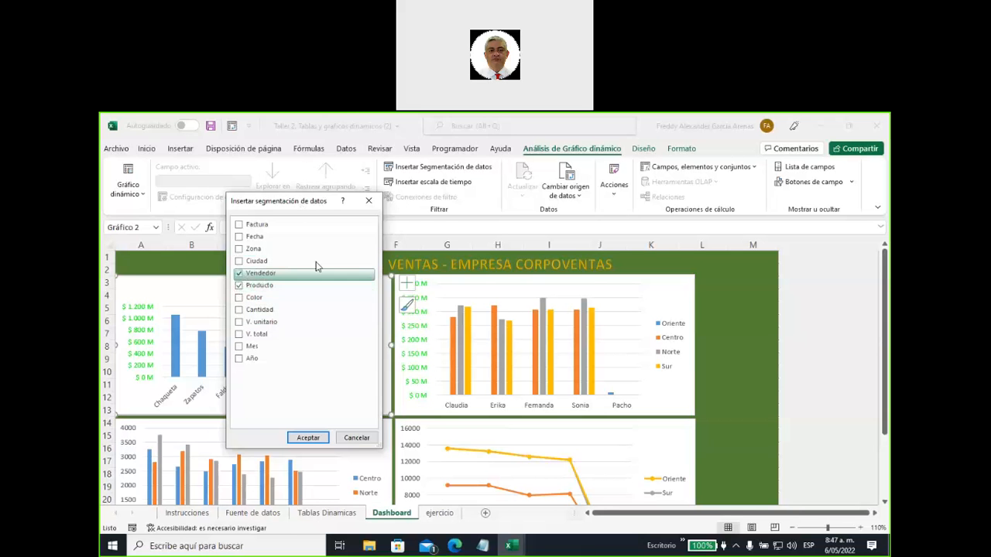
left_click_drag(313, 206, 526, 191)
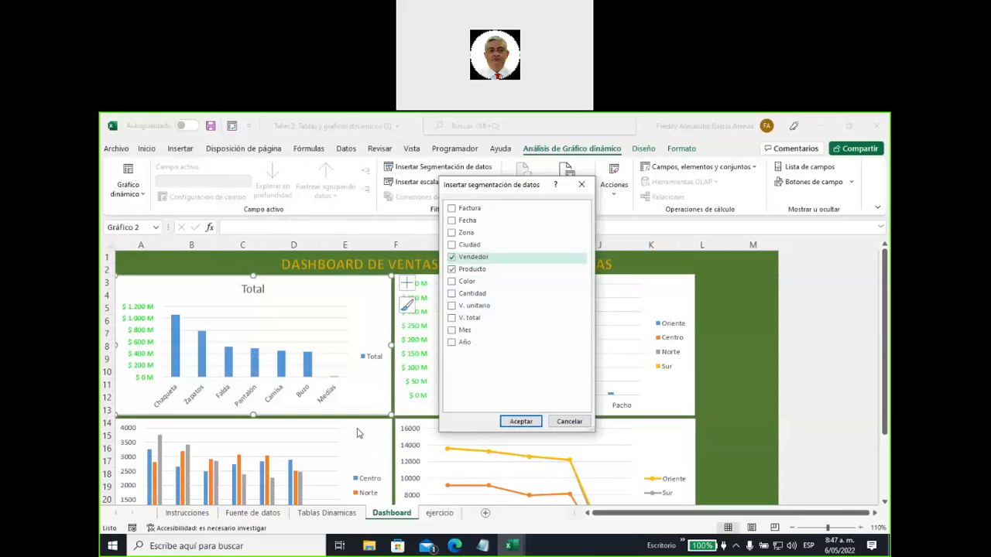
left_click(451, 234)
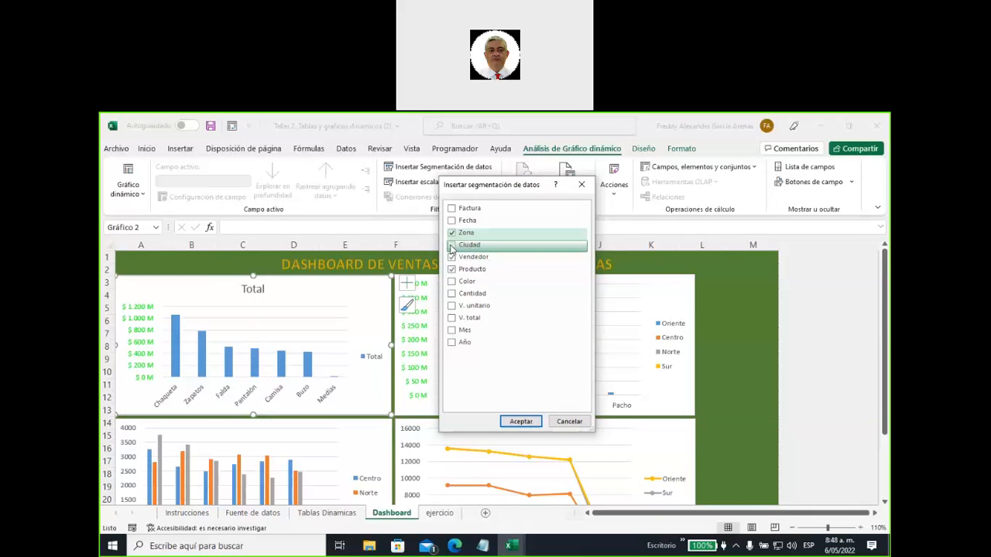
left_click(519, 421)
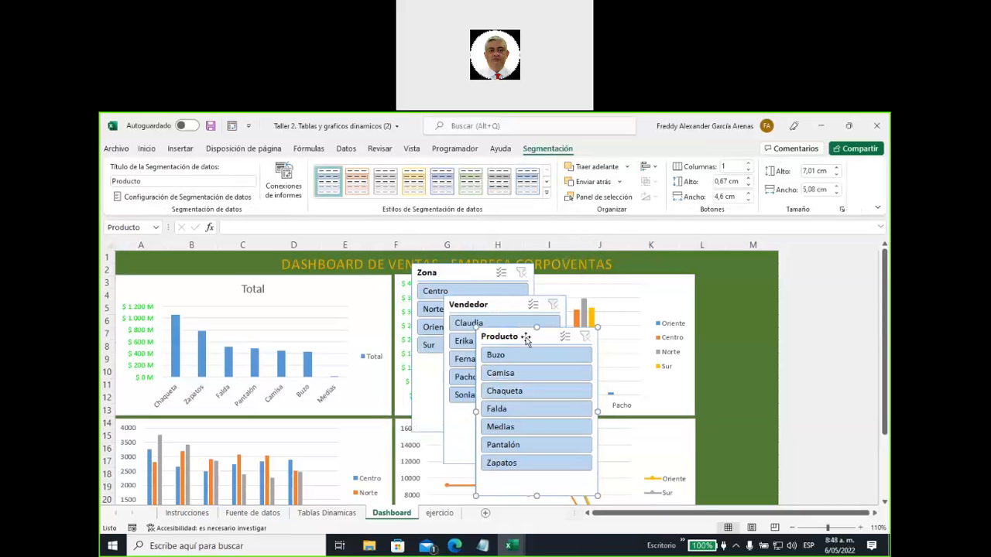
- Move the Producto slicer beside the Vendedor column chart in columns L to M and narrow it to 3,32 cm
left_click_drag(526, 338, 732, 283)
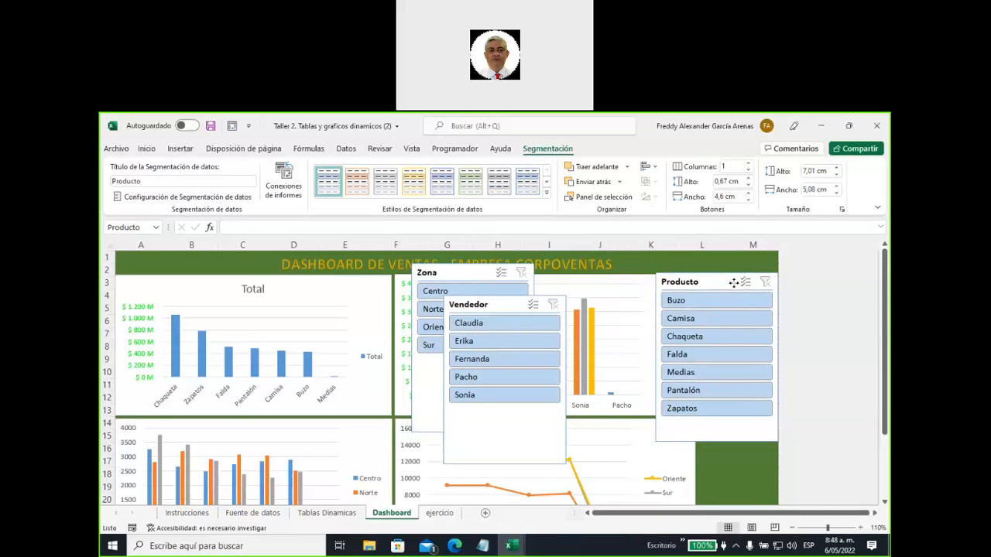
left_click(732, 287)
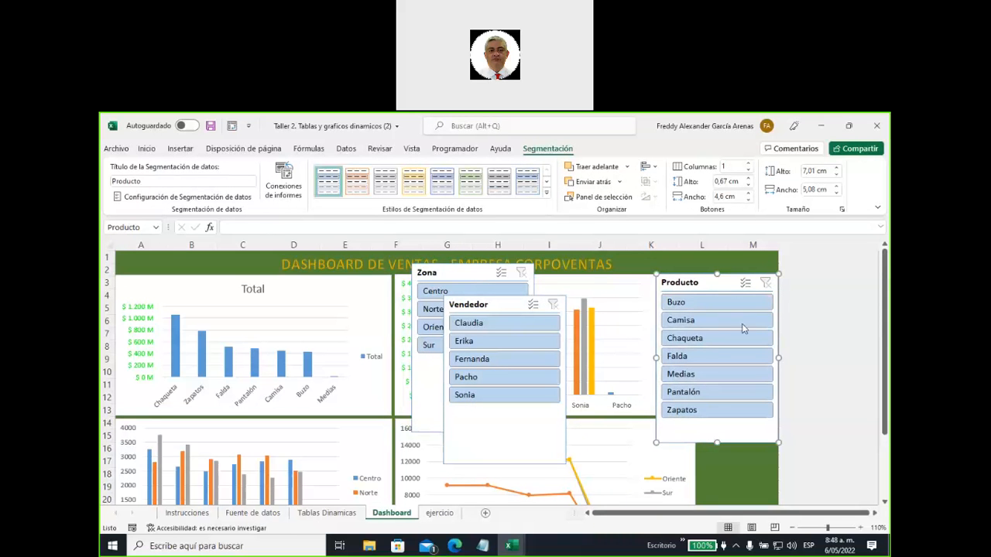
left_click_drag(655, 358, 698, 356)
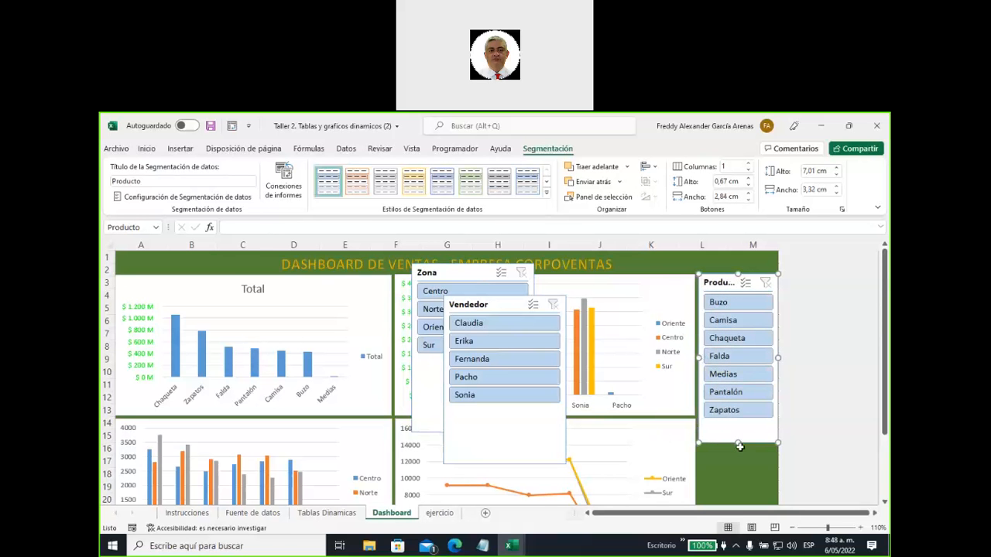
left_click(743, 464)
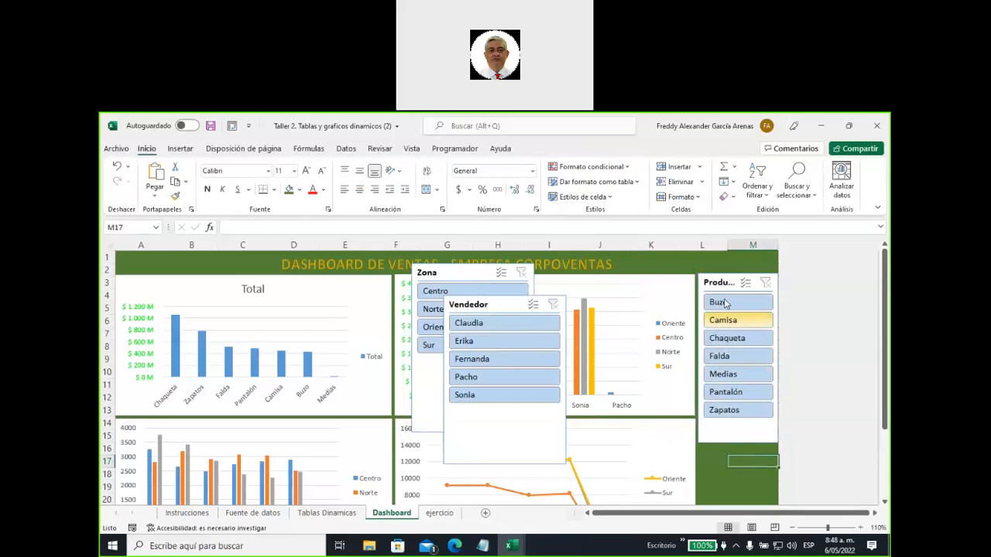
- Apply the dark green slicer style to the Producto slicer and shorten it to 6,13 cm
left_click_drag(708, 515, 712, 517)
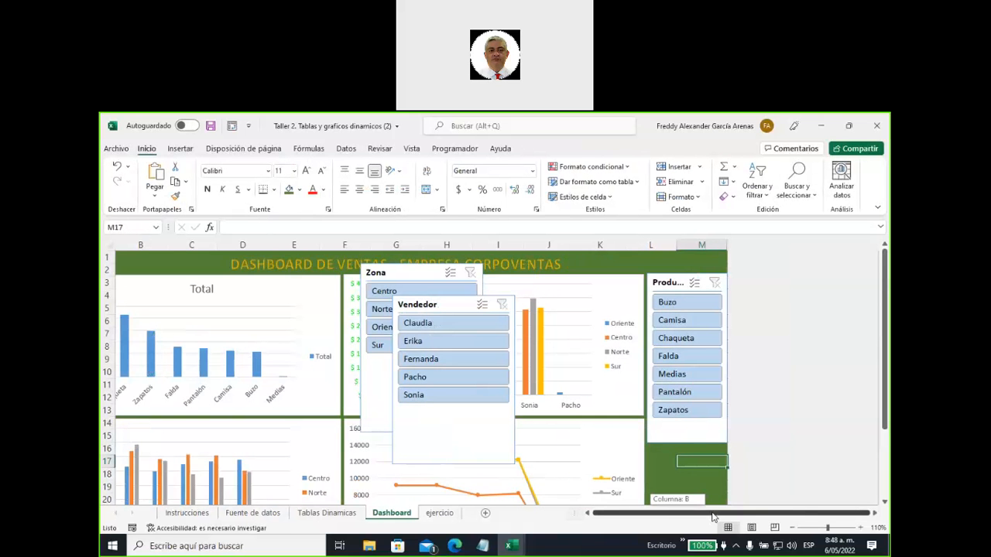
left_click(667, 286)
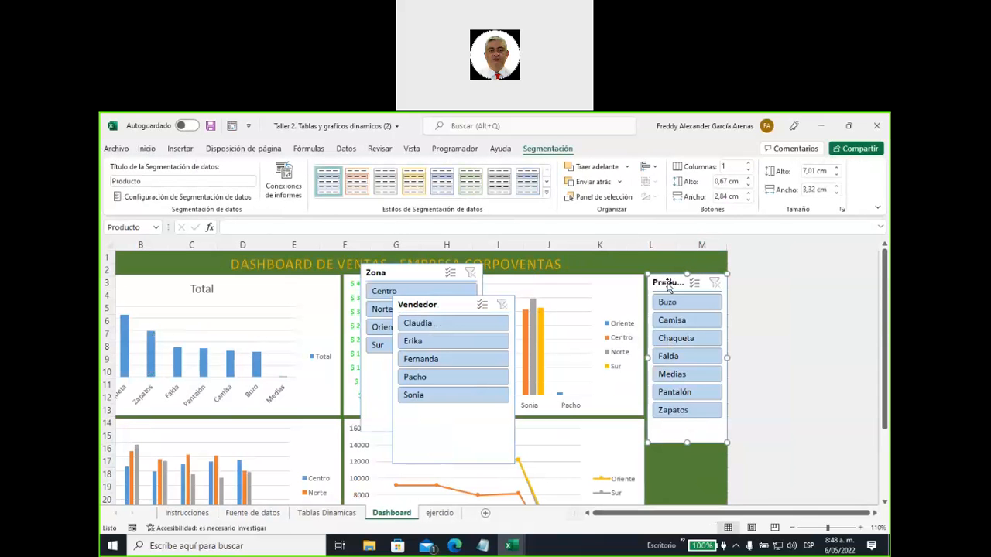
left_click(547, 193)
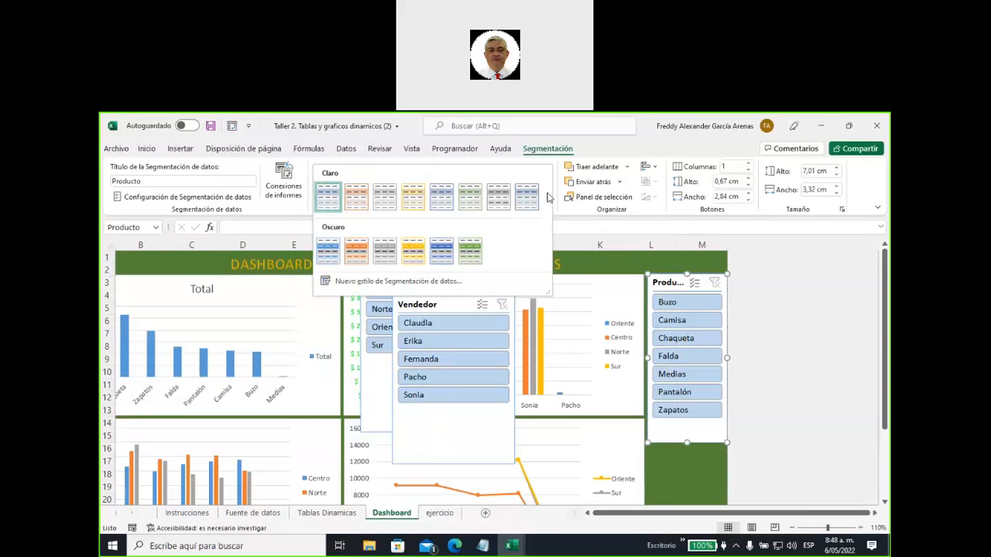
left_click(472, 251)
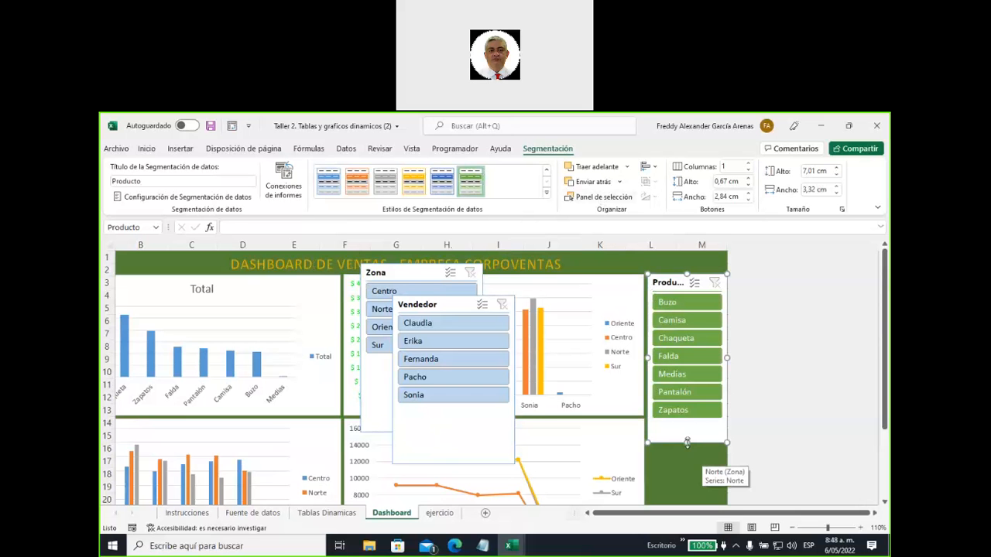
left_click_drag(686, 441, 686, 421)
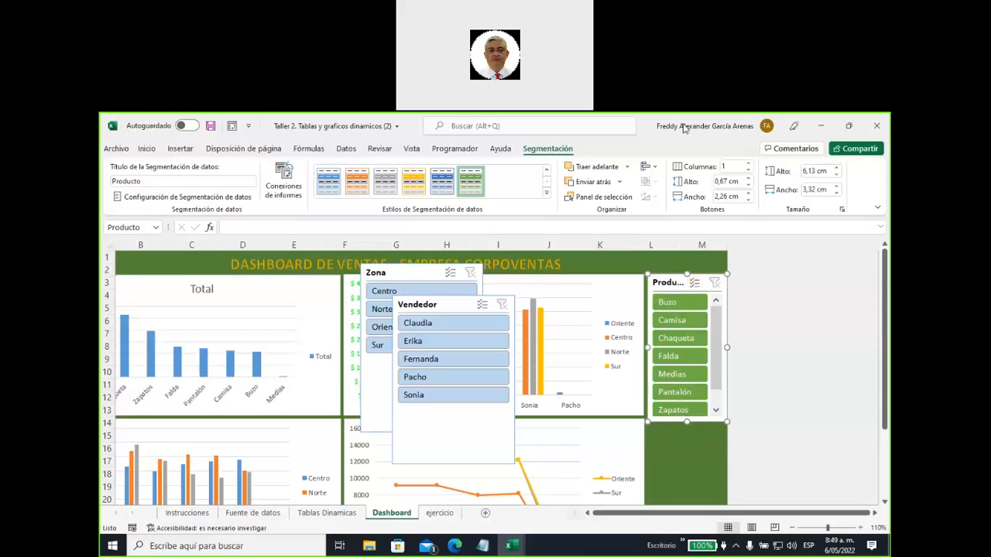
mouse_move(753, 272)
left_mouse_down()
mouse_move(732, 227)
mouse_move(688, 216)
left_mouse_up()
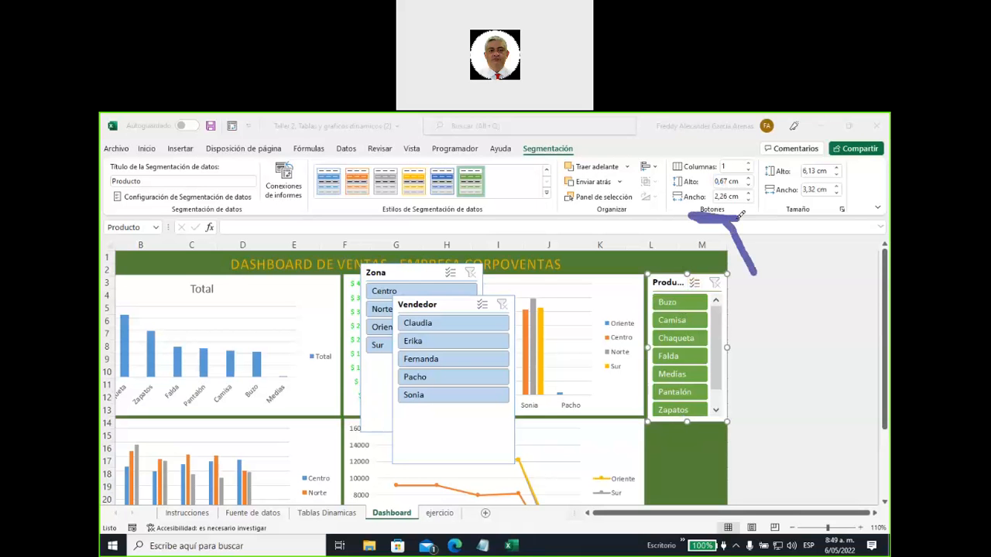
mouse_move(781, 219)
left_mouse_down()
mouse_move(828, 215)
mouse_move(812, 283)
mouse_move(829, 305)
mouse_move(825, 317)
left_mouse_up()
mouse_move(749, 280)
left_mouse_down()
mouse_move(747, 324)
mouse_move(775, 304)
mouse_move(757, 328)
left_mouse_up()
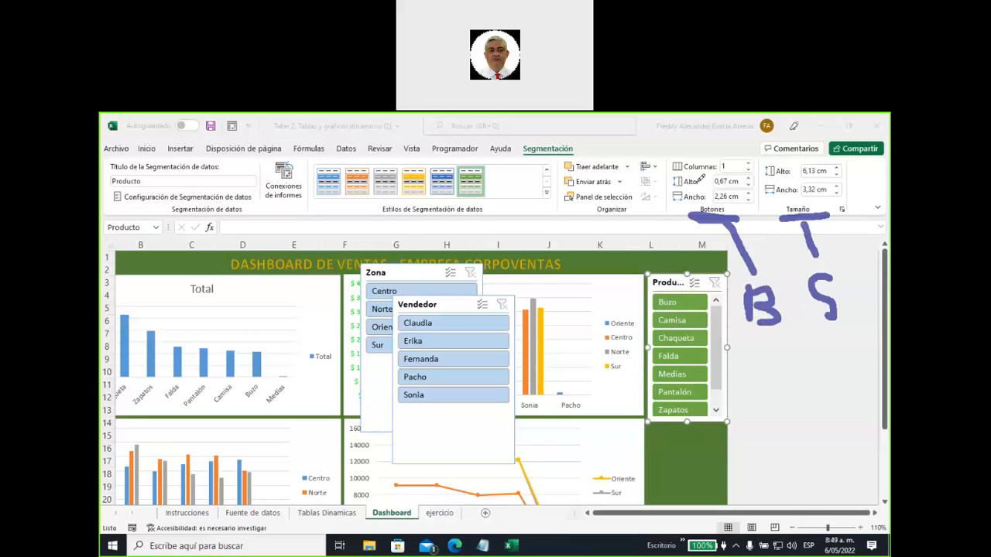
left_click_drag(641, 151, 700, 165)
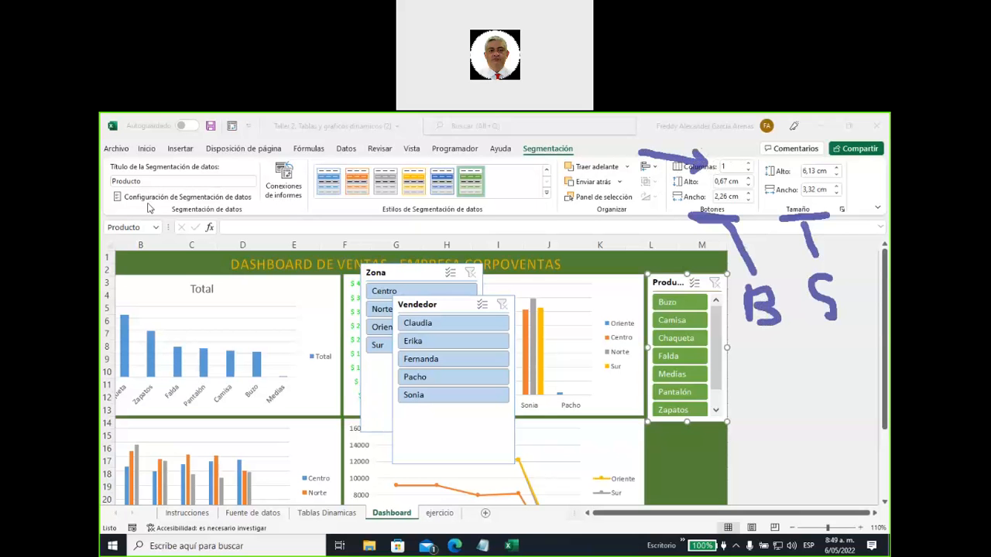
key("Escape")
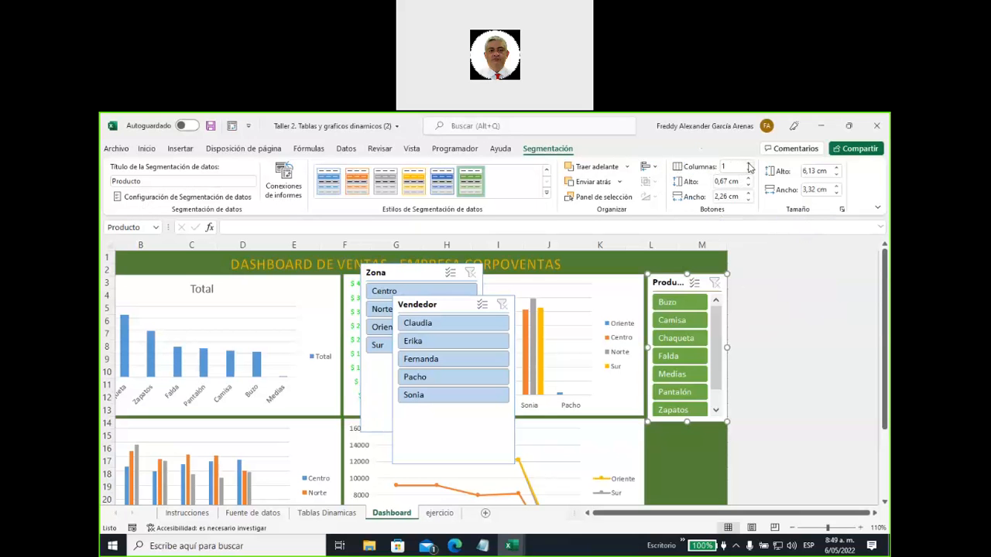
- Arrange the Producto slicer's buttons in 2 columns
left_click(748, 164)
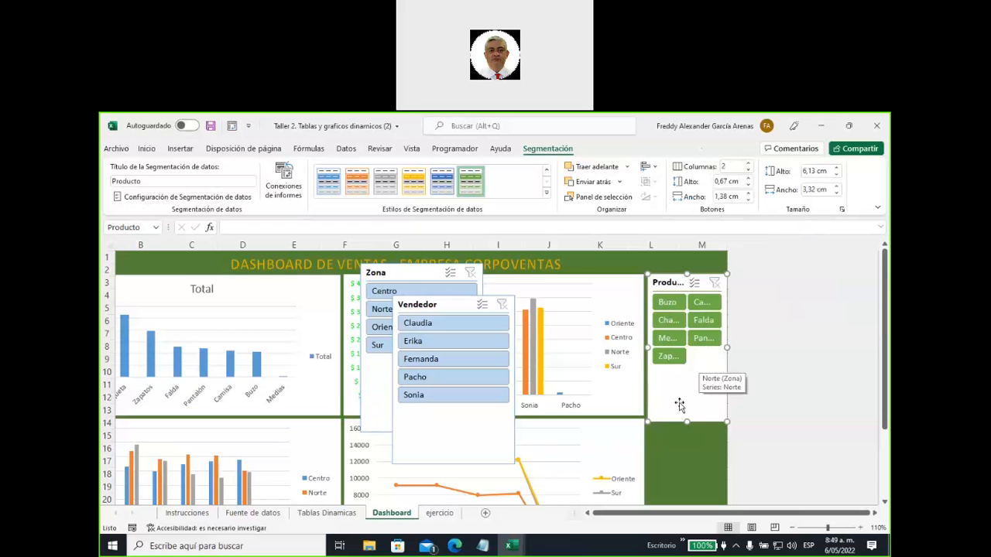
- Shorten the Producto slicer to 4,11 cm and insert a new column before column L
left_click_drag(684, 419, 688, 372)
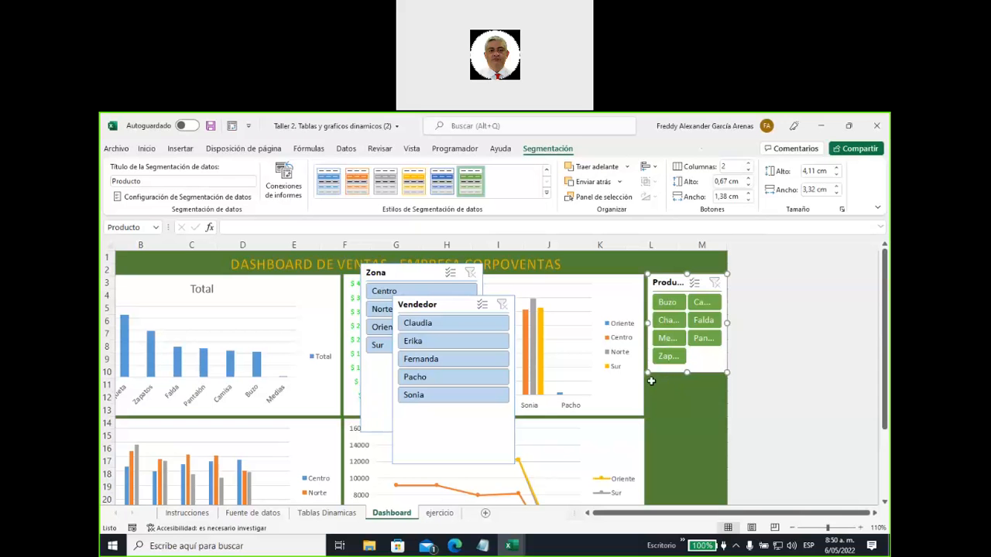
left_click(656, 244)
right_click(656, 245)
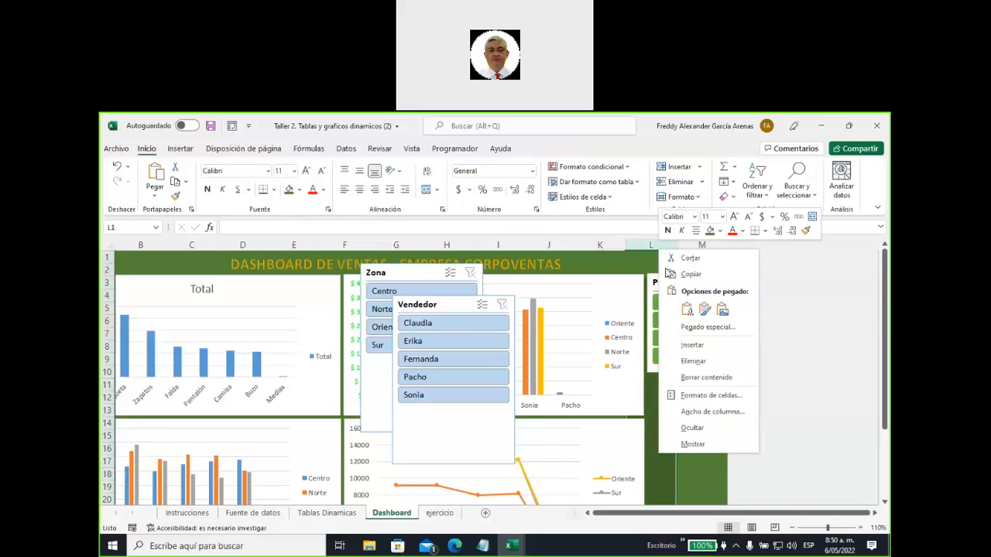
left_click(691, 345)
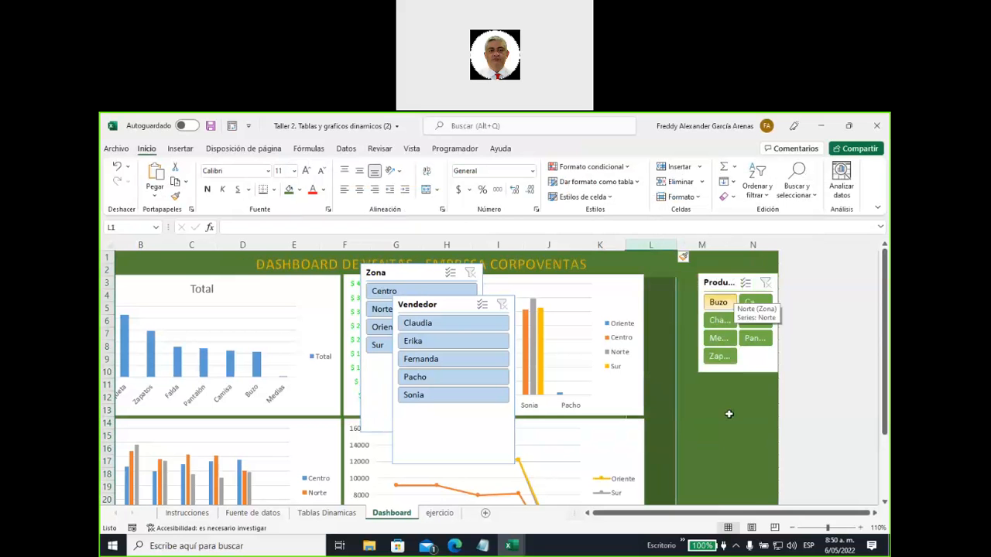
left_click(729, 411)
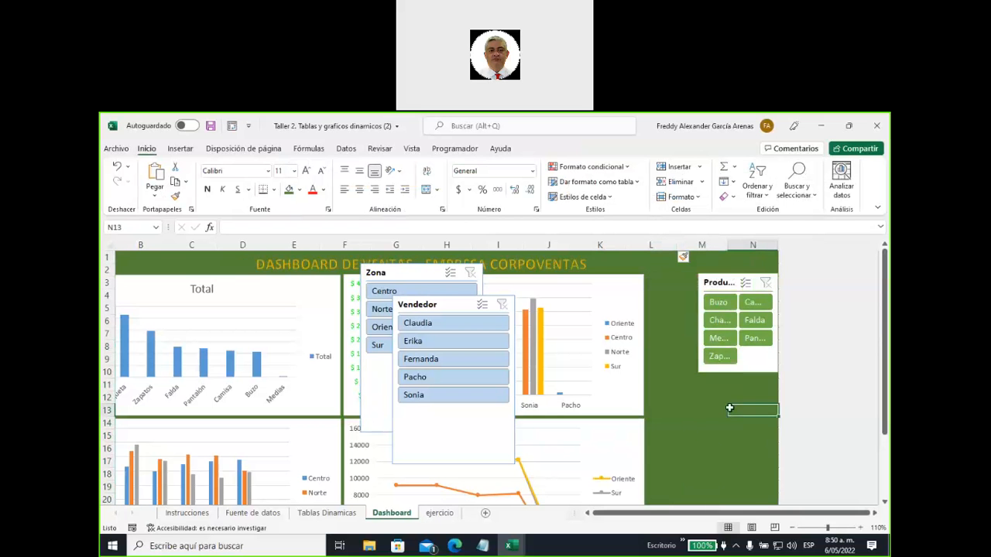
- Extend the Producto slicer across columns L to N to 5,51 cm wide and shorten it to 3,99 cm
left_click(699, 309)
left_click_drag(698, 323, 644, 327)
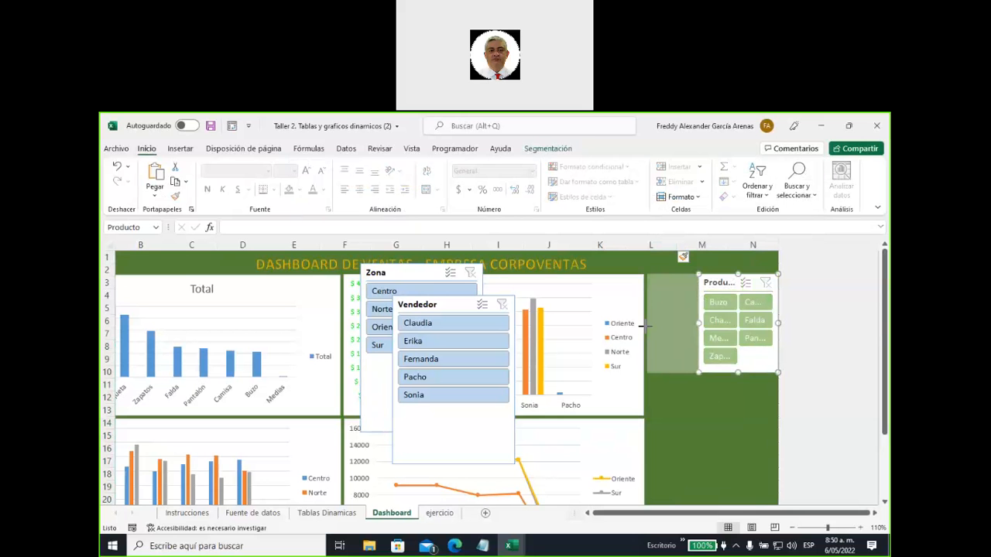
left_click_drag(645, 327, 646, 326)
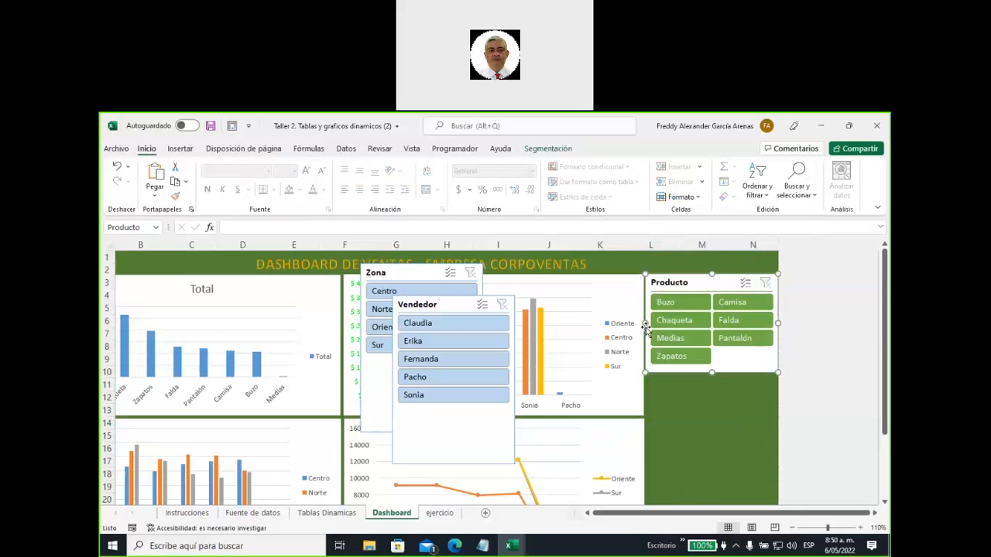
left_click_drag(711, 375, 711, 370)
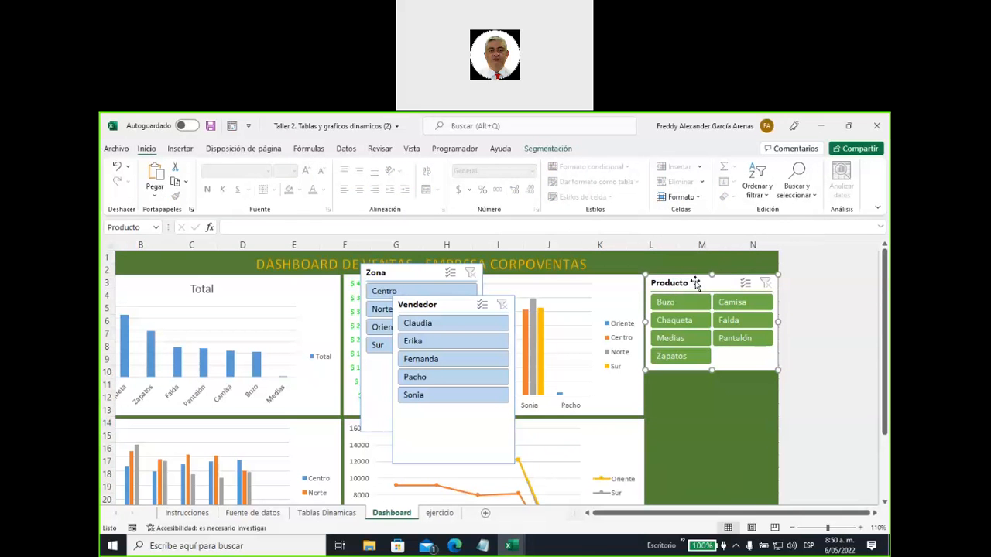
- Try arranging the Producto slicer's buttons in 3 columns and return to 2 columns
left_click(548, 150)
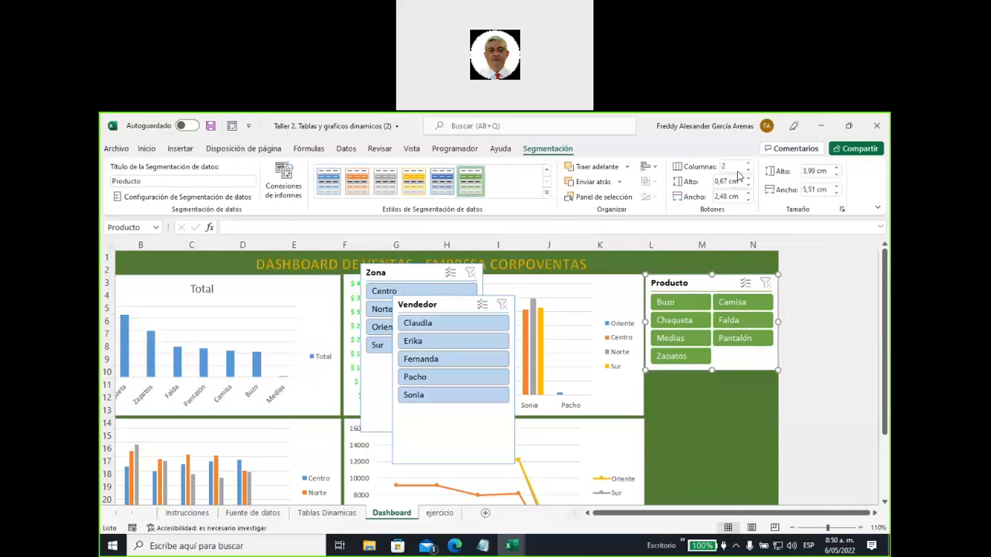
left_click(749, 164)
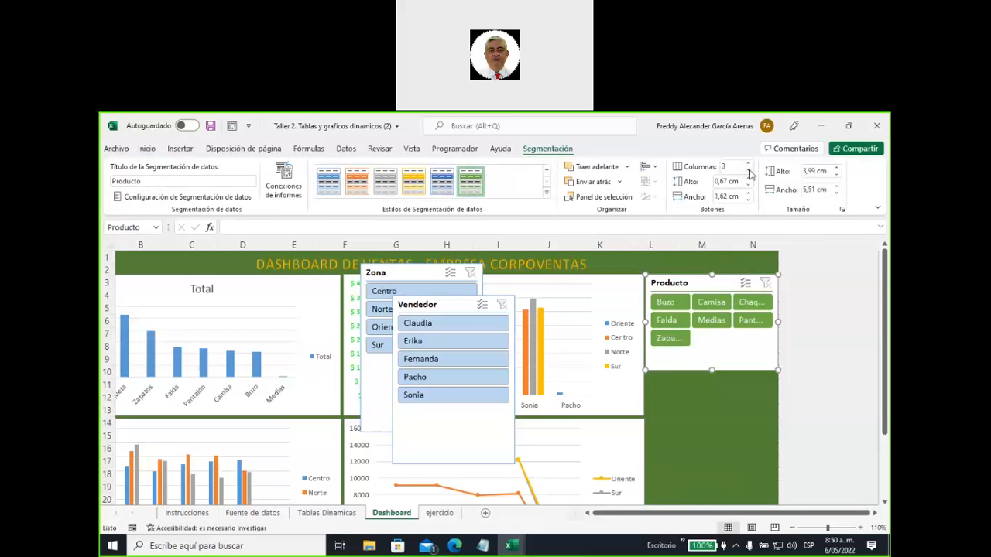
left_click(749, 174)
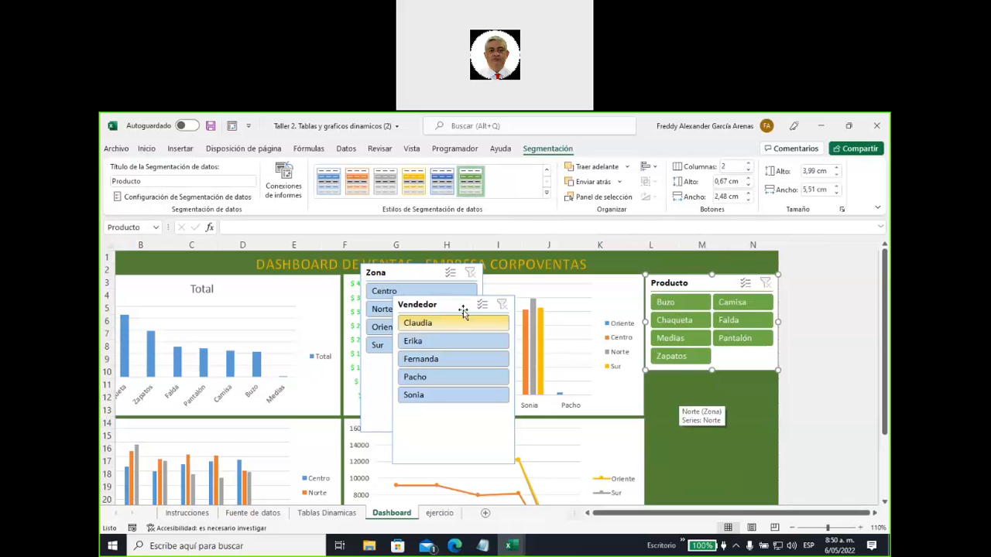
- Separate the overlapping Zona and Vendedor slicers, placing Vendedor over the column chart next to the Producto slicer
left_click_drag(458, 302, 307, 346)
left_click_drag(407, 271, 436, 290)
left_click_drag(304, 351, 571, 294)
- Apply the dark green slicer style to the Vendedor slicer and shorten it to 4,71 cm
left_click(545, 199)
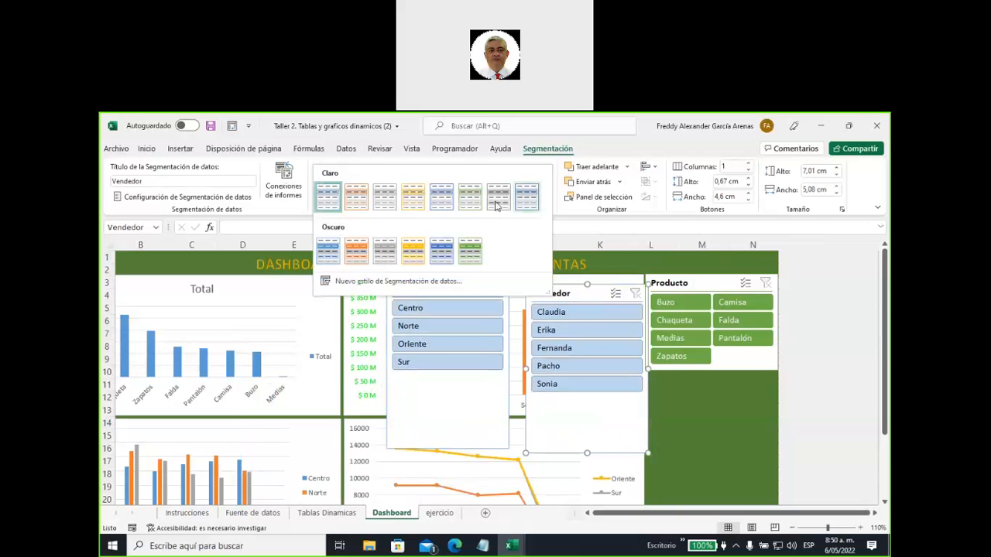
left_click(470, 251)
left_click_drag(586, 452, 586, 397)
- Fit the Vendedor slicer directly below Producto at 5,42 cm wide and 3,32 cm high, with its buttons in 2 columns
left_click_drag(577, 293, 697, 380)
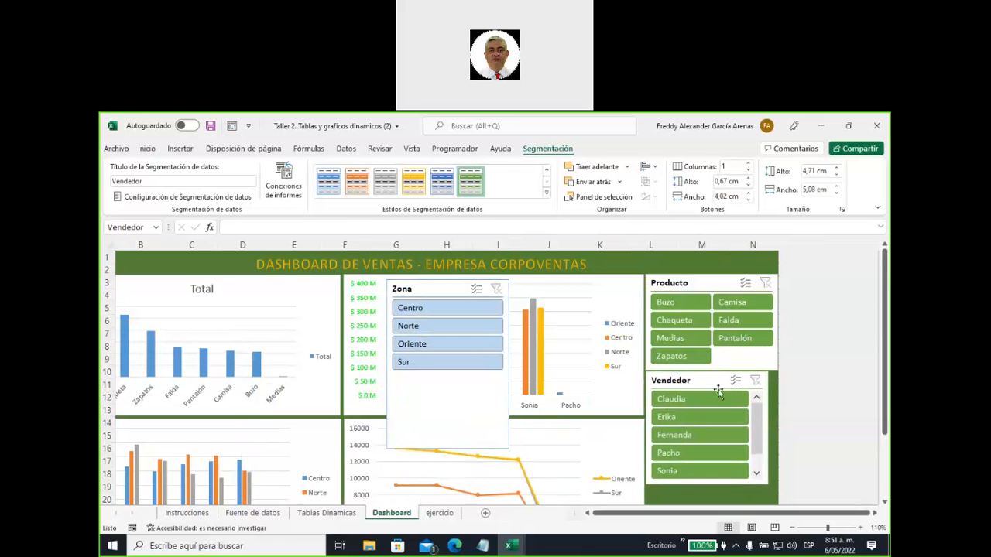
left_click_drag(775, 427, 779, 426)
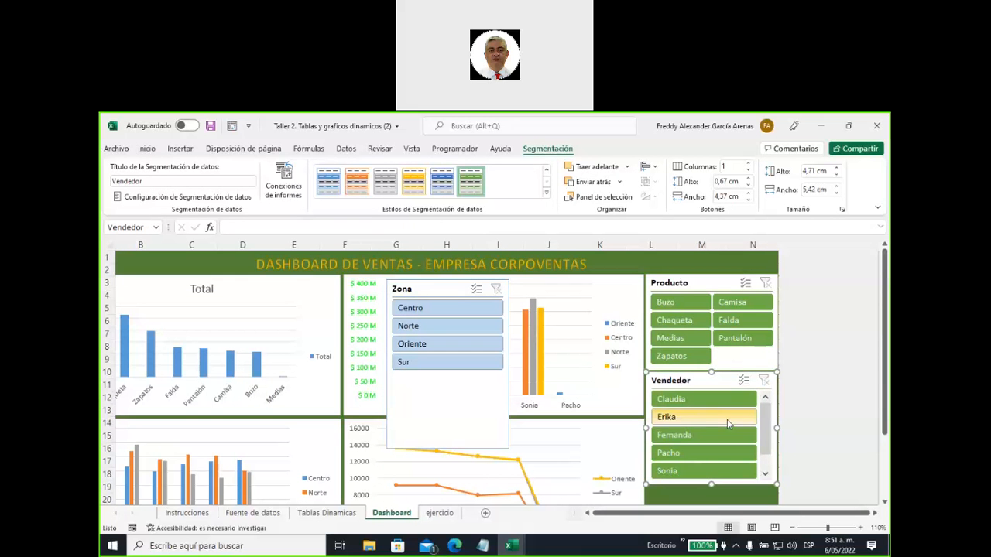
left_click(747, 166)
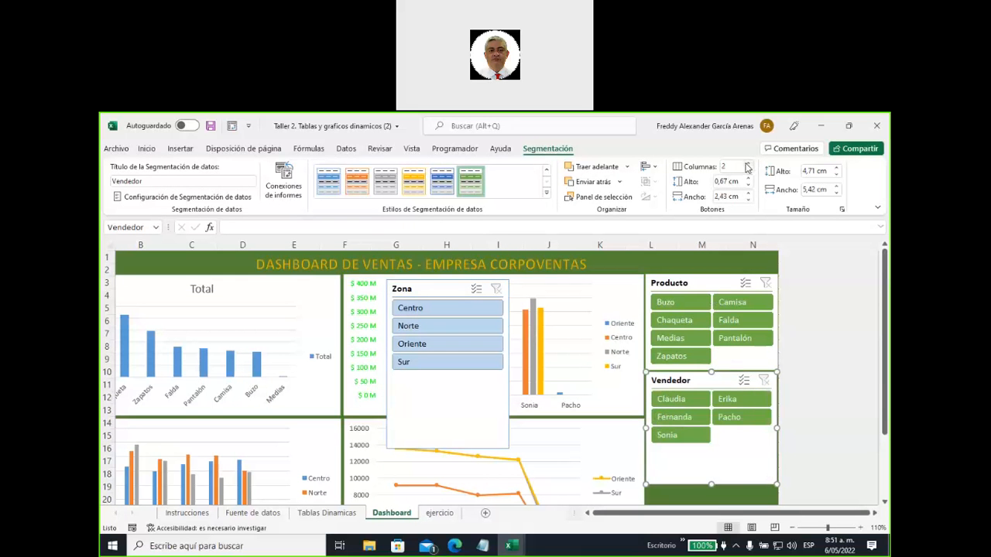
left_click_drag(711, 483, 711, 450)
- Move the Zona slicer onto the line chart beside the Vendedor slicer and shorten it to 3,98 cm
mouse_move(885, 282)
left_mouse_down()
mouse_move(887, 306)
mouse_move(888, 293)
left_mouse_up()
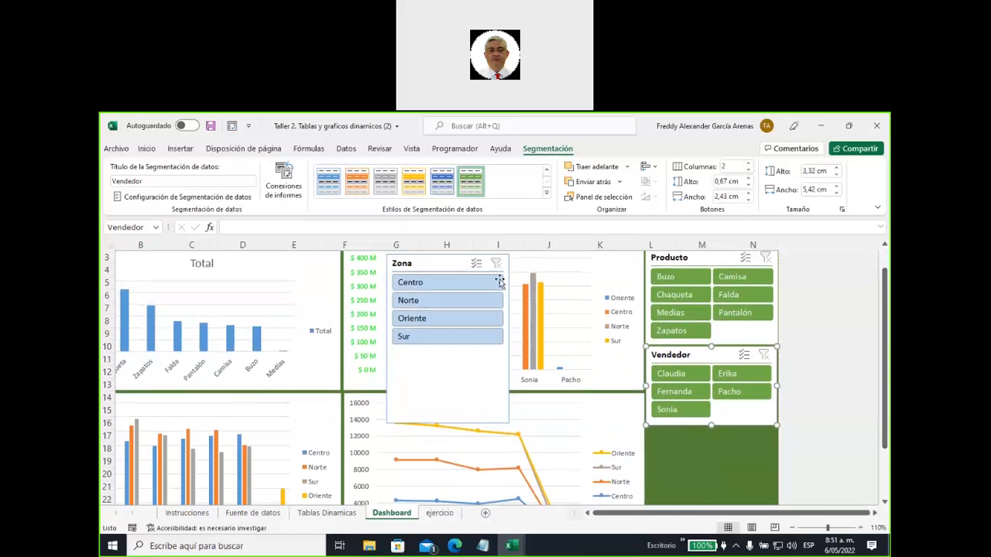
left_click_drag(455, 268, 704, 449)
left_click_drag(886, 286, 886, 334)
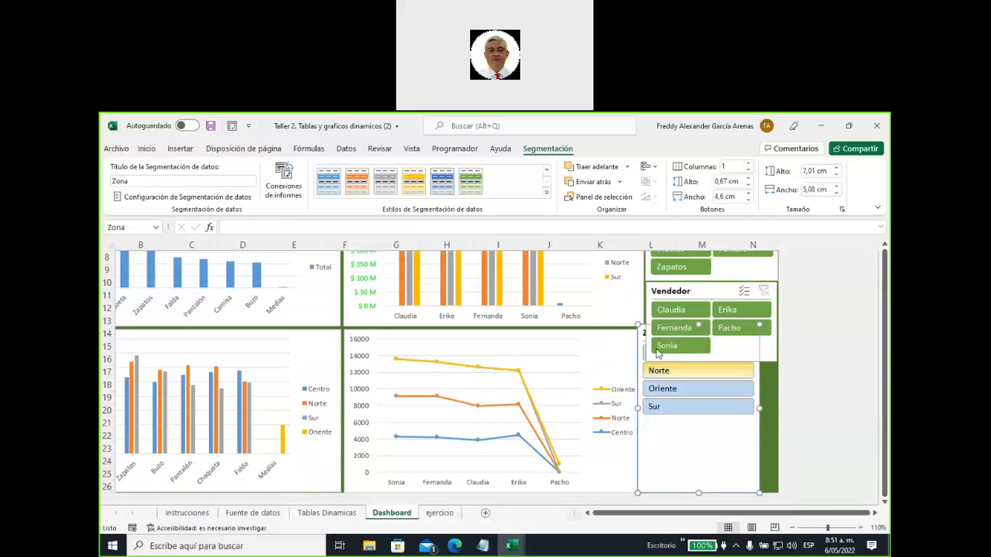
left_click_drag(698, 493, 688, 420)
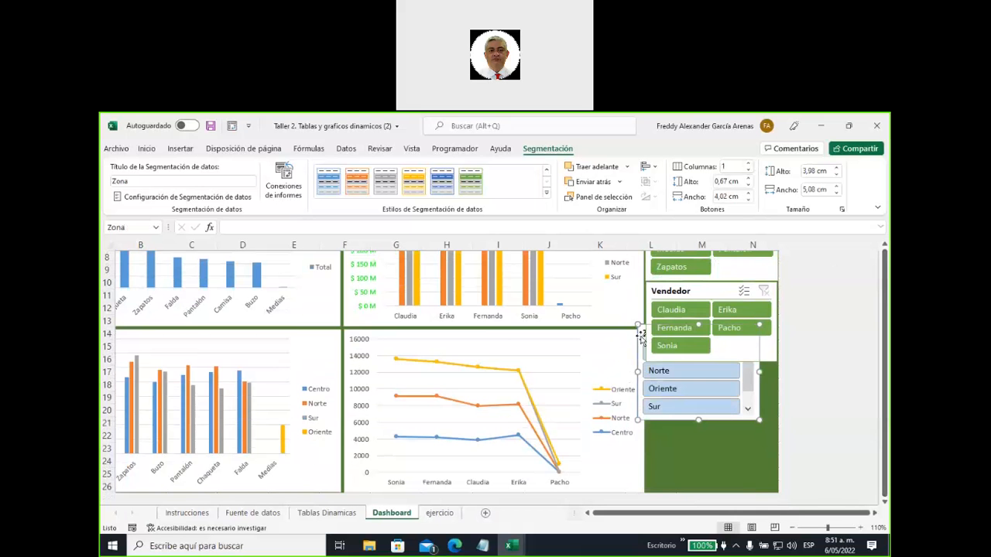
left_click_drag(641, 335, 535, 363)
- Give the Zona slicer the dark green slicer style, 2 button columns and a height of 2,61 cm
left_click(465, 181)
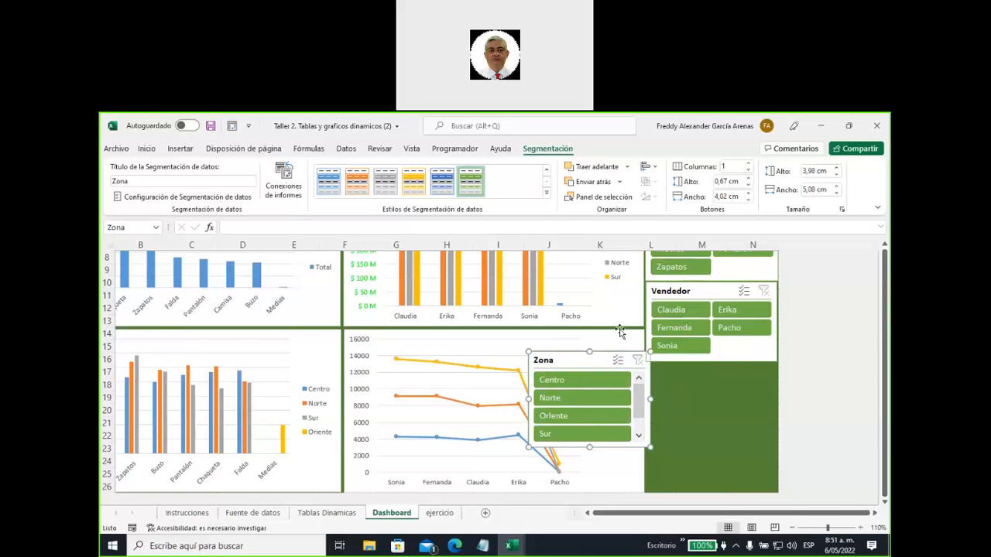
left_click(747, 166)
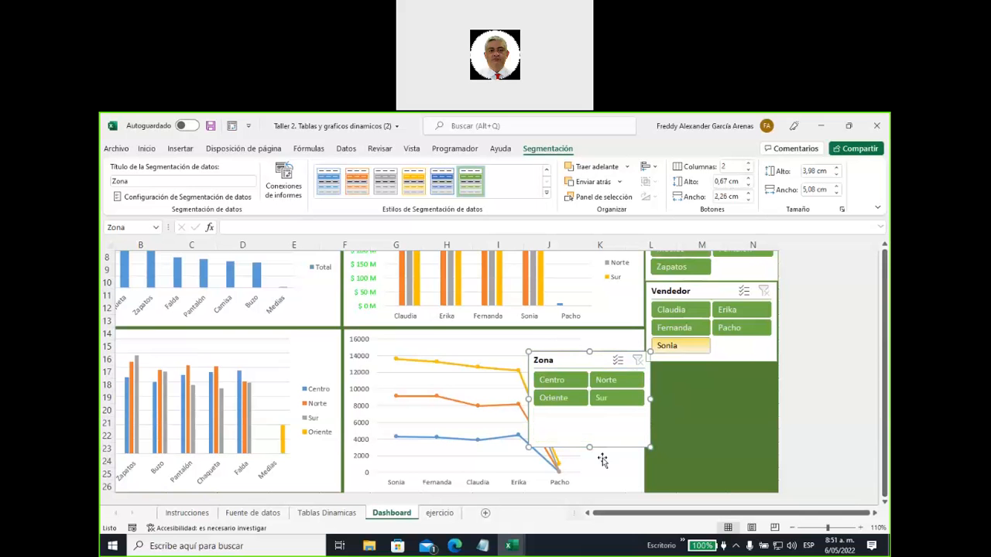
left_click_drag(588, 447, 591, 414)
- Place the Zona slicer directly below the Vendedor slicer and widen it to the same width
left_click_drag(583, 358, 696, 370)
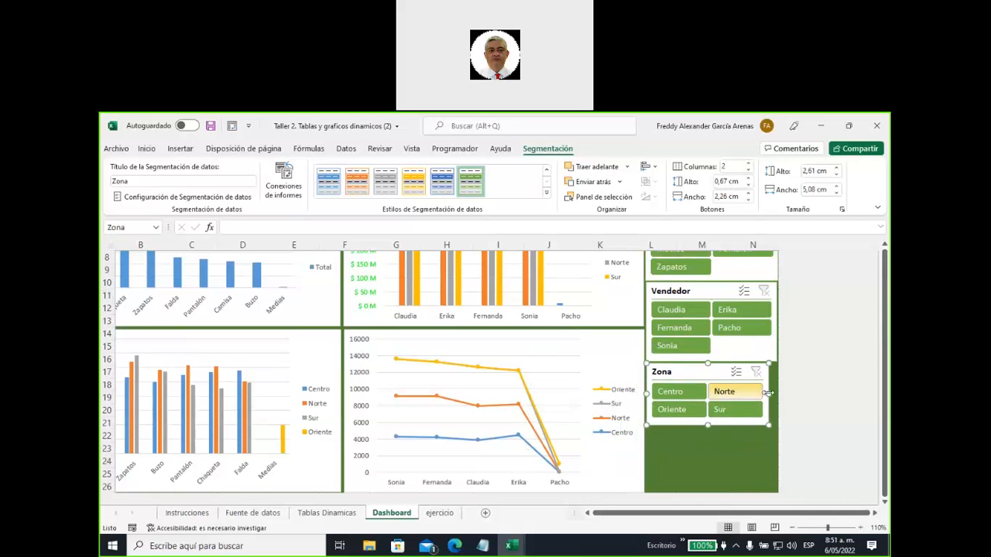
left_click_drag(771, 393, 774, 396)
left_click(699, 461)
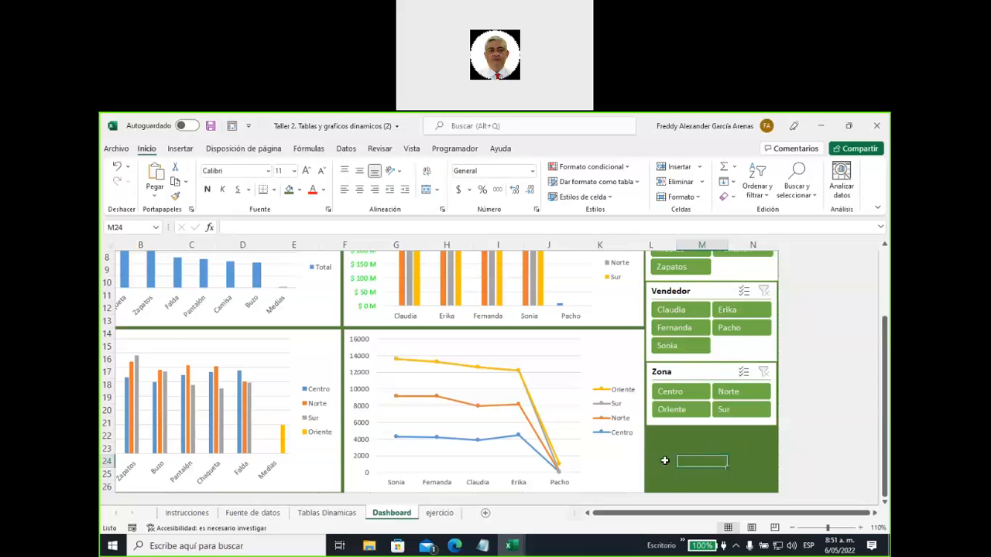
scroll(664, 461, "up", 2)
scroll(664, 461, "down", 3)
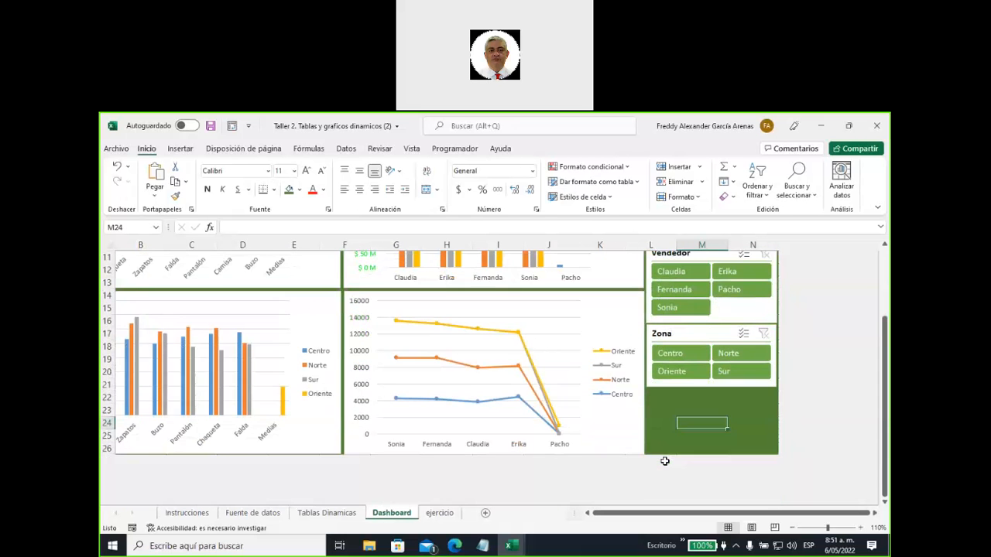
scroll(664, 461, "up", 1)
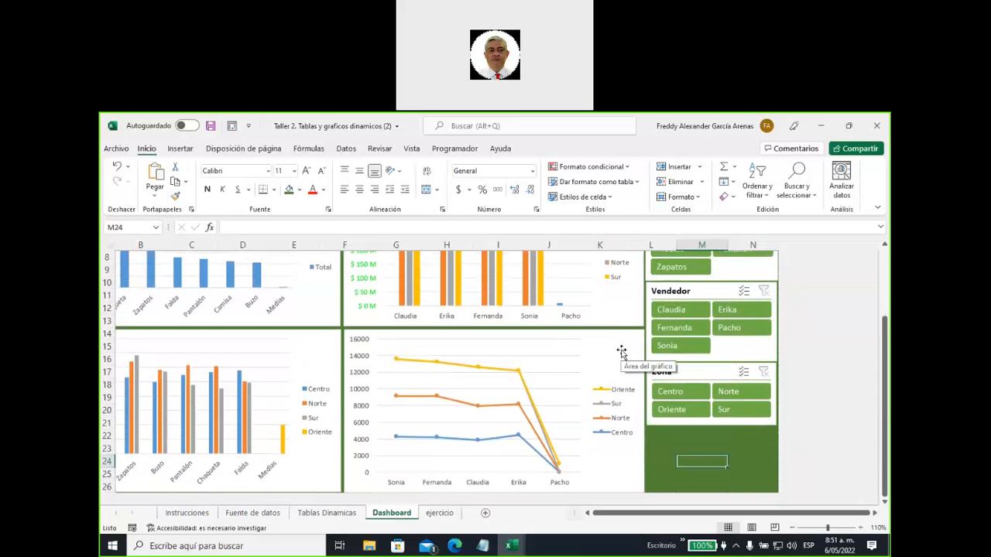
- Open the slicer field selection for the line chart
left_click(622, 352)
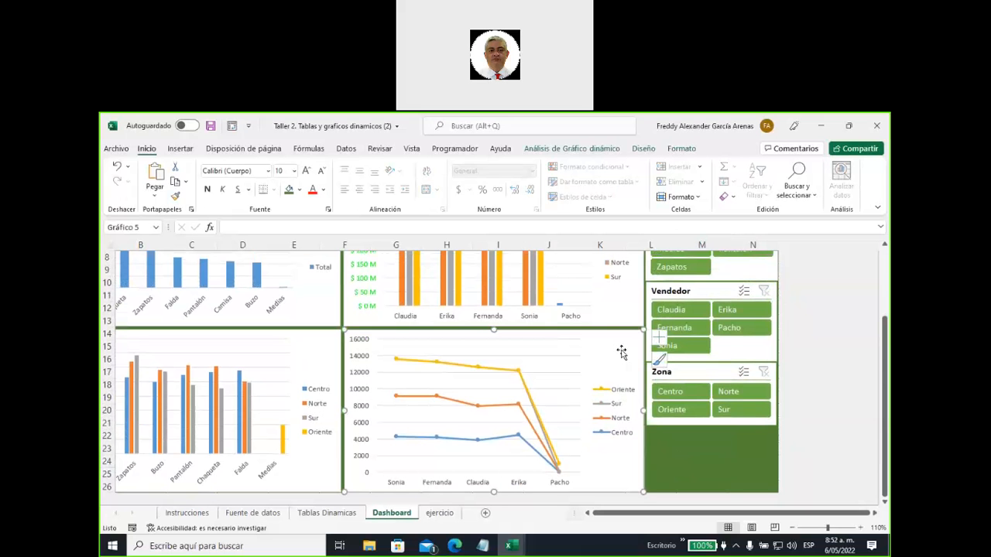
left_click(584, 151)
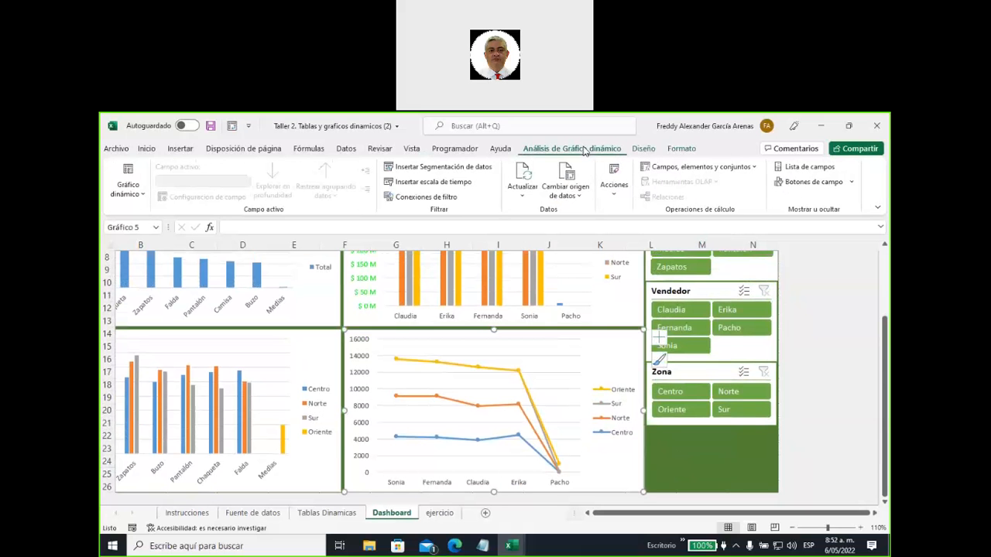
left_click(465, 169)
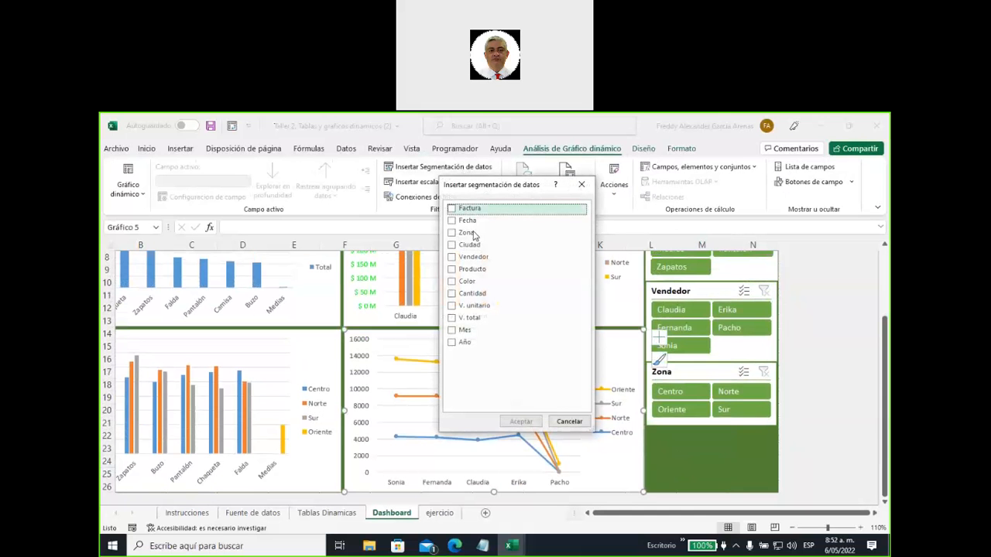
left_click(546, 188)
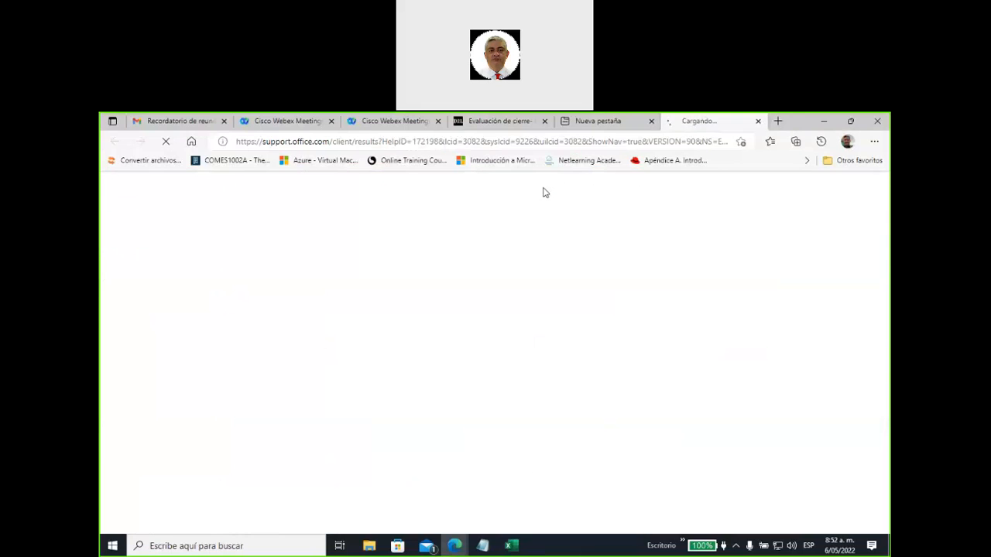
left_click(758, 121)
mouse_move(517, 550)
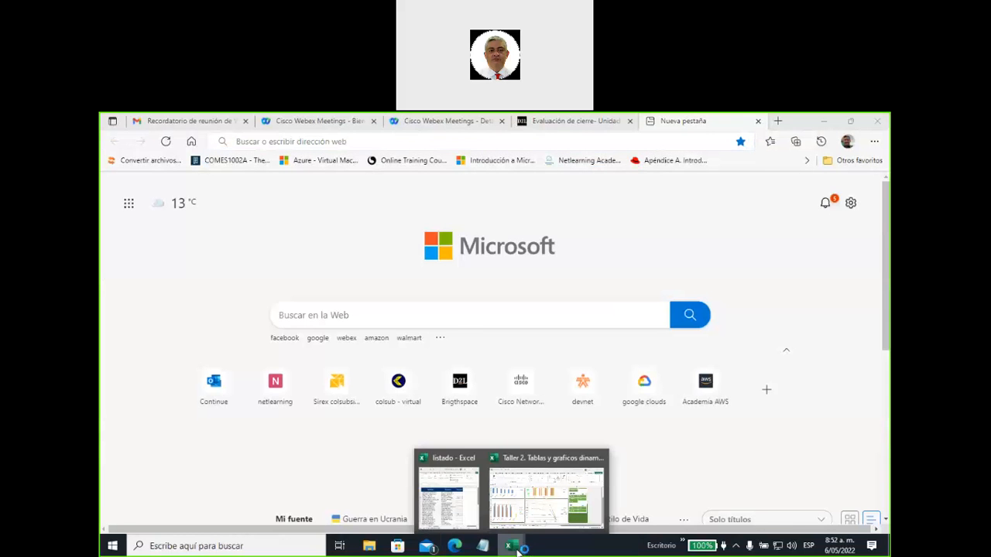
left_click(517, 522)
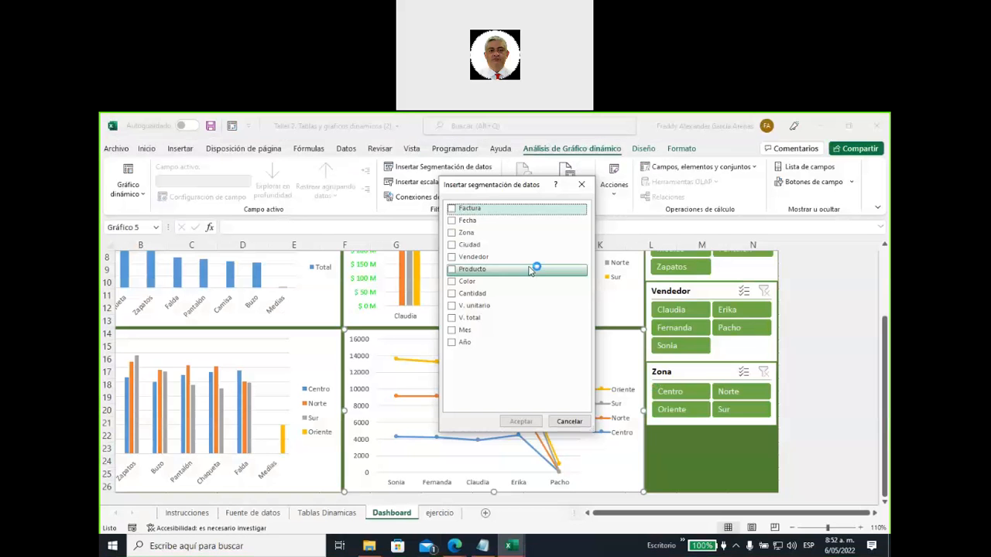
- Insert a slicer for Año from the line chart and shorten it to 3,3 cm
left_click(452, 342)
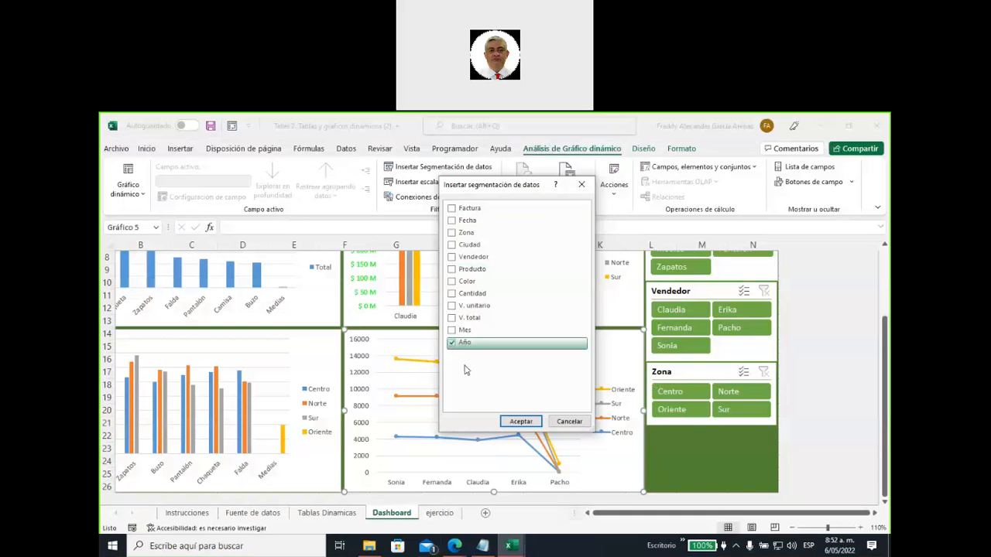
left_click(521, 421)
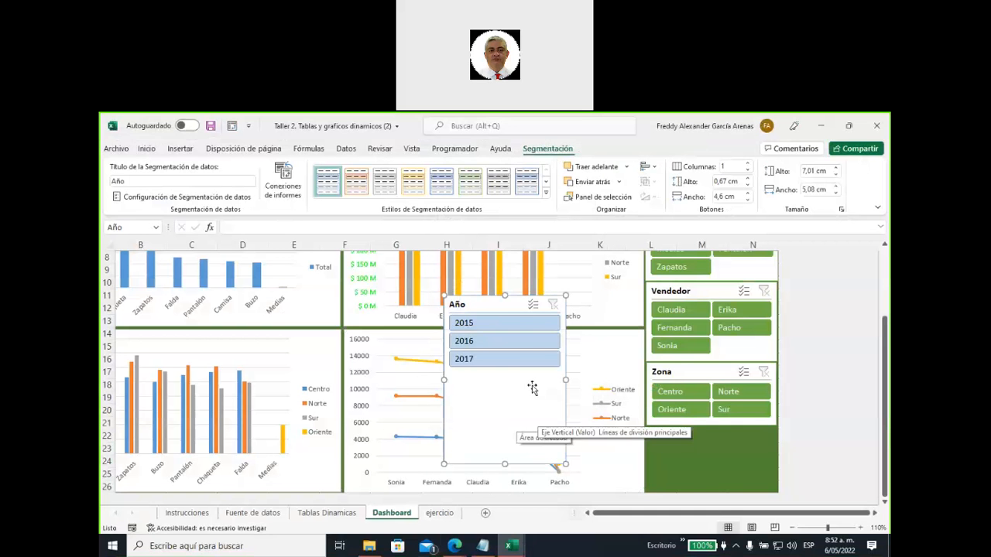
left_click_drag(507, 374, 507, 374)
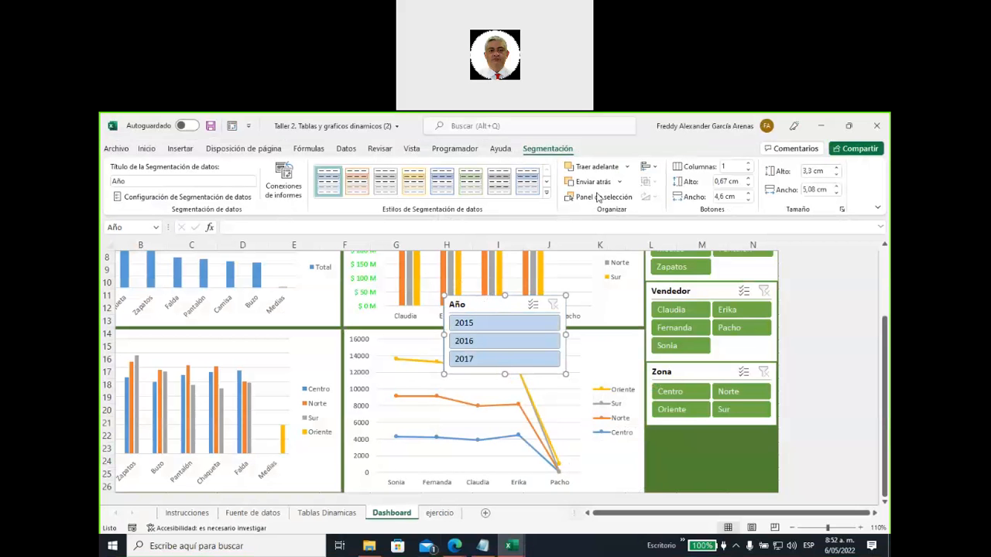
- Apply the dark green slicer style to the Año slicer and move it to the line chart's upper-right area
left_click(546, 193)
left_click(470, 248)
left_click_drag(608, 374, 561, 345)
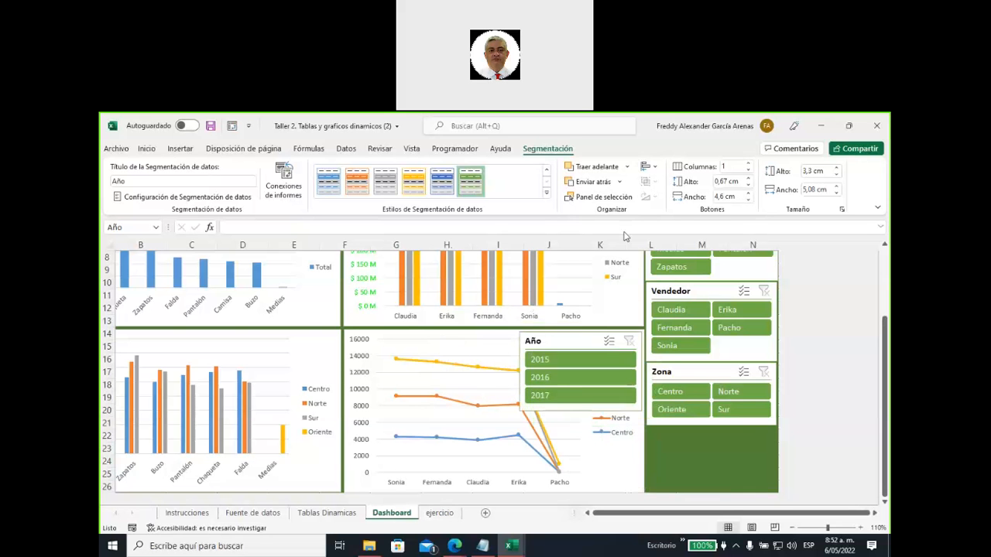
- Fit the Año slicer directly below Zona with 2 button columns, a height of 2,48 cm and a width of 5,38 cm
left_click(748, 166)
left_click_drag(581, 411, 582, 395)
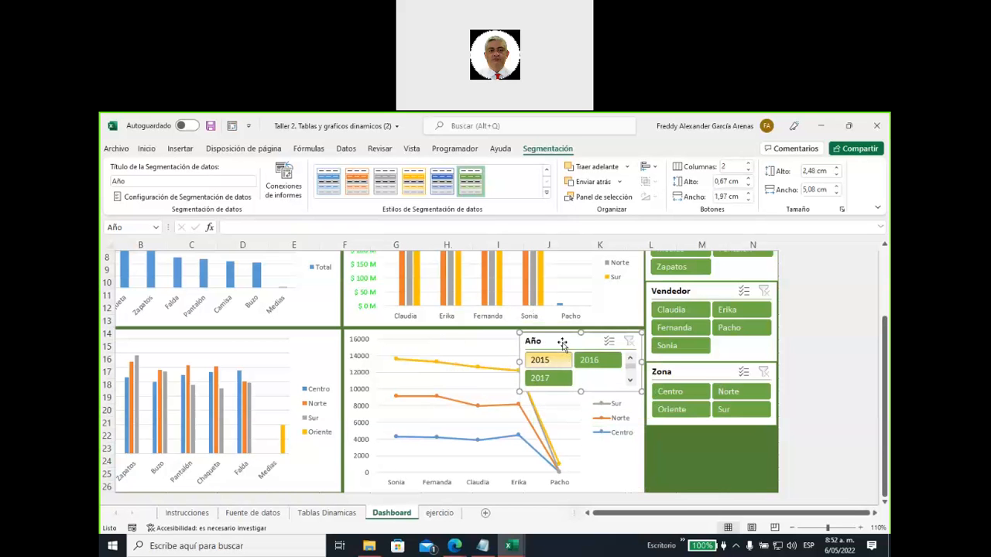
left_click_drag(564, 343, 690, 436)
left_click_drag(770, 454, 777, 454)
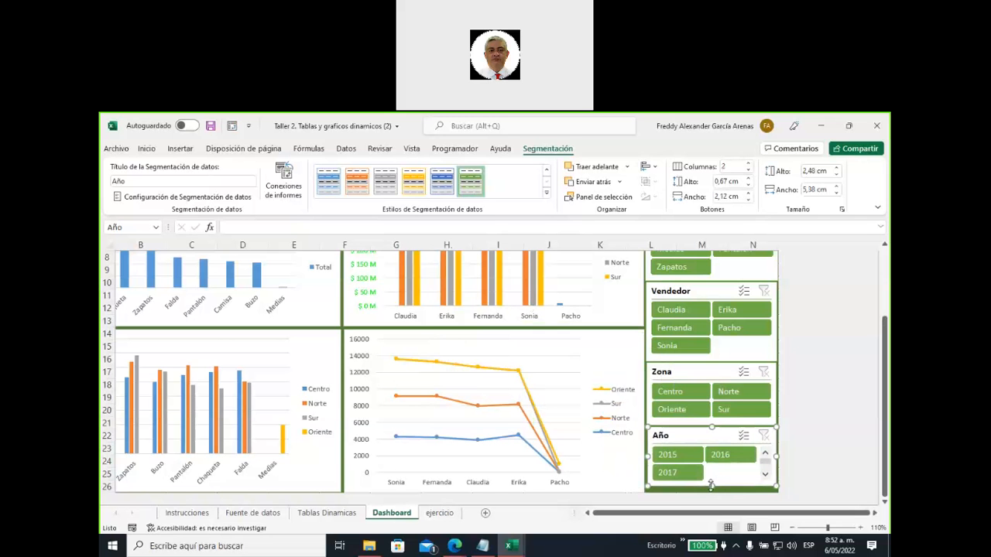
- Increase the Año slicer's height to 2,65 cm so that all its buttons fit, and deselect the slicers
left_click_drag(712, 488, 712, 492)
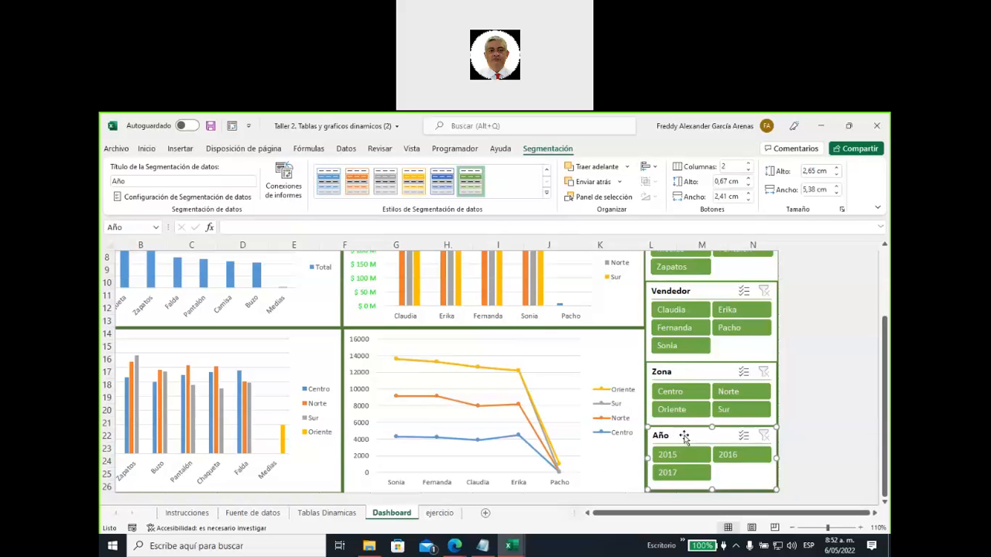
left_click(688, 373)
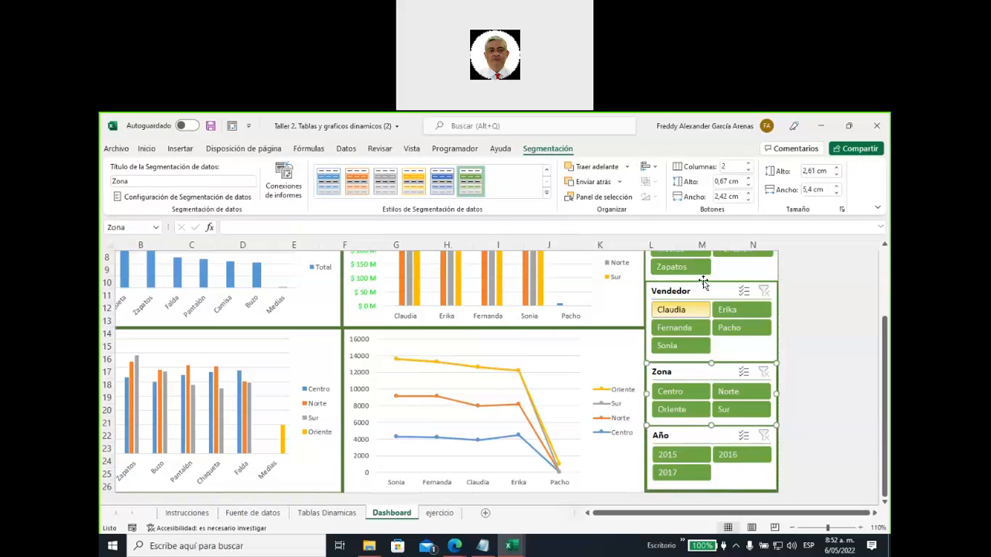
left_click(888, 314)
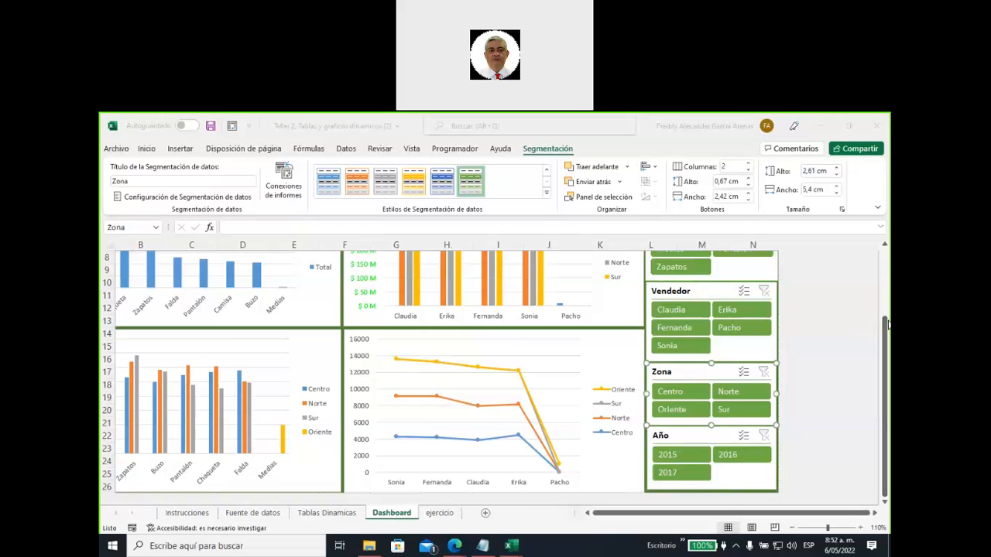
left_click(810, 364)
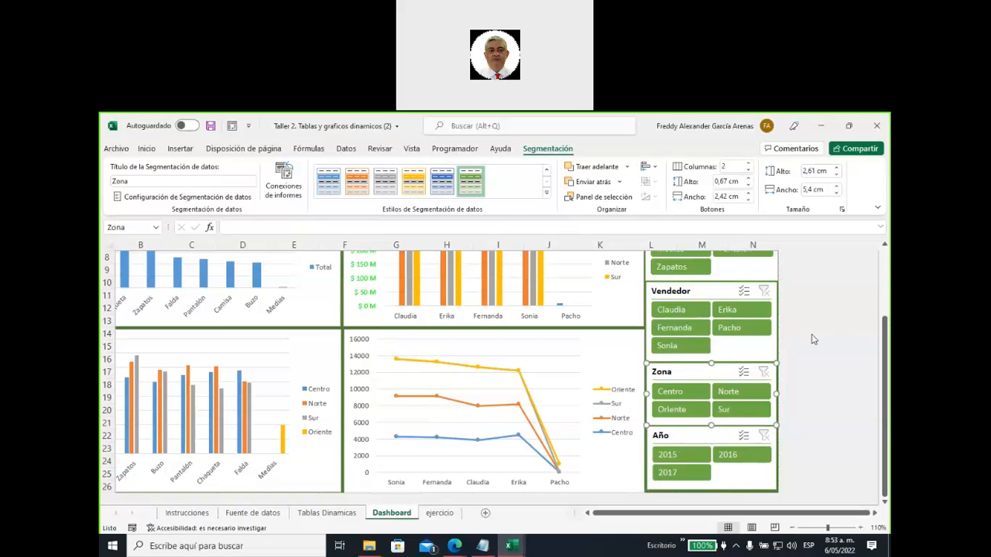
key("Escape")
scroll(813, 341, "up", 3)
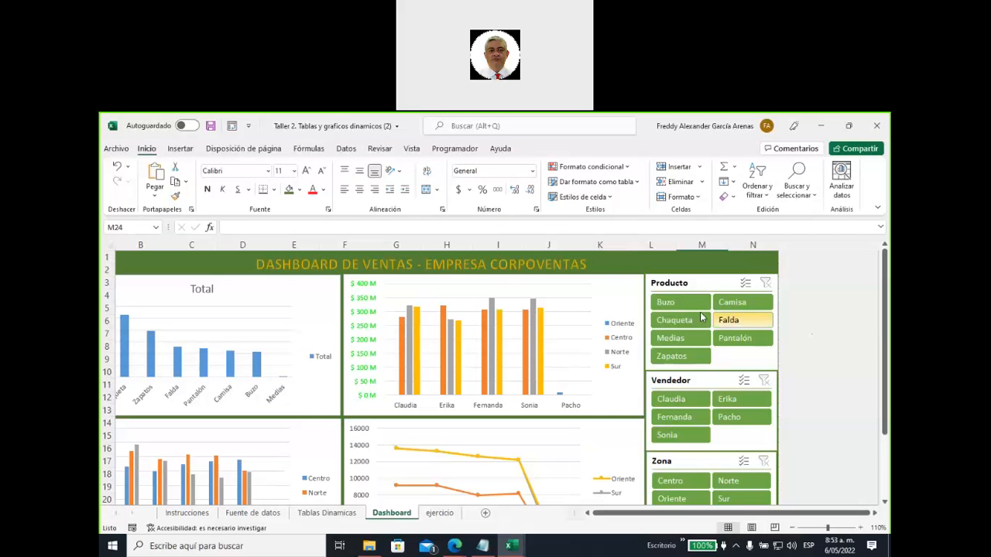
- Examine the whole dashboard layout at 70 % zoom and return the sheet to 90 %
left_click(792, 527)
left_click(791, 527)
left_click(792, 528)
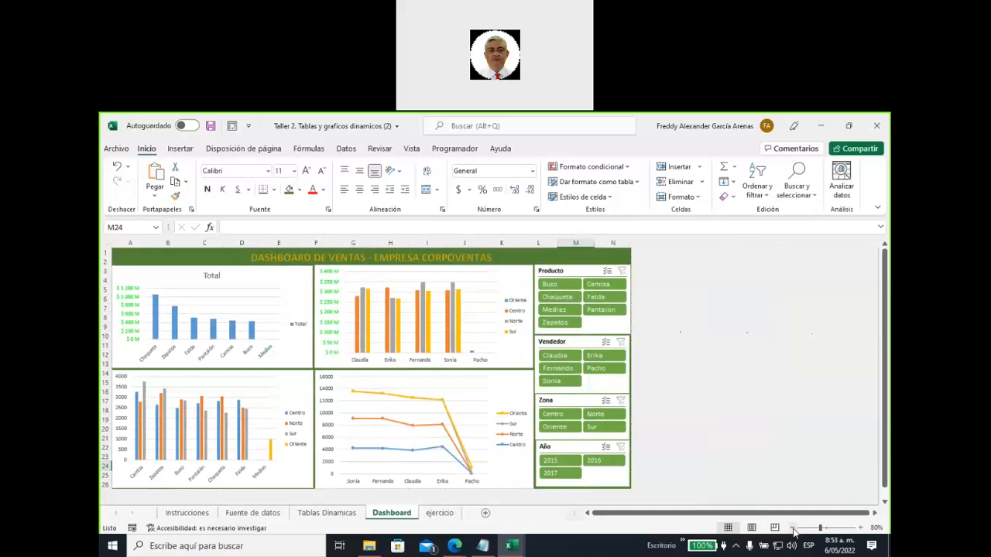
left_click(791, 528)
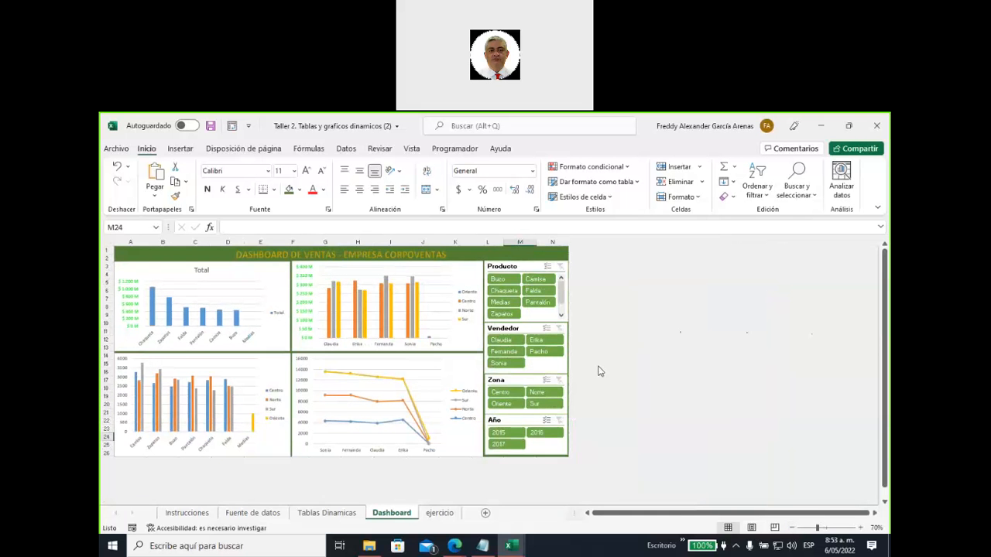
scroll(596, 369, "down", 3)
scroll(598, 372, "up", 3)
left_click(859, 528)
left_click(858, 528)
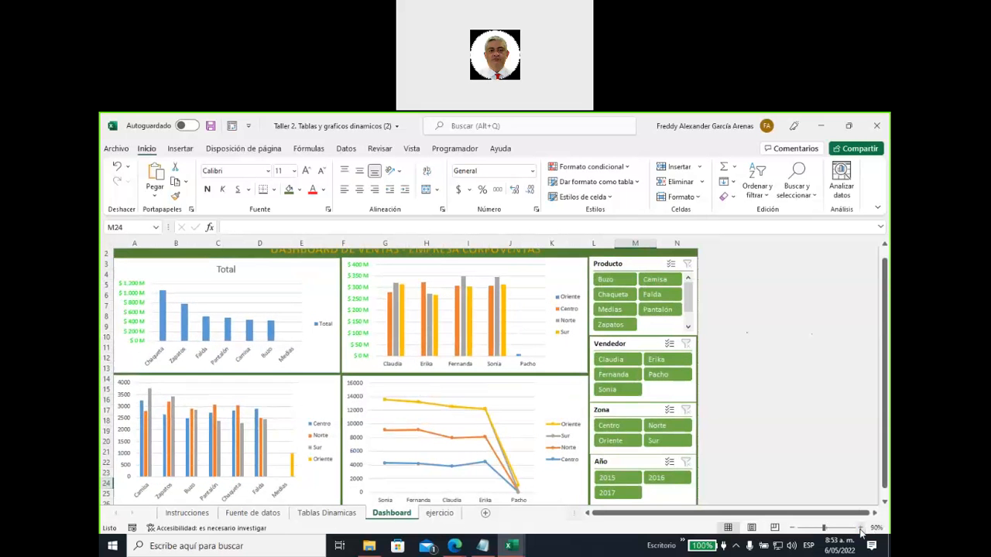
- Test the Producto slicer with Buzo alone, Chaqueta alone, and Chaqueta, Falda and Pantalón combined, and clear the filter
left_click(613, 282)
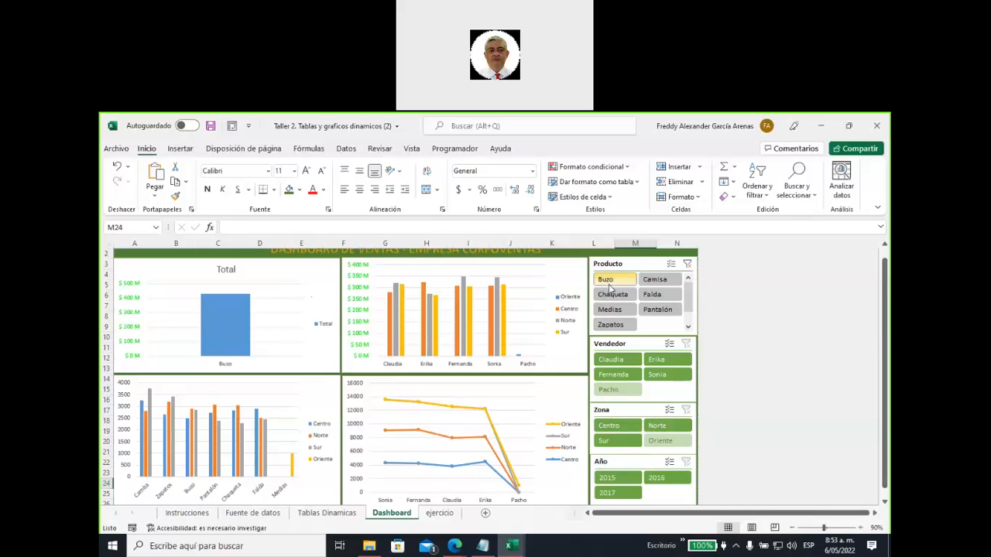
left_click(613, 298)
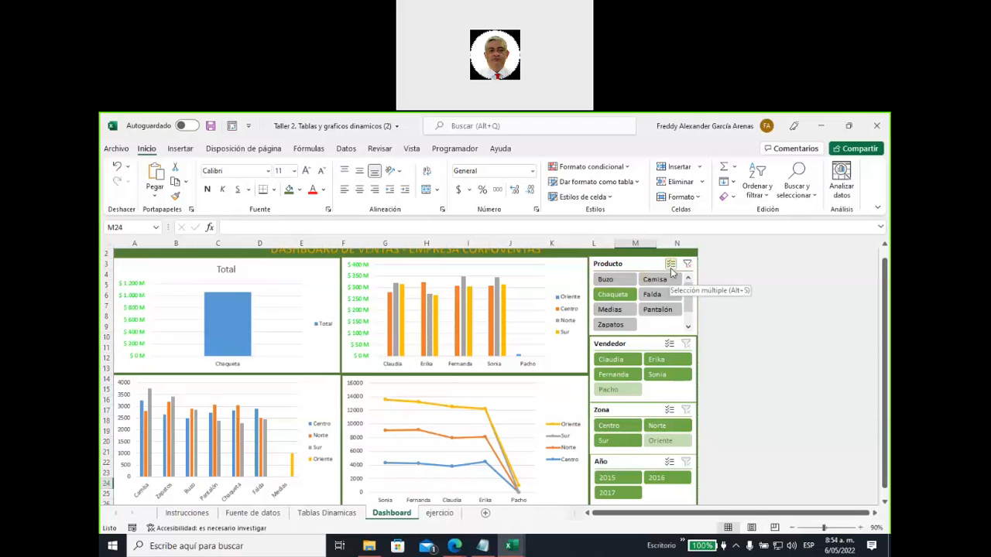
left_click(671, 266)
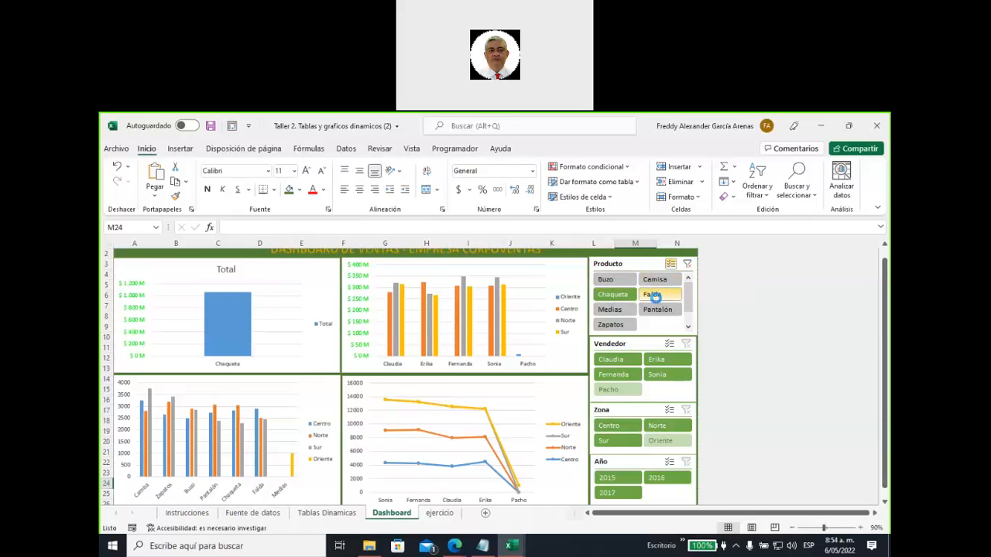
left_click(658, 295)
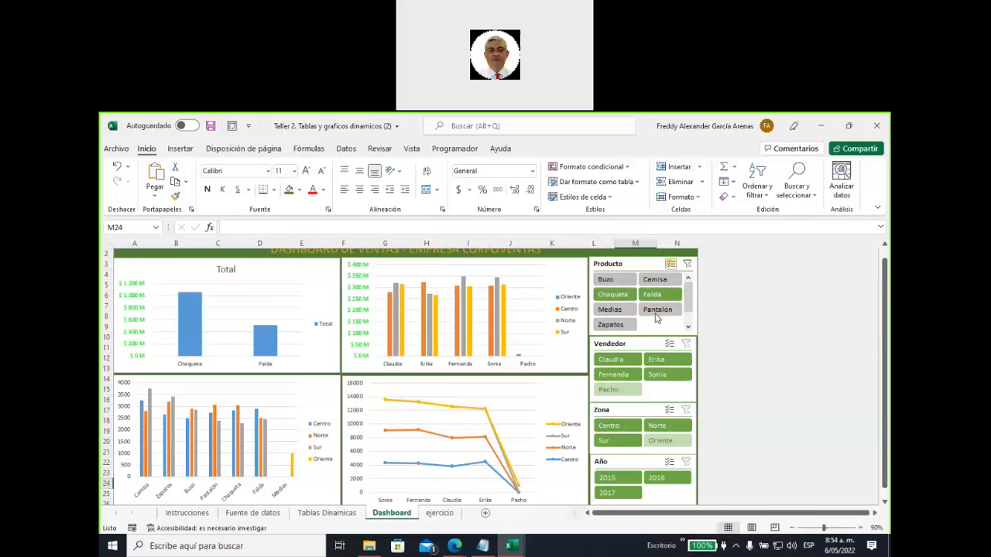
left_click(658, 309)
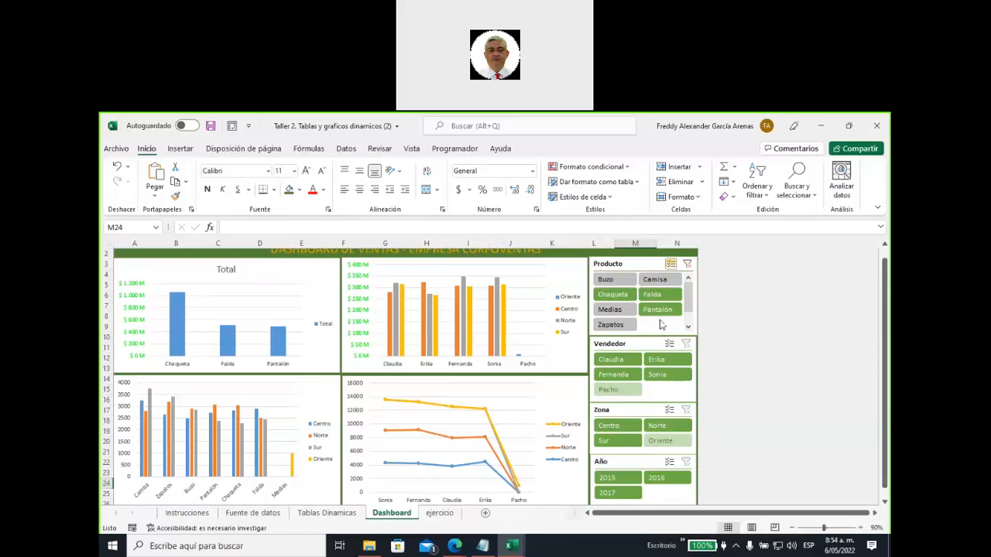
left_click(687, 265)
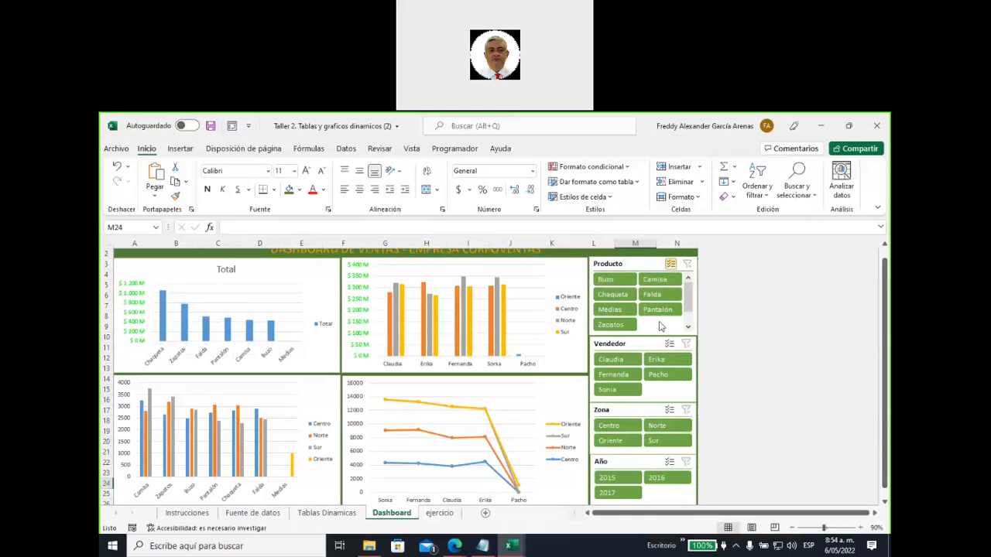
- Exclude Buzo, Chaqueta and Camisa in the Producto slicer using multiple selection
left_click(670, 264)
left_click(672, 269)
left_click(615, 283)
left_click(618, 297)
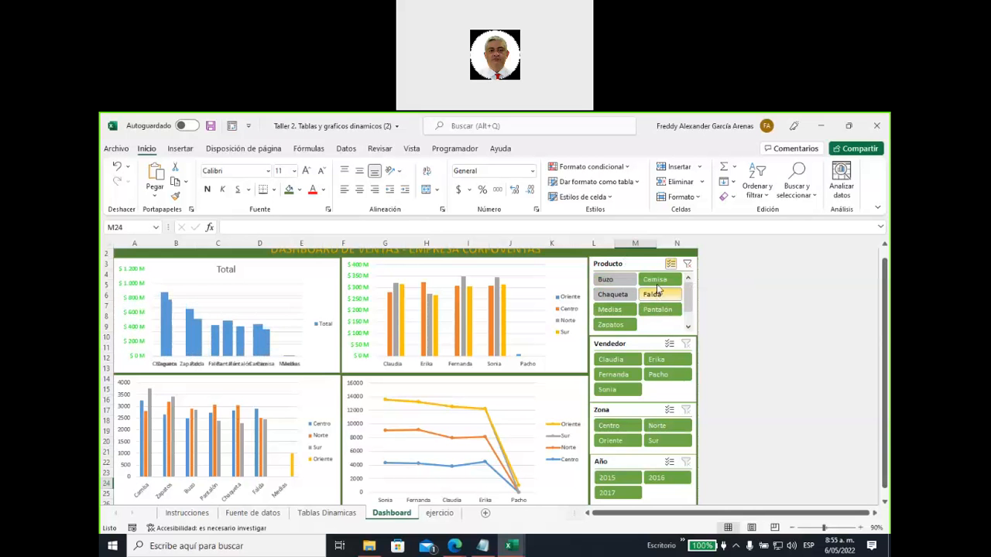
left_click(657, 282)
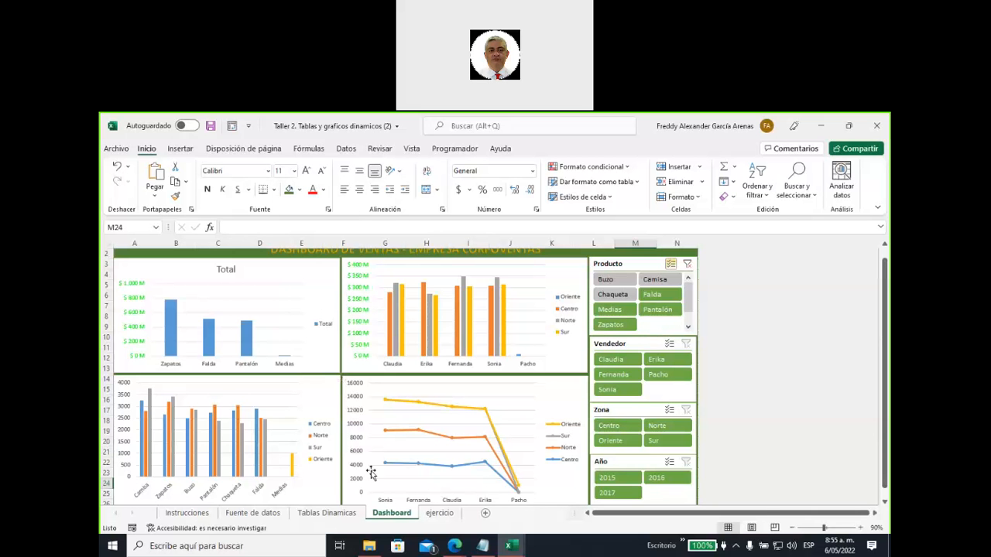
- Examine how the Producto filter affects the pivot tables on the Tablas Dinamicas sheet, and return to the Dashboard sheet
left_click(337, 513)
scroll(357, 433, "up", 5)
scroll(357, 433, "up", 4)
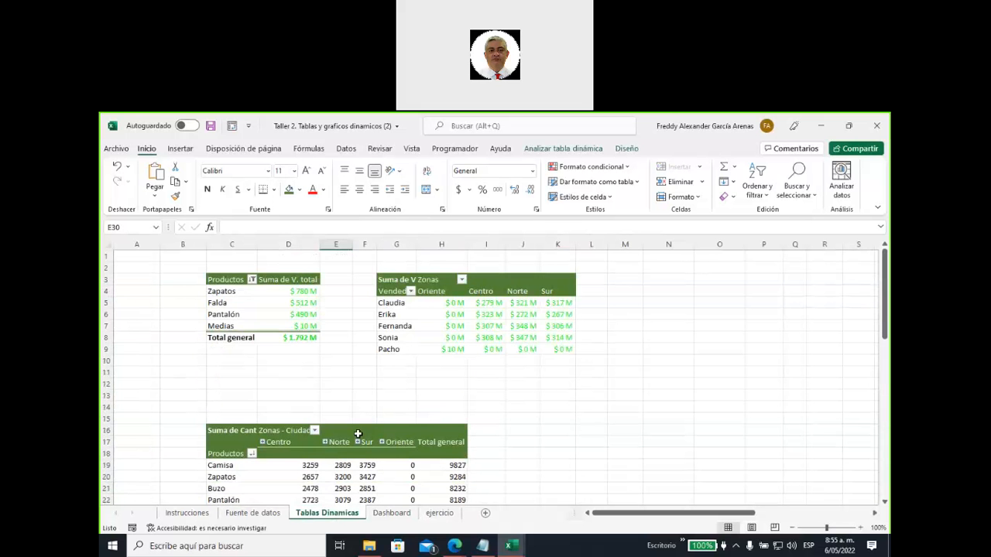
mouse_move(298, 339)
left_click(860, 527)
left_click(860, 527)
left_click(860, 527)
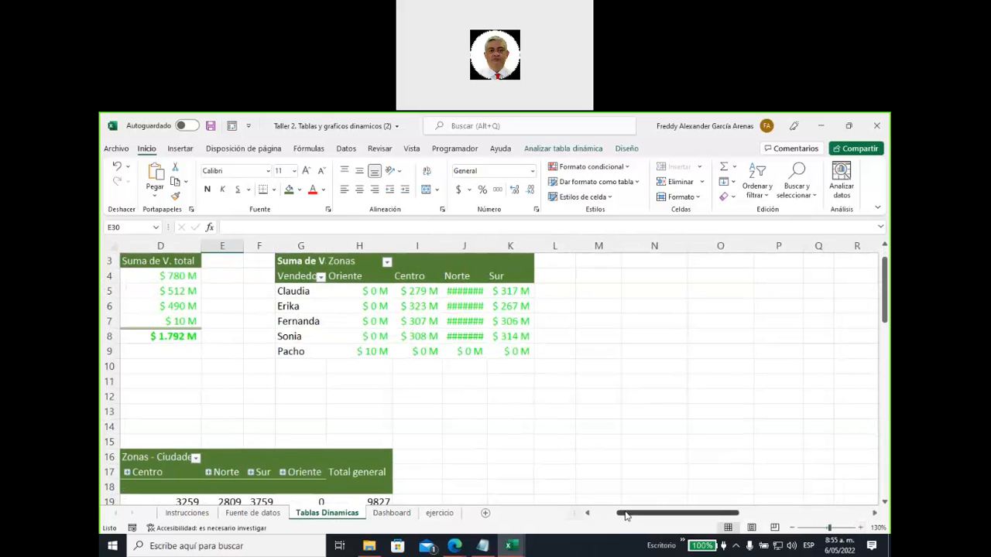
left_click_drag(627, 514, 598, 513)
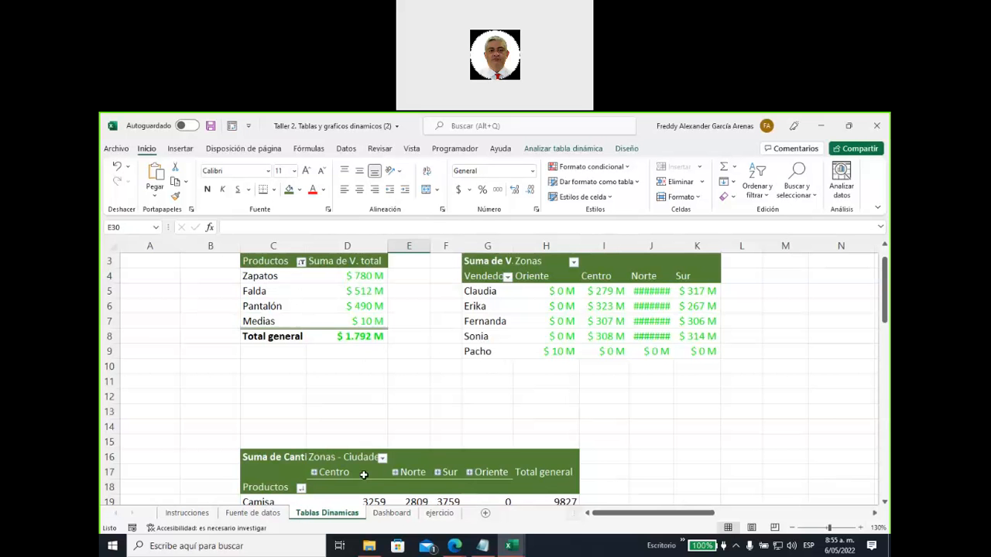
left_click(392, 513)
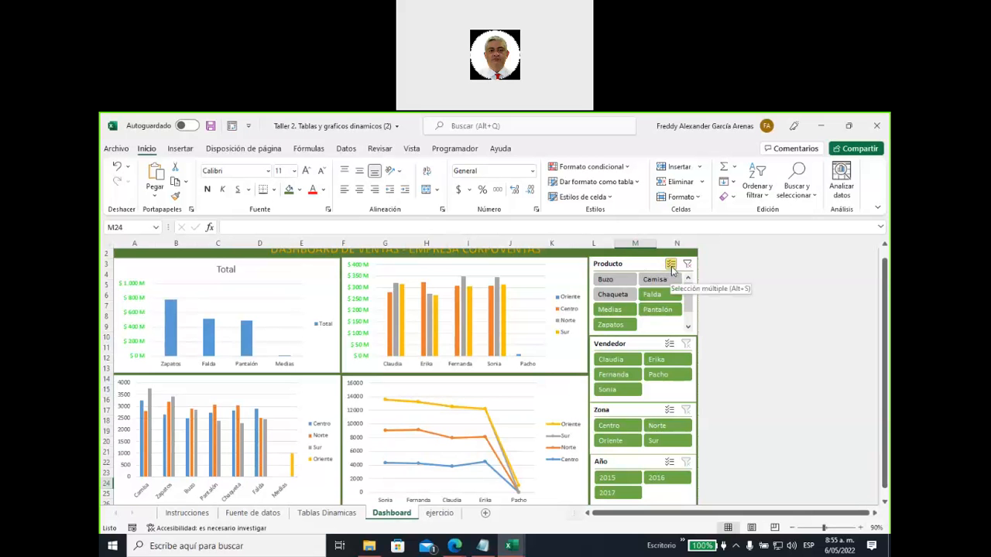
- Clear the filter of the Producto slicer and keep the slicer selected
right_click(637, 265)
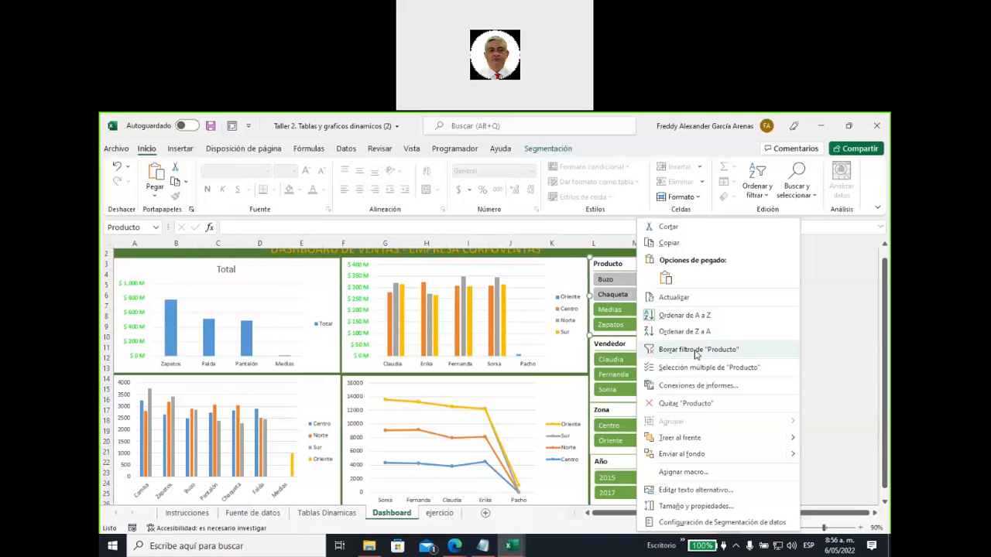
left_click(696, 352)
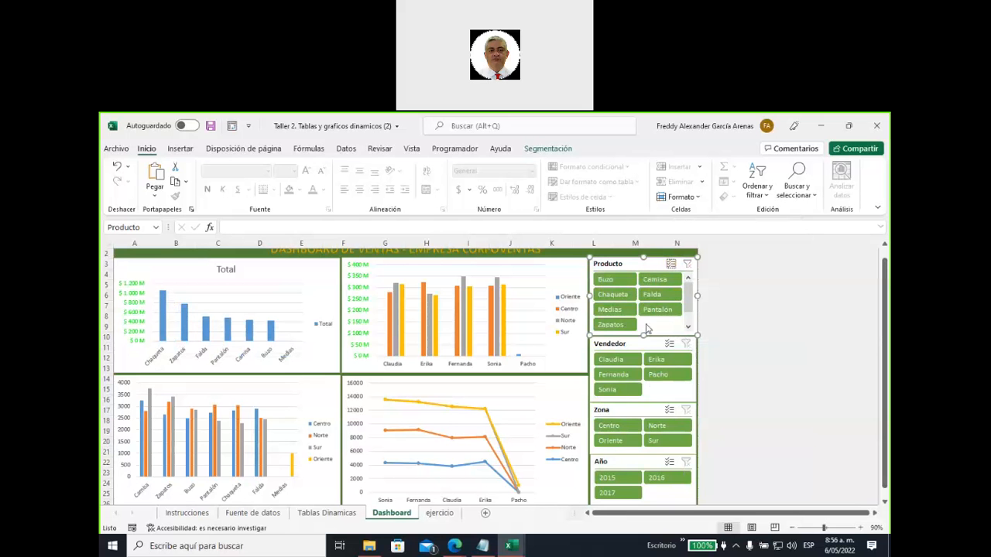
right_click(651, 266)
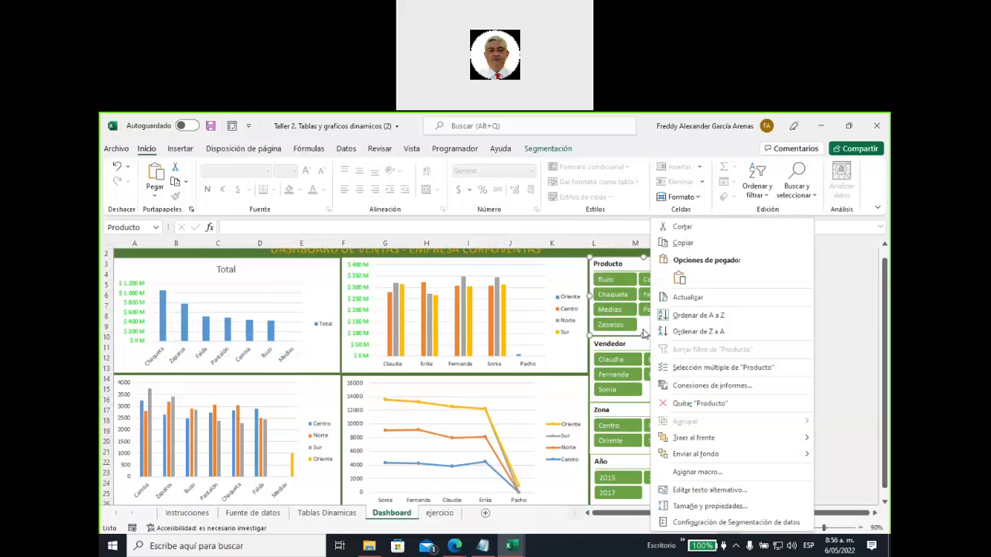
left_click(633, 266)
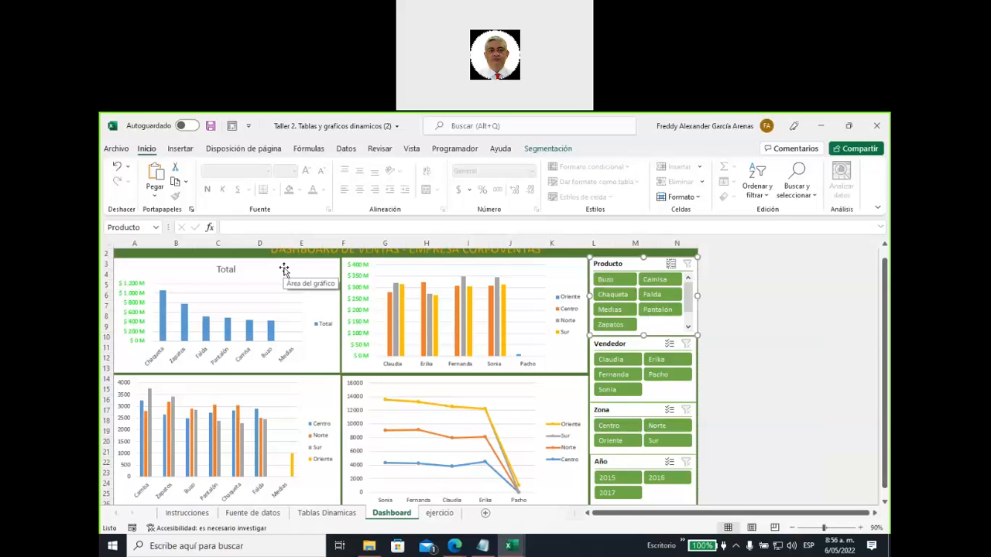
- Annotate the two product charts on screen as 1 and 3 with arrows from the Producto slicer and underlines, and clear the annotations
left_click(689, 123)
mouse_move(270, 271)
left_mouse_down()
mouse_move(251, 331)
mouse_move(282, 333)
left_mouse_up()
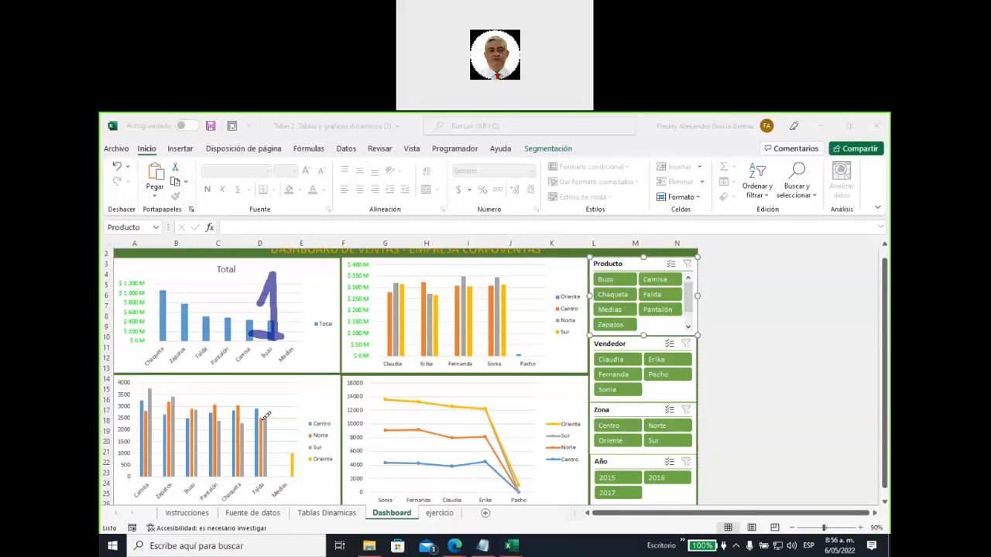
mouse_move(255, 411)
left_mouse_down()
mouse_move(272, 434)
mouse_move(259, 460)
left_mouse_up()
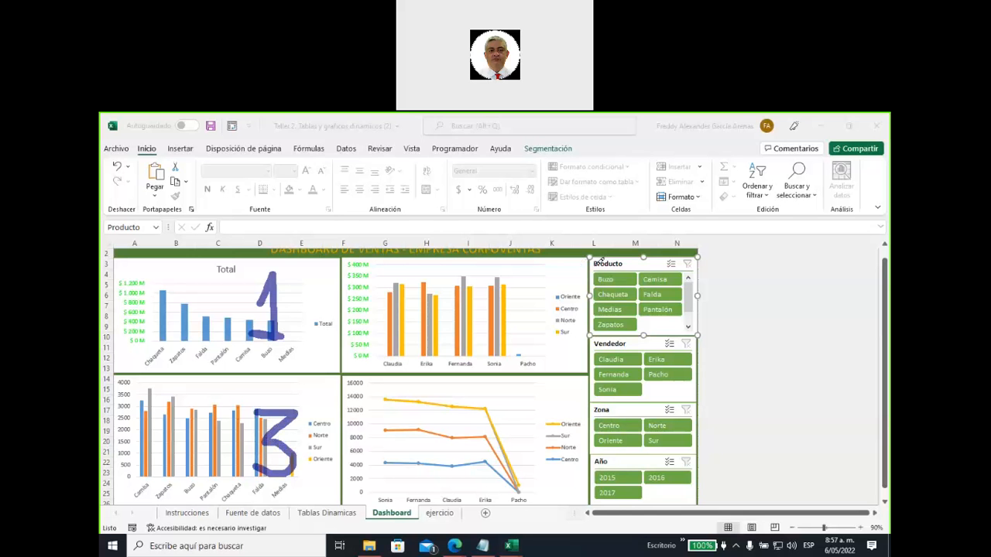
left_click_drag(598, 264, 440, 249)
mouse_move(365, 246)
left_mouse_down()
mouse_move(311, 295)
mouse_move(328, 288)
left_mouse_up()
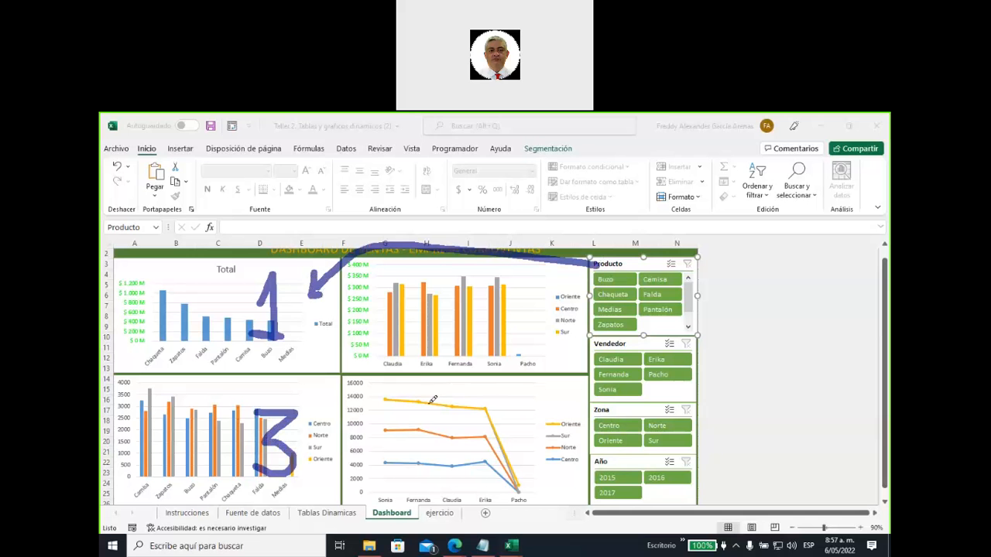
mouse_move(606, 326)
left_mouse_down()
mouse_move(372, 423)
mouse_move(328, 417)
mouse_move(330, 425)
left_mouse_up()
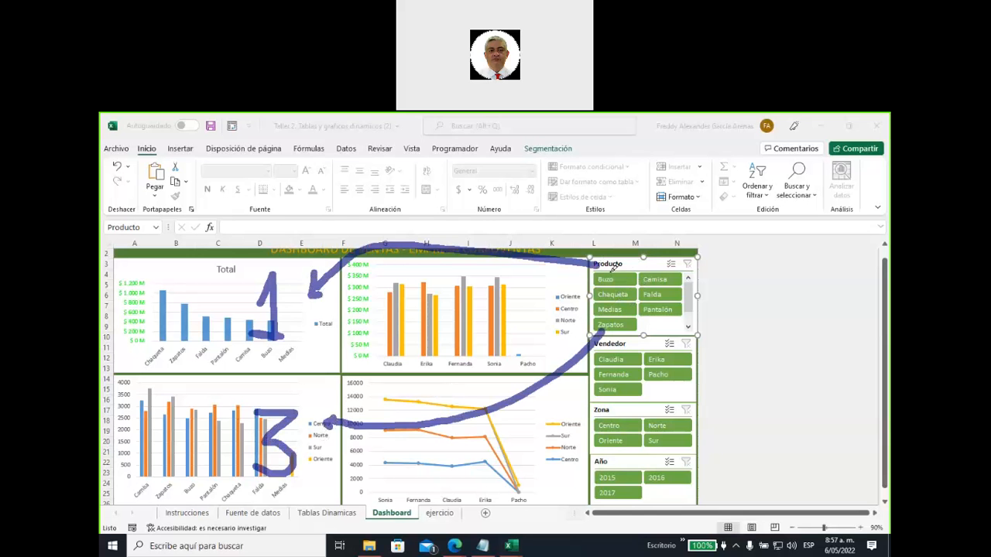
left_click_drag(607, 272, 634, 269)
left_click_drag(237, 358, 310, 357)
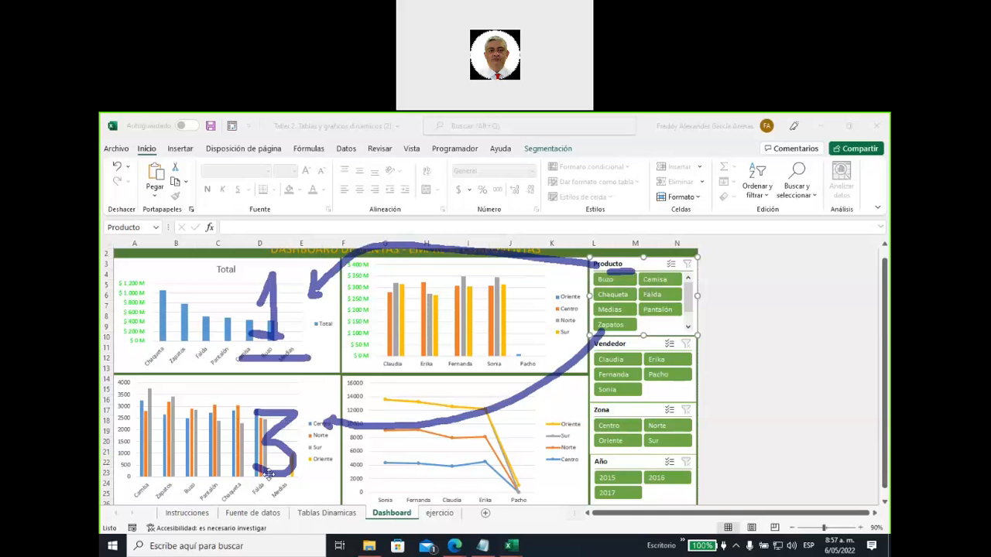
left_click_drag(243, 486, 322, 487)
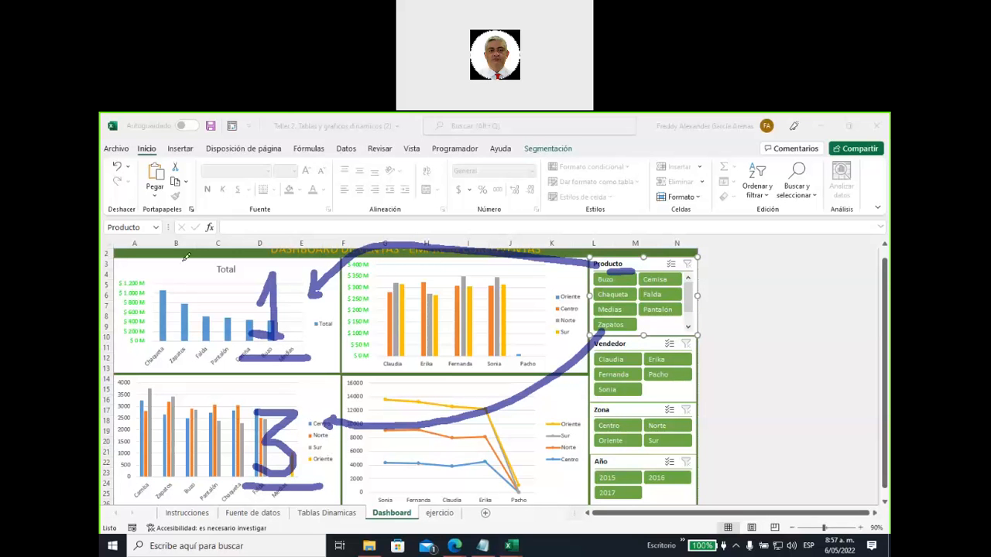
key("Escape")
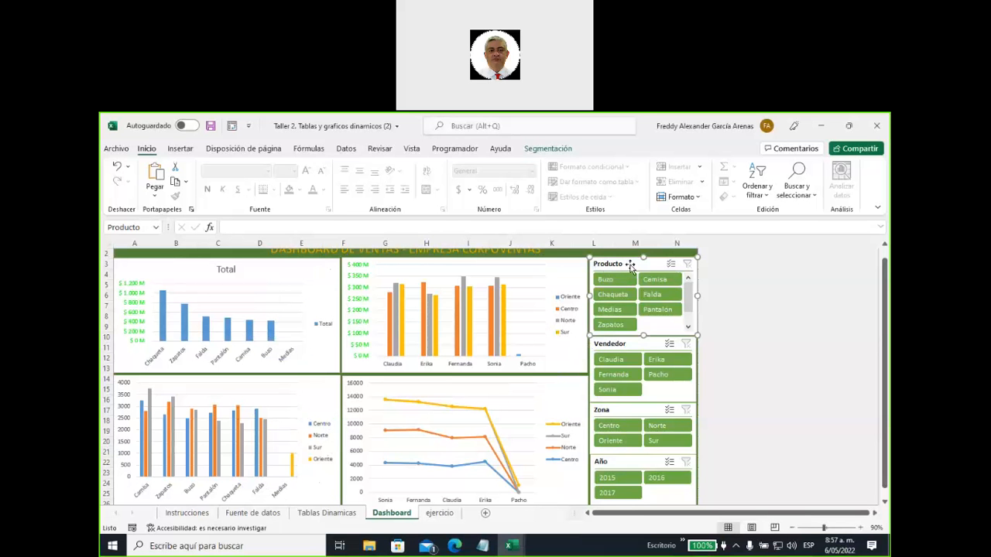
- Review the pivot tables listed in the Producto slicer's report connections, and close the dialog without applying anything
left_click(548, 148)
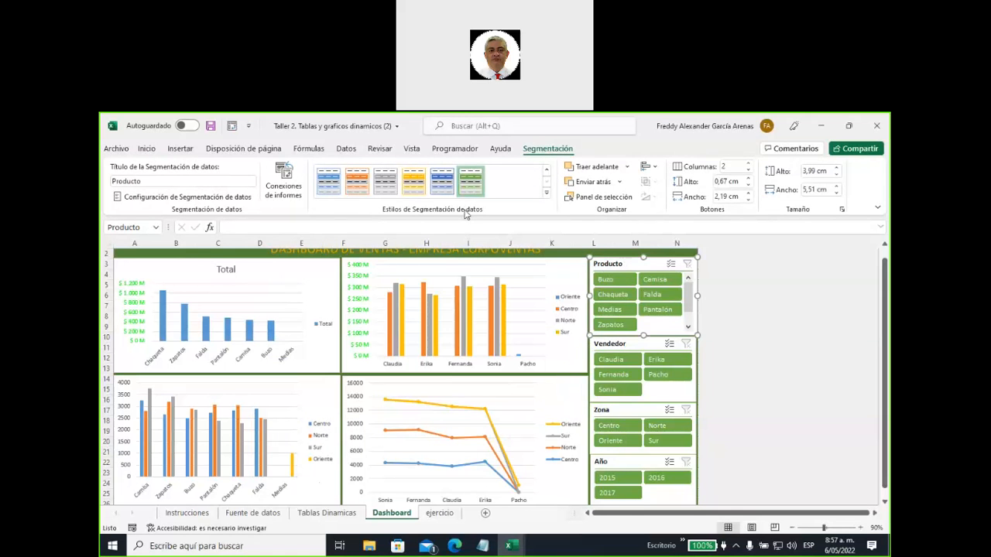
left_click(284, 195)
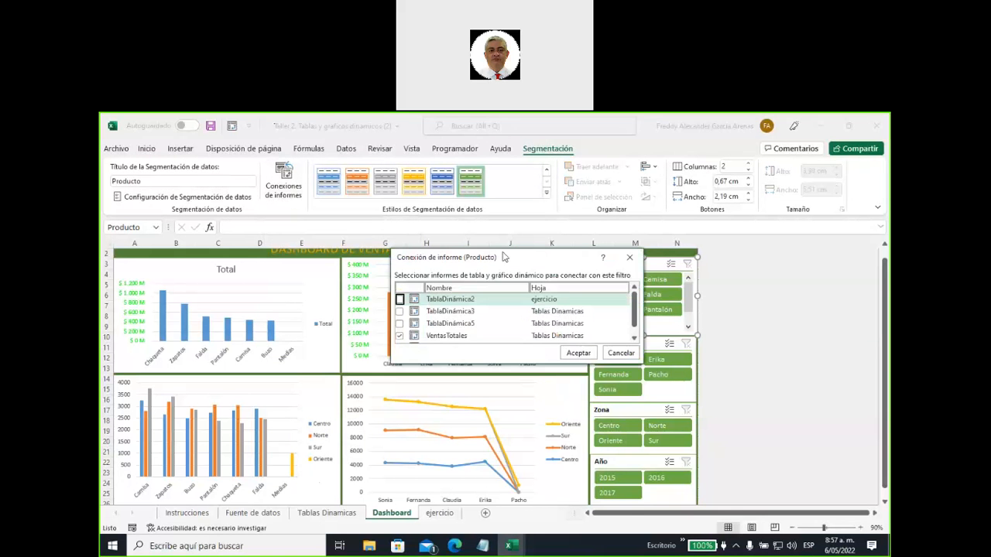
left_click_drag(510, 263, 463, 240)
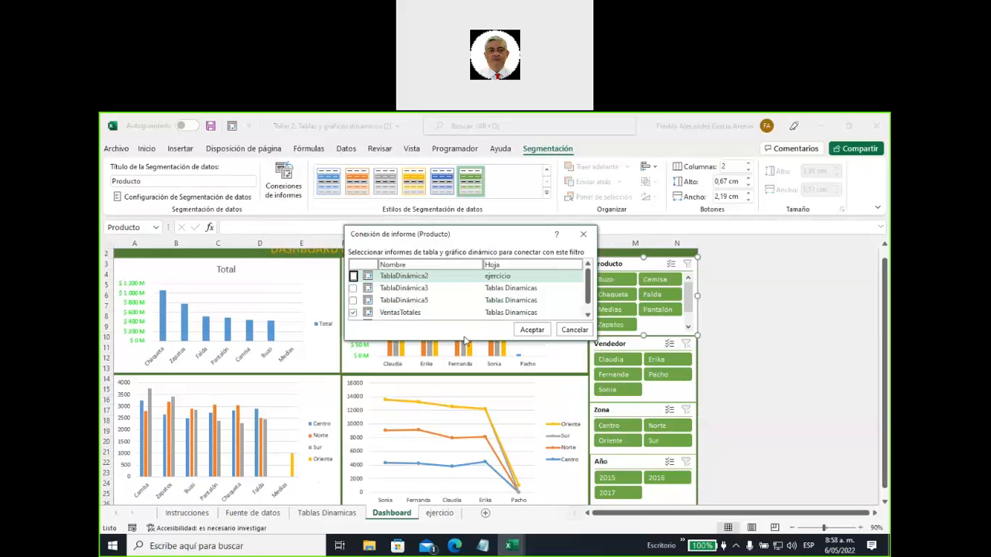
left_click_drag(462, 341, 469, 381)
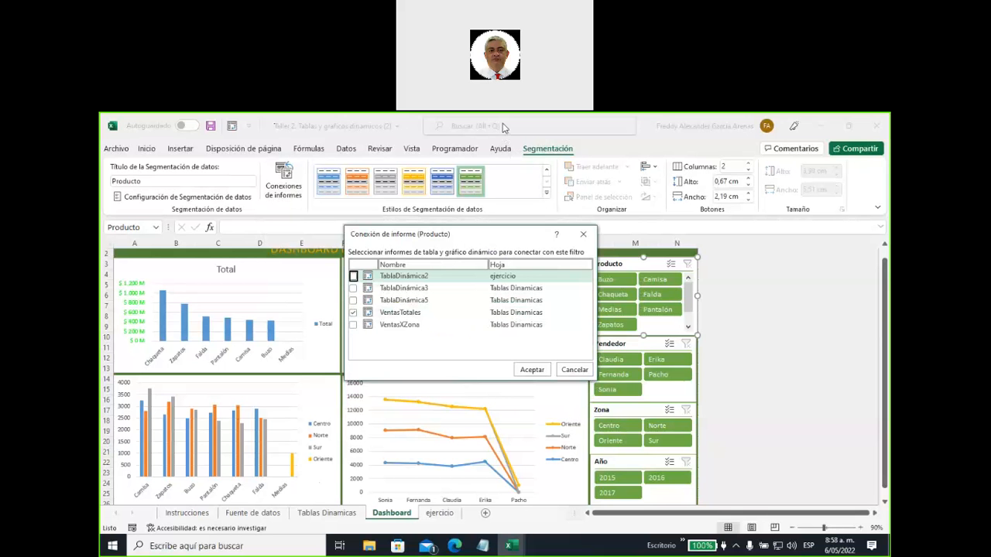
left_click(692, 130)
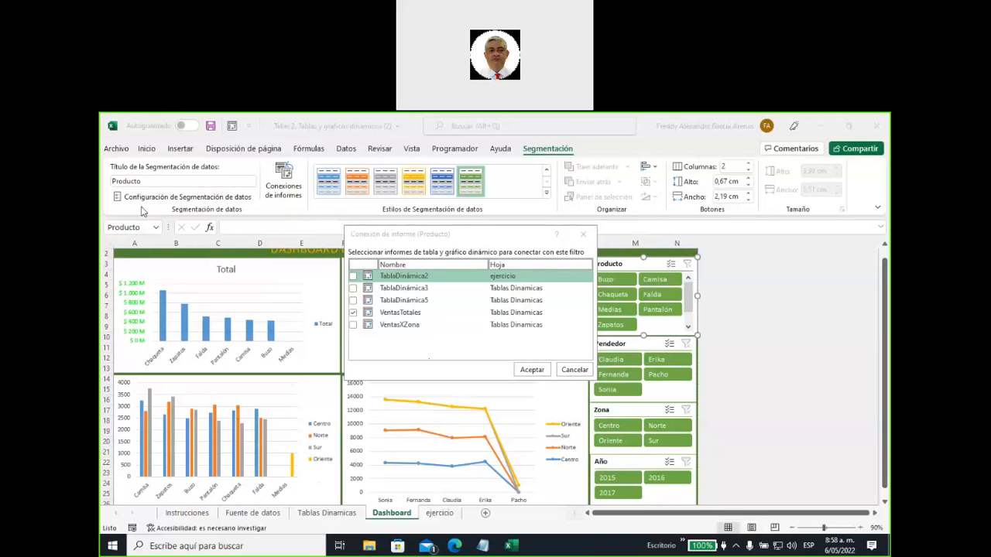
left_click(363, 338)
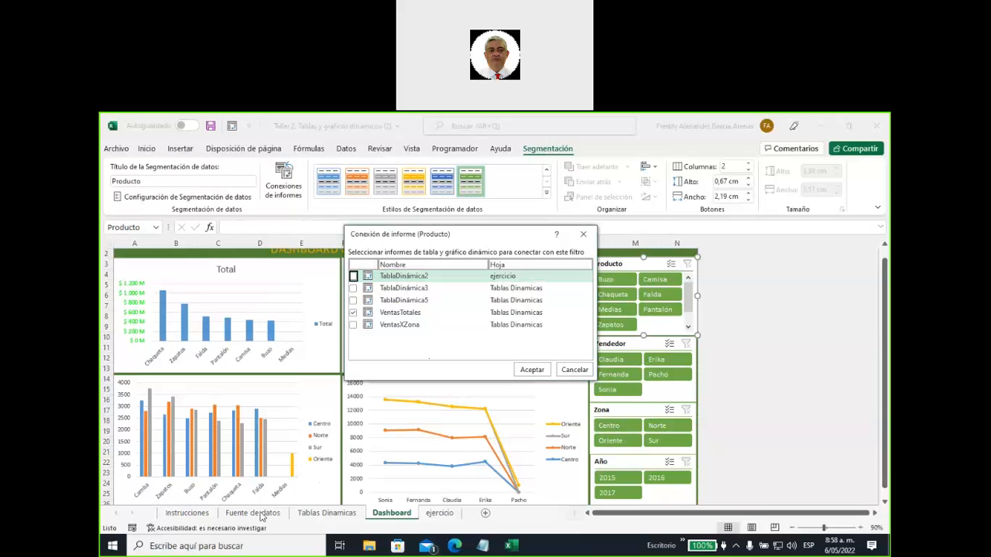
left_click(573, 369)
- Compare the plain data range with the orange formatted table on the Fuente de datos sheet, and return to the Dashboard sheet
left_click(253, 513)
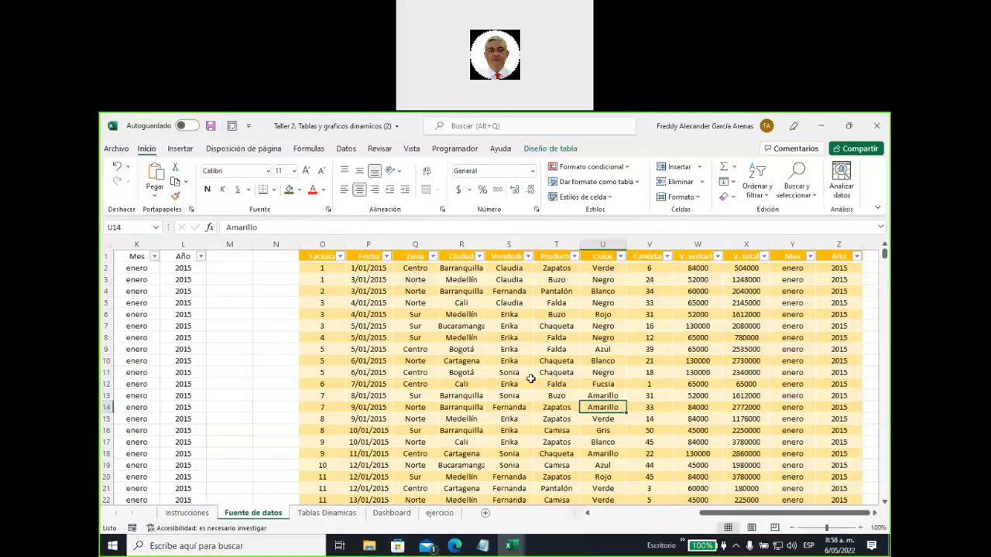
left_click_drag(461, 314, 761, 466)
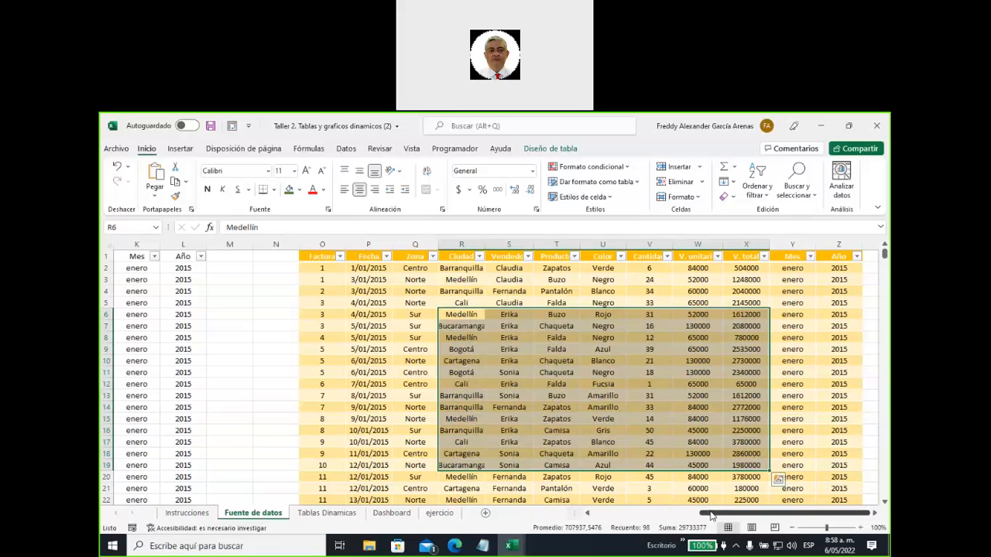
left_click_drag(713, 516, 626, 526)
left_click_drag(293, 302, 529, 455)
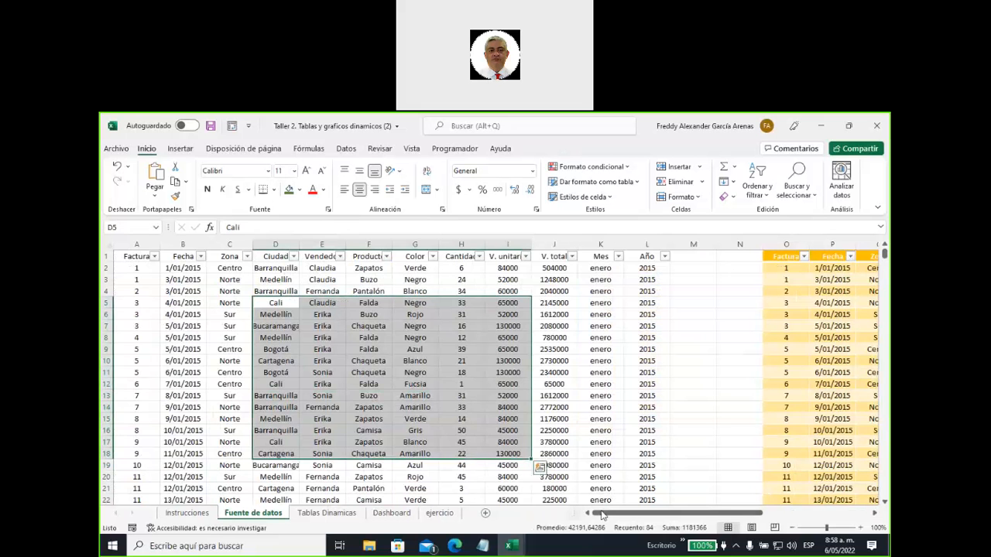
left_click_drag(610, 514, 771, 494)
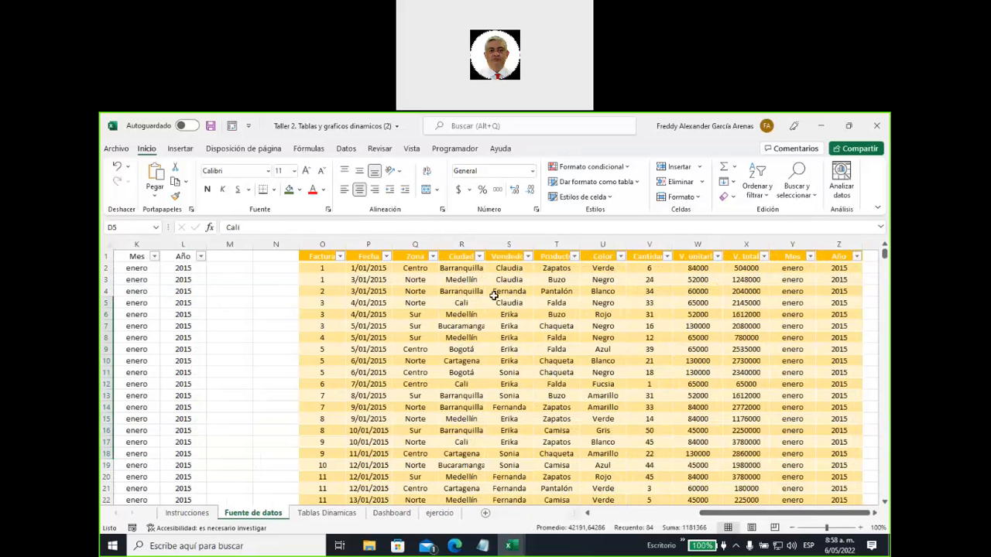
left_click_drag(495, 302, 697, 442)
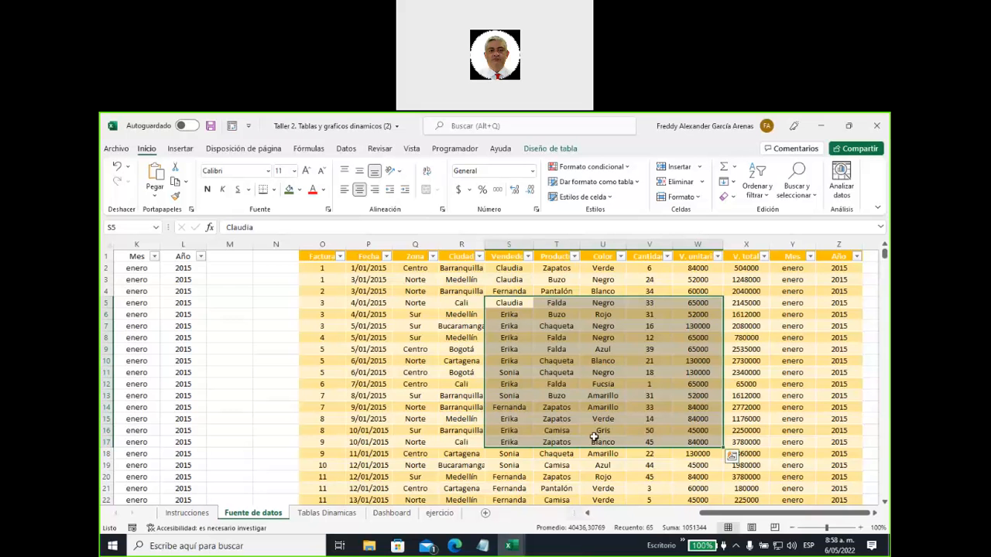
left_click(391, 514)
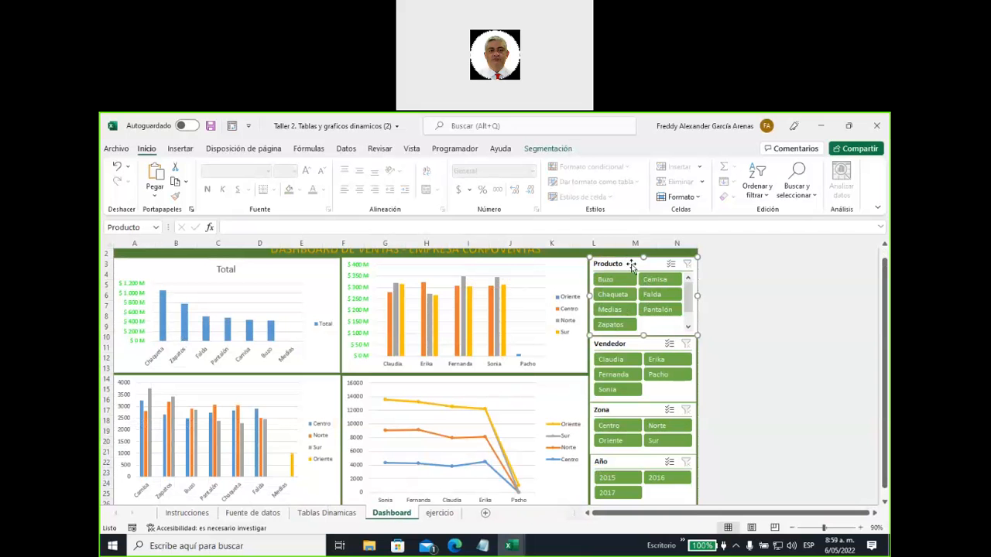
- Open the Producto slicer's report connections and enlarge the dialog to show every pivot table with its sheet
left_click(549, 149)
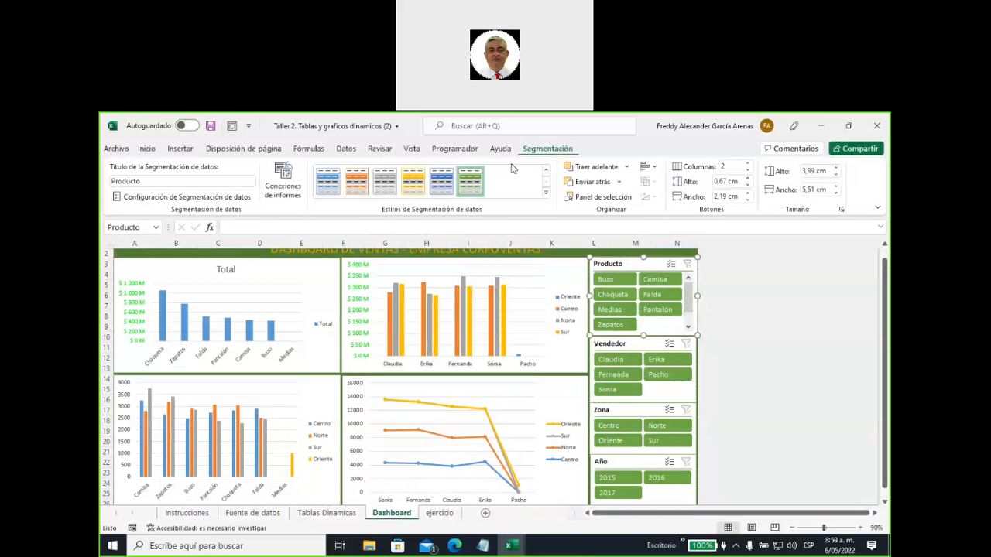
left_click(301, 185)
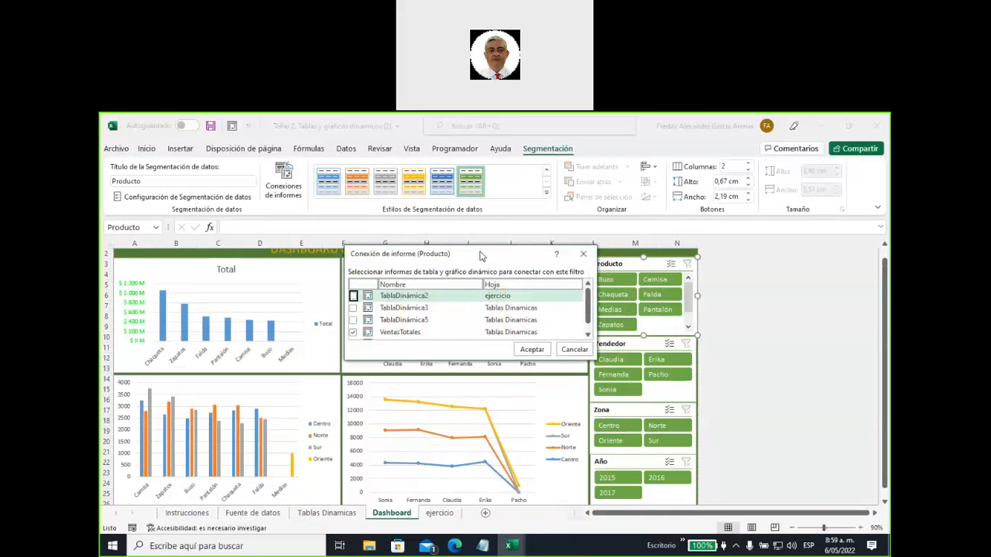
left_click_drag(480, 255, 487, 259)
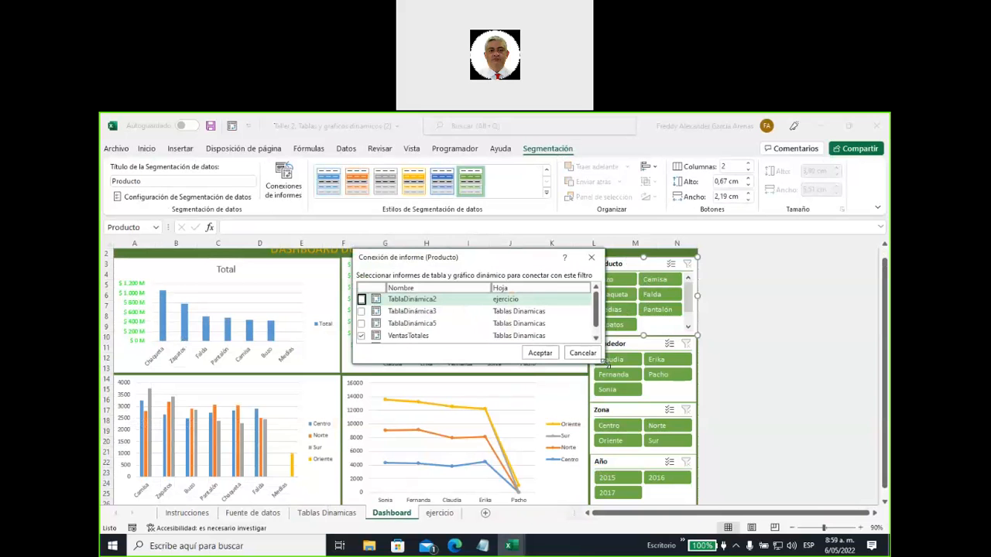
left_click_drag(603, 363, 724, 423)
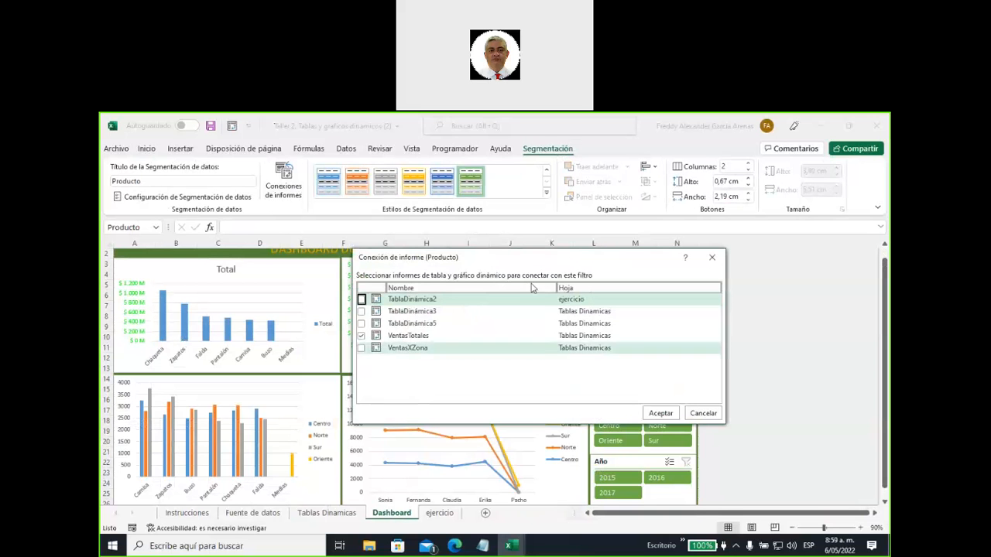
left_click_drag(489, 260, 523, 289)
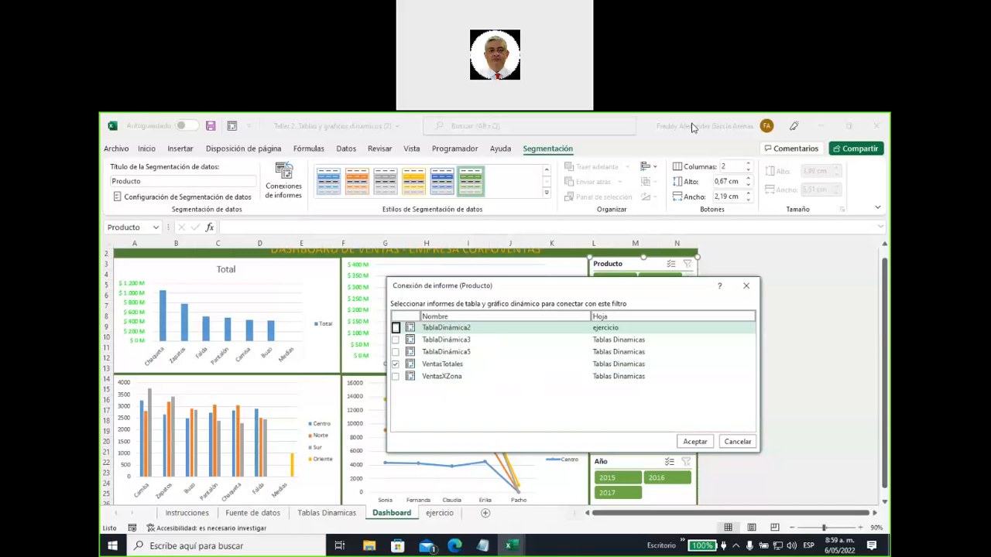
- Annotate the product charts as 1 and 3, mark VentasTotales, the Tablas Dinamicas sheet and the unnamed tables, clear the annotations and cancel the connections dialog
left_click_drag(283, 269, 297, 318)
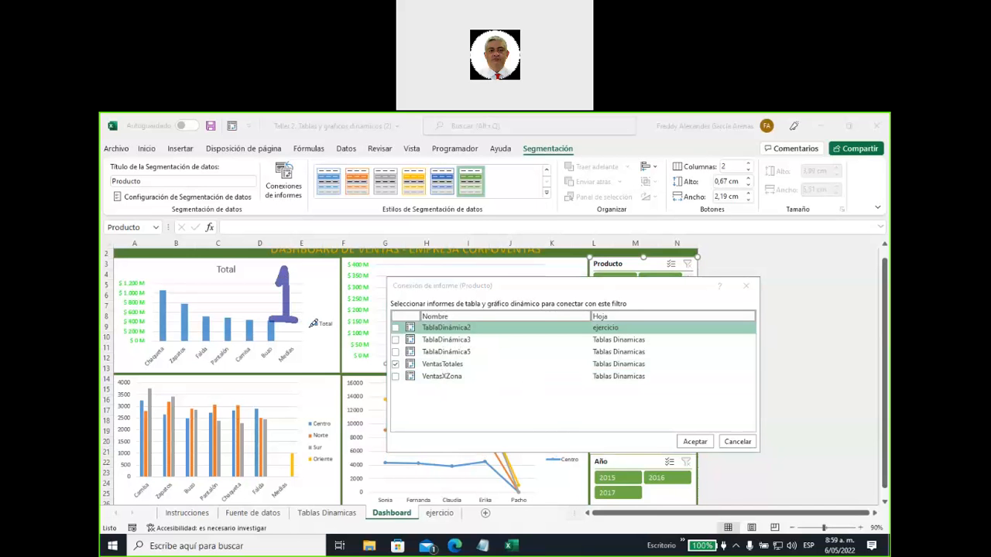
mouse_move(480, 365)
left_mouse_down()
mouse_move(495, 364)
mouse_move(483, 362)
left_mouse_up()
left_click_drag(652, 364, 672, 363)
mouse_move(343, 466)
left_mouse_down()
mouse_move(341, 499)
mouse_move(283, 512)
mouse_move(385, 513)
mouse_move(330, 499)
left_mouse_up()
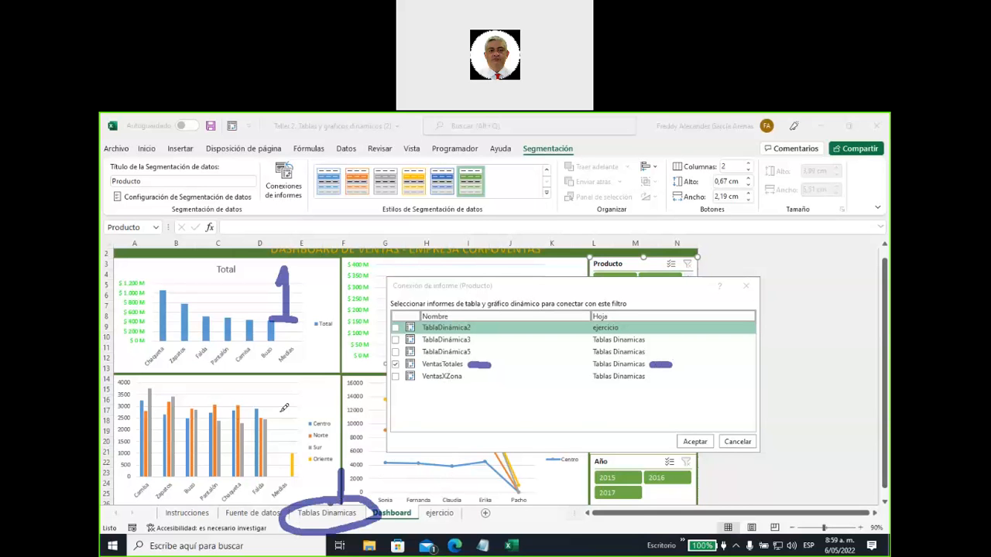
mouse_move(244, 405)
left_mouse_down()
mouse_move(280, 479)
mouse_move(228, 486)
left_mouse_up()
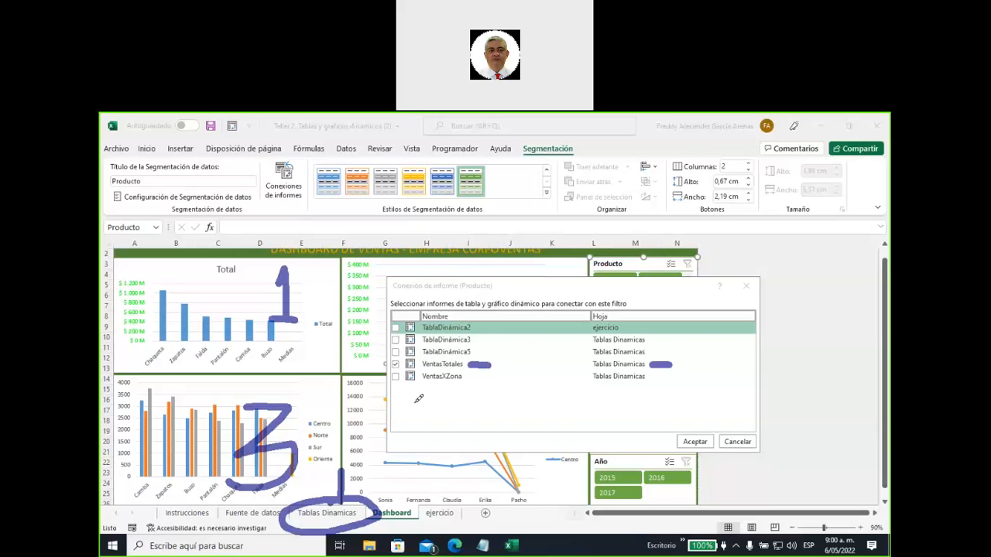
mouse_move(528, 346)
left_mouse_down()
mouse_move(478, 346)
mouse_move(488, 350)
left_mouse_up()
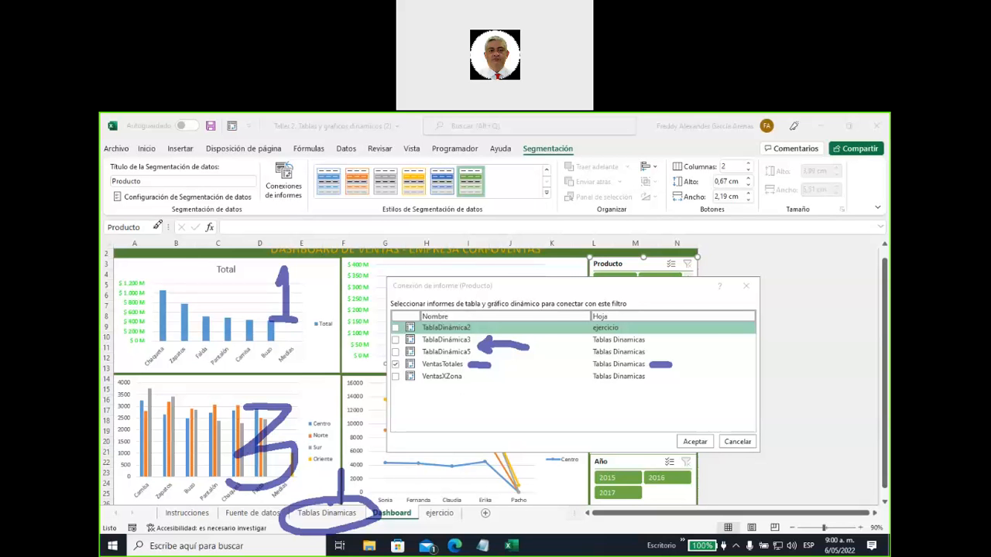
key("Escape")
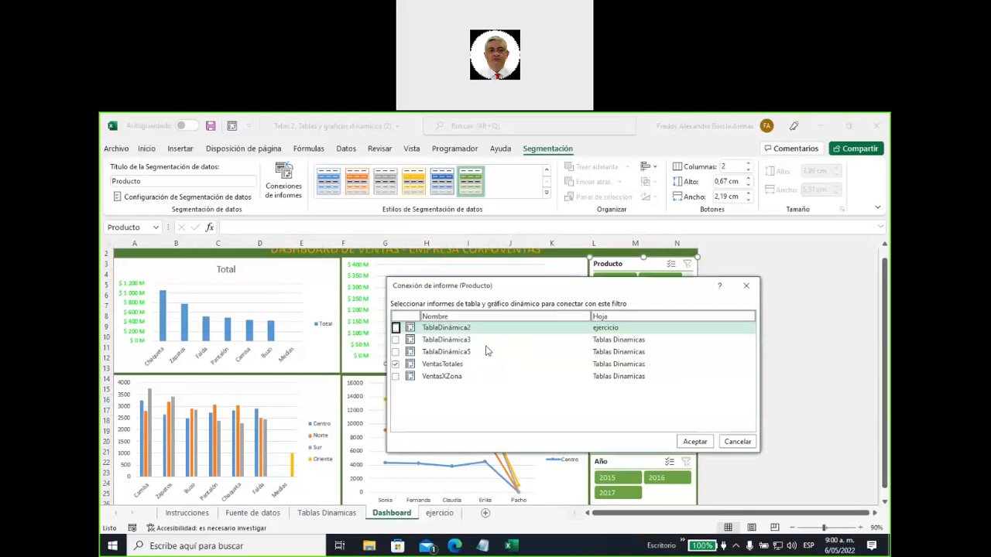
left_click(737, 441)
- Rename the pivot table of quantities by product and zone on the Tablas Dinamicas sheet as ProductosXZona
left_click(328, 513)
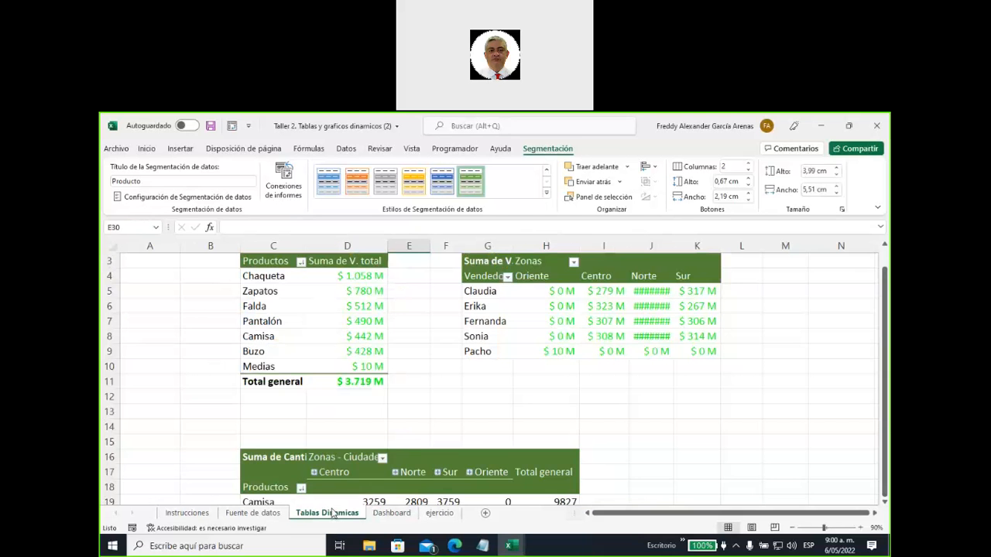
scroll(416, 395, "down", 2)
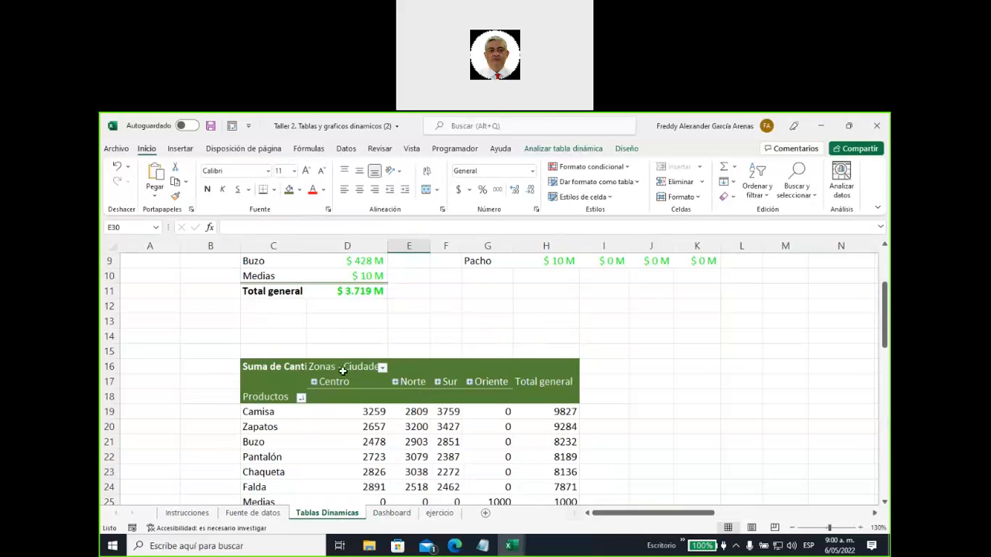
scroll(394, 373, "down", 1)
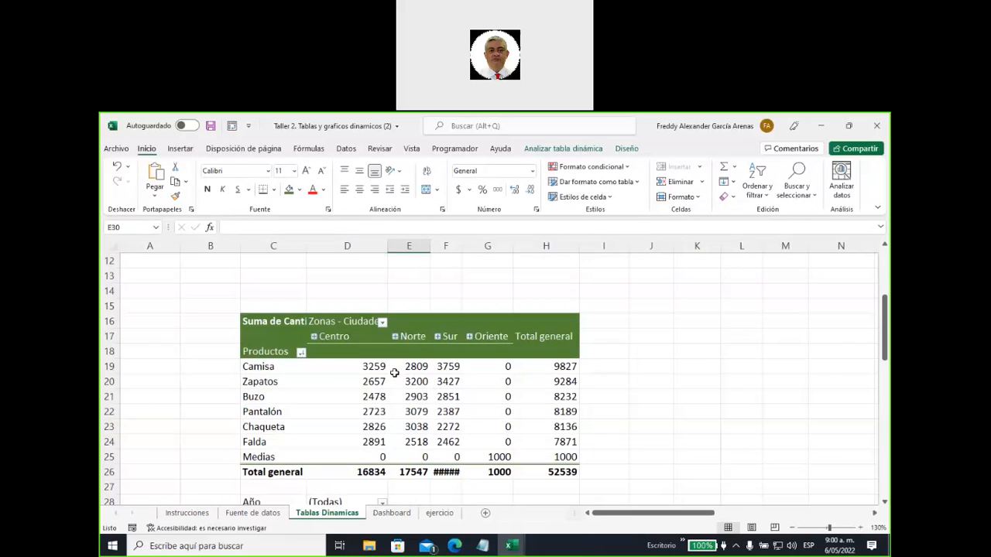
left_click(407, 321)
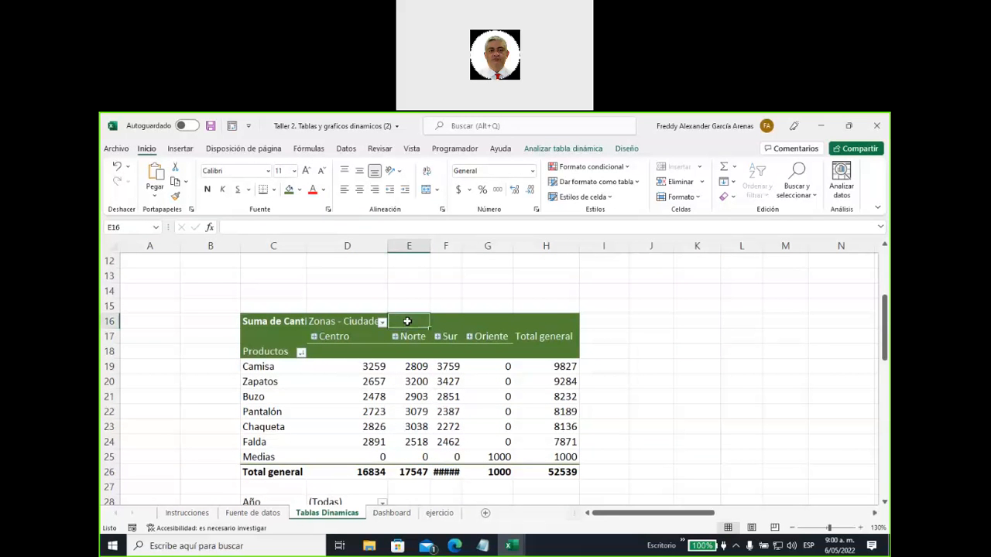
left_click(563, 148)
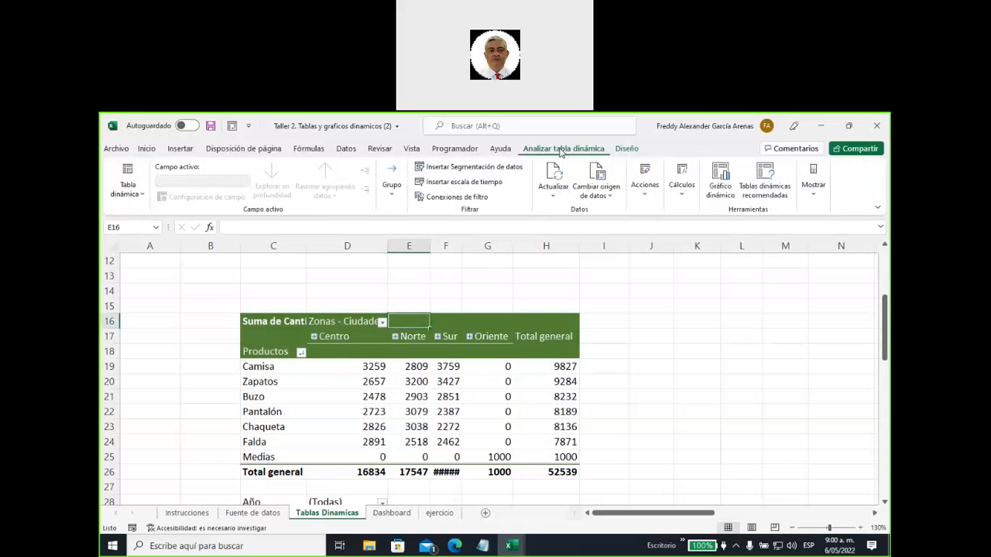
left_click(140, 204)
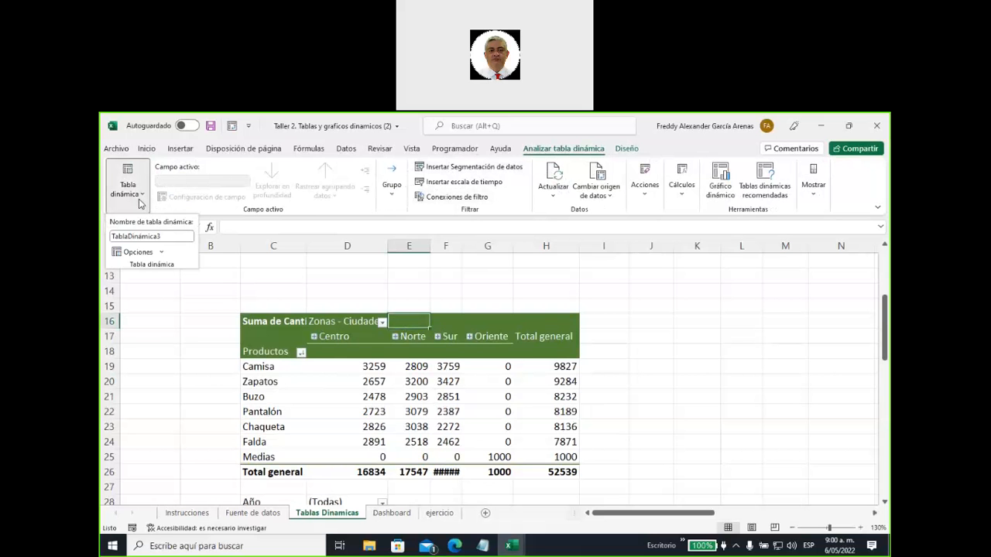
left_click(171, 236)
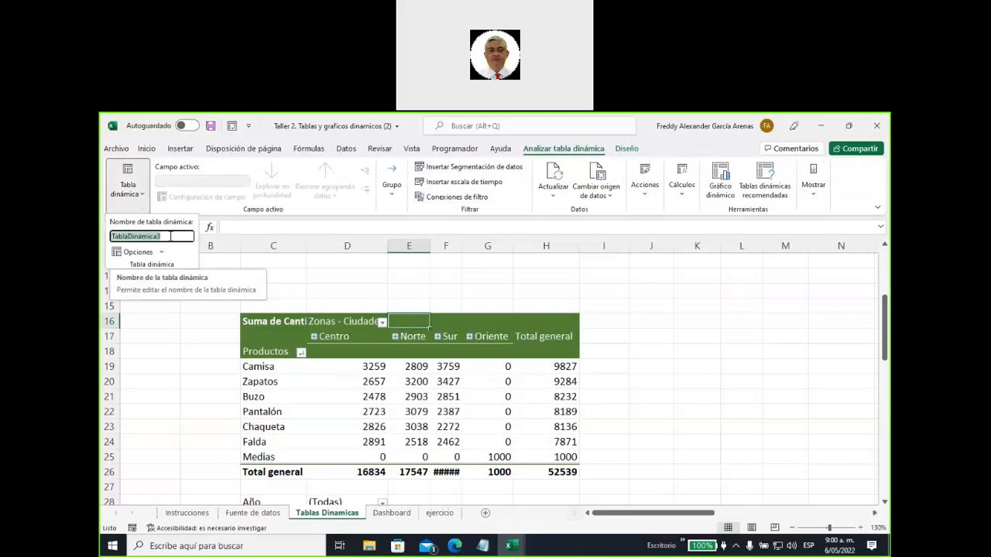
type("Prod")
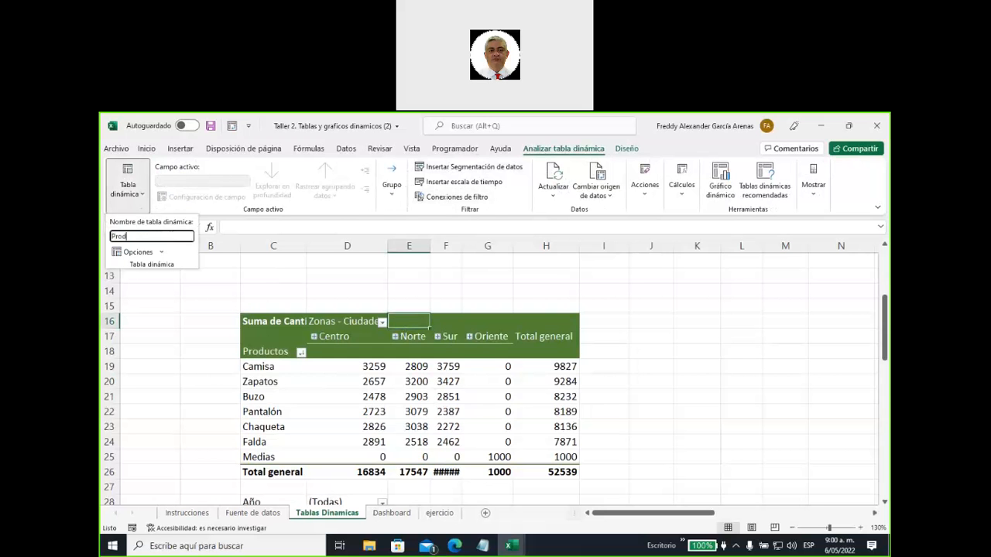
type("uctosXZona")
key("Return")
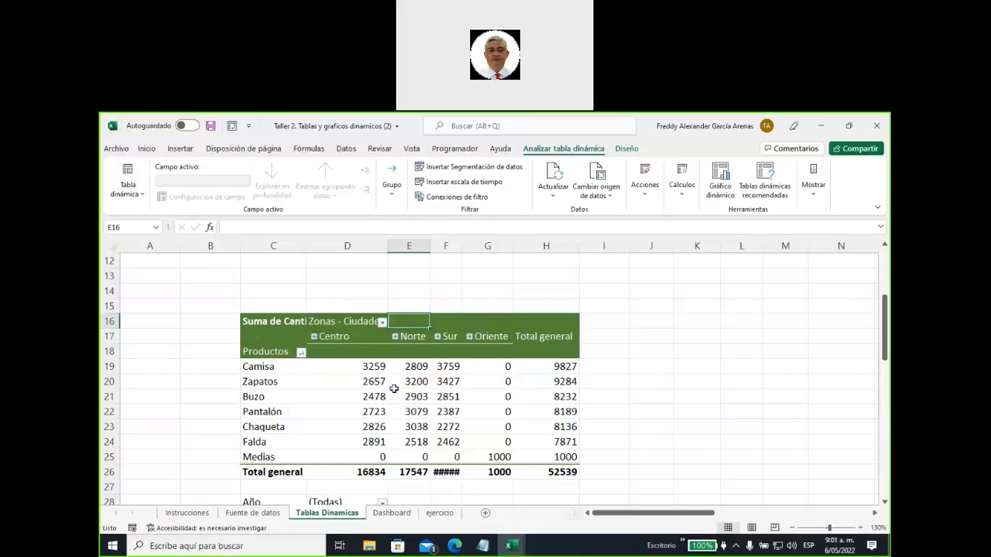
- On the Dashboard sheet, connect the Producto slicer to the ProductosXZona pivot table in addition to VentasTotales
left_click(394, 514)
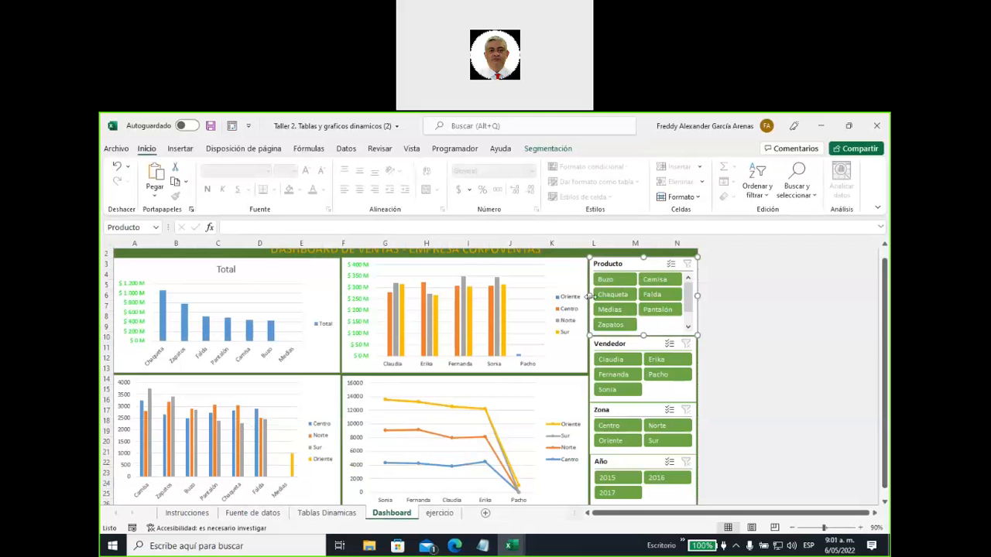
left_click(544, 151)
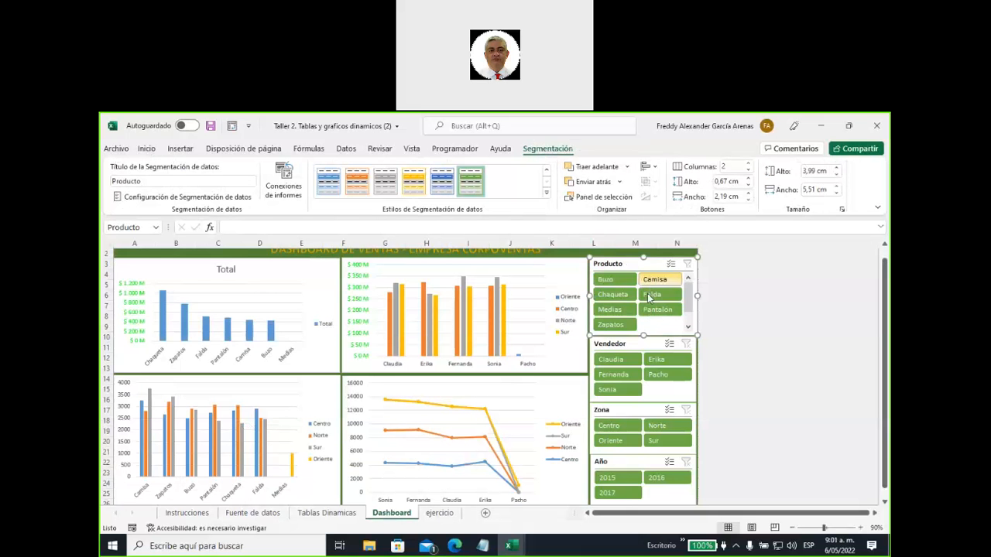
left_click(283, 197)
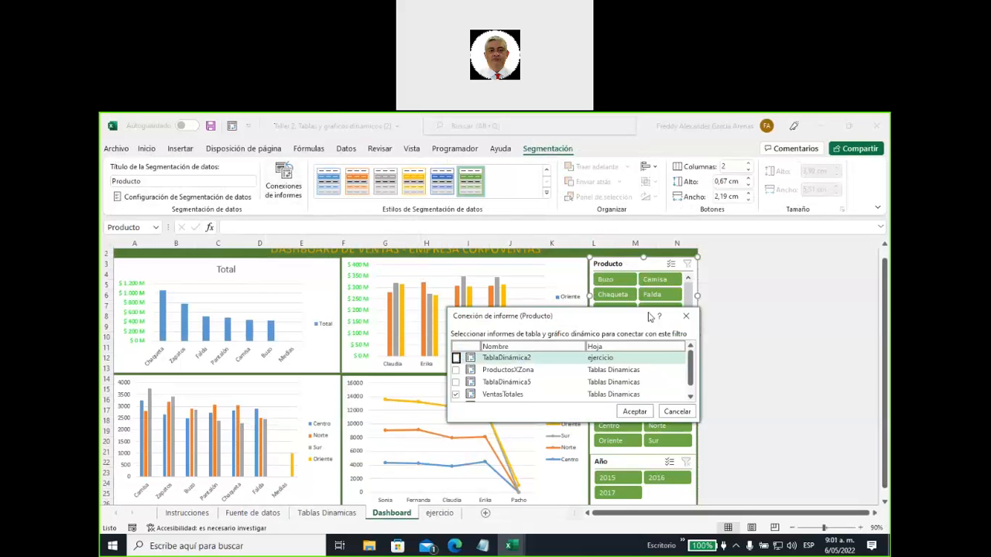
left_click_drag(593, 320, 473, 254)
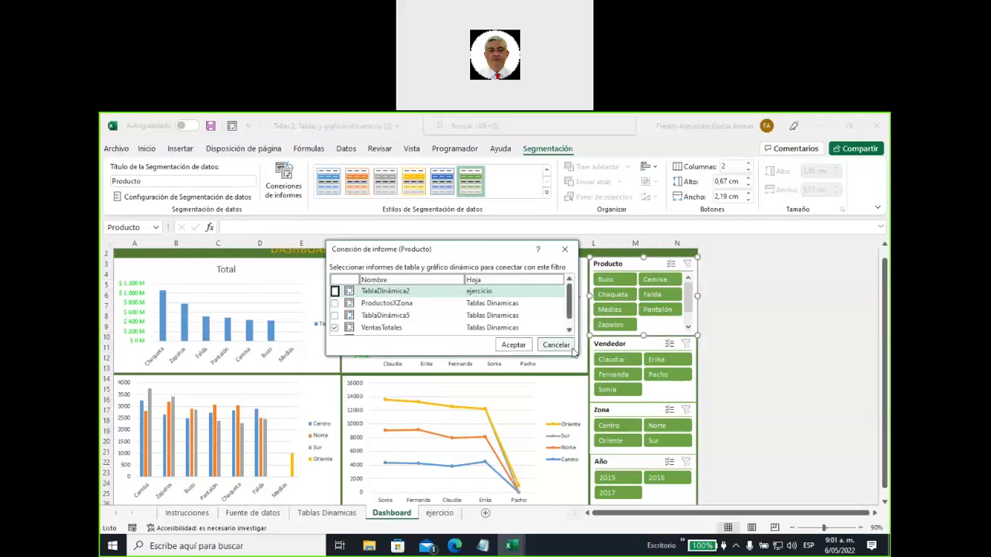
left_click_drag(578, 353, 659, 427)
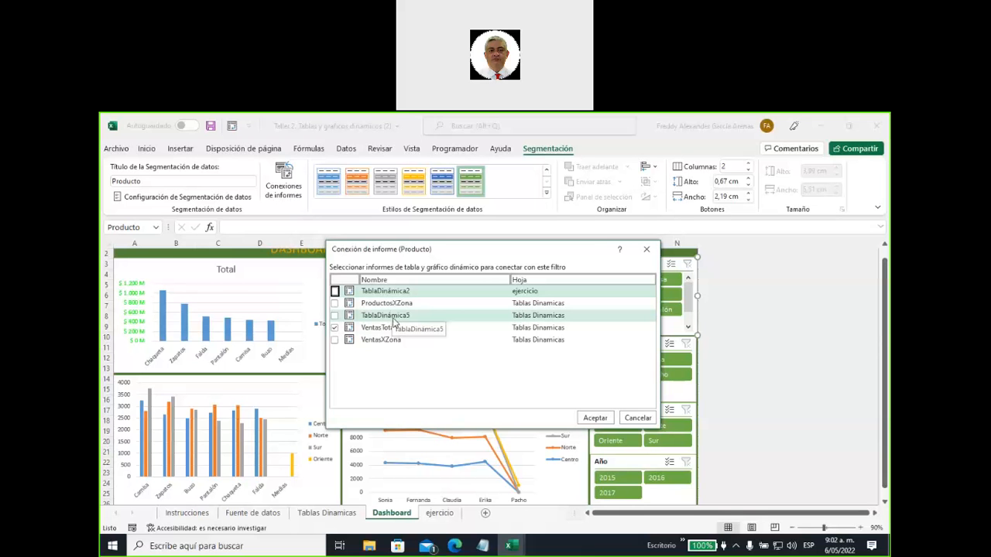
left_click(335, 305)
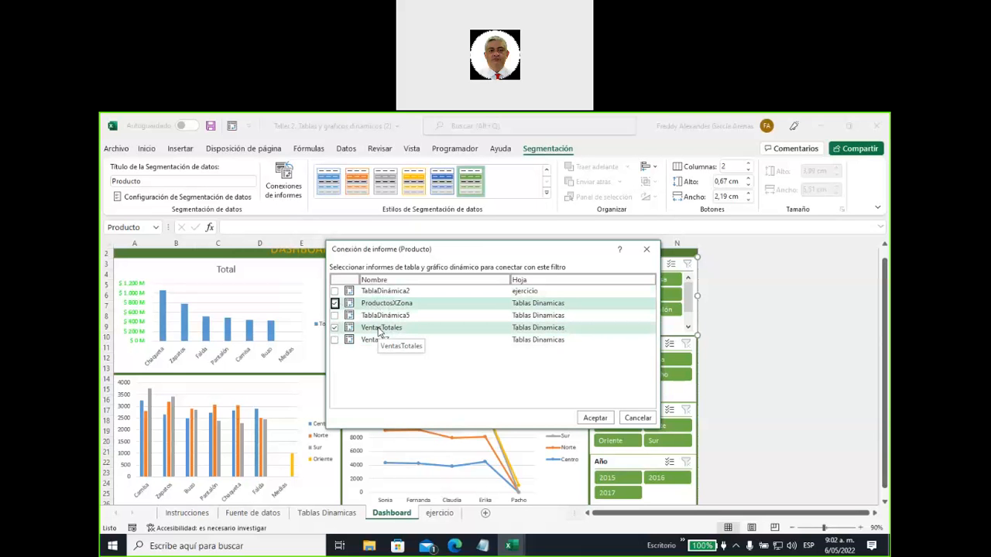
left_click(594, 418)
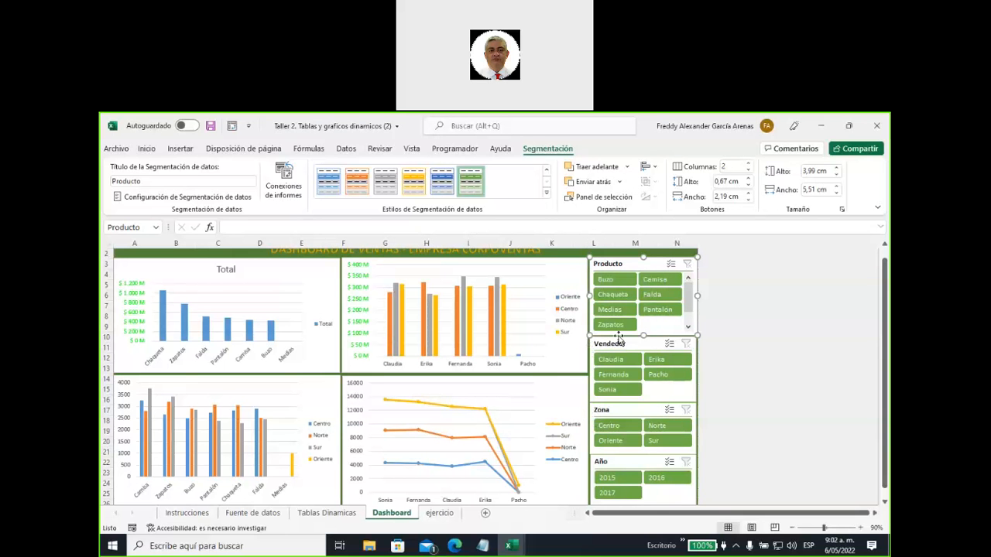
- Turn on multi-select in the Producto slicer and test it by excluding and restoring Buzo, Zapatos and Falda
left_click(671, 264)
left_click(607, 280)
left_click(611, 325)
left_click(652, 294)
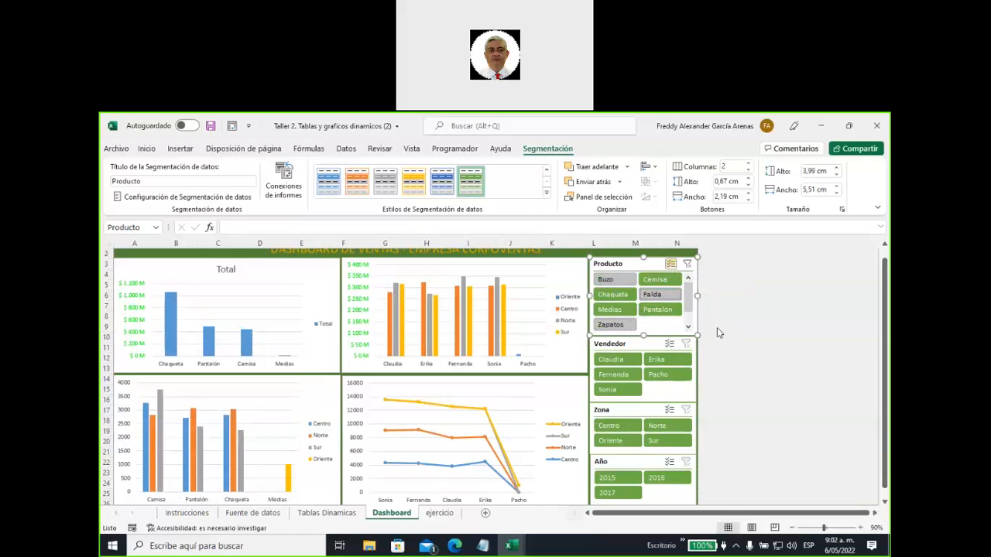
left_click(611, 279)
left_click(651, 294)
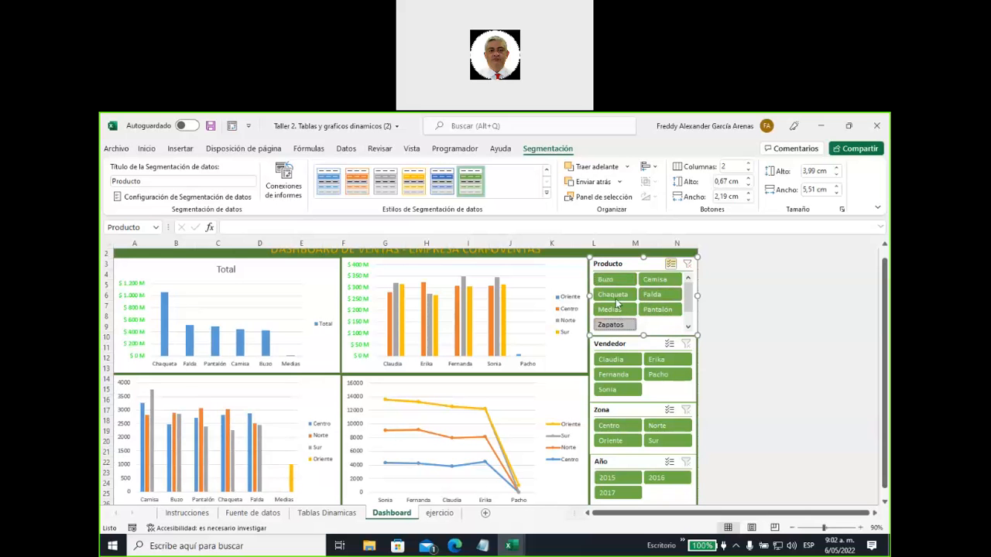
left_click(616, 322)
- Exclude Chaqueta, Medias, Camisa and Pantalón in the Producto slicer, keeping Buzo, Falda and Zapatos
left_click(616, 295)
left_click(617, 310)
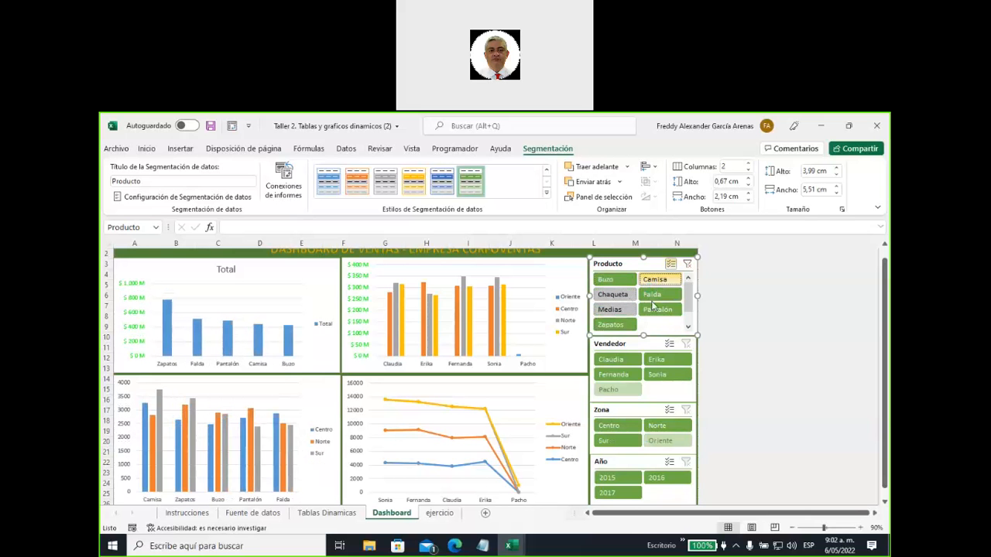
left_click(656, 310)
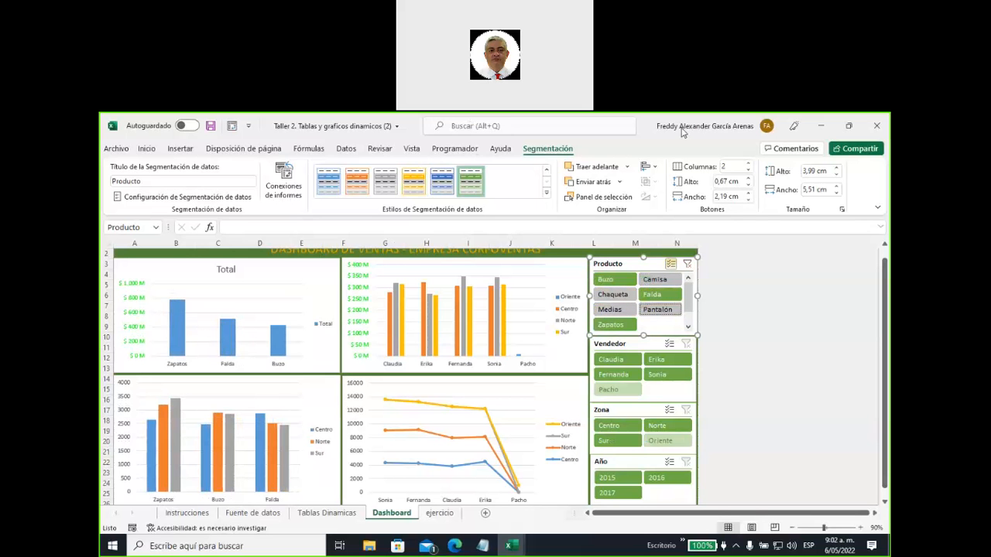
- Underline the products in both product charts, draw arrows linking them to the Producto slicer, number them 1 and 2, and clear the annotations
left_click_drag(445, 250, 315, 345)
left_click_drag(168, 373, 297, 366)
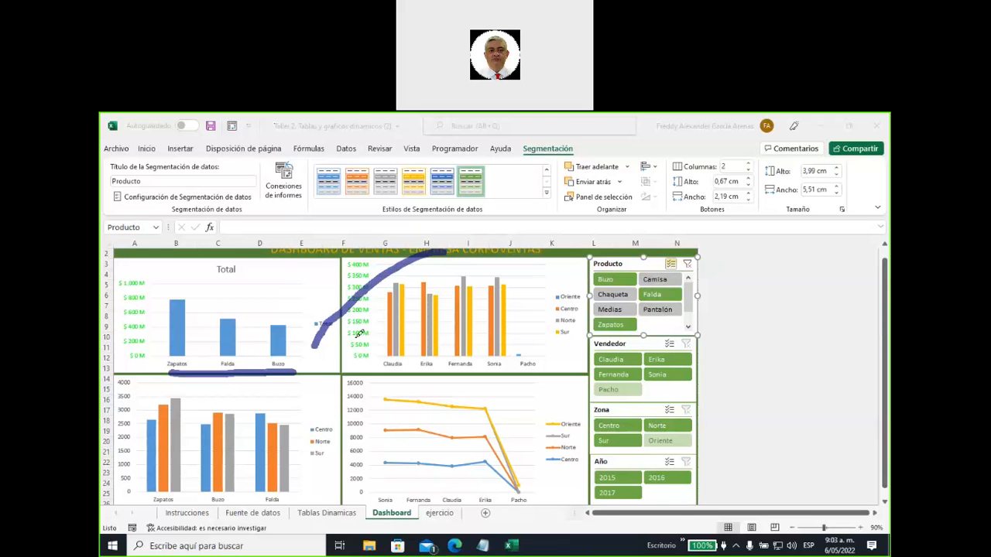
mouse_move(400, 377)
left_mouse_down()
mouse_move(316, 447)
mouse_move(313, 472)
mouse_move(322, 469)
left_mouse_up()
mouse_move(177, 505)
left_mouse_down()
mouse_move(161, 504)
mouse_move(293, 501)
left_mouse_up()
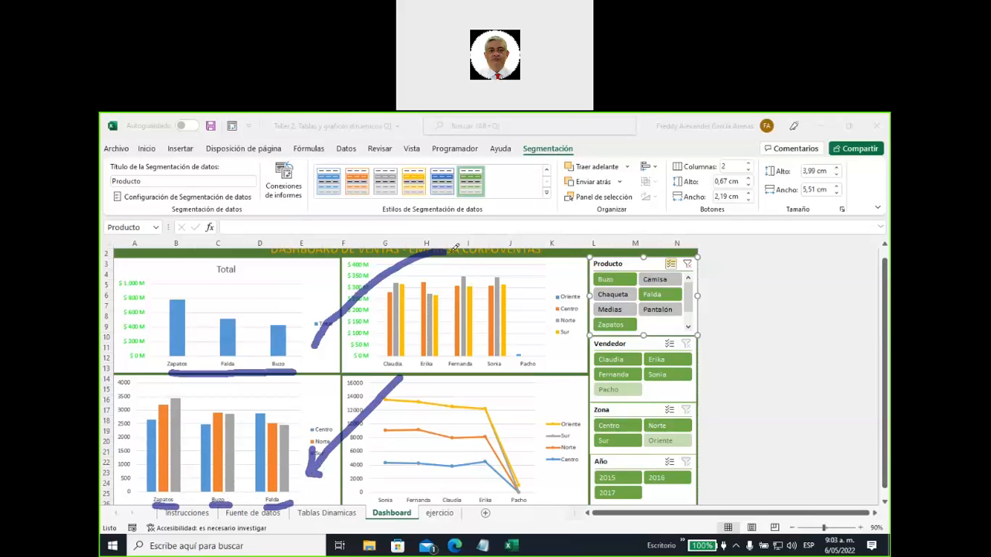
left_click_drag(457, 247, 594, 263)
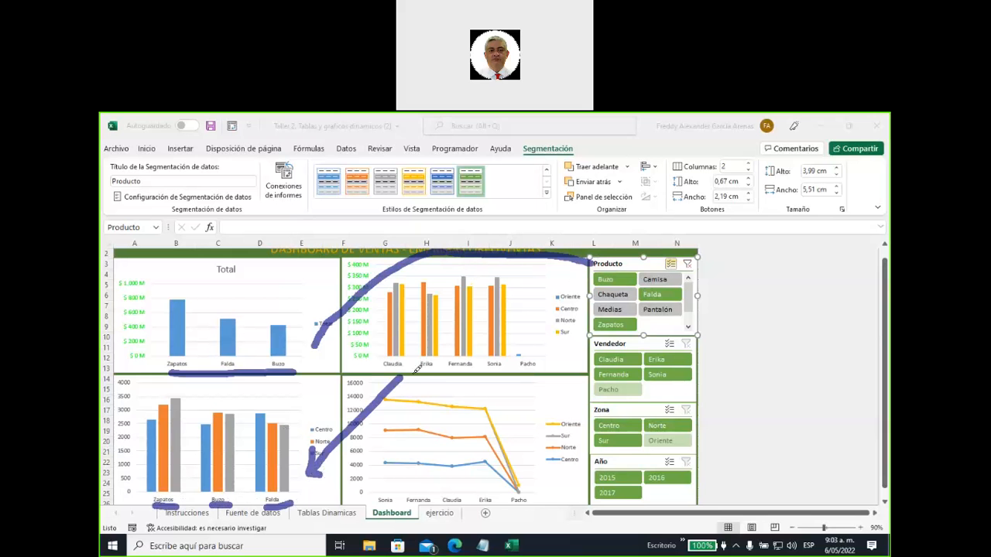
left_click_drag(404, 378, 592, 266)
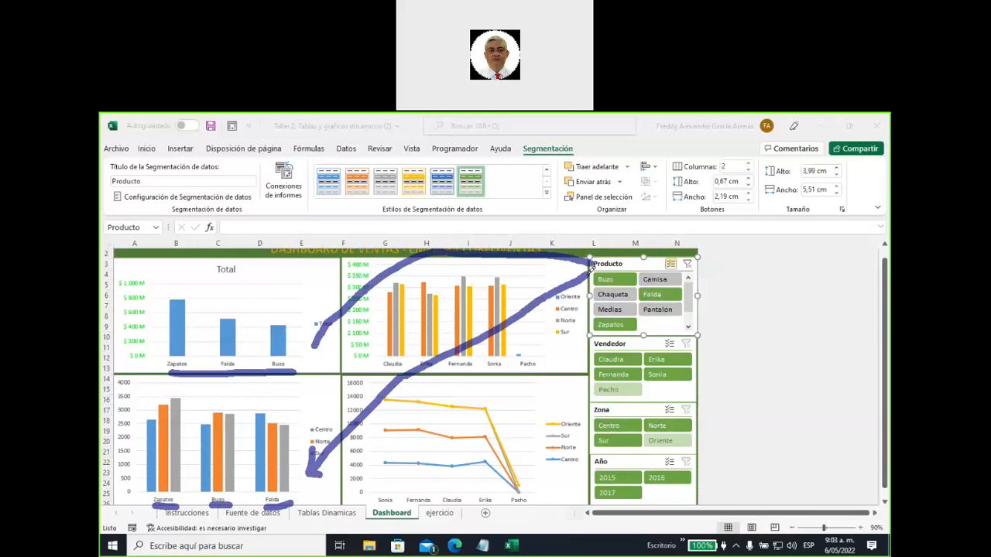
left_click_drag(311, 329, 321, 348)
mouse_move(249, 303)
left_mouse_down()
mouse_move(258, 282)
mouse_move(253, 323)
left_mouse_up()
mouse_move(252, 387)
left_mouse_down()
mouse_move(244, 410)
mouse_move(268, 410)
left_mouse_up()
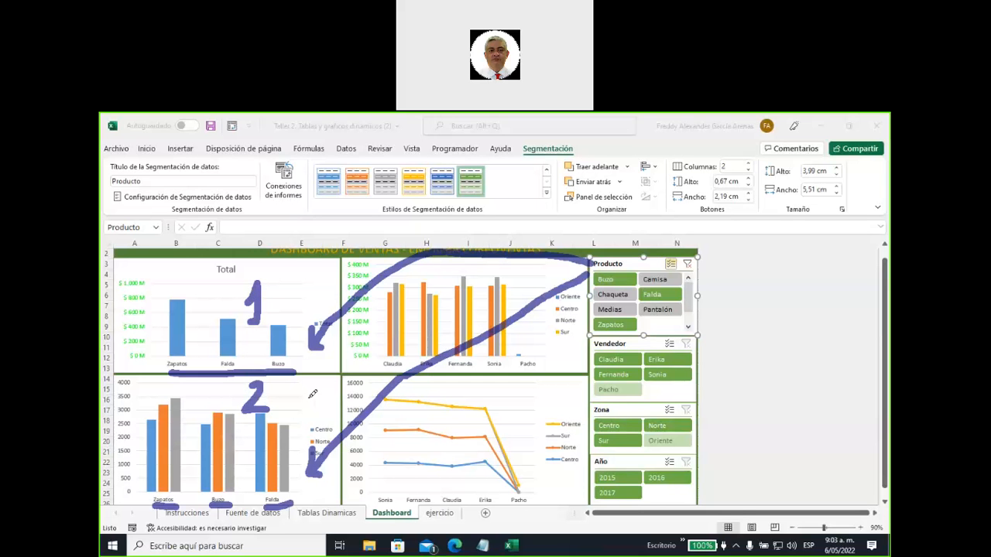
key("Escape")
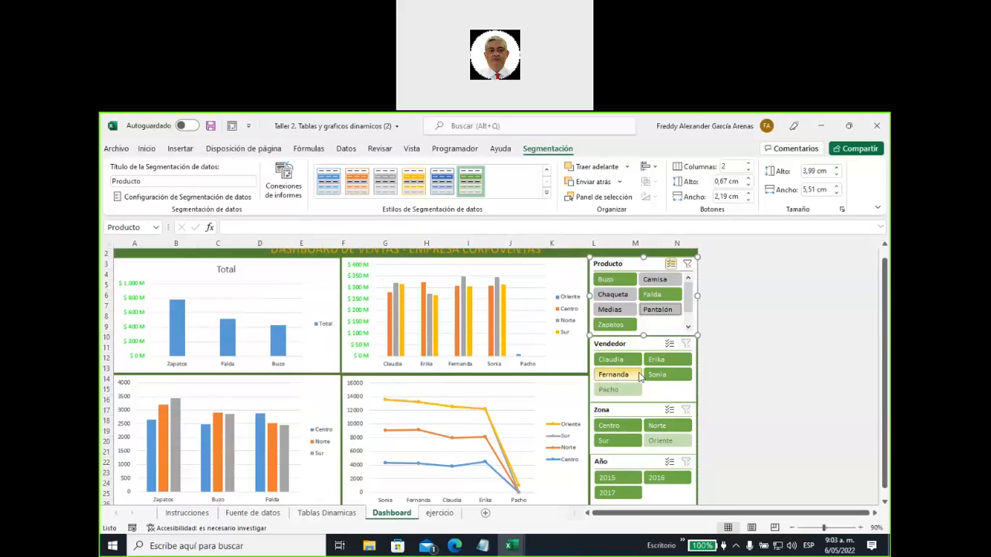
- In the Vendedor slicer's report connections, deselect VentasTotales and select VentasXZona and TablaDinámica5
left_click(637, 345)
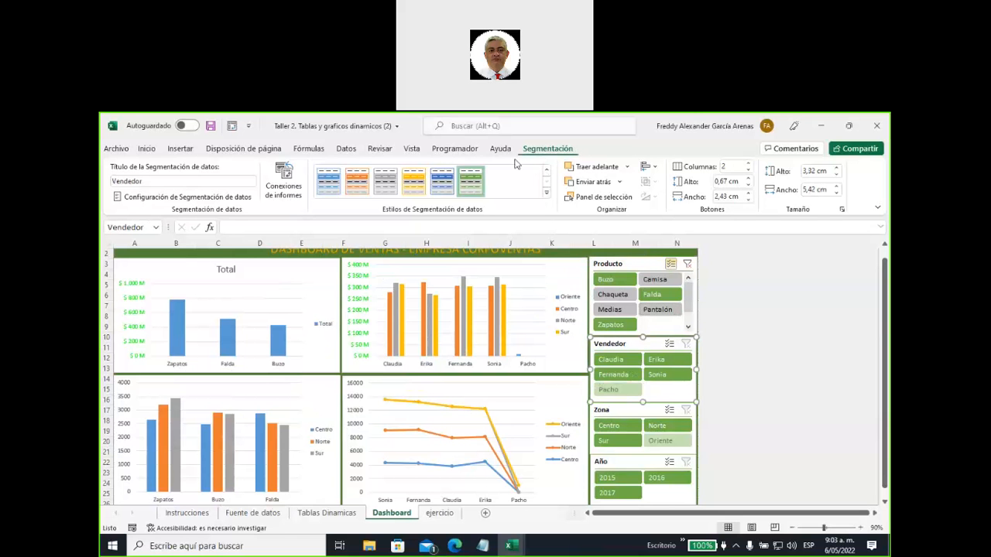
left_click(284, 189)
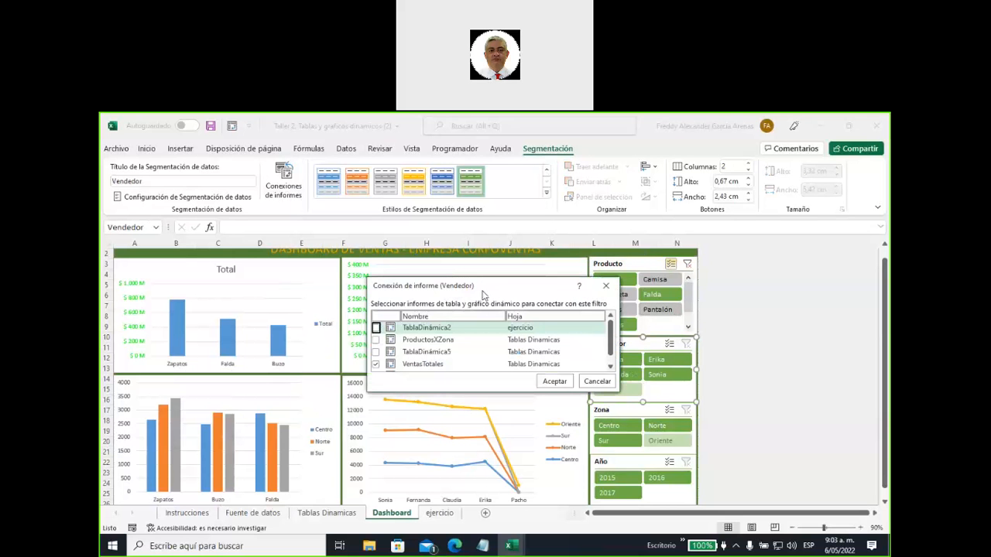
left_click_drag(484, 292, 653, 271)
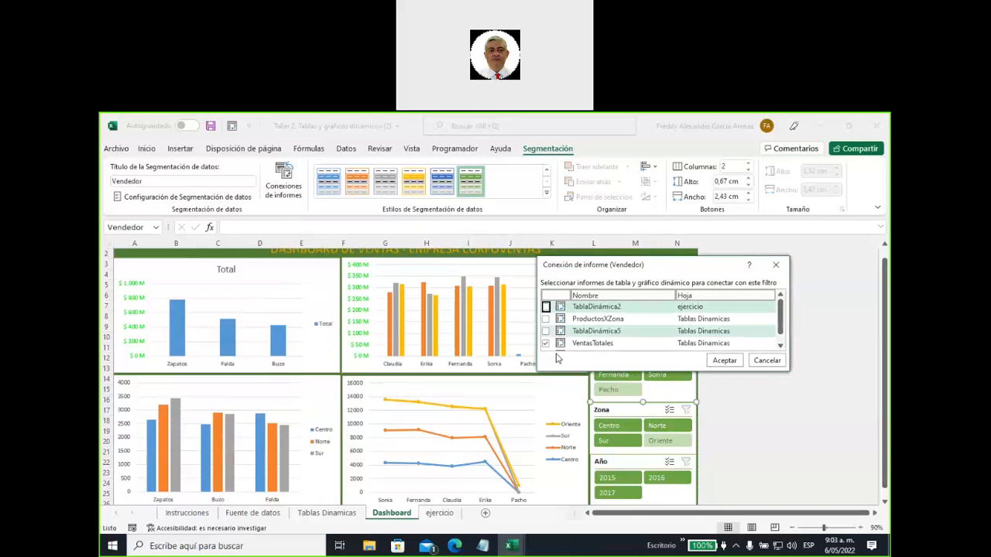
left_click_drag(537, 372, 495, 441)
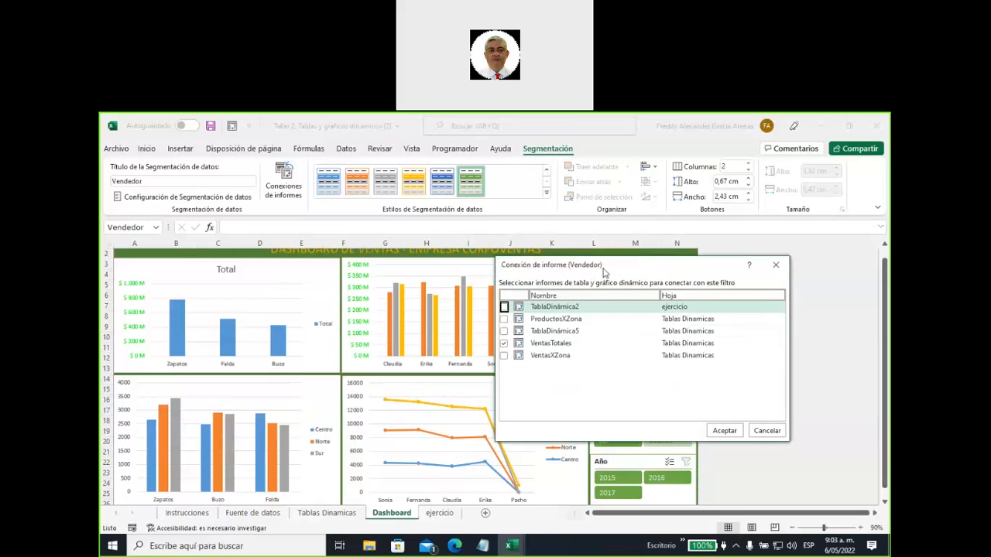
left_click_drag(626, 265, 722, 253)
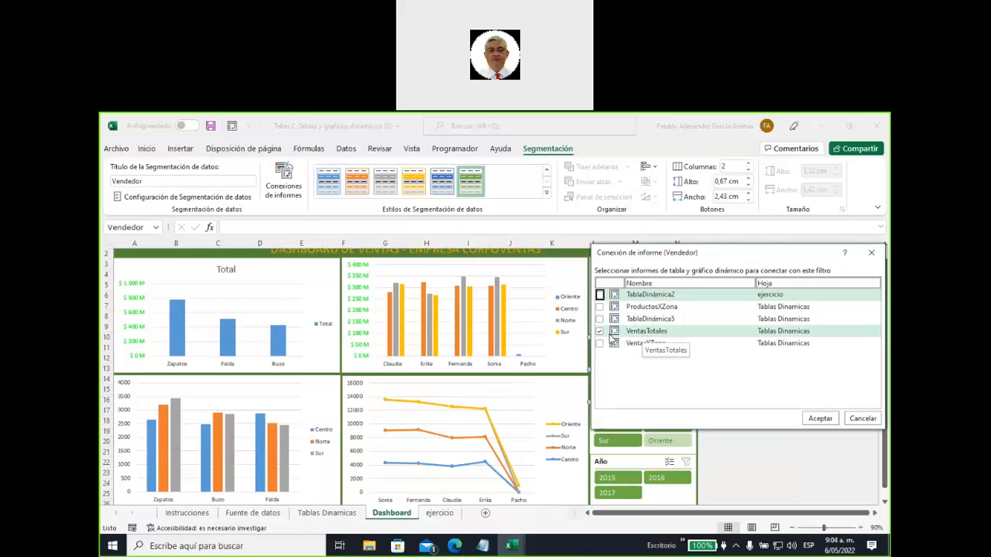
left_click(630, 335)
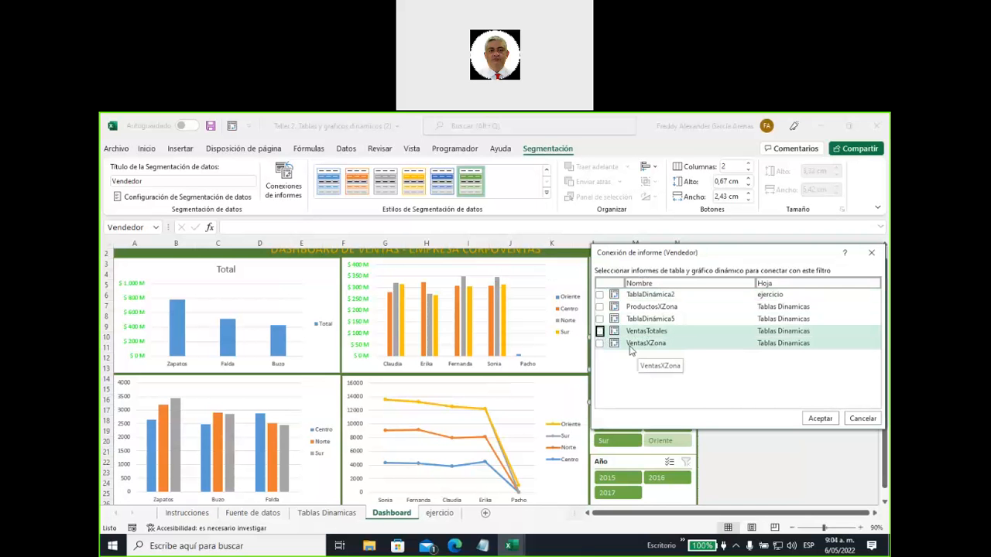
left_click(631, 348)
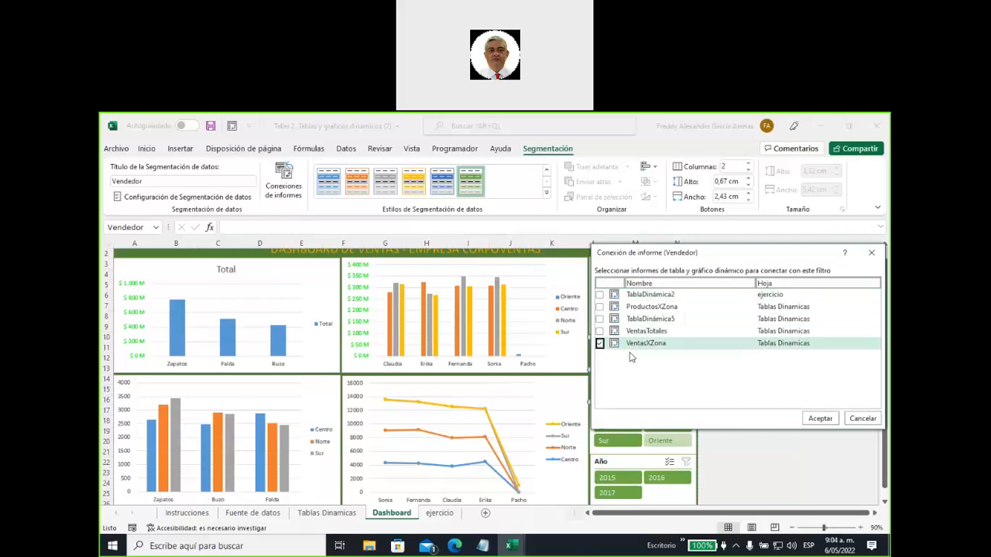
key("Up")
key("Up")
key("space")
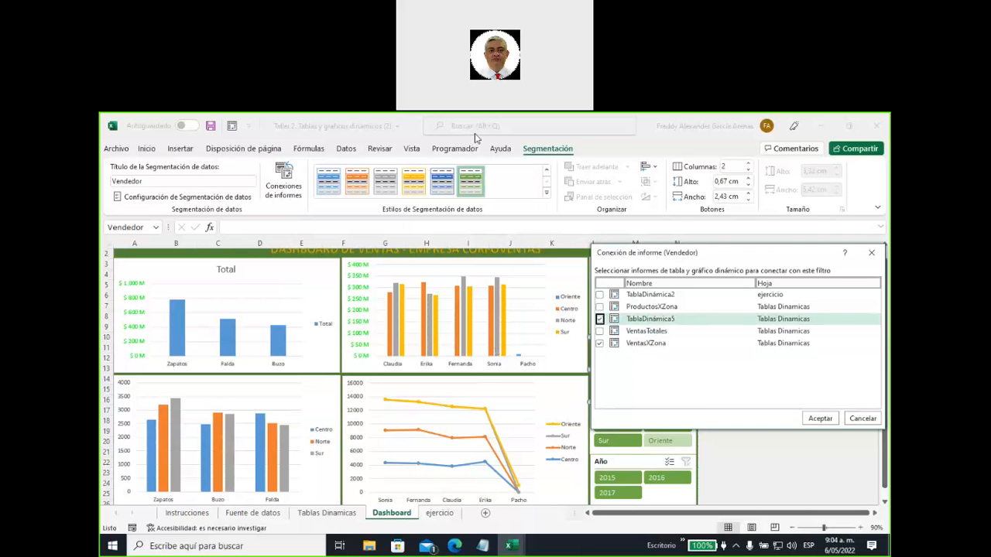
- Annotate the seller charts as 2 and 4 with arrows to the selected tables, clear the annotations and accept the Vendedor connections
mouse_move(473, 295)
left_mouse_down()
mouse_move(465, 348)
mouse_move(487, 349)
left_mouse_up()
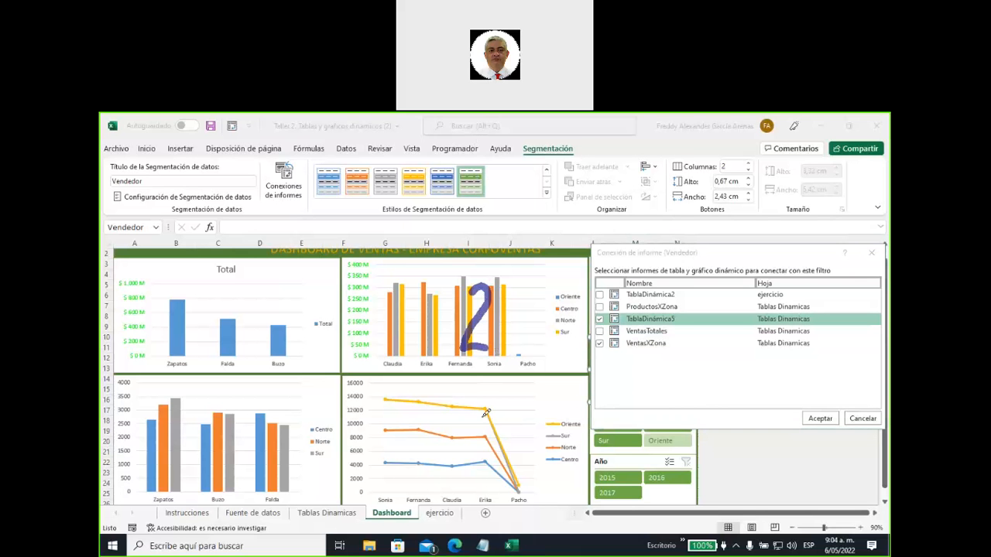
left_click_drag(480, 397, 489, 442)
left_click_drag(483, 396, 484, 464)
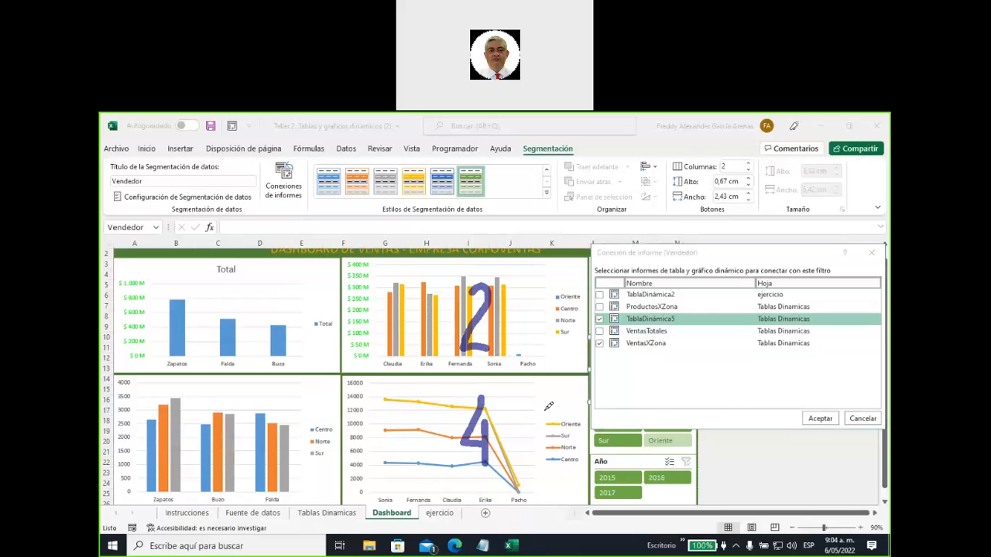
mouse_move(515, 430)
left_mouse_down()
mouse_move(557, 434)
mouse_move(685, 344)
mouse_move(679, 325)
mouse_move(689, 329)
left_mouse_up()
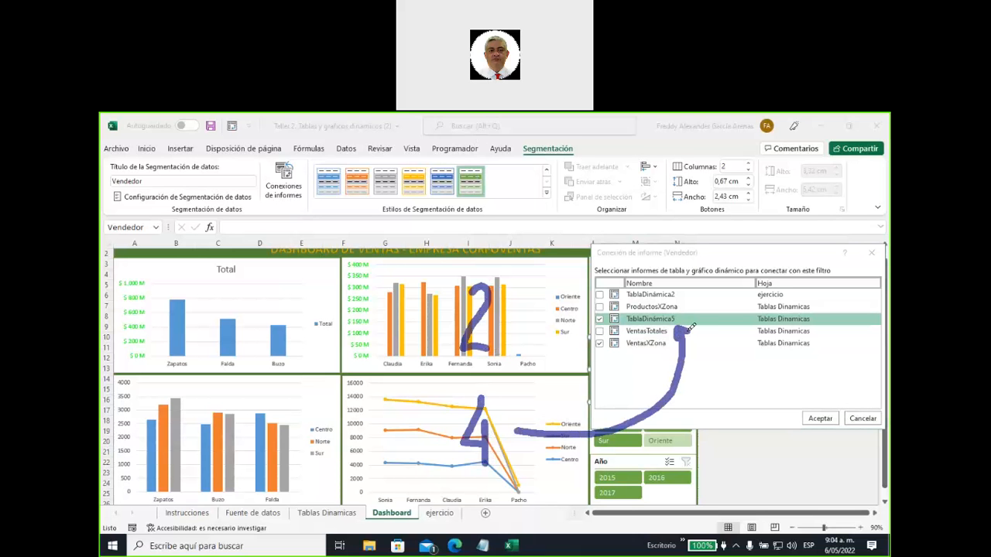
left_click_drag(593, 342, 515, 336)
mouse_move(542, 322)
left_mouse_down()
mouse_move(516, 336)
mouse_move(537, 352)
left_mouse_up()
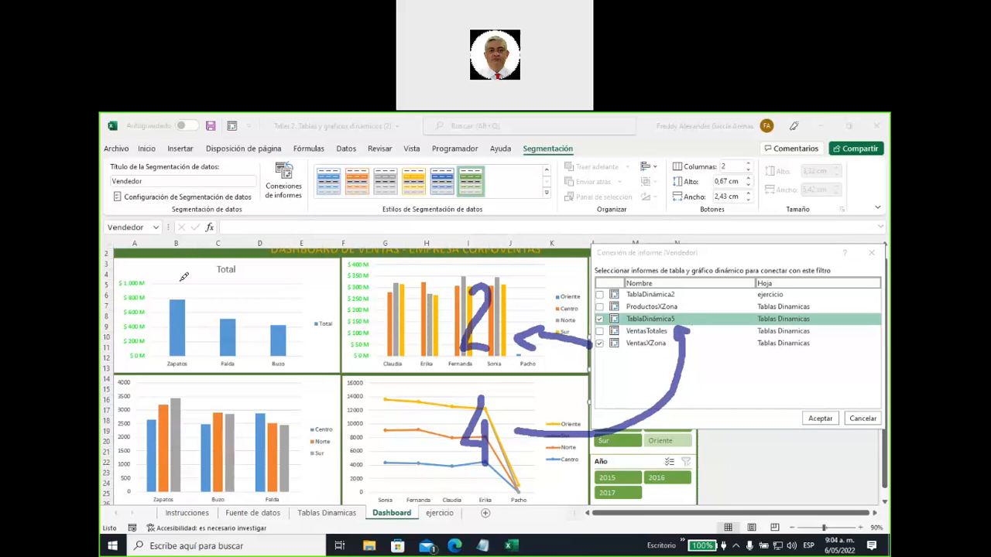
key("Escape")
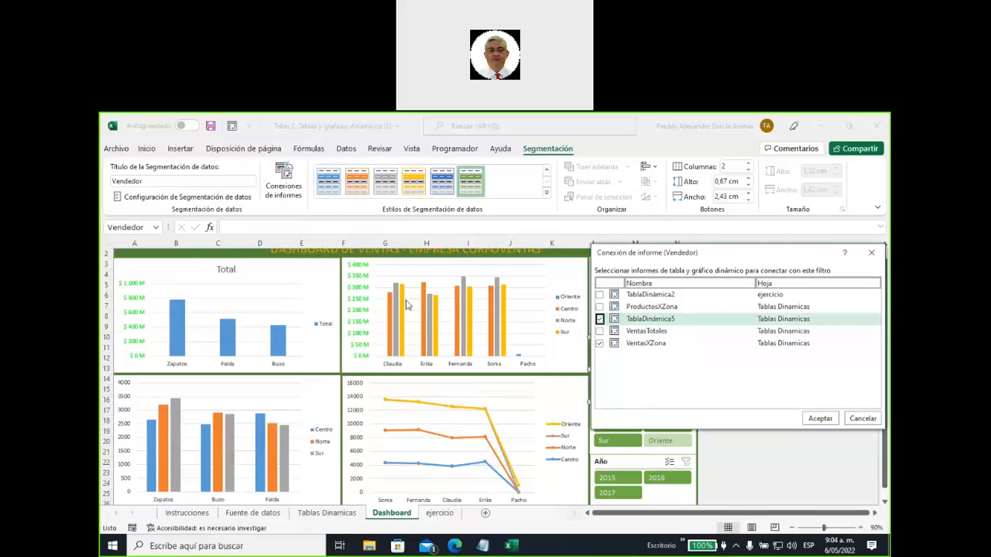
left_click(820, 419)
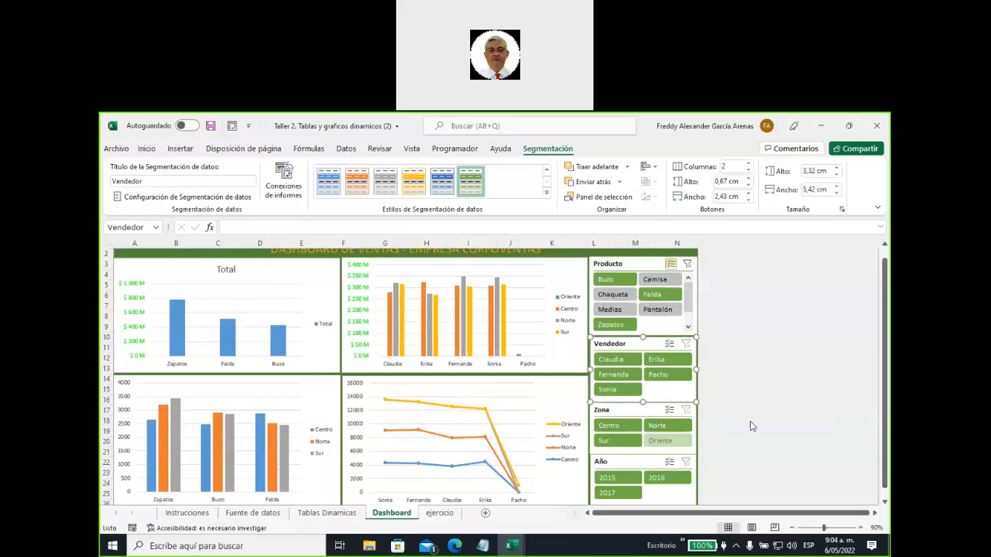
- Turn on multi-select in the Vendedor slicer, test it by keeping only the first and last listed sellers, and clear its filter
left_click(669, 346)
left_click(612, 374)
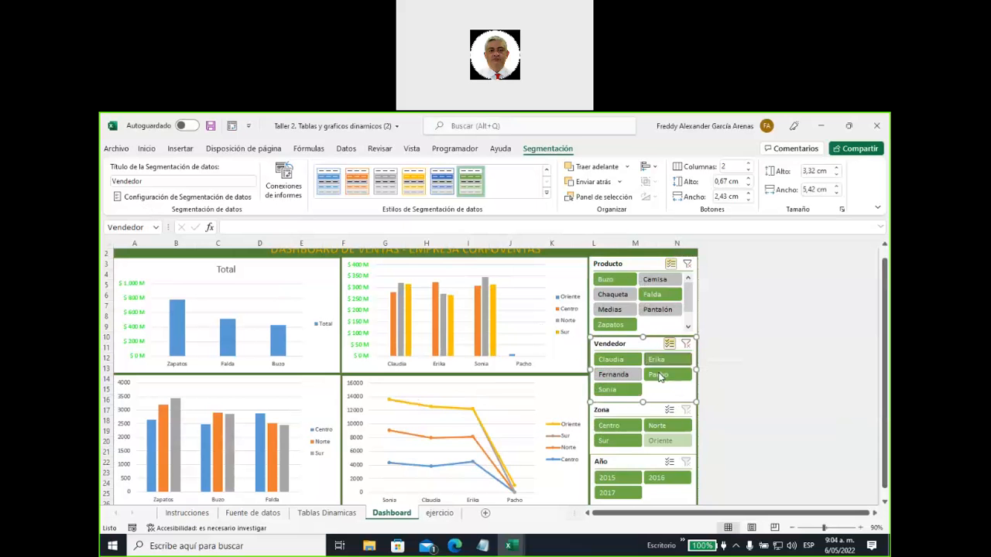
left_click(657, 360)
left_click(660, 375)
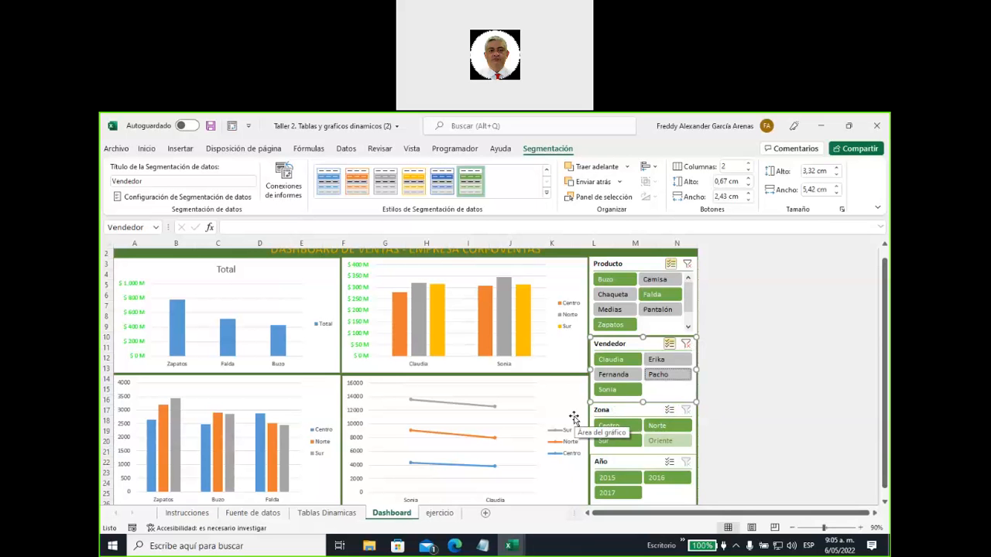
left_click(619, 463)
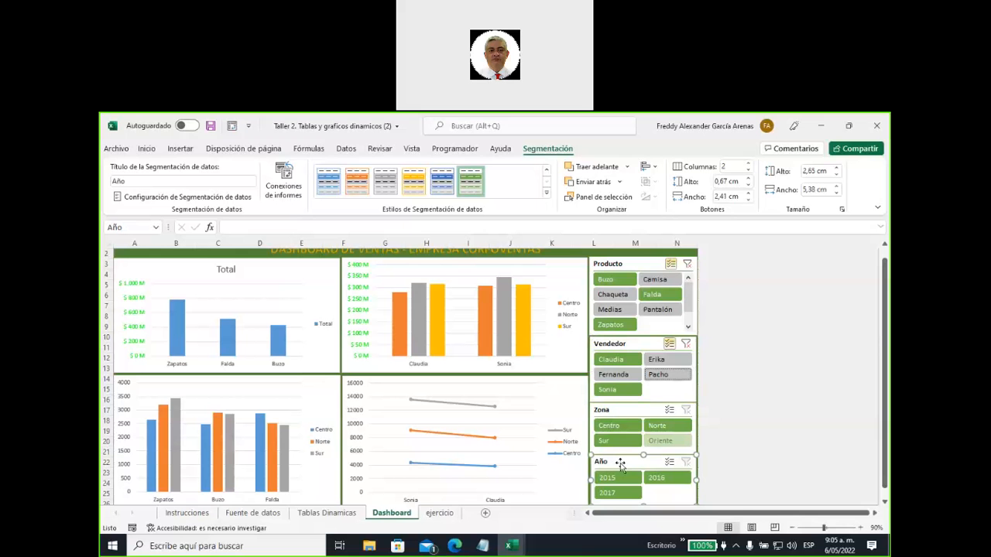
left_click(684, 344)
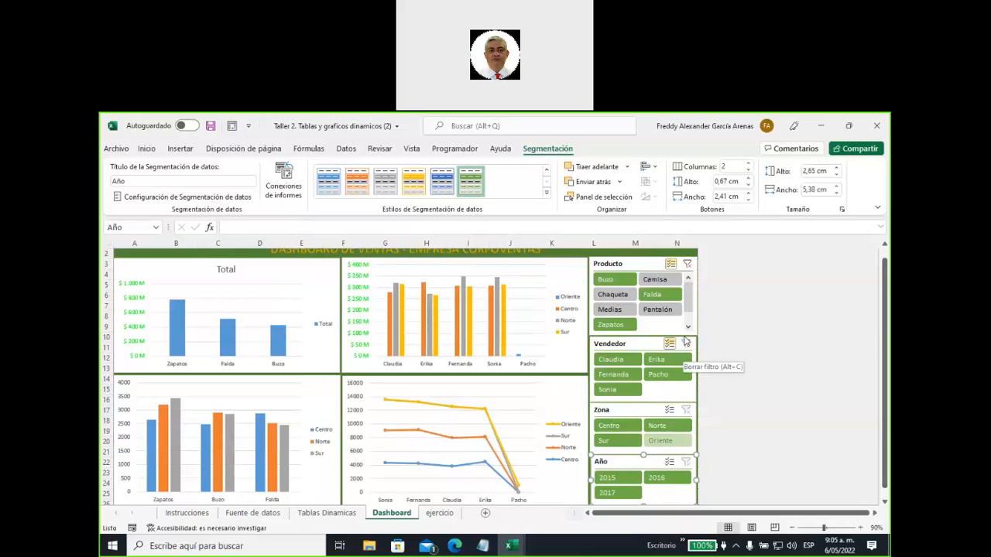
- Clear the Producto slicer's filter so every product is included again
left_click(686, 266)
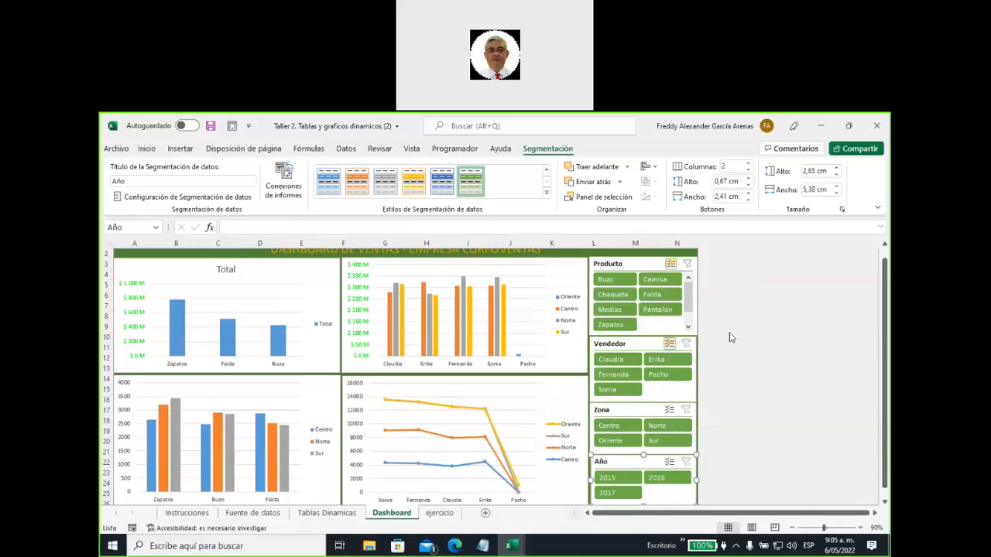
left_click(588, 254)
left_click(588, 255)
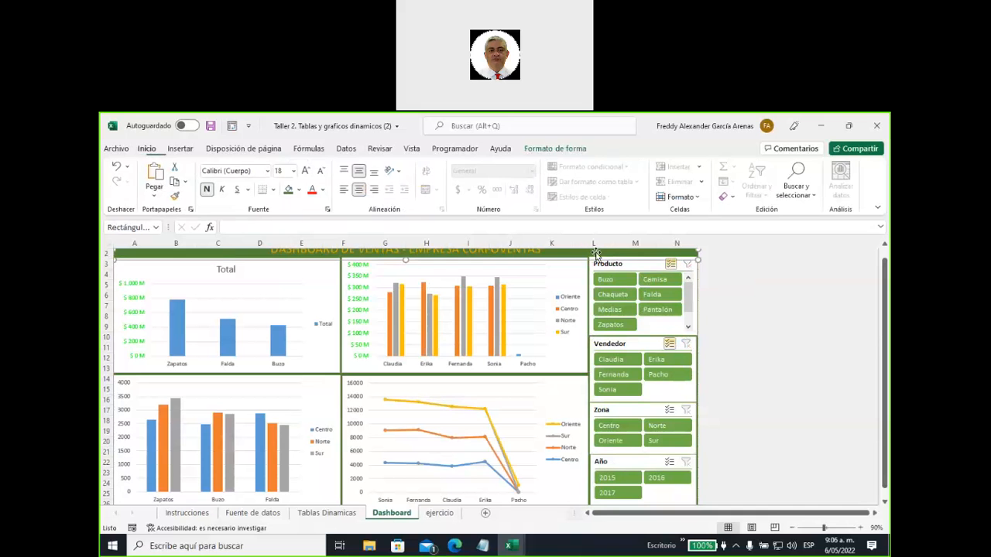
left_click(627, 280)
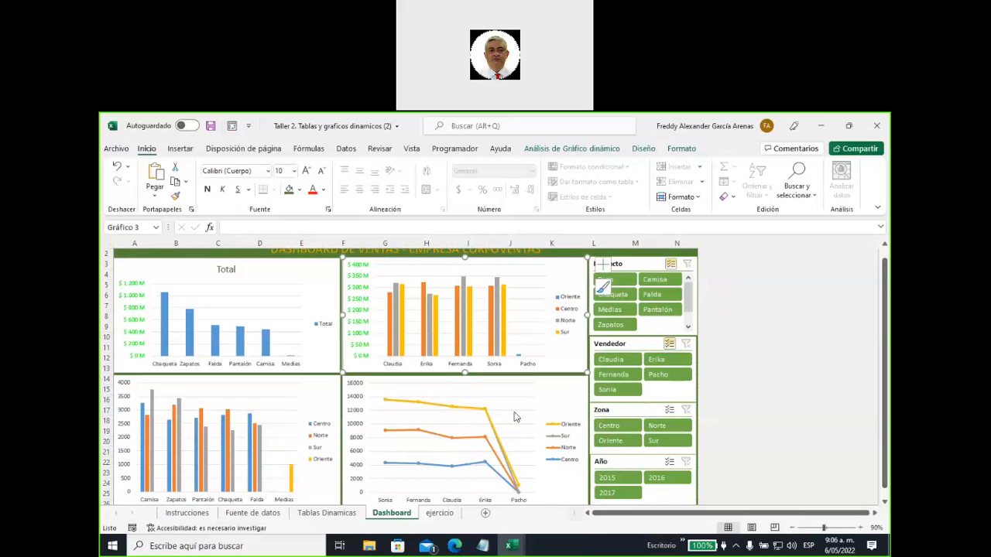
- Review the Año slicer's report connections and accept them with TablaDinámica5 selected
left_click(623, 462)
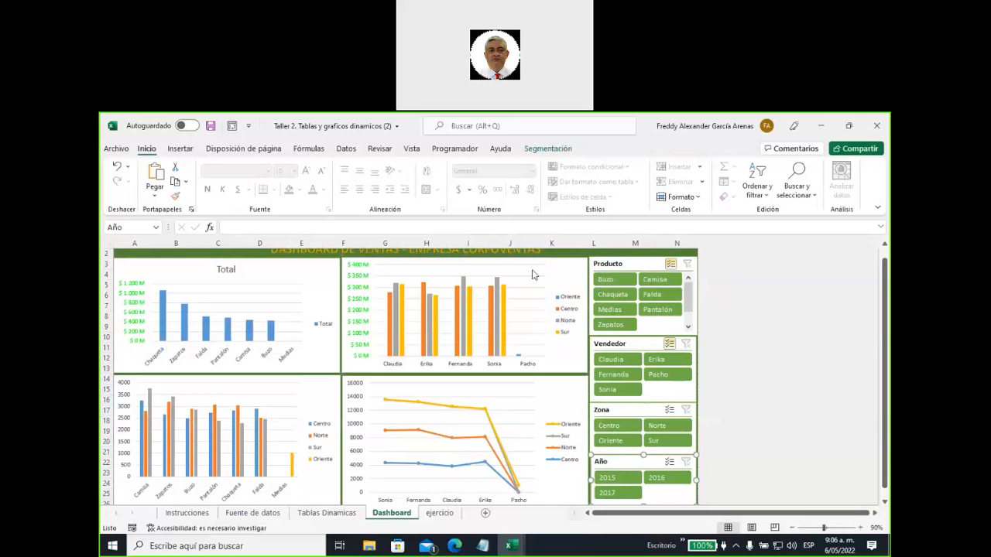
left_click(546, 151)
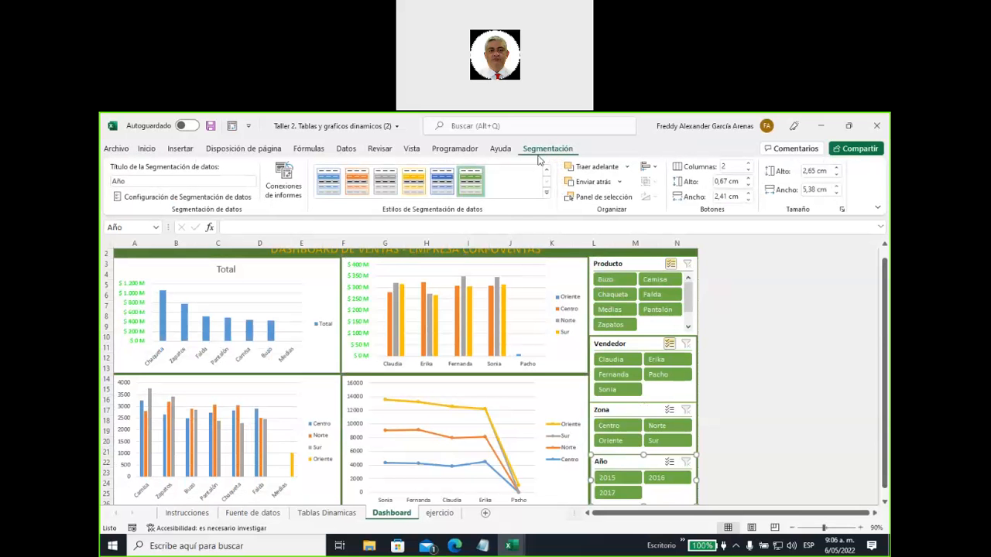
left_click(284, 189)
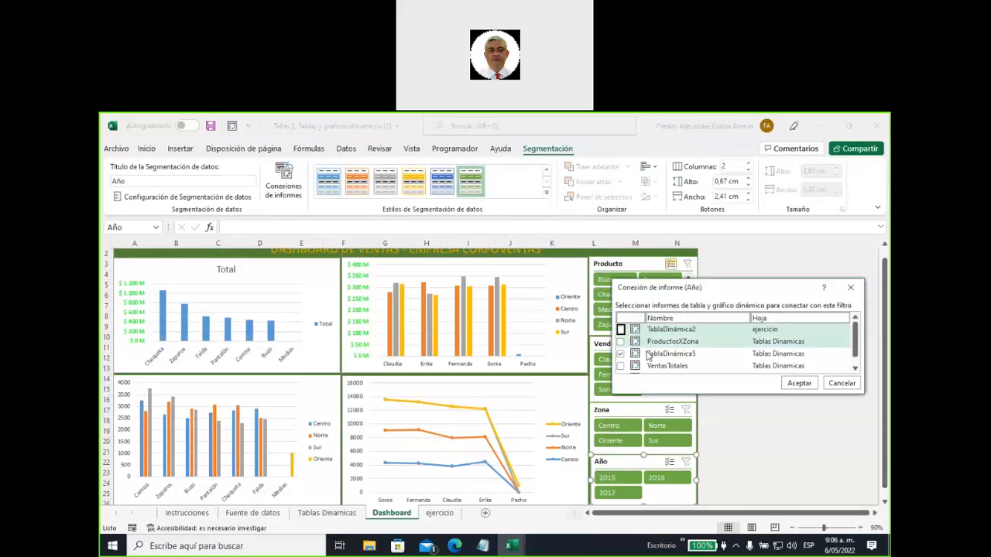
left_click(799, 384)
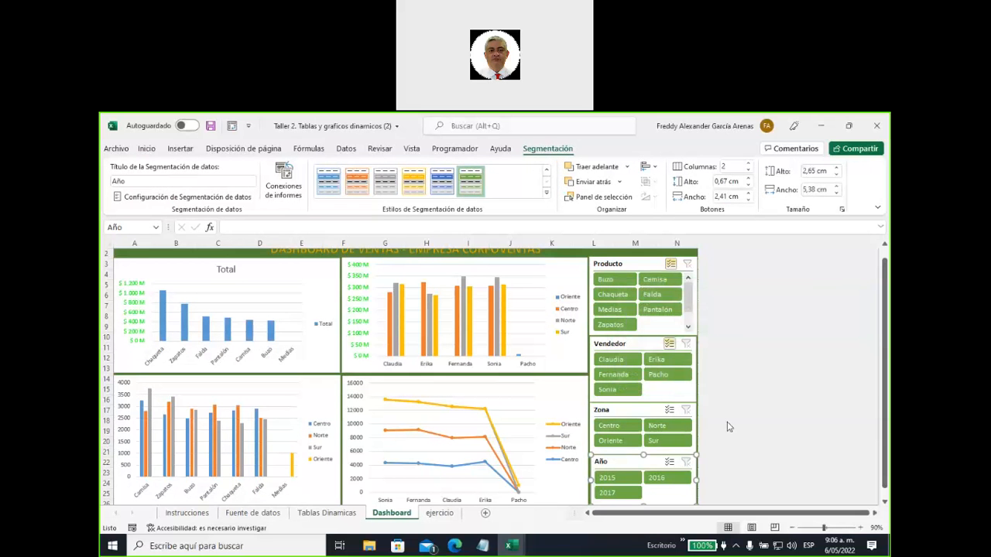
- Test the Año slicer by filtering to 2015 and to 2016, and clear its filter
left_click(608, 479)
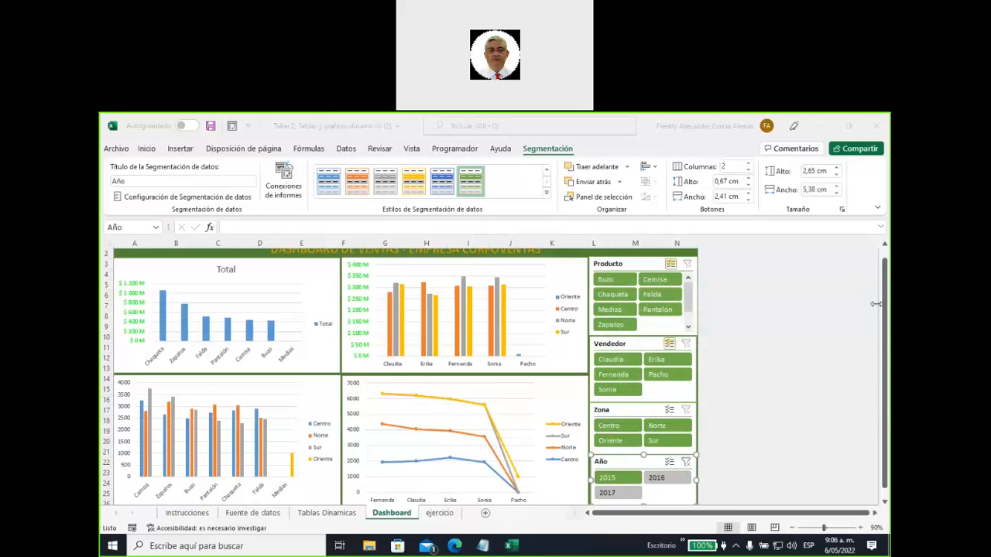
left_click(662, 481)
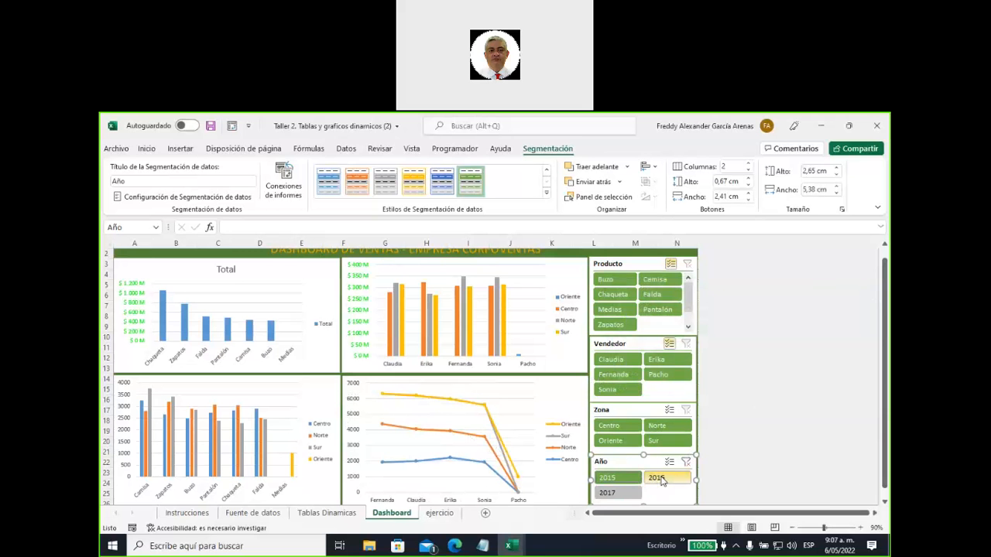
left_click(656, 478)
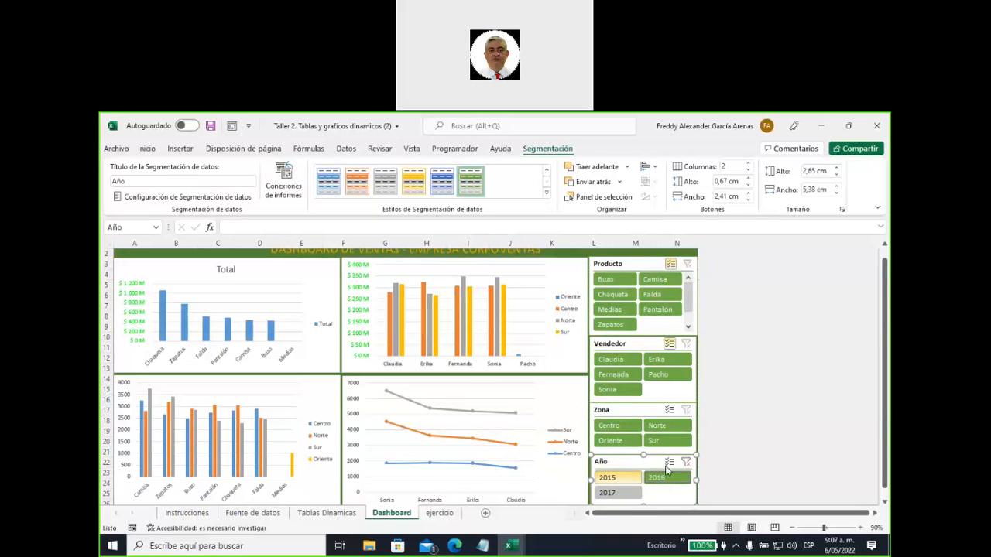
left_click(685, 463)
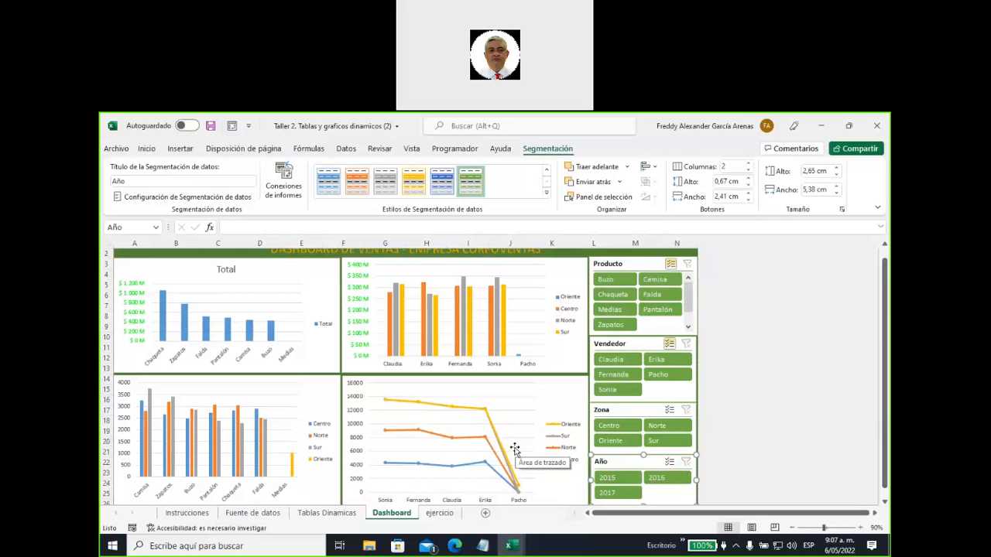
- In the Zona slicer's report connections, select ProductosXZona and VentasXZona, deselect VentasTotales and accept
left_click(622, 412)
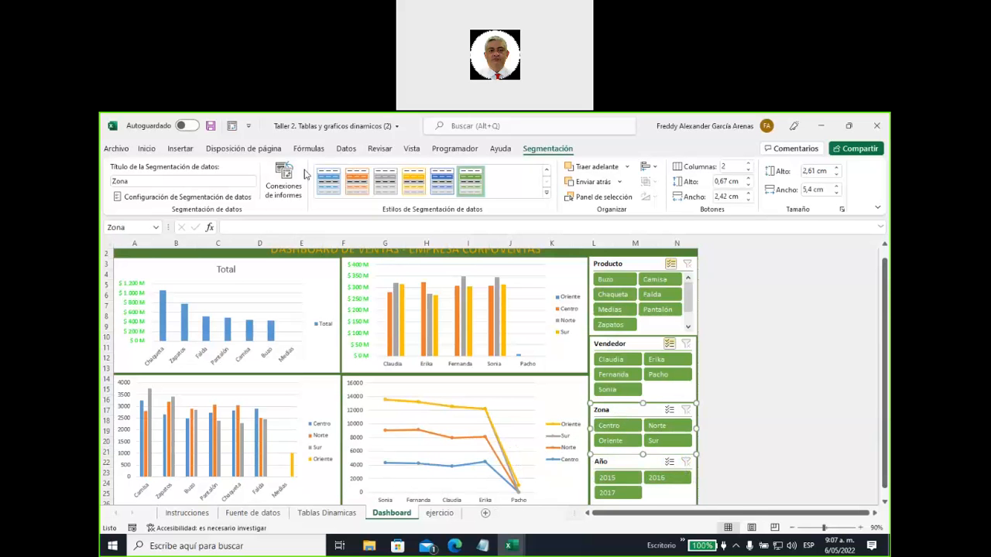
left_click(284, 188)
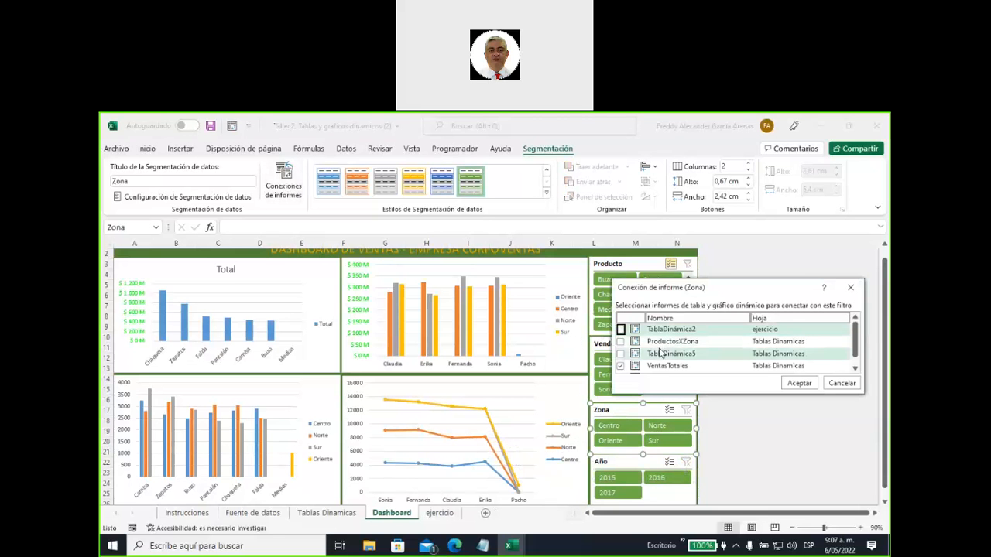
left_click(621, 341)
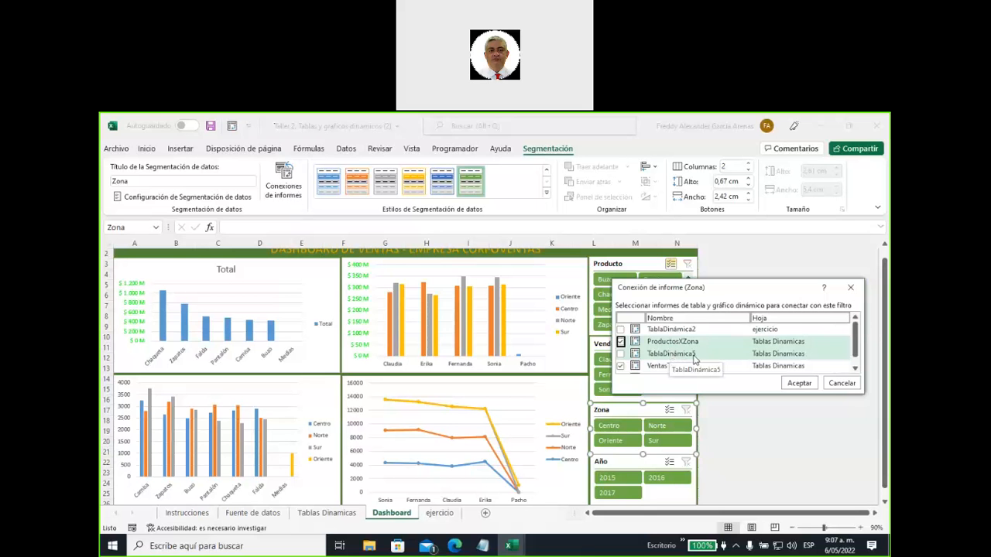
scroll(695, 360, "down", 1)
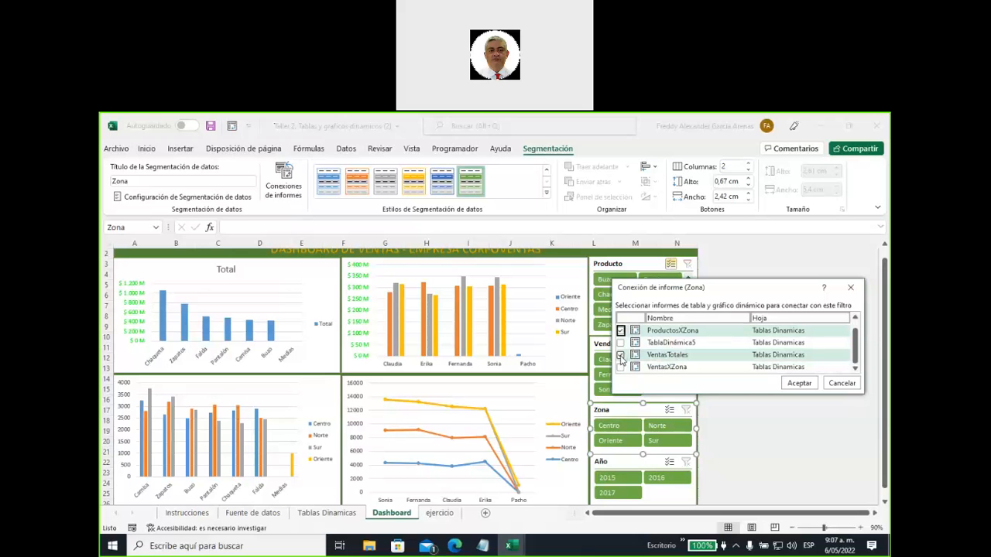
left_click(620, 354)
left_click(620, 367)
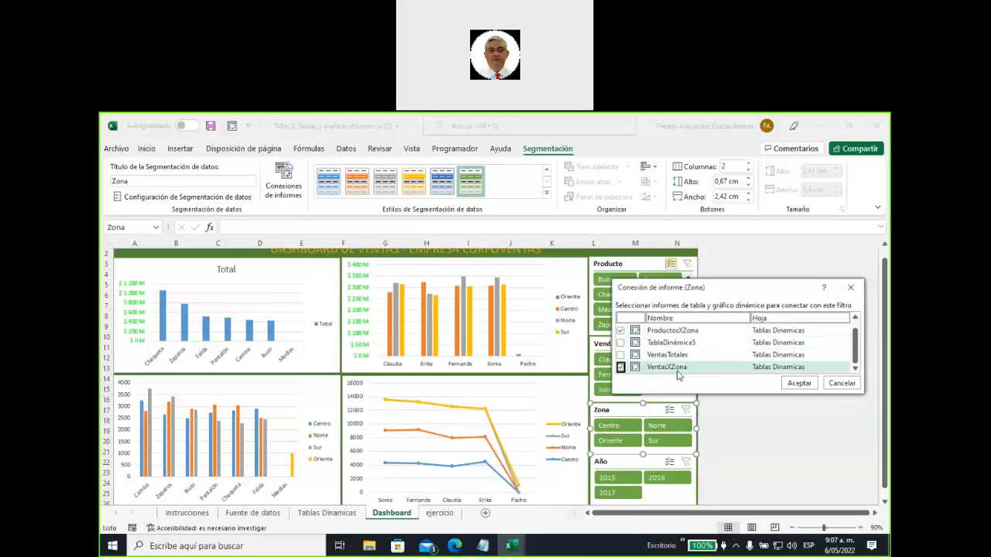
left_click(796, 384)
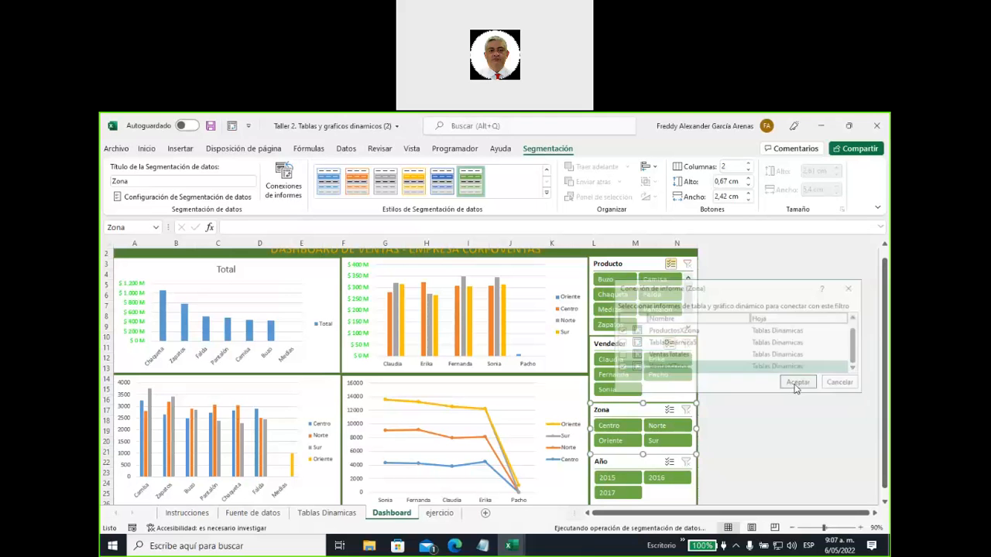
- Test the Zona slicer with Centro, Norte, Oriente and Sur in turn, and clear its filter
left_click(625, 428)
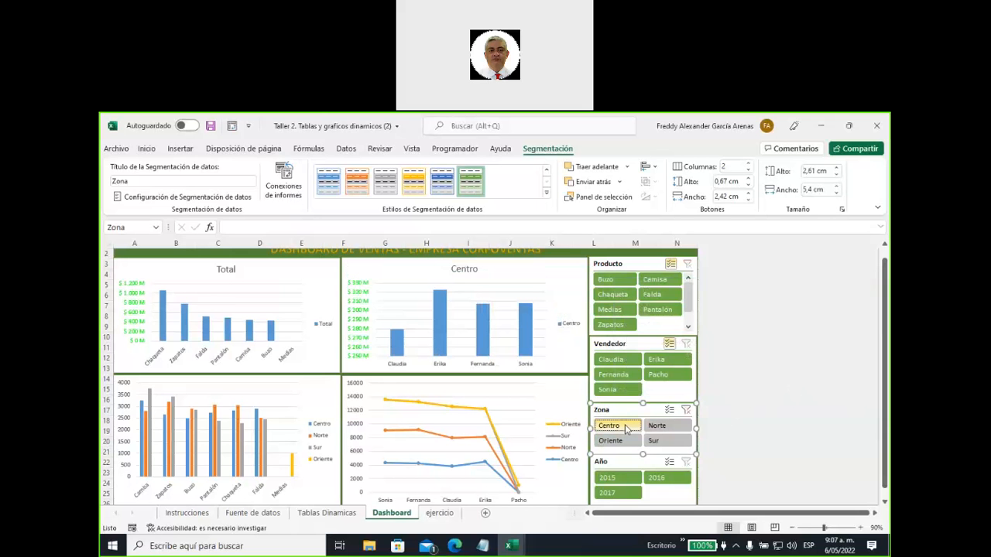
left_click(659, 427)
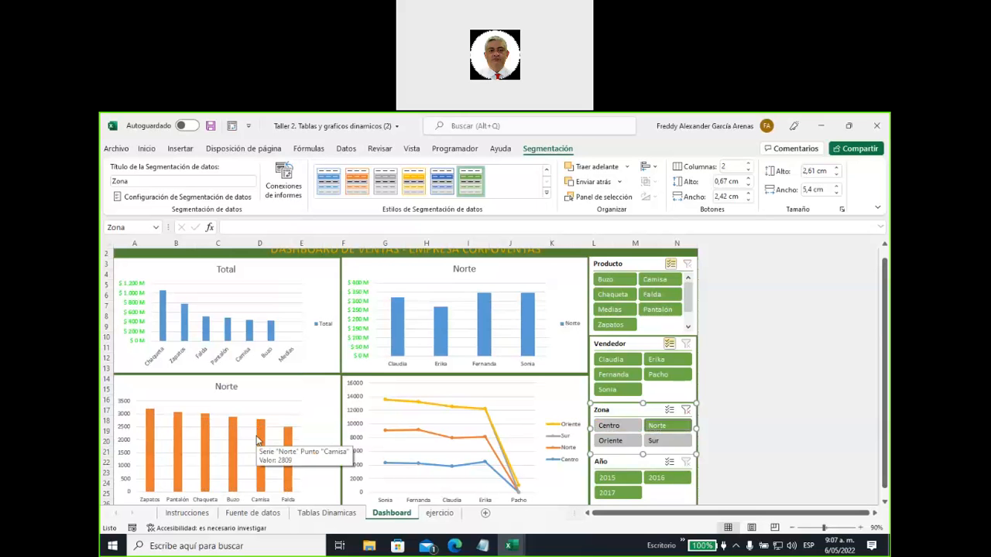
left_click(608, 427)
left_click(610, 439)
left_click(657, 441)
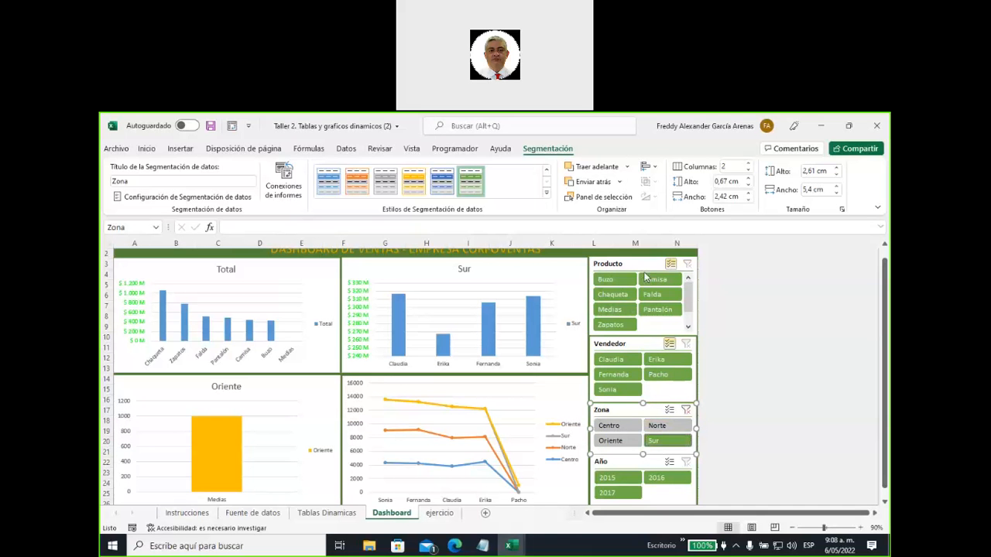
left_click(686, 411)
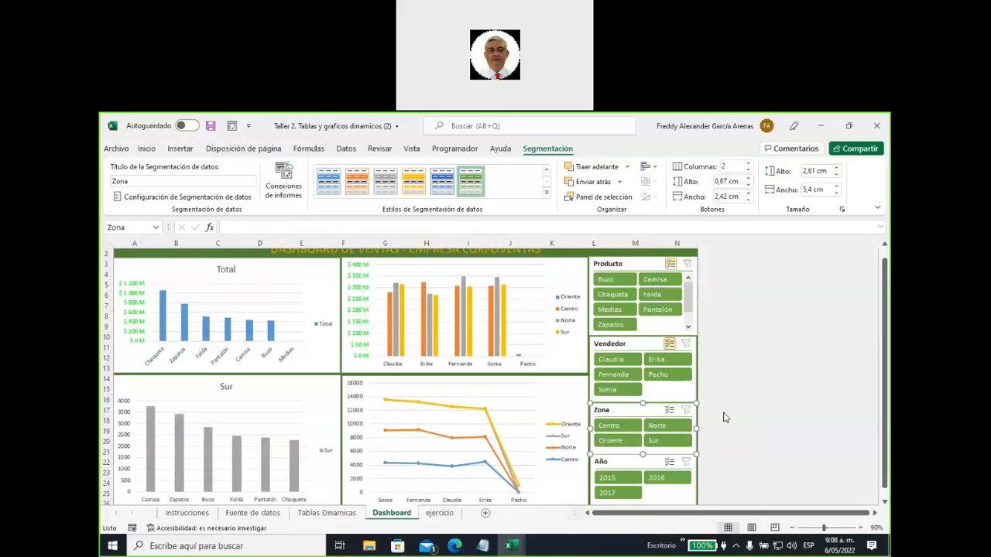
- Zoom the sheet out to 70% and review the complete dashboard with its charts and slicers
left_click(560, 265)
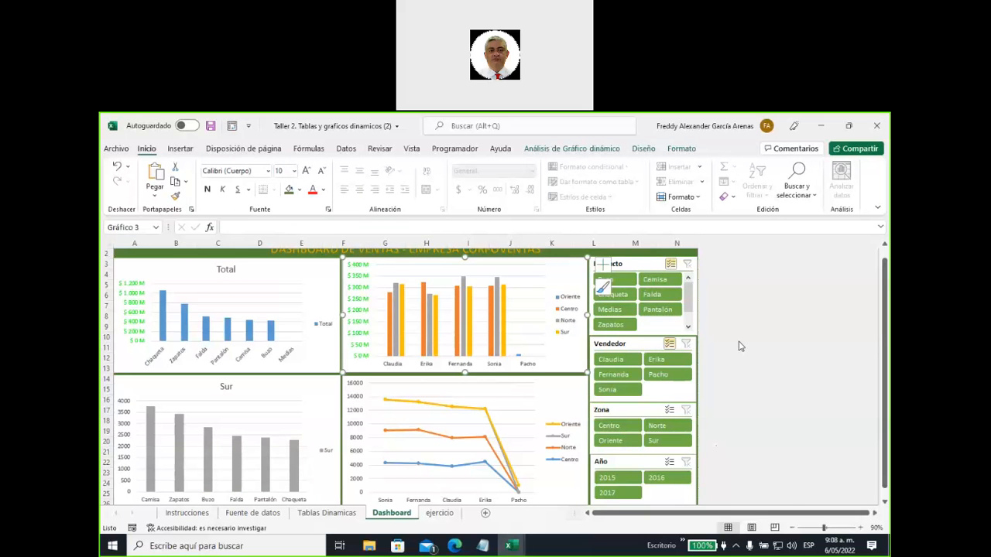
key("Escape")
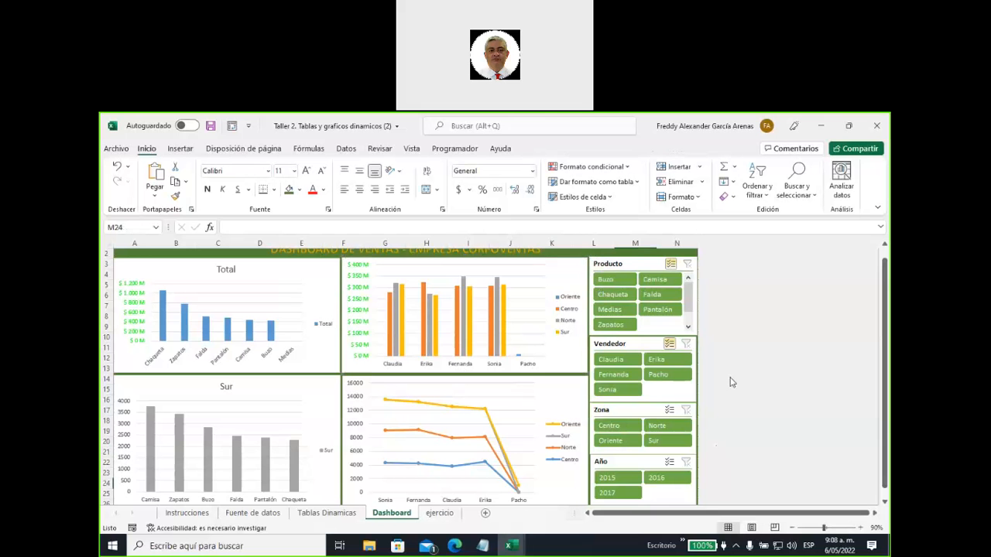
left_click(791, 527)
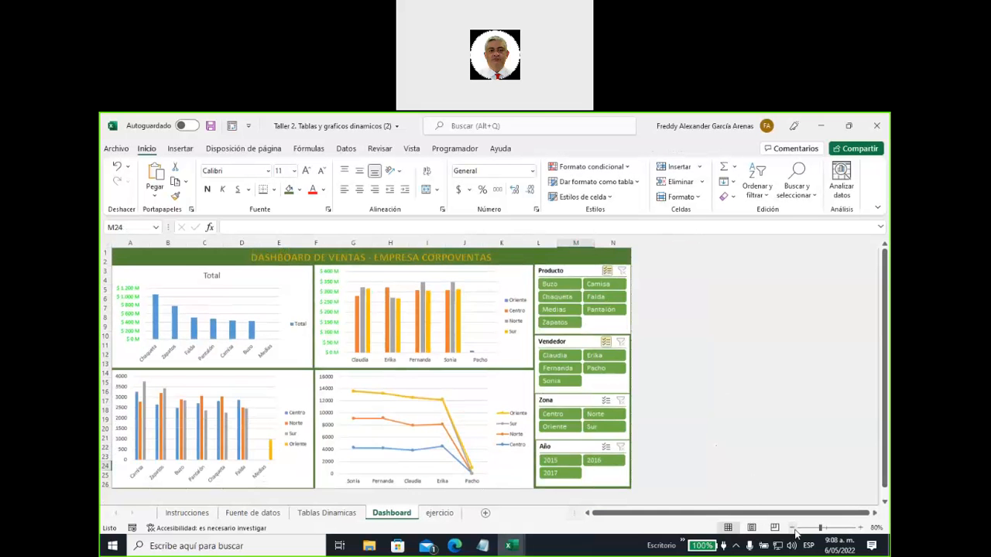
left_click(792, 527)
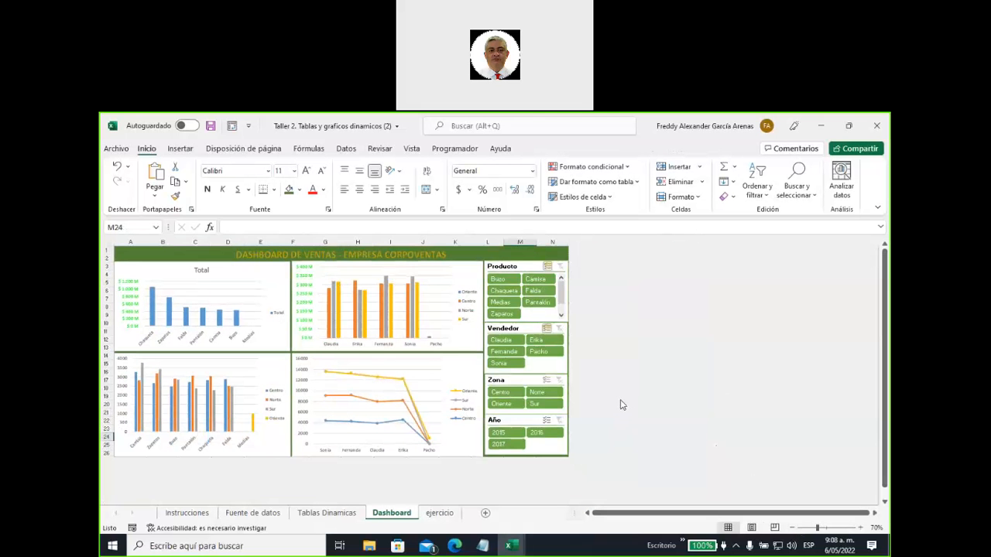
left_click(511, 418)
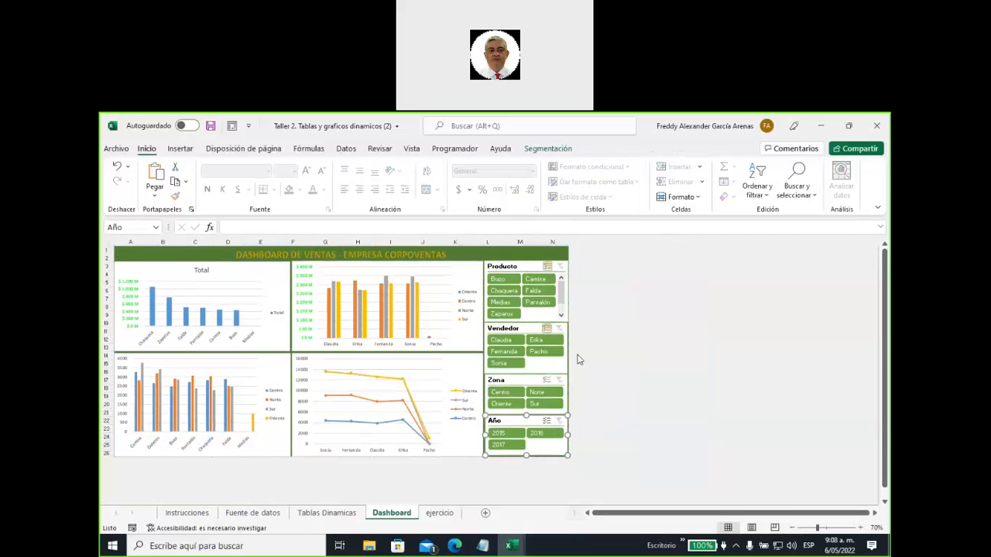
left_click(493, 256)
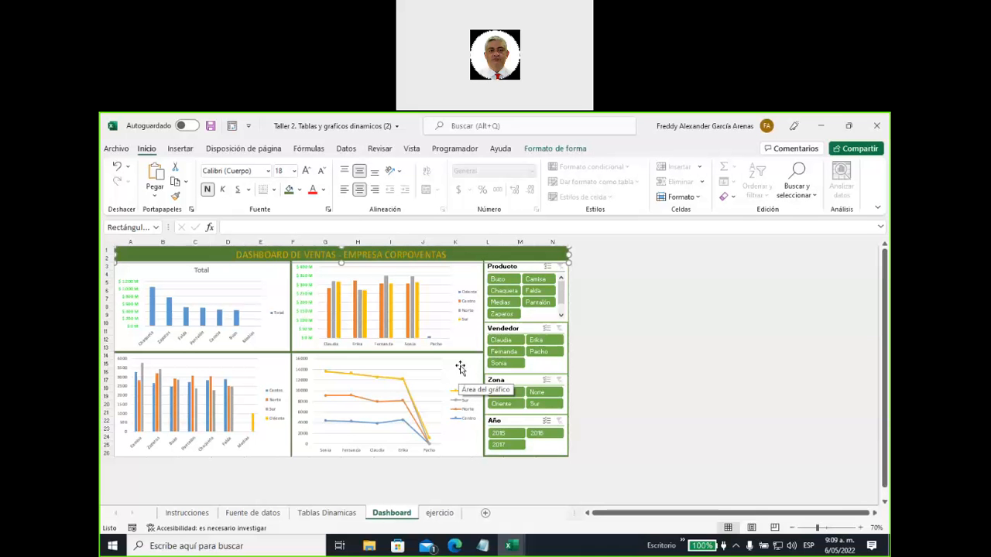
- Change the line chart of sales by vendor and zone to the Circular 3D chart type
left_click(864, 527)
left_click(864, 527)
left_click(864, 527)
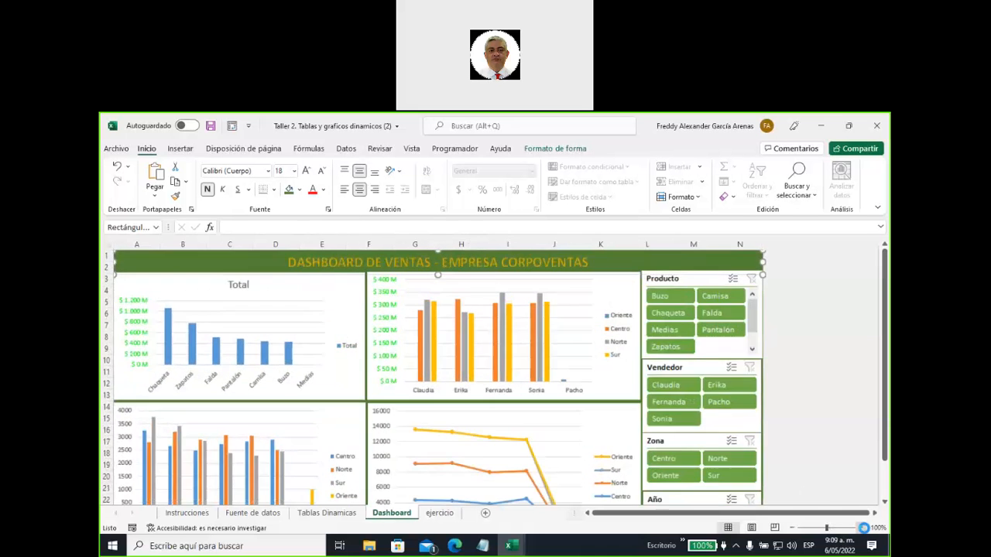
left_click(863, 527)
left_click(864, 527)
scroll(685, 361, "down", 3)
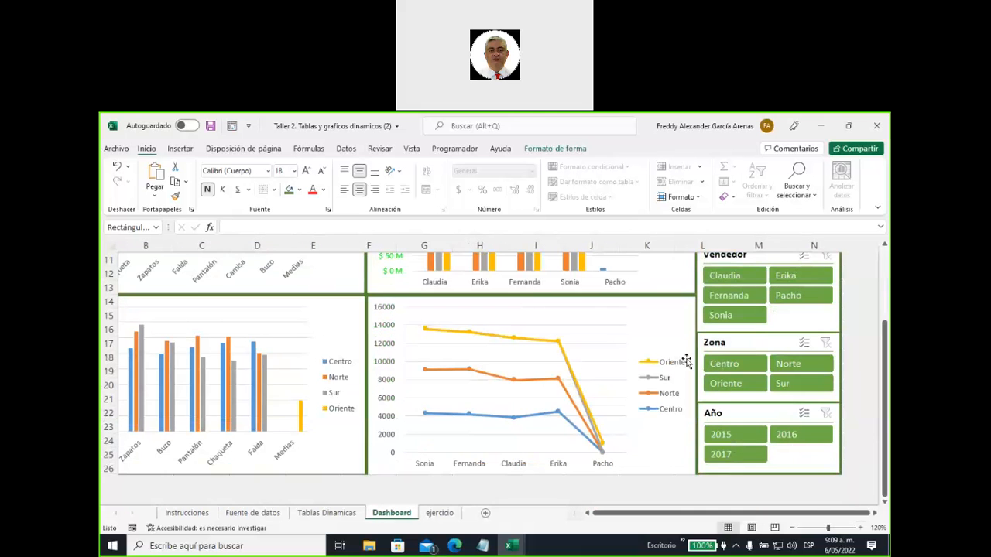
left_click(670, 326)
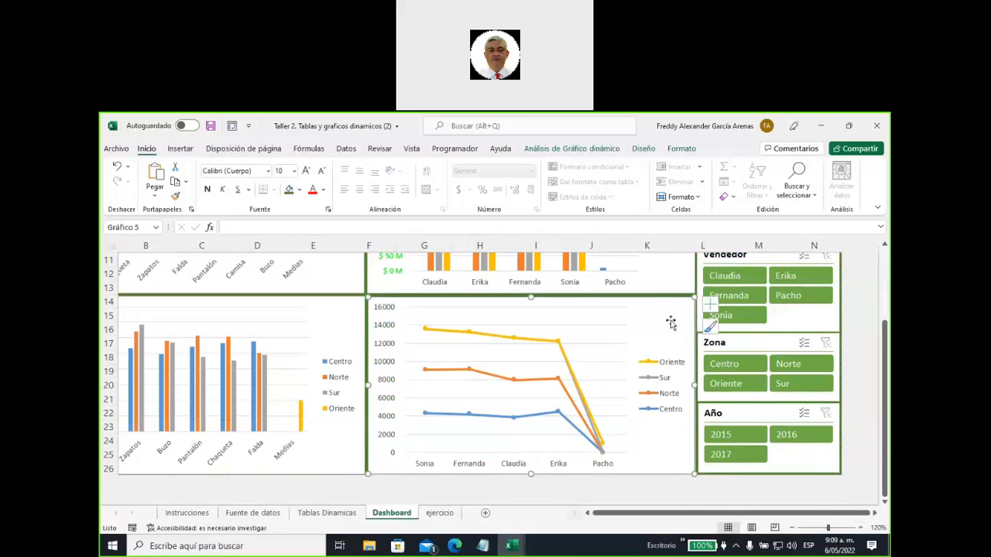
right_click(673, 311)
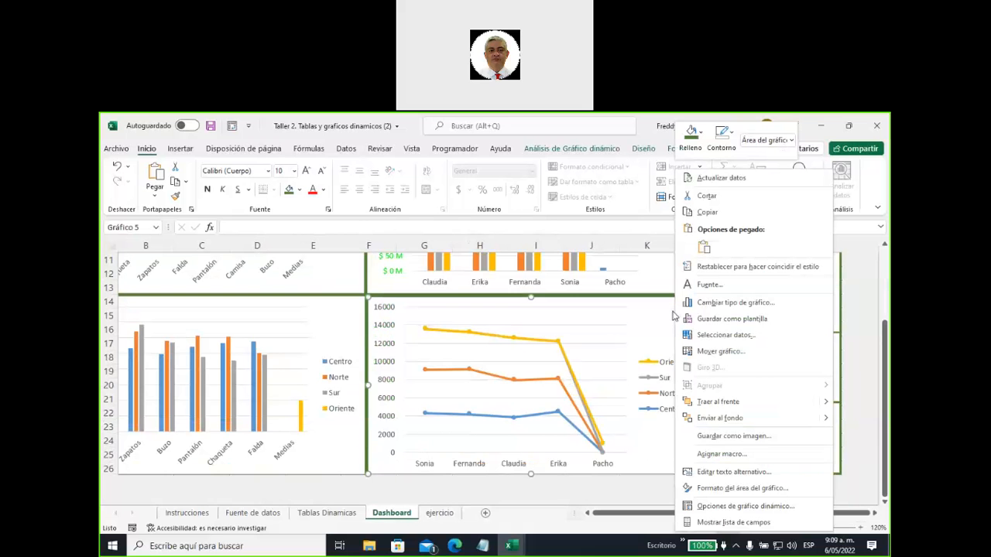
left_click(712, 304)
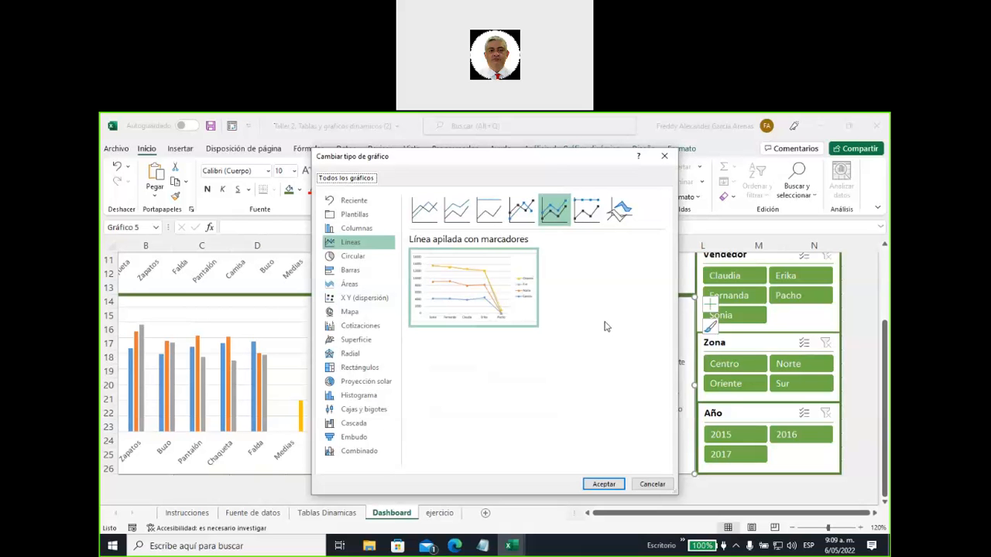
left_click(352, 260)
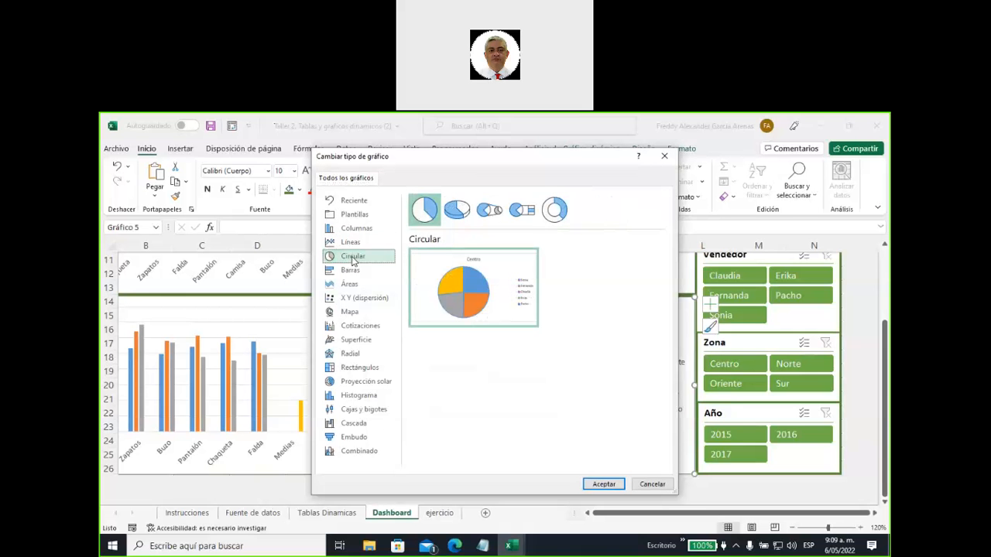
mouse_move(475, 292)
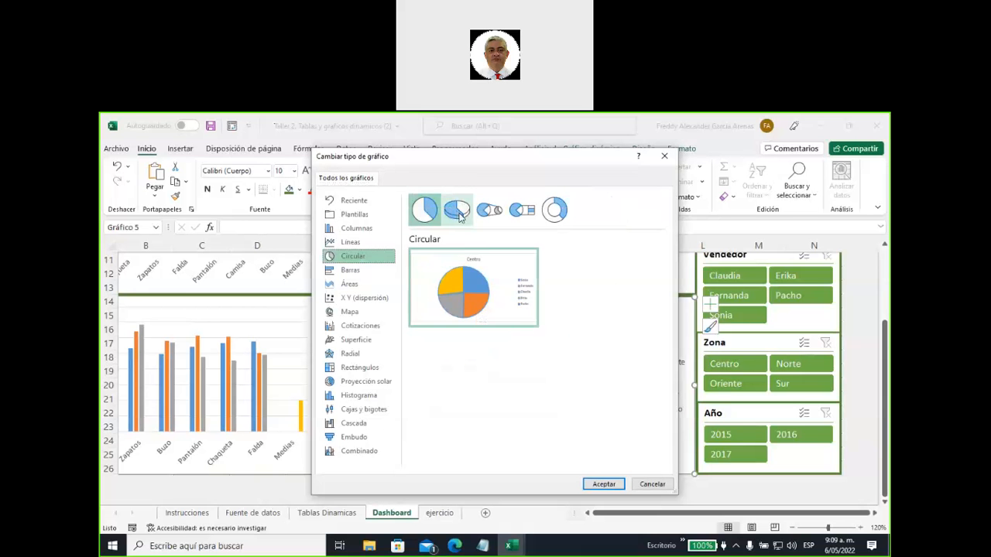
left_click(459, 213)
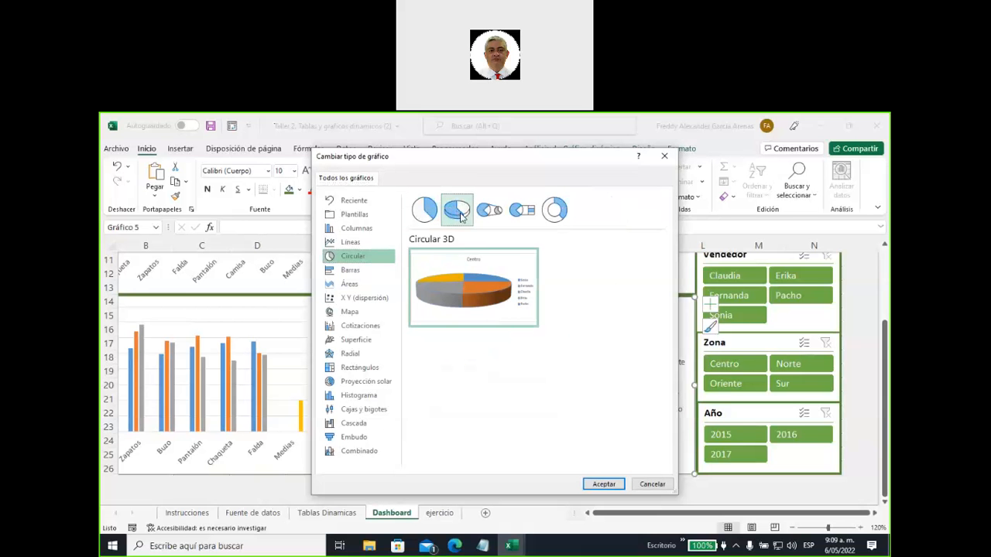
left_click(603, 484)
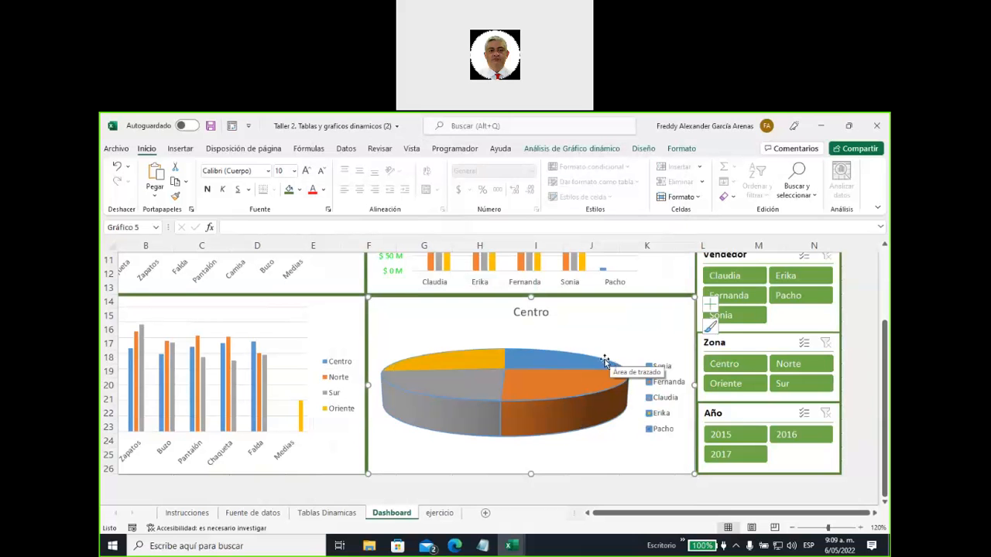
- Add data labels to the 3D pie chart and apply the fifth design style to it
right_click(686, 311)
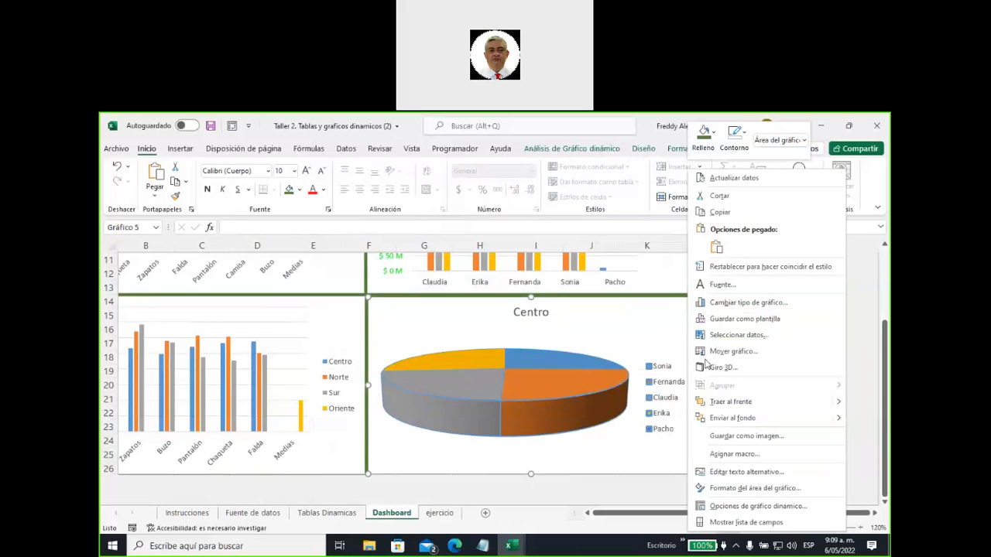
left_click(747, 489)
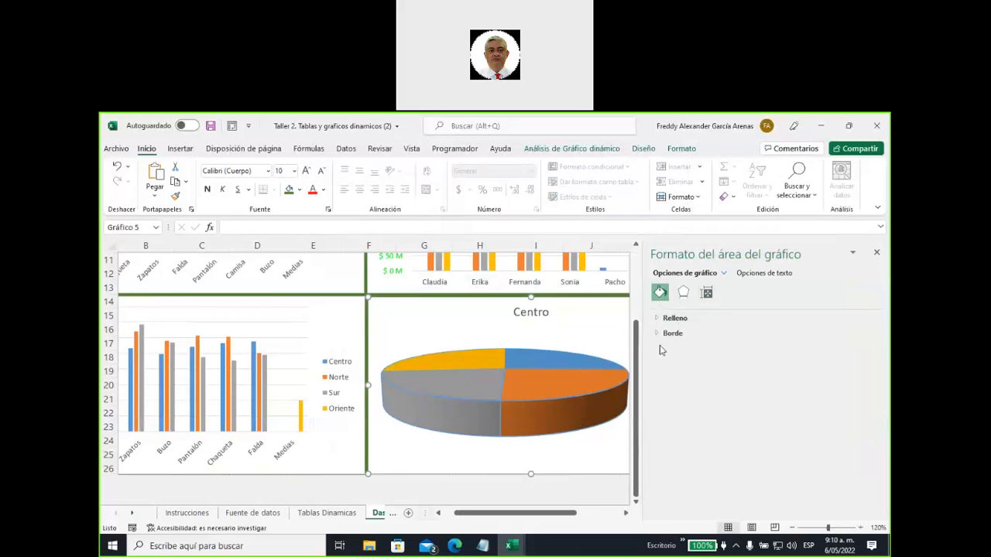
left_click(583, 368)
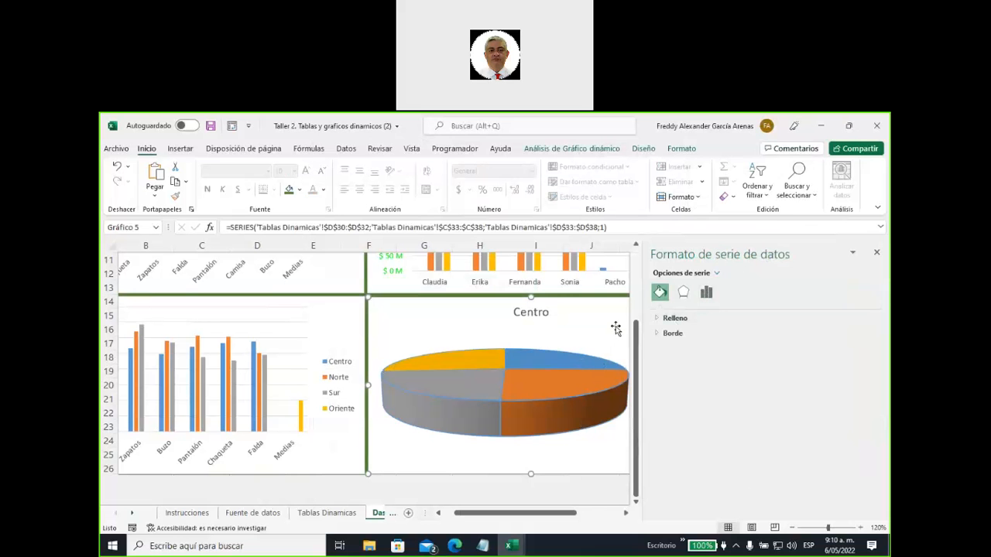
left_click(615, 328)
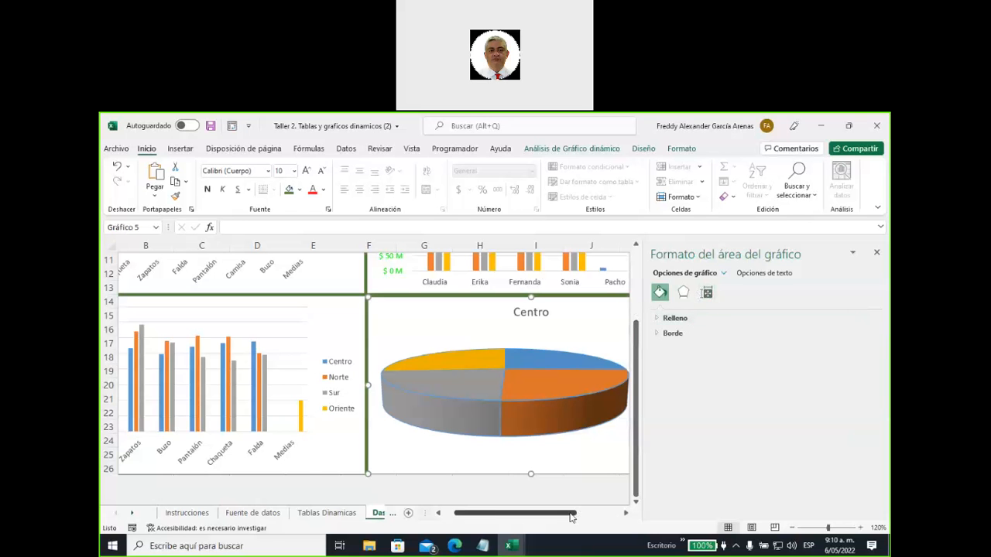
left_click_drag(571, 517, 603, 513)
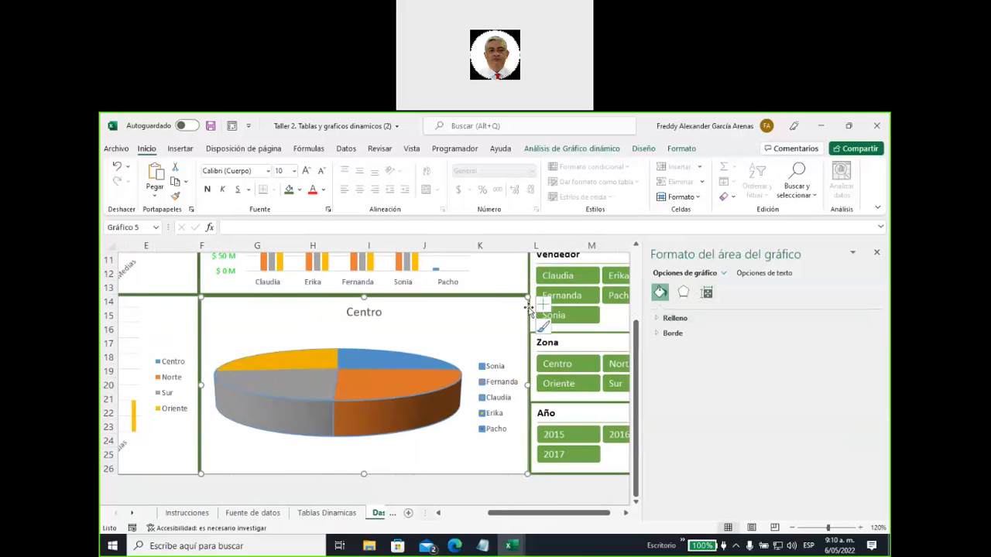
left_click(544, 307)
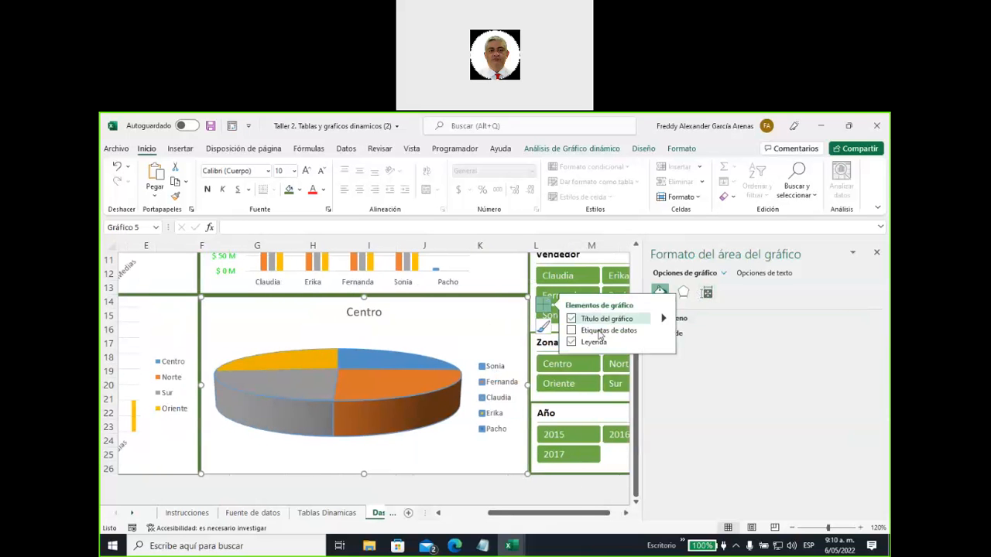
left_click(571, 331)
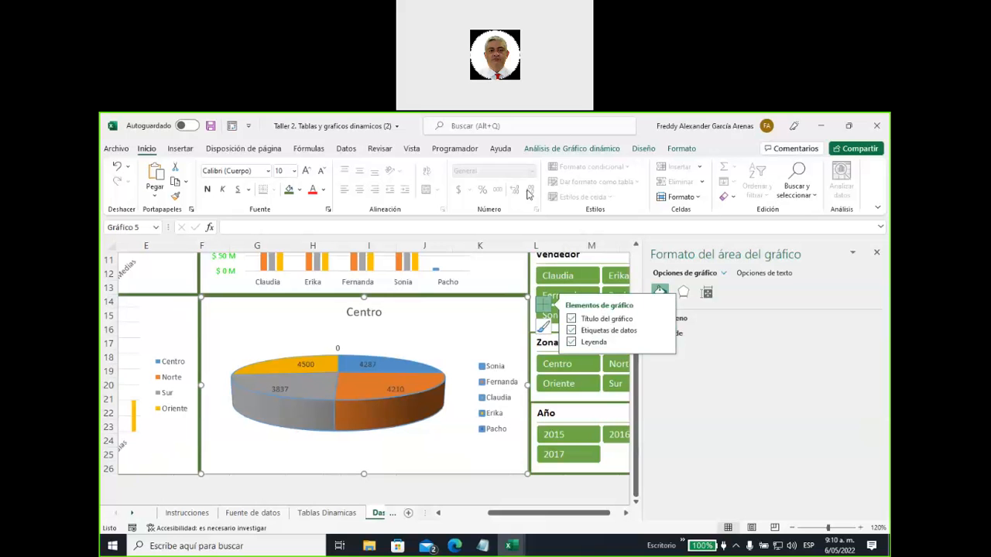
left_click(642, 149)
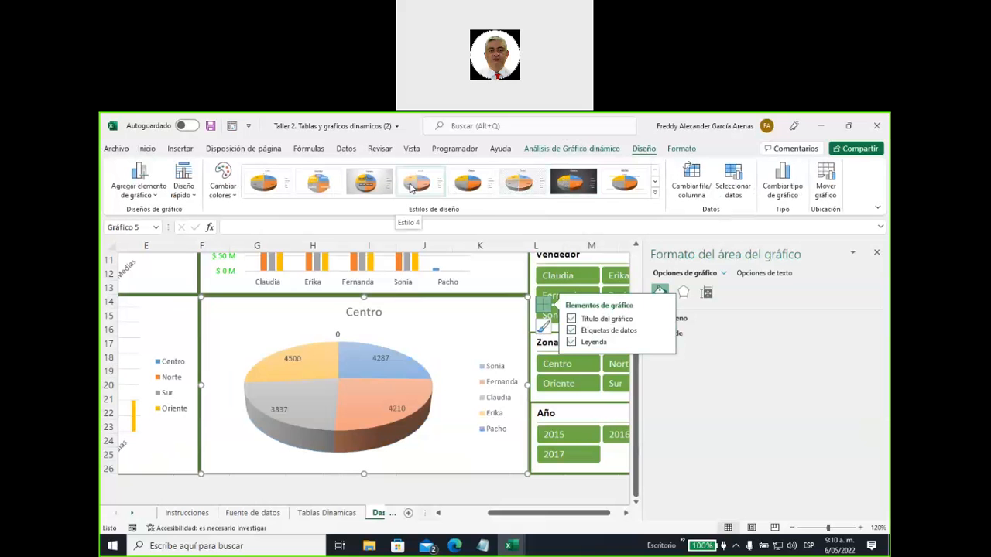
left_click(475, 191)
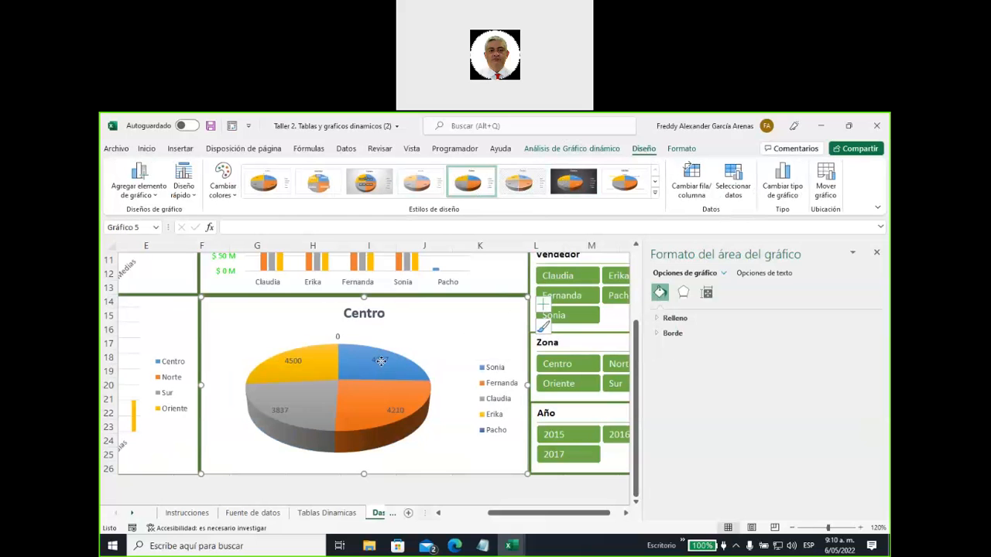
- Set the pie chart's data labels to show both value (Valor) and percentage (Porcentaje)
left_click(337, 335)
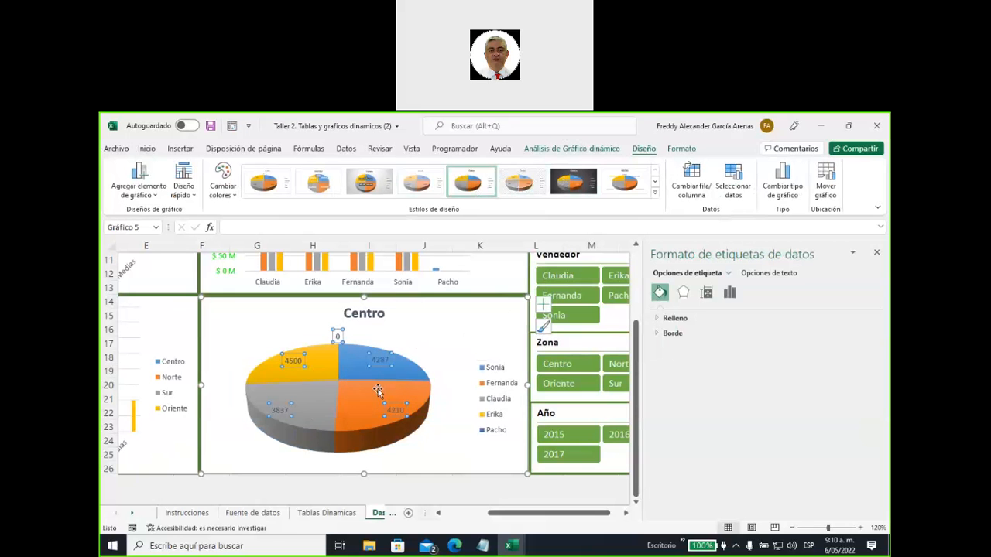
mouse_move(379, 393)
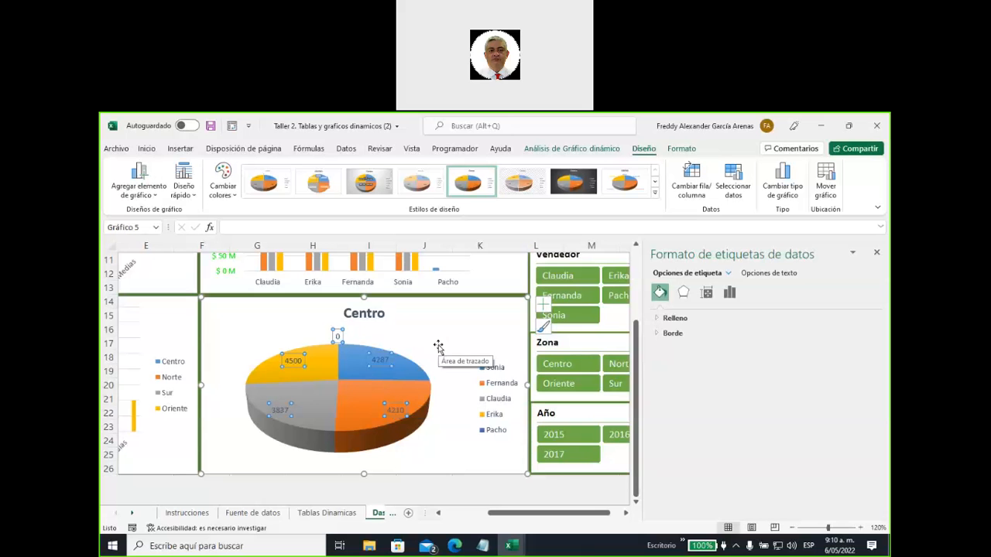
left_click(729, 294)
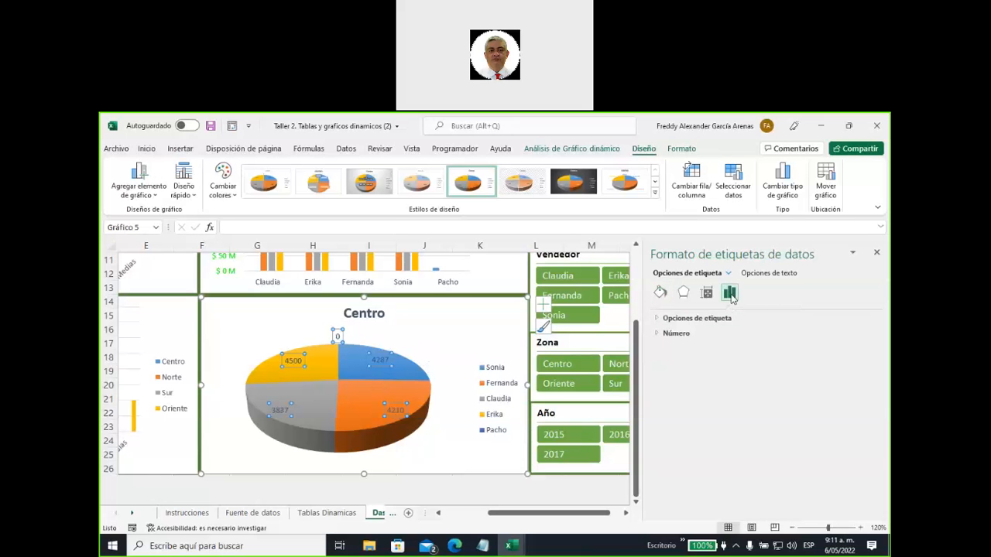
left_click(657, 319)
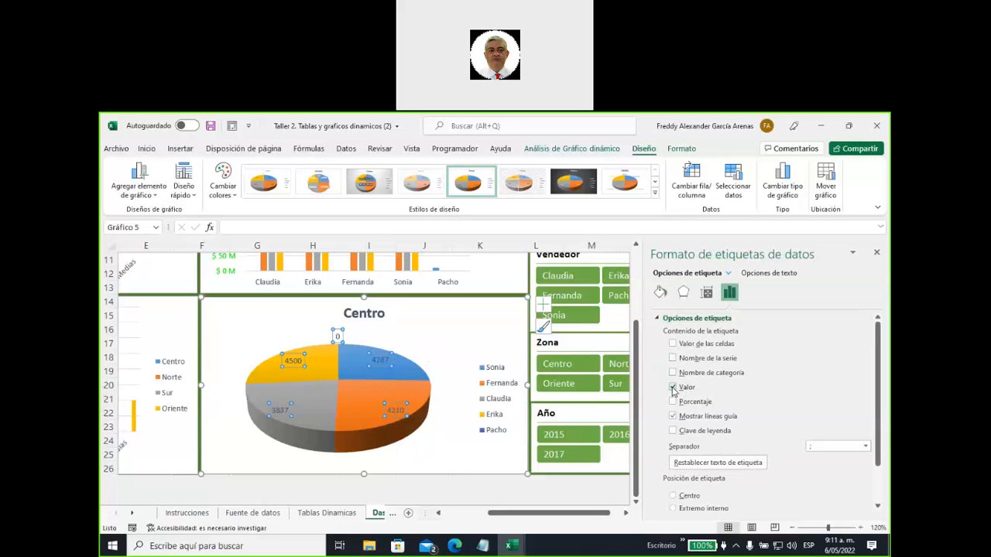
left_click(672, 387)
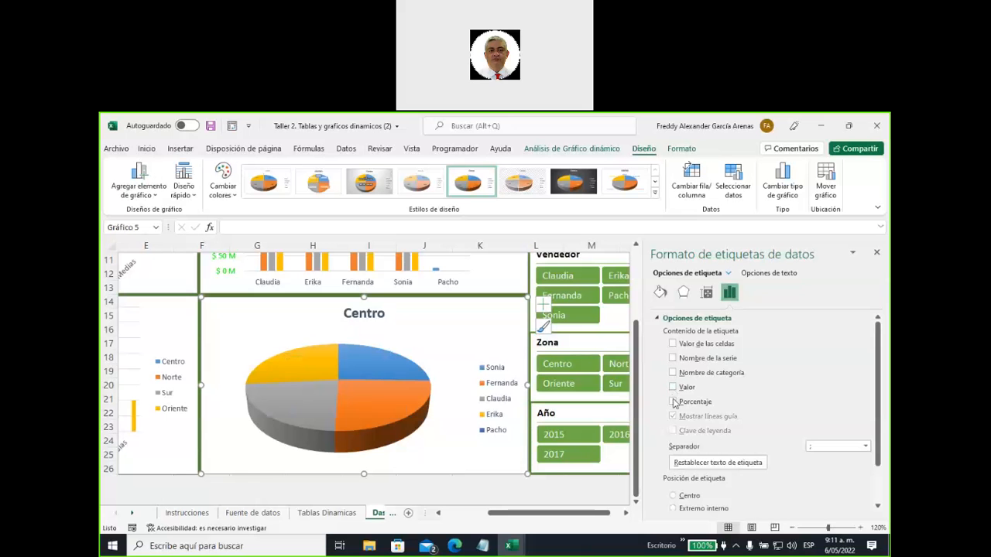
left_click(673, 401)
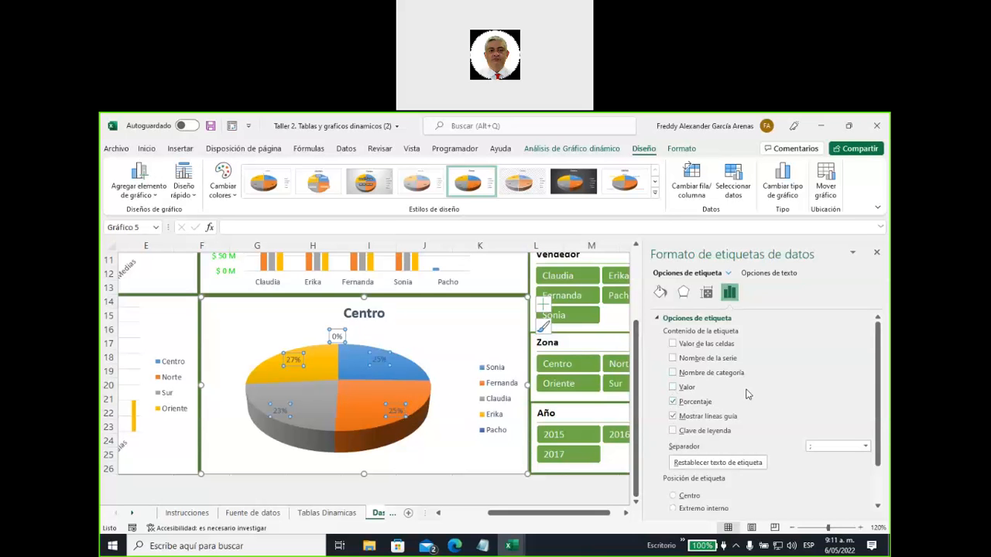
left_click(673, 401)
left_click(672, 388)
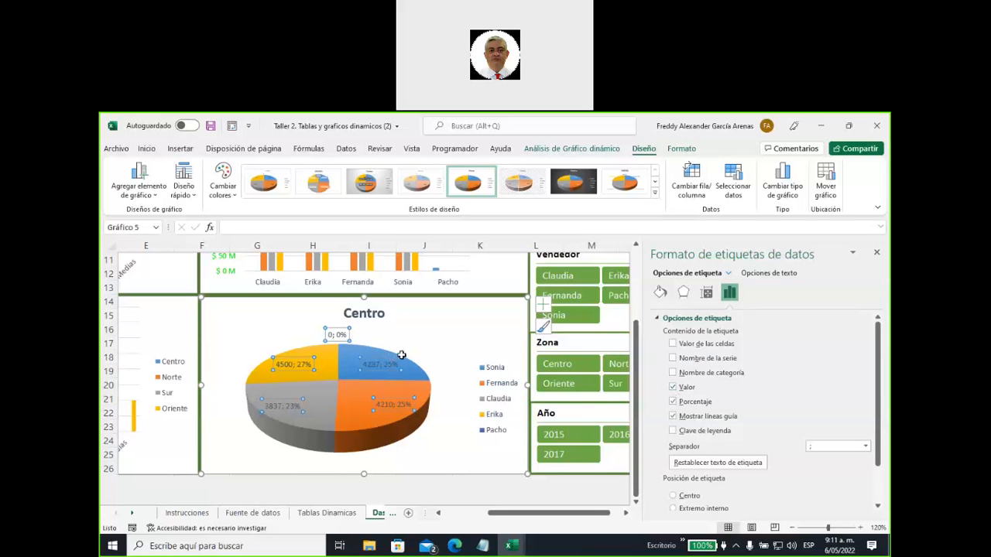
mouse_move(367, 372)
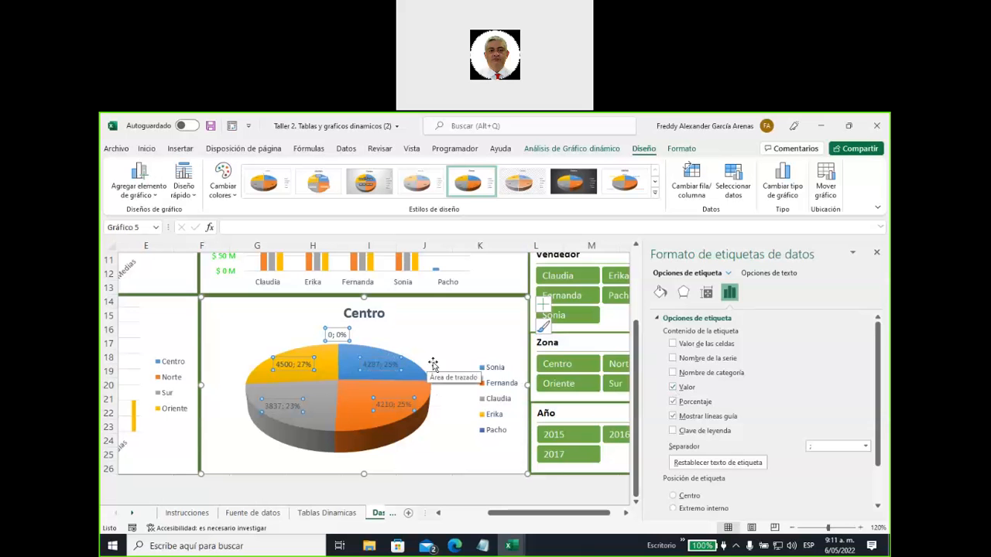
- Try standard yellow as the text fill of the pie chart's data labels, and set it to standard dark blue instead
left_click(660, 293)
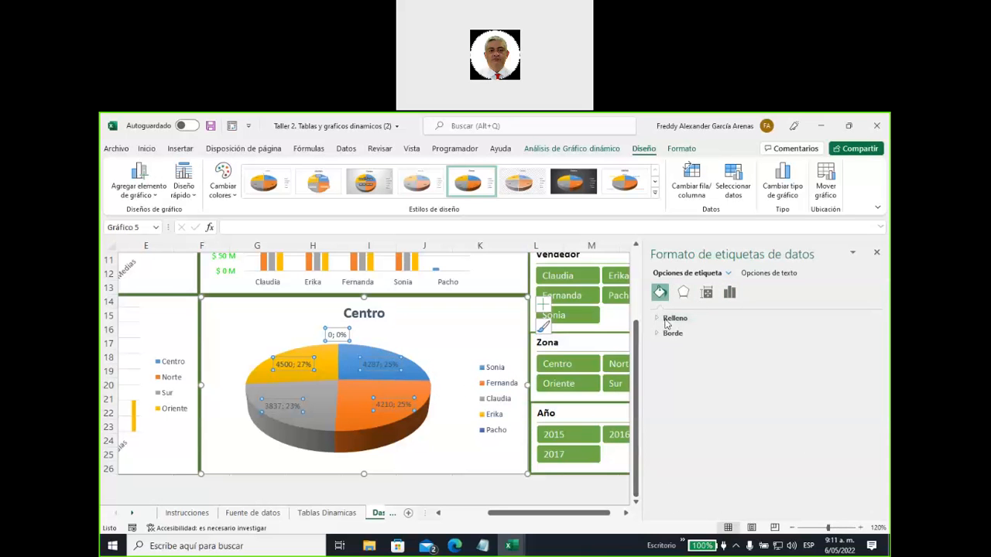
left_click(751, 274)
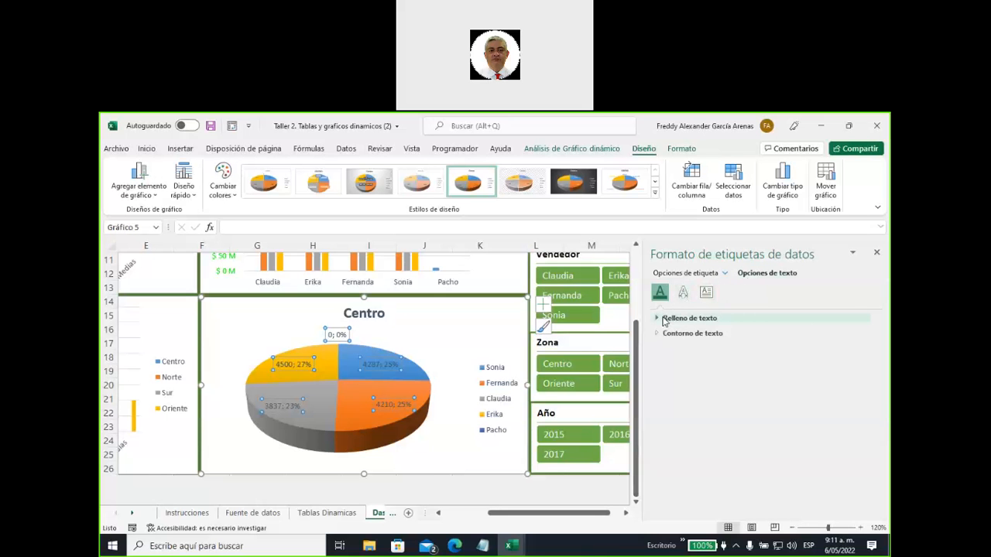
left_click(683, 293)
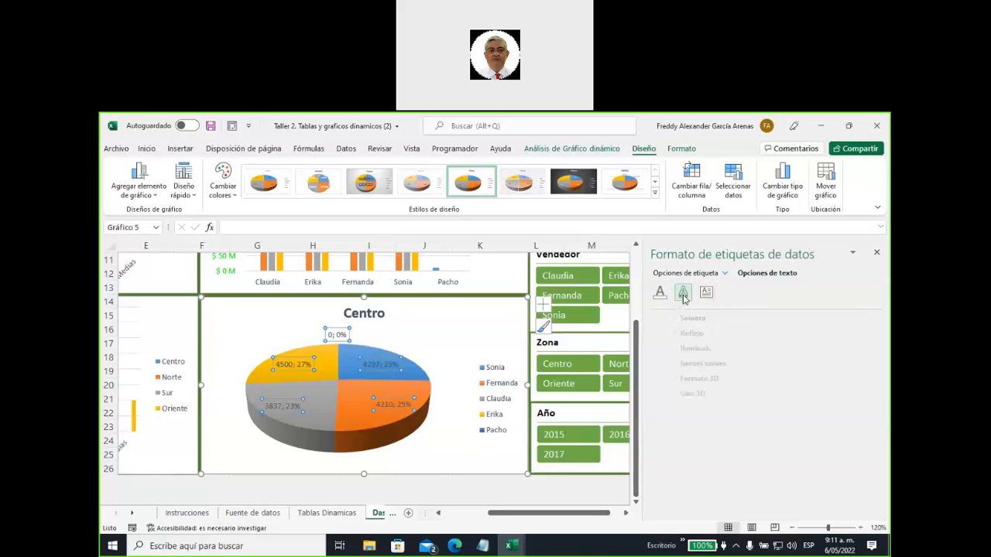
left_click(660, 293)
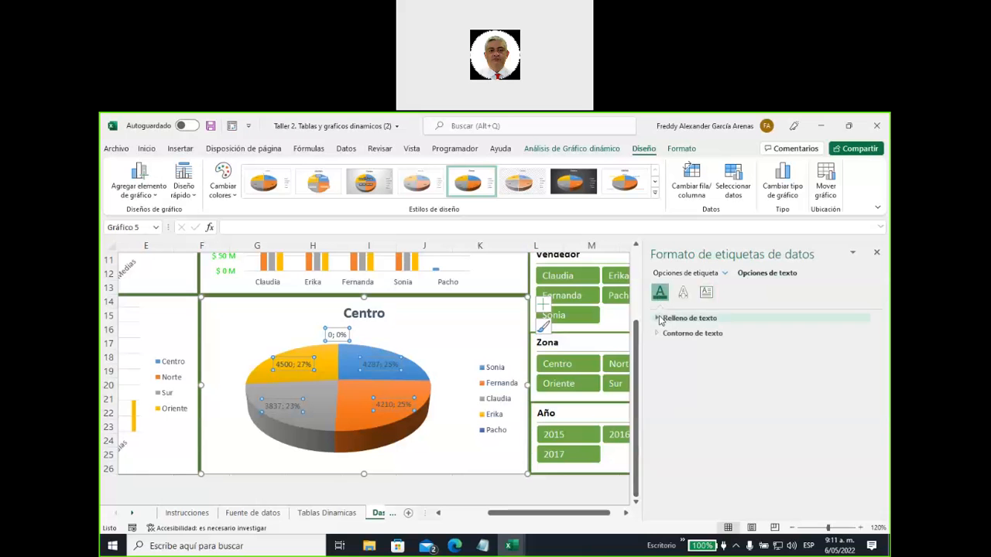
left_click(660, 319)
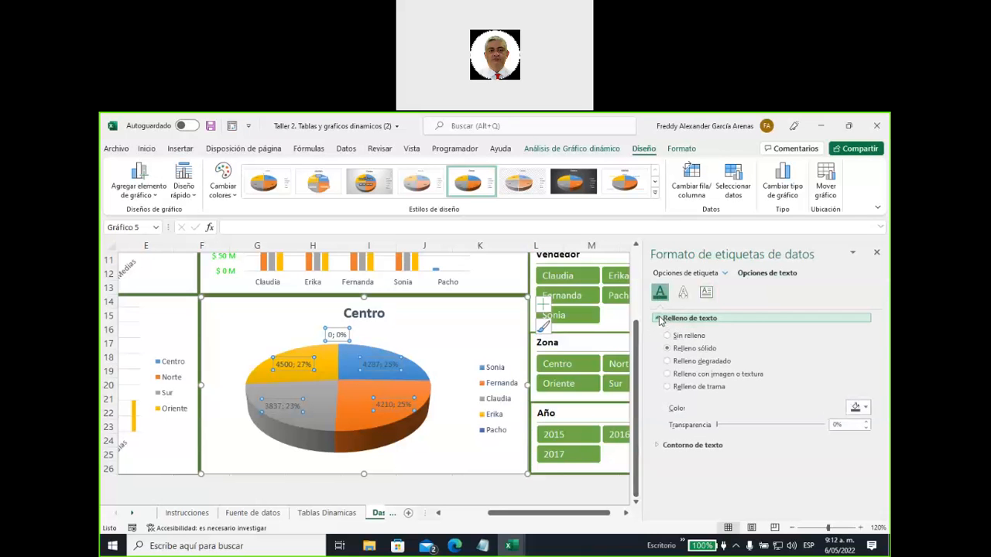
left_click(864, 408)
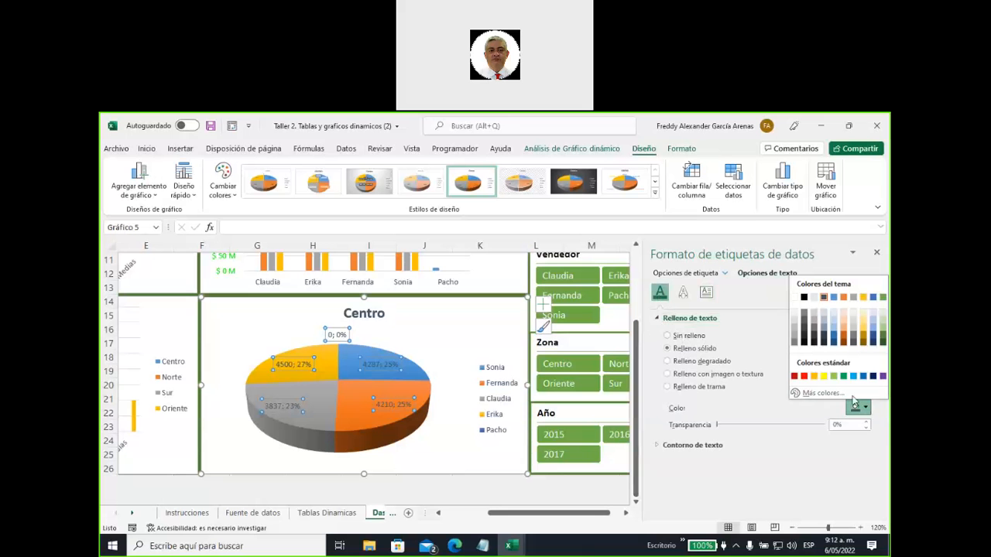
left_click(823, 377)
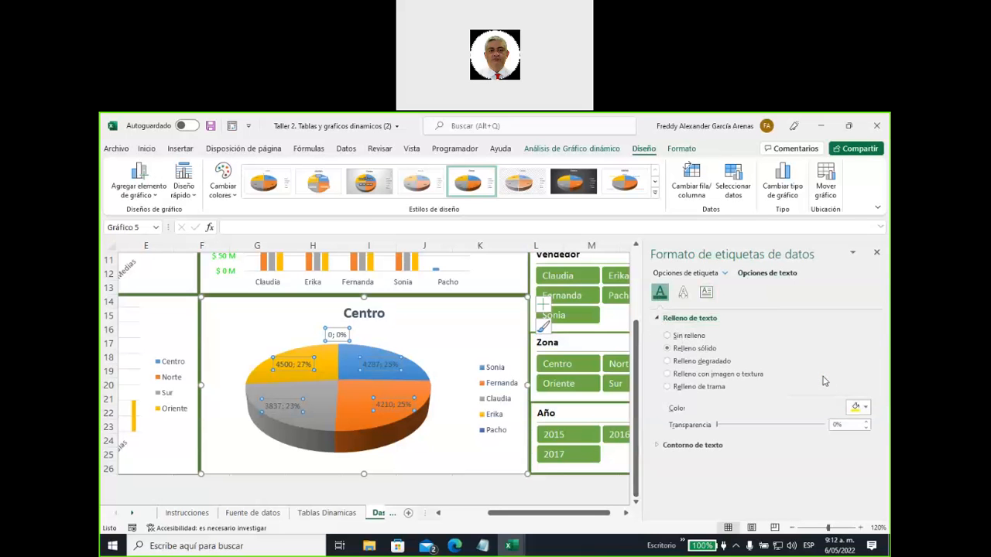
left_click(858, 407)
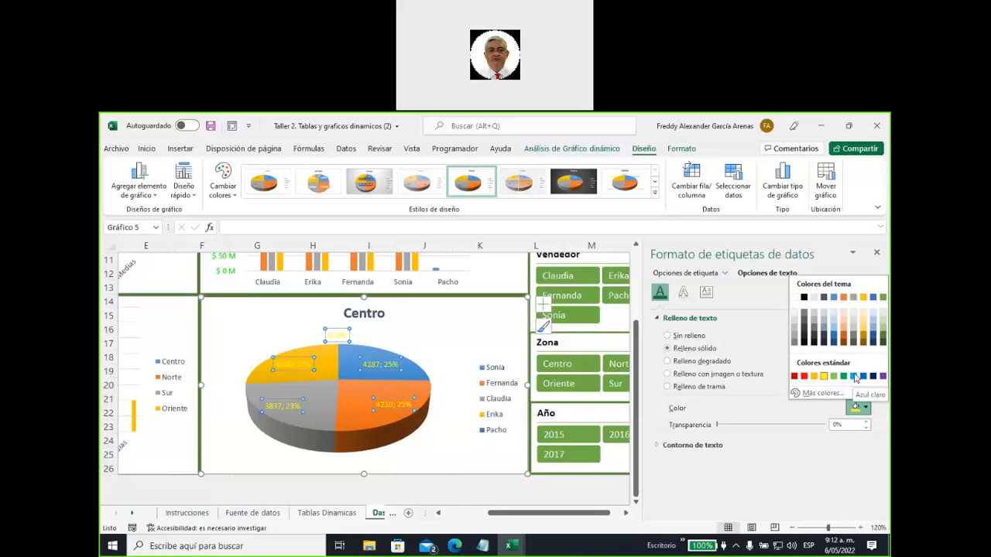
left_click(874, 377)
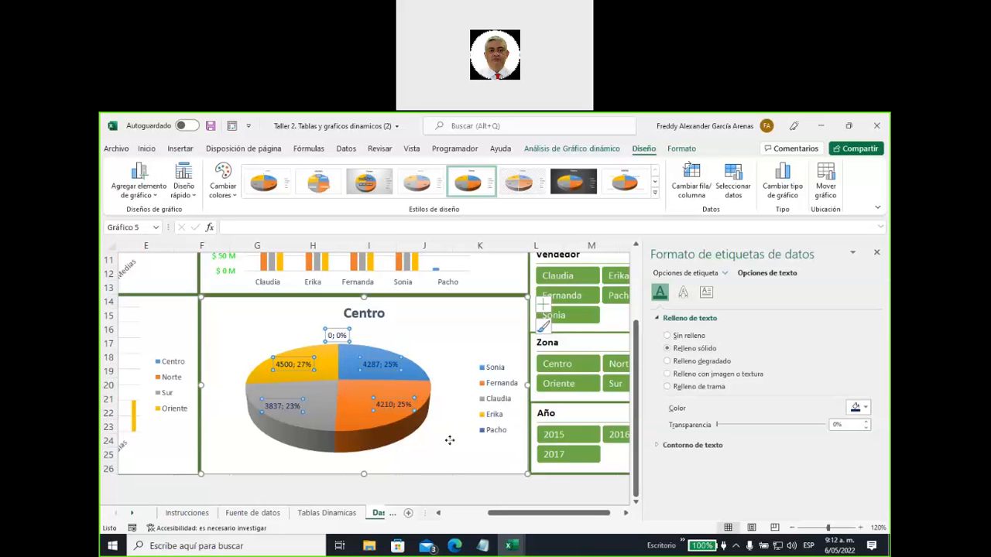
- Close the data label formatting pane and zoom the dashboard out to 100% to review all four charts
left_click(449, 439)
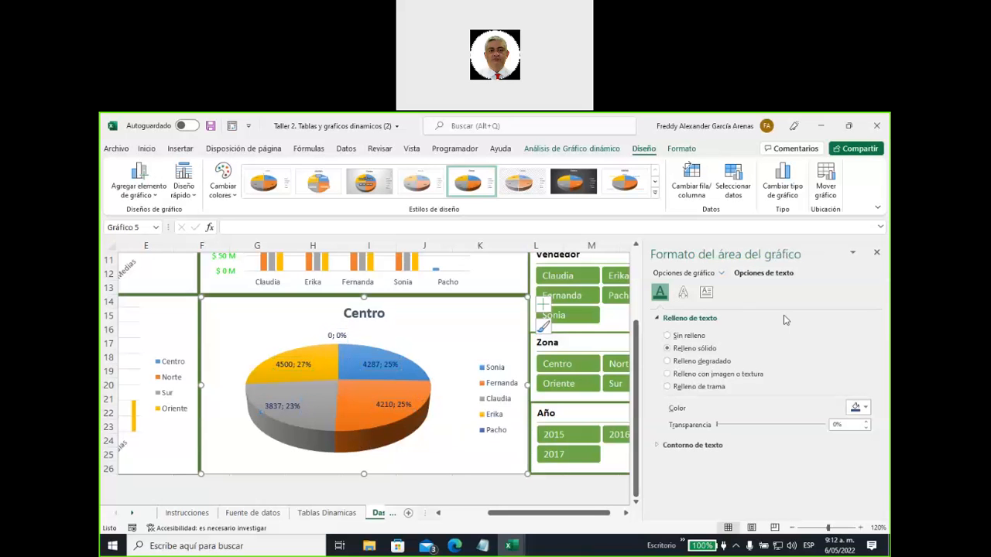
left_click(876, 252)
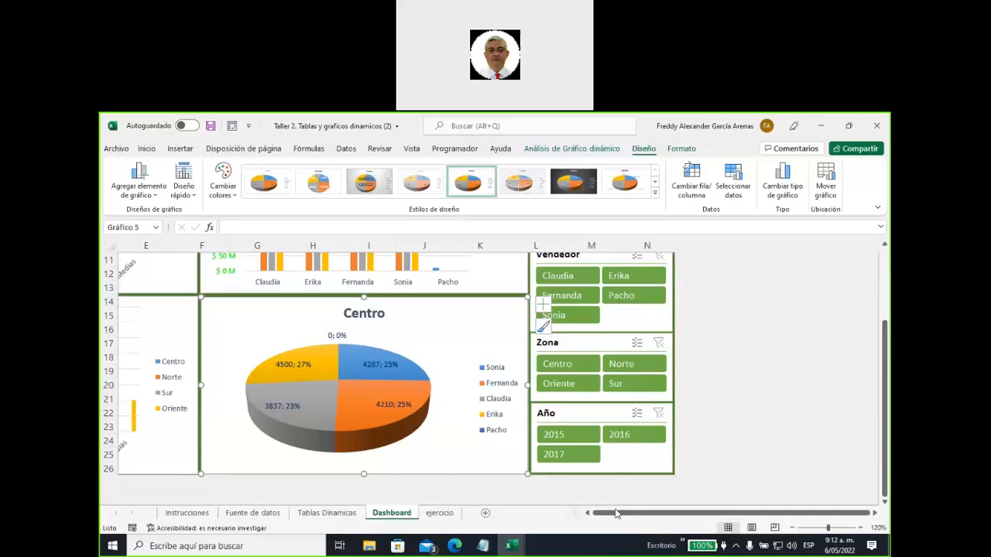
scroll(531, 470, "down", 4)
scroll(531, 470, "up", 3)
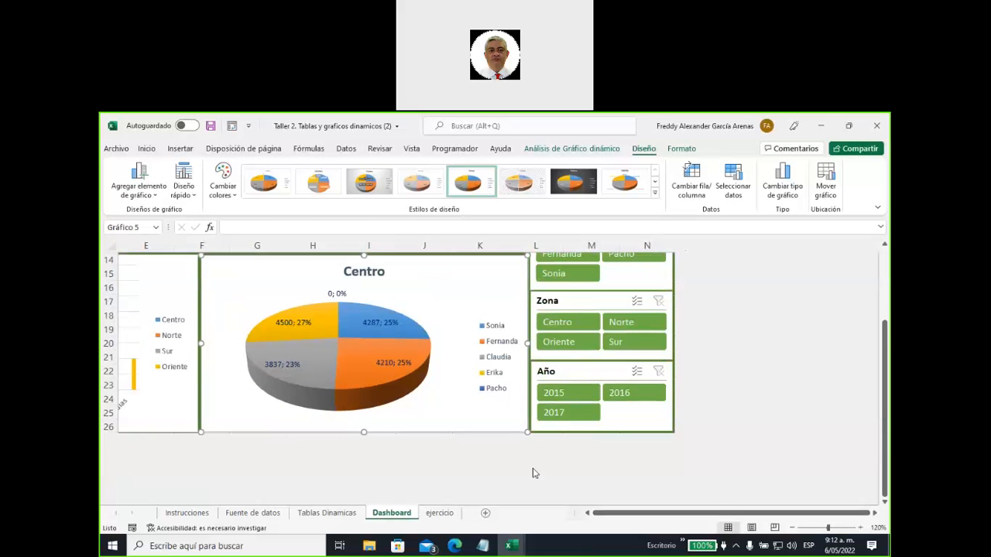
left_click(790, 528)
left_click(790, 528)
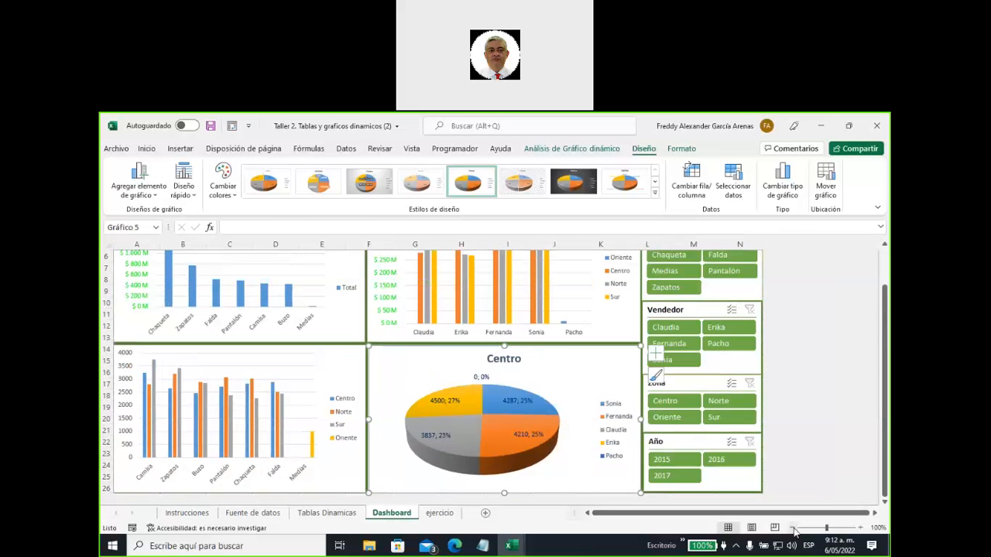
scroll(505, 406, "up", 1)
scroll(505, 407, "down", 1)
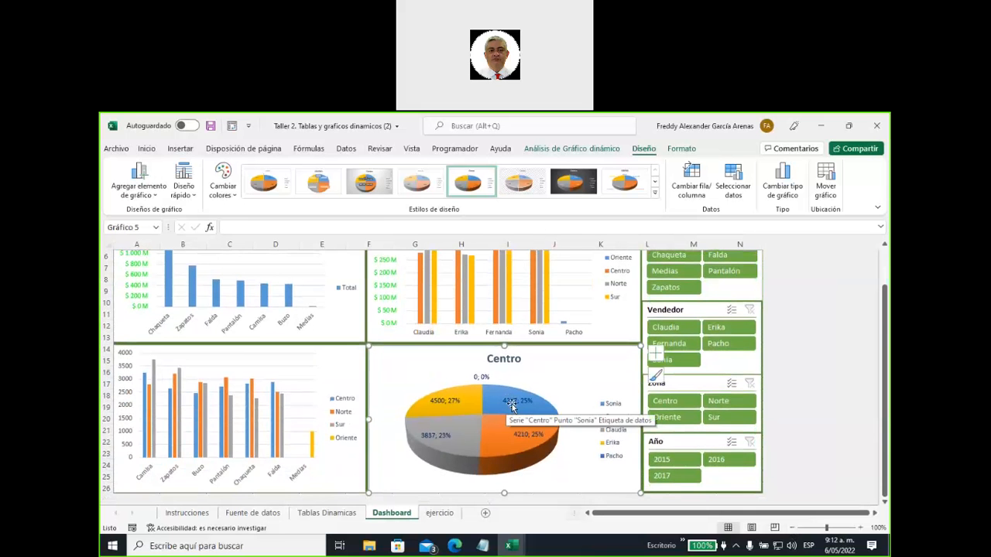
scroll(545, 396, "up", 1)
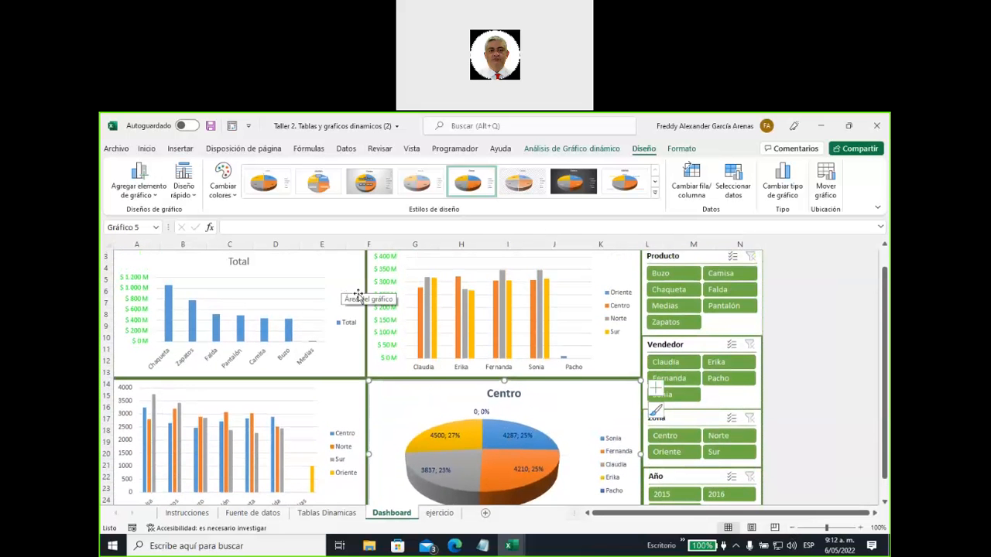
scroll(394, 340, "up", 1)
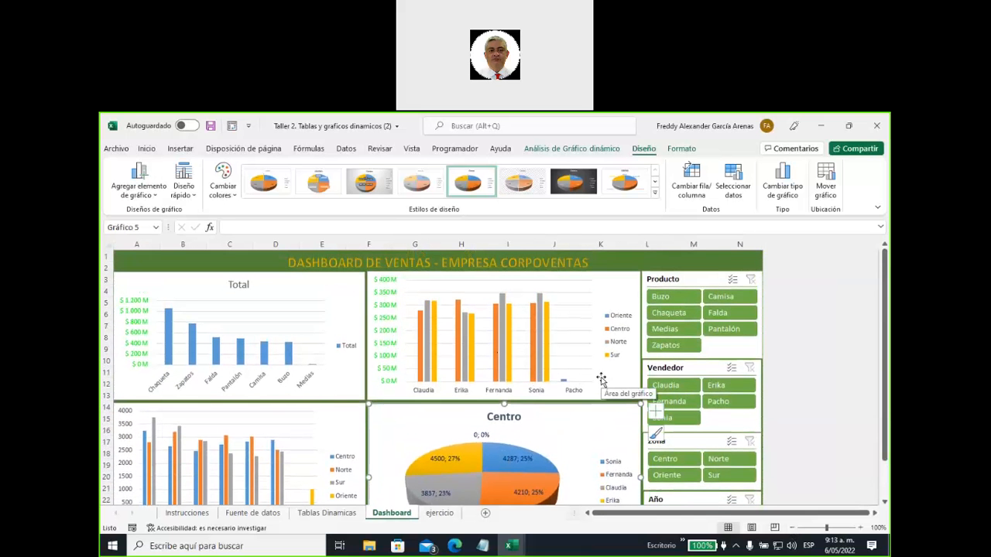
- Hide the primary vertical axis of the column chart of sales by vendor and zone
left_click(617, 295)
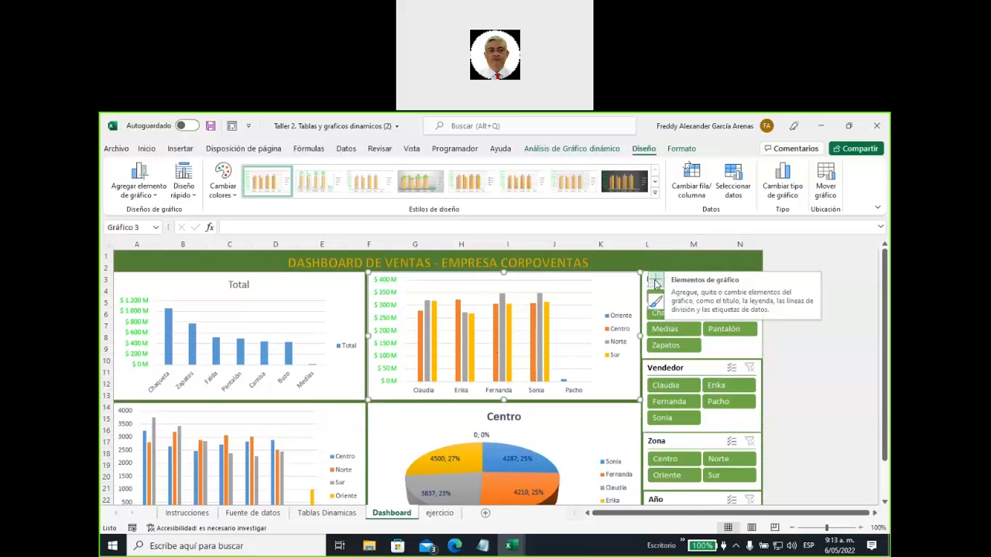
left_click(655, 283)
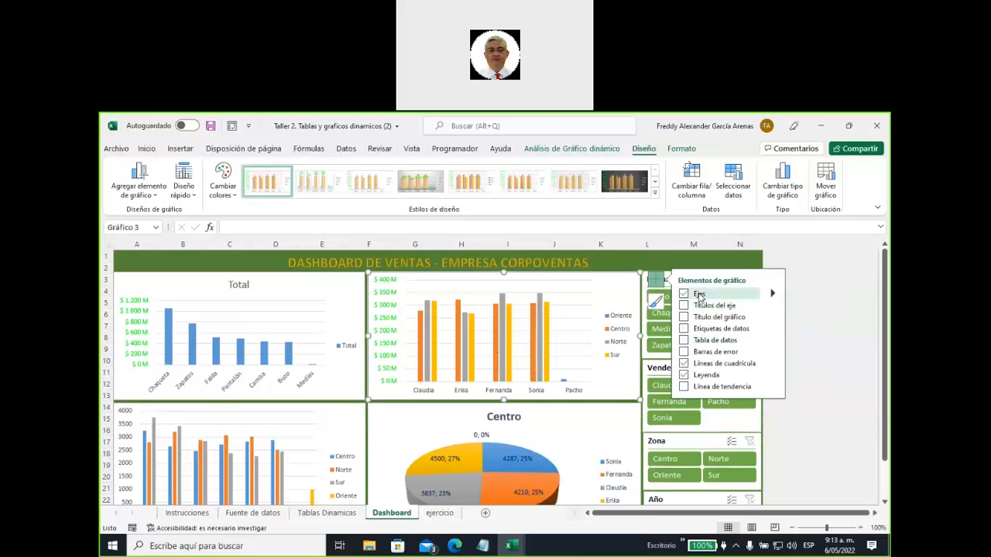
left_click(773, 294)
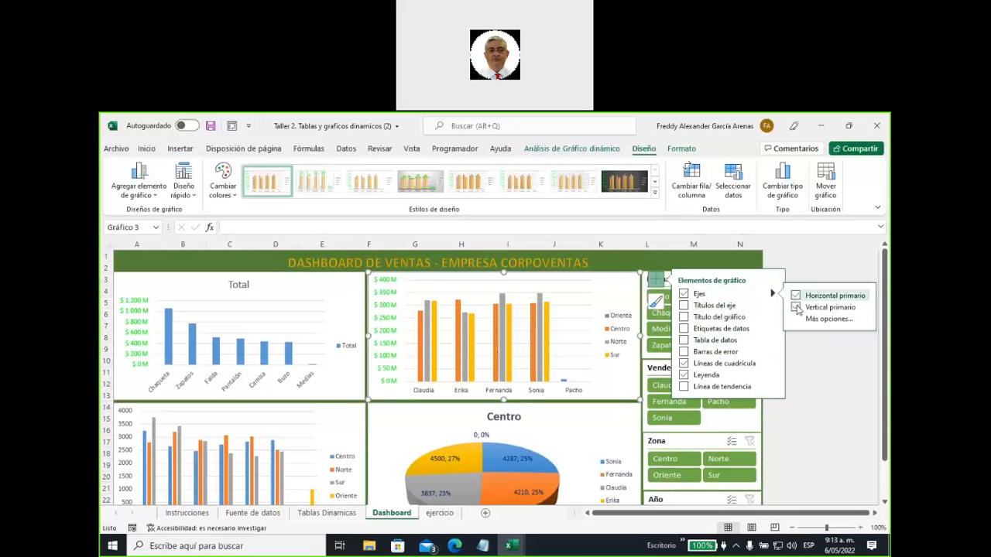
left_click(797, 308)
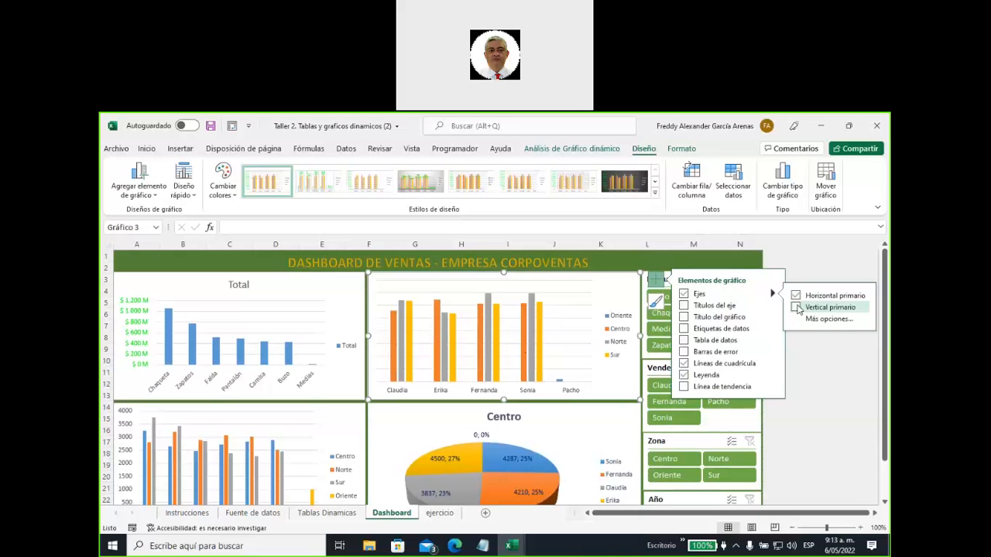
- Add a chart title reading "Ventas Totales por Zona" to the column chart of sales by vendor and zone
left_click(683, 307)
left_click(684, 318)
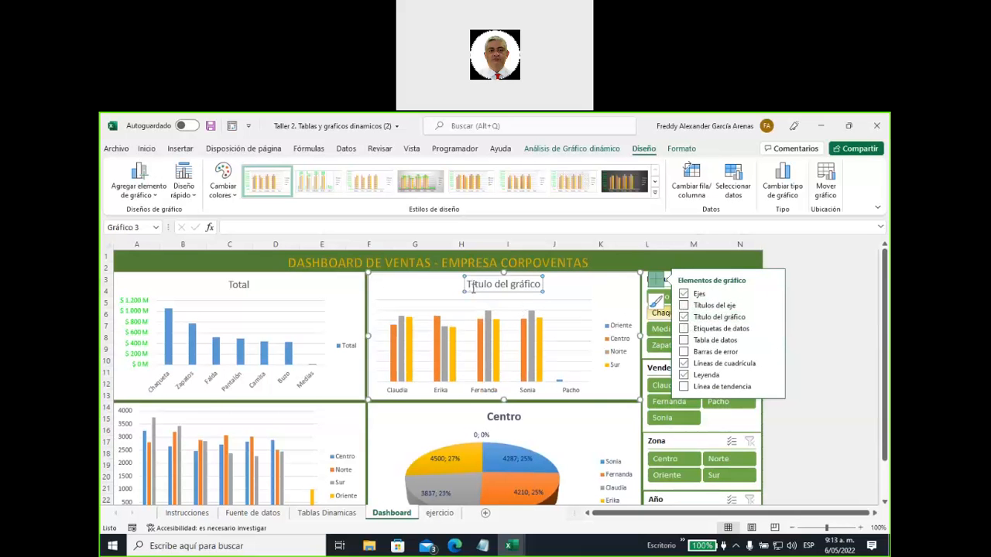
left_click(526, 287)
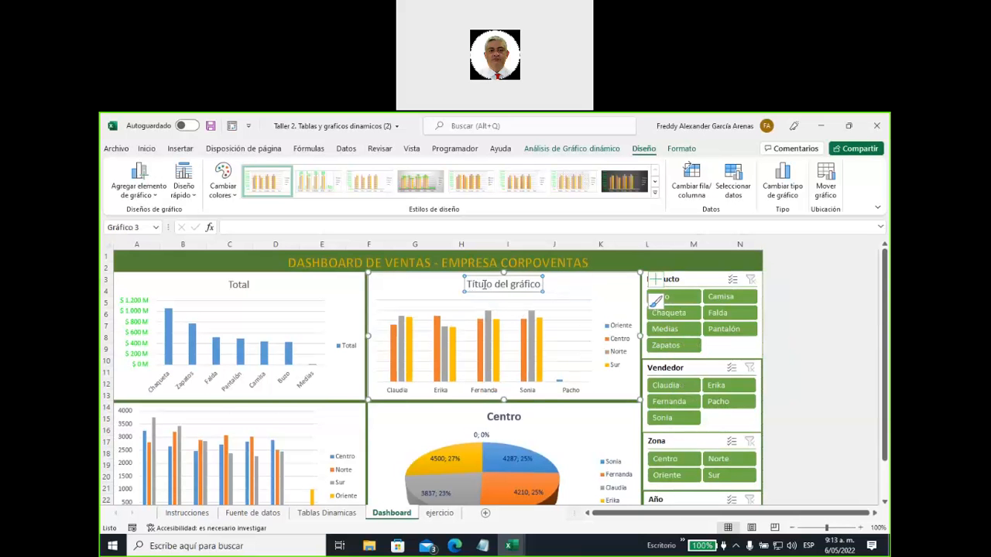
left_click_drag(468, 284, 543, 285)
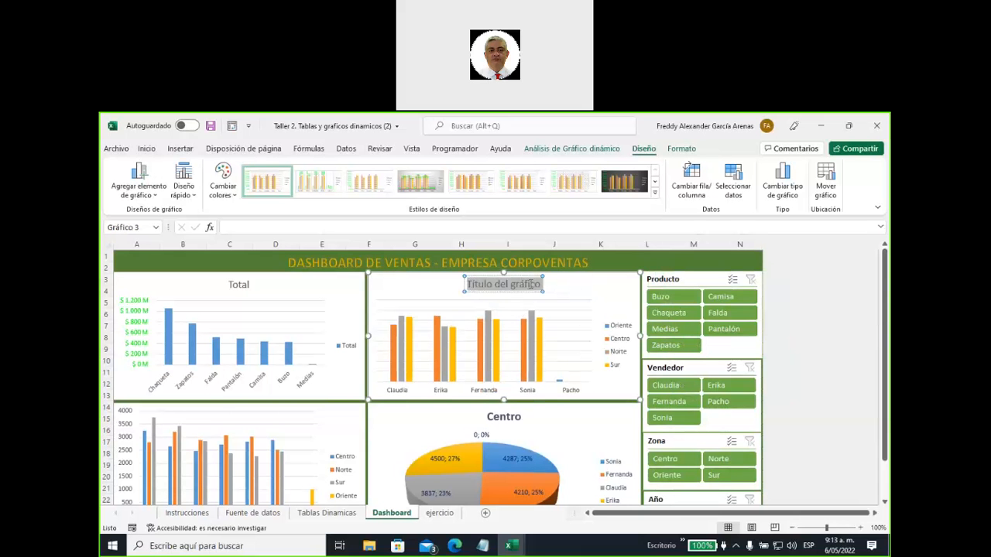
type("Ventas Totales p")
key("BackSpace")
key("BackSpace")
key("BackSpace")
key("BackSpace")
key("BackSpace")
type("les por")
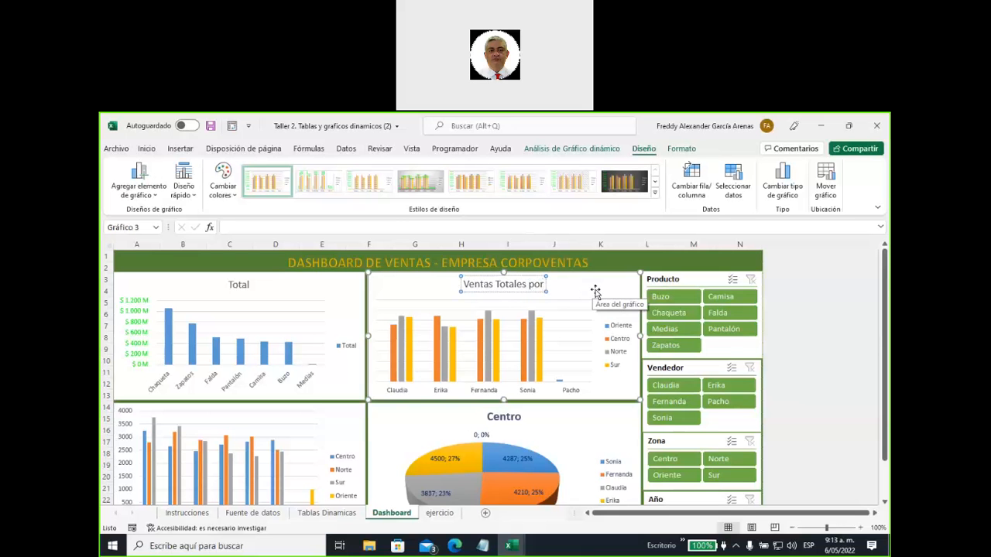
type(" Zona")
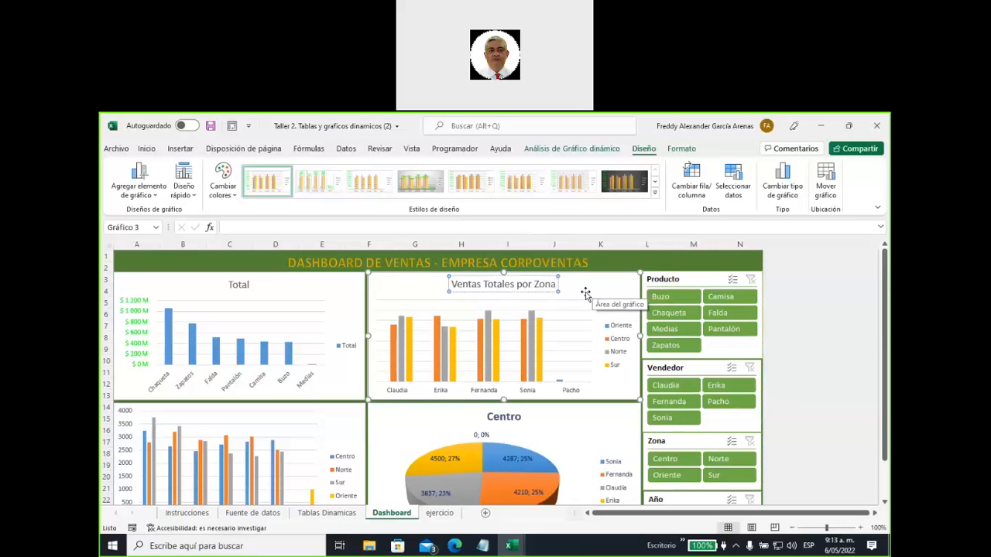
left_click(591, 291)
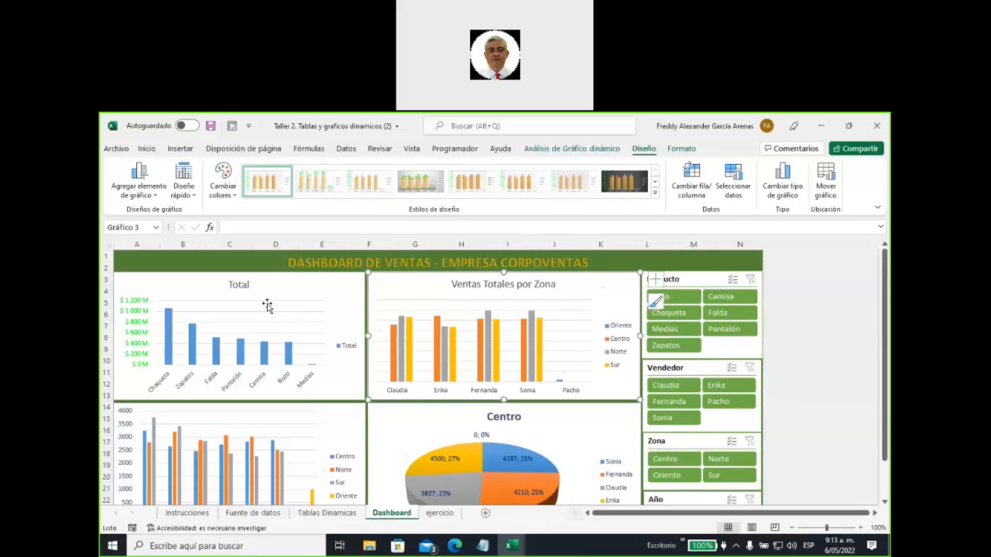
- Replace the title of the product sales chart with "Ventas Totales"
left_click(242, 286)
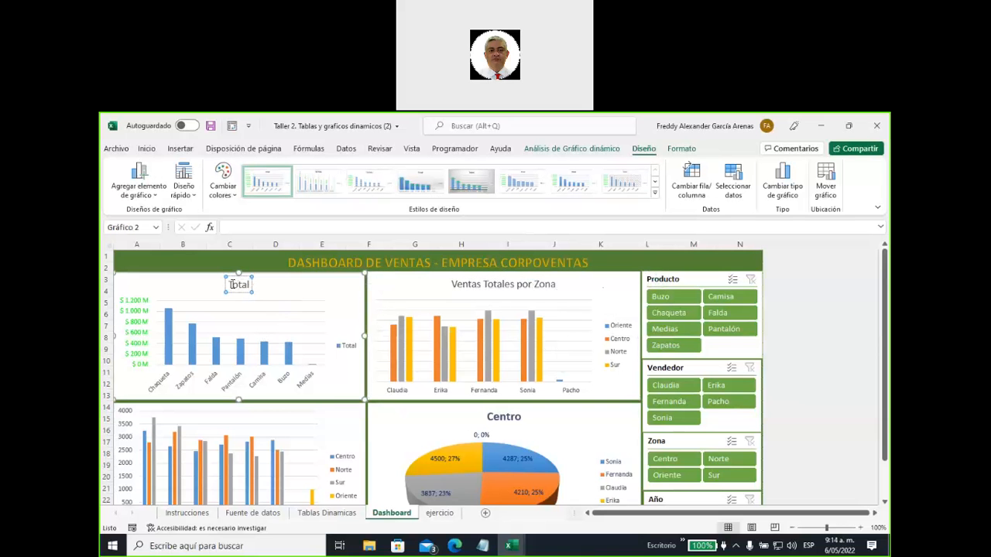
type("VEntas")
key("BackSpace")
key("BackSpace")
key("BackSpace")
key("BackSpace")
key("BackSpace")
type("entas Totales")
- Remove the legend from the Ventas Totales chart
left_click(345, 298)
left_click(376, 280)
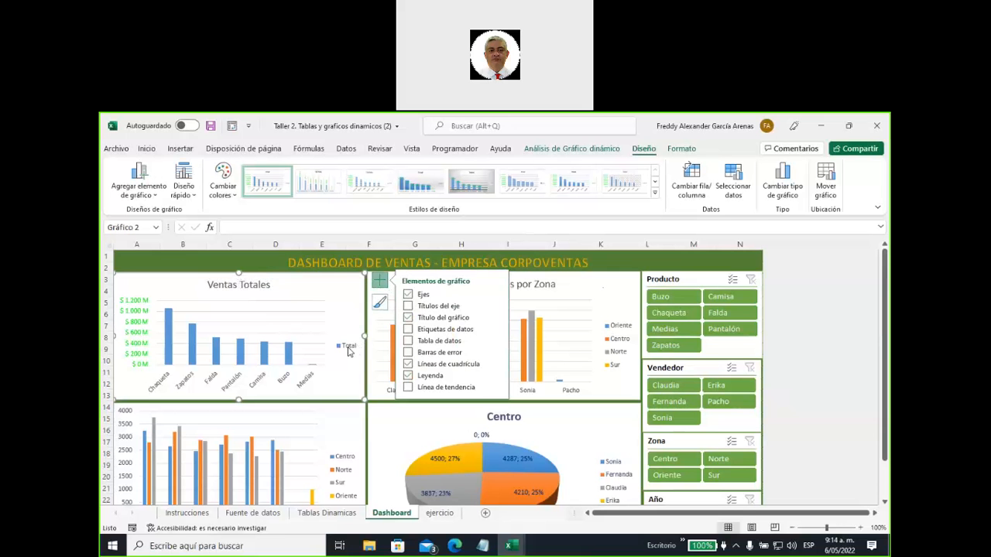
left_click(407, 376)
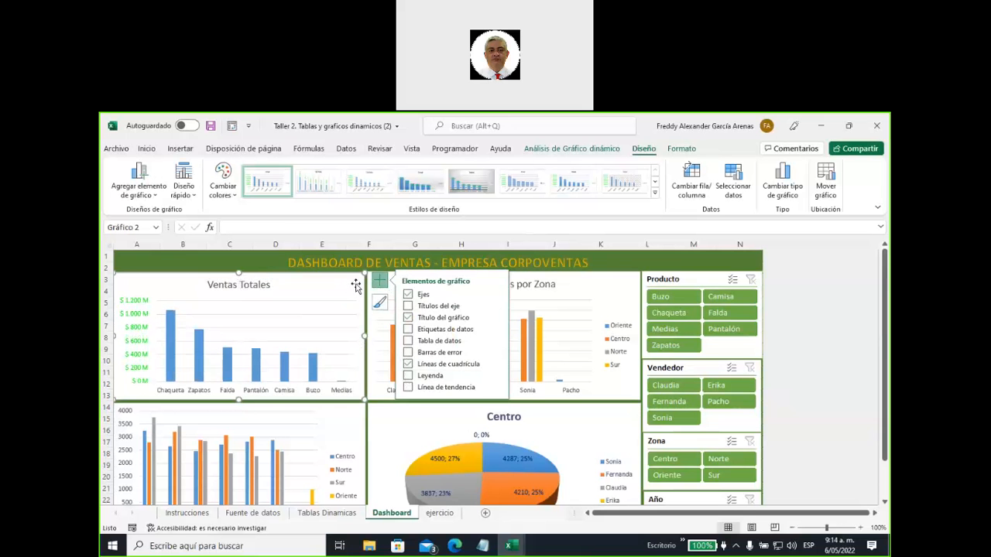
left_click(377, 282)
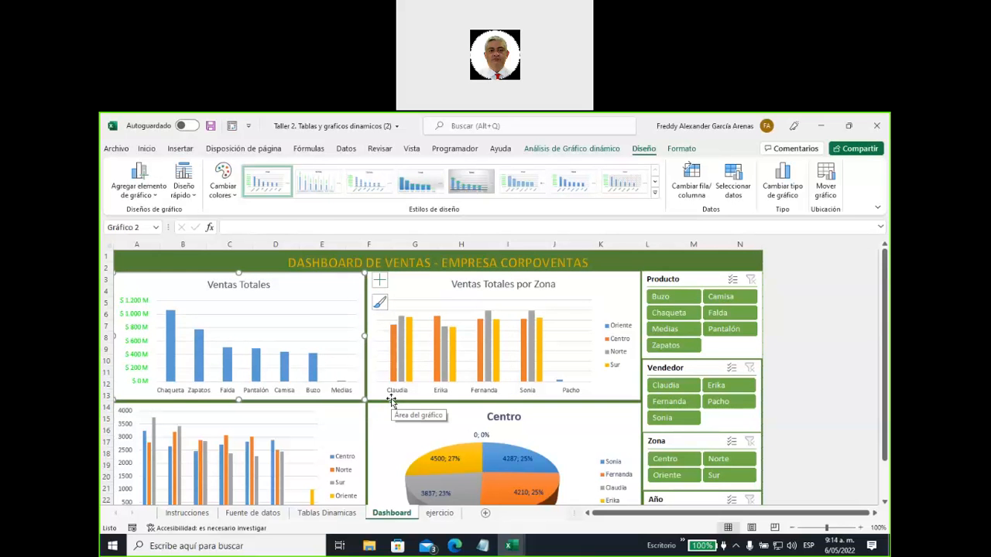
- Recolour the Ventas Totales chart's columns with the monochromatic dark-to-light green palette
left_click(285, 369)
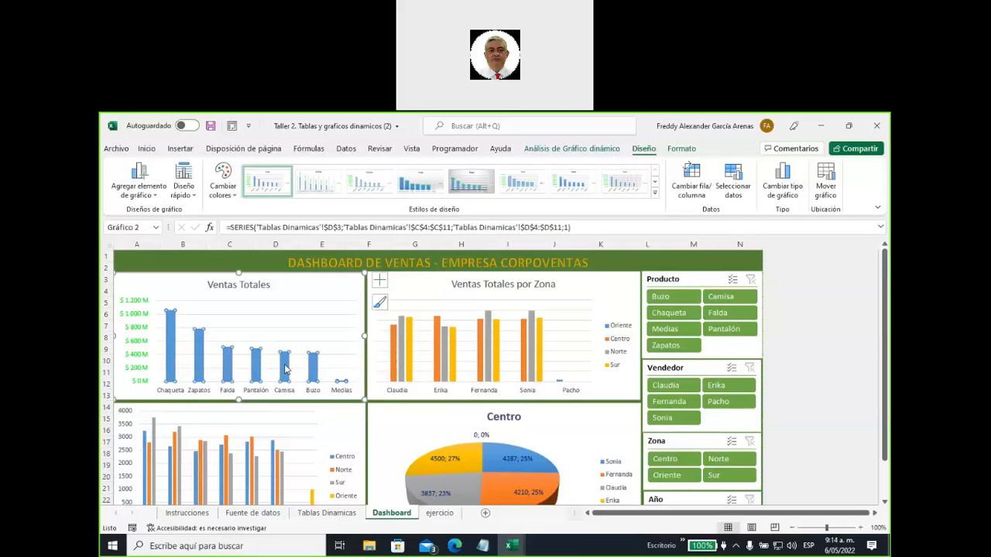
left_click(235, 200)
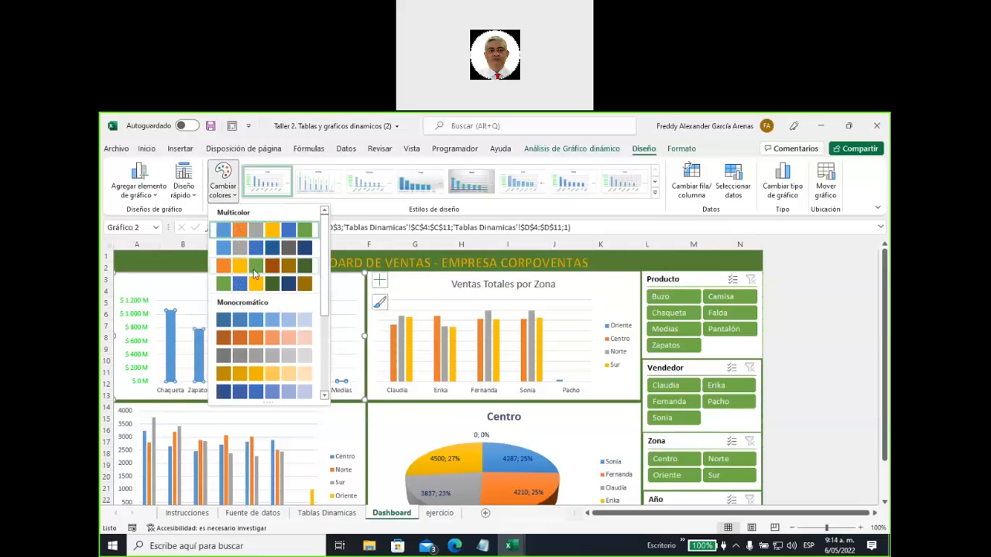
left_click_drag(325, 312, 327, 362)
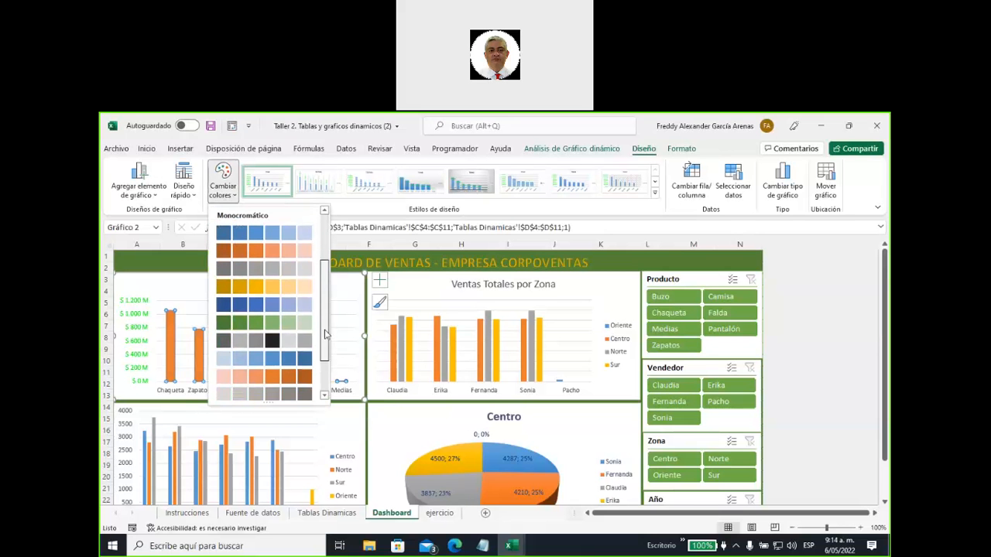
left_click(288, 325)
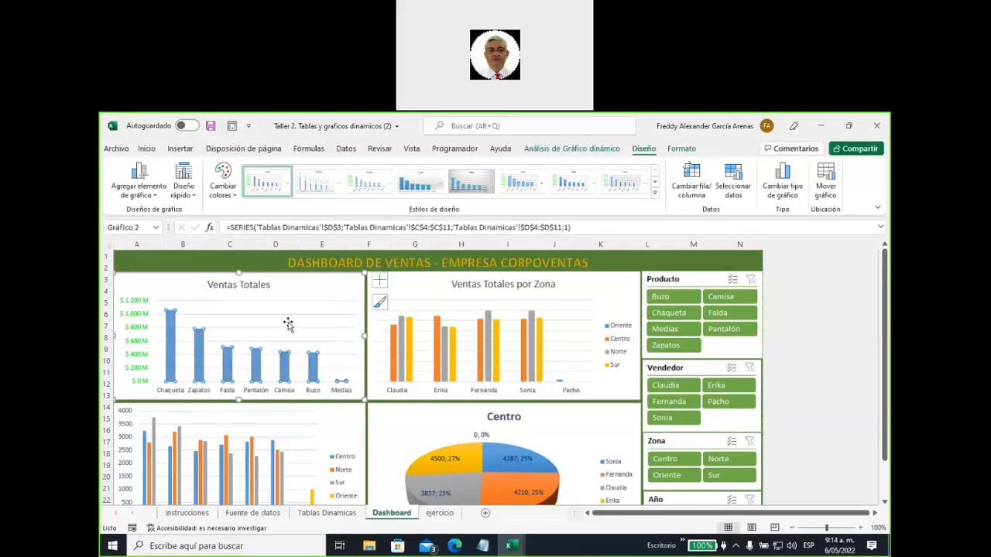
left_click(305, 288)
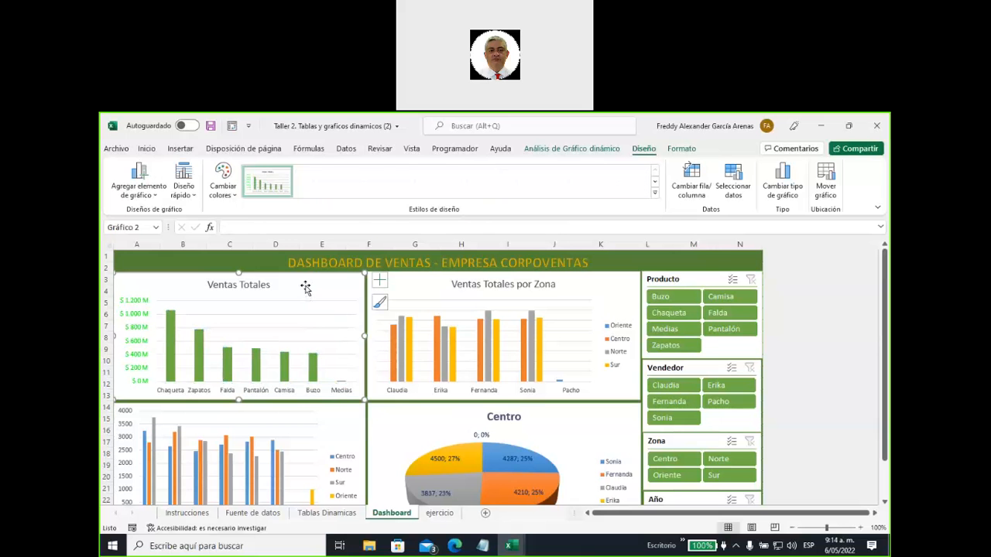
- Set the text fill of the Ventas Totales chart's vertical axis to Verde, Énfasis 6, Oscuro 25%
left_click(137, 303)
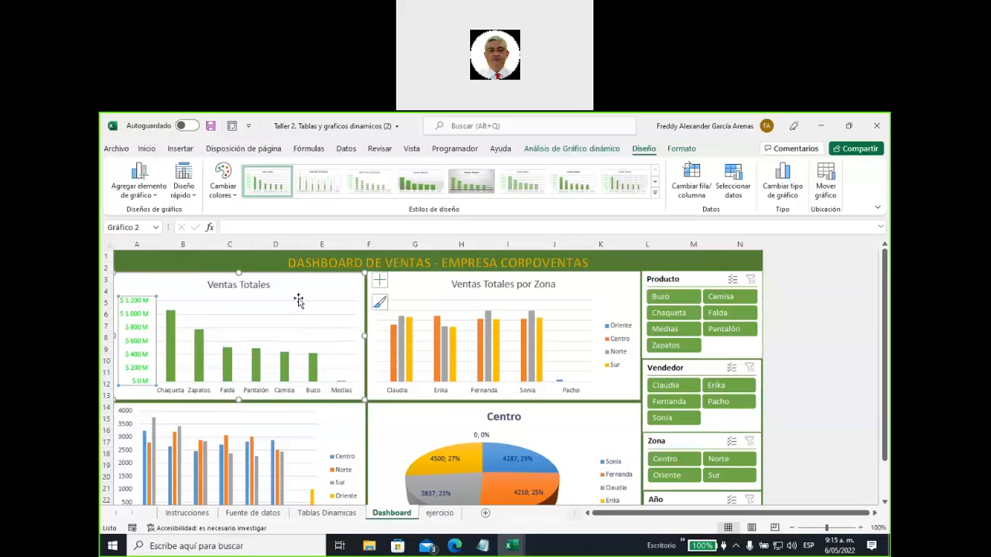
right_click(342, 284)
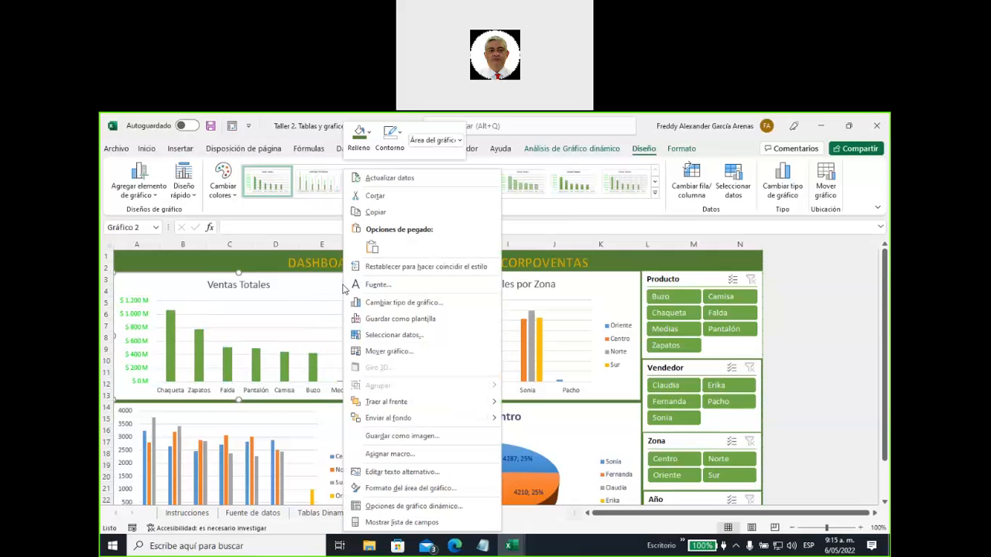
left_click(401, 489)
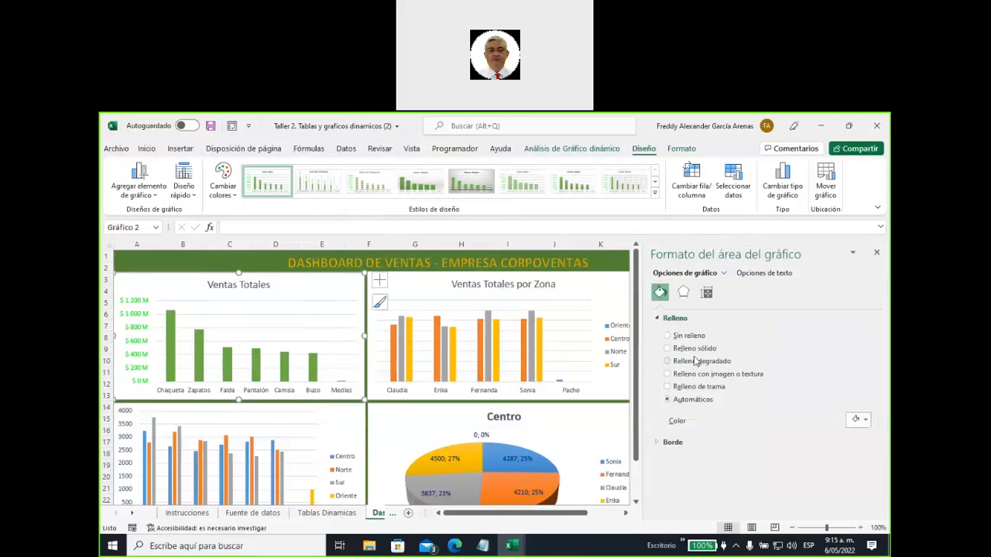
left_click(138, 305)
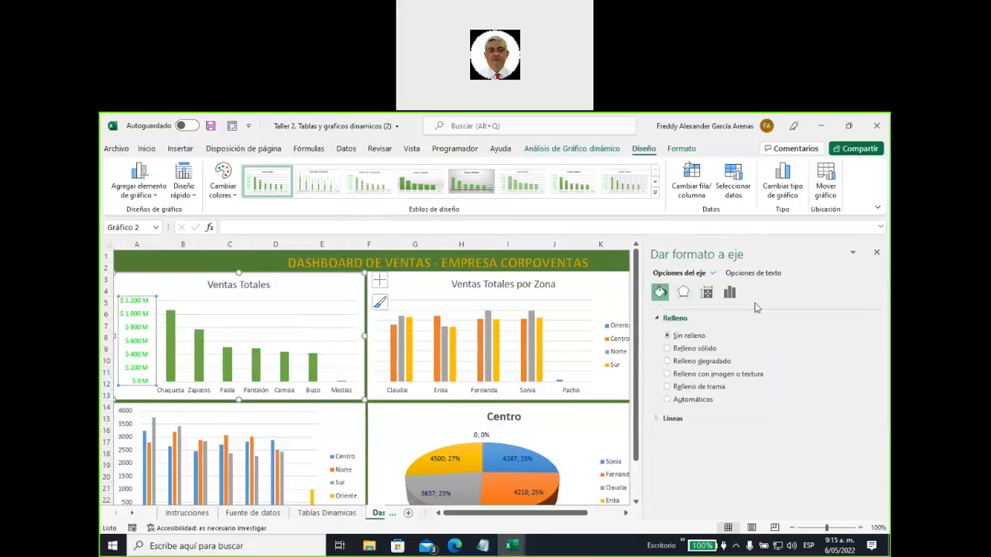
left_click(752, 276)
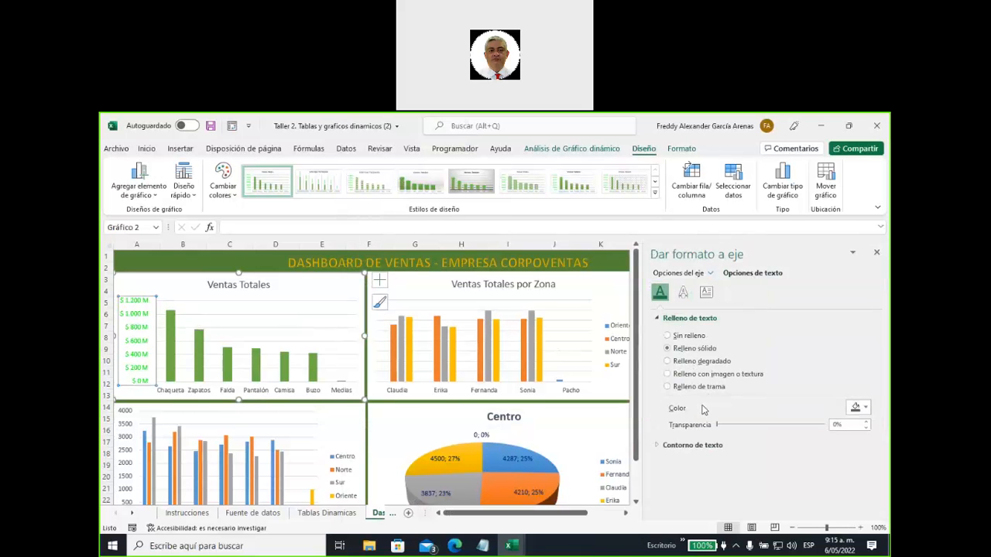
left_click(866, 409)
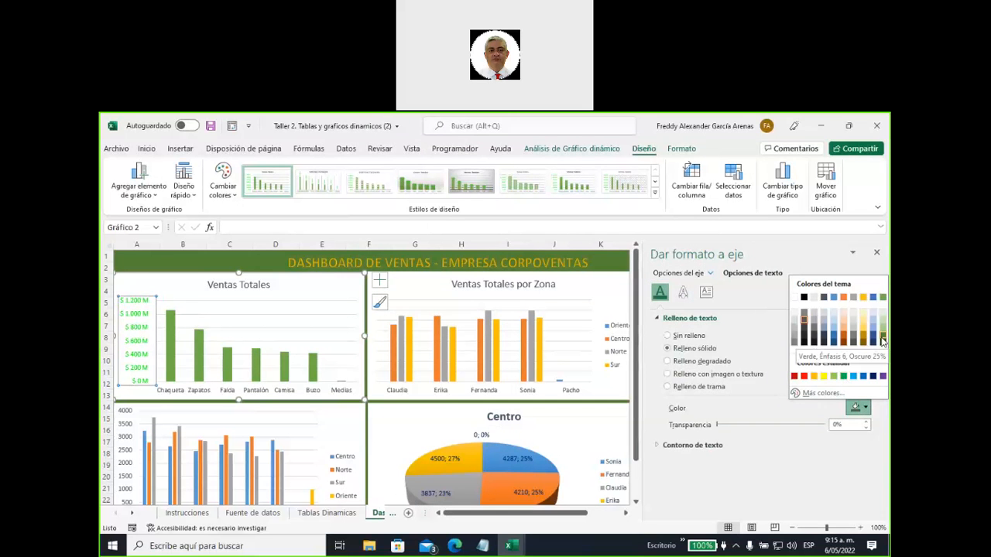
left_click(882, 340)
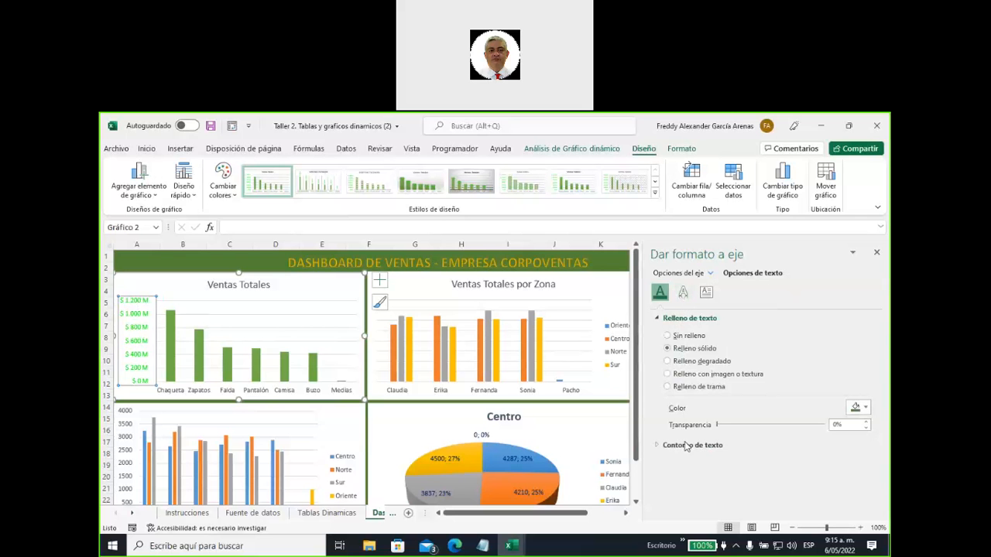
- Examine the axis and text options for the Ventas Totales chart's vertical axis, including fill, effects, scale, text box and text outline
left_click(668, 337)
left_click(668, 349)
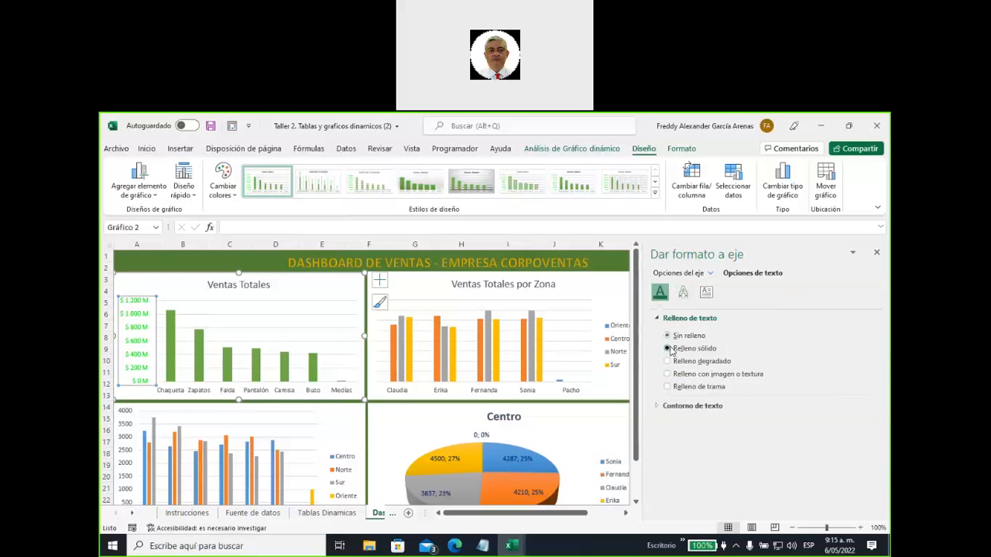
left_click(678, 275)
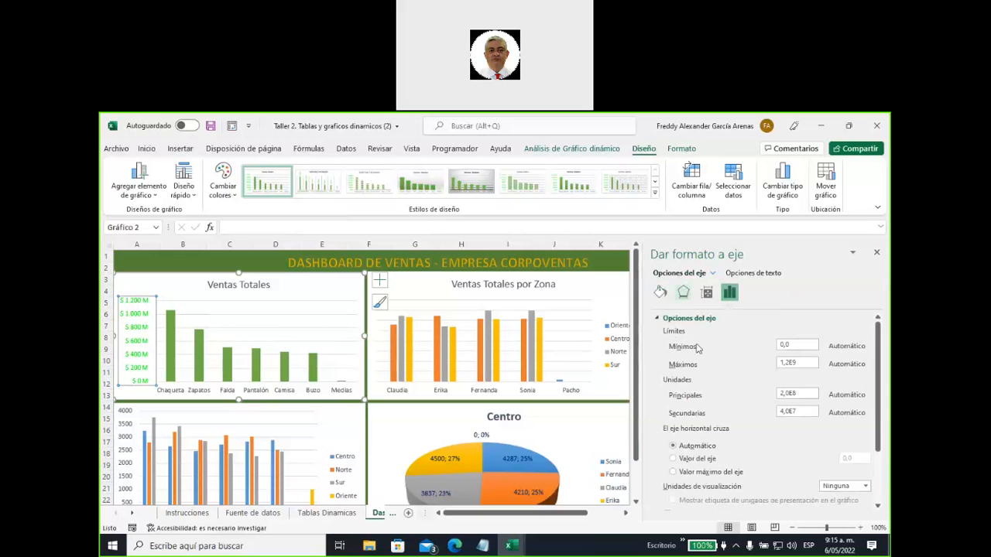
left_click(660, 292)
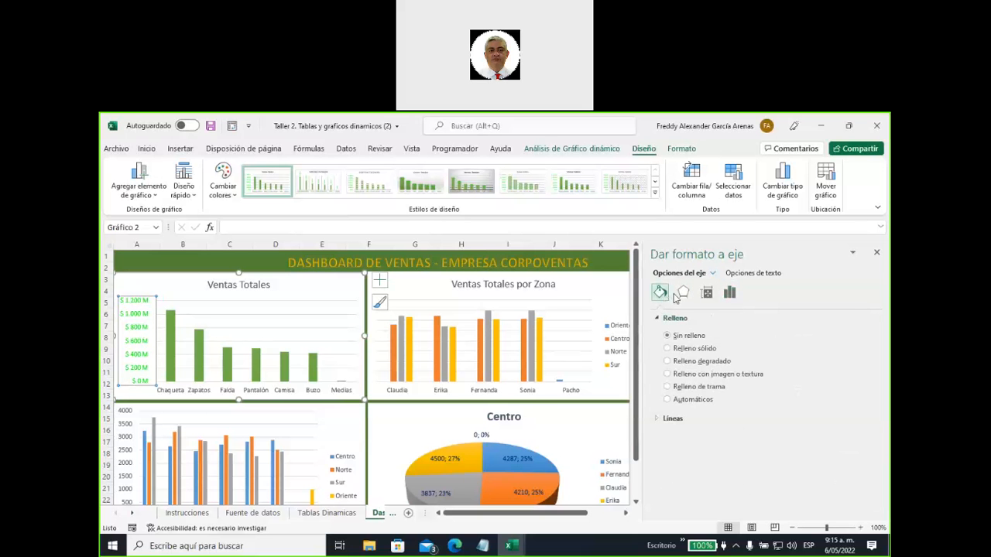
left_click(730, 295)
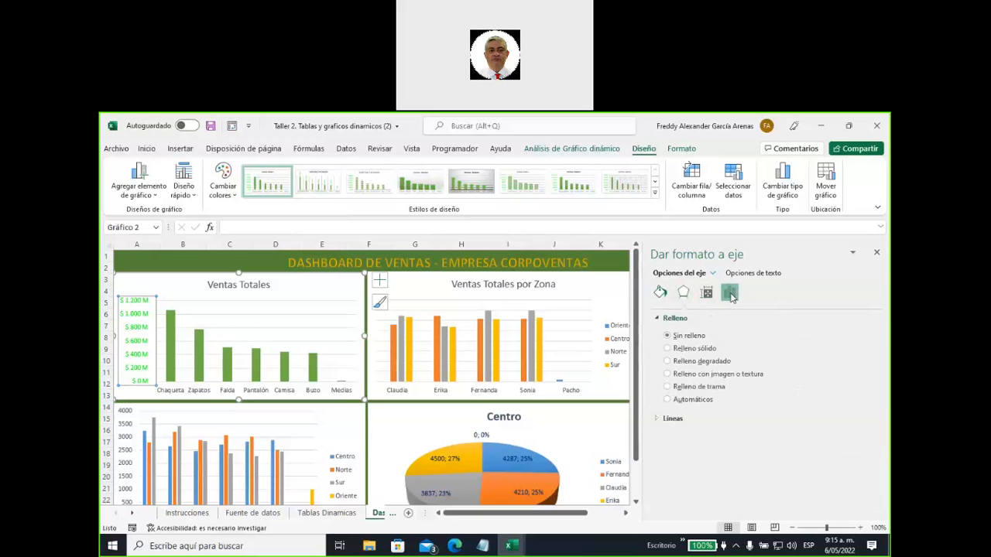
scroll(739, 375, "down", 1)
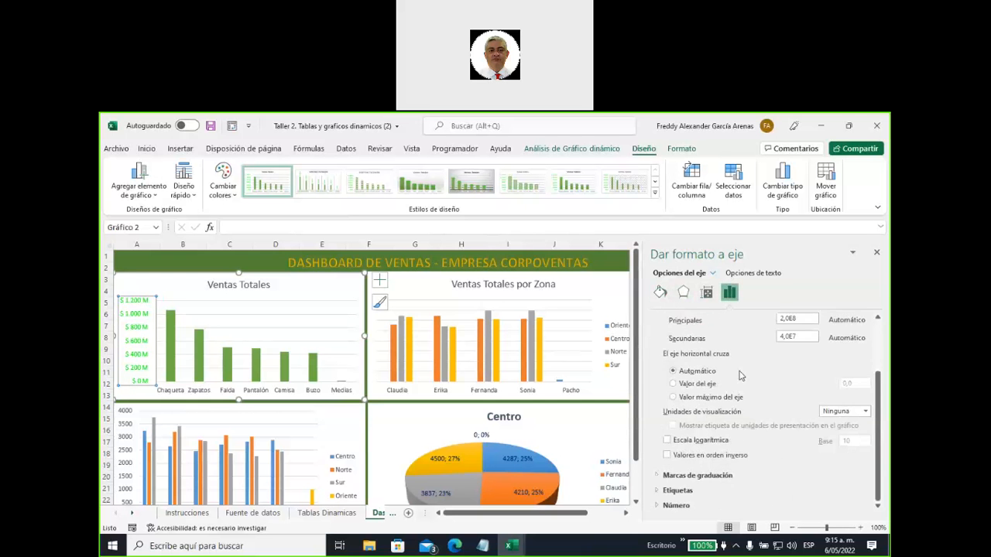
scroll(739, 375, "up", 4)
left_click(682, 292)
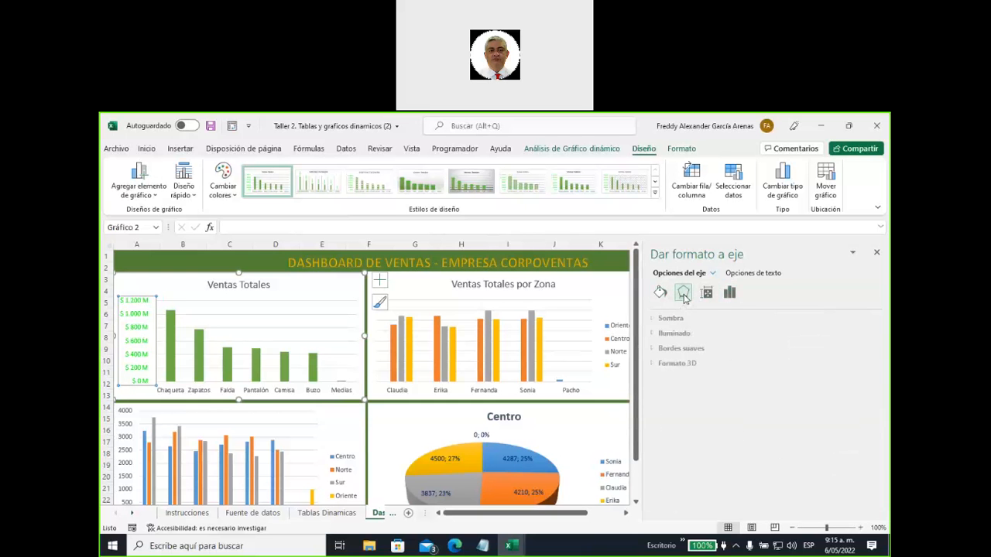
left_click(706, 293)
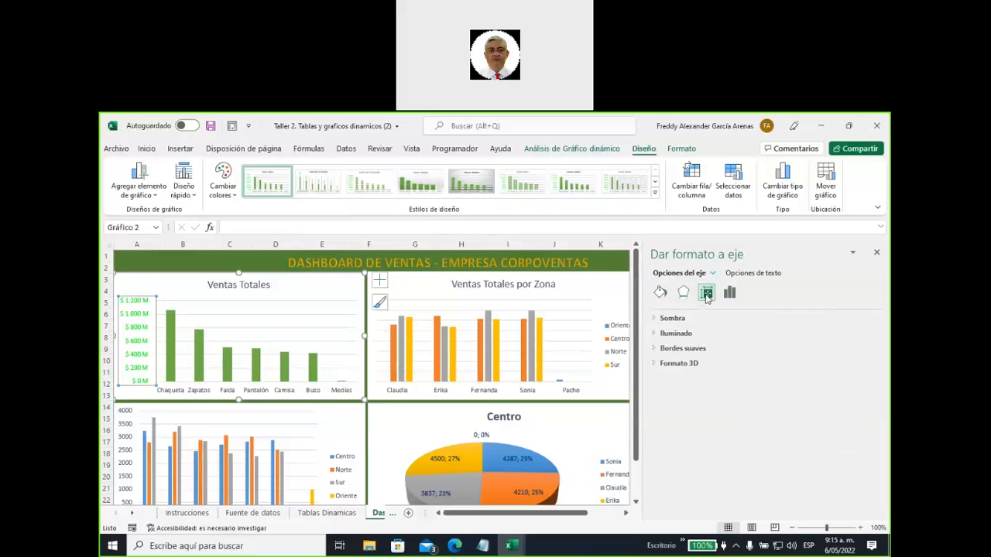
left_click(659, 292)
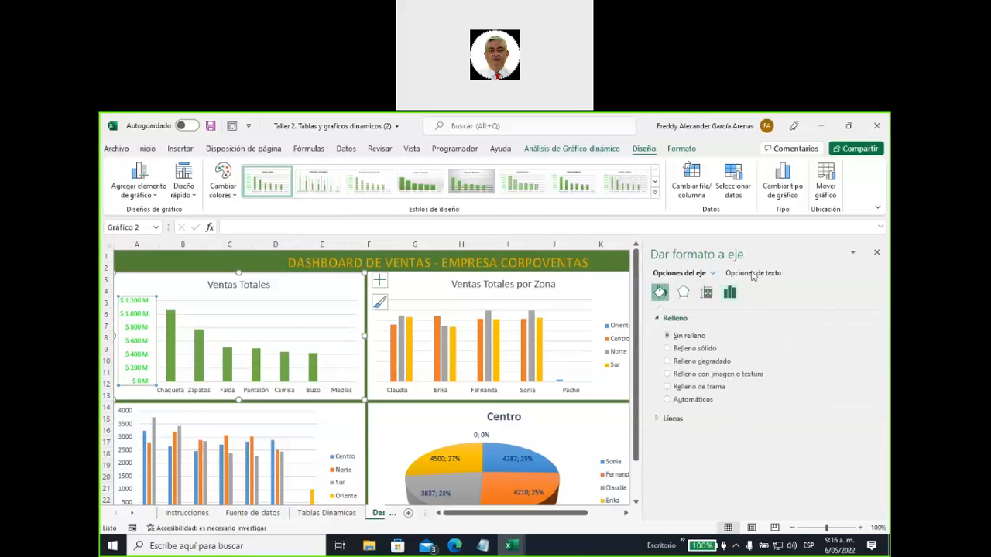
left_click(752, 273)
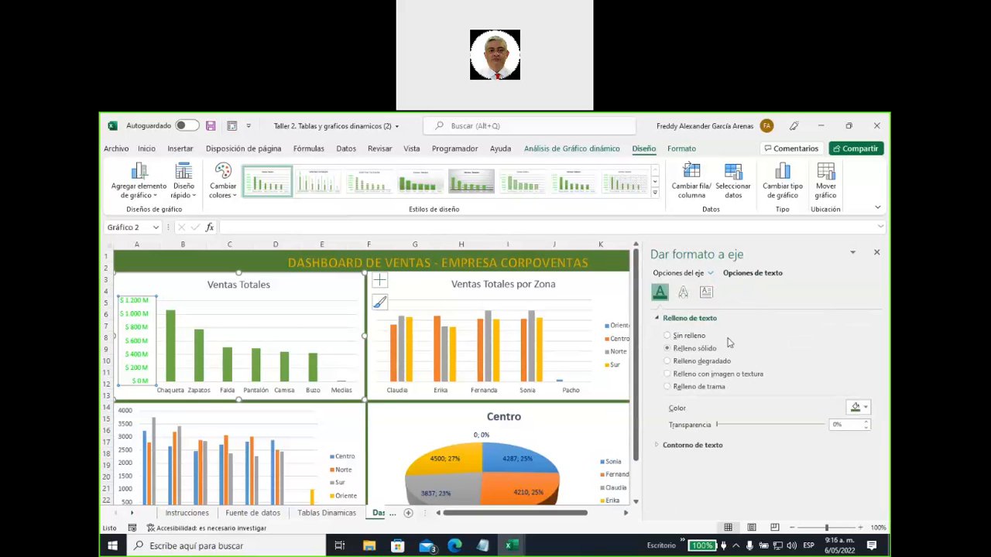
left_click(683, 292)
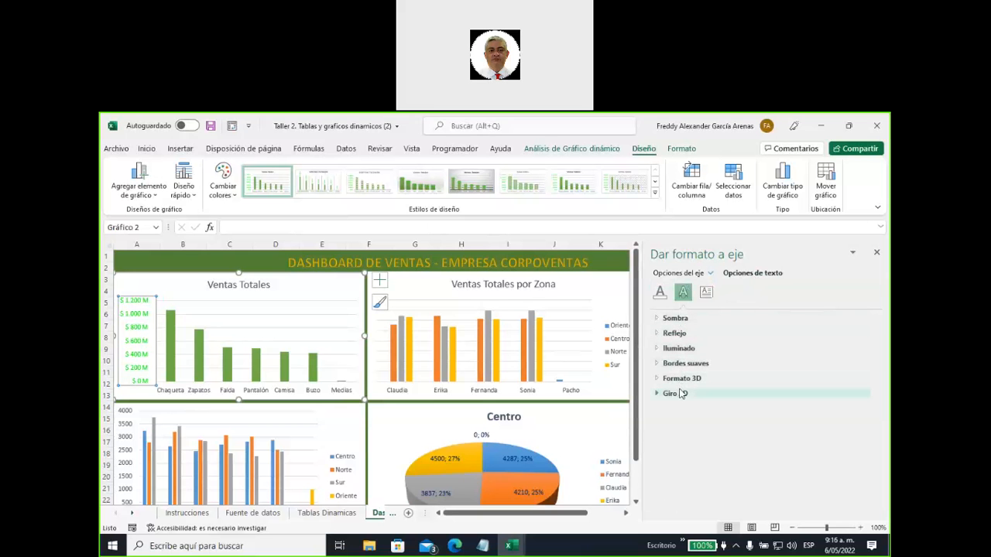
left_click(706, 292)
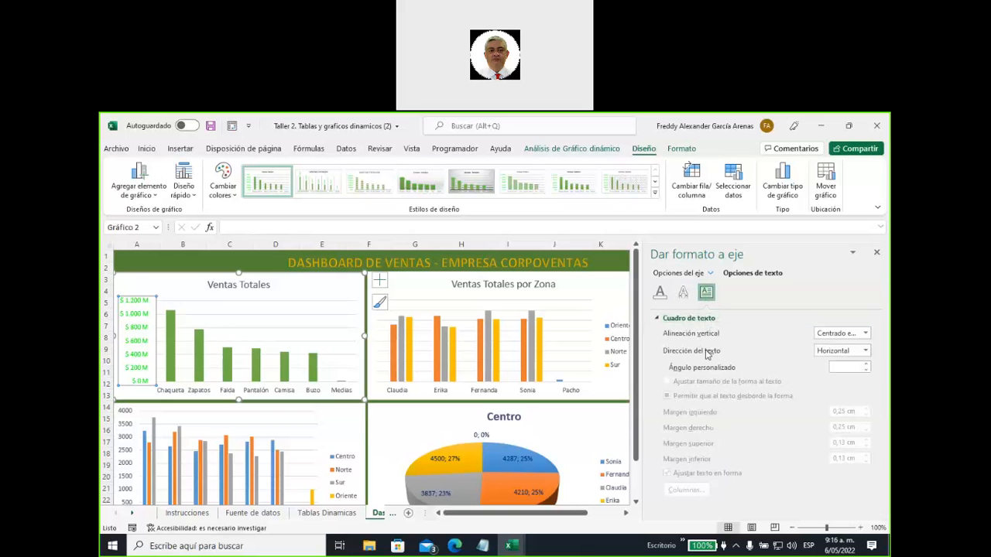
left_click(659, 292)
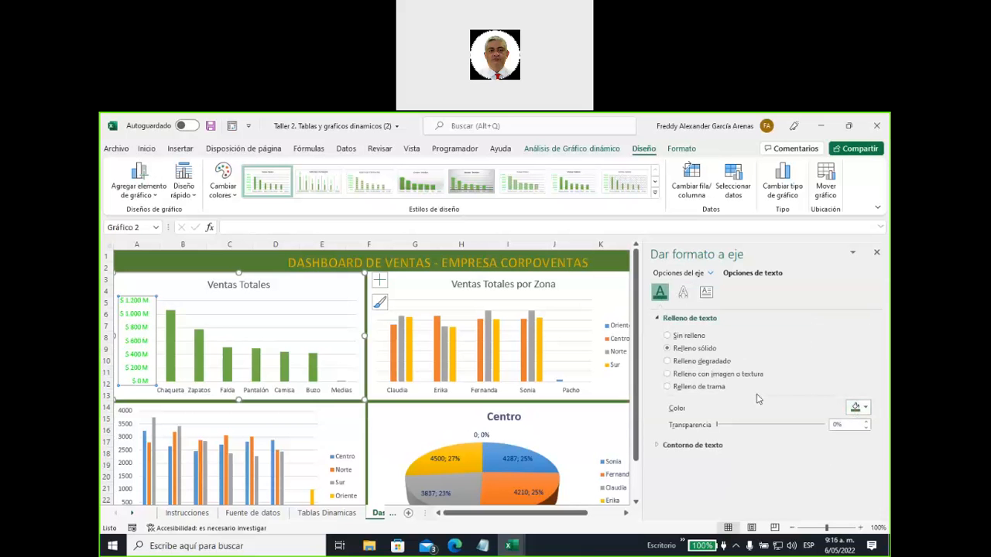
left_click(660, 447)
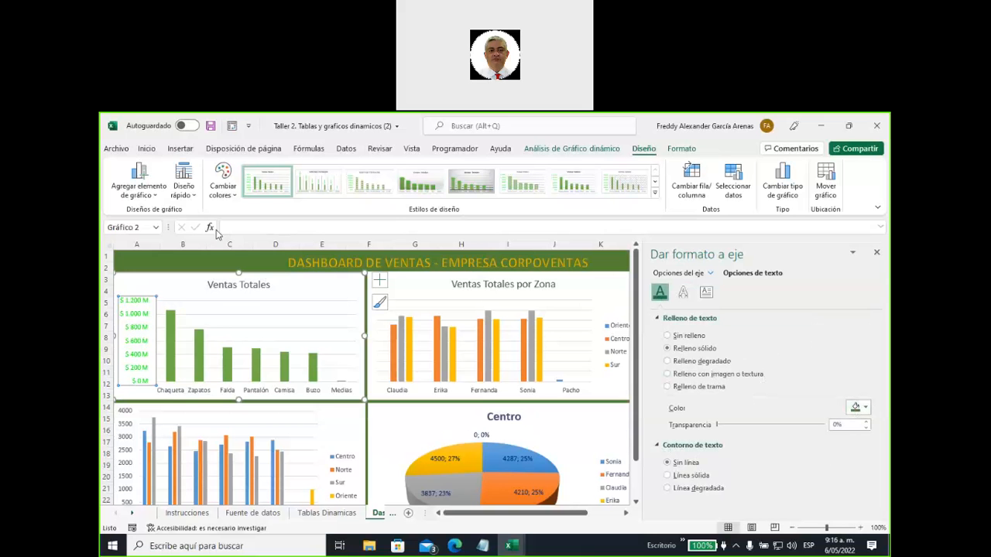
- Set the font colour of the Ventas Totales chart's vertical axis labels to a dark theme green, without any background fill
left_click(147, 150)
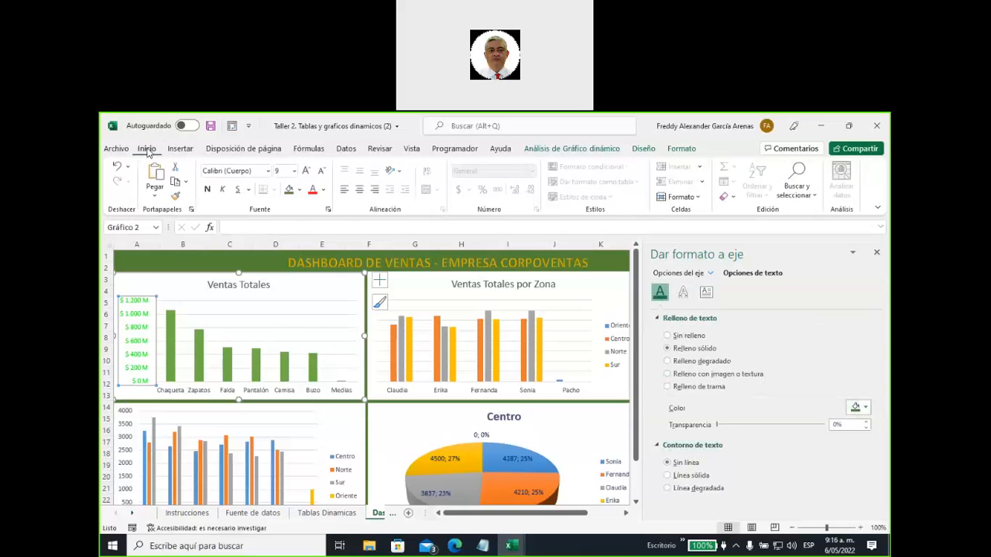
left_click(290, 192)
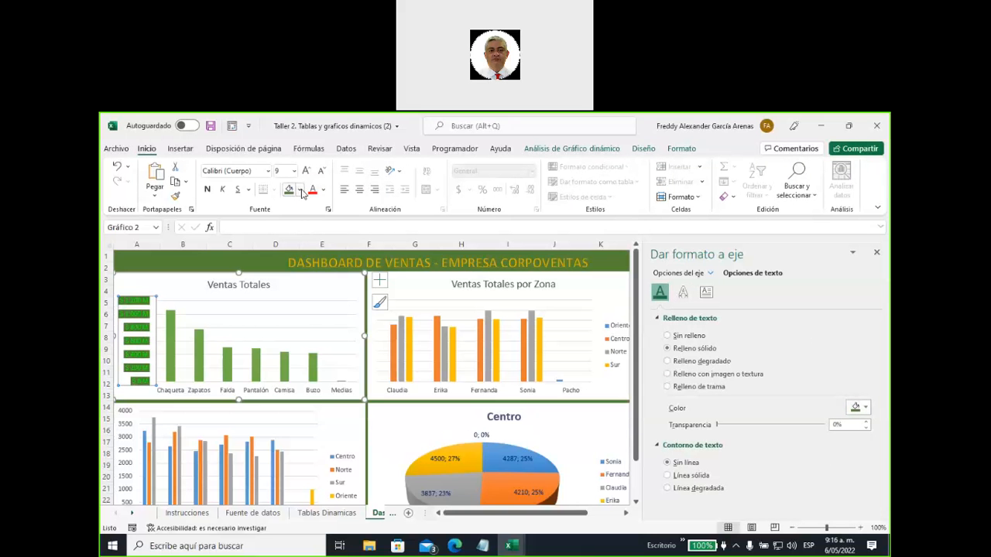
left_click(300, 191)
left_click(301, 213)
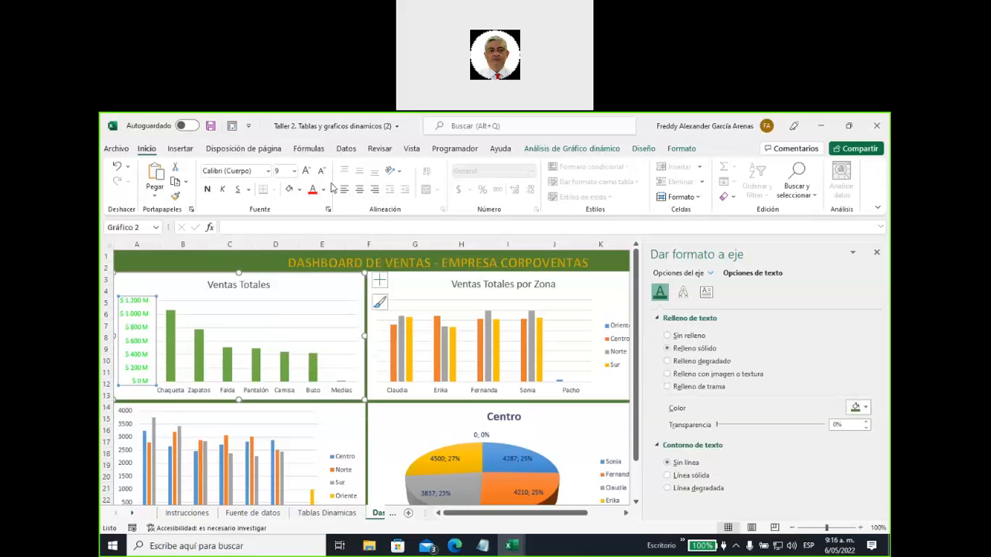
left_click(323, 192)
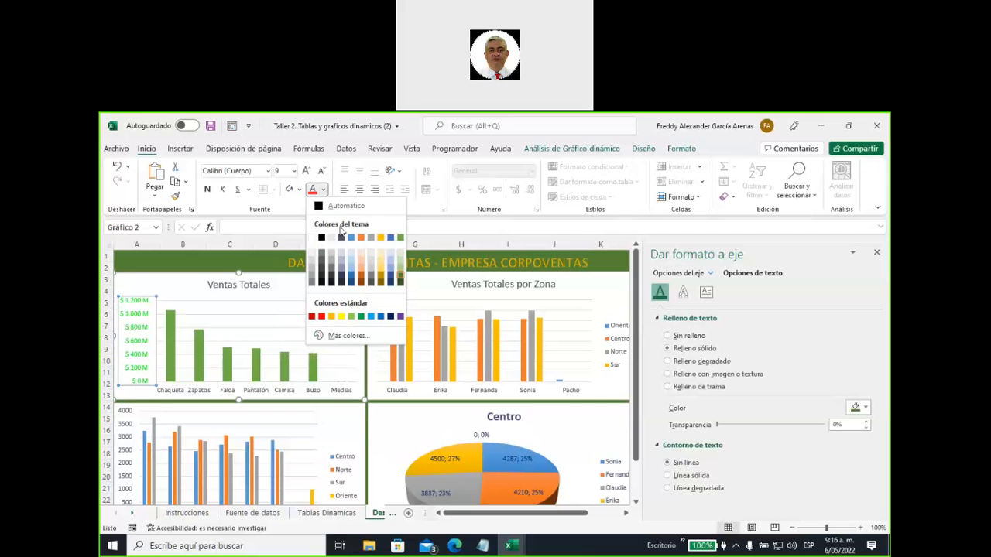
left_click(400, 279)
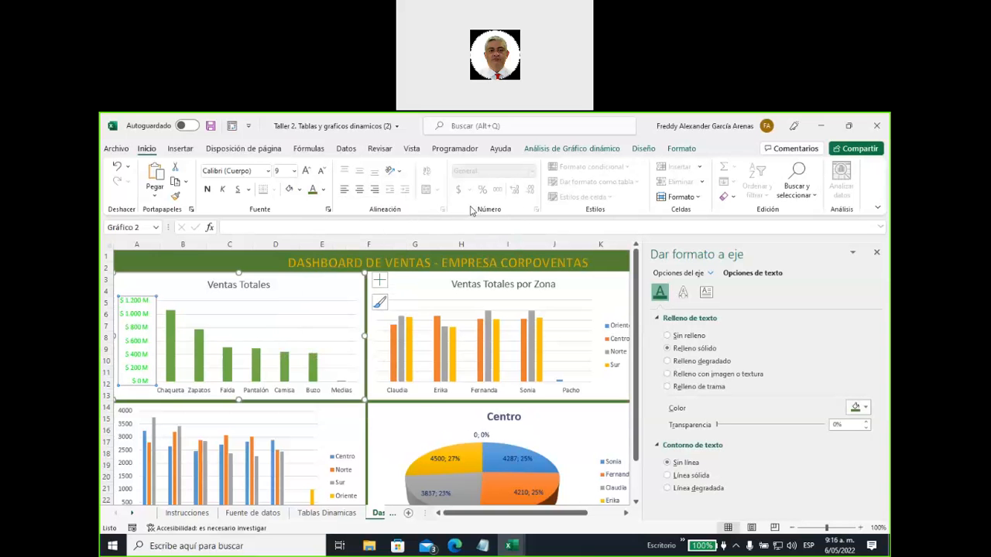
- On the Tablas Dinamicas sheet, remove the [Verde] colour code from the custom number format of the product sales values in D4:D11
left_click(325, 513)
scroll(383, 425, "up", 4)
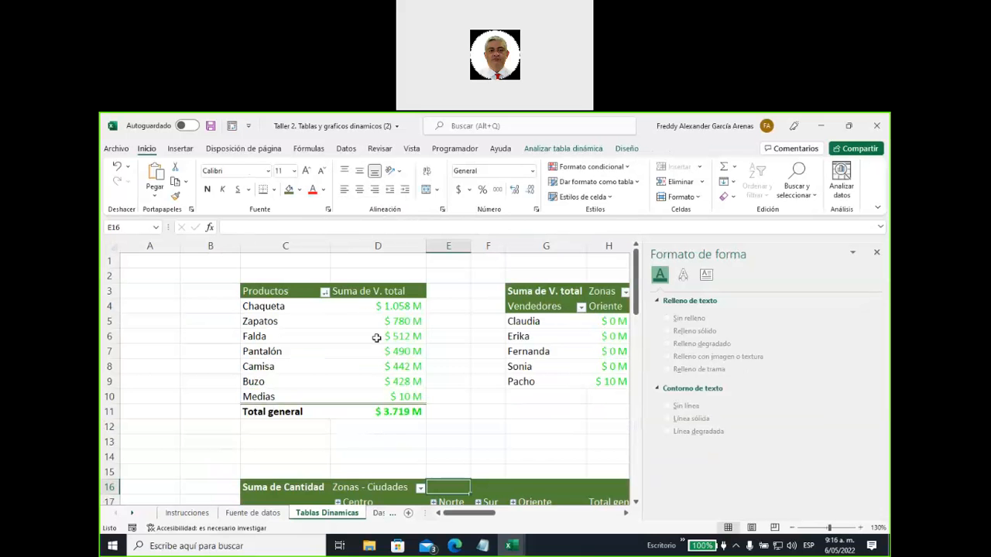
left_click(369, 307)
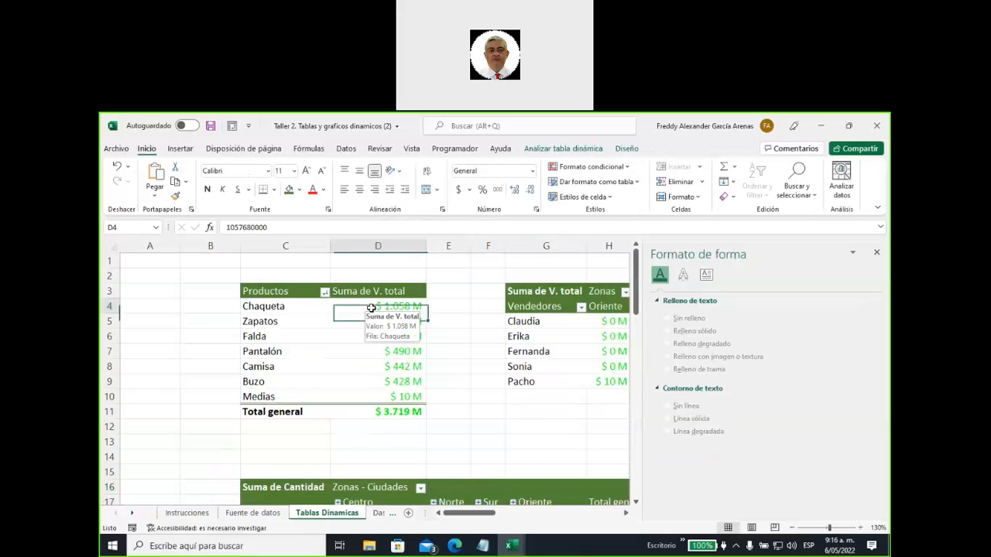
left_click_drag(368, 306, 371, 412)
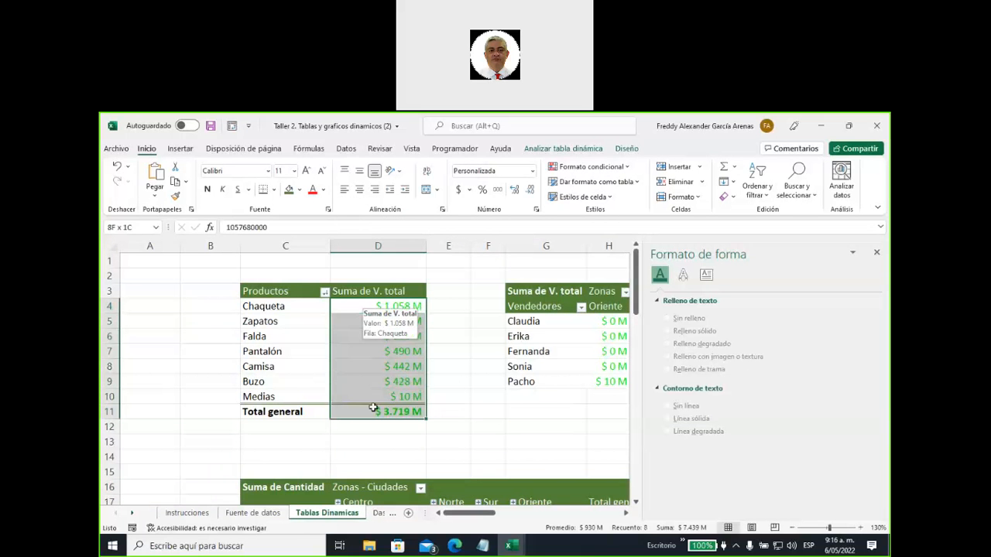
left_click(535, 210)
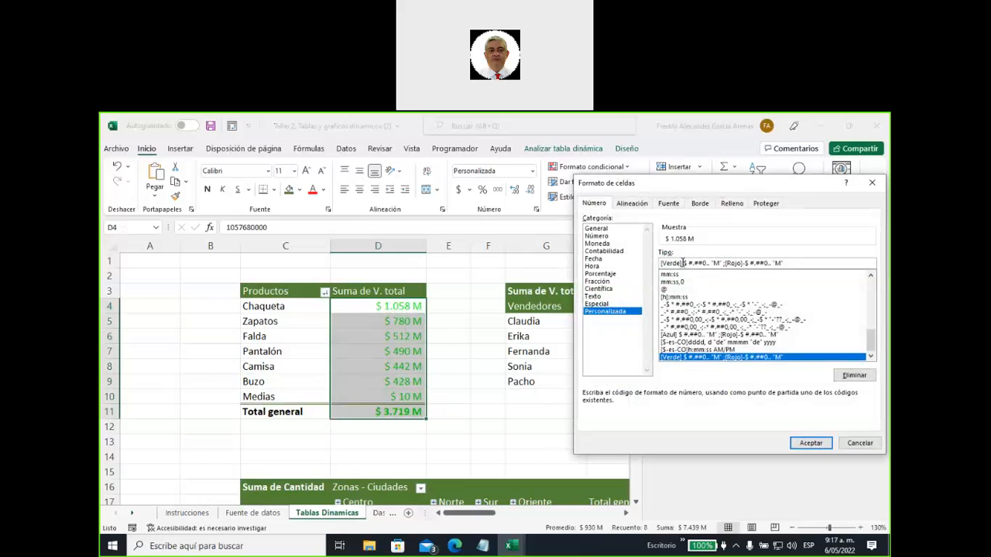
key("BackSpace")
key("BackSpace")
key("BackSpace")
key("BackSpace")
key("BackSpace")
key("BackSpace")
key("BackSpace")
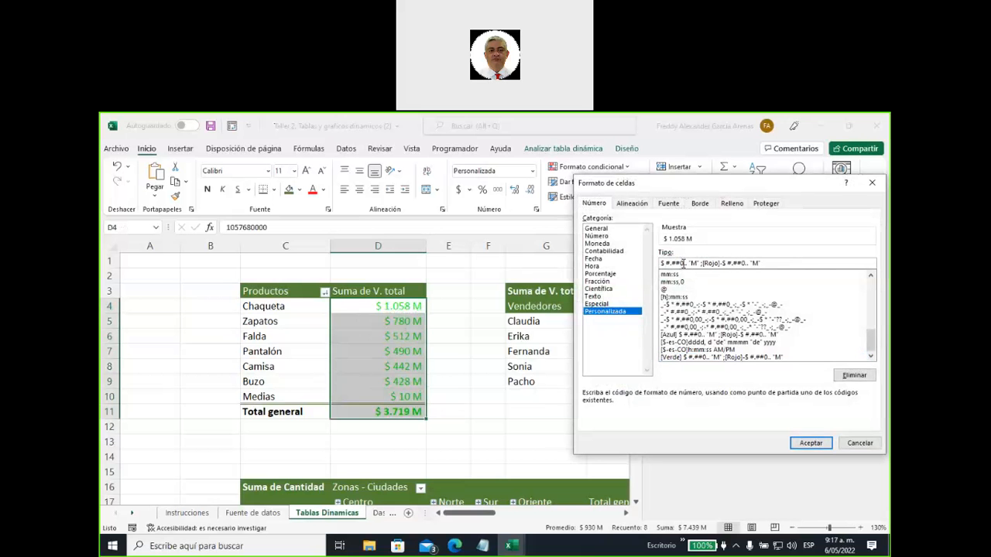
left_click(811, 443)
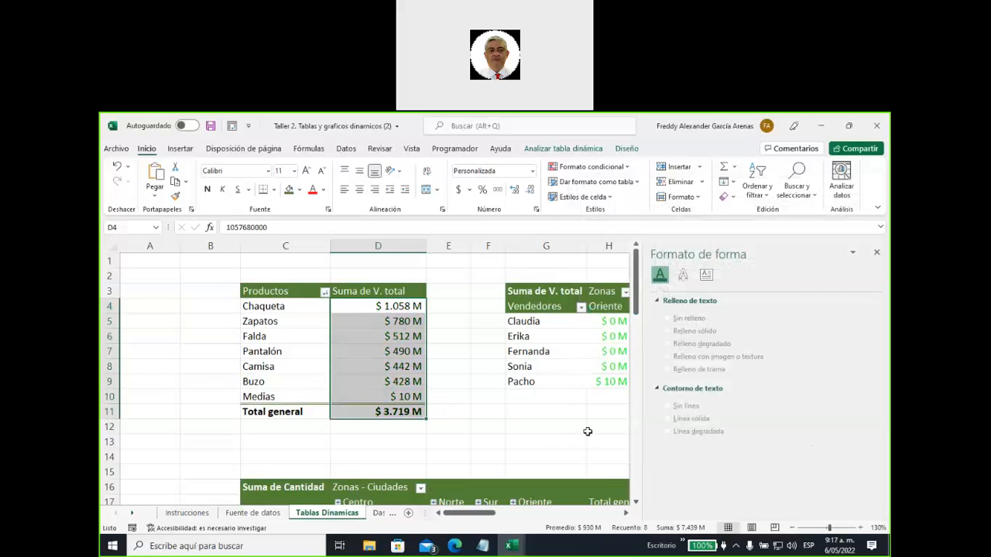
left_click(522, 436)
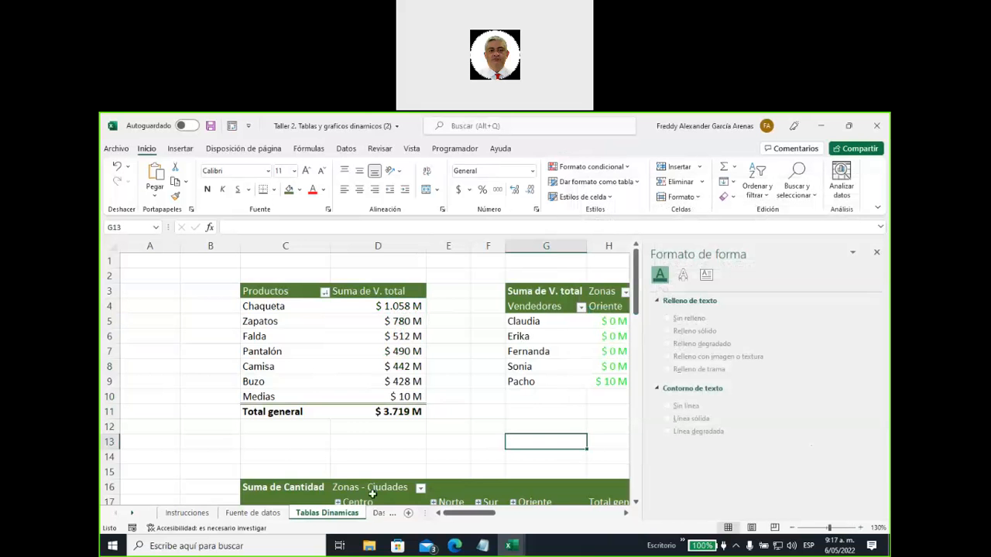
- Return to the Dashboard sheet, select the Ventas Totales chart area and dismiss the formatting options
left_click(385, 514)
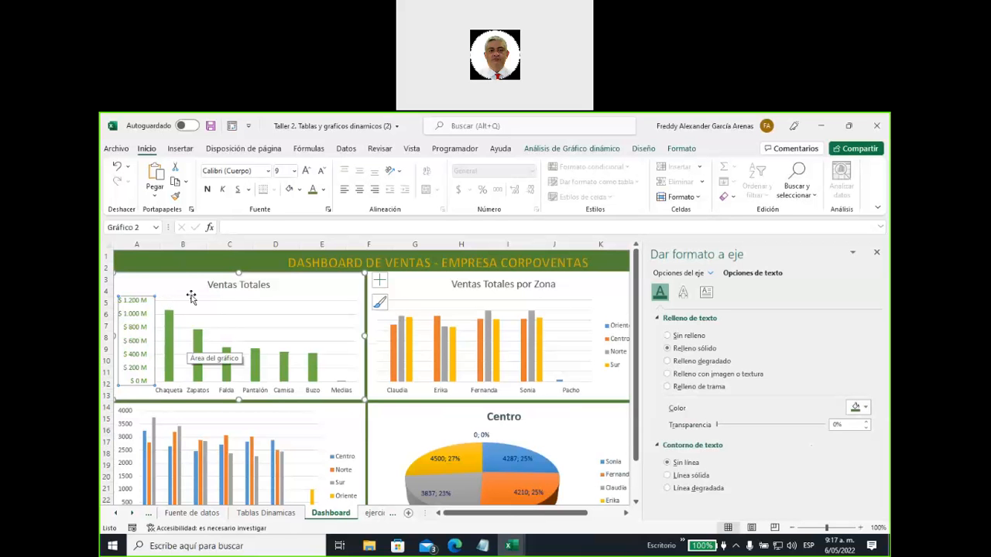
left_click(199, 294)
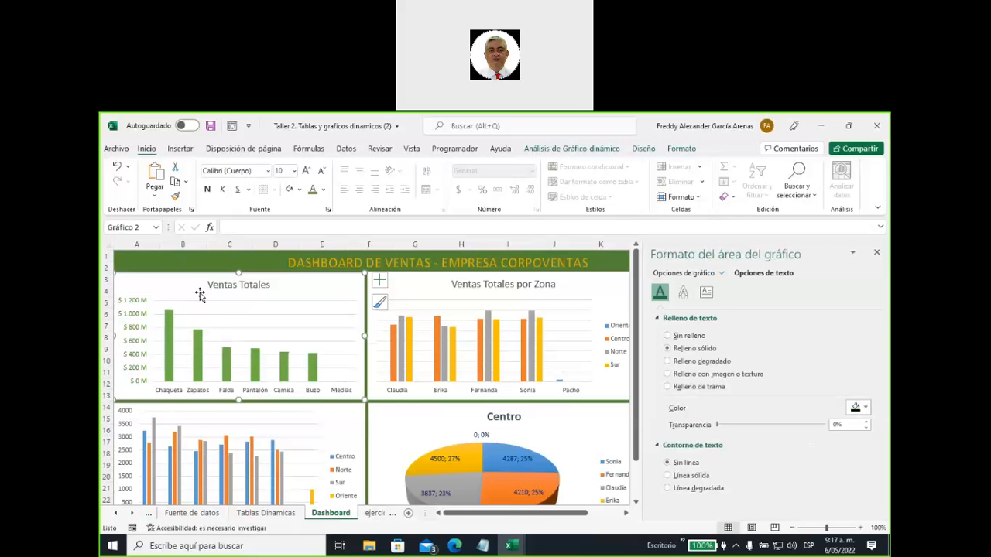
left_click(875, 255)
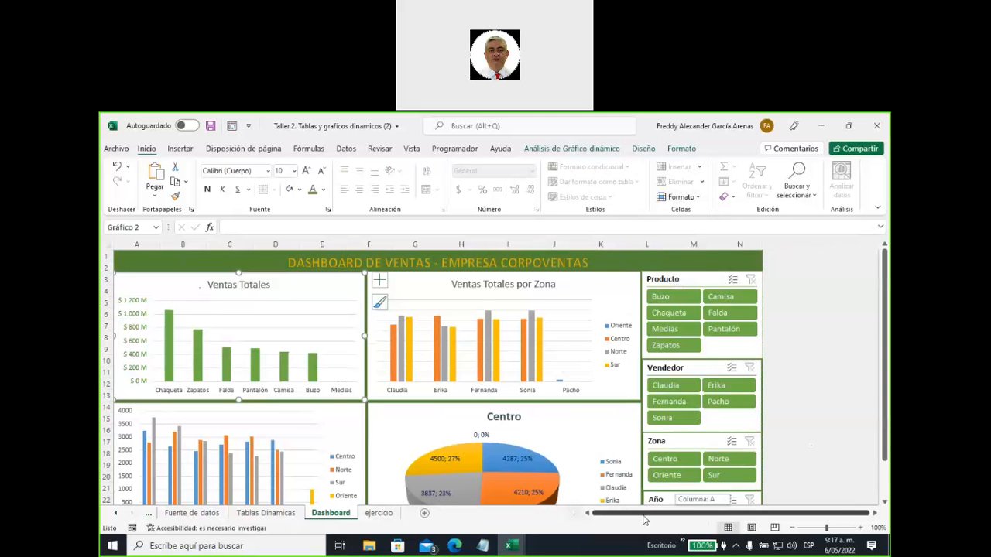
- Apply the dark green font colour to the titles of the Ventas Totales and Ventas Totales por Zona charts
left_click(860, 528)
left_click(860, 528)
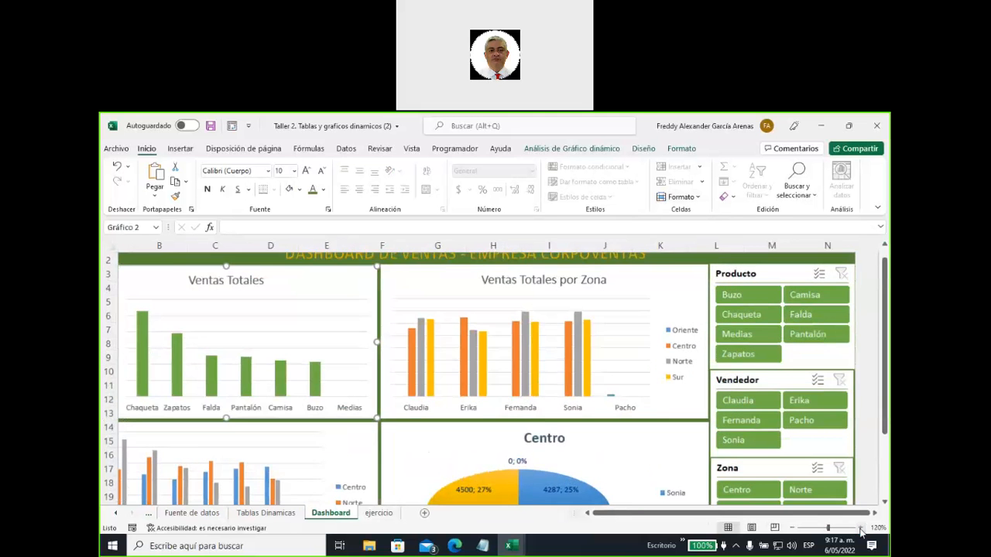
left_click(860, 528)
left_click_drag(645, 518, 628, 516)
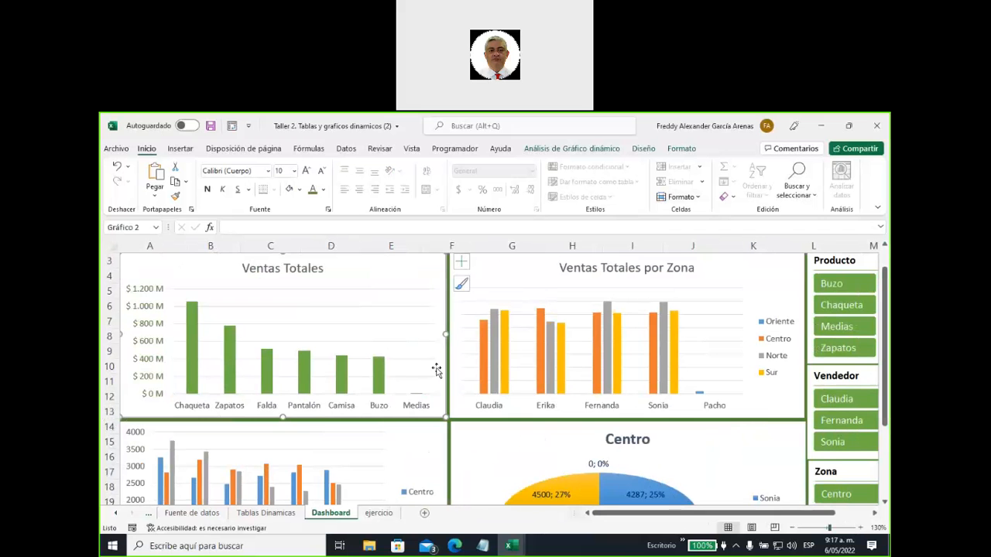
left_click(283, 268)
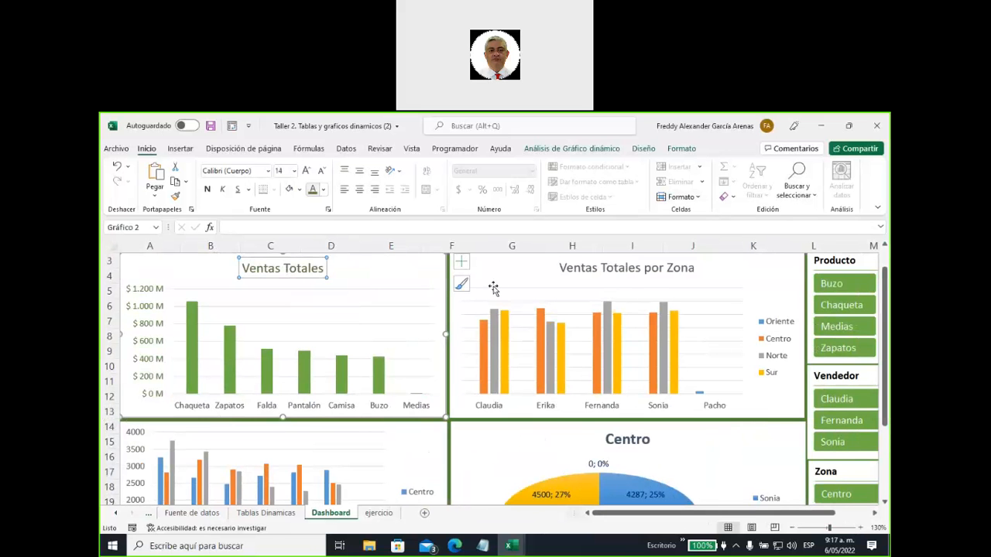
left_click(588, 270)
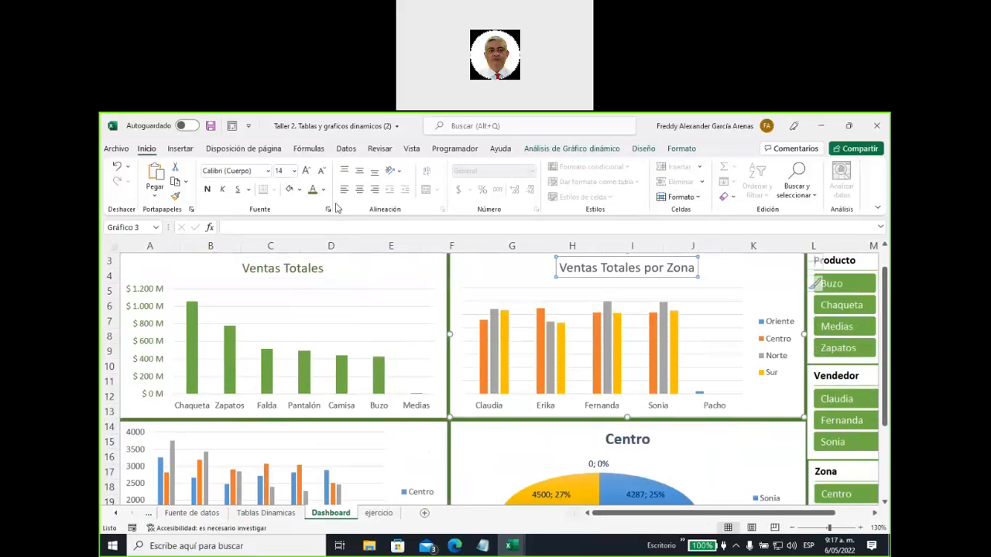
- Apply the dark green font colour to the category axis labels of the Ventas Totales and Ventas Totales por Zona charts
left_click(192, 406)
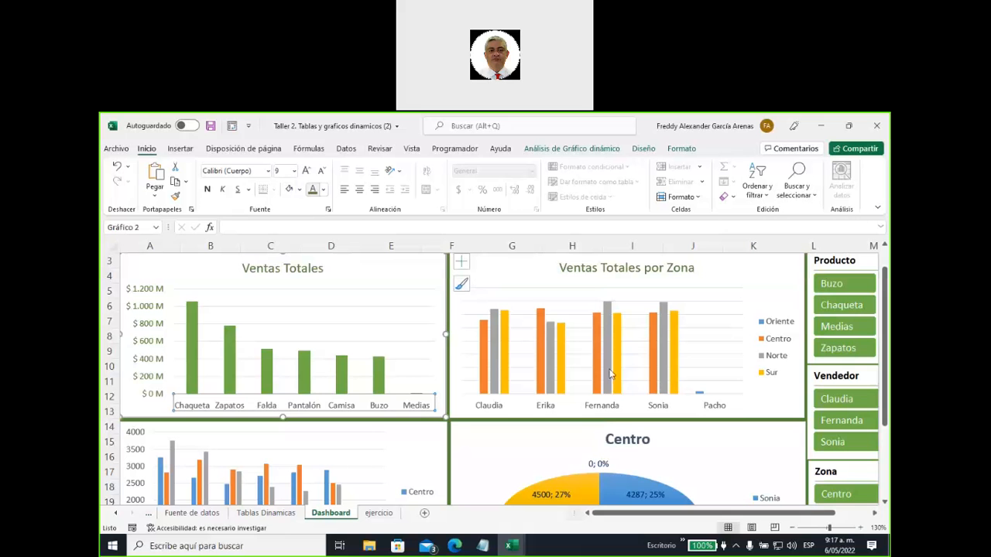
left_click(552, 409)
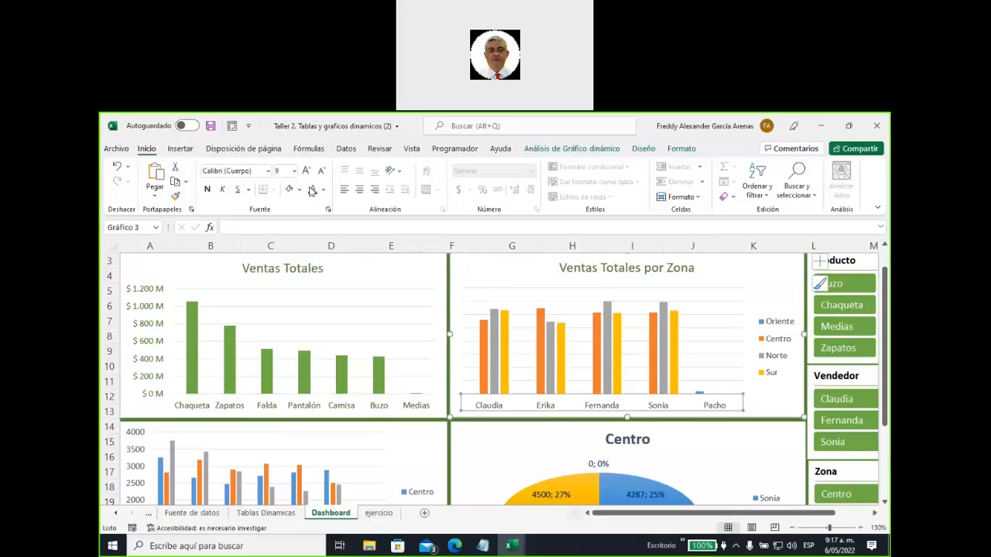
scroll(371, 426, "down", 2)
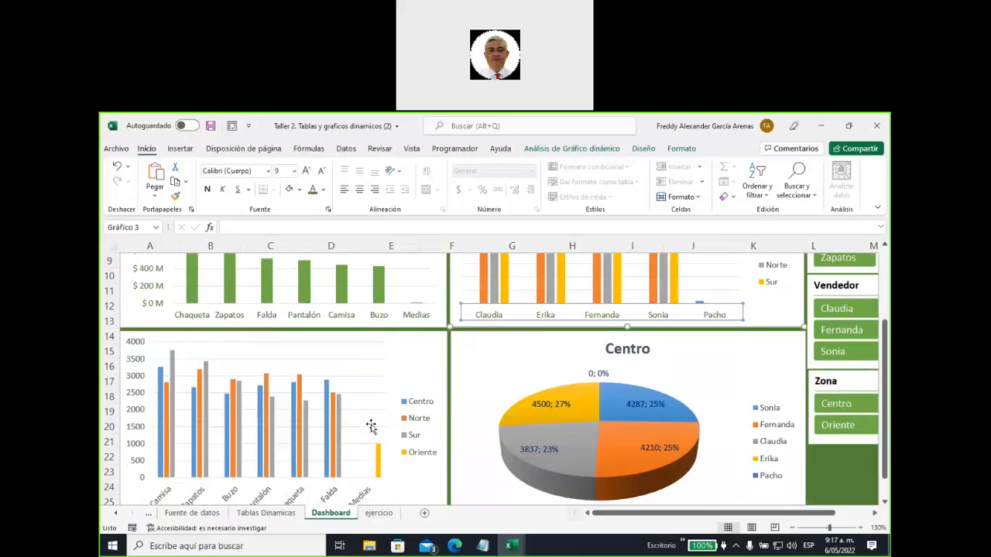
- Apply the dark green font colour to both axes' labels of the product quantity column chart and to the Centro pie chart title
left_click(139, 402)
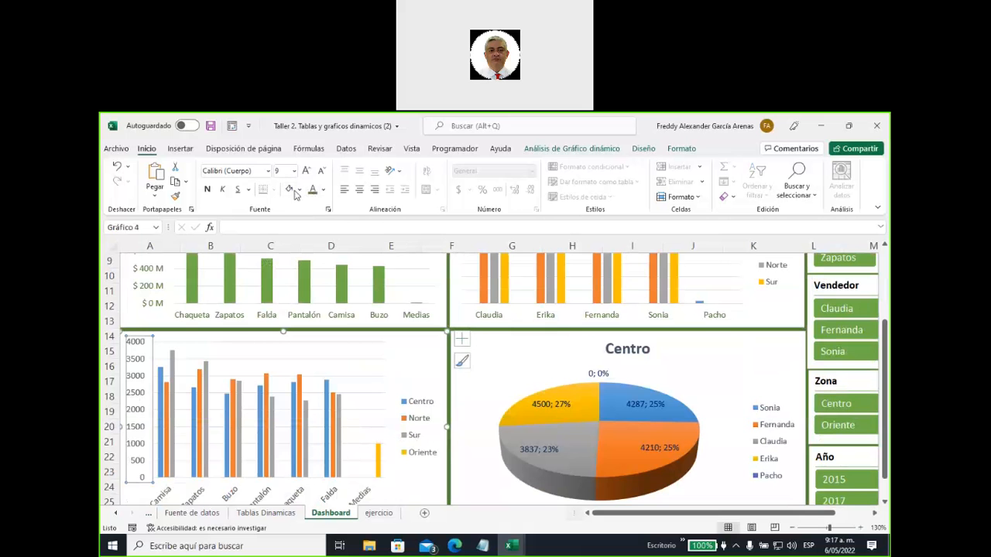
left_click(262, 501)
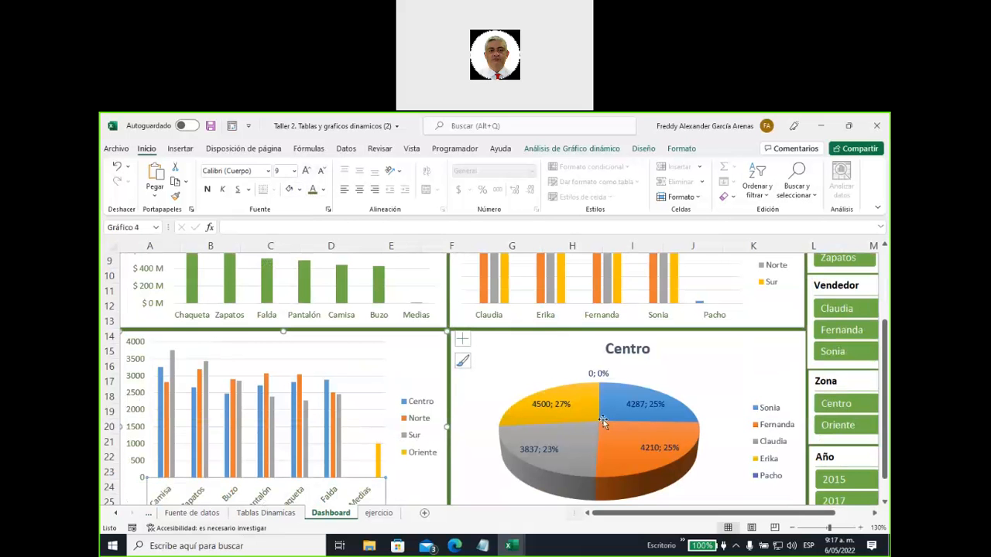
left_click(628, 350)
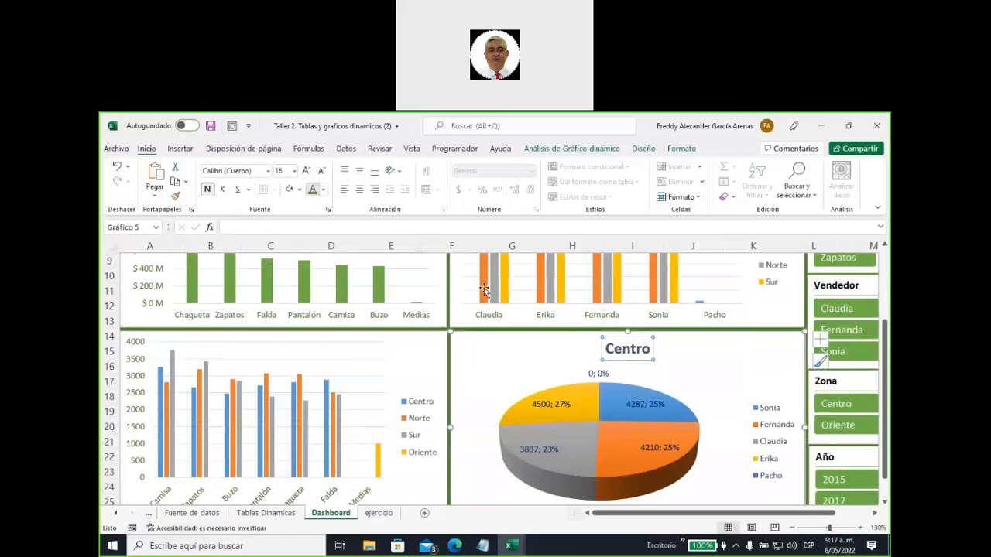
scroll(699, 357, "down", 2)
scroll(699, 380, "up", 1)
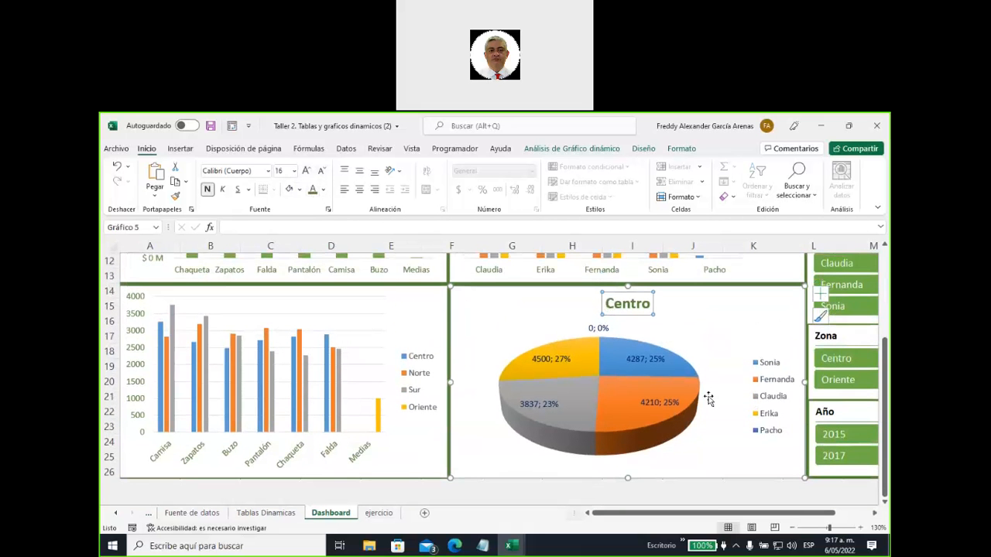
- Apply the dark green font colour to the legends of the Ventas Totales por Zona, Centro pie and product quantity charts
scroll(708, 399, "up", 3)
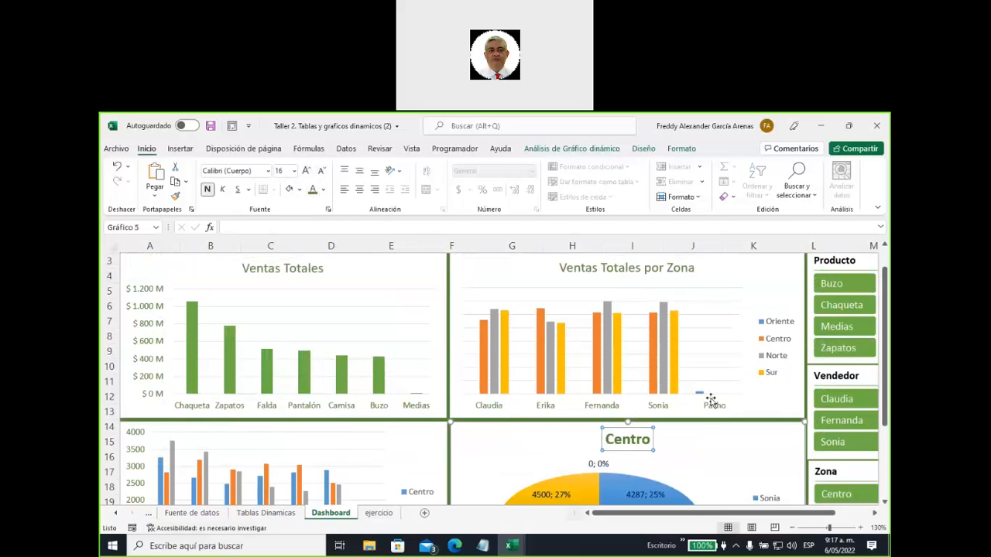
left_click(770, 338)
left_click(299, 190)
left_click(312, 190)
scroll(700, 416, "down", 2)
left_click(772, 441)
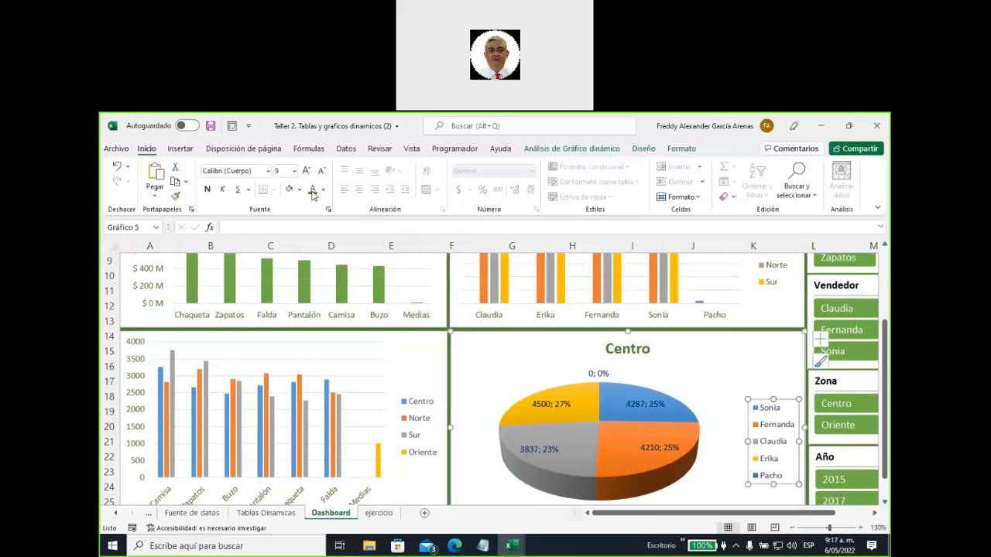
left_click(421, 412)
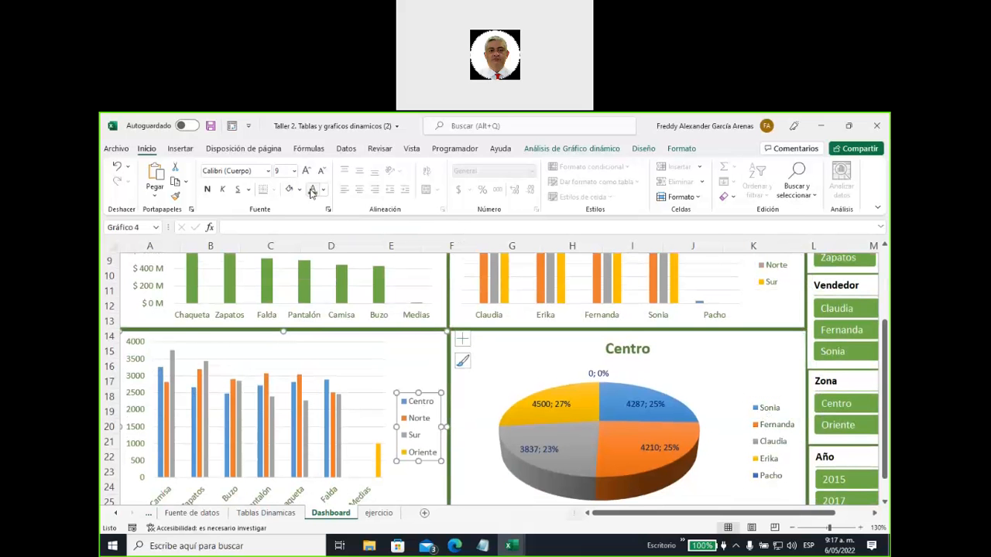
- Apply the dark green font colour to the data labels of the Centro pie chart
left_click(553, 406)
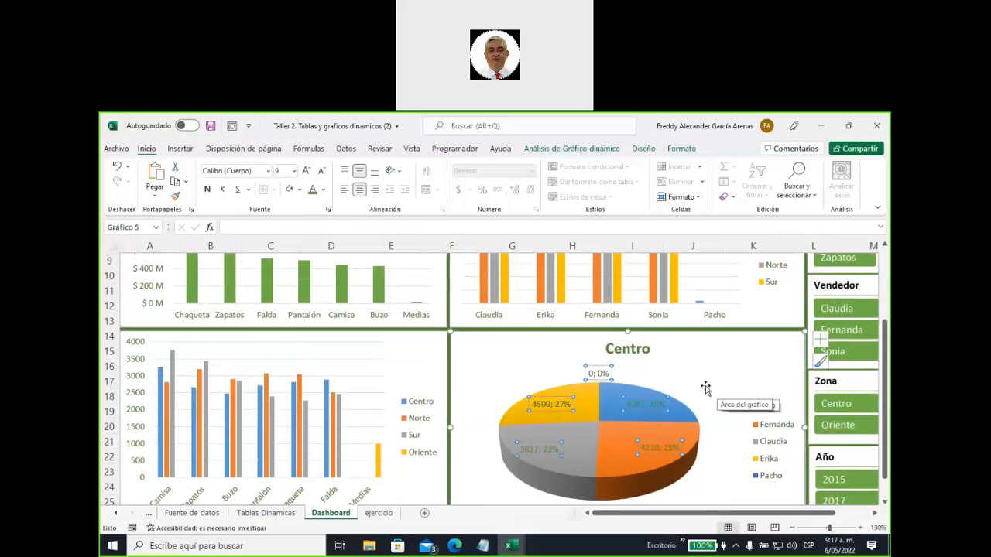
left_click(706, 388)
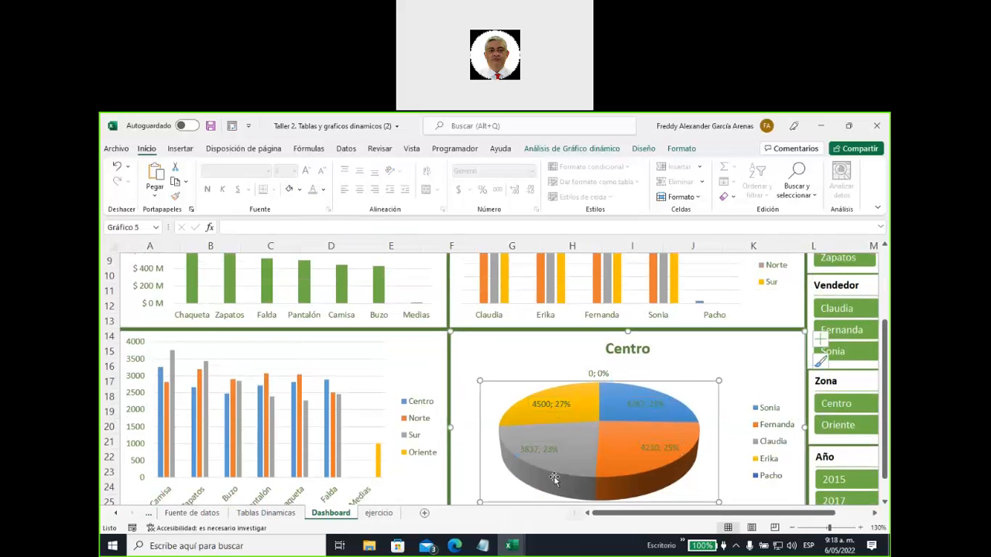
scroll(464, 487, "down", 2)
scroll(464, 488, "up", 2)
scroll(464, 485, "down", 1)
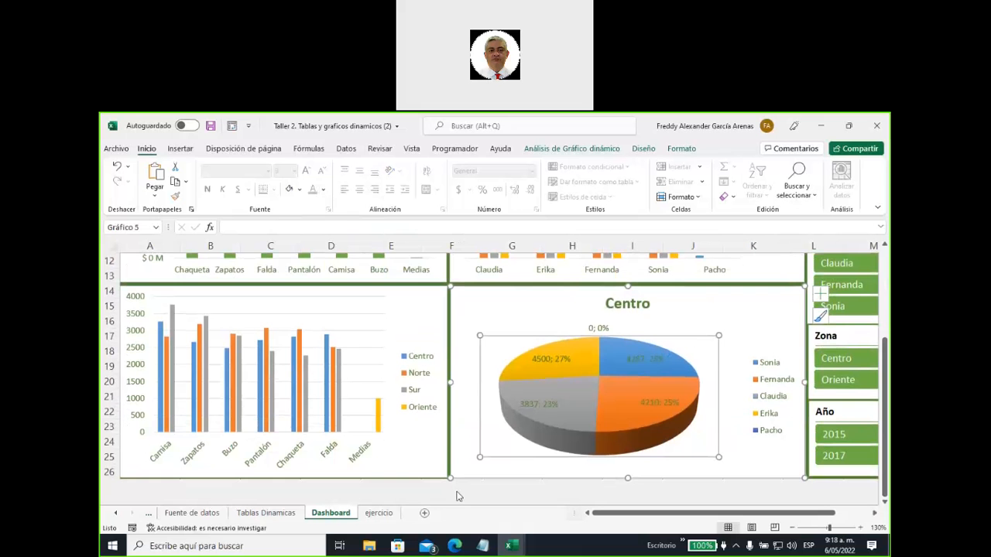
left_click(462, 445)
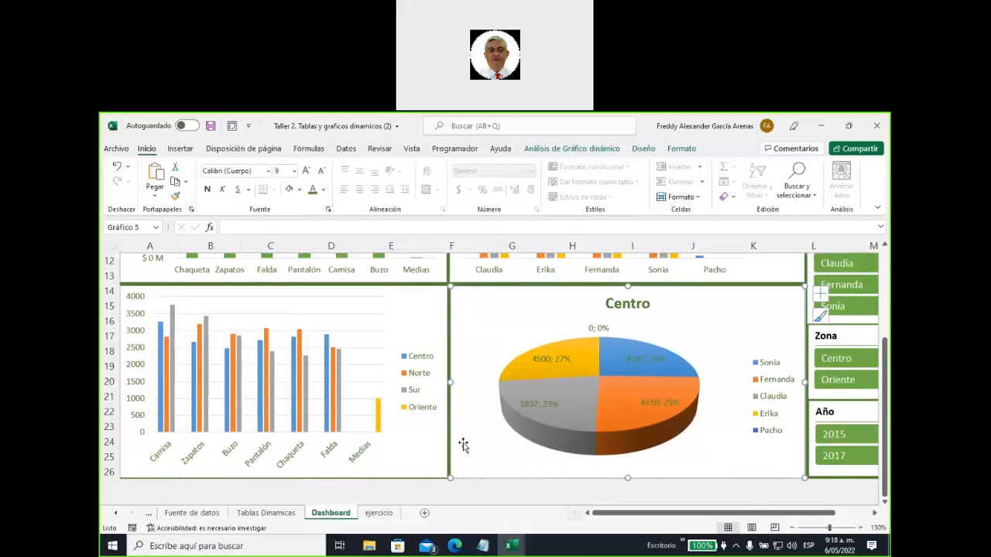
- Examine the whole Dashboard sheet at 80% zoom, including its title banner, four charts and slicers
scroll(462, 446, "up", 3)
scroll(465, 453, "up", 1)
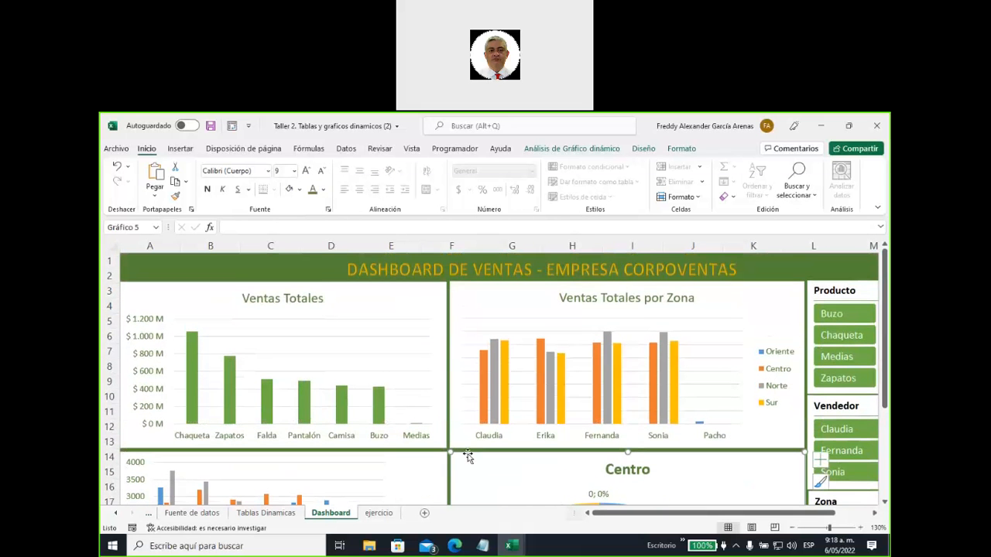
left_click(792, 528)
left_click(793, 528)
left_click(792, 528)
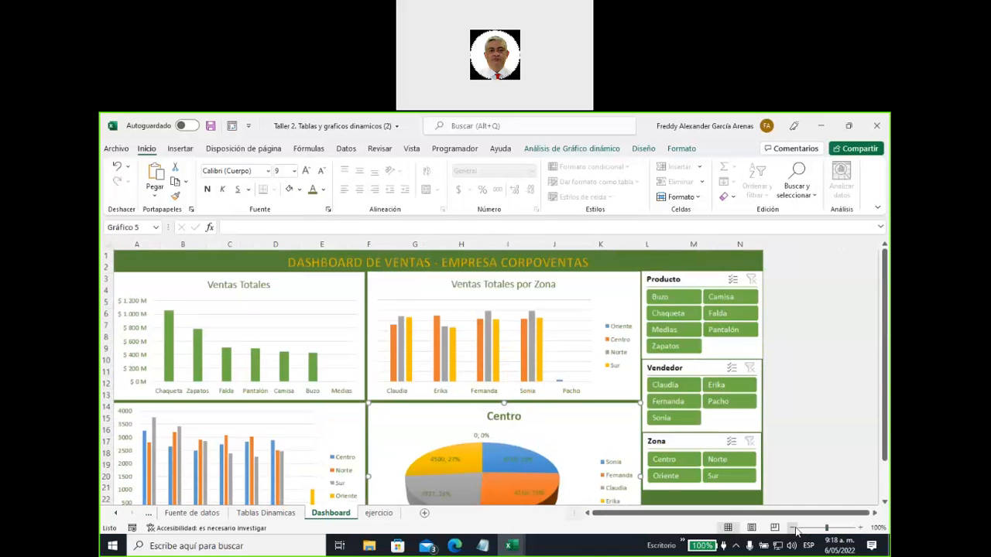
left_click(793, 528)
left_click(793, 528)
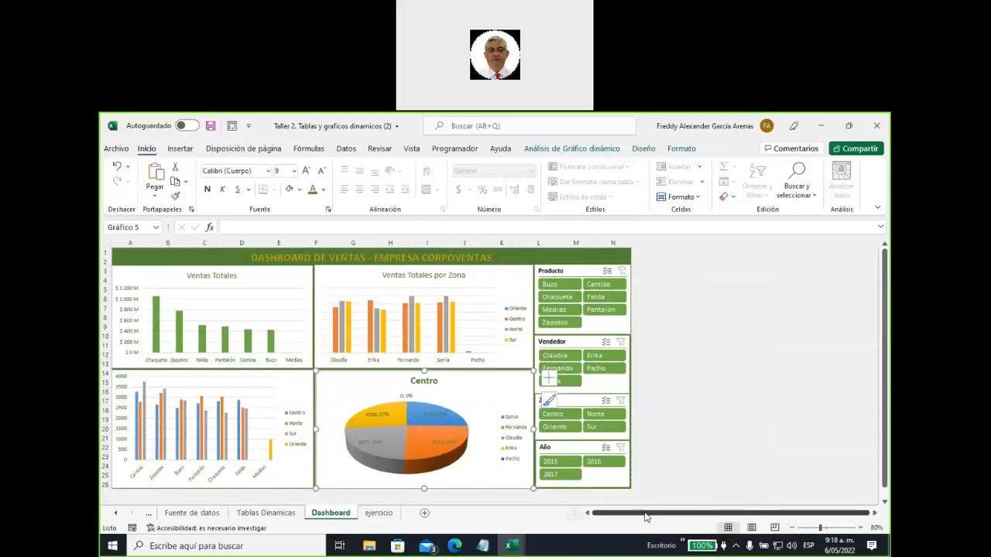
left_click(519, 255)
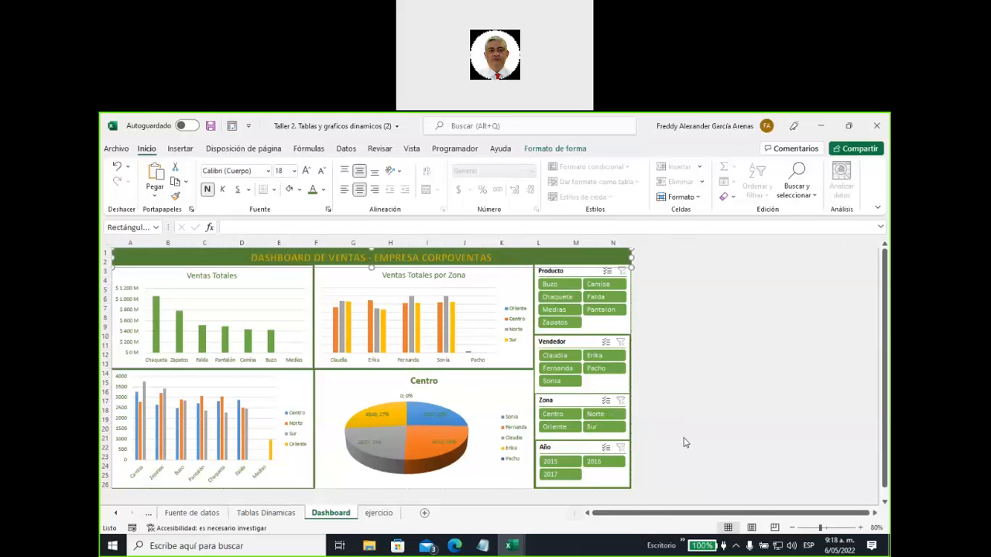
key("Escape")
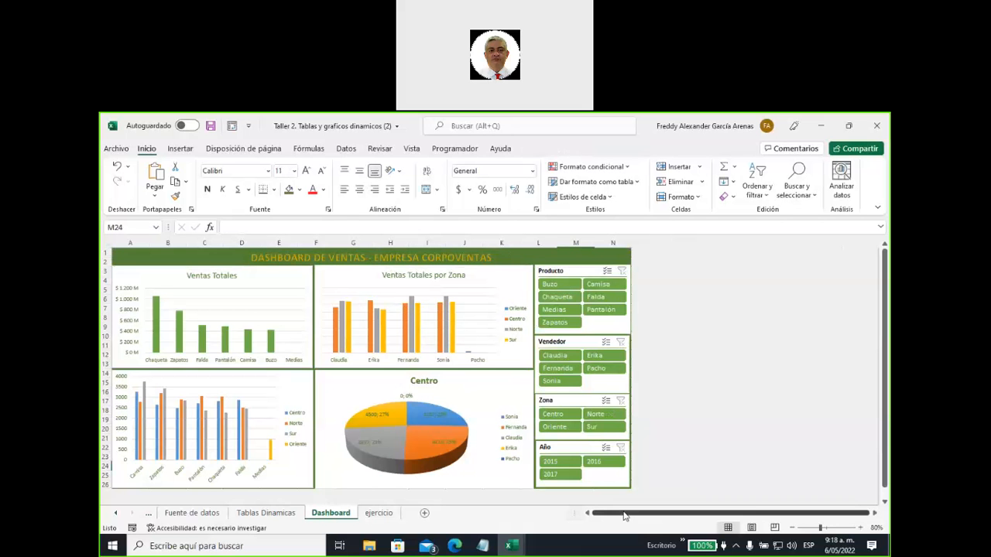
left_click_drag(627, 514, 602, 521)
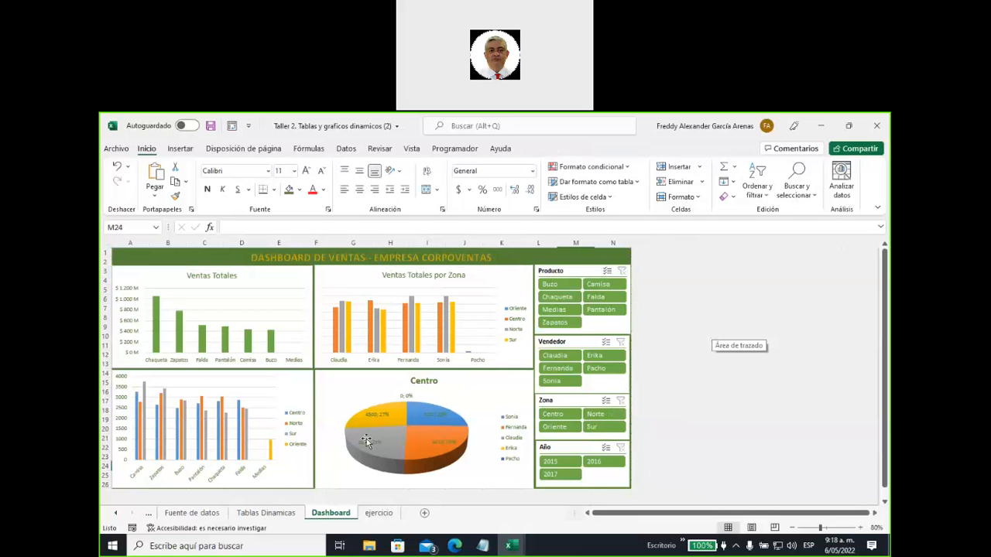
mouse_move(415, 450)
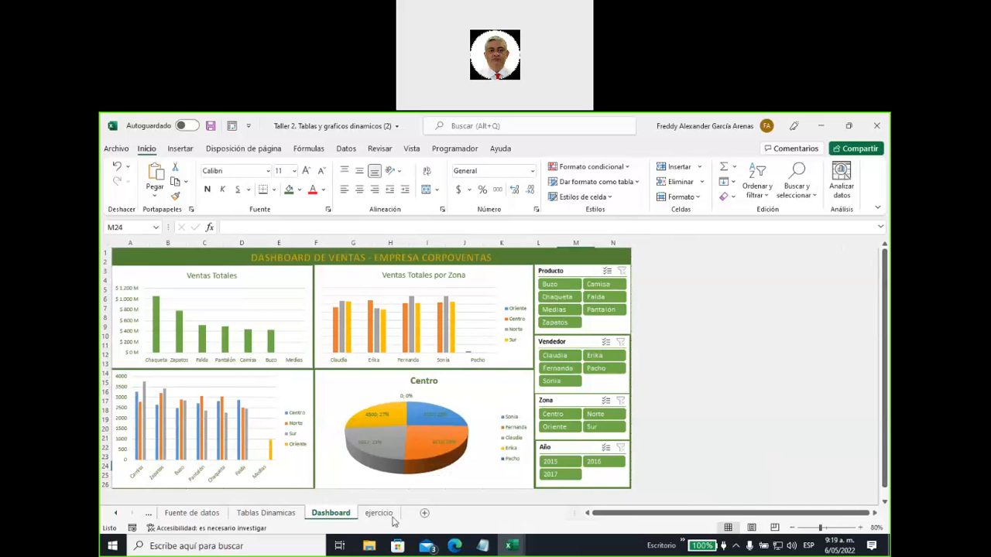
- Examine the four source pivot tables on the Tablas Dinamicas sheet at 60% zoom
left_click(259, 513)
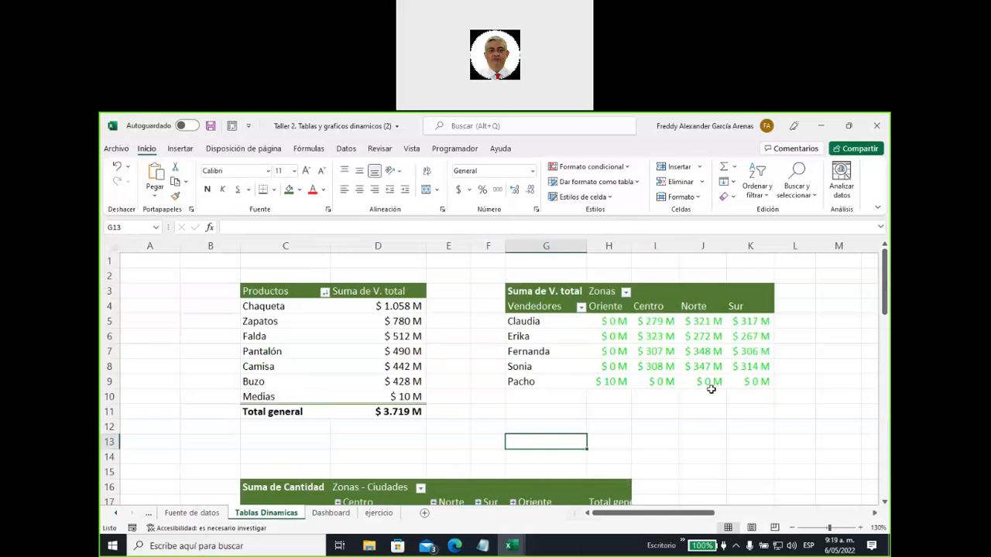
left_click(793, 528)
left_click(792, 528)
left_click(792, 528)
left_click(792, 528)
left_click(792, 528)
left_click(792, 528)
left_click(793, 528)
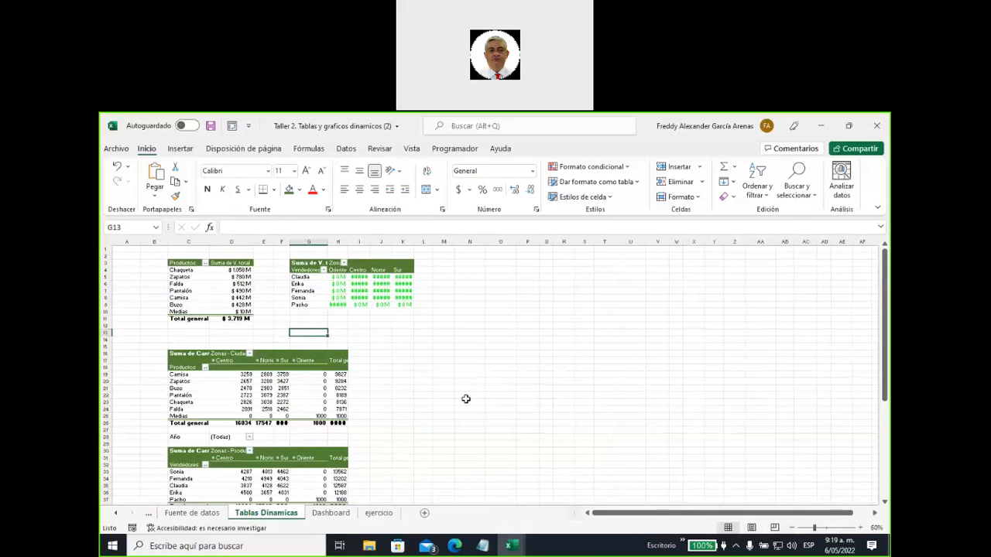
scroll(465, 399, "down", 1)
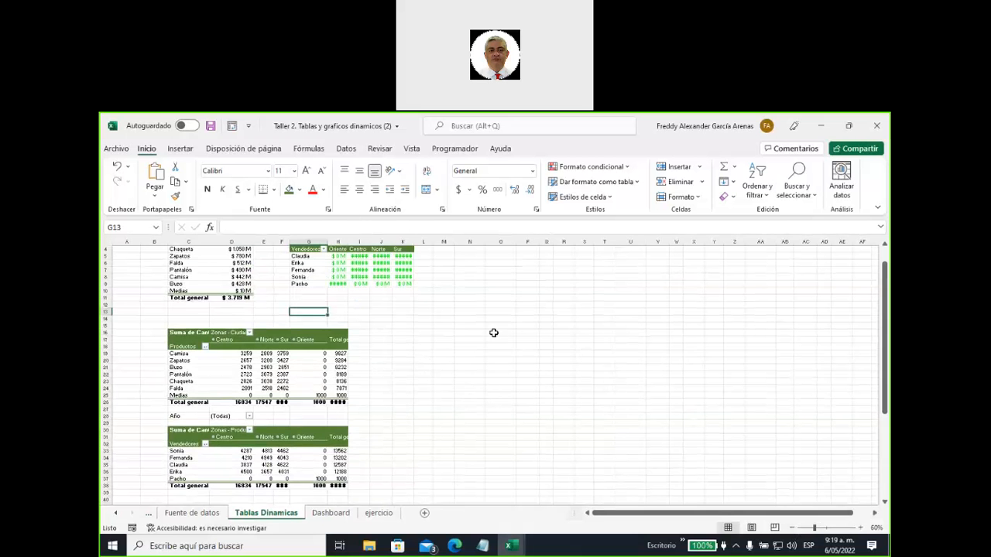
- Compare the Dashboard charts with their pivot tables on Tablas Dinamicas, and select the Ventas Totales por Zona chart
left_click(331, 513)
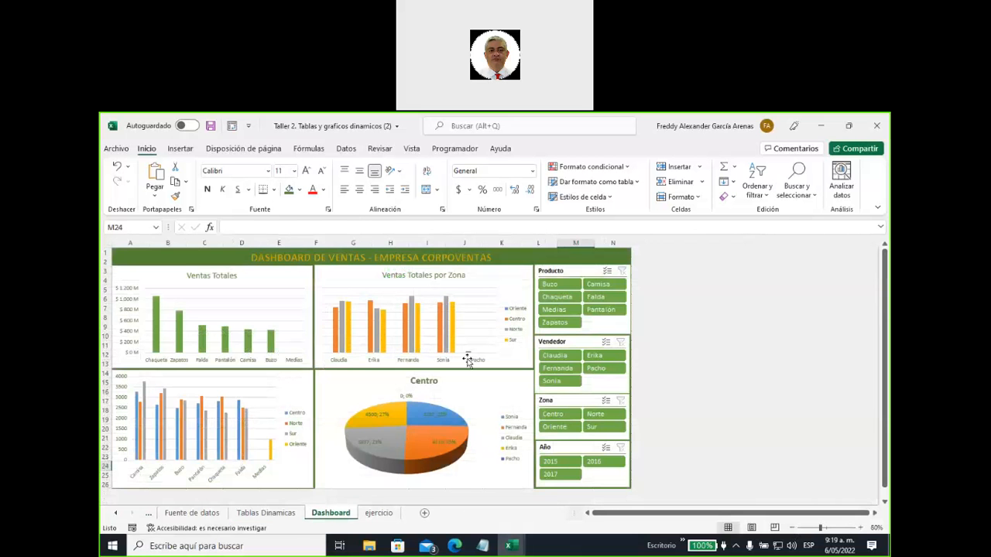
scroll(467, 362, "down", 1)
scroll(468, 362, "up", 1)
left_click(265, 514)
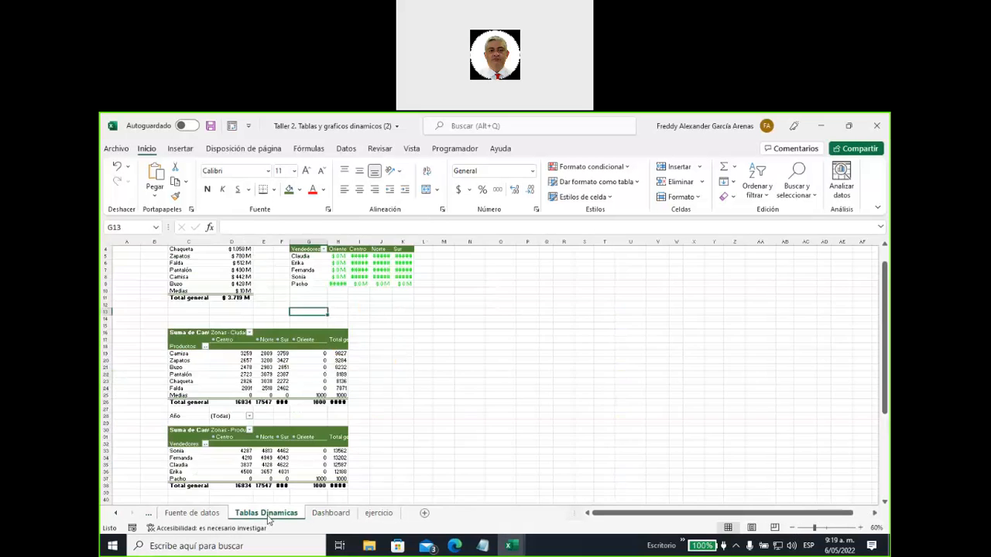
left_click(333, 514)
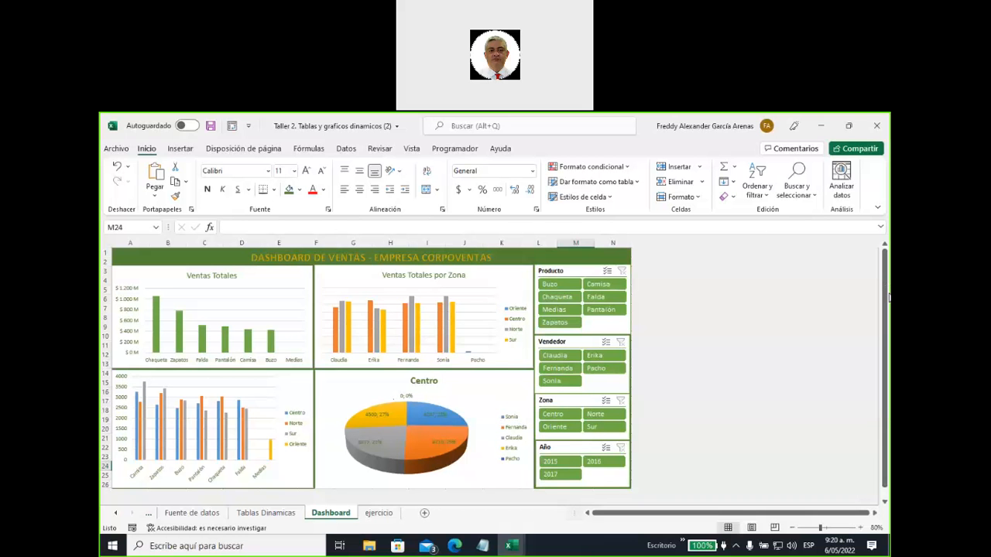
left_click(663, 312)
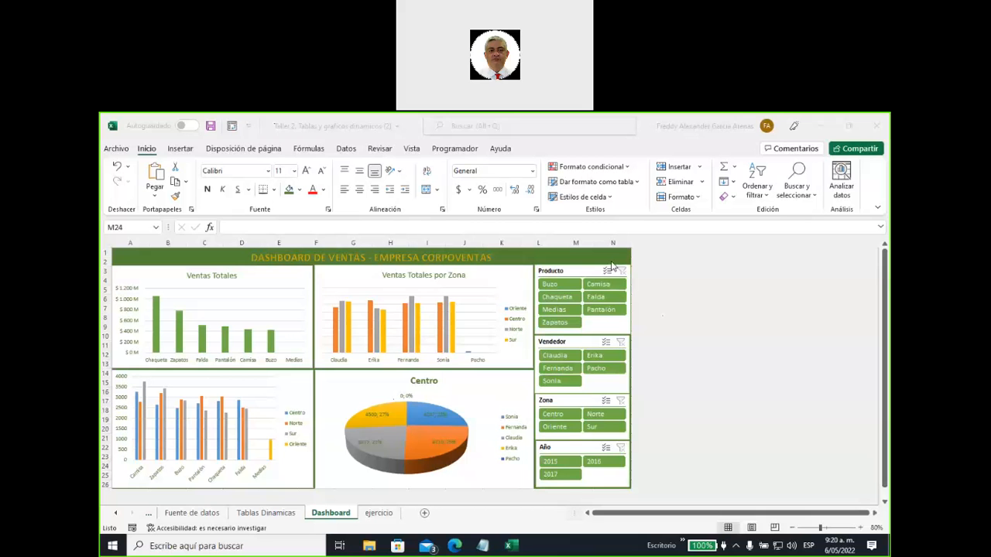
left_click(525, 275)
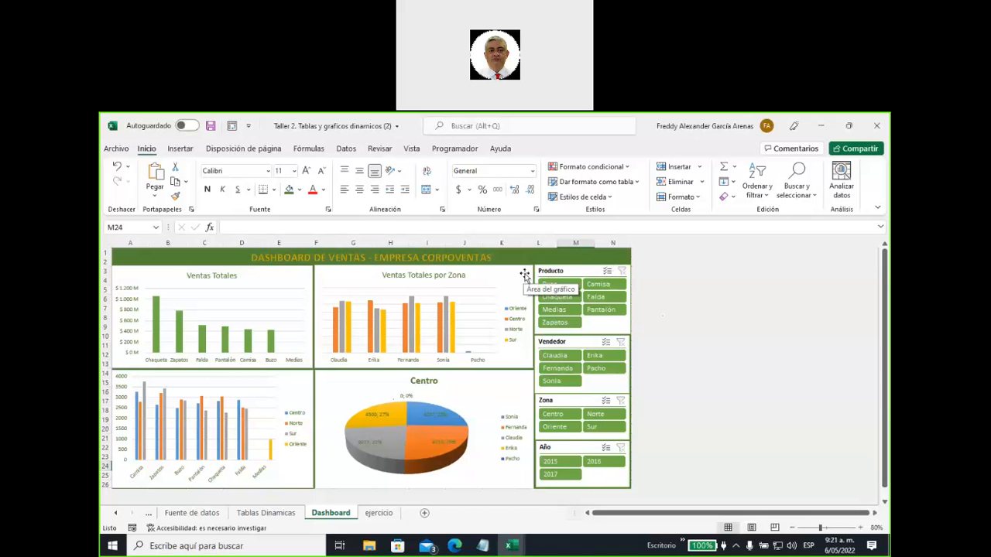
left_click(525, 275)
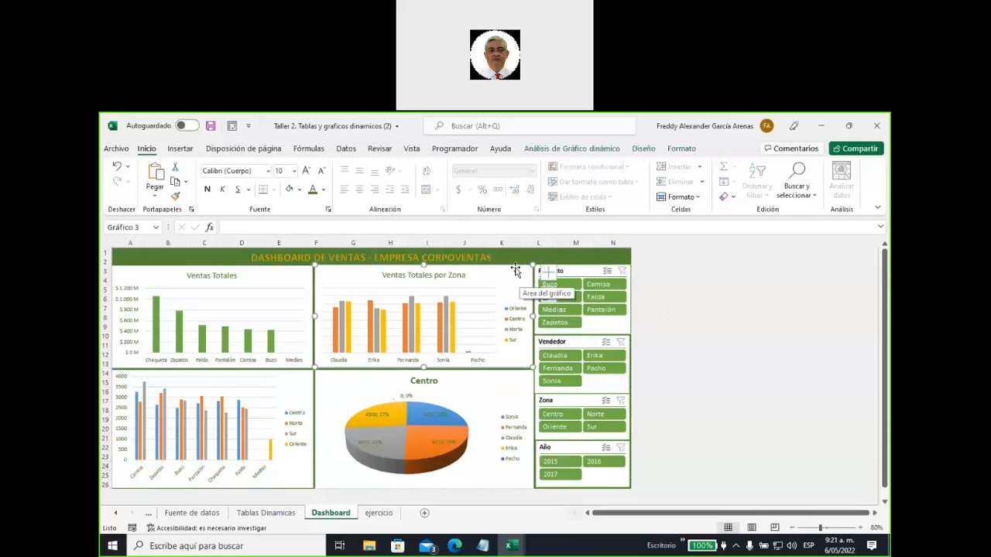
- Expand the Centro zone into its cities in the quantity-by-product pivot table and check the linked column chart on the Dashboard
left_click(265, 513)
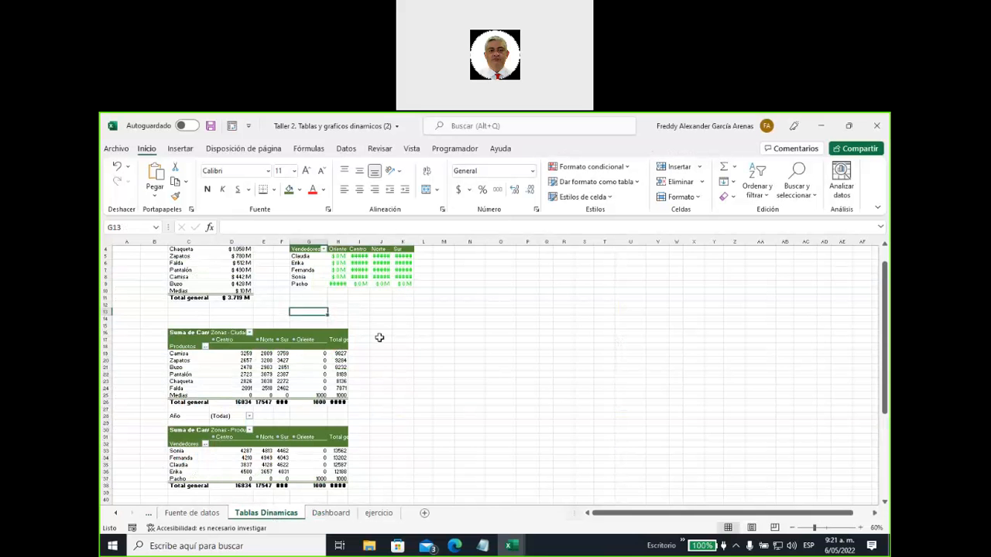
double_click(220, 339)
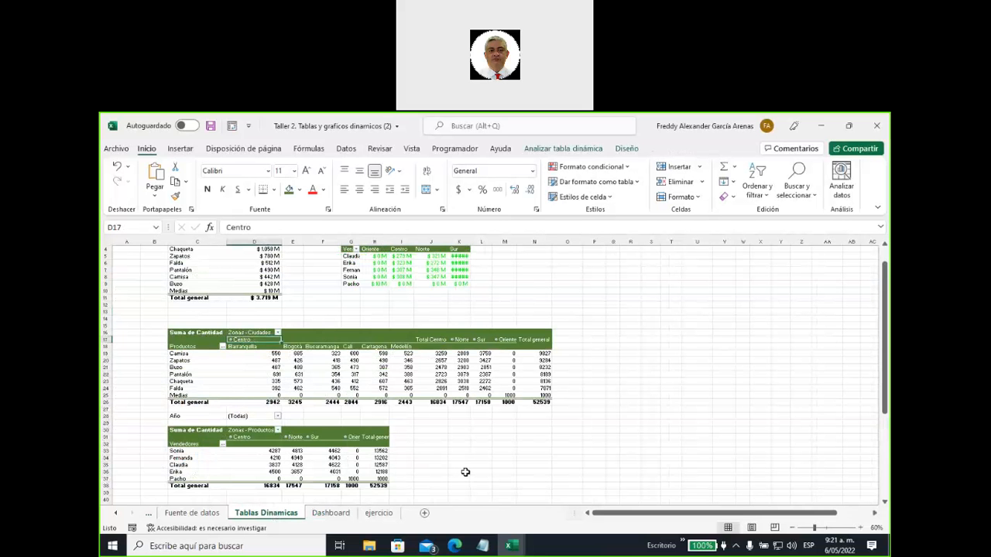
left_click(331, 514)
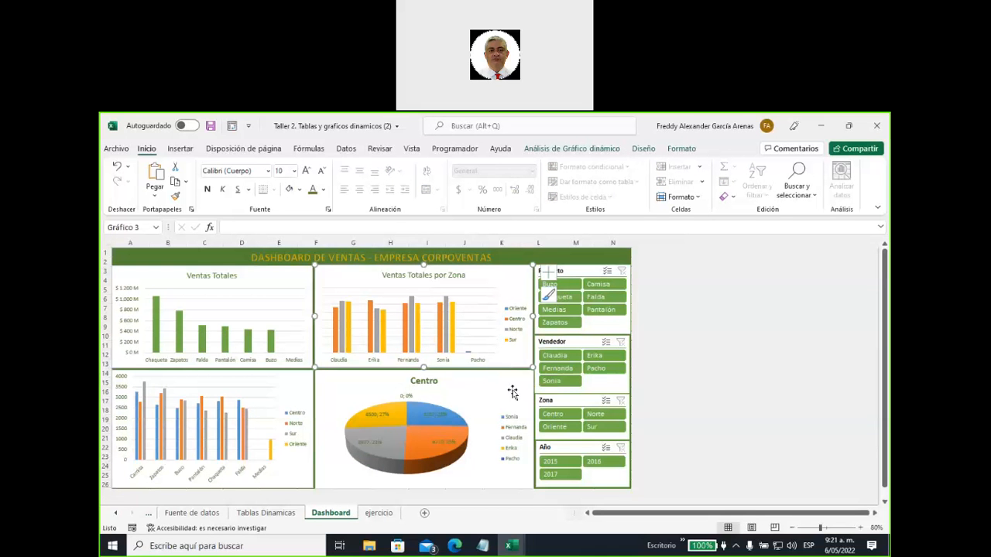
left_click(272, 515)
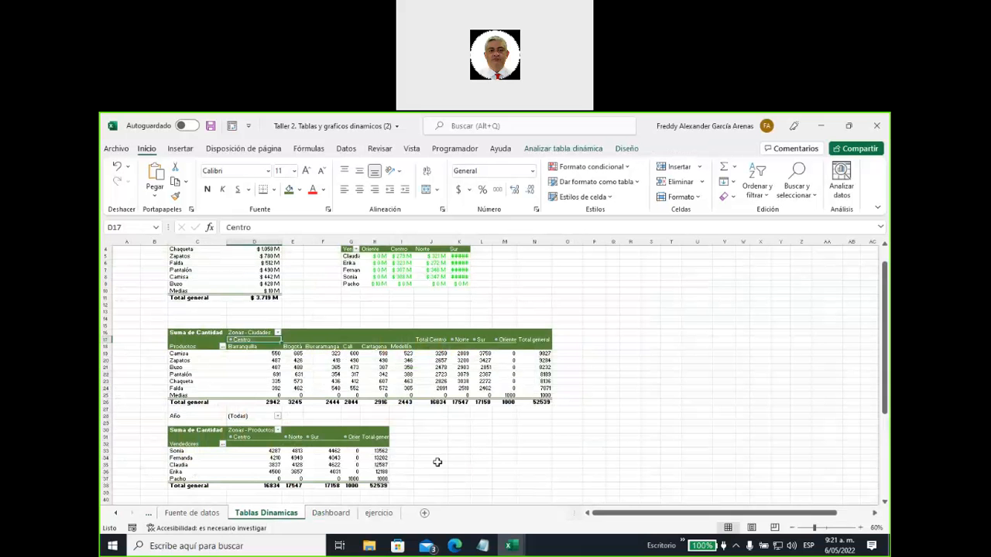
left_click(332, 513)
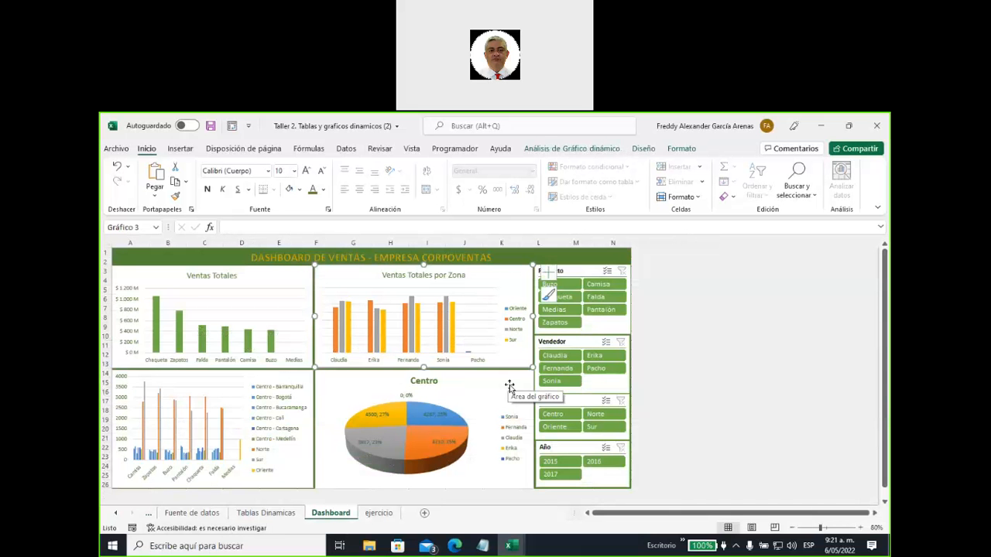